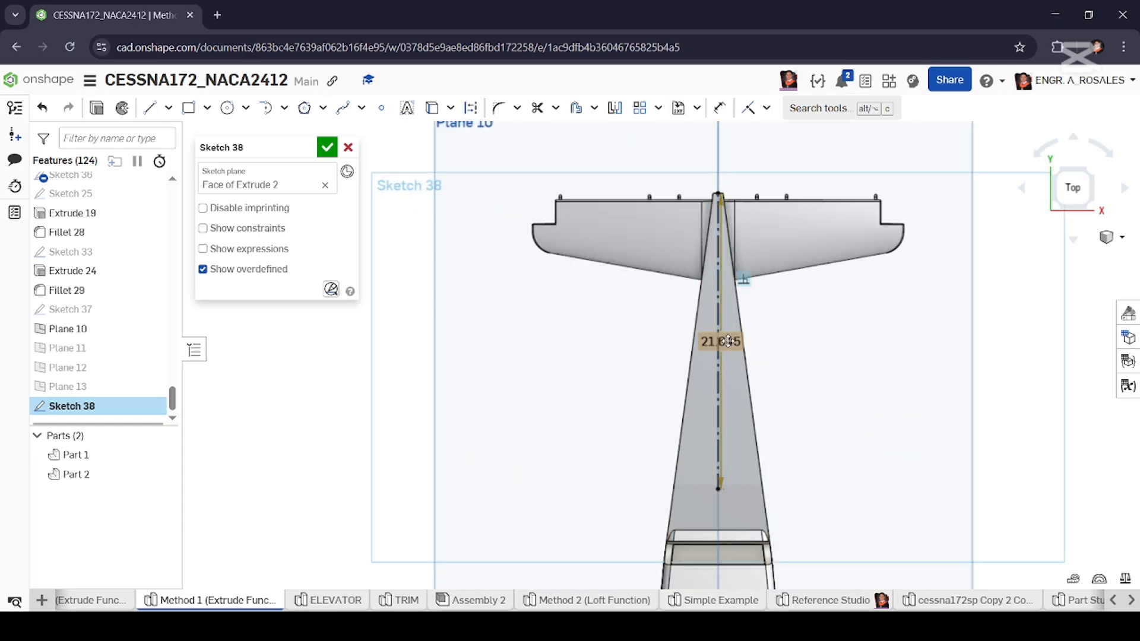
Move the 21.645, 26.3 and 4.643 length dimensions clear of the narrow tail profile in the sketch.
{"action": "left_click_drag", "start_coordinate": [720, 339], "coordinate": [793, 346]}
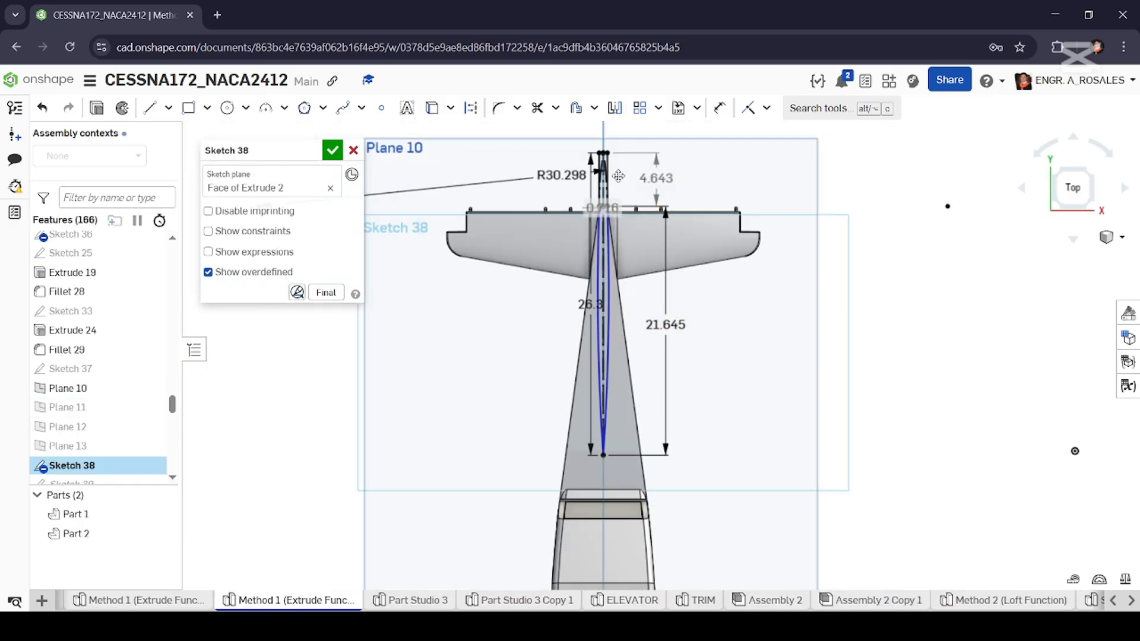
{"action": "scroll", "coordinate": [579, 396], "scroll_direction": "down", "scroll_amount": 2}
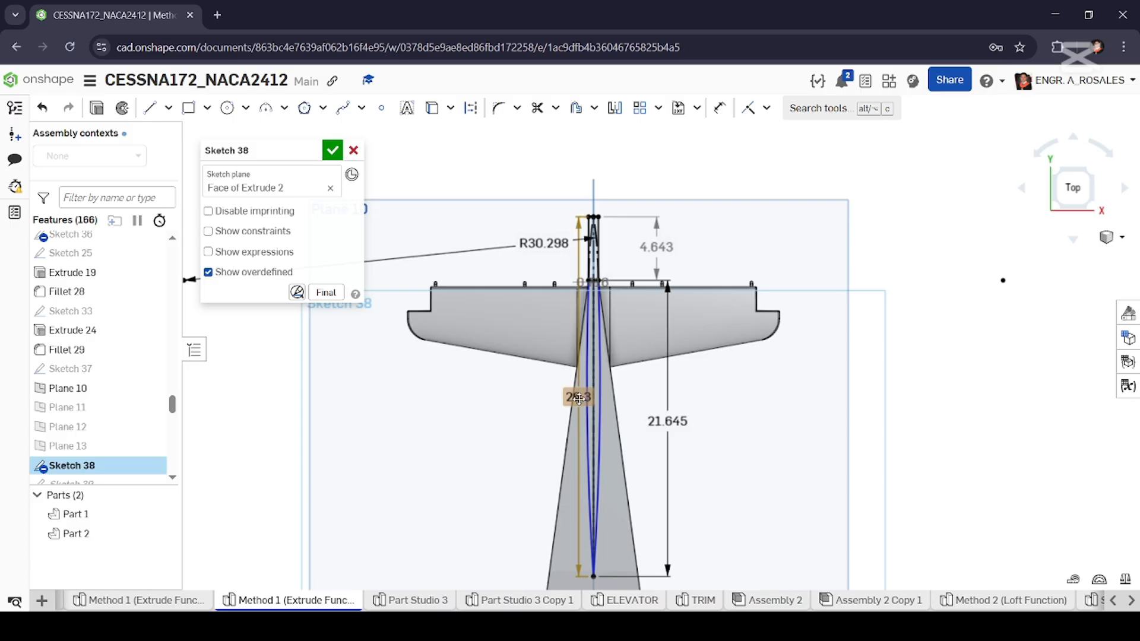
{"action": "left_click_drag", "start_coordinate": [579, 398], "coordinate": [736, 376]}
{"action": "scroll", "coordinate": [671, 268], "scroll_direction": "up", "scroll_amount": 2}
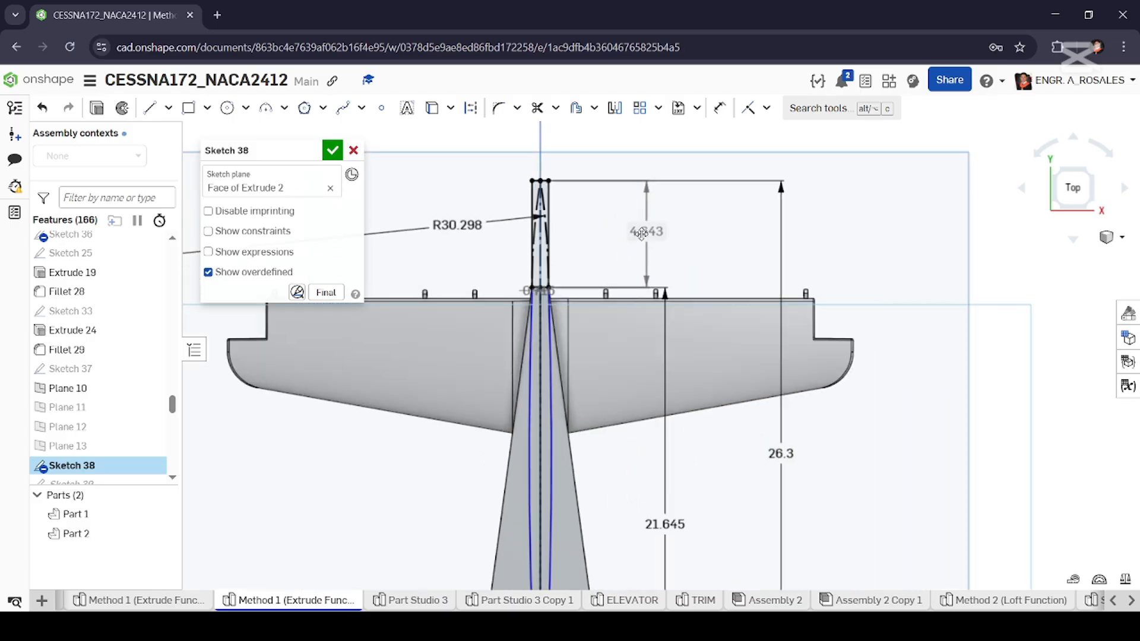
{"action": "left_click_drag", "start_coordinate": [641, 234], "coordinate": [660, 233]}
{"action": "scroll", "coordinate": [635, 254], "scroll_direction": "down", "scroll_amount": 2}
Dimension the radius of the long curved side of the tail profile as 215 mm.
{"action": "left_click", "coordinate": [720, 109]}
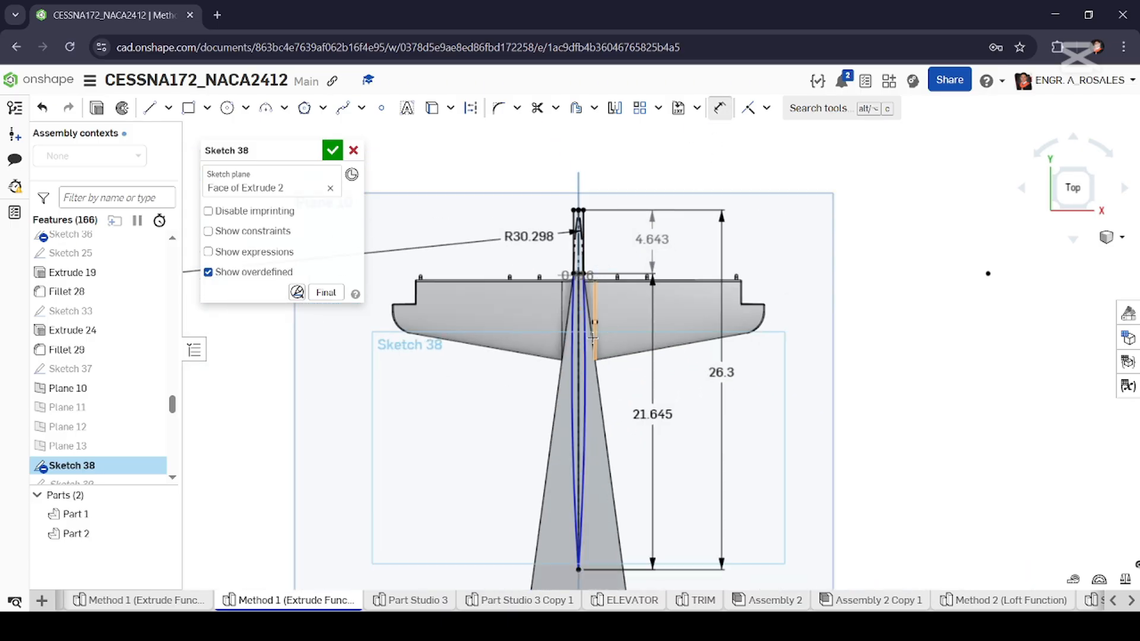
{"action": "left_click", "coordinate": [572, 405]}
{"action": "scroll", "coordinate": [605, 398], "scroll_direction": "up", "scroll_amount": 2}
{"action": "left_click", "coordinate": [619, 388]}
{"action": "type", "text": "1"}
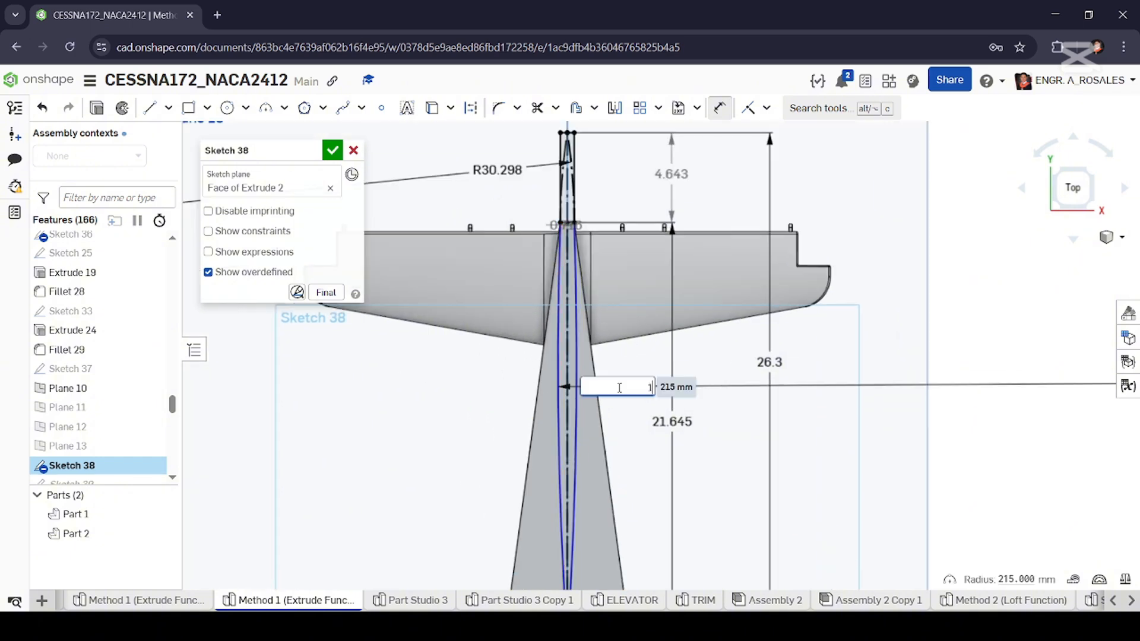
{"action": "key", "text": "Return"}
{"action": "scroll", "coordinate": [599, 351], "scroll_direction": "down", "scroll_amount": 2}
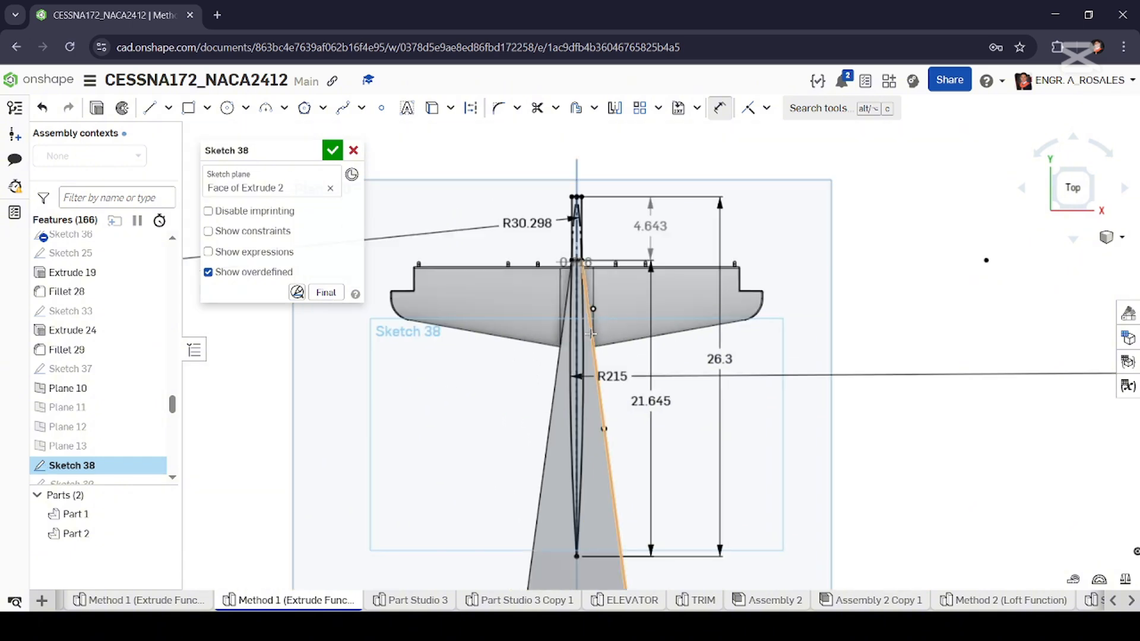
Reposition the 30.298 radius dimension closer to the tip of the construction profile.
{"action": "scroll", "coordinate": [540, 230], "scroll_direction": "up", "scroll_amount": 3}
{"action": "scroll", "coordinate": [439, 237], "scroll_direction": "down", "scroll_amount": 1}
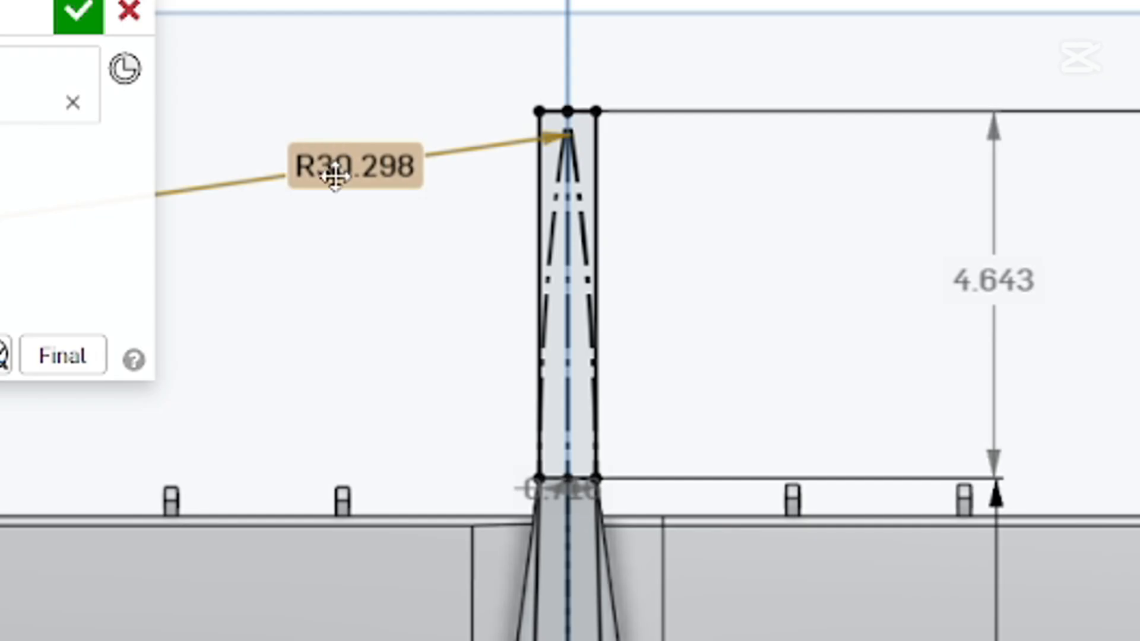
{"action": "left_click_drag", "start_coordinate": [334, 176], "coordinate": [416, 190]}
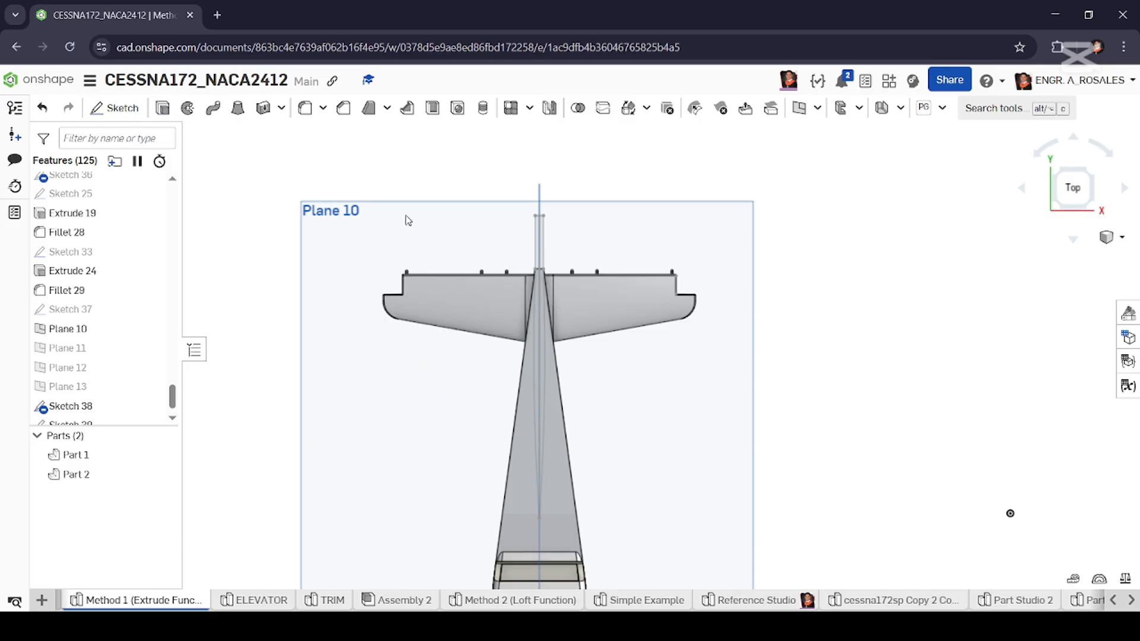
Extrude the curved profile and the narrow rear rectangle of Sketch 38 by 10.737 mm, adding them to Part 1.
{"action": "key", "text": "shift+e"}
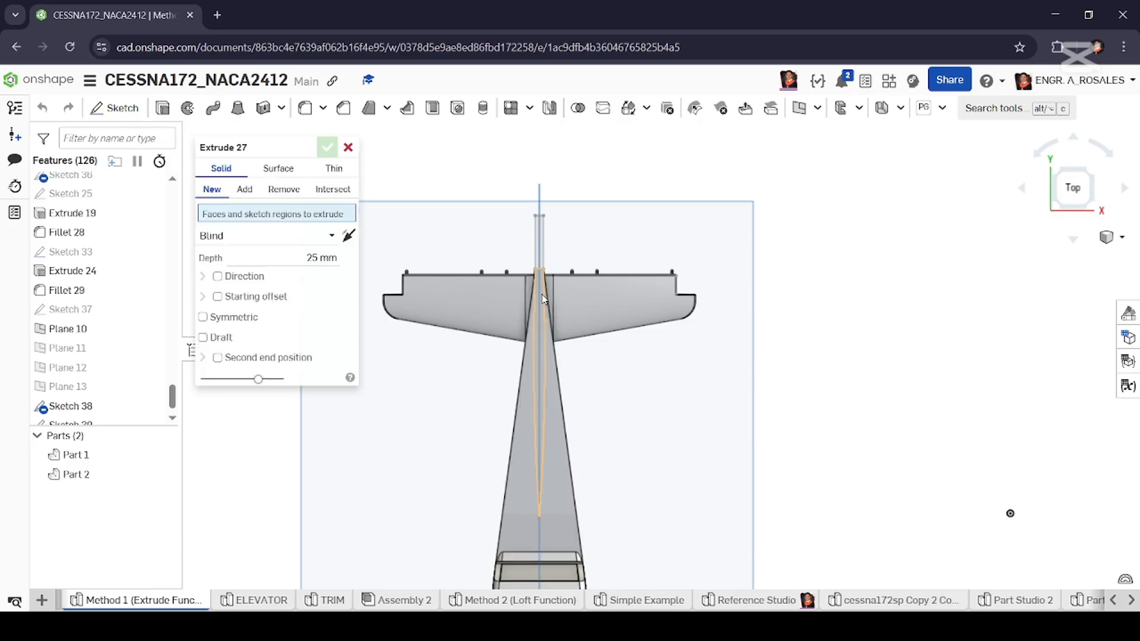
{"action": "left_click", "coordinate": [541, 270]}
{"action": "left_click", "coordinate": [541, 249]}
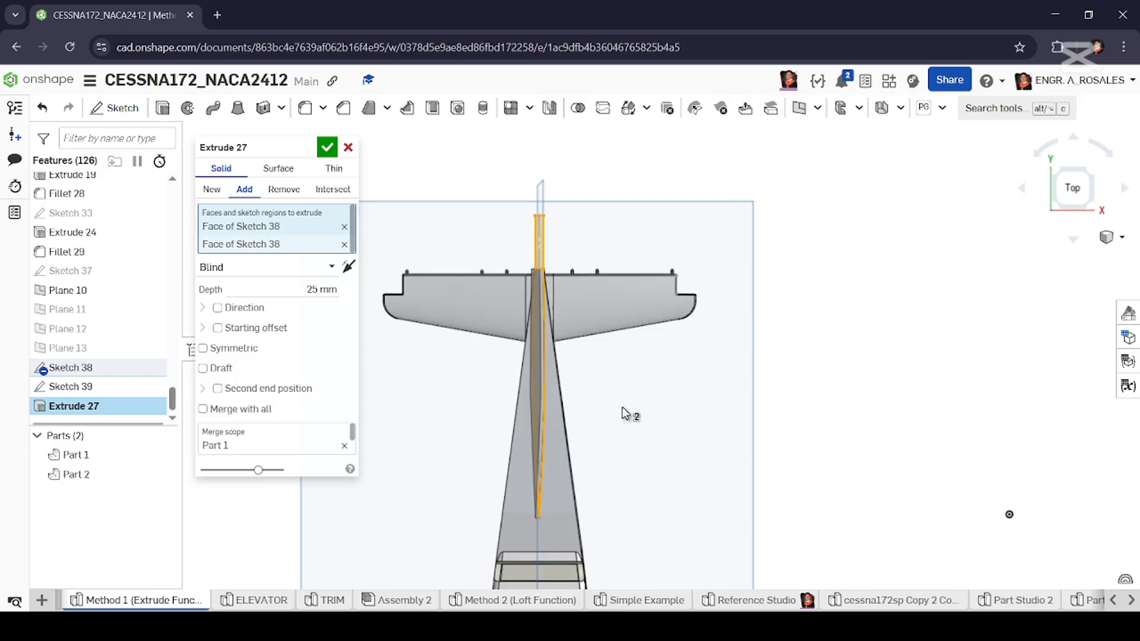
{"action": "mouse_move", "coordinate": [628, 412]}
{"action": "right_mouse_down"}
{"action": "mouse_move", "coordinate": [597, 346]}
{"action": "mouse_move", "coordinate": [523, 328]}
{"action": "mouse_move", "coordinate": [515, 373]}
{"action": "mouse_move", "coordinate": [618, 348]}
{"action": "mouse_move", "coordinate": [565, 364]}
{"action": "mouse_move", "coordinate": [570, 433]}
{"action": "mouse_move", "coordinate": [582, 387]}
{"action": "right_mouse_up"}
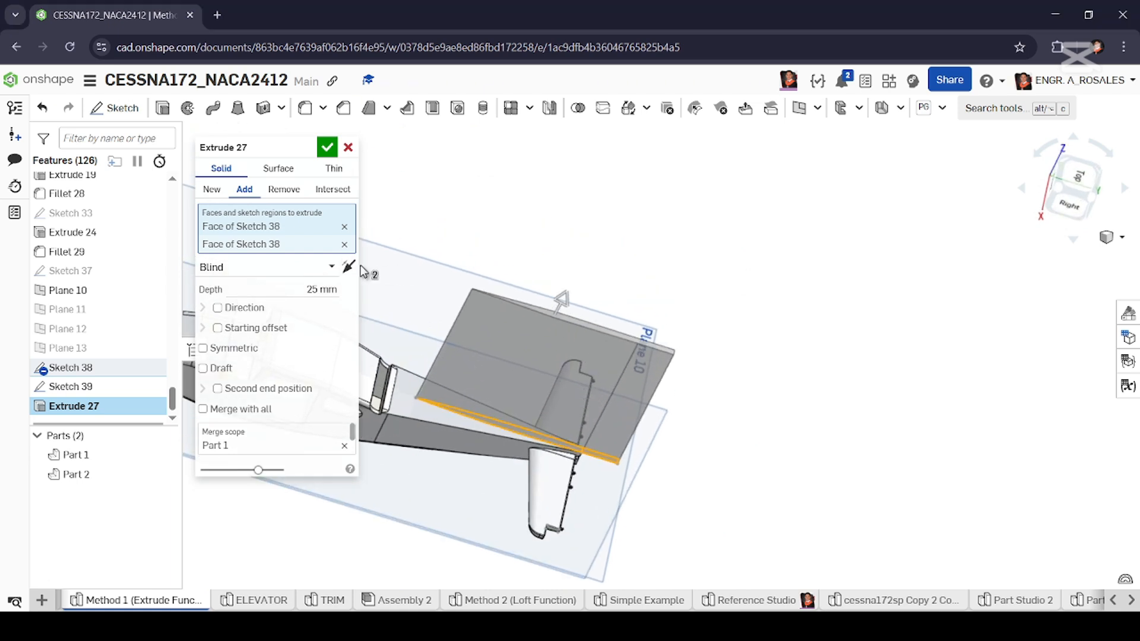
{"action": "left_click", "coordinate": [311, 289]}
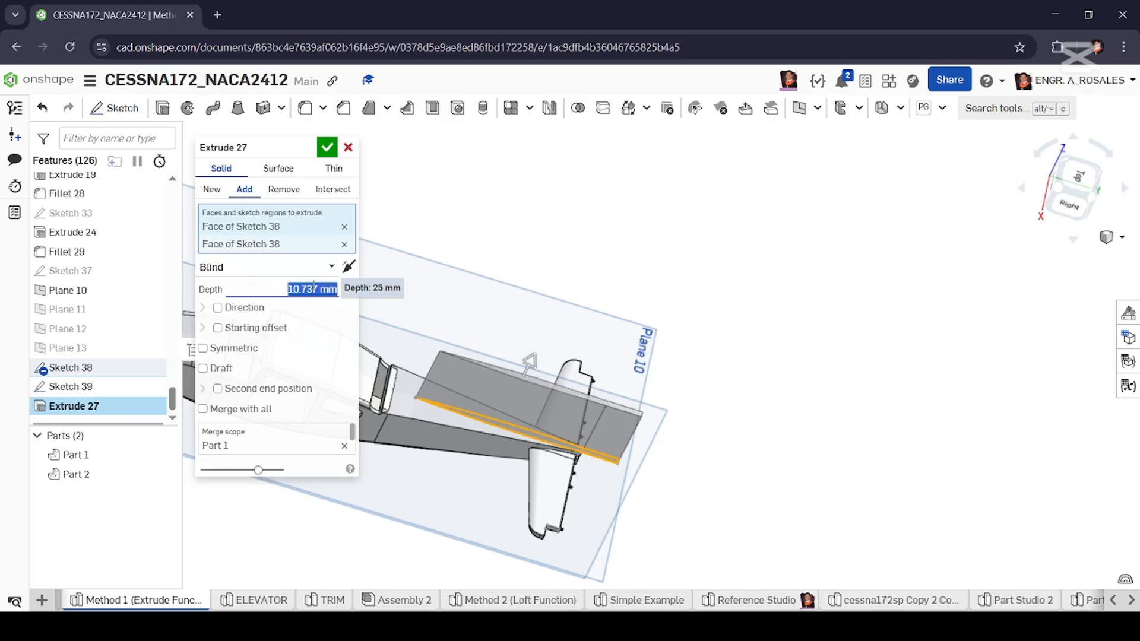
{"action": "left_click", "coordinate": [328, 147]}
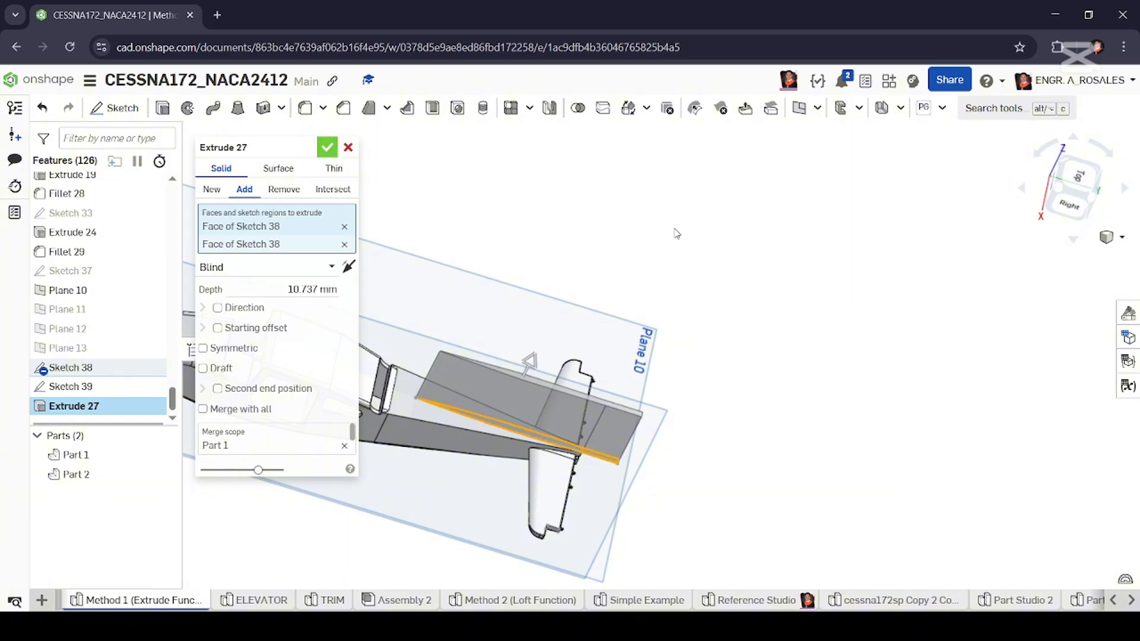
Start a new sketch on the flat side face of the extruded fin's rear section.
{"action": "left_click", "coordinate": [1072, 206]}
{"action": "scroll", "coordinate": [708, 288], "scroll_direction": "up", "scroll_amount": 5}
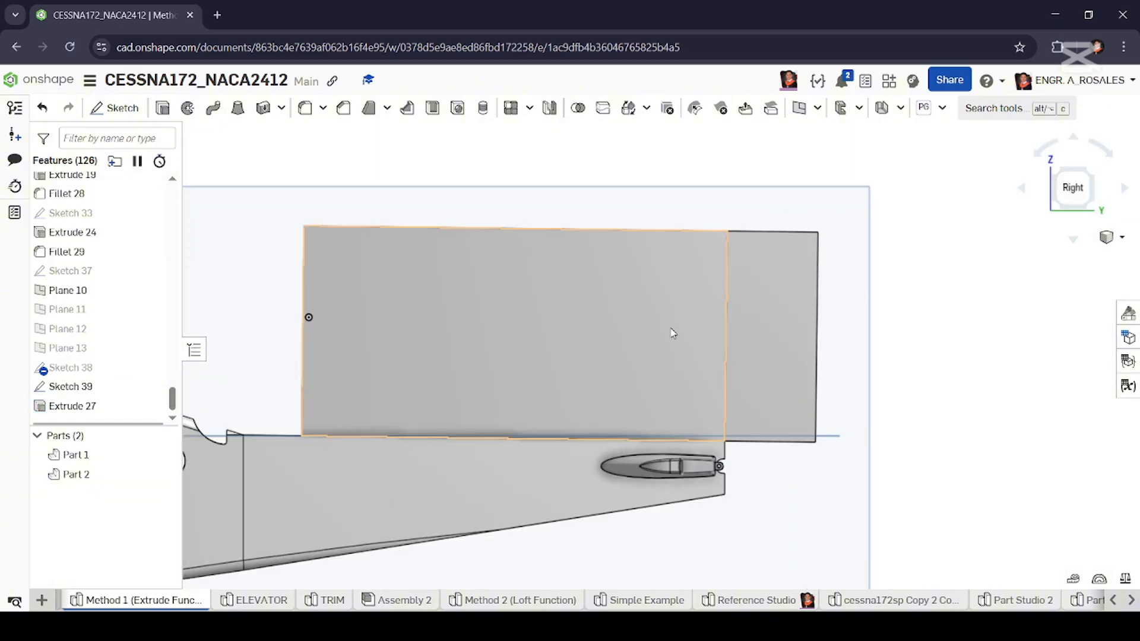
{"action": "scroll", "coordinate": [668, 426], "scroll_direction": "up", "scroll_amount": 3}
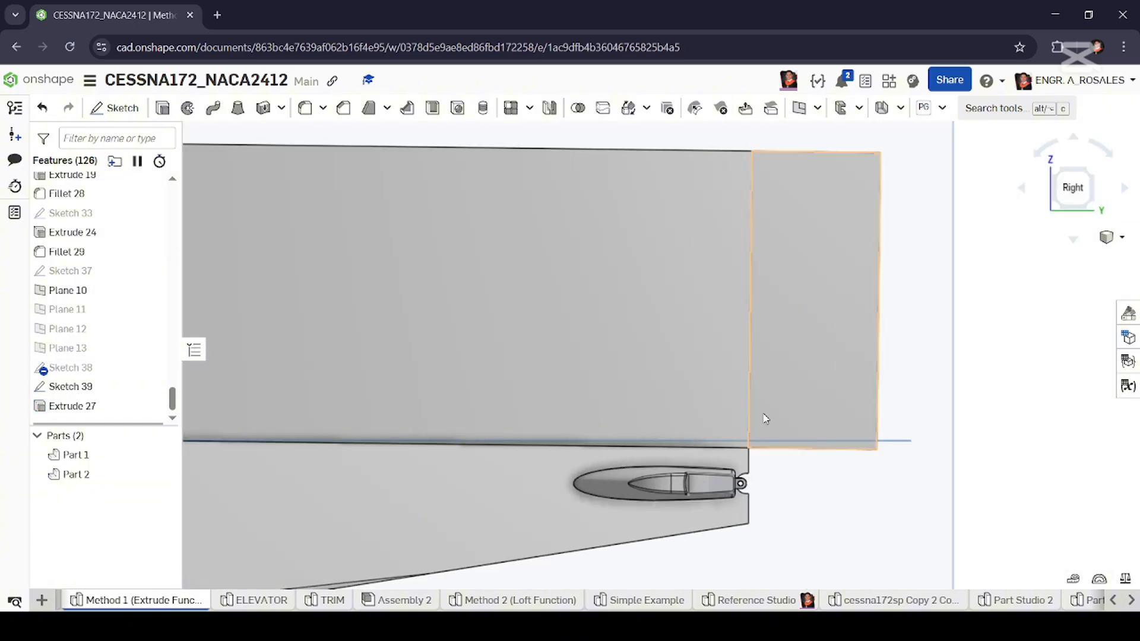
{"action": "left_click", "coordinate": [131, 108]}
{"action": "scroll", "coordinate": [795, 341], "scroll_direction": "down", "scroll_amount": 4}
{"action": "right_click_drag", "start_coordinate": [774, 343], "coordinate": [772, 396]}
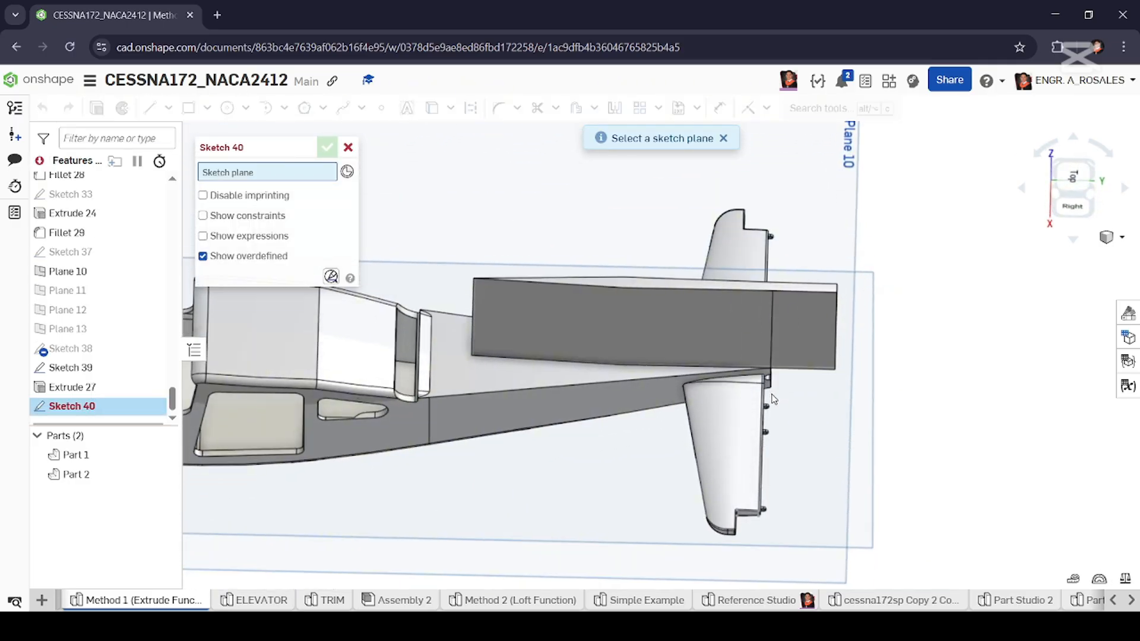
{"action": "left_click", "coordinate": [801, 318]}
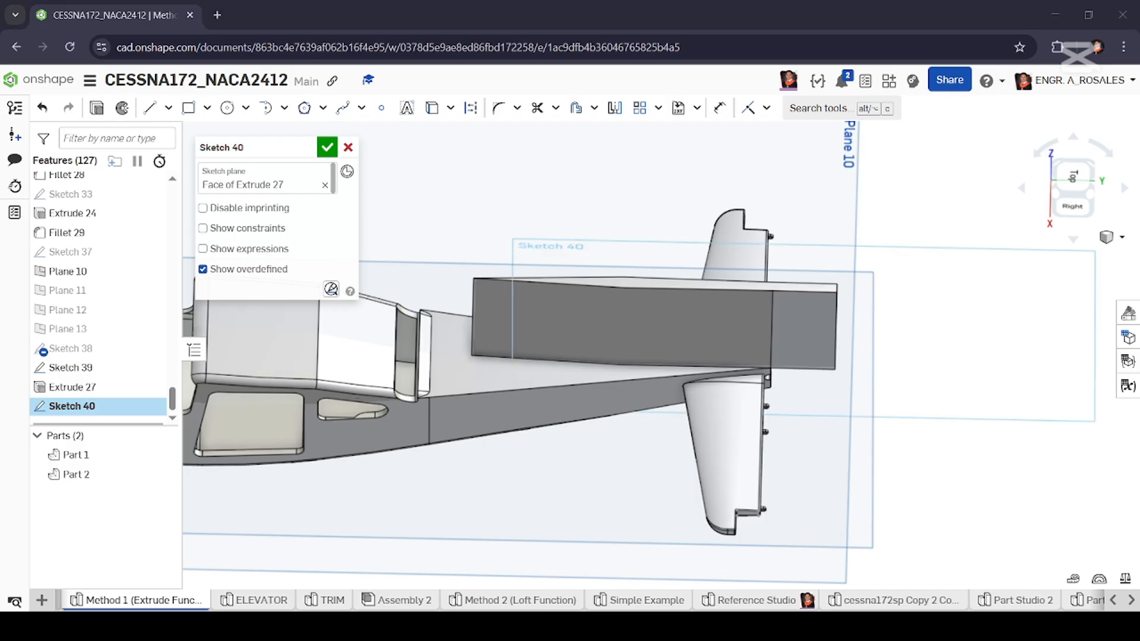
Project the fin's curved lower edge into the sketch with Use.
{"action": "scroll", "coordinate": [435, 344], "scroll_direction": "up", "scroll_amount": 8}
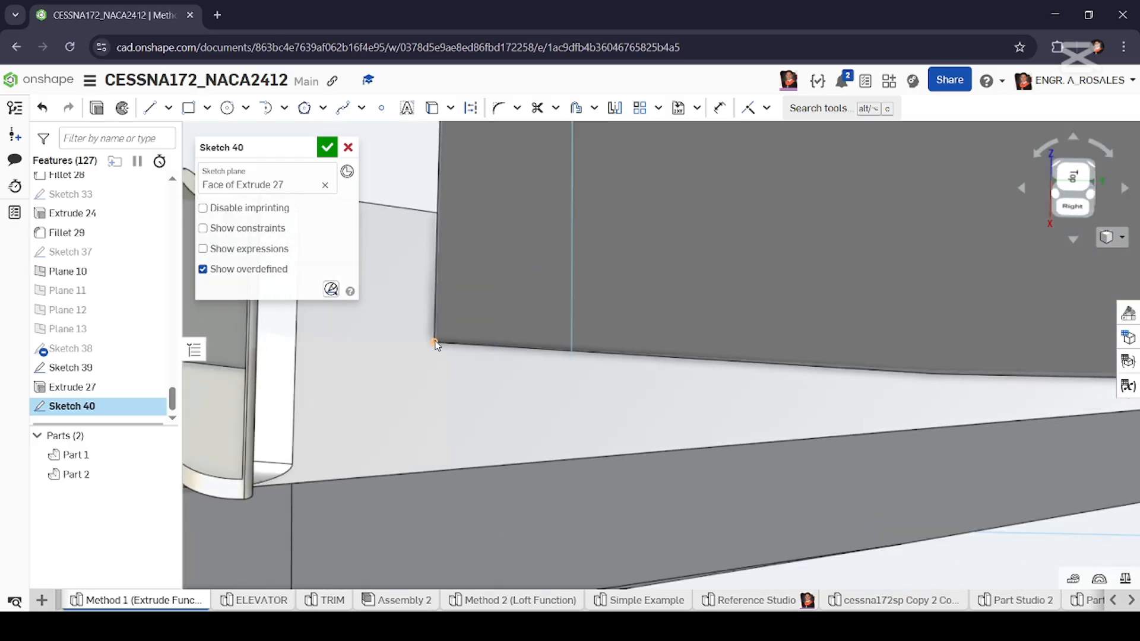
{"action": "left_click", "coordinate": [443, 342]}
{"action": "right_click", "coordinate": [443, 342]}
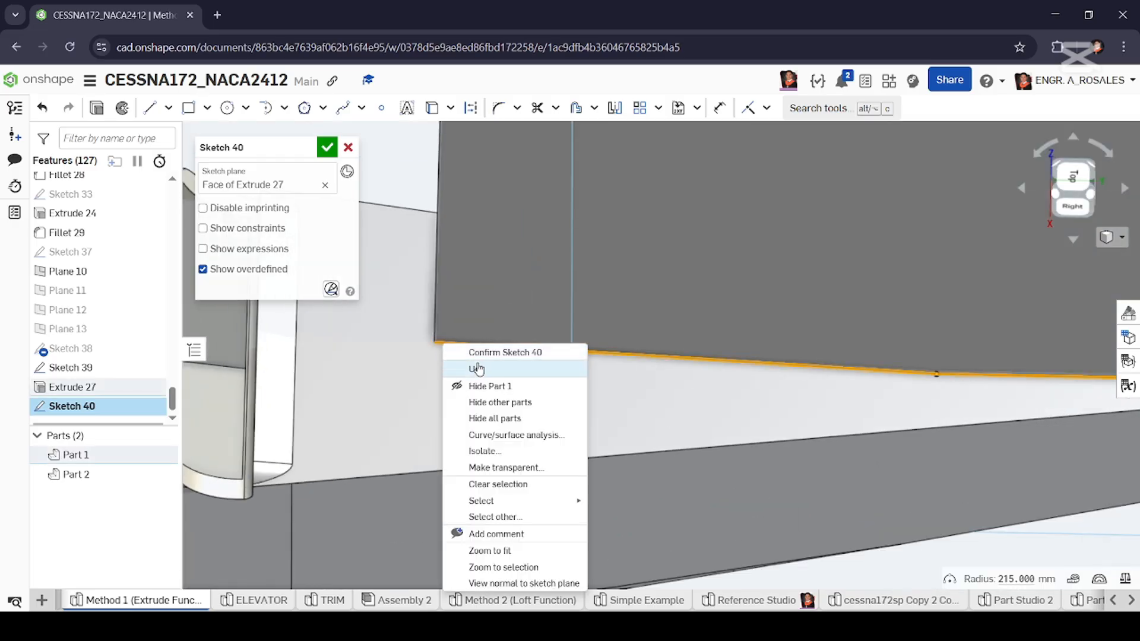
{"action": "left_click", "coordinate": [478, 367]}
Sketch a sloped line about 16.5 mm long from the fin's lower front corner, and a line about 5.1 mm down to the base edge.
{"action": "scroll", "coordinate": [523, 361], "scroll_direction": "down", "scroll_amount": 5}
{"action": "key", "text": "n"}
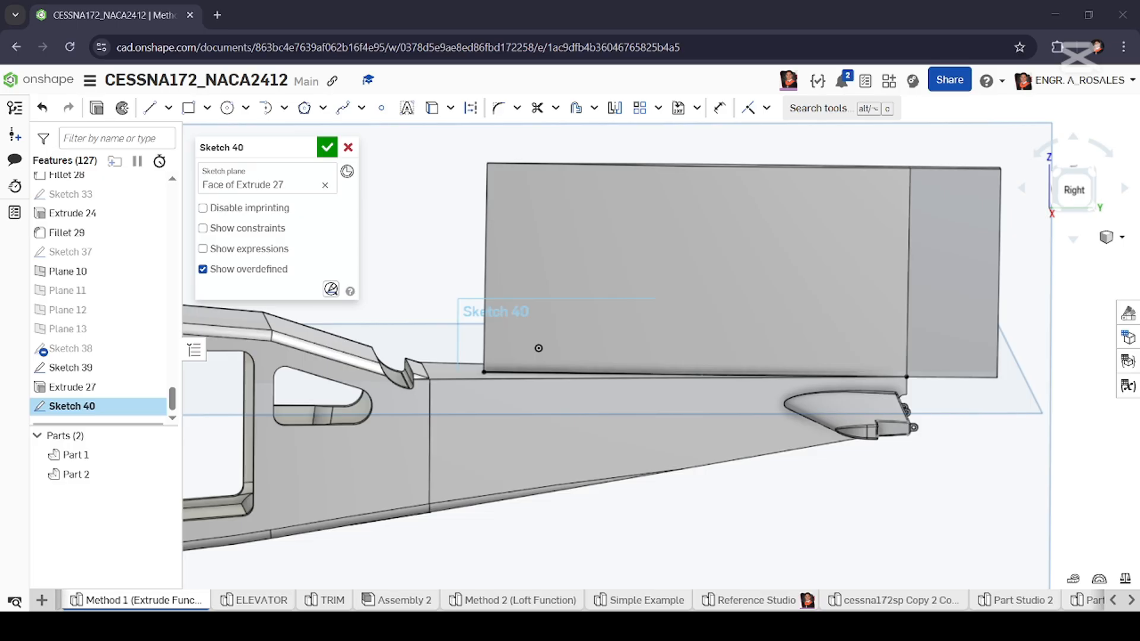
{"action": "left_click", "coordinate": [150, 108]}
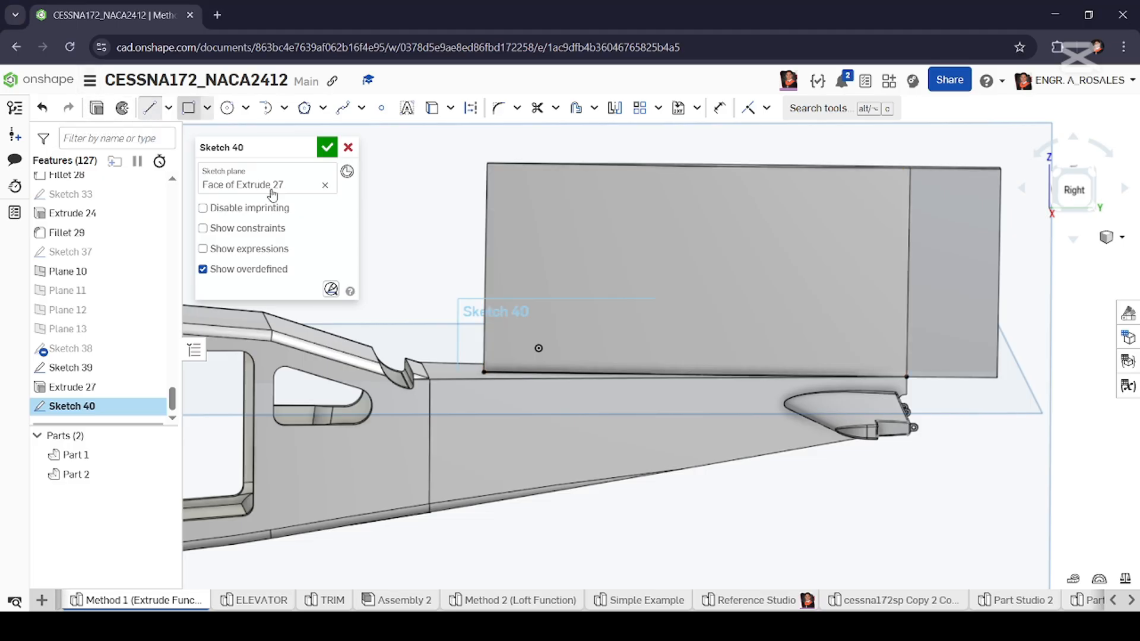
{"action": "left_click", "coordinate": [482, 373]}
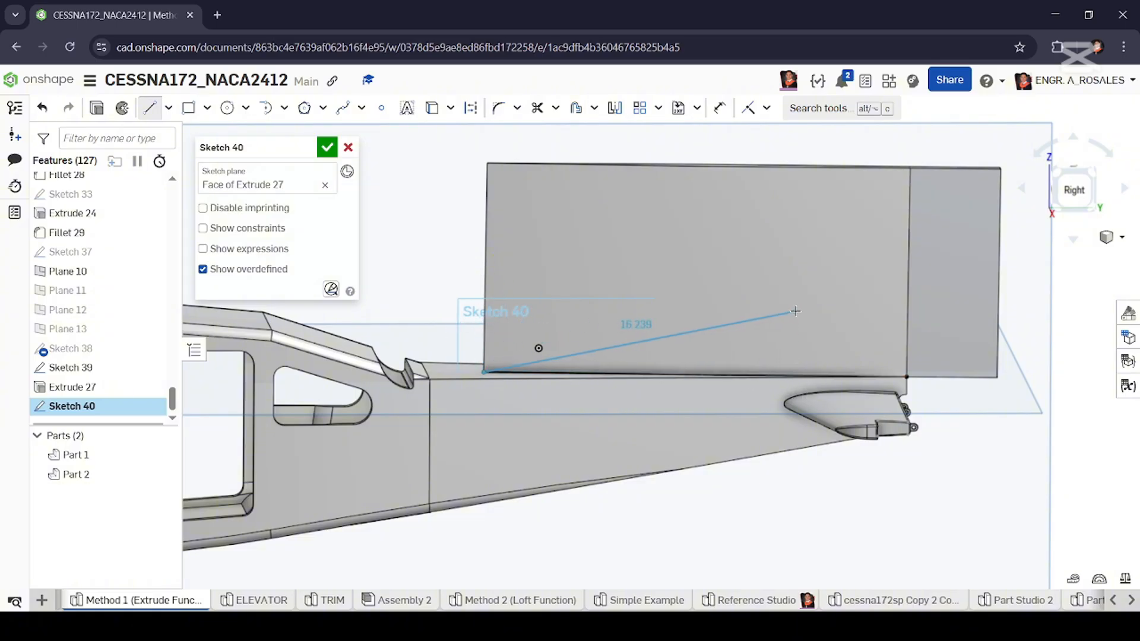
{"action": "left_click", "coordinate": [793, 277]}
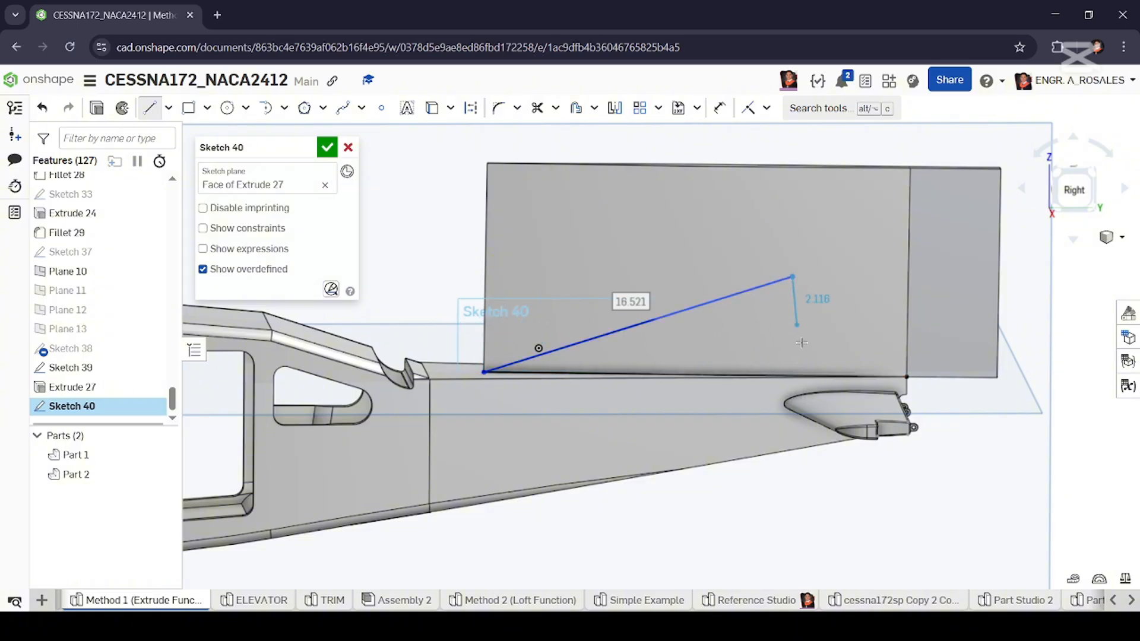
{"action": "scroll", "coordinate": [792, 373], "scroll_direction": "up", "scroll_amount": 3}
{"action": "left_click", "coordinate": [794, 375]}
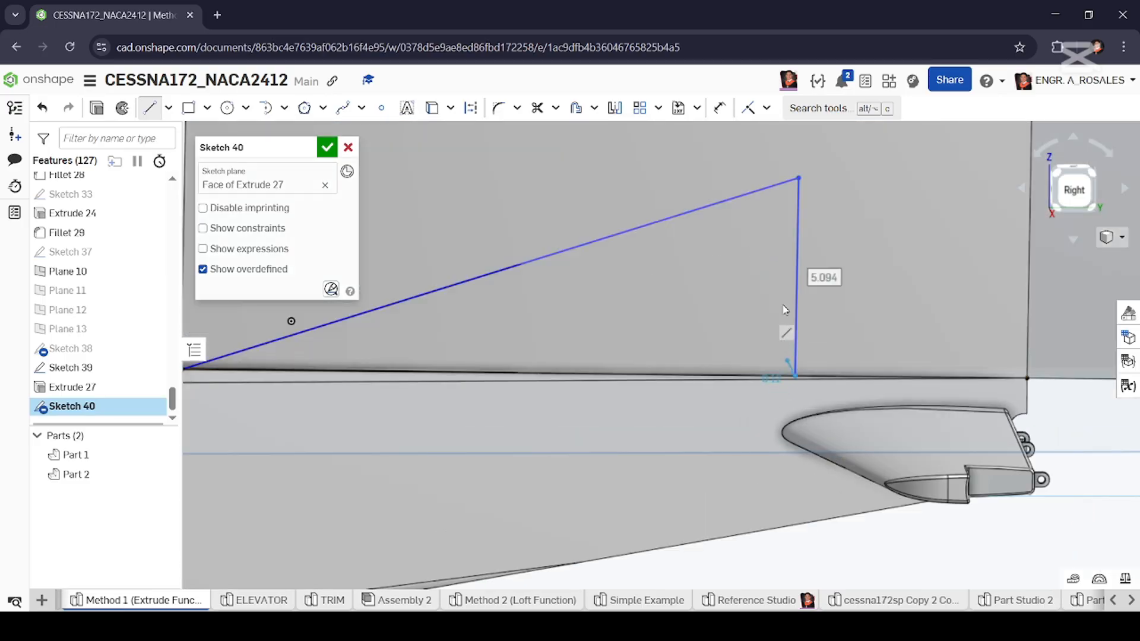
Dimension the short upright line as 2.76 mm.
{"action": "left_click", "coordinate": [720, 107]}
{"action": "left_click", "coordinate": [794, 238]}
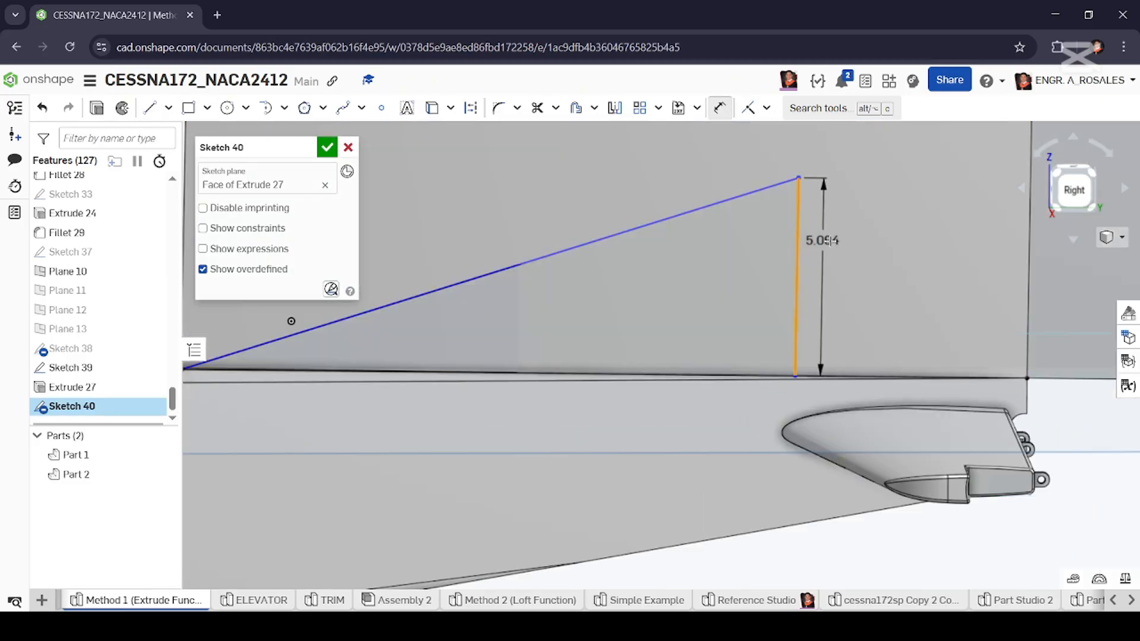
{"action": "left_click", "coordinate": [834, 239]}
{"action": "type", "text": "2.76"}
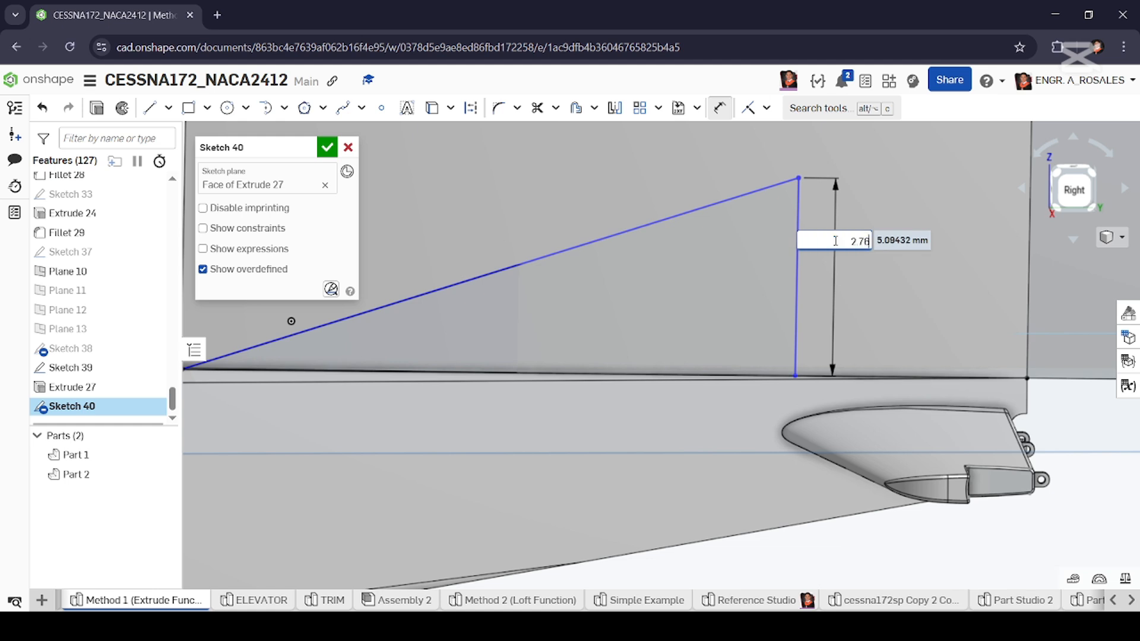
{"action": "key", "text": "Return"}
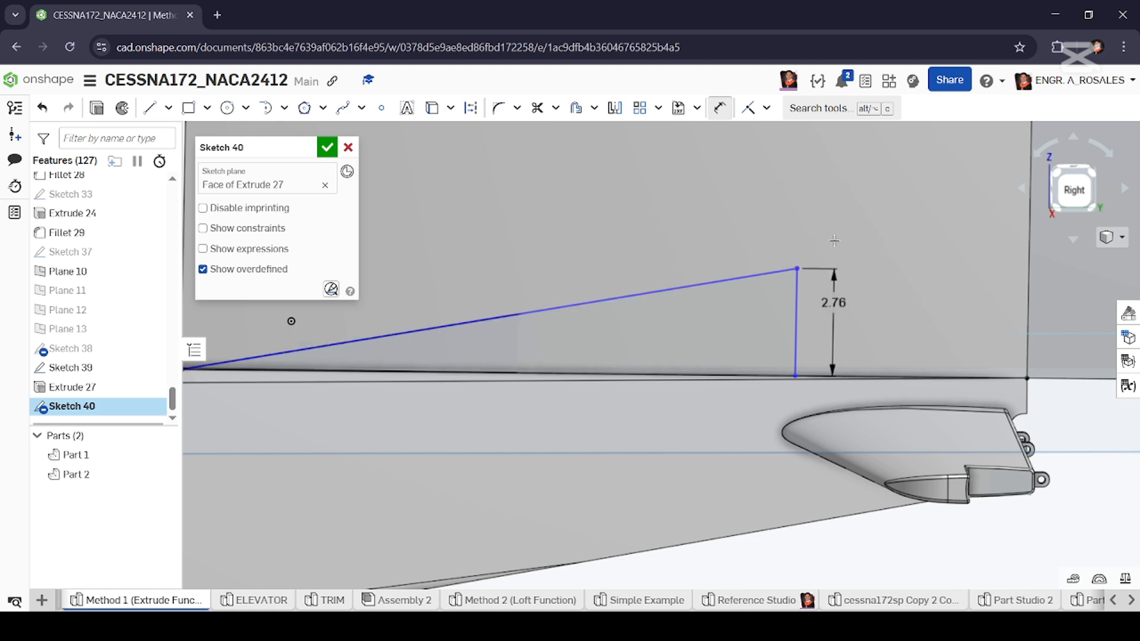
Try dimensioning the sloped line's length, and undo that dimension.
{"action": "left_click", "coordinate": [709, 279]}
{"action": "left_click", "coordinate": [634, 229]}
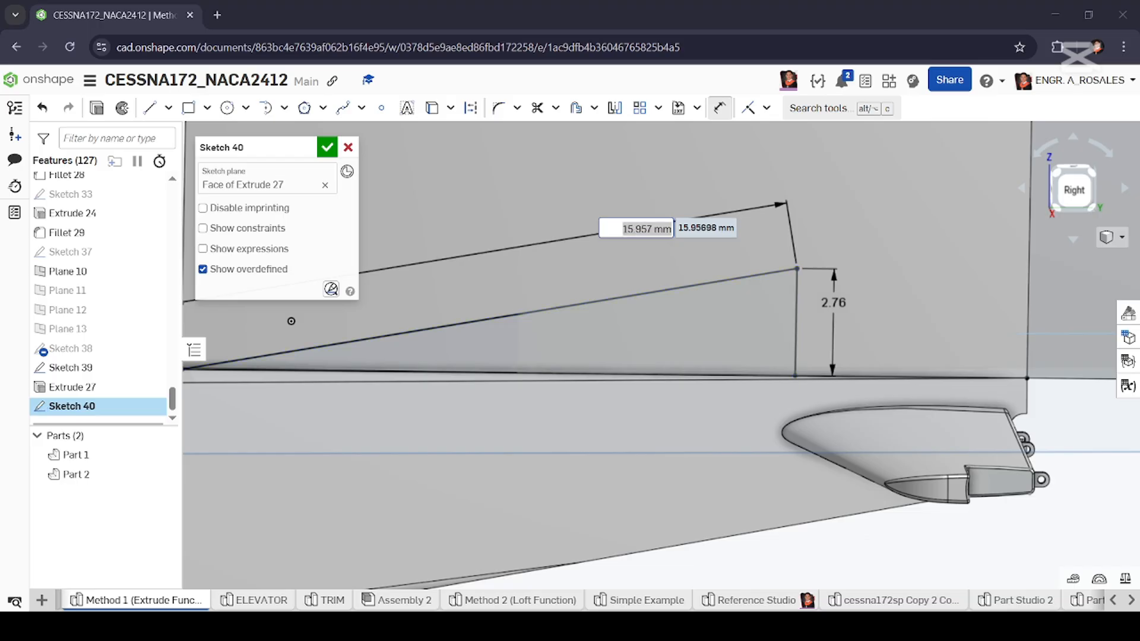
{"action": "scroll", "coordinate": [730, 285], "scroll_direction": "down", "scroll_amount": 3}
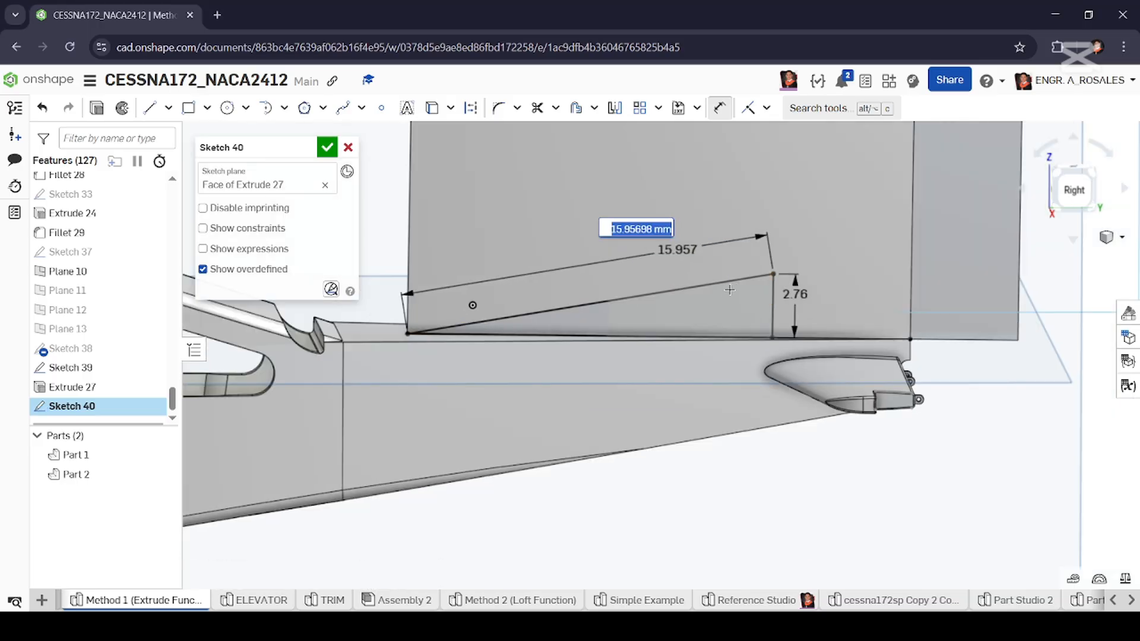
{"action": "key", "text": "Return"}
{"action": "key", "text": "ctrl+z"}
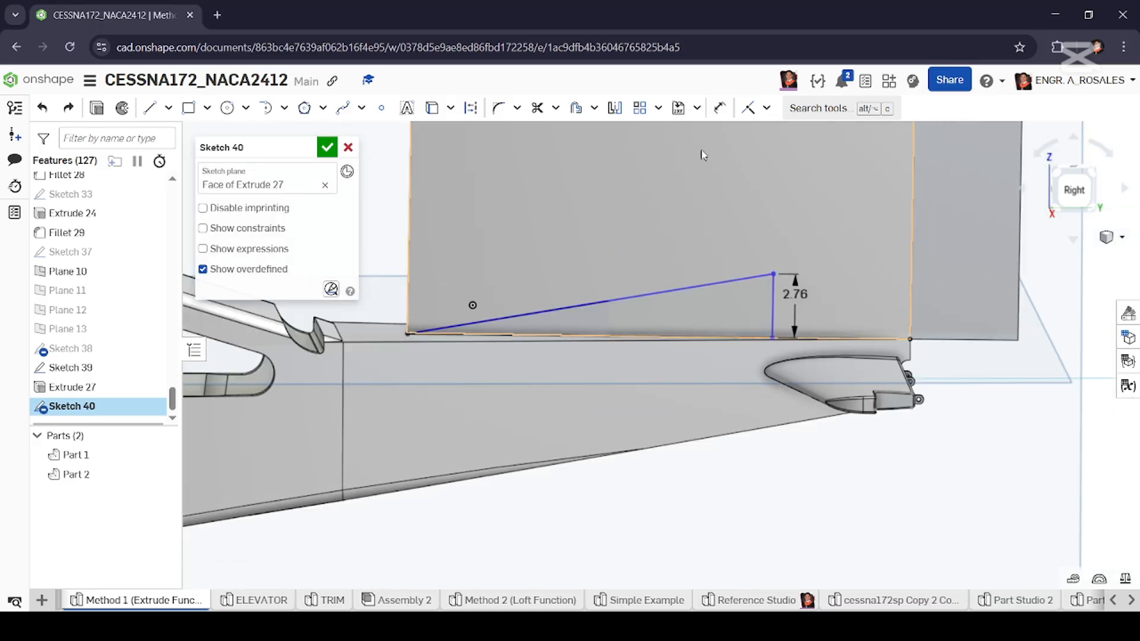
Dimension the distance from the fin's lower front corner to the upright line as 16.591 mm, placing it below the base edge.
{"action": "left_click", "coordinate": [773, 313]}
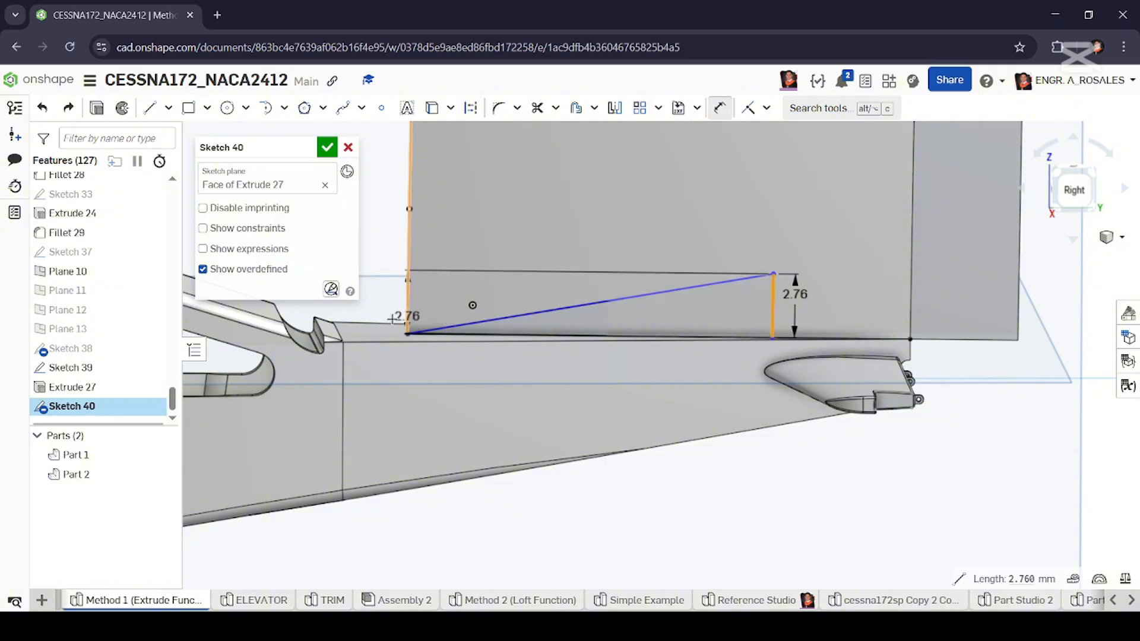
{"action": "left_click", "coordinate": [408, 334]}
{"action": "left_click", "coordinate": [592, 240]}
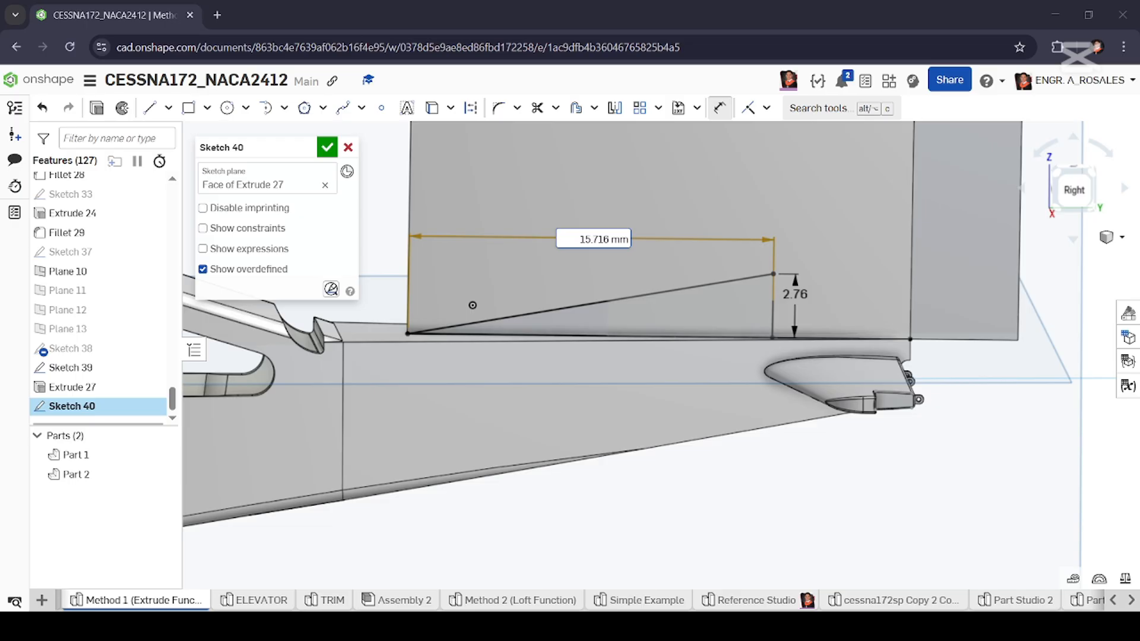
{"action": "type", "text": "1"}
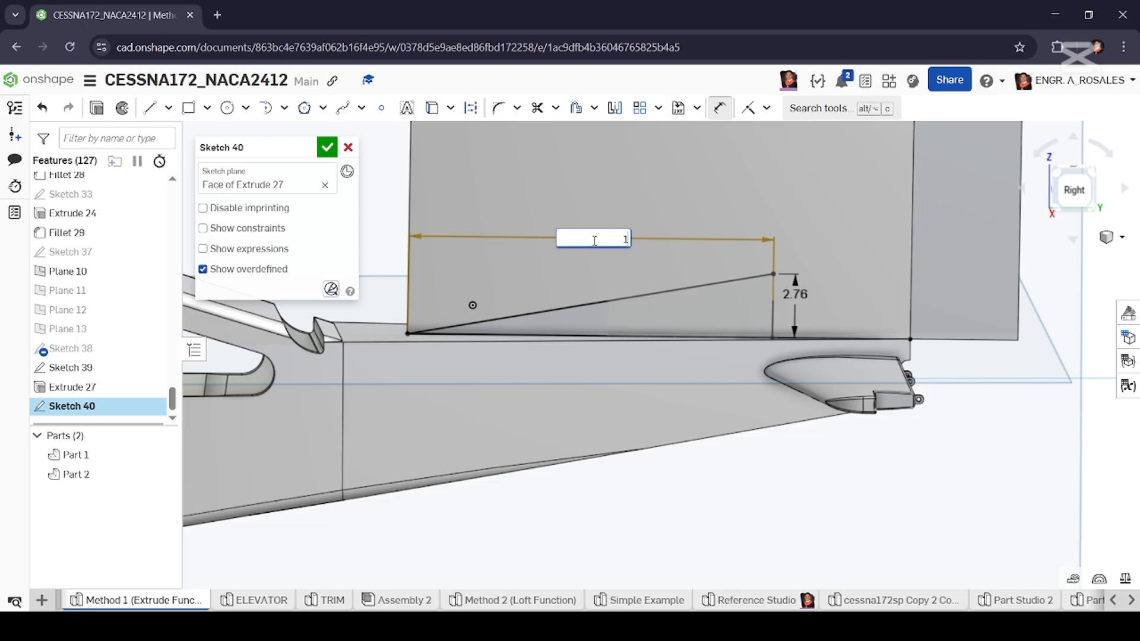
{"action": "type", "text": "6.591"}
{"action": "key", "text": "Return"}
{"action": "mouse_move", "coordinate": [601, 238]}
{"action": "left_mouse_down"}
{"action": "mouse_move", "coordinate": [609, 358]}
{"action": "mouse_move", "coordinate": [599, 349]}
{"action": "left_mouse_up"}
Sketch a 26.49 mm construction line from the fin's lower front corner rearward along the base edge.
{"action": "scroll", "coordinate": [778, 276], "scroll_direction": "down", "scroll_amount": 2}
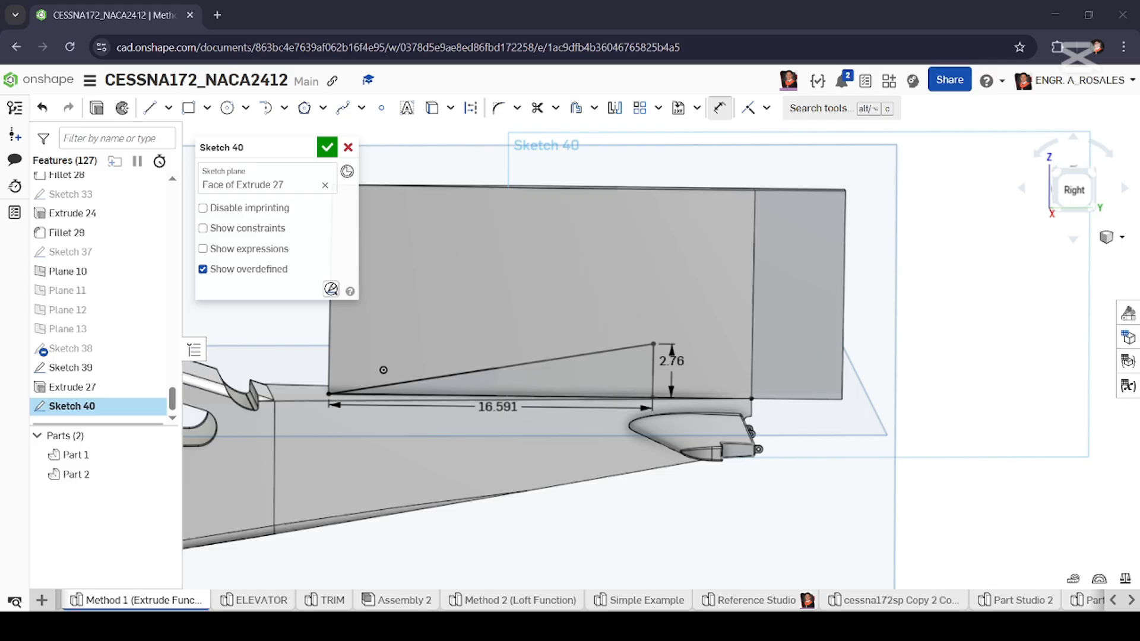
{"action": "key", "text": "l"}
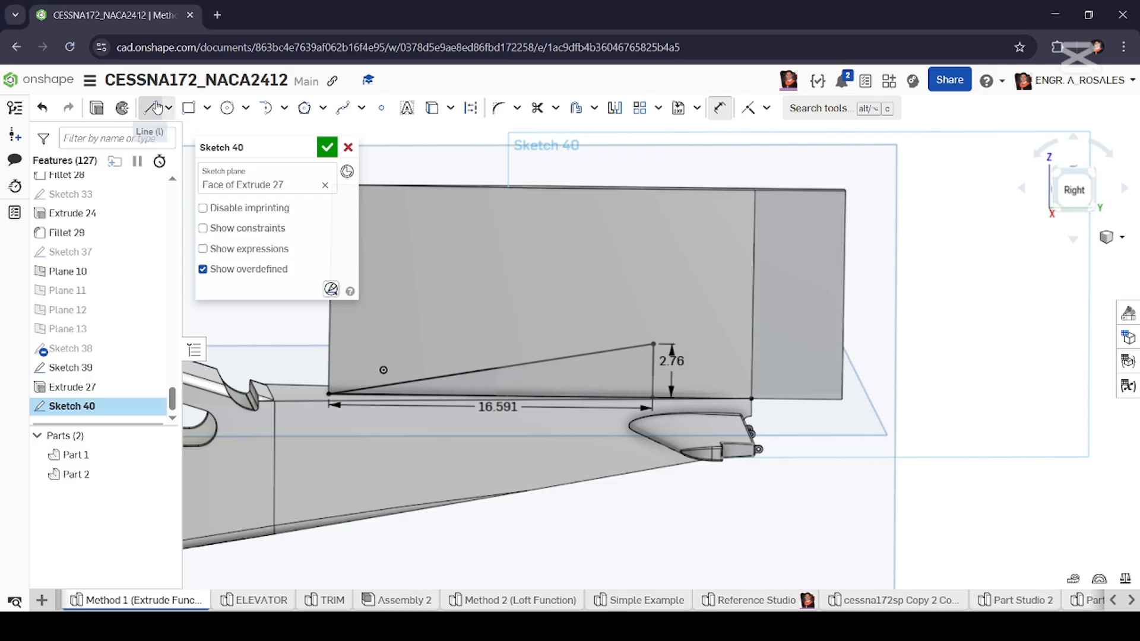
{"action": "key", "text": "Escape"}
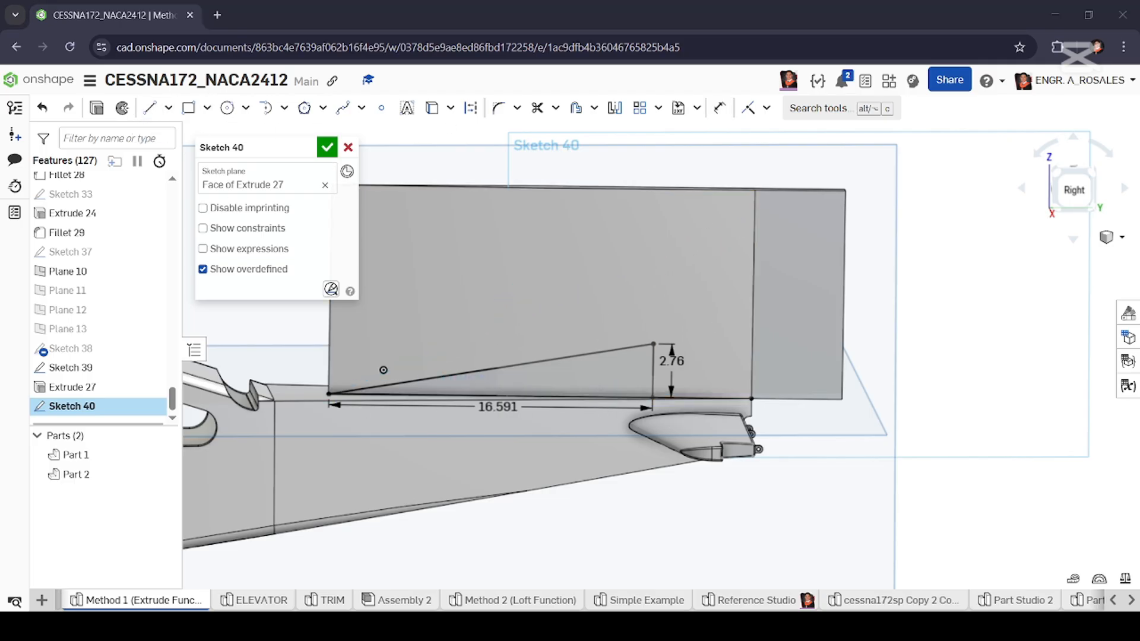
{"action": "left_click", "coordinate": [471, 108]}
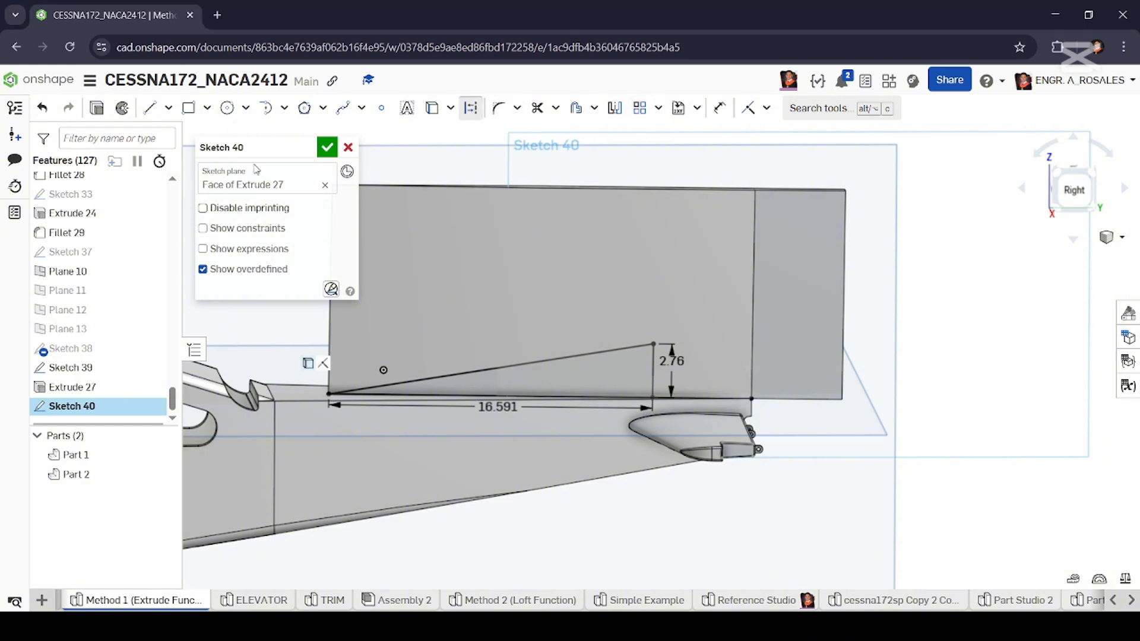
{"action": "key", "text": "l"}
{"action": "left_click", "coordinate": [328, 394]}
{"action": "left_click", "coordinate": [1003, 401]}
{"action": "type", "text": "26.49"}
{"action": "key", "text": "Return"}
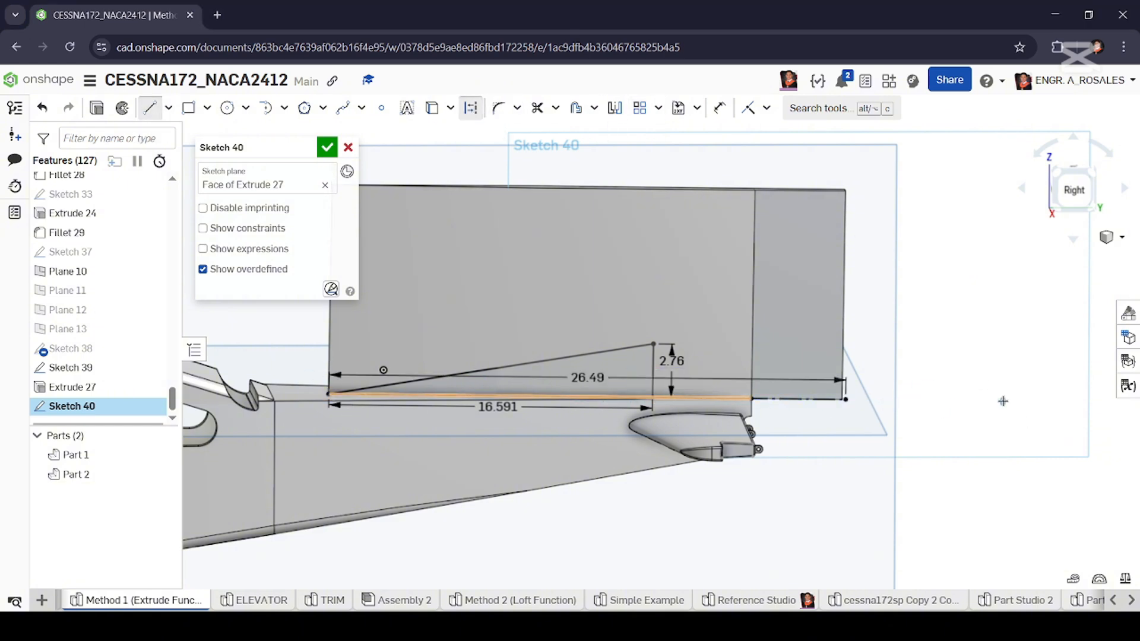
Set the base construction line's length to 23.49 mm.
{"action": "key", "text": "Escape"}
{"action": "double_click", "coordinate": [587, 379]}
{"action": "type", "text": "23.49"}
{"action": "key", "text": "Return"}
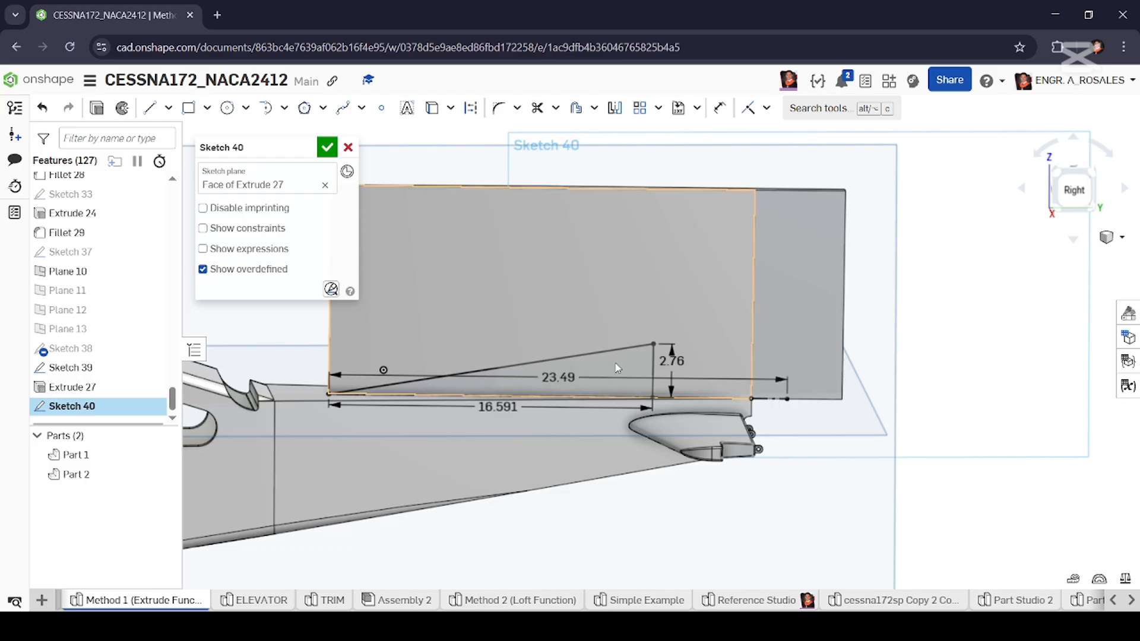
Sketch an upright construction line about 11.1 mm tall from the rear end of the base construction line.
{"action": "key", "text": "l"}
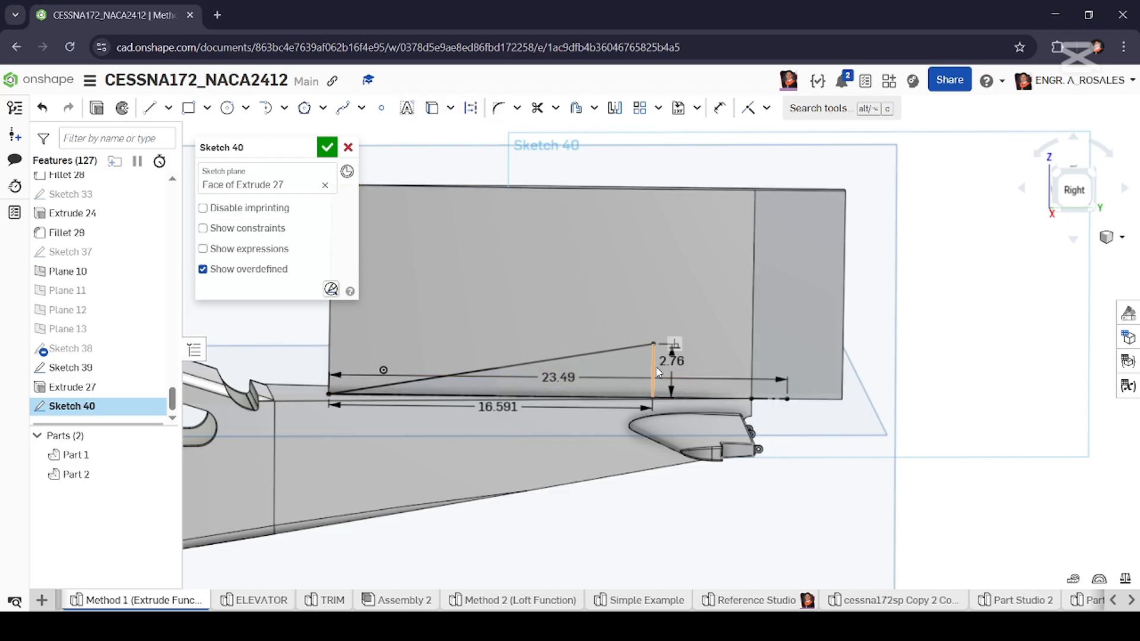
{"action": "left_click", "coordinate": [787, 399]}
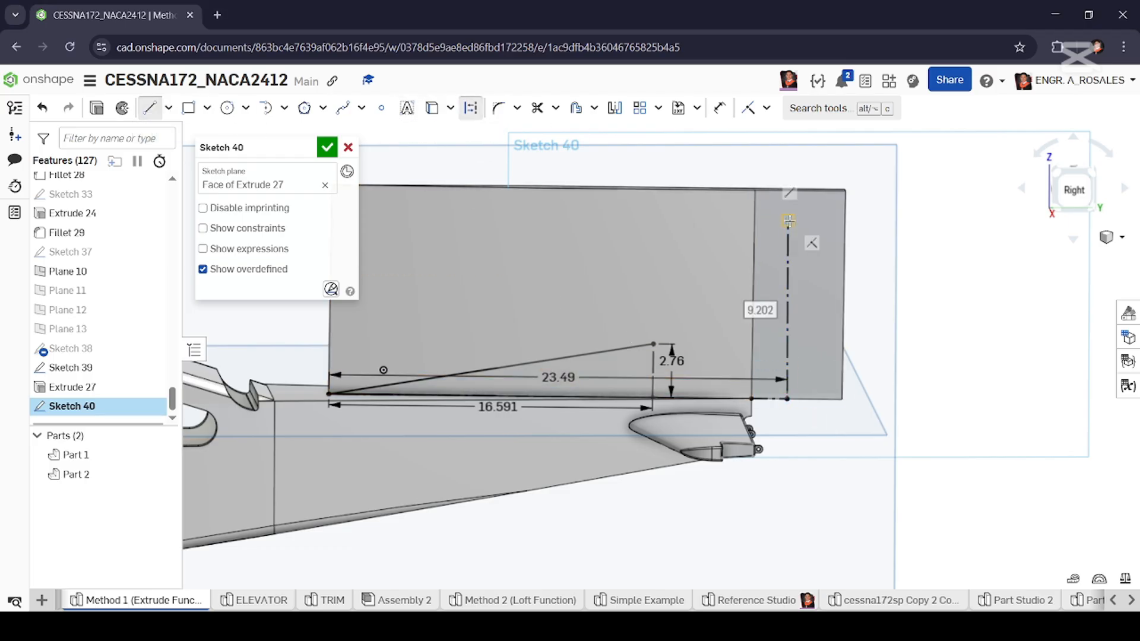
{"action": "left_click", "coordinate": [788, 184]}
{"action": "key", "text": "Escape"}
{"action": "left_click", "coordinate": [788, 270]}
{"action": "key", "text": "n"}
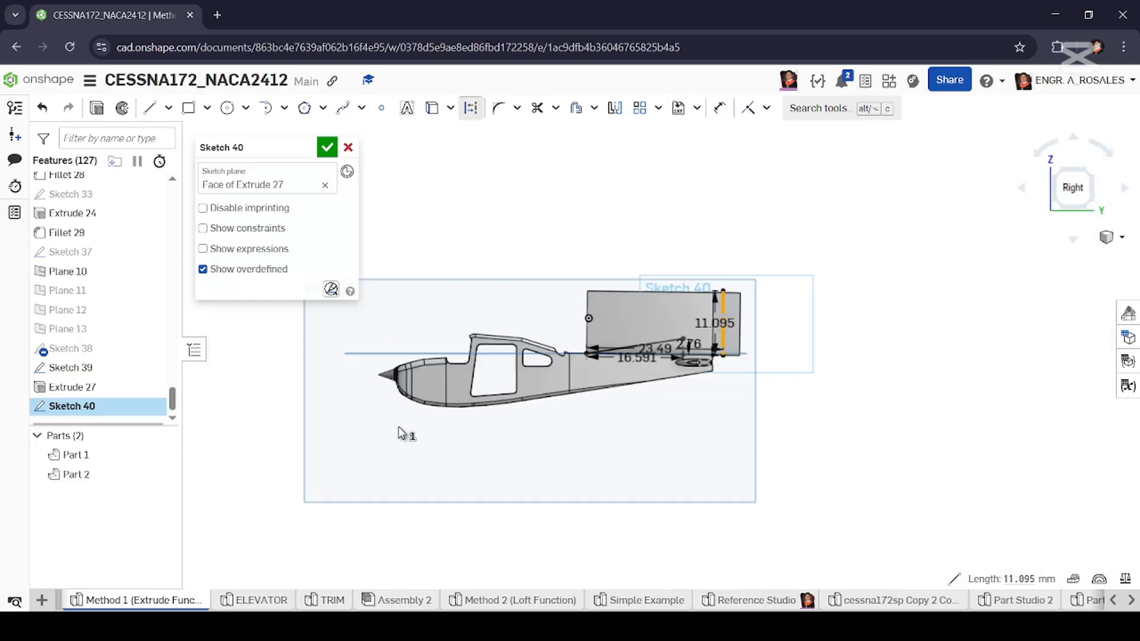
{"action": "scroll", "coordinate": [737, 303], "scroll_direction": "up", "scroll_amount": 5}
Sketch a sloped construction line about 10.7 mm long from the top of the 2.76 mm line to the tall upright line's upper end.
{"action": "key", "text": "l"}
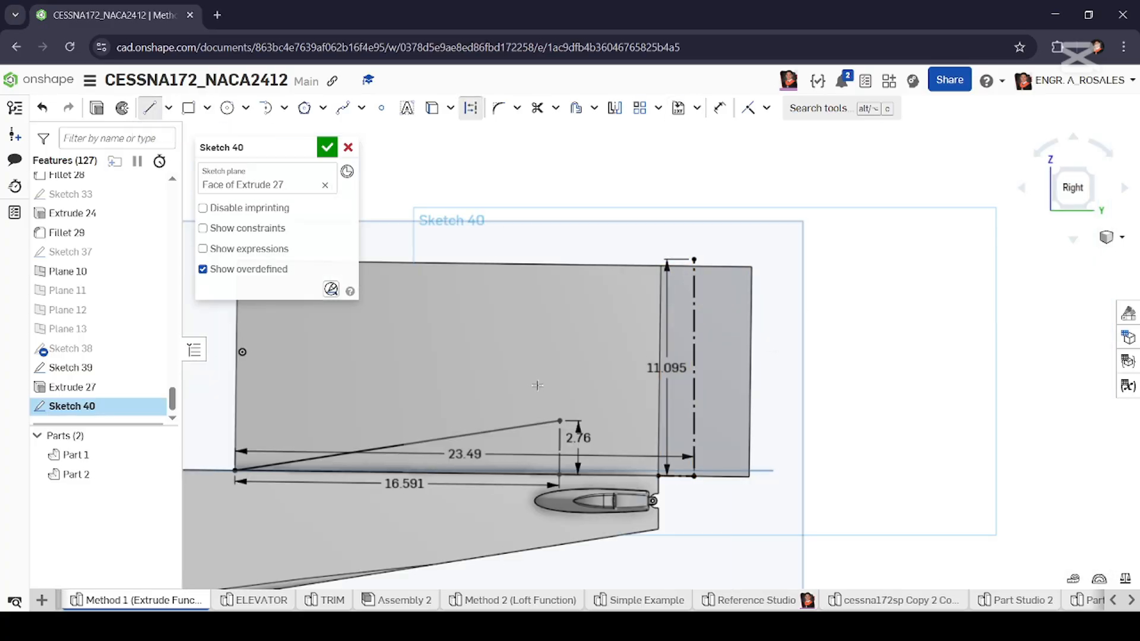
{"action": "left_click", "coordinate": [560, 421]}
{"action": "left_click", "coordinate": [694, 259]}
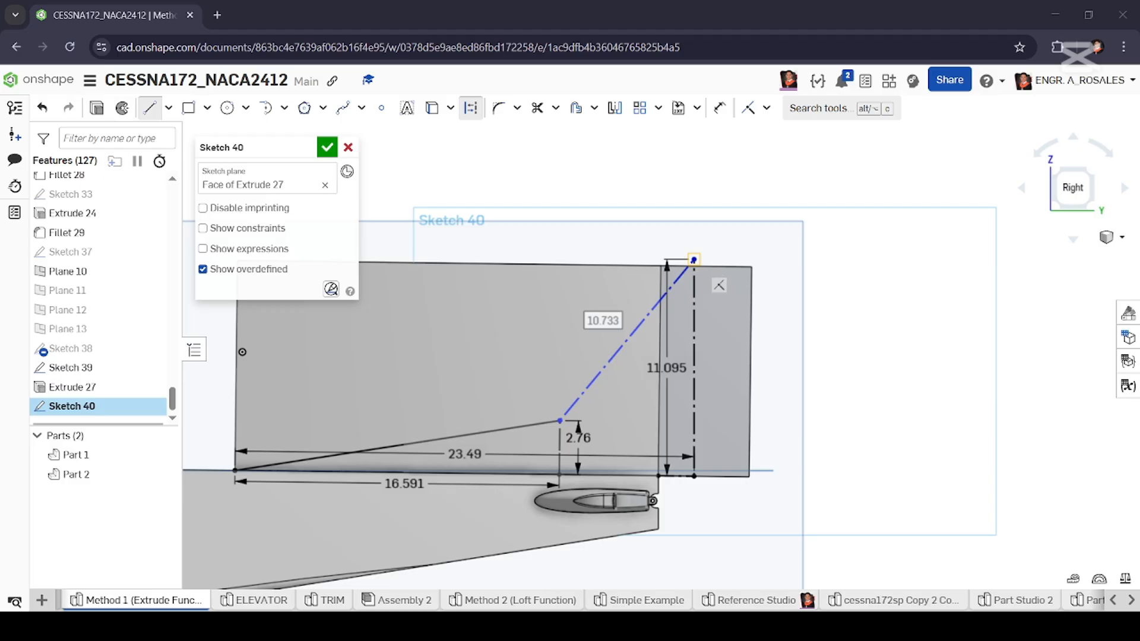
{"action": "key", "text": "Escape"}
Set the tall upright construction line's length to 11.025 mm.
{"action": "double_click", "coordinate": [668, 368]}
{"action": "type", "text": "11.025"}
{"action": "key", "text": "Return"}
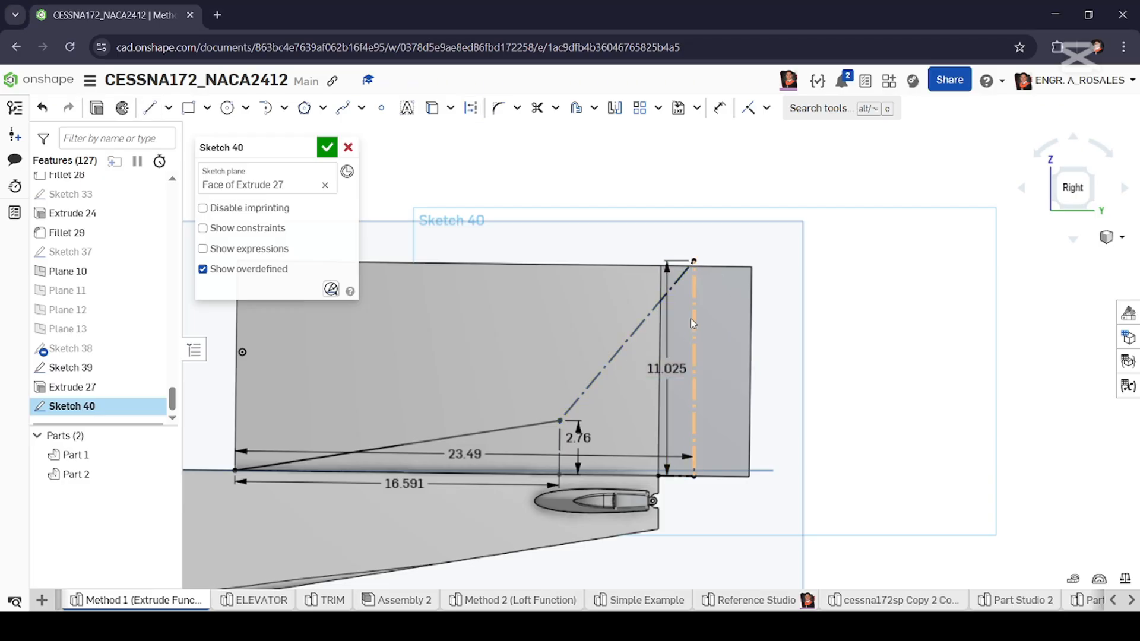
Set the tall upright construction line's length to 10.737 mm, level with the fin's upper edge.
{"action": "scroll", "coordinate": [689, 365], "scroll_direction": "up", "scroll_amount": 2}
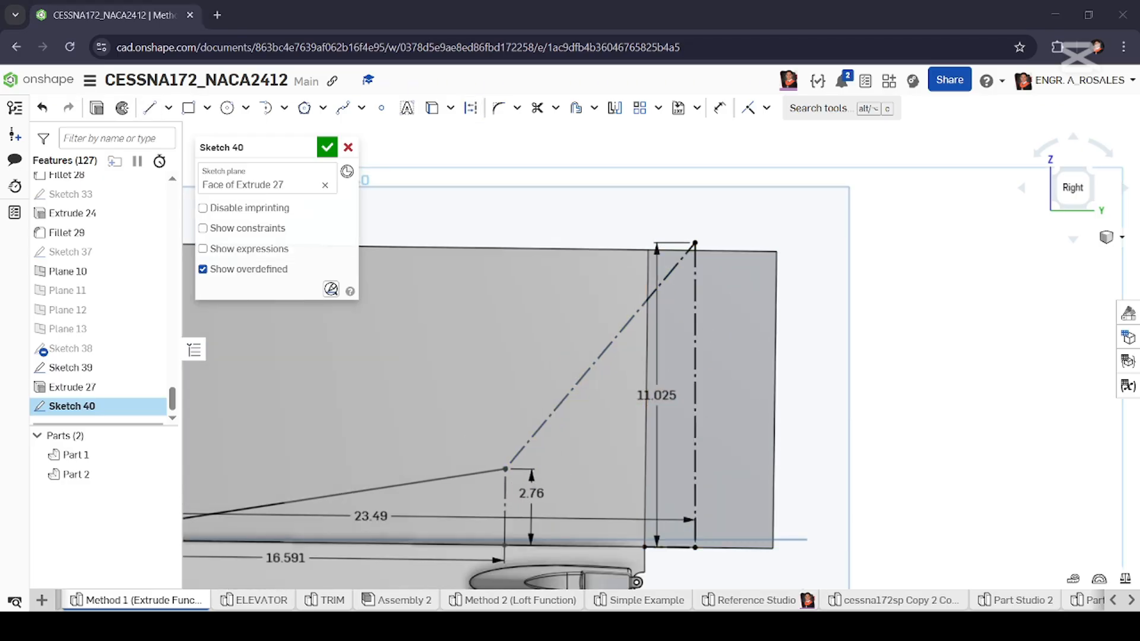
{"action": "double_click", "coordinate": [659, 393]}
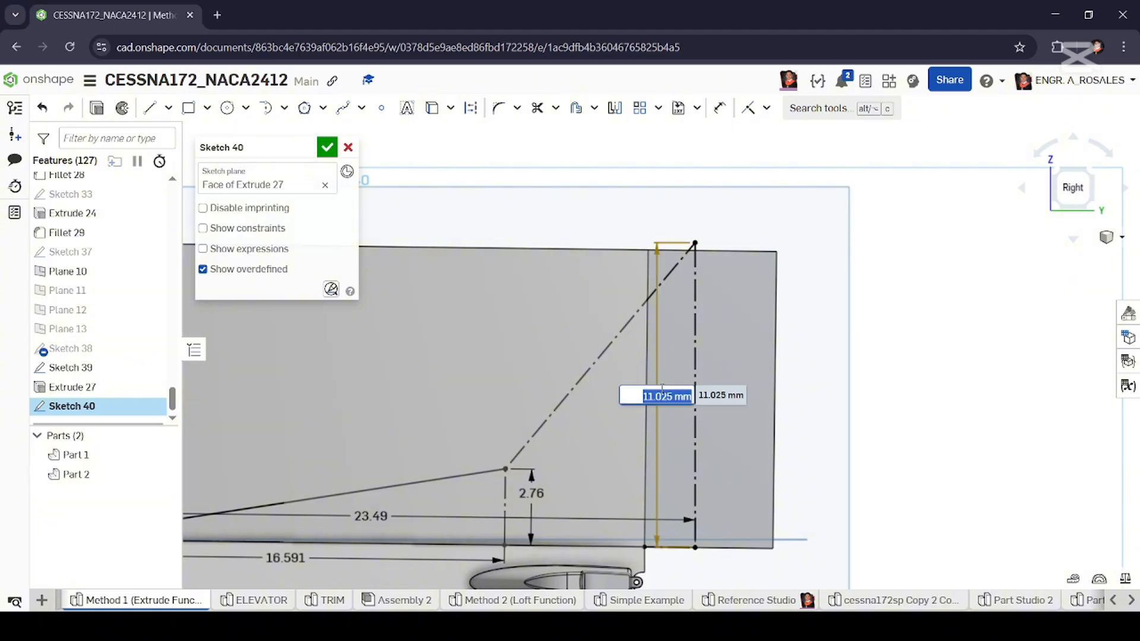
{"action": "type", "text": "10.737"}
{"action": "key", "text": "Return"}
Convert the steep sloped construction line into a regular sketch line.
{"action": "scroll", "coordinate": [808, 349], "scroll_direction": "down", "scroll_amount": 2}
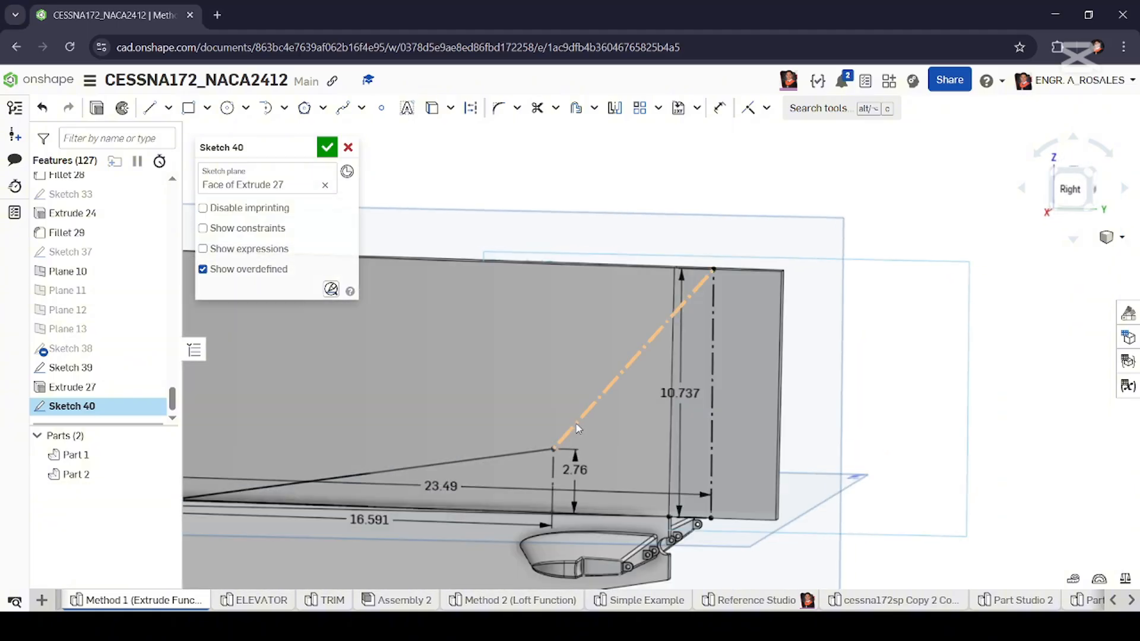
{"action": "scroll", "coordinate": [715, 299], "scroll_direction": "up", "scroll_amount": 2}
{"action": "left_click", "coordinate": [618, 359]}
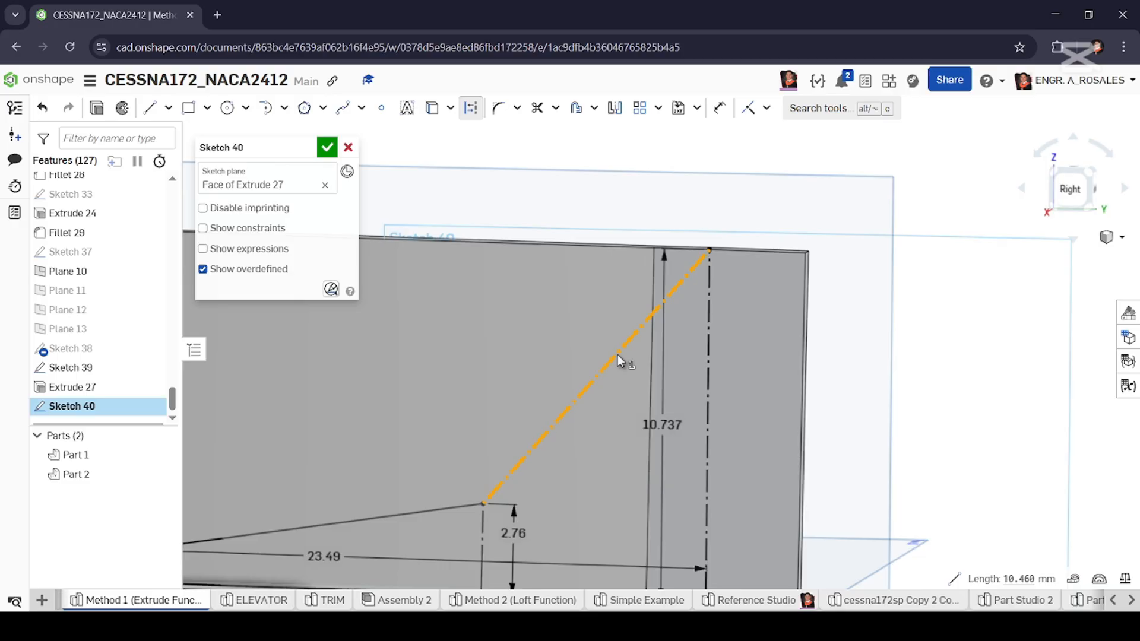
{"action": "left_click", "coordinate": [471, 108]}
Fillet the corner between the shallow and steep sloped lines with a 5 mm radius.
{"action": "left_click", "coordinate": [498, 107]}
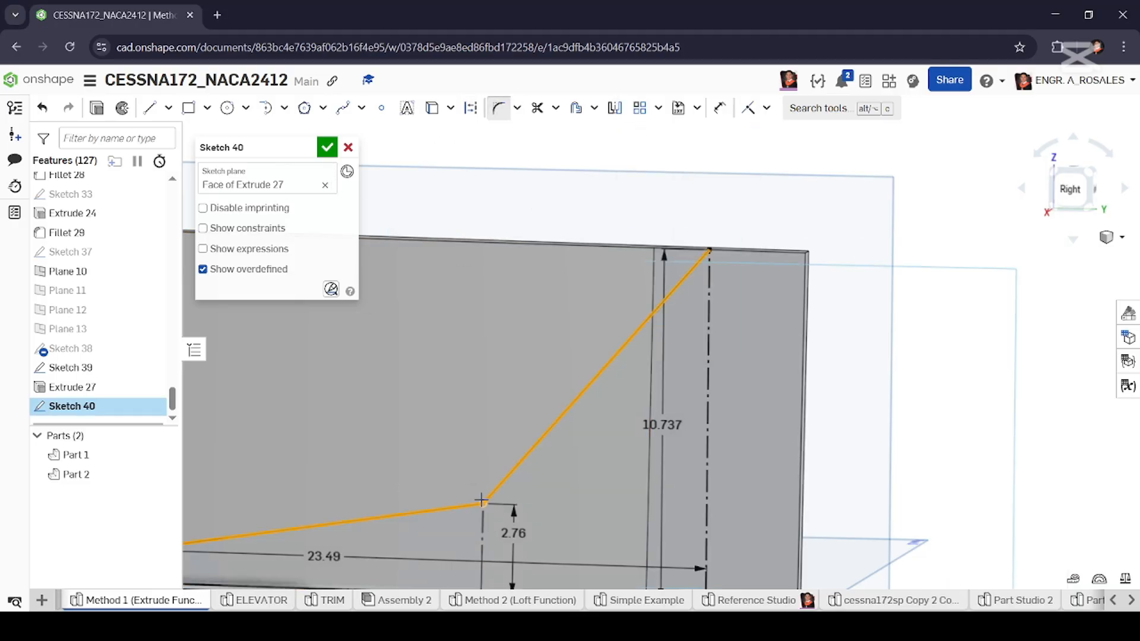
{"action": "scroll", "coordinate": [711, 361], "scroll_direction": "down", "scroll_amount": 3}
{"action": "scroll", "coordinate": [618, 424], "scroll_direction": "up", "scroll_amount": 1}
{"action": "left_click", "coordinate": [616, 424]}
{"action": "key", "text": "Return"}
{"action": "scroll", "coordinate": [617, 424], "scroll_direction": "up", "scroll_amount": 3}
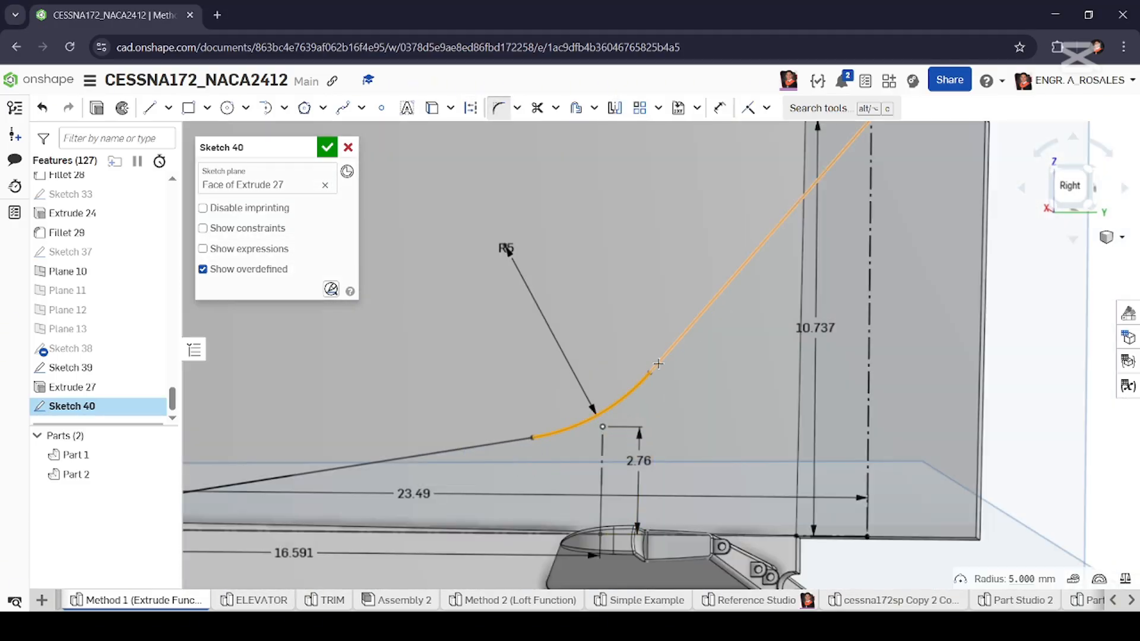
Apply a tangent constraint to the 5 mm fillet arc and its two adjoining sloped lines.
{"action": "left_click", "coordinate": [767, 108]}
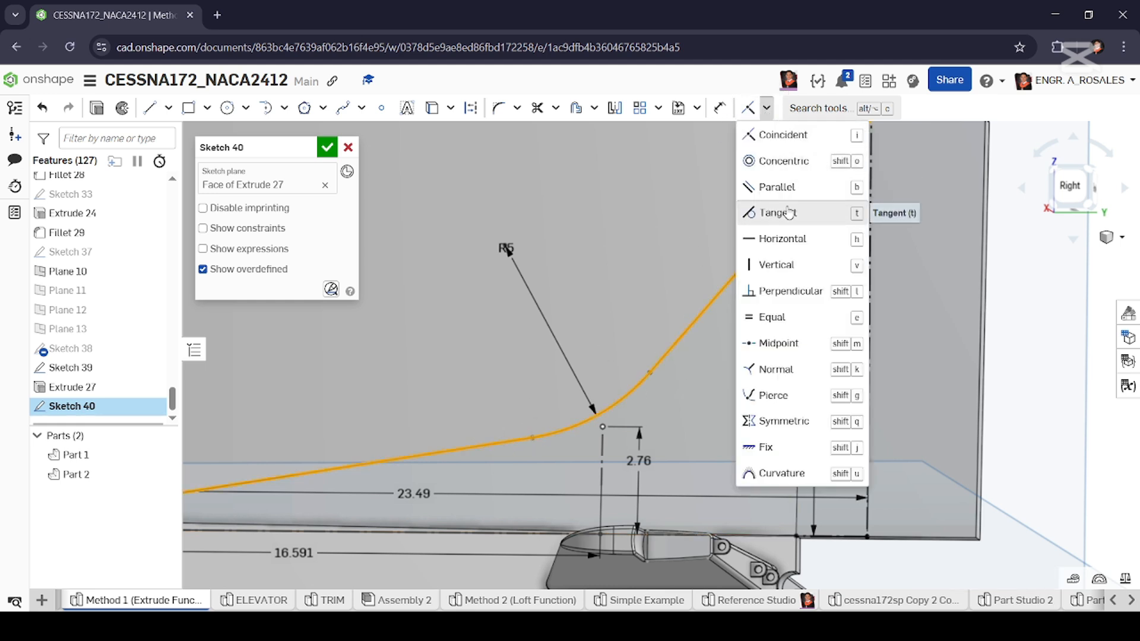
{"action": "left_click", "coordinate": [789, 213]}
{"action": "scroll", "coordinate": [602, 351], "scroll_direction": "down", "scroll_amount": 3}
{"action": "scroll", "coordinate": [778, 249], "scroll_direction": "up", "scroll_amount": 3}
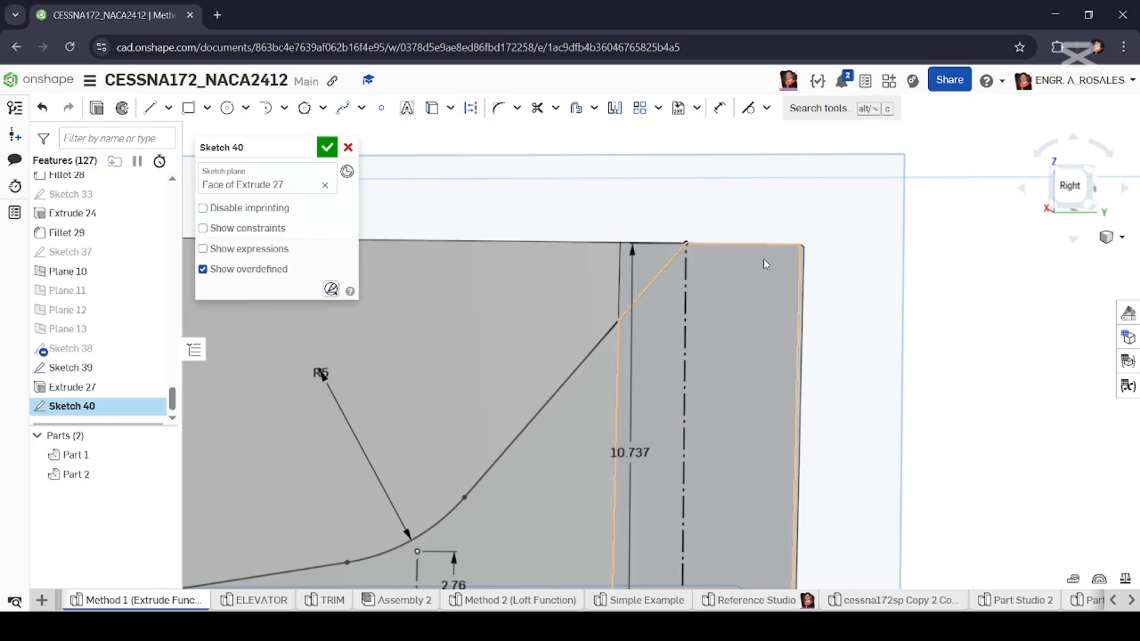
Sketch a line sloping down rearward from the upright construction line's upper end, and dimension its horizontal span as 2.81 mm.
{"action": "left_click", "coordinate": [149, 108]}
{"action": "left_click", "coordinate": [790, 284]}
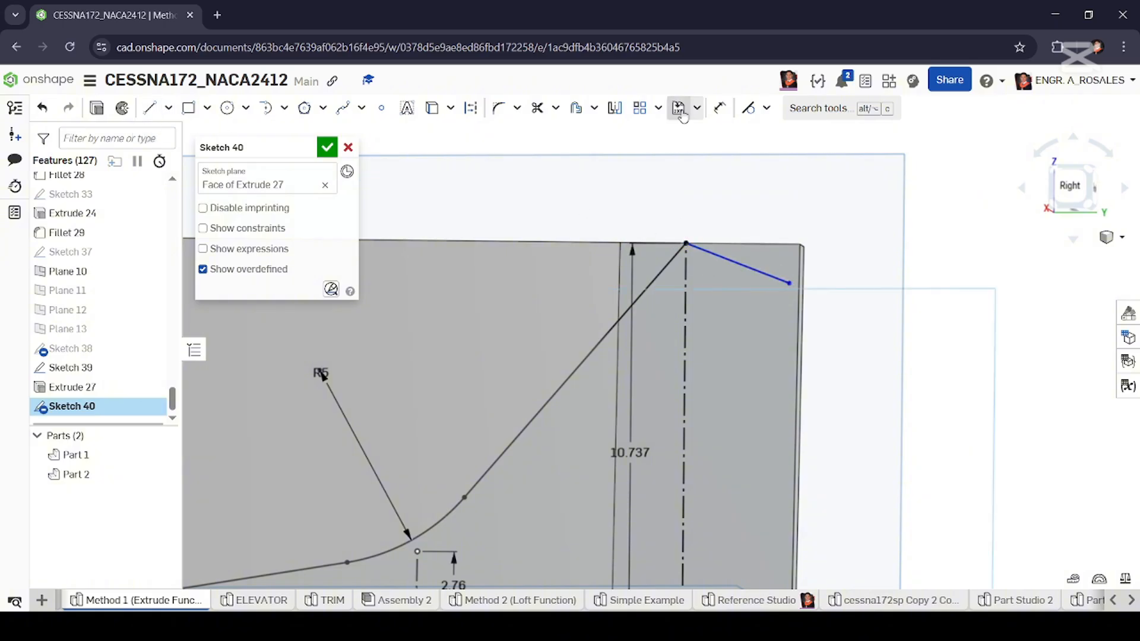
{"action": "left_click", "coordinate": [720, 108]}
{"action": "left_click", "coordinate": [789, 283]}
{"action": "left_click", "coordinate": [686, 243]}
{"action": "left_click", "coordinate": [731, 191]}
{"action": "type", "text": "2.81"}
{"action": "key", "text": "Return"}
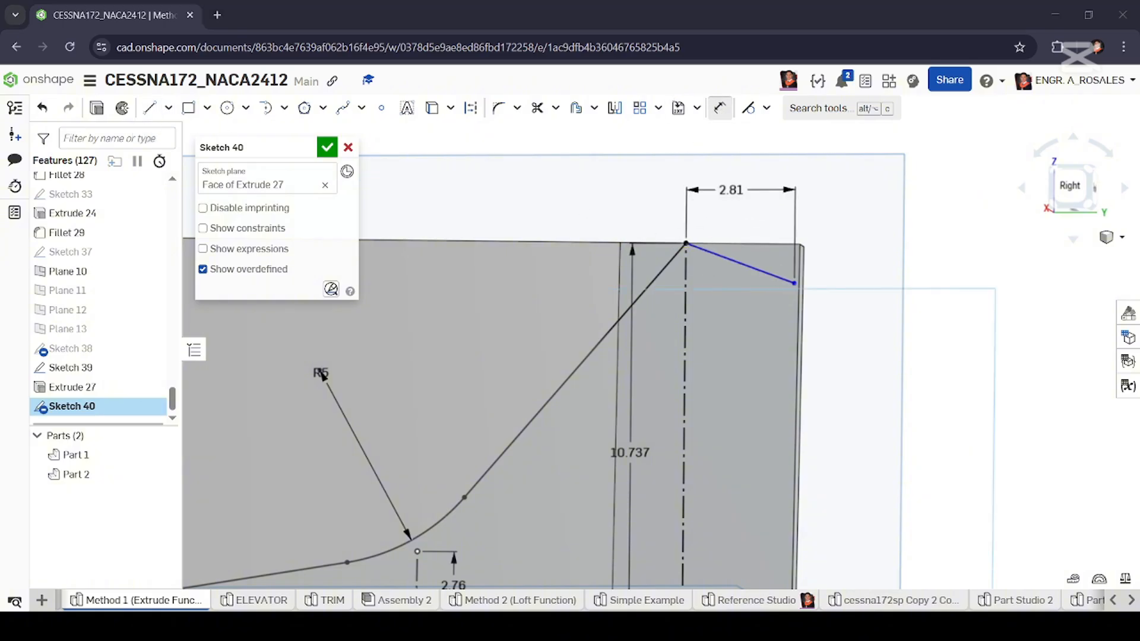
Dimension the angle between the two sloped lines at the fin tip as 95.663°.
{"action": "left_click", "coordinate": [722, 257]}
{"action": "left_click", "coordinate": [663, 270]}
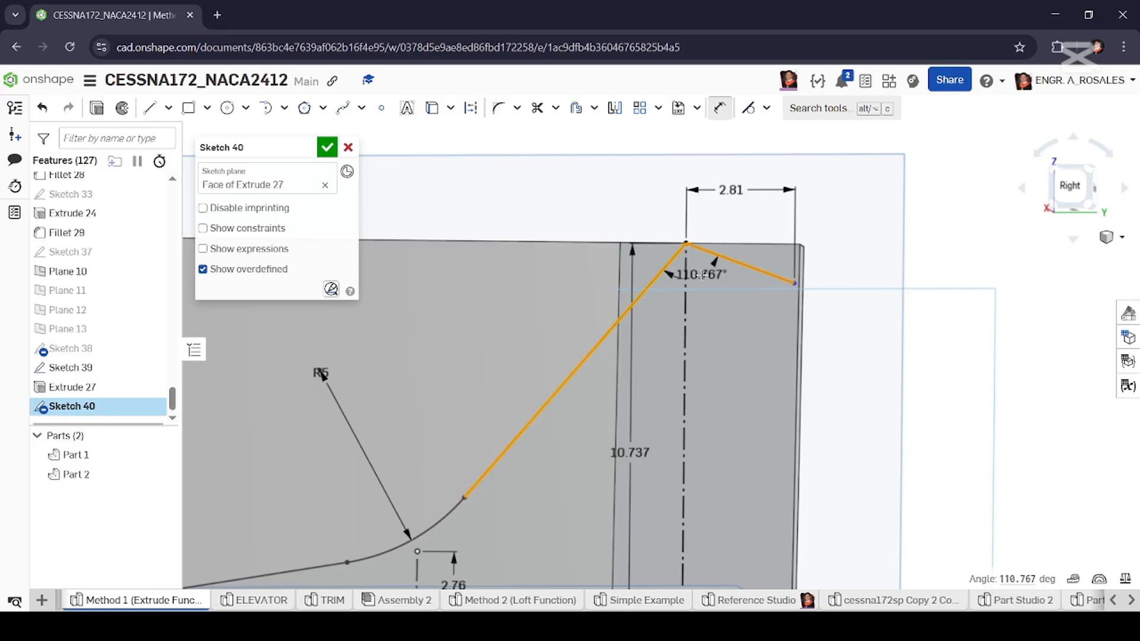
{"action": "left_click", "coordinate": [703, 275]}
{"action": "type", "text": "90"}
{"action": "key", "text": "Return"}
{"action": "key", "text": "Escape"}
{"action": "scroll", "coordinate": [801, 309], "scroll_direction": "up", "scroll_amount": 3}
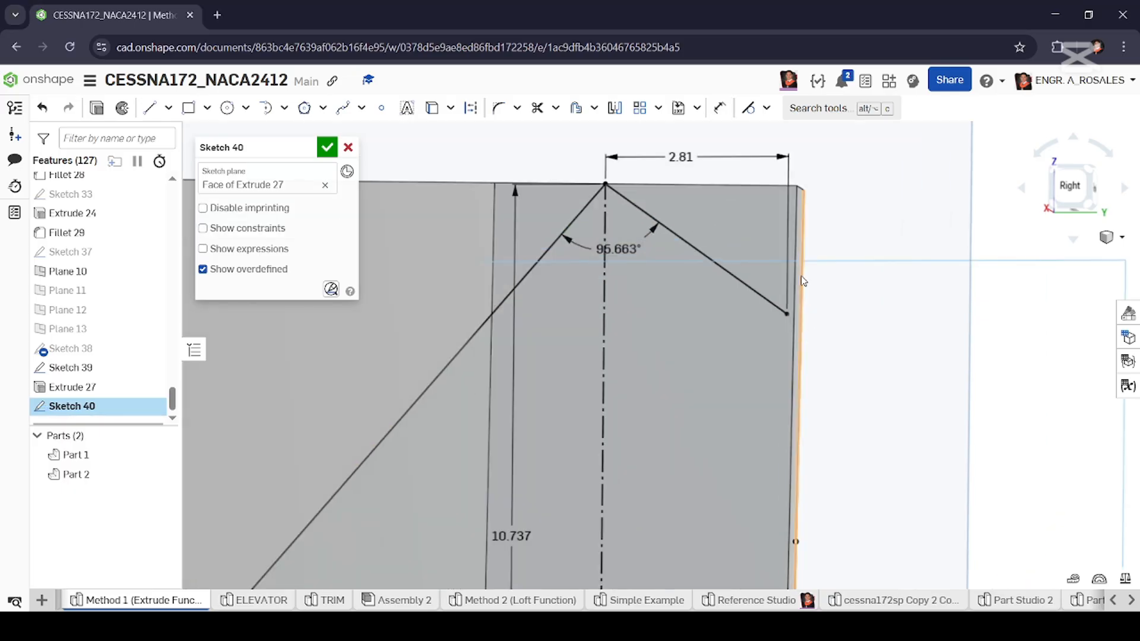
Sketch a short line extending the rear tip line's lower end to the fin's rear edge.
{"action": "scroll", "coordinate": [802, 279], "scroll_direction": "down", "scroll_amount": 1}
{"action": "middle_click_drag", "start_coordinate": [802, 279], "coordinate": [803, 172]}
{"action": "left_click", "coordinate": [1081, 186]}
{"action": "scroll", "coordinate": [921, 249], "scroll_direction": "up", "scroll_amount": 6}
{"action": "scroll", "coordinate": [861, 263], "scroll_direction": "up", "scroll_amount": 3}
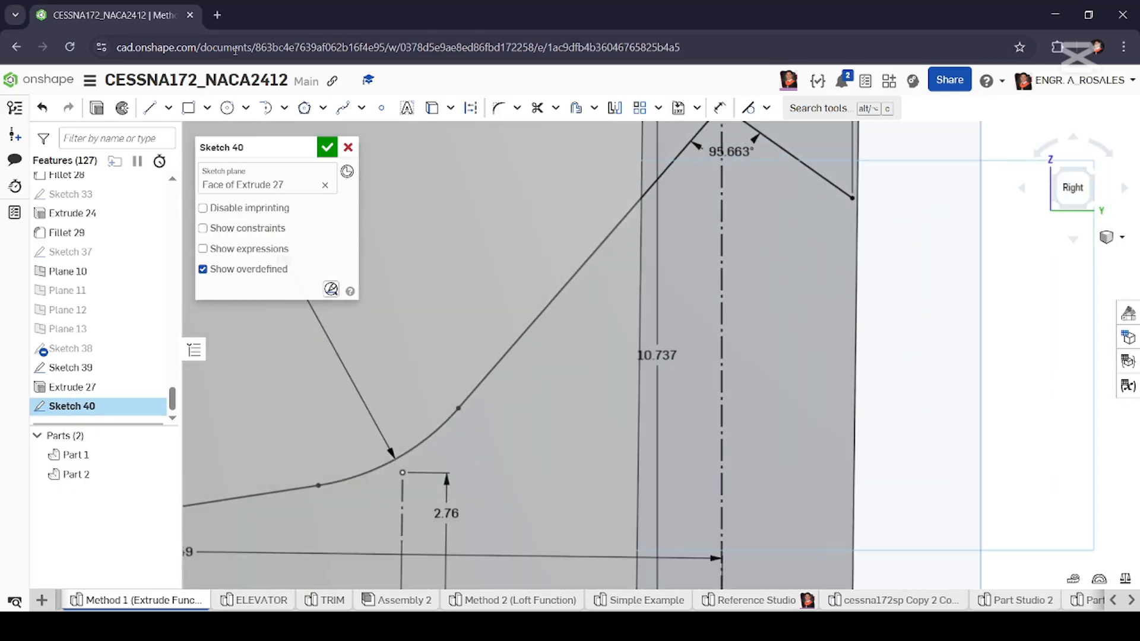
{"action": "key", "text": "l"}
{"action": "left_click", "coordinate": [854, 199]}
{"action": "scroll", "coordinate": [855, 204], "scroll_direction": "up", "scroll_amount": 5}
{"action": "left_click", "coordinate": [855, 200]}
{"action": "key", "text": "Escape"}
{"action": "scroll", "coordinate": [864, 416], "scroll_direction": "down", "scroll_amount": 3}
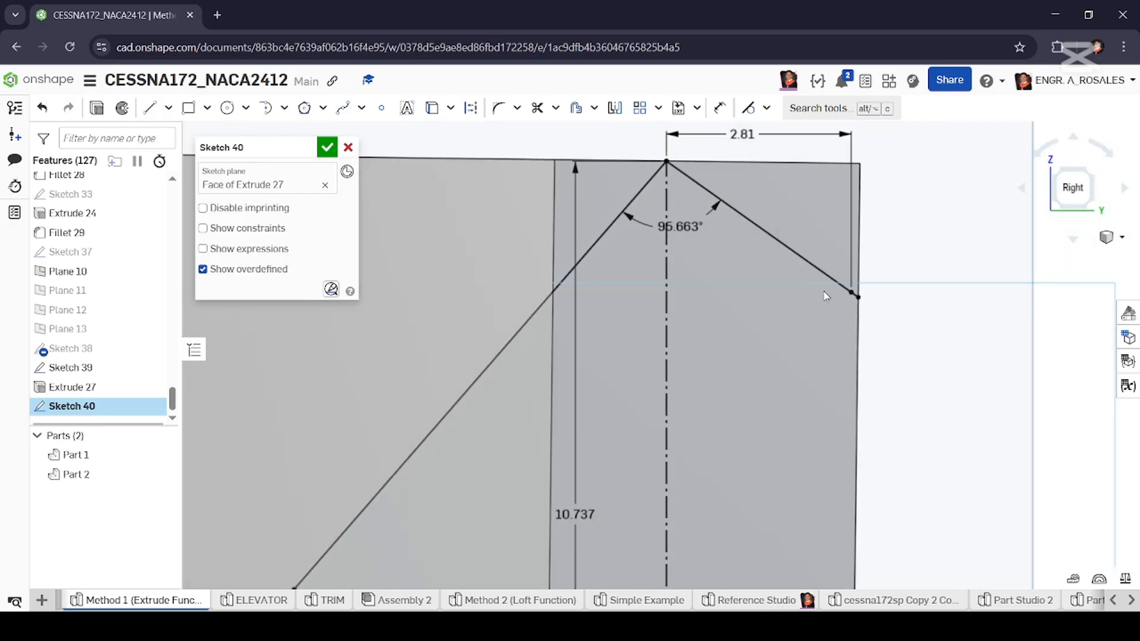
Remove the 2.81 mm dimension and replace the two-piece rear tip line with a single line ending on the fin's rear edge.
{"action": "key", "text": "l"}
{"action": "scroll", "coordinate": [857, 300], "scroll_direction": "up", "scroll_amount": 4}
{"action": "scroll", "coordinate": [789, 326], "scroll_direction": "down", "scroll_amount": 4}
{"action": "left_click_drag", "start_coordinate": [643, 176], "coordinate": [826, 342]}
{"action": "left_click", "coordinate": [919, 282]}
{"action": "right_click", "coordinate": [1042, 386]}
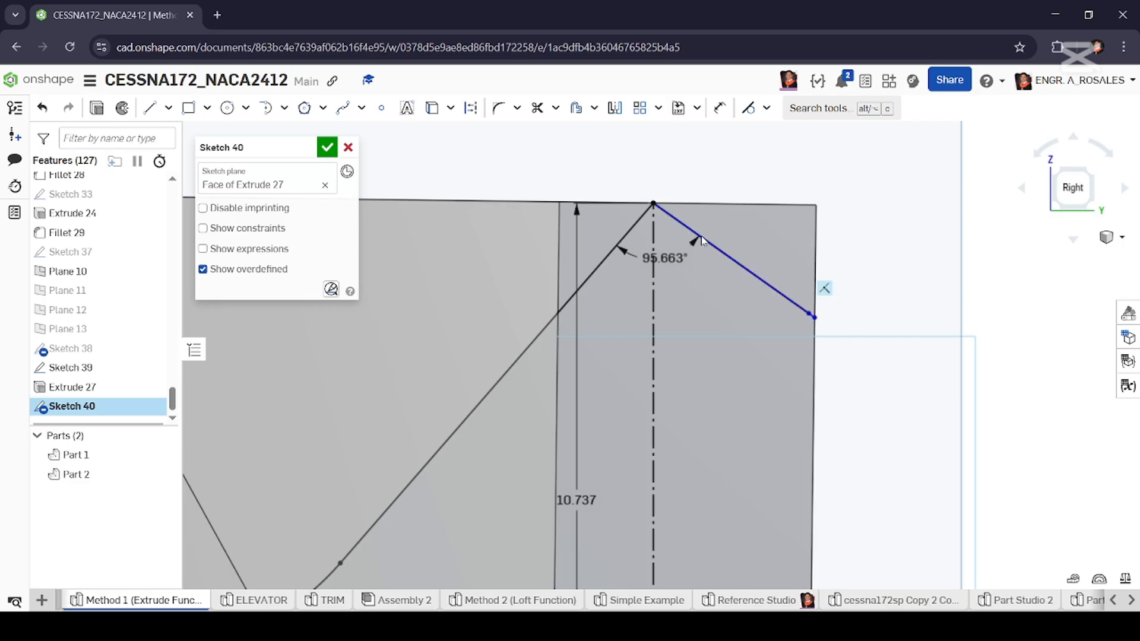
{"action": "left_click_drag", "start_coordinate": [598, 167], "coordinate": [820, 352]}
{"action": "right_click", "coordinate": [943, 289]}
{"action": "left_click", "coordinate": [1030, 263]}
{"action": "right_click", "coordinate": [868, 244]}
{"action": "left_click", "coordinate": [926, 516]}
Try dimensioning the length of the rear tip line.
{"action": "scroll", "coordinate": [693, 205], "scroll_direction": "up", "scroll_amount": 4}
{"action": "left_click", "coordinate": [720, 109]}
{"action": "left_click", "coordinate": [678, 246]}
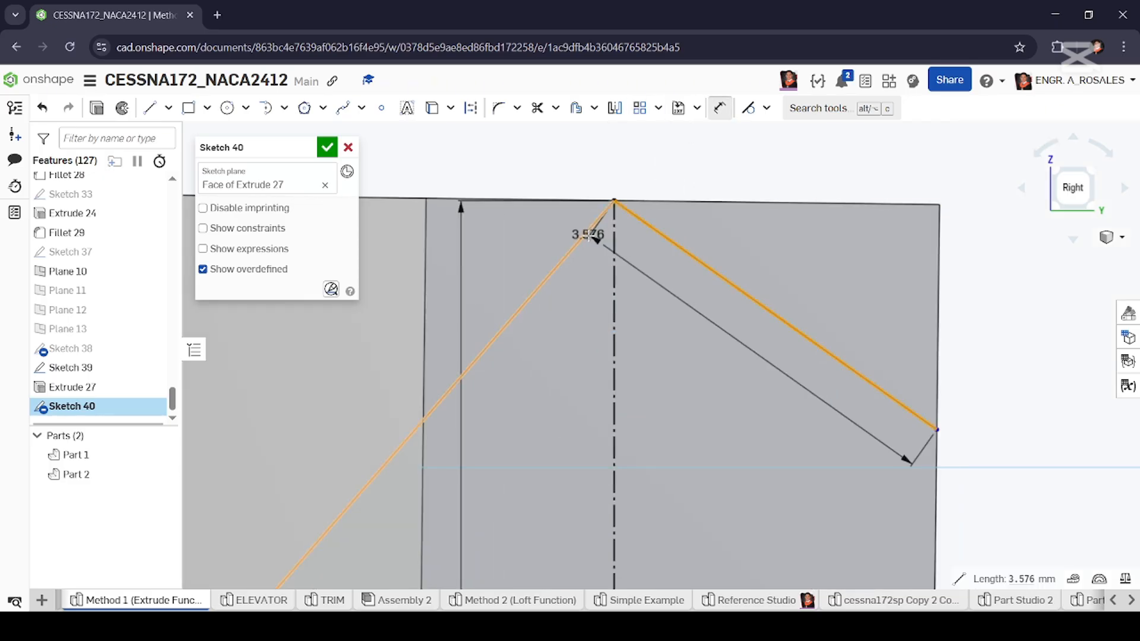
{"action": "left_click", "coordinate": [587, 235]}
{"action": "left_click", "coordinate": [650, 273]}
{"action": "key", "text": "Return"}
{"action": "key", "text": "Escape"}
Project the fin's front edge and upper edge into the sketch with Use.
{"action": "scroll", "coordinate": [816, 262], "scroll_direction": "down", "scroll_amount": 7}
{"action": "right_click_drag", "start_coordinate": [634, 352], "coordinate": [331, 365]}
{"action": "right_click", "coordinate": [324, 362]}
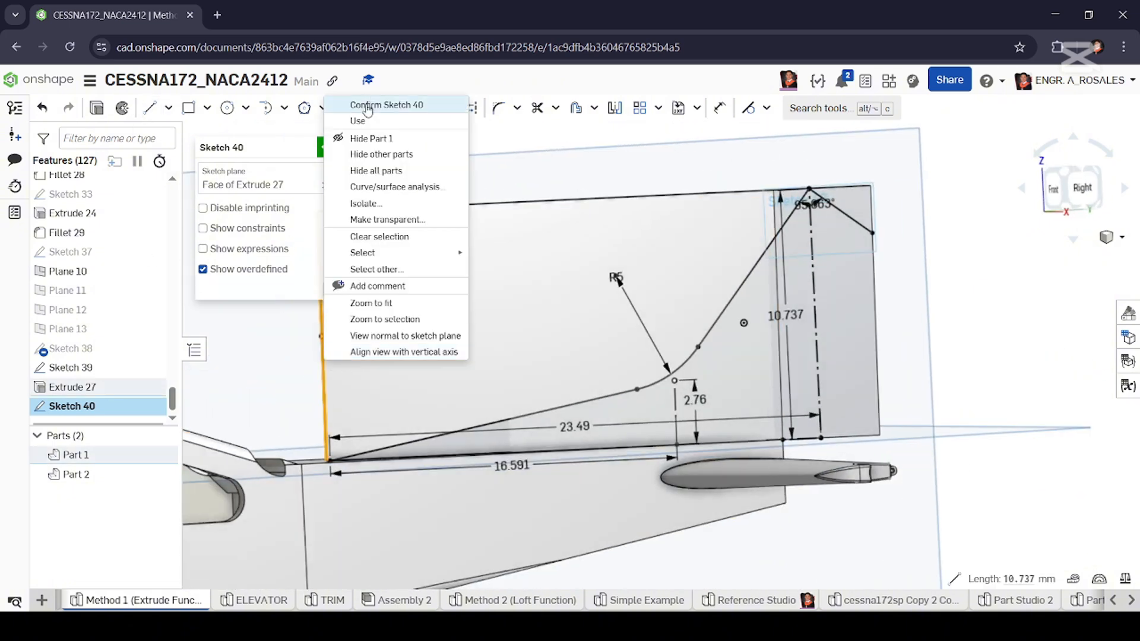
{"action": "left_click", "coordinate": [362, 121]}
{"action": "right_click", "coordinate": [512, 203]}
{"action": "left_click", "coordinate": [546, 229]}
{"action": "scroll", "coordinate": [918, 184], "scroll_direction": "down", "scroll_amount": 4}
{"action": "left_click", "coordinate": [1081, 188]}
{"action": "scroll", "coordinate": [851, 221], "scroll_direction": "up", "scroll_amount": 3}
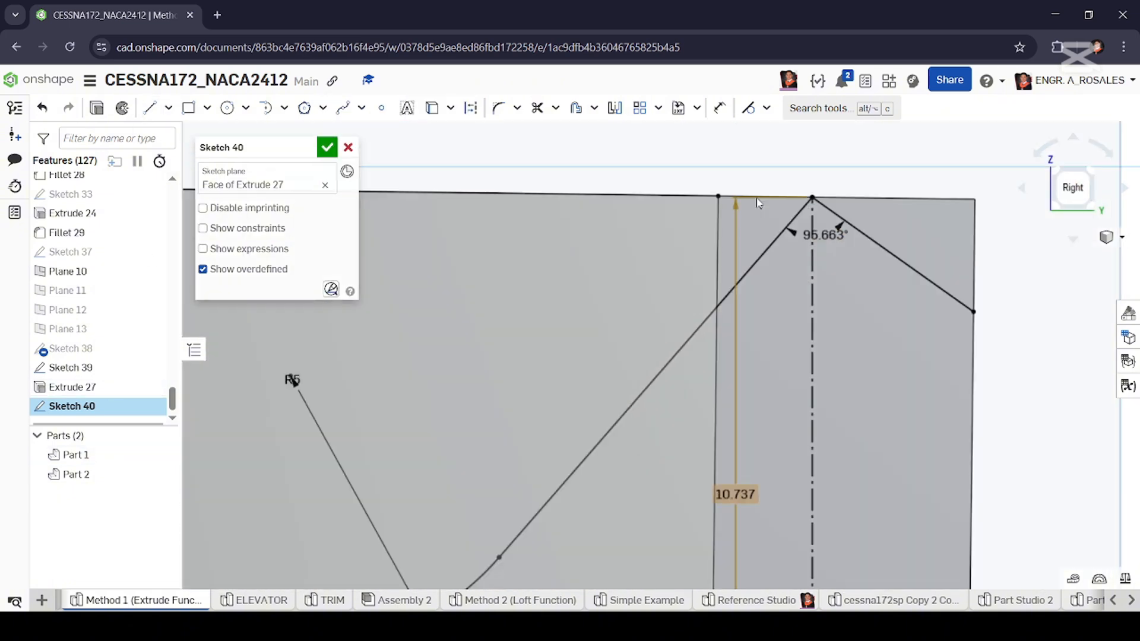
Check the completed fin outline and finish the sketch.
{"action": "scroll", "coordinate": [717, 282], "scroll_direction": "down", "scroll_amount": 2}
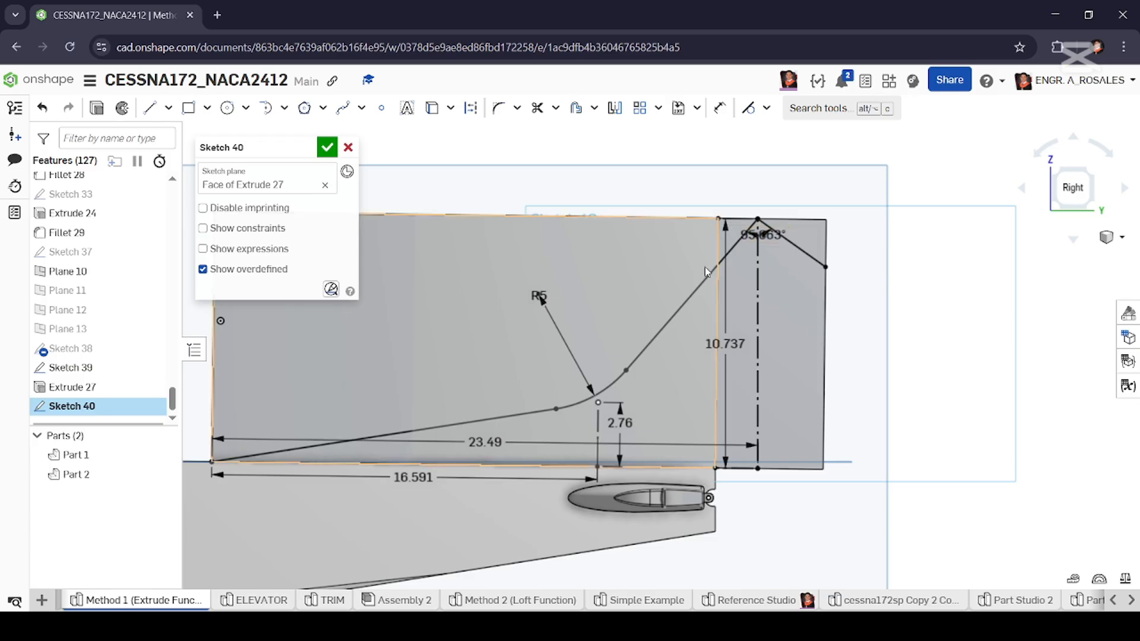
{"action": "right_click_drag", "start_coordinate": [713, 274], "coordinate": [734, 282]}
{"action": "left_click", "coordinate": [672, 255]}
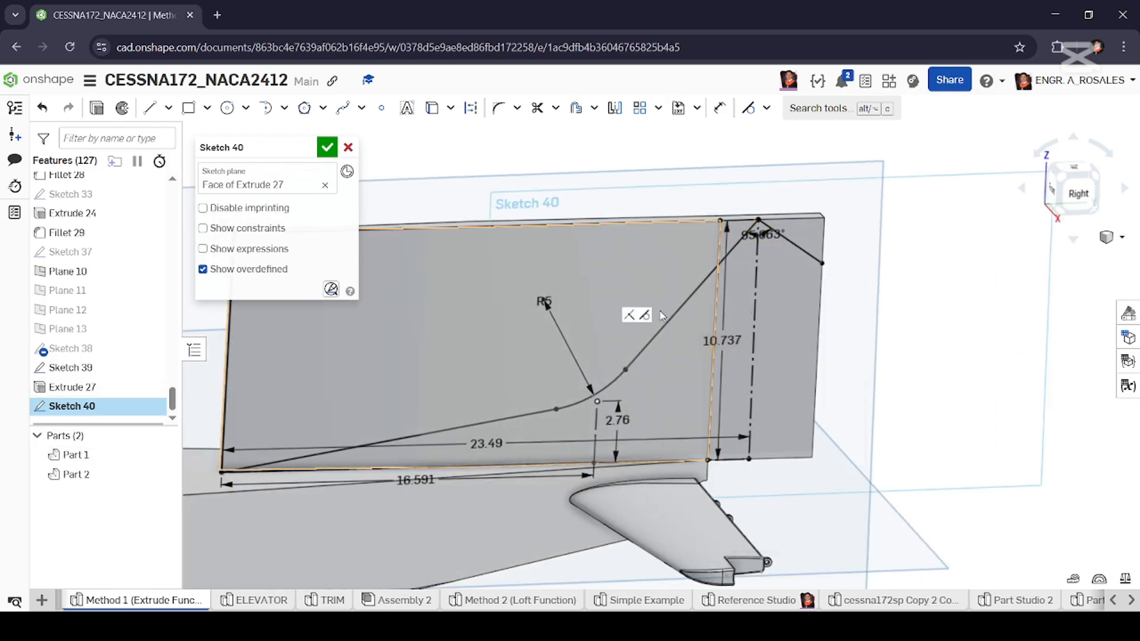
{"action": "scroll", "coordinate": [244, 464], "scroll_direction": "up", "scroll_amount": 5}
{"action": "scroll", "coordinate": [325, 445], "scroll_direction": "down", "scroll_amount": 4}
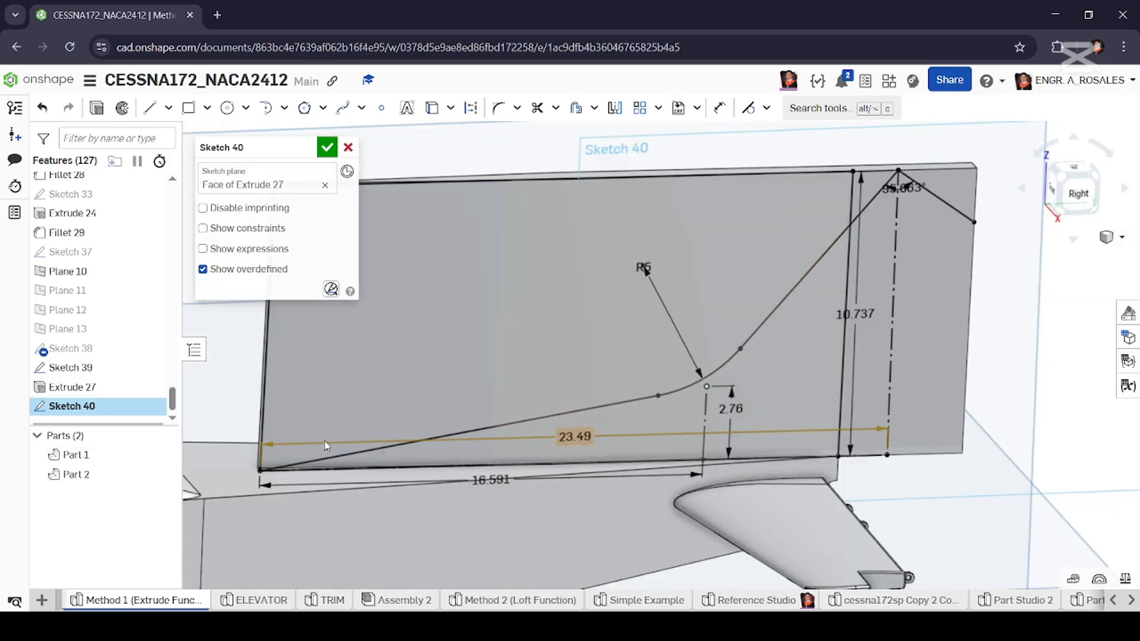
{"action": "left_click", "coordinate": [327, 148]}
Cut away the three sketch regions outside the fin outline with a symmetric 25 mm Remove extrude.
{"action": "left_click", "coordinate": [162, 108]}
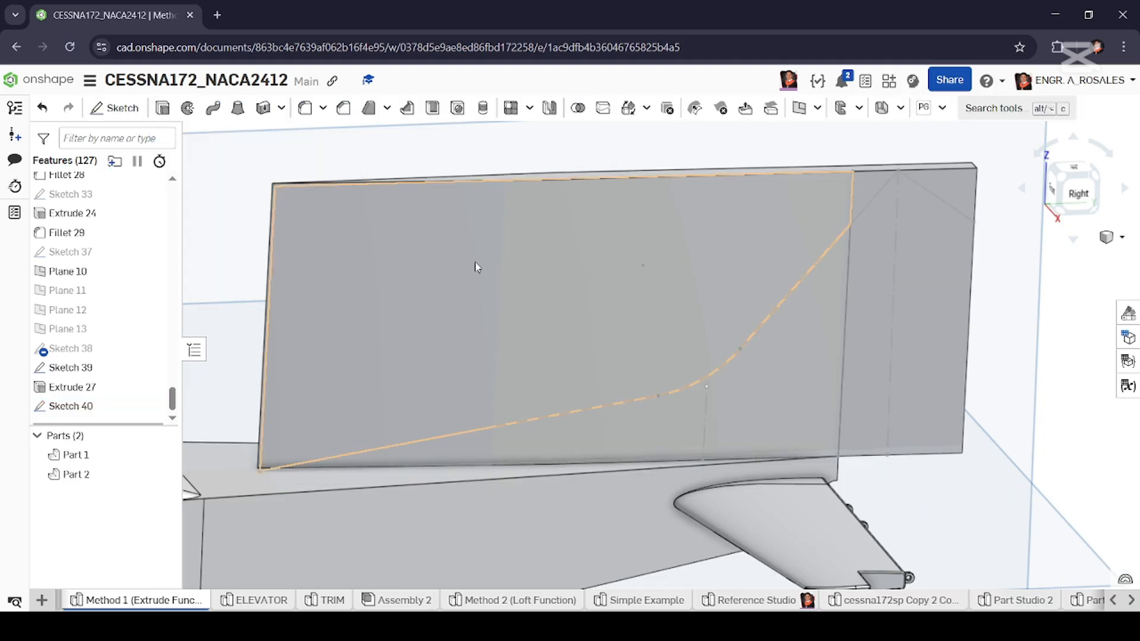
{"action": "left_click", "coordinate": [479, 302]}
{"action": "left_click", "coordinate": [863, 180]}
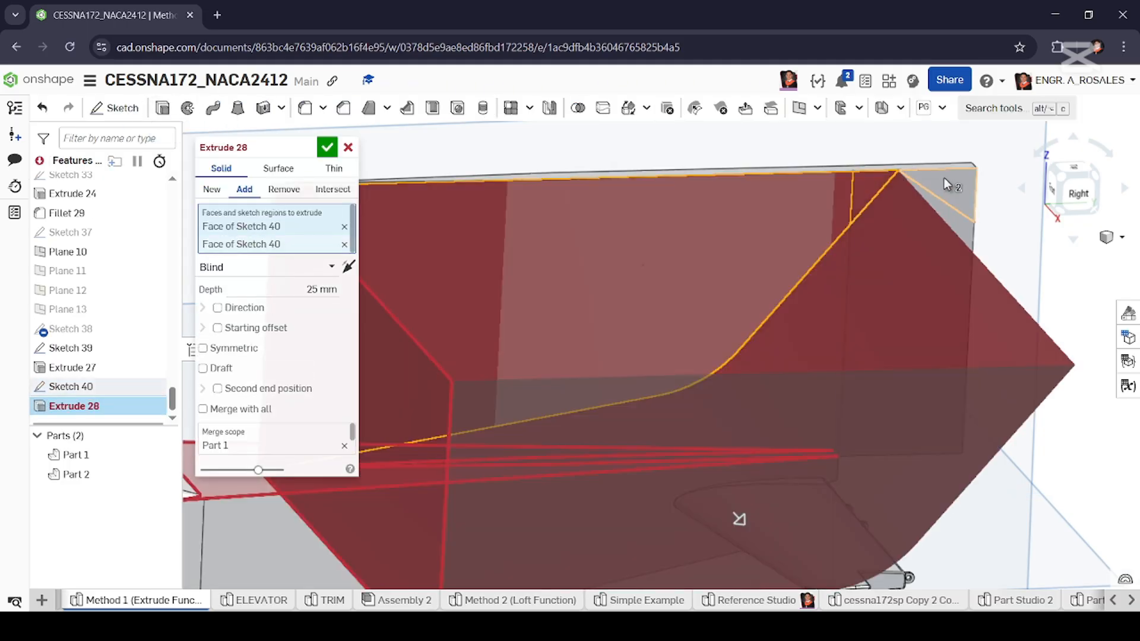
{"action": "left_click", "coordinate": [945, 177]}
{"action": "left_click", "coordinate": [303, 190]}
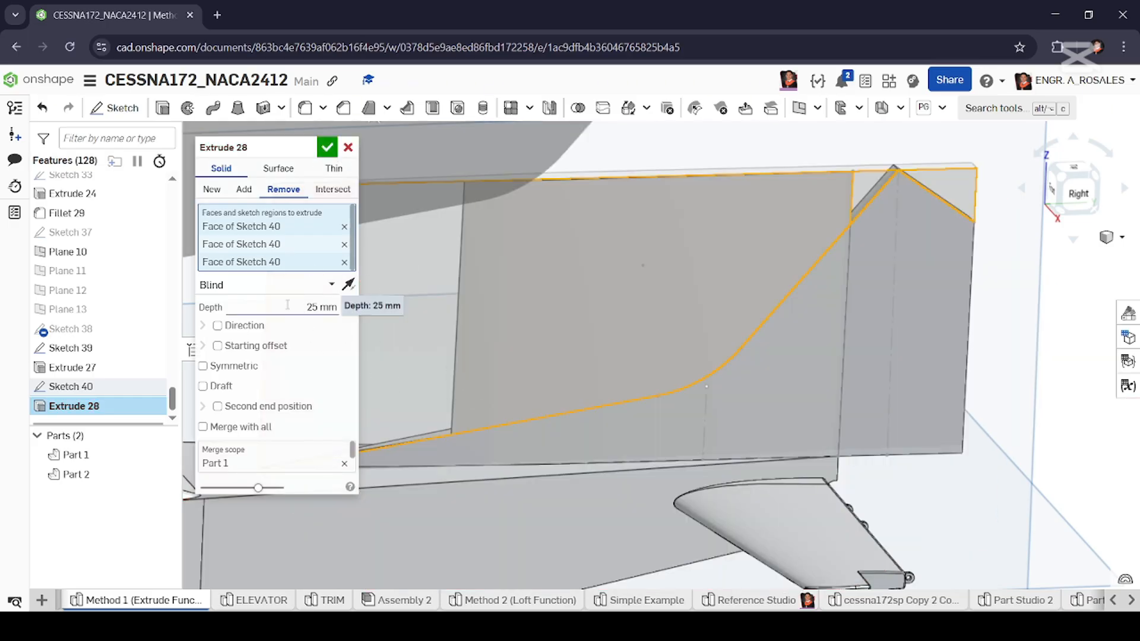
{"action": "left_click", "coordinate": [203, 366]}
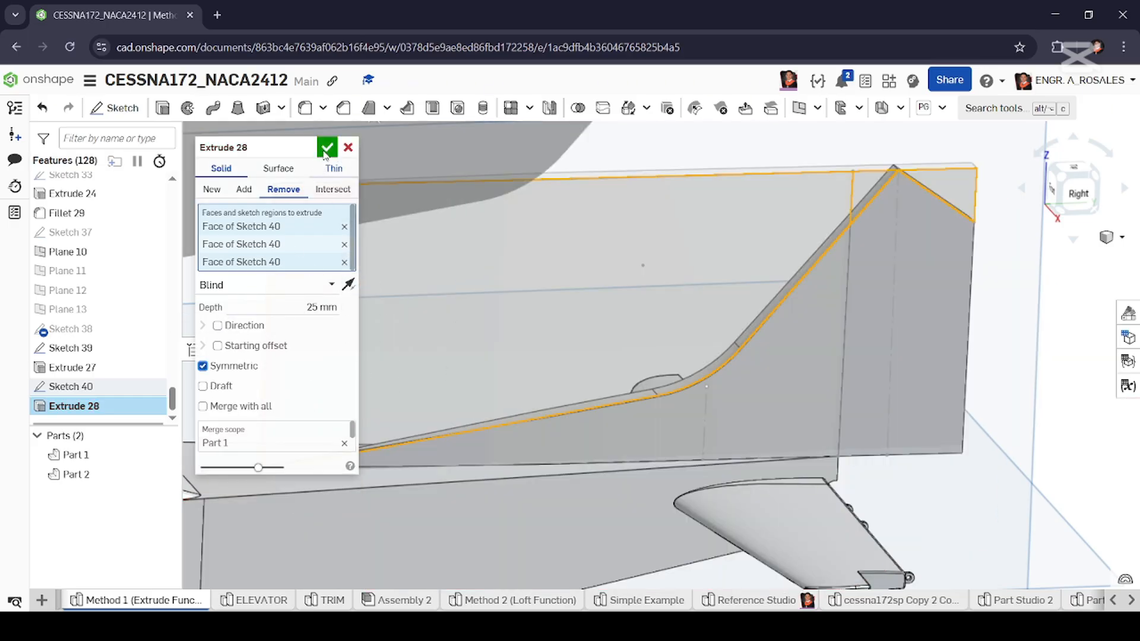
{"action": "left_click", "coordinate": [326, 147]}
Examine the trimmed fin's side profile, curved leading edge and tip from several angles.
{"action": "scroll", "coordinate": [717, 373], "scroll_direction": "down", "scroll_amount": 4}
{"action": "right_click_drag", "start_coordinate": [766, 351], "coordinate": [742, 349]}
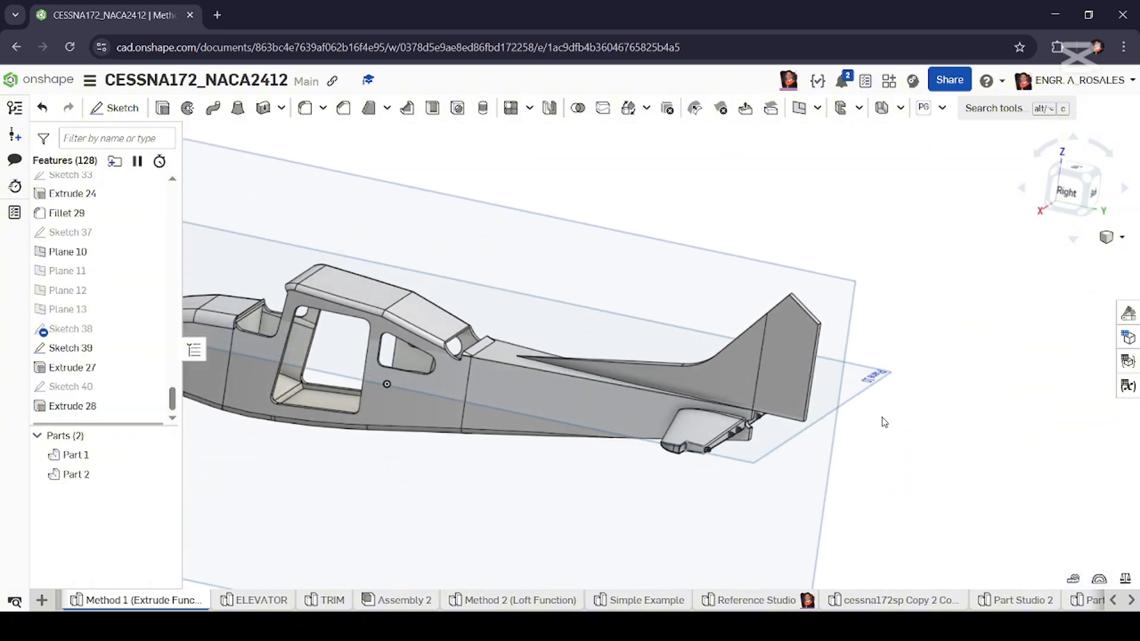
{"action": "scroll", "coordinate": [817, 319], "scroll_direction": "up", "scroll_amount": 5}
{"action": "key", "text": "alt+Tab"}
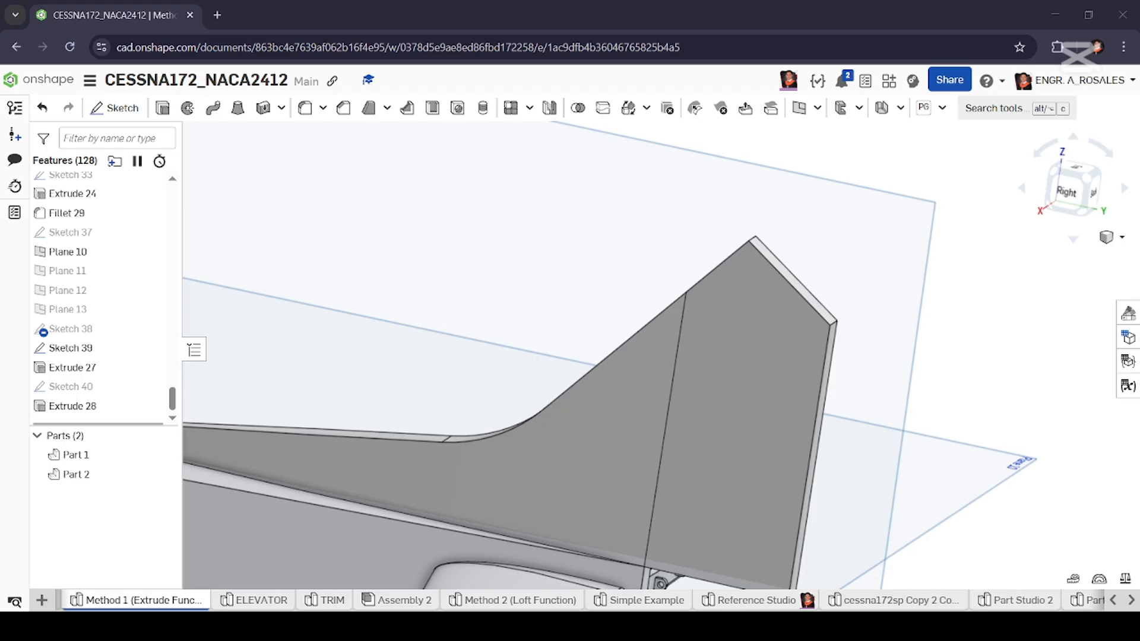
{"action": "key", "text": "alt+Tab"}
{"action": "scroll", "coordinate": [654, 369], "scroll_direction": "up", "scroll_amount": 4}
{"action": "right_click_drag", "start_coordinate": [565, 375], "coordinate": [552, 397]}
{"action": "scroll", "coordinate": [603, 408], "scroll_direction": "down", "scroll_amount": 5}
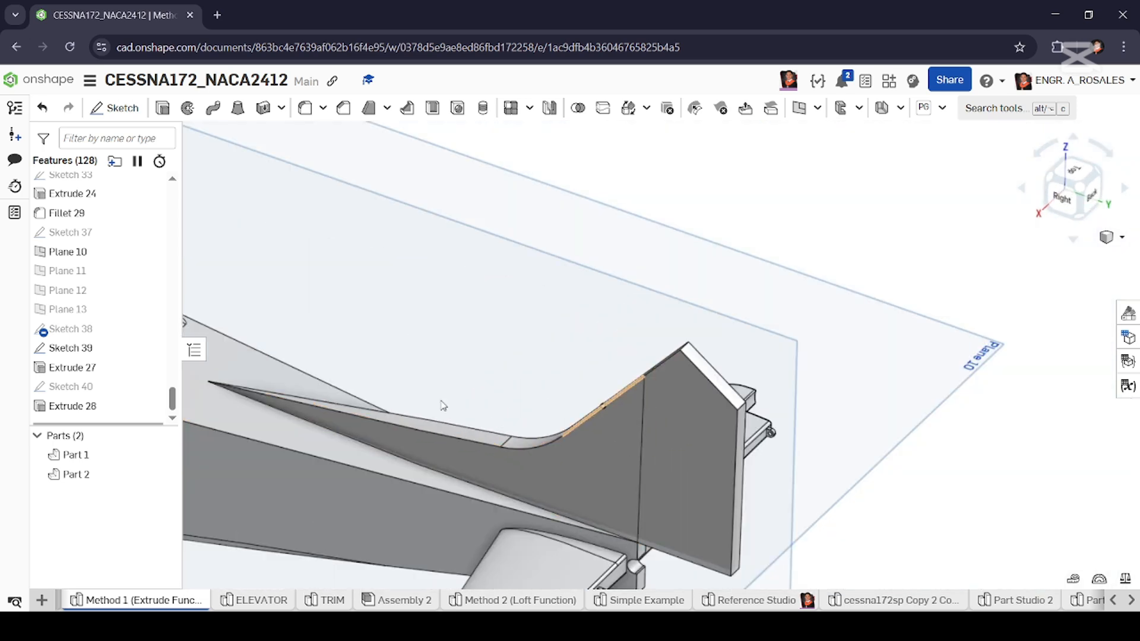
{"action": "right_click_drag", "start_coordinate": [386, 438], "coordinate": [454, 418]}
{"action": "scroll", "coordinate": [533, 475], "scroll_direction": "down", "scroll_amount": 5}
{"action": "scroll", "coordinate": [516, 418], "scroll_direction": "up", "scroll_amount": 5}
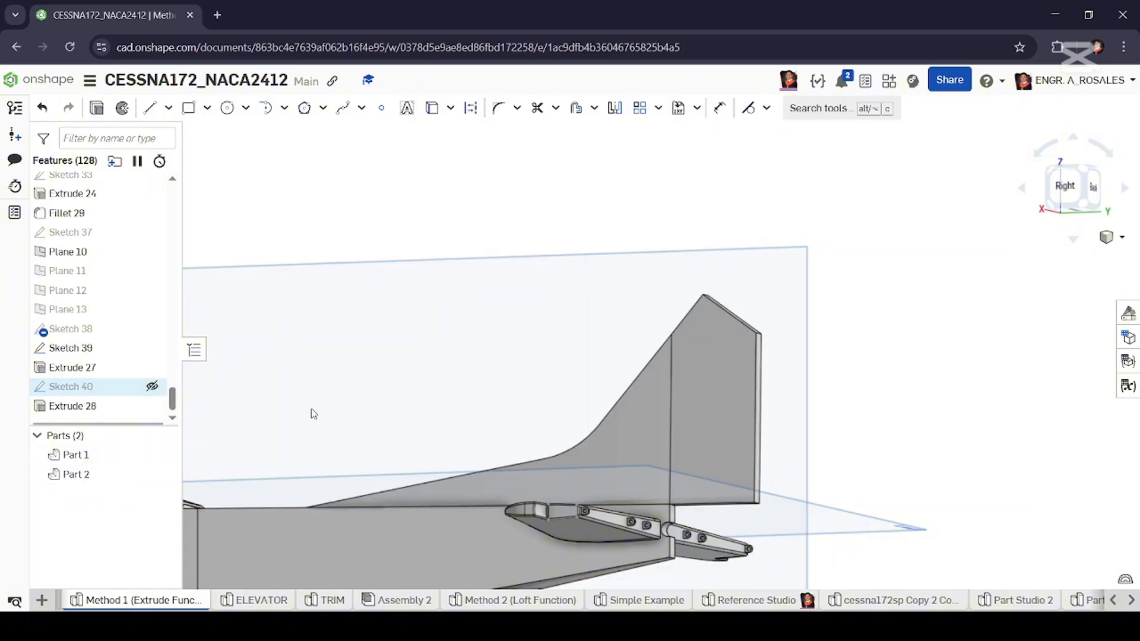
Reopen the fin outline sketch for editing and face it in the Right view.
{"action": "double_click", "coordinate": [75, 387]}
{"action": "left_click", "coordinate": [1060, 189]}
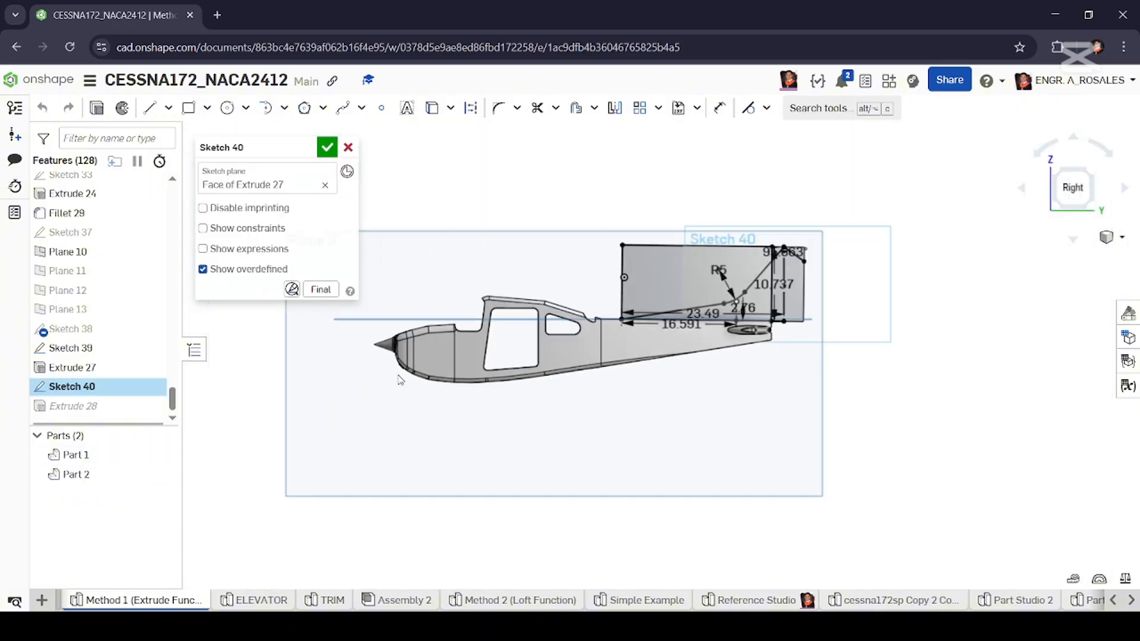
{"action": "scroll", "coordinate": [723, 274], "scroll_direction": "up", "scroll_amount": 5}
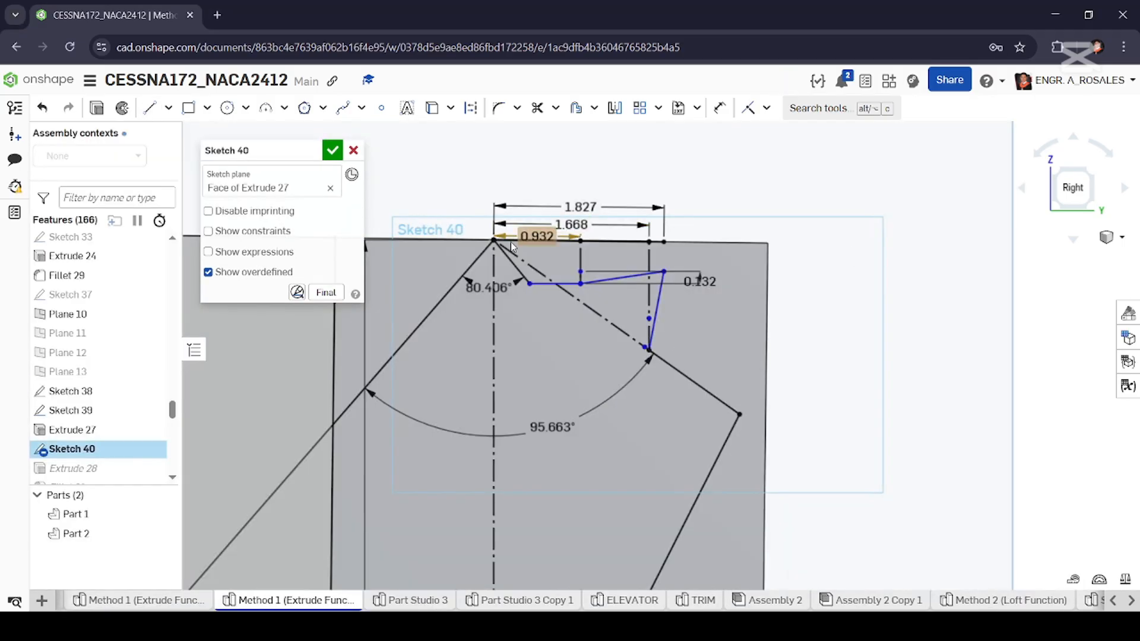
Examine the stepped lines, construction lines and dimensions that shape the notched fin tip.
{"action": "scroll", "coordinate": [535, 252], "scroll_direction": "up", "scroll_amount": 3}
{"action": "scroll", "coordinate": [631, 295], "scroll_direction": "up", "scroll_amount": 2}
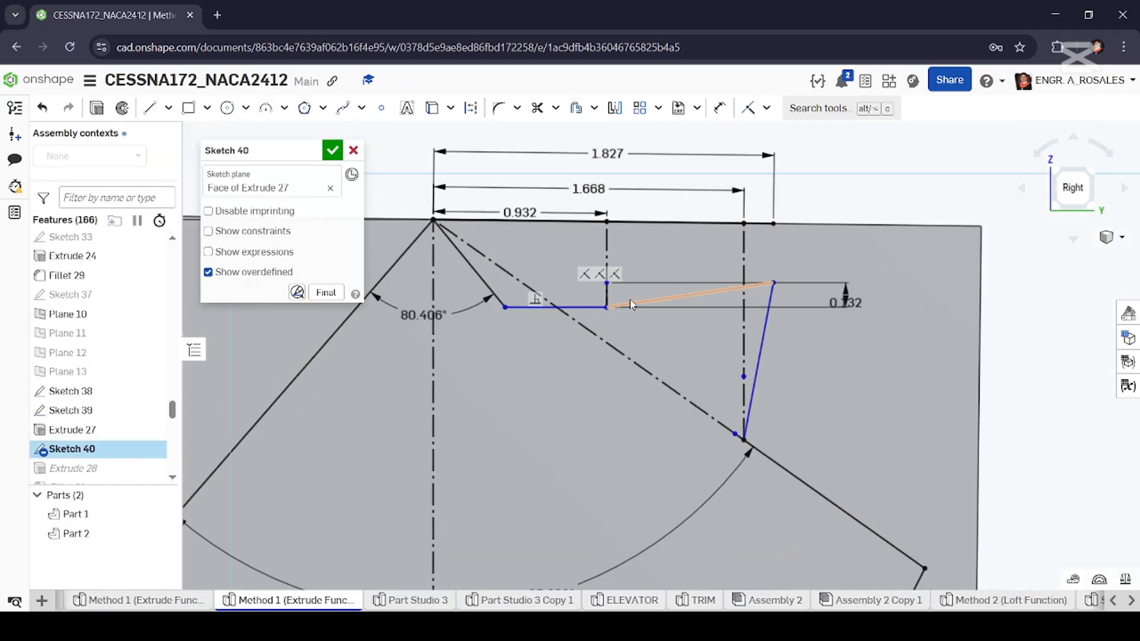
{"action": "scroll", "coordinate": [674, 308], "scroll_direction": "up", "scroll_amount": 2}
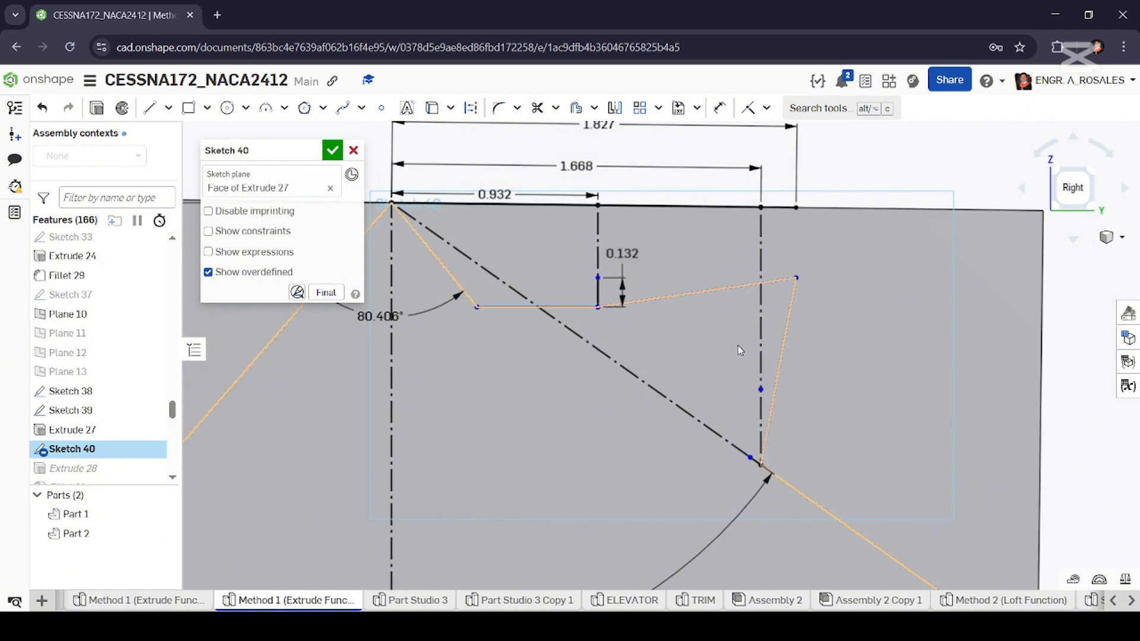
{"action": "scroll", "coordinate": [782, 374], "scroll_direction": "down", "scroll_amount": 1}
{"action": "scroll", "coordinate": [807, 413], "scroll_direction": "up", "scroll_amount": 1}
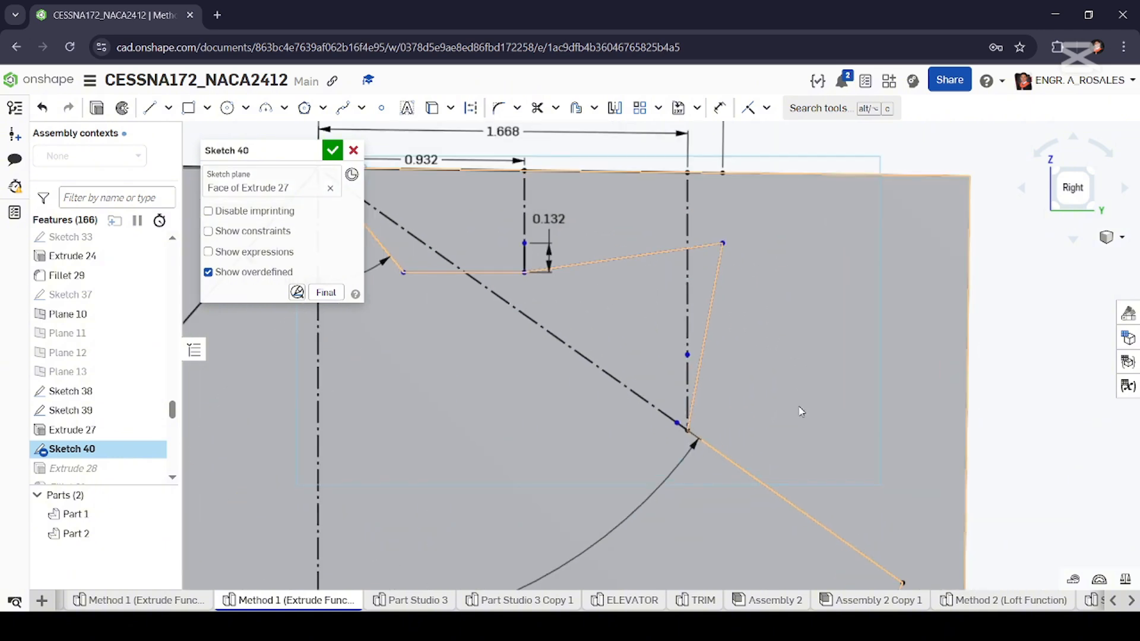
{"action": "scroll", "coordinate": [746, 424], "scroll_direction": "down", "scroll_amount": 2}
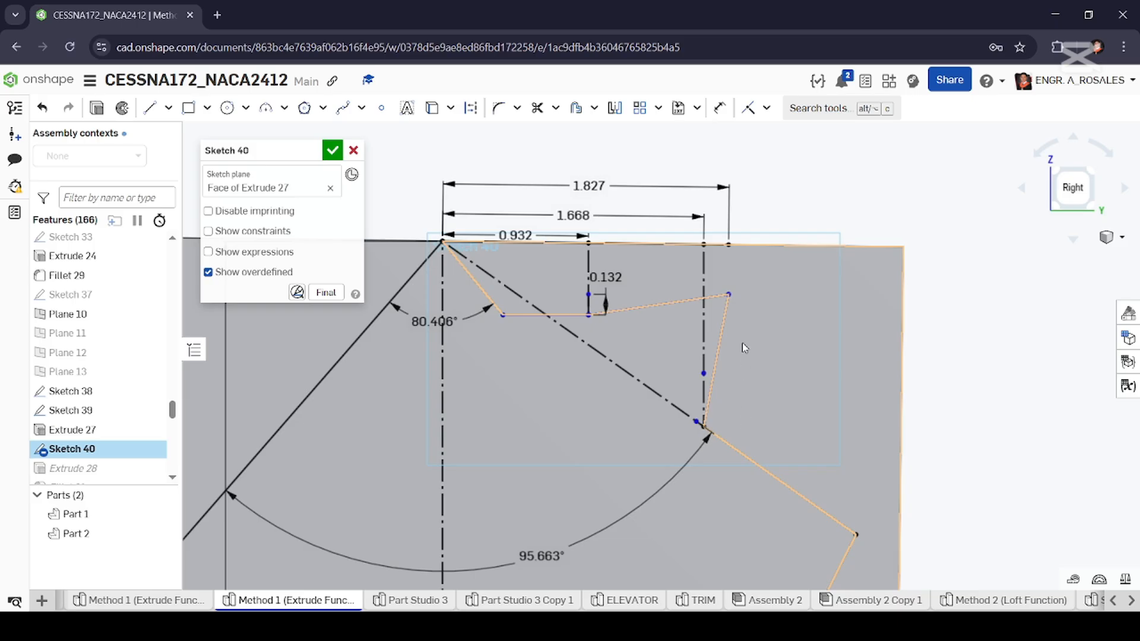
Dimension the angle between the tip notch's sloped upper line and its short rear line.
{"action": "scroll", "coordinate": [743, 344], "scroll_direction": "up", "scroll_amount": 2}
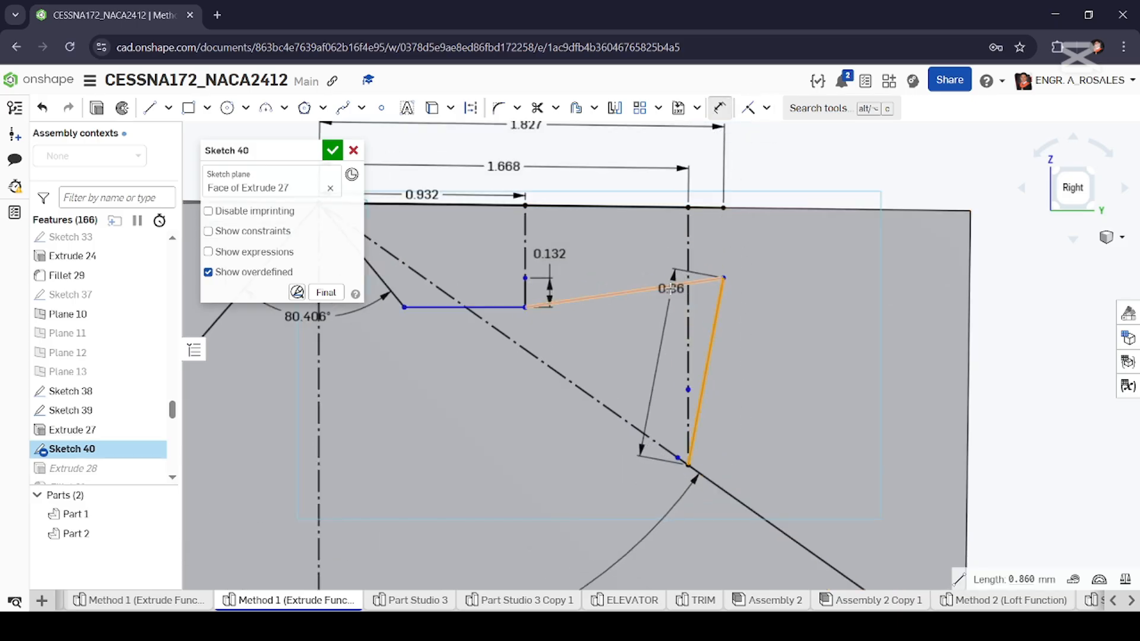
{"action": "scroll", "coordinate": [657, 333], "scroll_direction": "up", "scroll_amount": 1}
{"action": "left_click", "coordinate": [648, 344]}
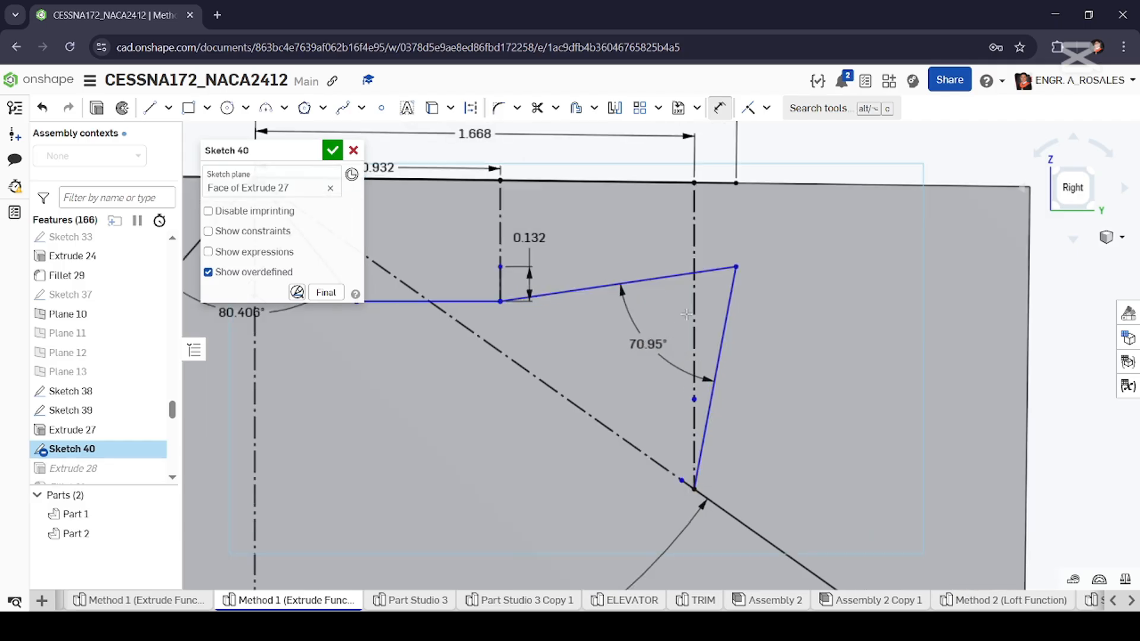
{"action": "scroll", "coordinate": [686, 304], "scroll_direction": "down", "scroll_amount": 1}
{"action": "scroll", "coordinate": [594, 416], "scroll_direction": "down", "scroll_amount": 1}
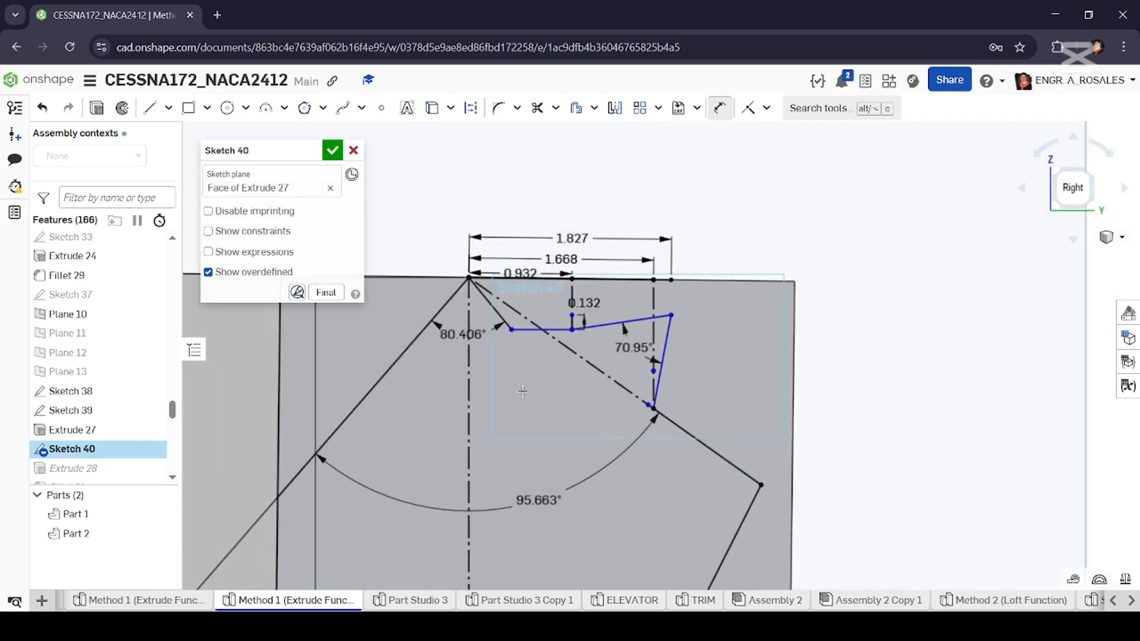
Examine the tip dimensions and the rear edge's angle at the fin base in the outline sketch.
{"action": "scroll", "coordinate": [671, 441], "scroll_direction": "down", "scroll_amount": 3}
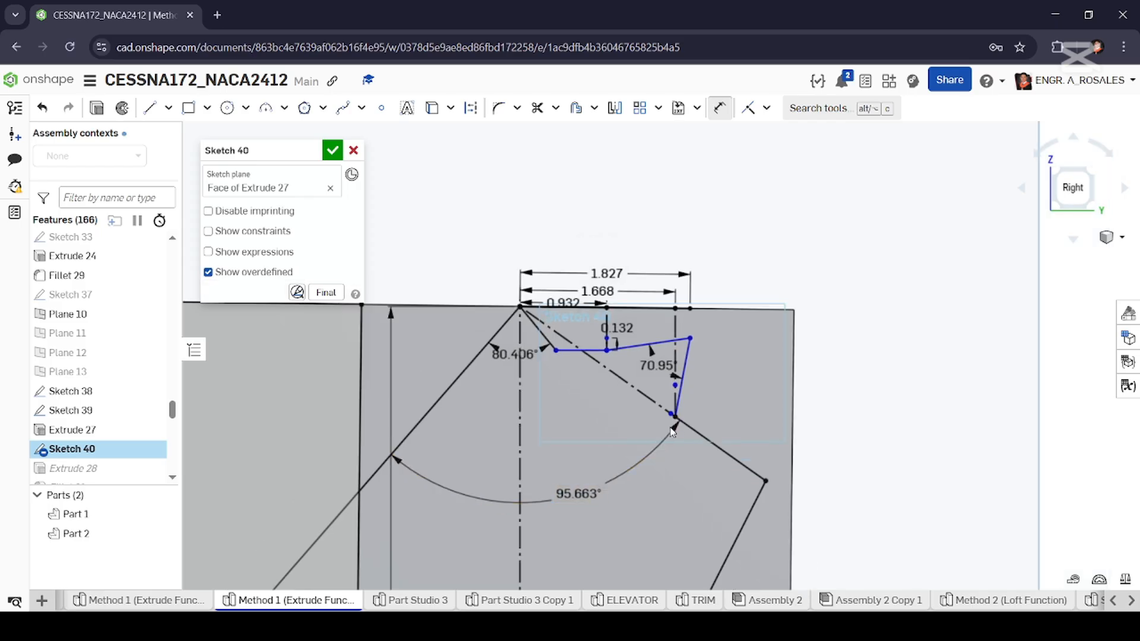
{"action": "scroll", "coordinate": [732, 455], "scroll_direction": "up", "scroll_amount": 3}
{"action": "scroll", "coordinate": [732, 455], "scroll_direction": "down", "scroll_amount": 5}
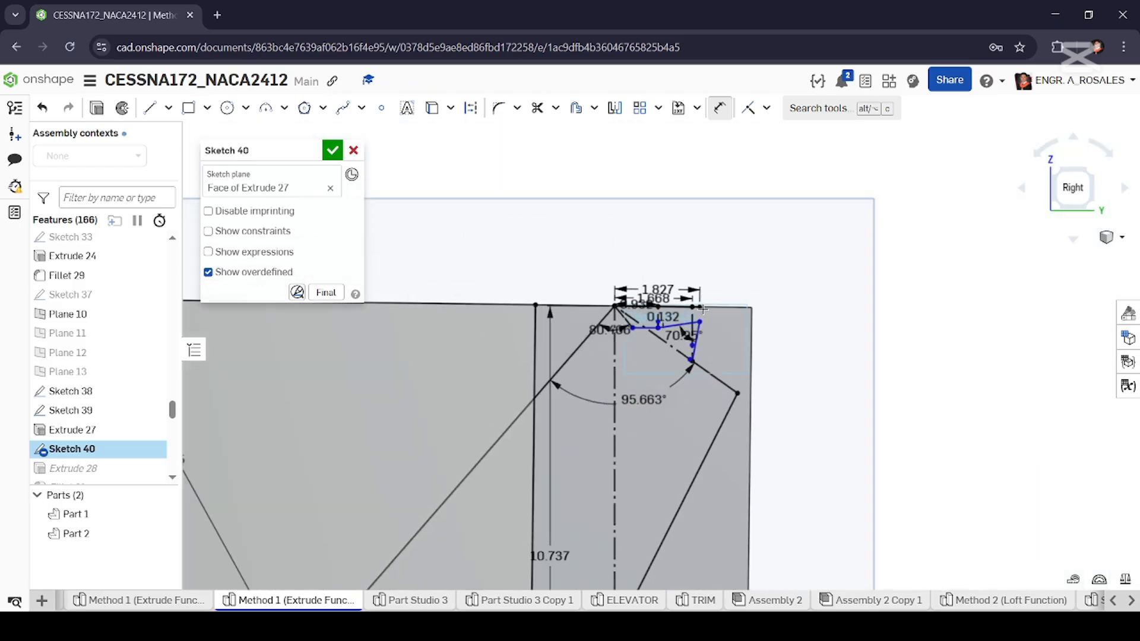
{"action": "scroll", "coordinate": [674, 491], "scroll_direction": "up", "scroll_amount": 3}
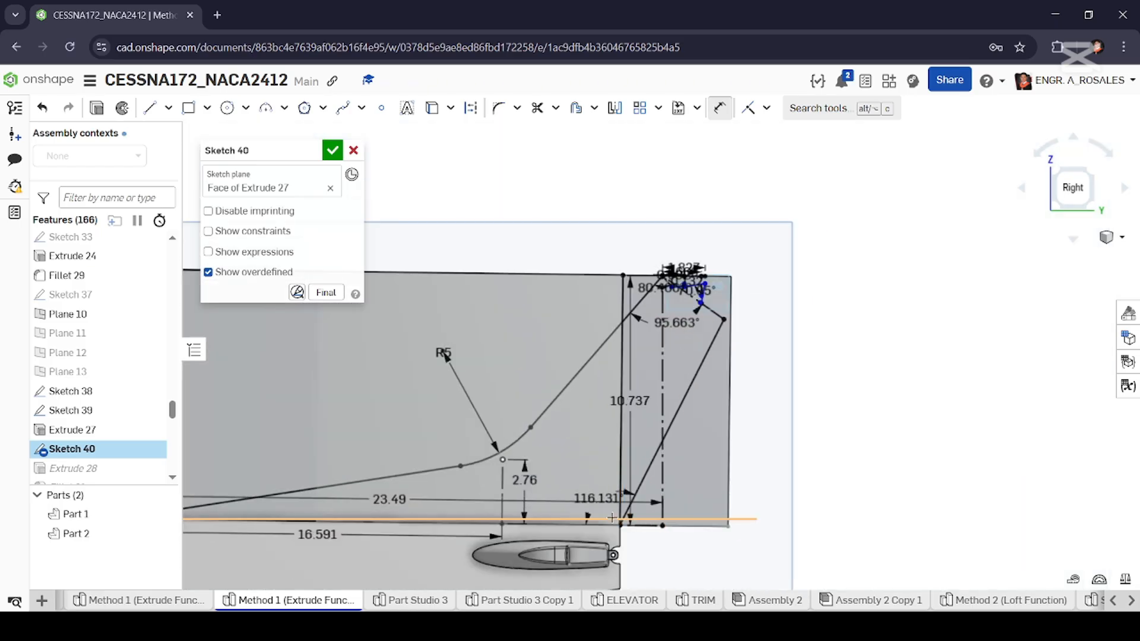
{"action": "scroll", "coordinate": [615, 518], "scroll_direction": "up", "scroll_amount": 5}
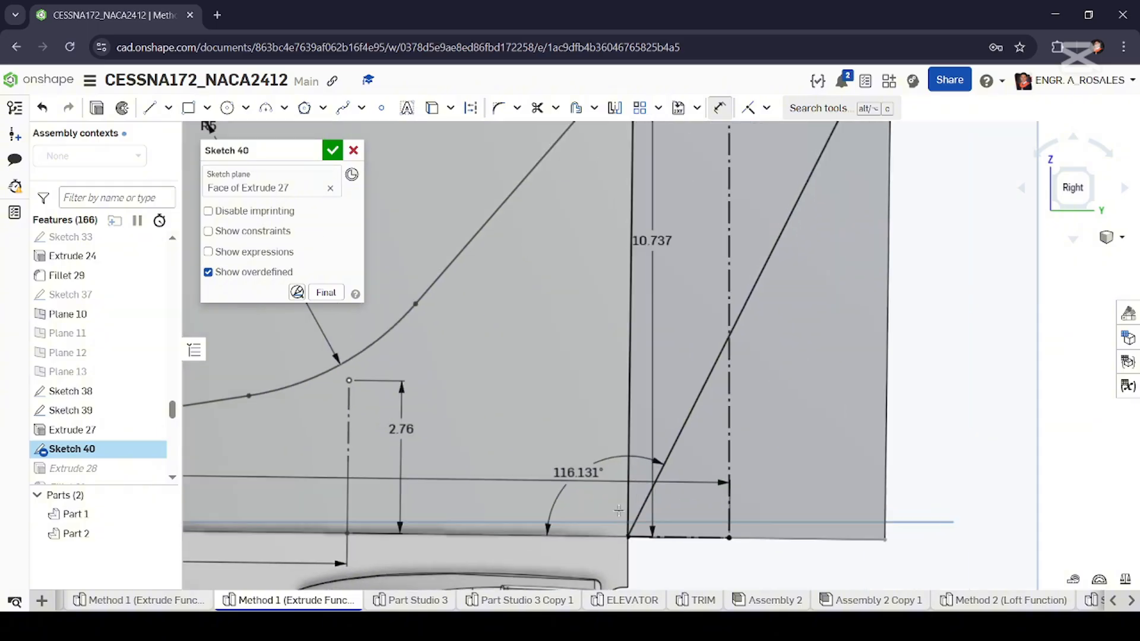
{"action": "scroll", "coordinate": [615, 512], "scroll_direction": "down", "scroll_amount": 4}
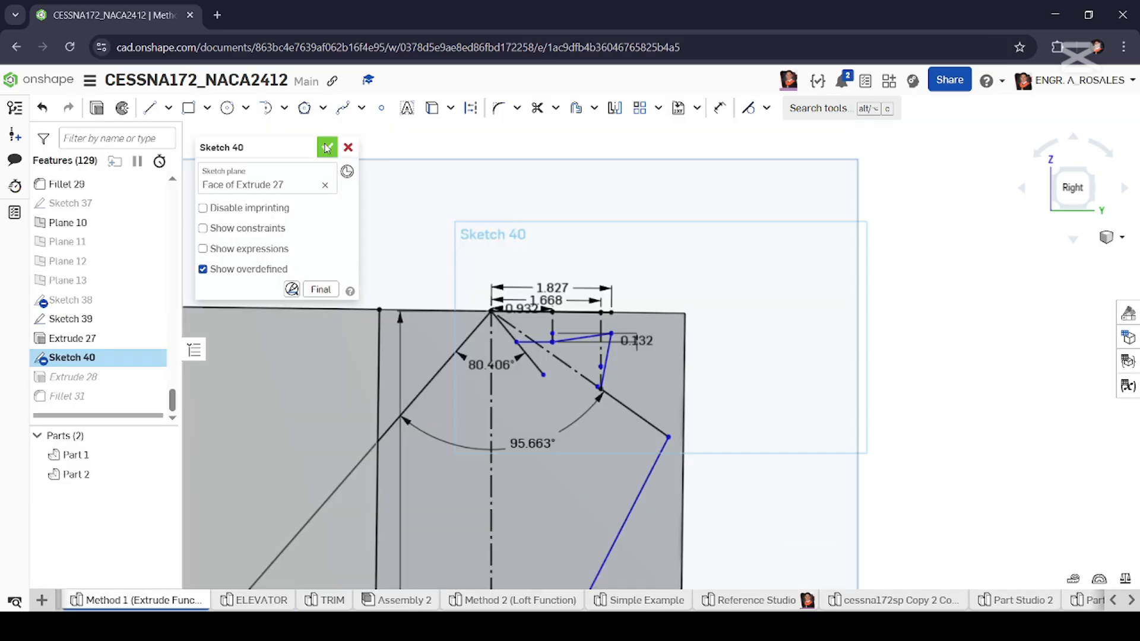
Inspect the notched tip of the fin solid up close from several angles.
{"action": "scroll", "coordinate": [644, 323], "scroll_direction": "down", "scroll_amount": 4}
{"action": "scroll", "coordinate": [610, 270], "scroll_direction": "up", "scroll_amount": 5}
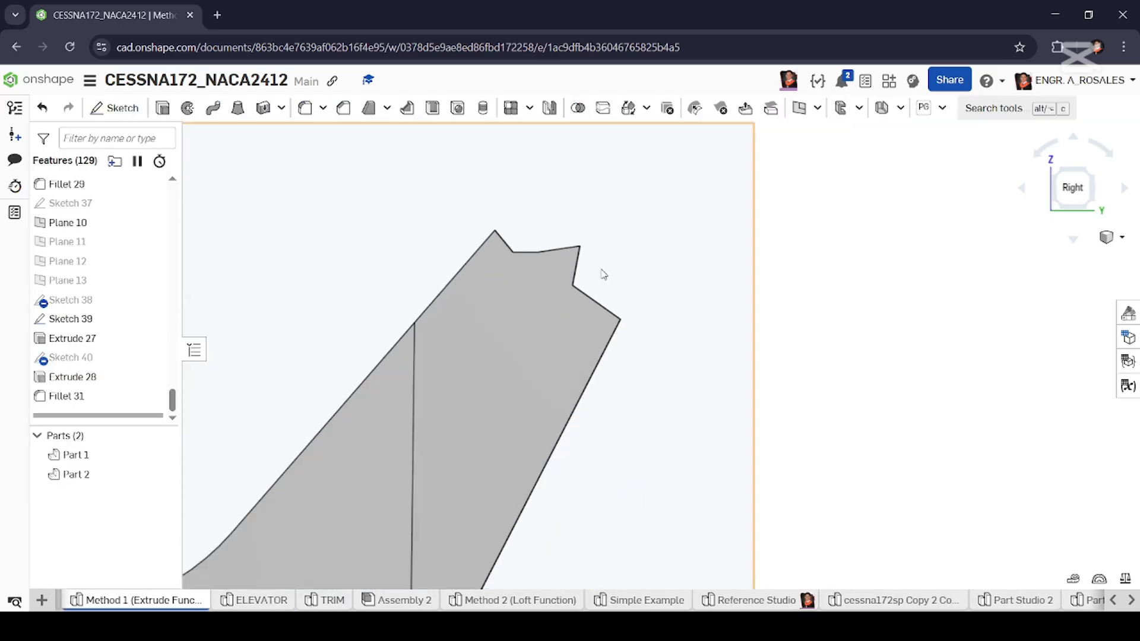
{"action": "right_click_drag", "start_coordinate": [604, 273], "coordinate": [522, 280]}
{"action": "scroll", "coordinate": [522, 280], "scroll_direction": "up", "scroll_amount": 2}
{"action": "scroll", "coordinate": [479, 240], "scroll_direction": "up", "scroll_amount": 6}
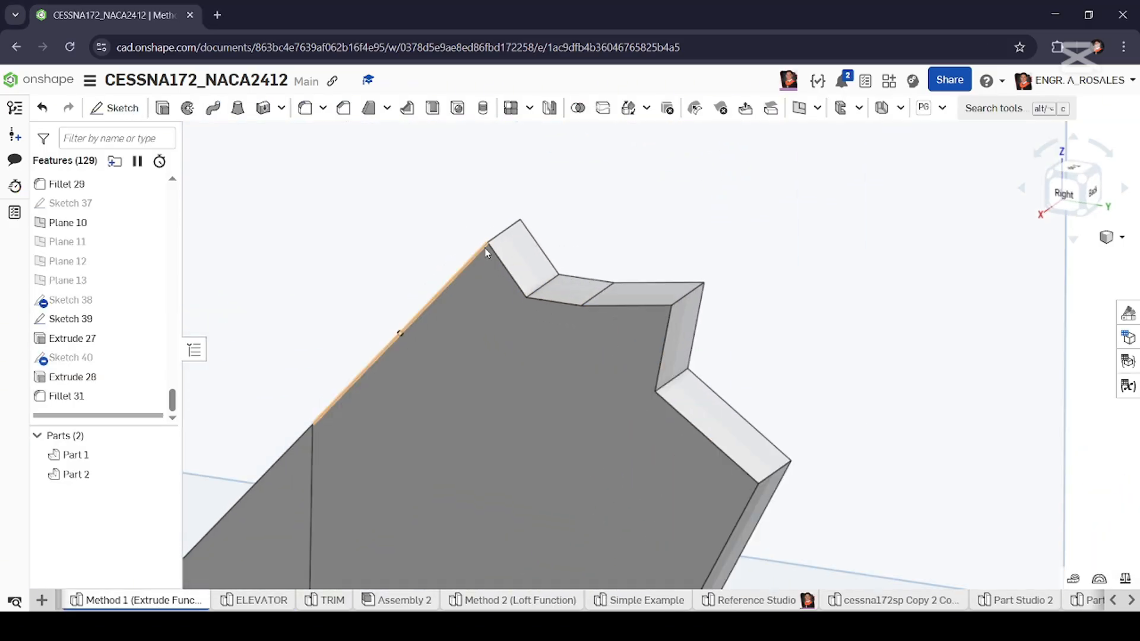
{"action": "scroll", "coordinate": [535, 257], "scroll_direction": "down", "scroll_amount": 4}
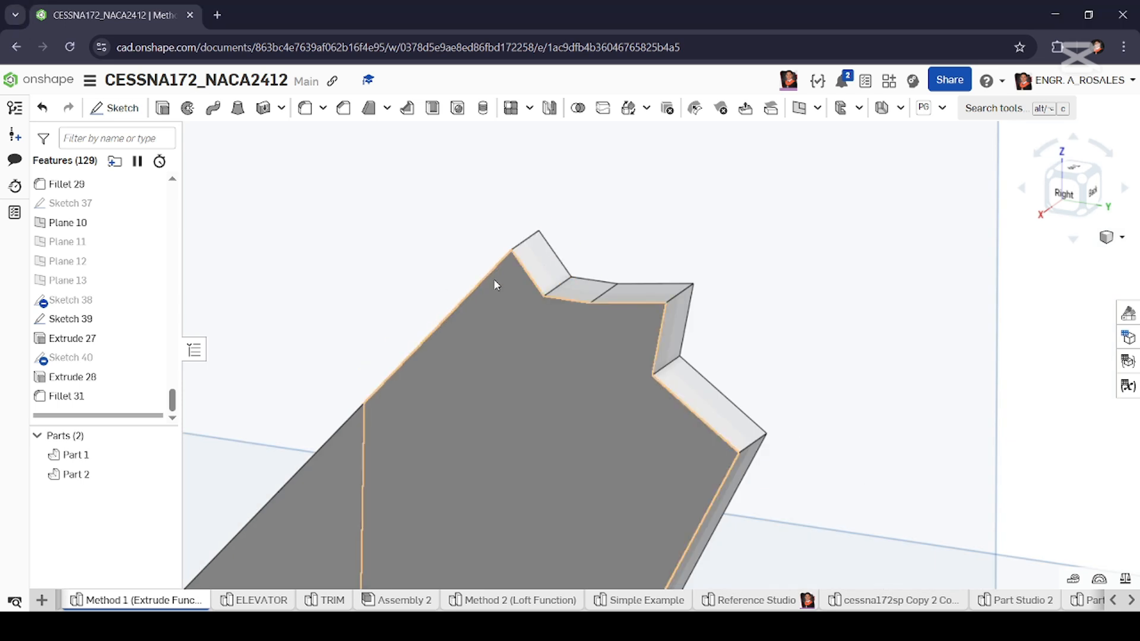
{"action": "right_click_drag", "start_coordinate": [494, 279], "coordinate": [546, 279]}
{"action": "left_click", "coordinate": [341, 107]}
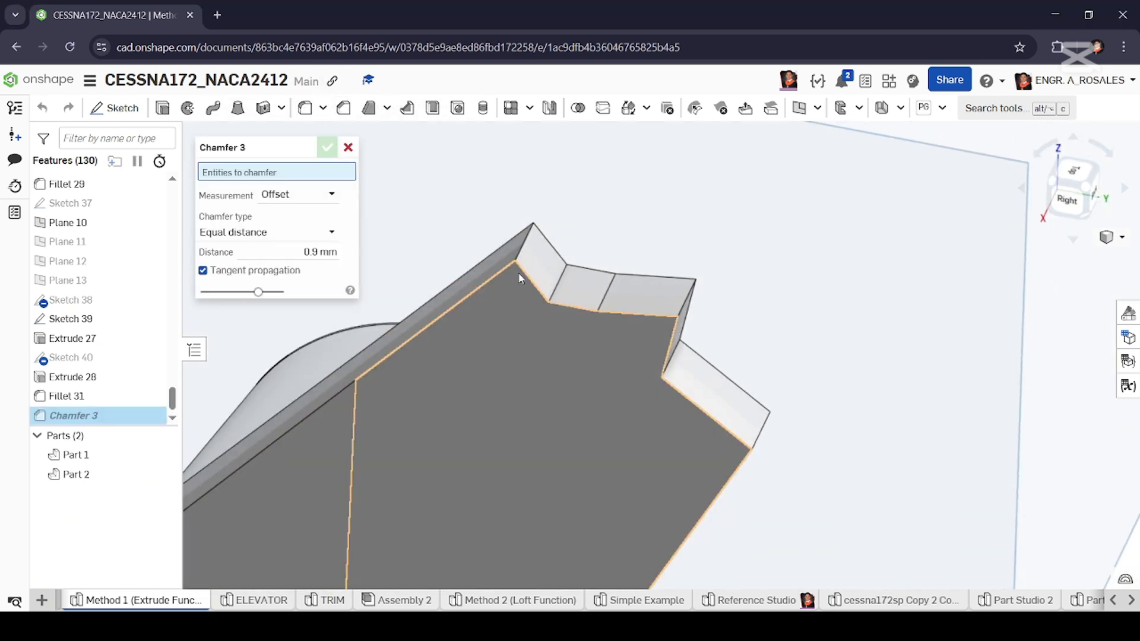
{"action": "left_click", "coordinate": [522, 272]}
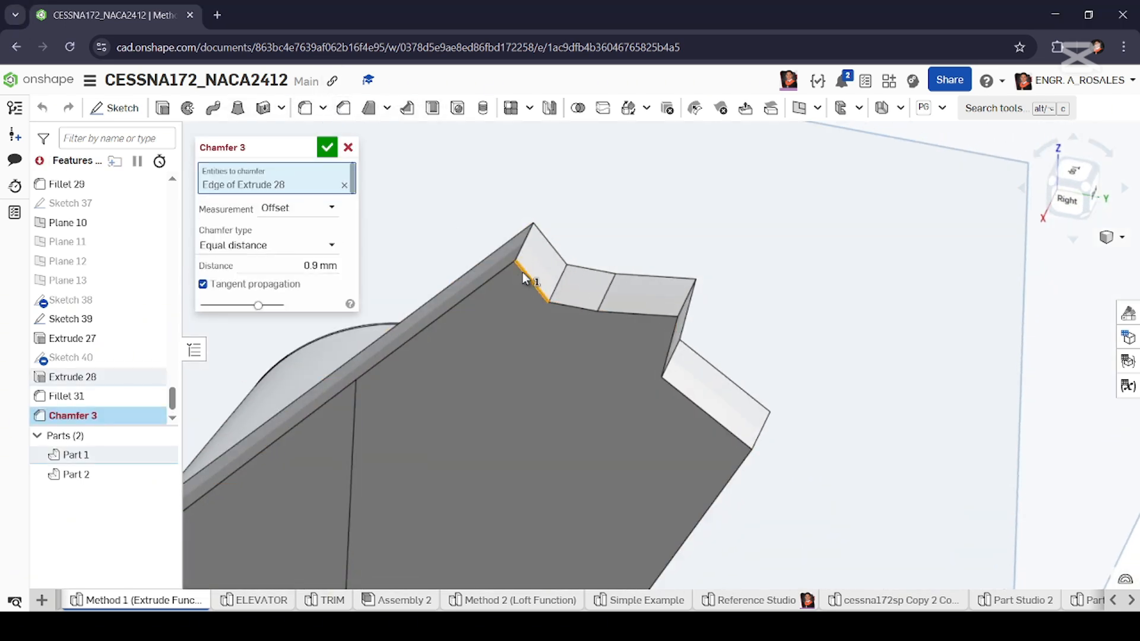
{"action": "left_click", "coordinate": [348, 148]}
Sketch a circle centred on the small flat face of the fin tip notch and finish the sketch.
{"action": "scroll", "coordinate": [698, 246], "scroll_direction": "down", "scroll_amount": 5}
{"action": "mouse_move", "coordinate": [541, 282]}
{"action": "right_mouse_down"}
{"action": "mouse_move", "coordinate": [541, 273]}
{"action": "mouse_move", "coordinate": [695, 259]}
{"action": "mouse_move", "coordinate": [865, 315]}
{"action": "mouse_move", "coordinate": [866, 295]}
{"action": "right_mouse_up"}
{"action": "scroll", "coordinate": [694, 259], "scroll_direction": "down", "scroll_amount": 4}
{"action": "left_click", "coordinate": [229, 109]}
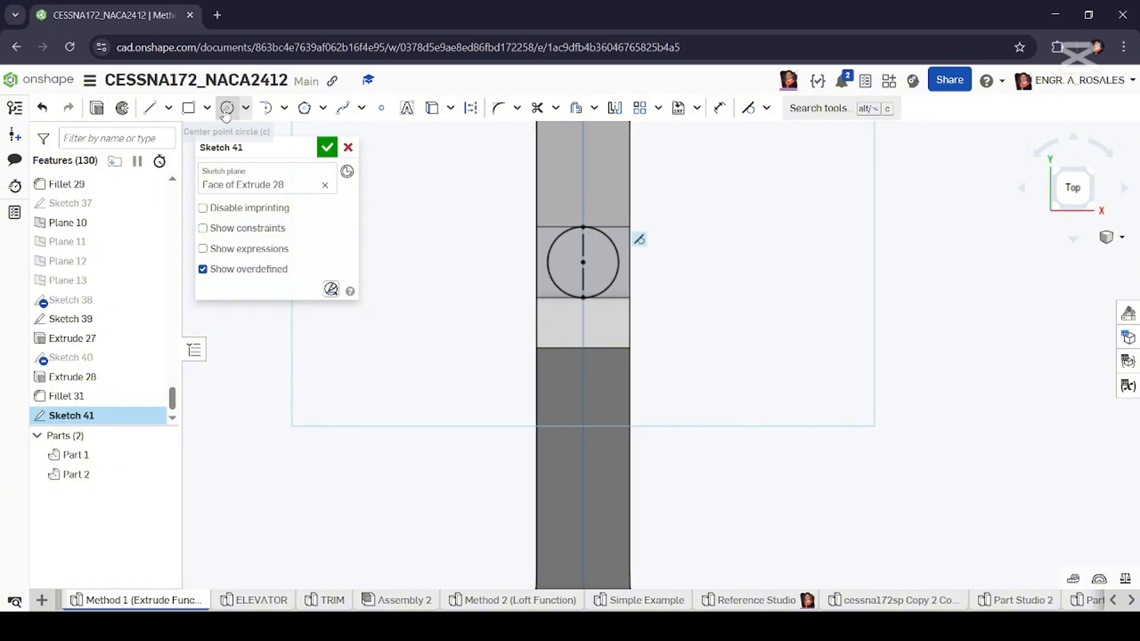
{"action": "left_click", "coordinate": [327, 147]}
Extrude the circle on the fin tip upward by 0.10 mm, adding it to the existing part.
{"action": "left_click", "coordinate": [162, 107]}
{"action": "left_click", "coordinate": [573, 262]}
{"action": "mouse_move", "coordinate": [573, 262]}
{"action": "right_mouse_down"}
{"action": "mouse_move", "coordinate": [542, 221]}
{"action": "mouse_move", "coordinate": [373, 257]}
{"action": "right_mouse_up"}
{"action": "left_click", "coordinate": [321, 269]}
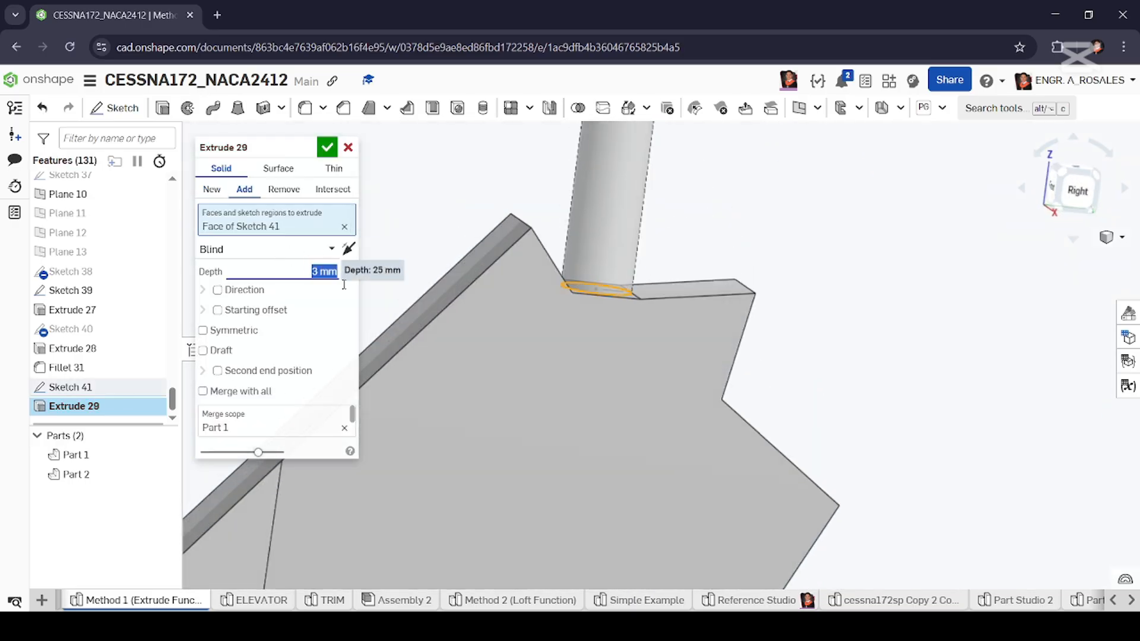
{"action": "scroll", "coordinate": [557, 410], "scroll_direction": "down", "scroll_amount": 5}
{"action": "left_click_drag", "start_coordinate": [584, 218], "coordinate": [566, 369]}
{"action": "scroll", "coordinate": [566, 369], "scroll_direction": "up", "scroll_amount": 4}
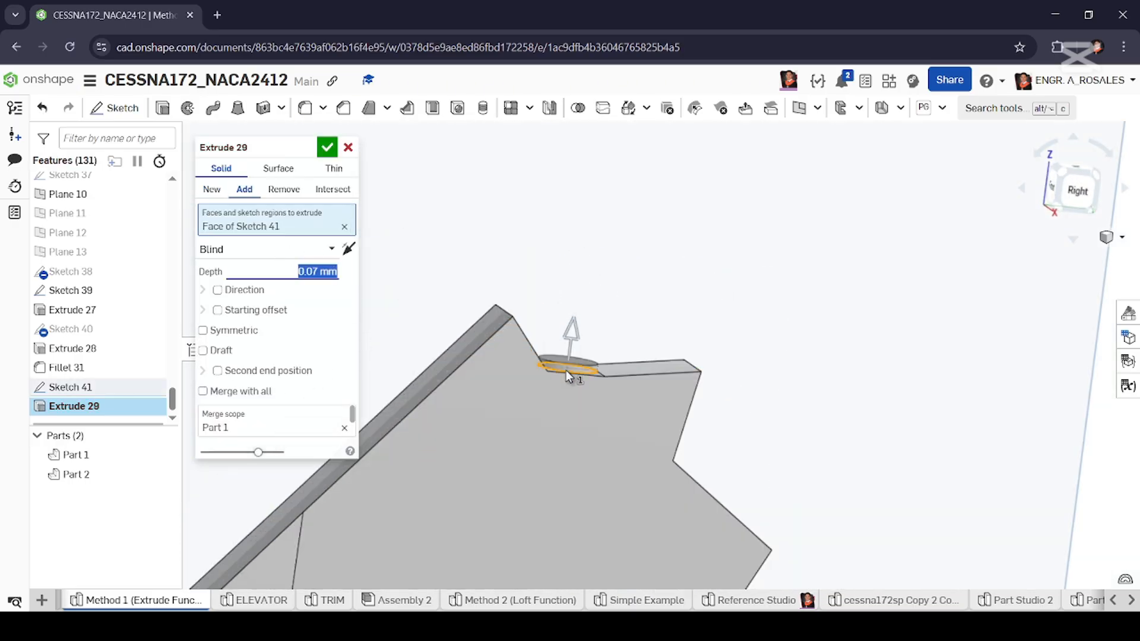
{"action": "scroll", "coordinate": [565, 369], "scroll_direction": "up", "scroll_amount": 4}
{"action": "left_click_drag", "start_coordinate": [581, 321], "coordinate": [583, 301]}
{"action": "right_click_drag", "start_coordinate": [572, 369], "coordinate": [563, 368]}
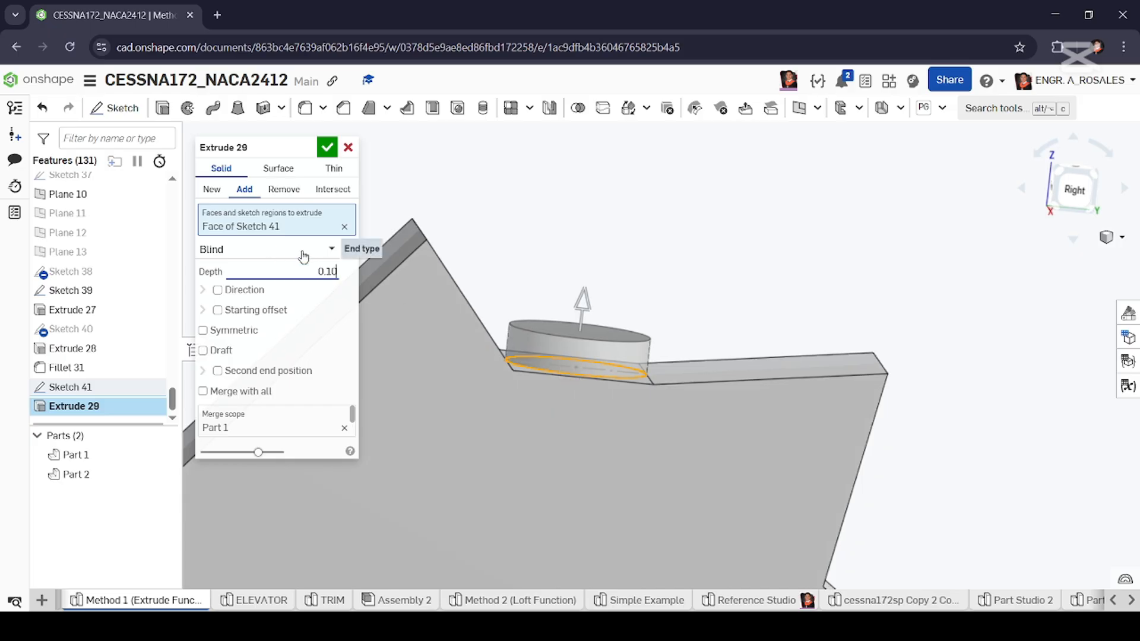
{"action": "left_click", "coordinate": [327, 152]}
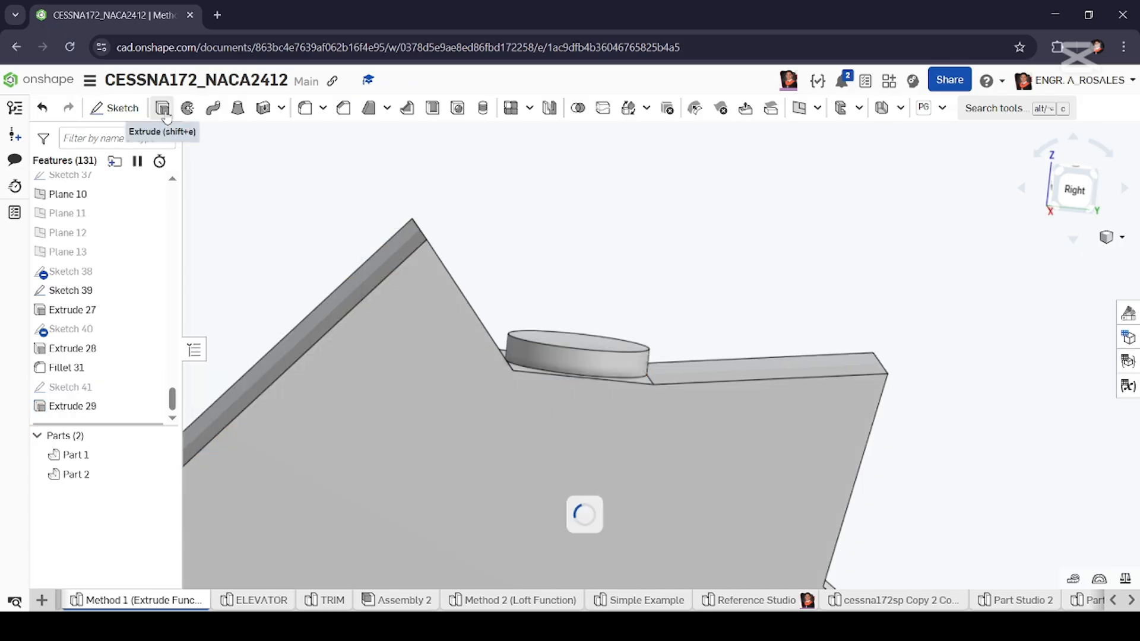
Sketch a concentric circle about 0.38 mm in diameter on the top face of the small tip disc.
{"action": "left_click", "coordinate": [162, 108]}
{"action": "left_click", "coordinate": [349, 148]}
{"action": "right_click_drag", "start_coordinate": [380, 249], "coordinate": [428, 369]}
{"action": "key", "text": "shift+s"}
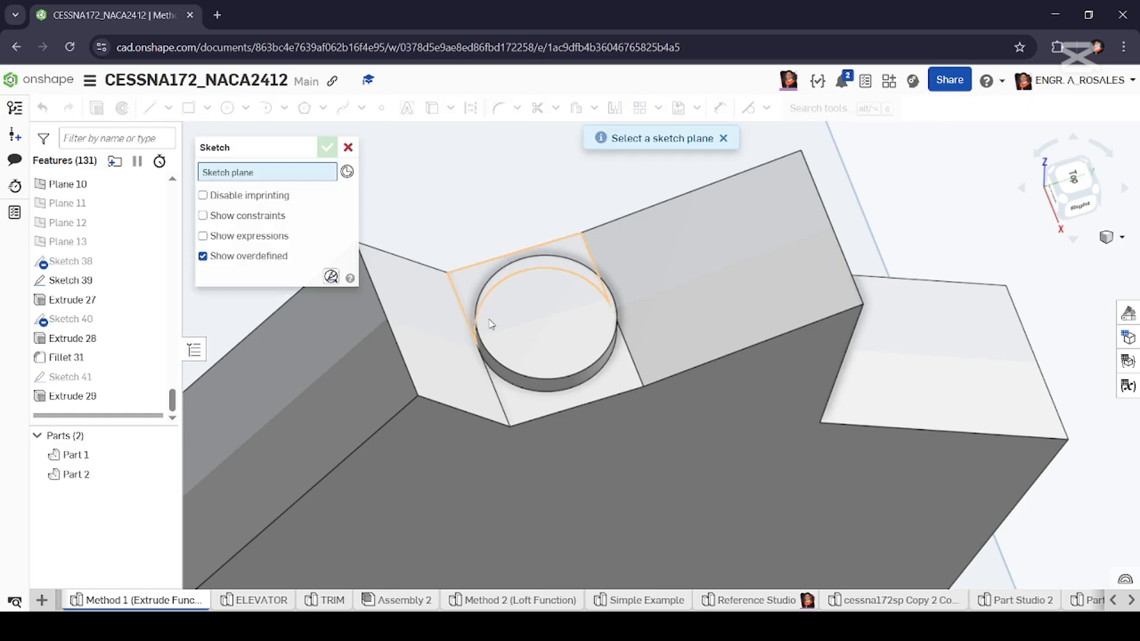
{"action": "left_click", "coordinate": [493, 323]}
{"action": "key", "text": "c"}
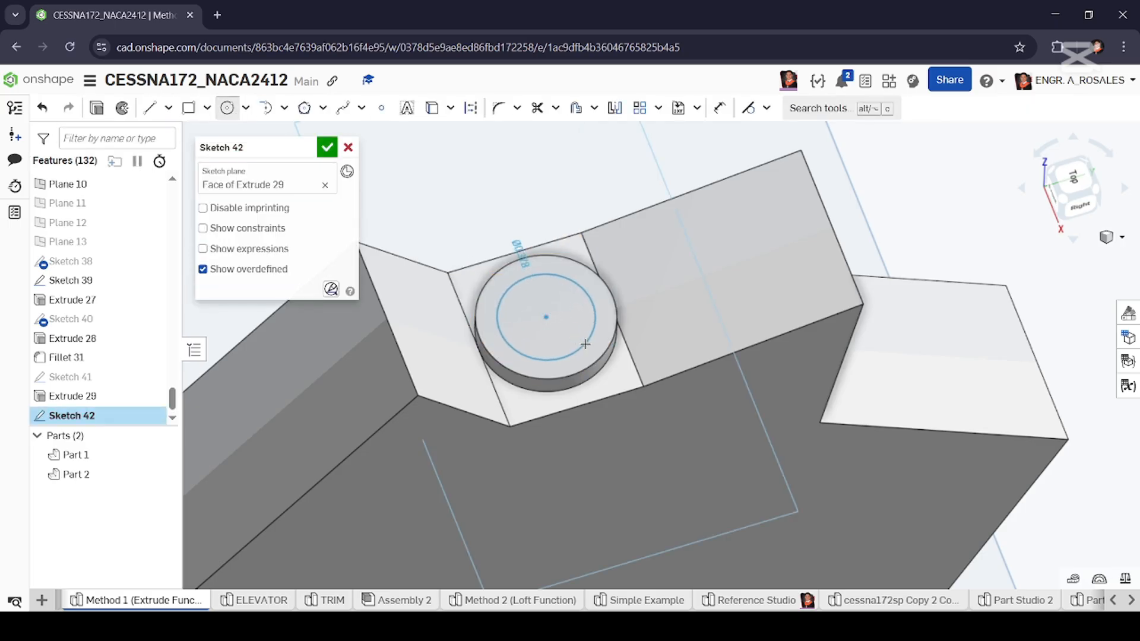
{"action": "left_click", "coordinate": [585, 344]}
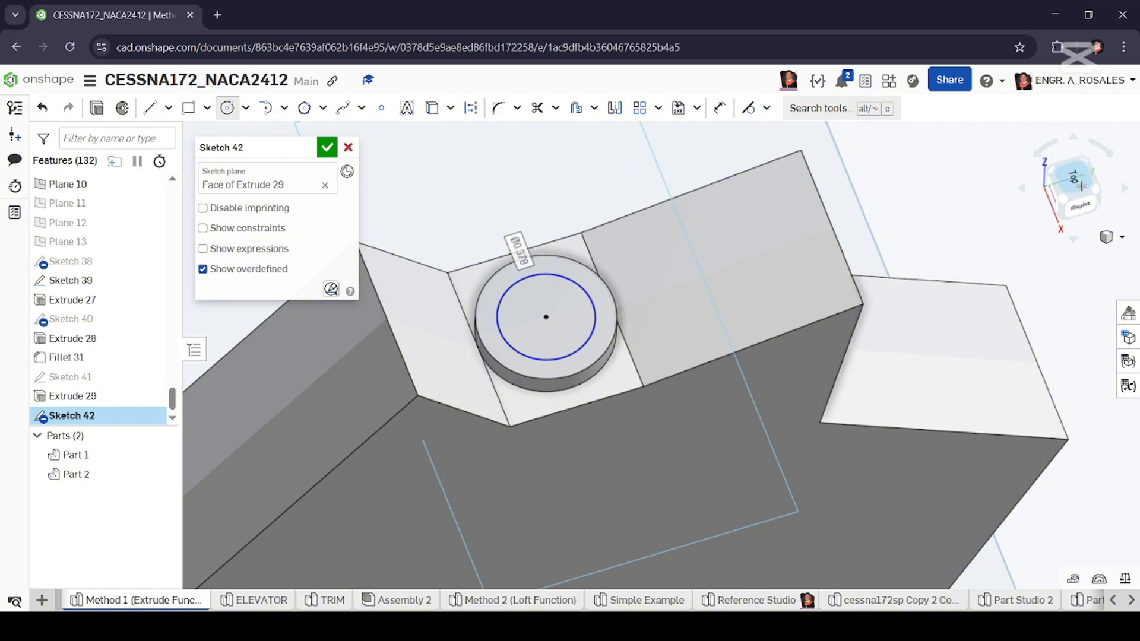
Dimension the diameter of the concentric circle on the tip disc's top face and finish the sketch.
{"action": "right_click_drag", "start_coordinate": [554, 318], "coordinate": [536, 284]}
{"action": "right_click_drag", "start_coordinate": [576, 361], "coordinate": [556, 337]}
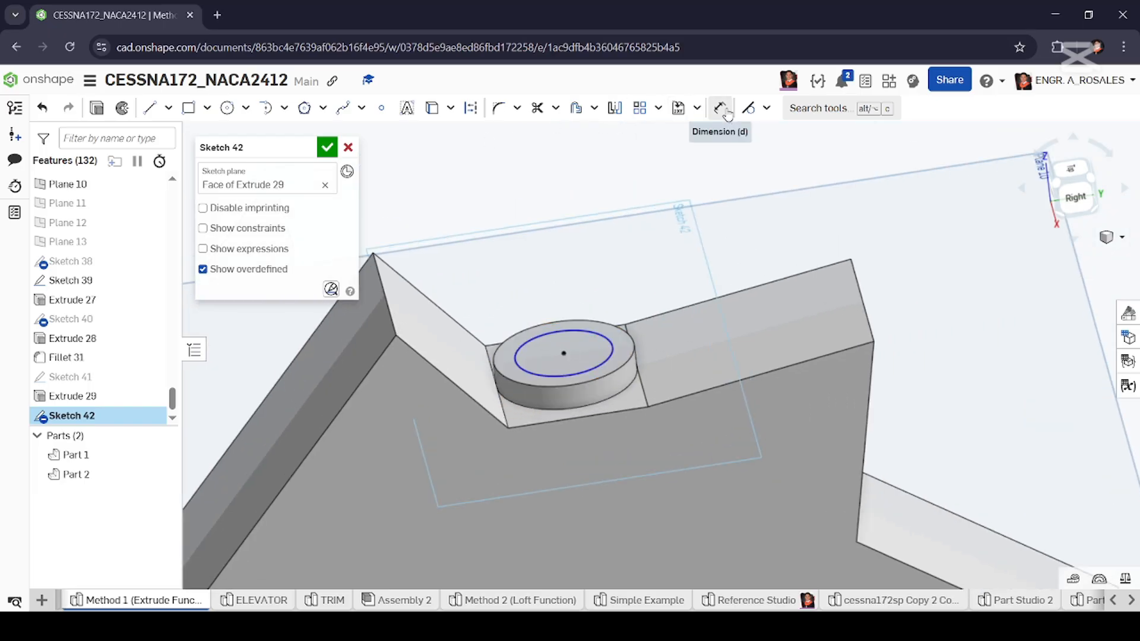
{"action": "left_click", "coordinate": [567, 330]}
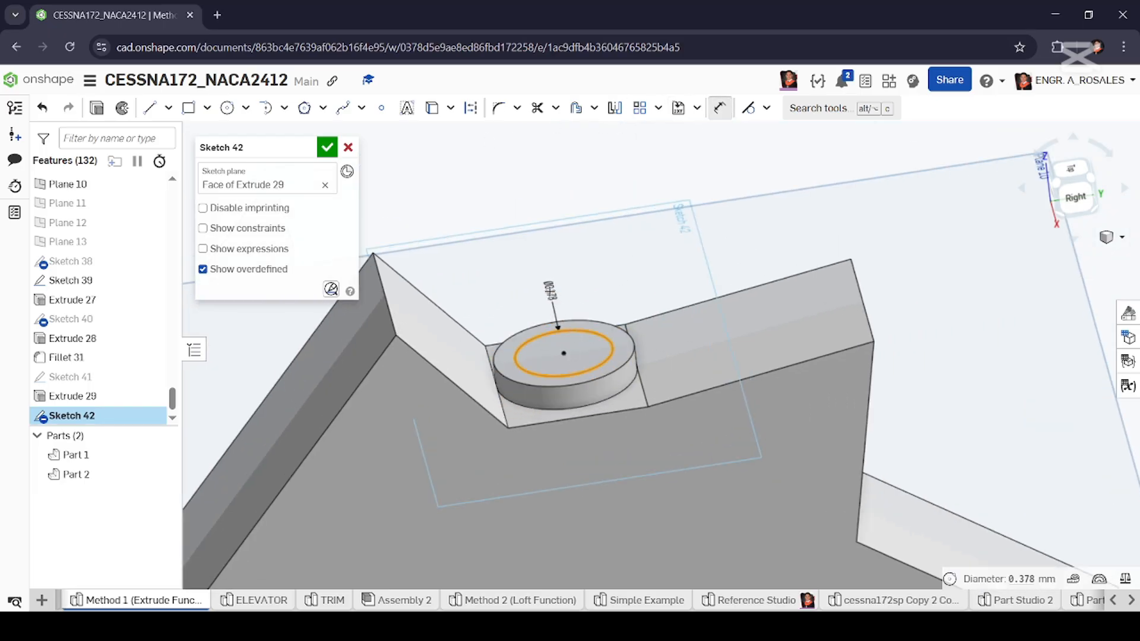
{"action": "key", "text": "n"}
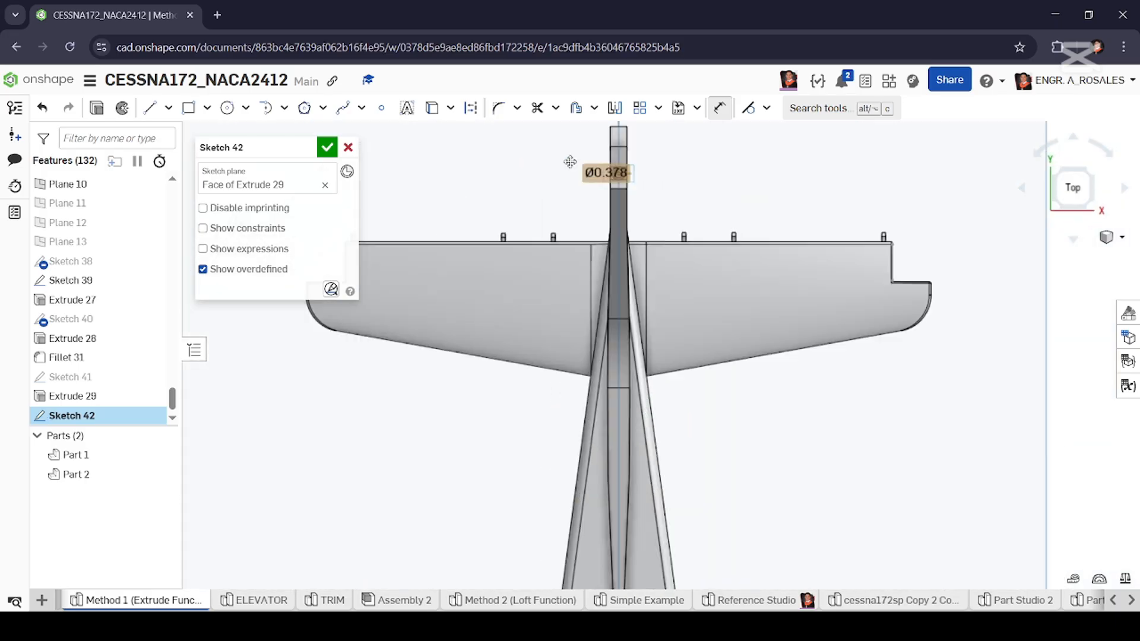
{"action": "scroll", "coordinate": [609, 249], "scroll_direction": "up", "scroll_amount": 6}
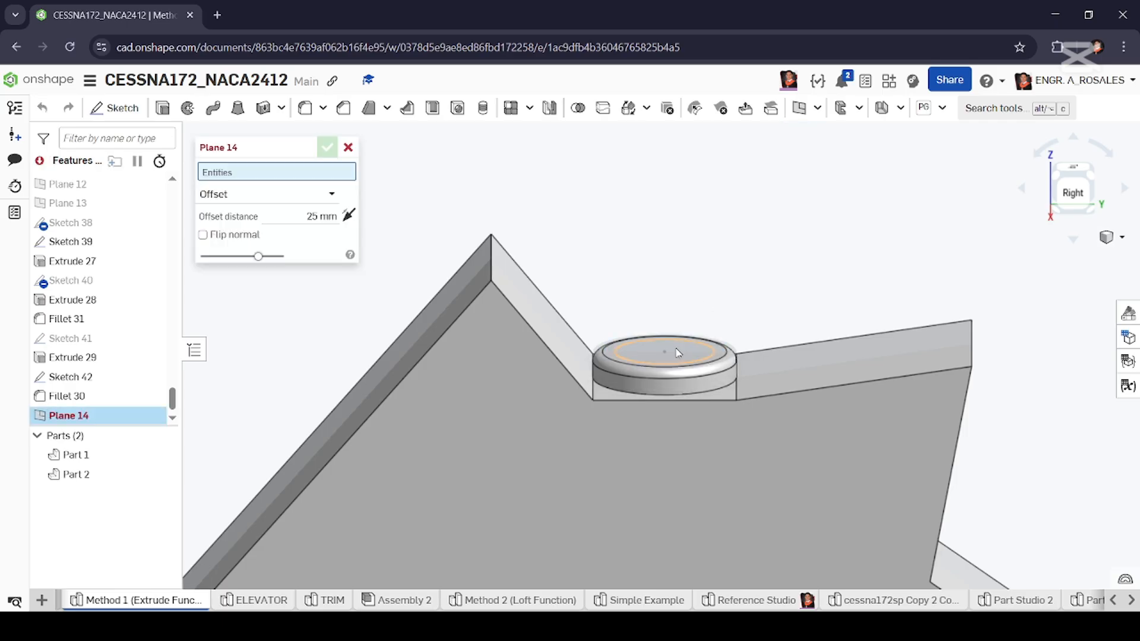
Create a plane offset 0.7 mm from the circle sketched on top of the tip disc.
{"action": "left_click", "coordinate": [675, 348]}
{"action": "scroll", "coordinate": [622, 372], "scroll_direction": "down", "scroll_amount": 10}
{"action": "scroll", "coordinate": [621, 372], "scroll_direction": "up", "scroll_amount": 3}
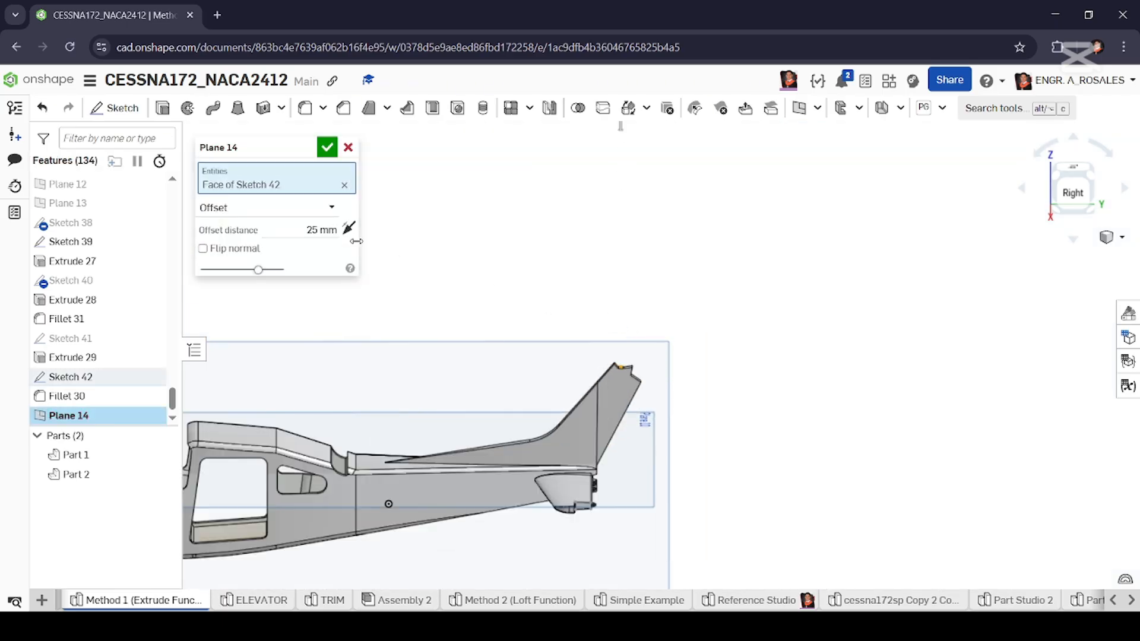
{"action": "left_click", "coordinate": [324, 231]}
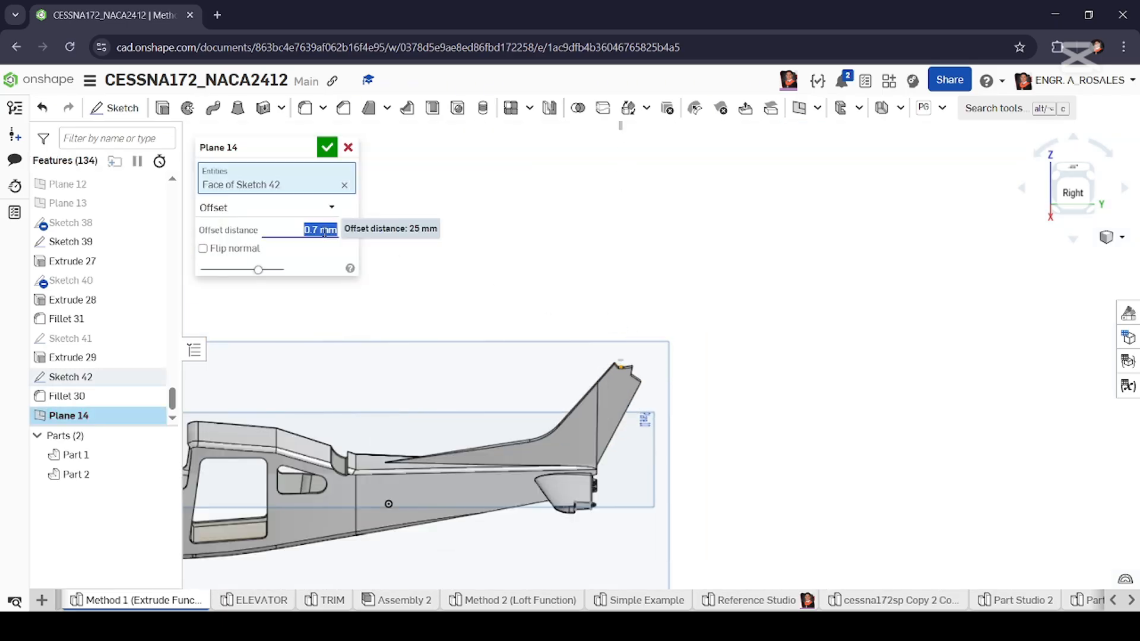
{"action": "scroll", "coordinate": [622, 379], "scroll_direction": "up", "scroll_amount": 6}
{"action": "key", "text": "Return"}
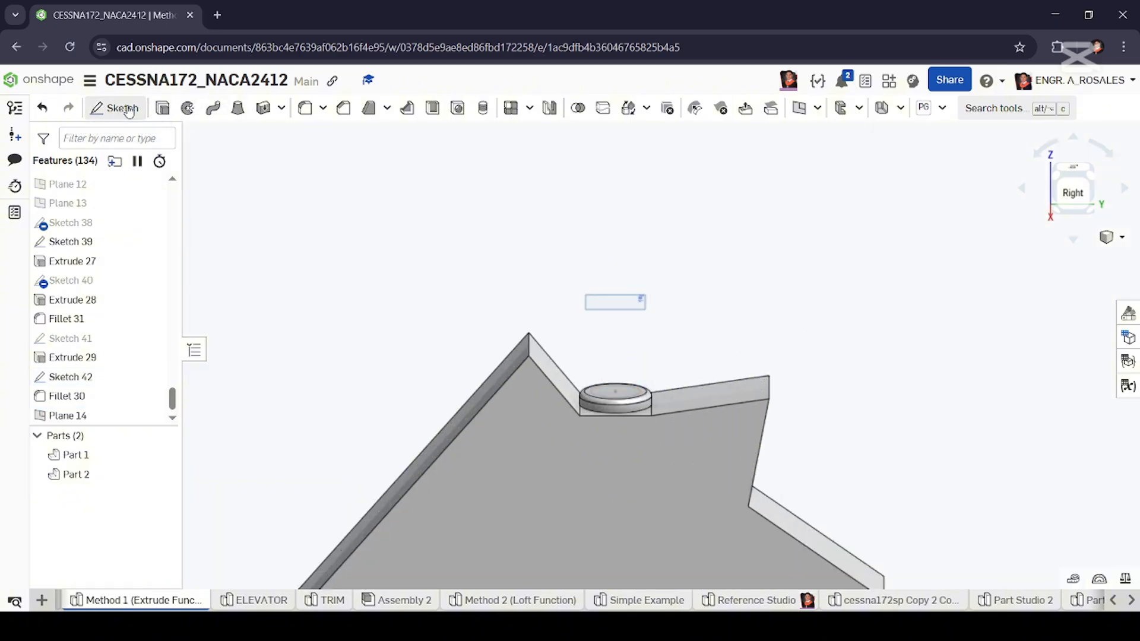
Copy the tip disc's sketched circle into a new sketch on Plane 14 as a construction circle.
{"action": "left_click", "coordinate": [1073, 169]}
{"action": "scroll", "coordinate": [626, 212], "scroll_direction": "up", "scroll_amount": 12}
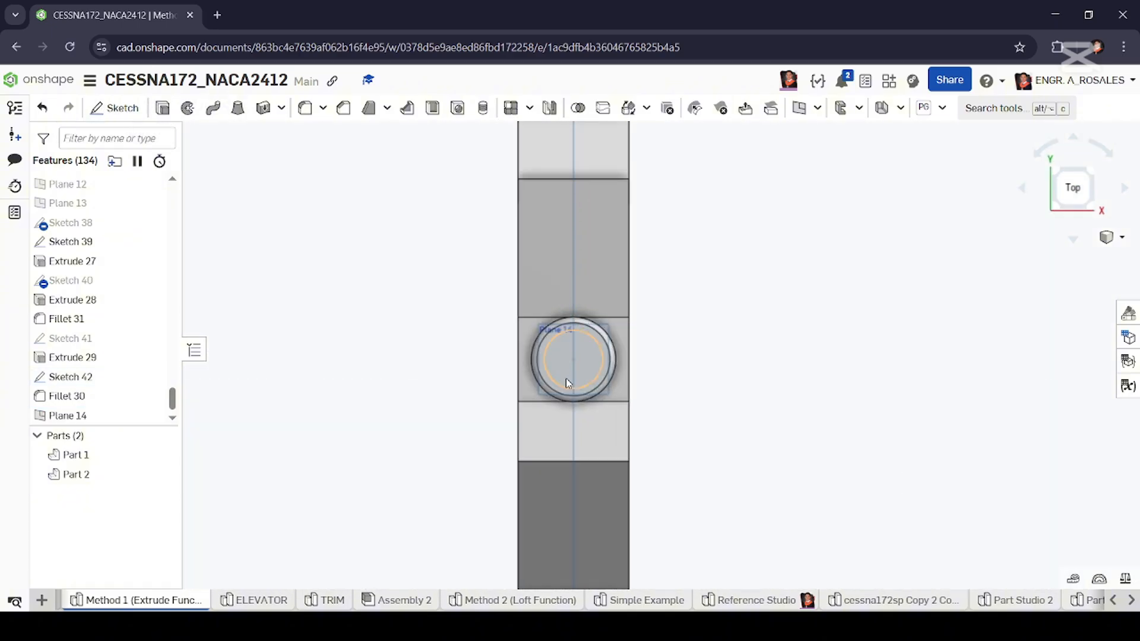
{"action": "scroll", "coordinate": [567, 381], "scroll_direction": "up", "scroll_amount": 4}
{"action": "right_click", "coordinate": [546, 273]}
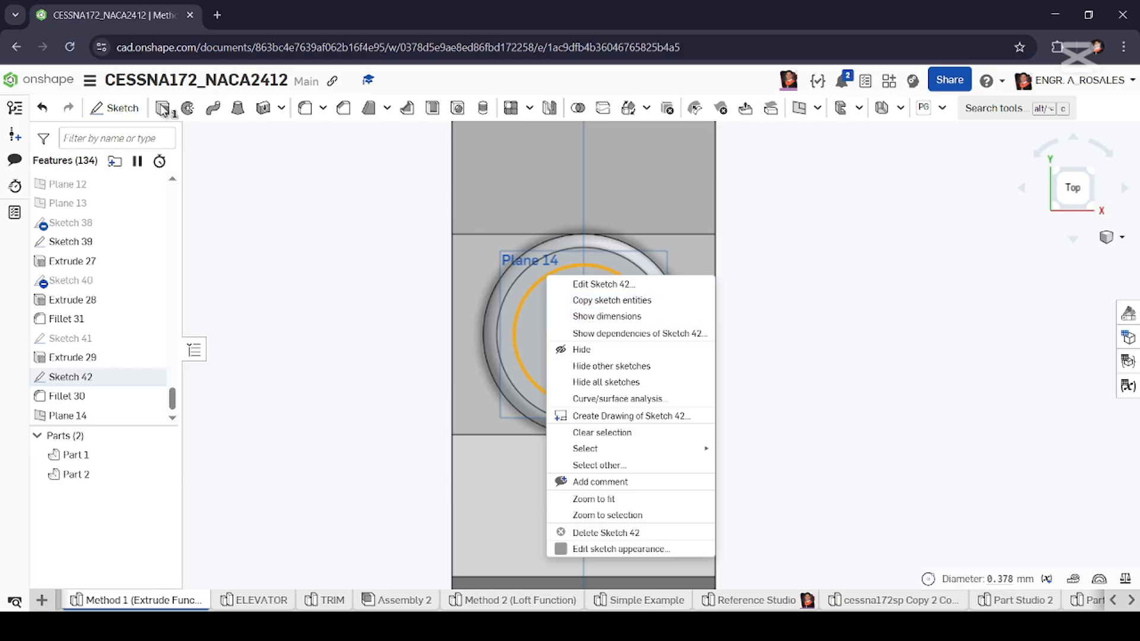
{"action": "left_click", "coordinate": [600, 298]}
{"action": "left_click", "coordinate": [206, 147]}
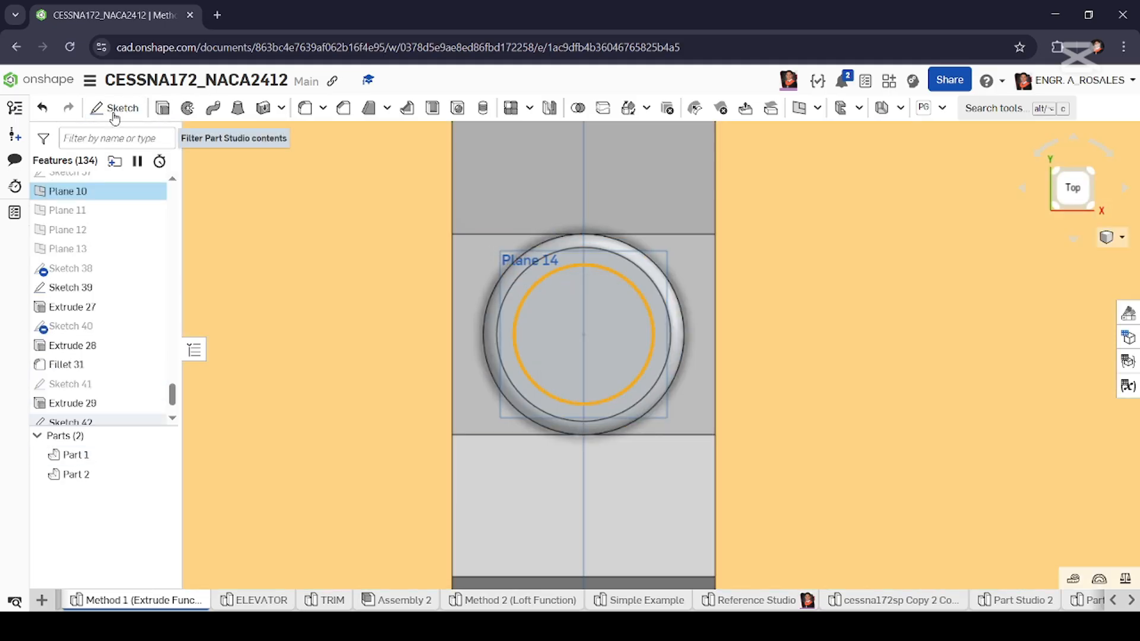
{"action": "left_click", "coordinate": [120, 113]}
{"action": "left_click", "coordinate": [146, 387]}
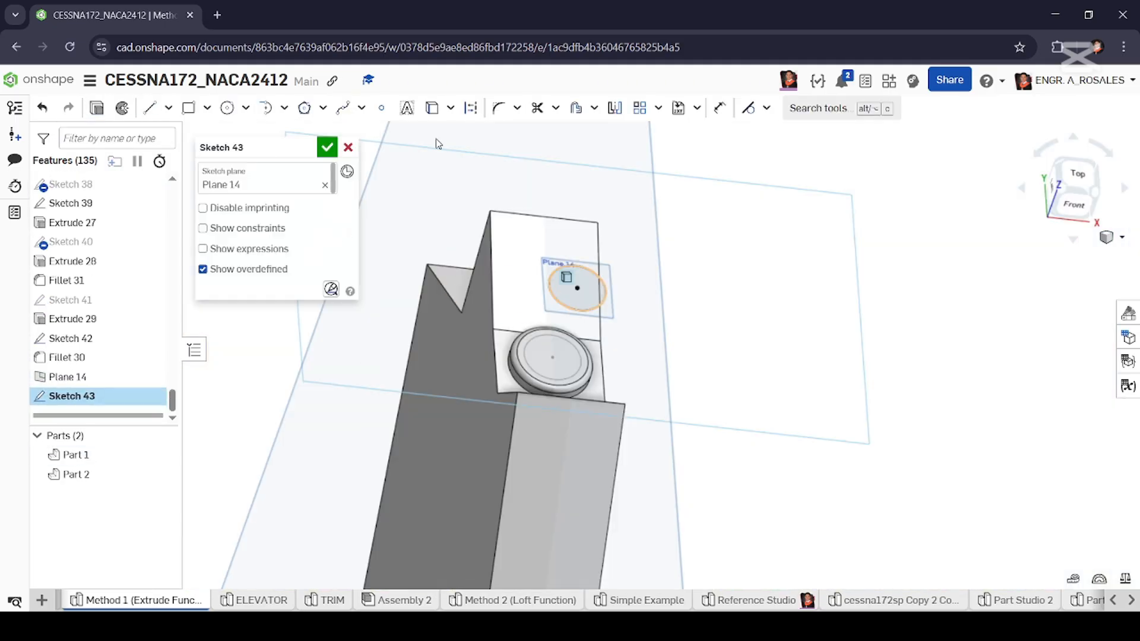
{"action": "scroll", "coordinate": [622, 325], "scroll_direction": "up", "scroll_amount": 5}
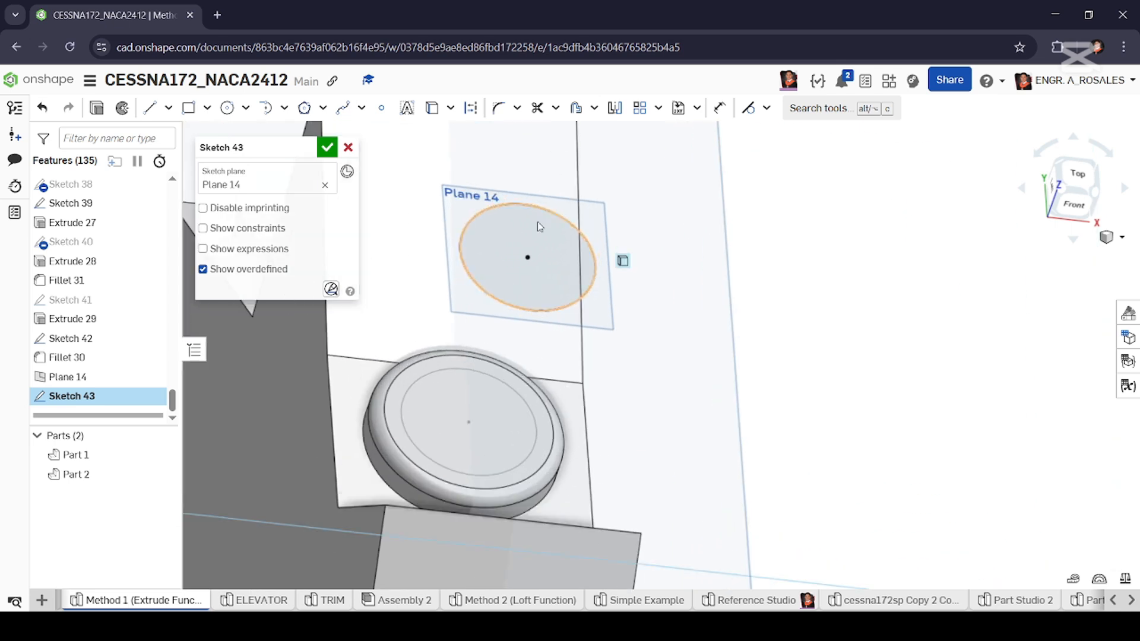
{"action": "left_click", "coordinate": [532, 205]}
{"action": "left_click", "coordinate": [471, 108]}
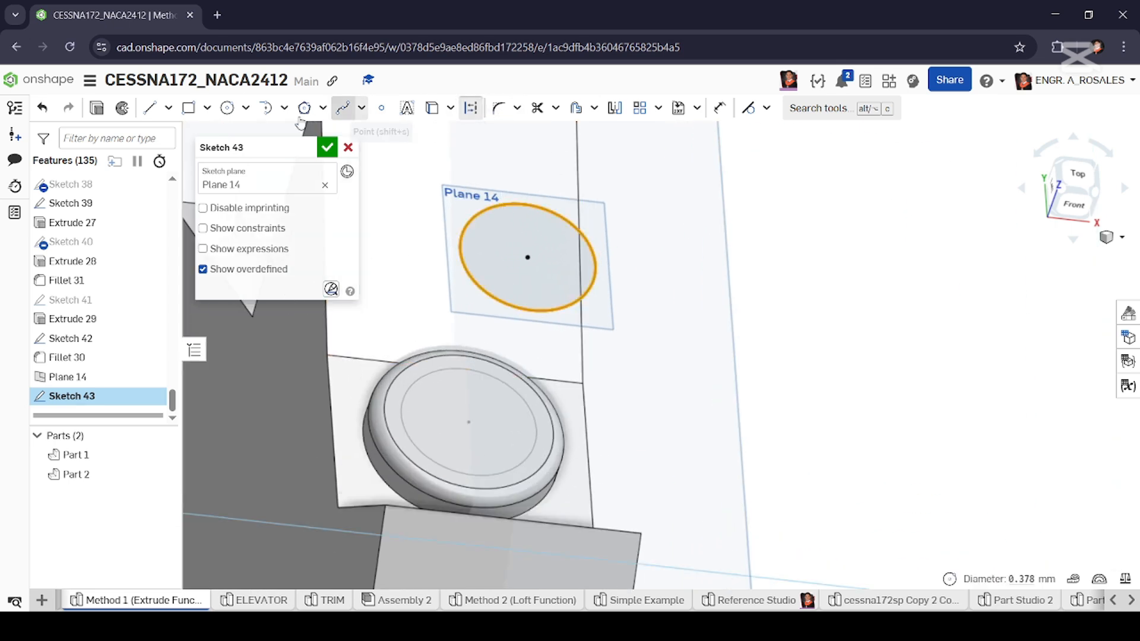
Sketch a concentric circle 0.3 mm in diameter inside the construction circle on Plane 14 and finish the sketch.
{"action": "left_click", "coordinate": [228, 108]}
{"action": "left_click", "coordinate": [471, 108]}
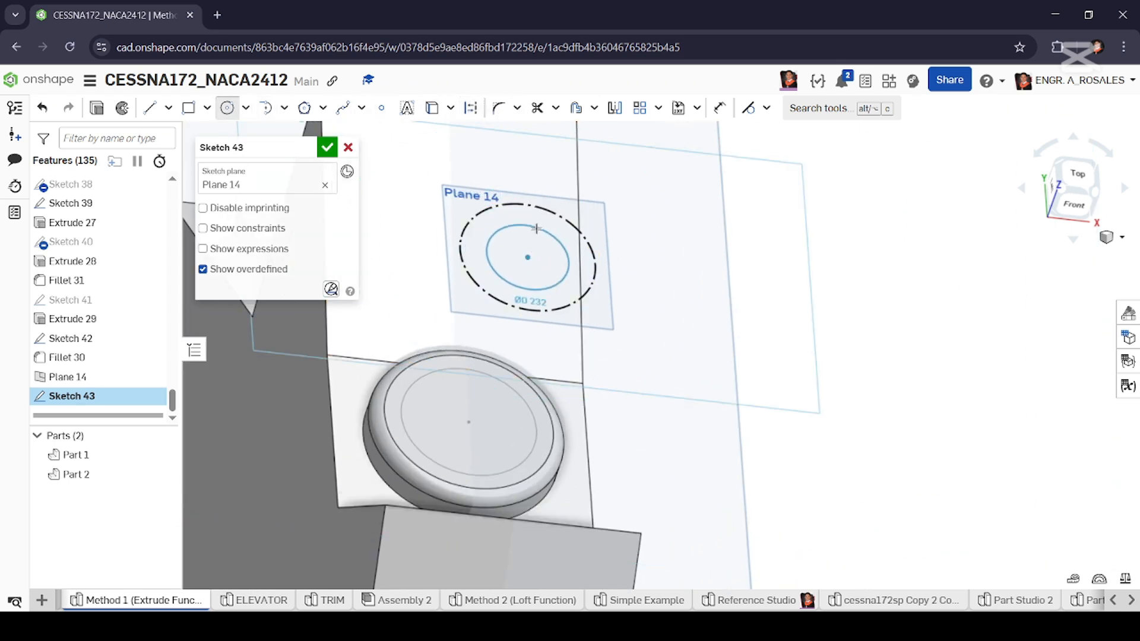
{"action": "left_click", "coordinate": [541, 227]}
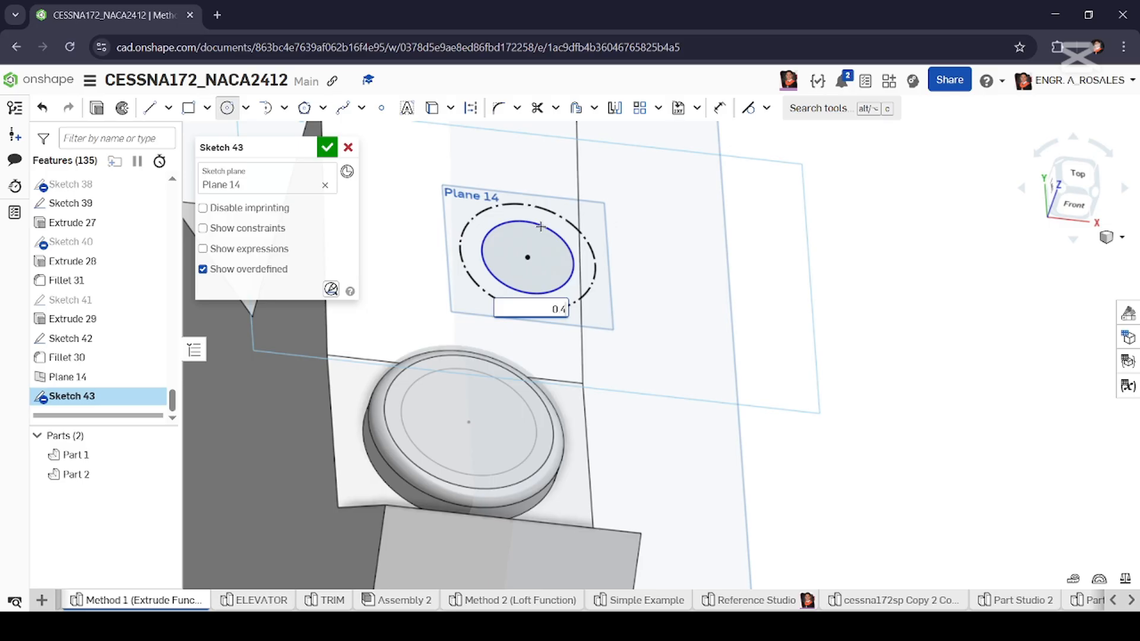
{"action": "type", "text": "0.4"}
{"action": "key", "text": "Return"}
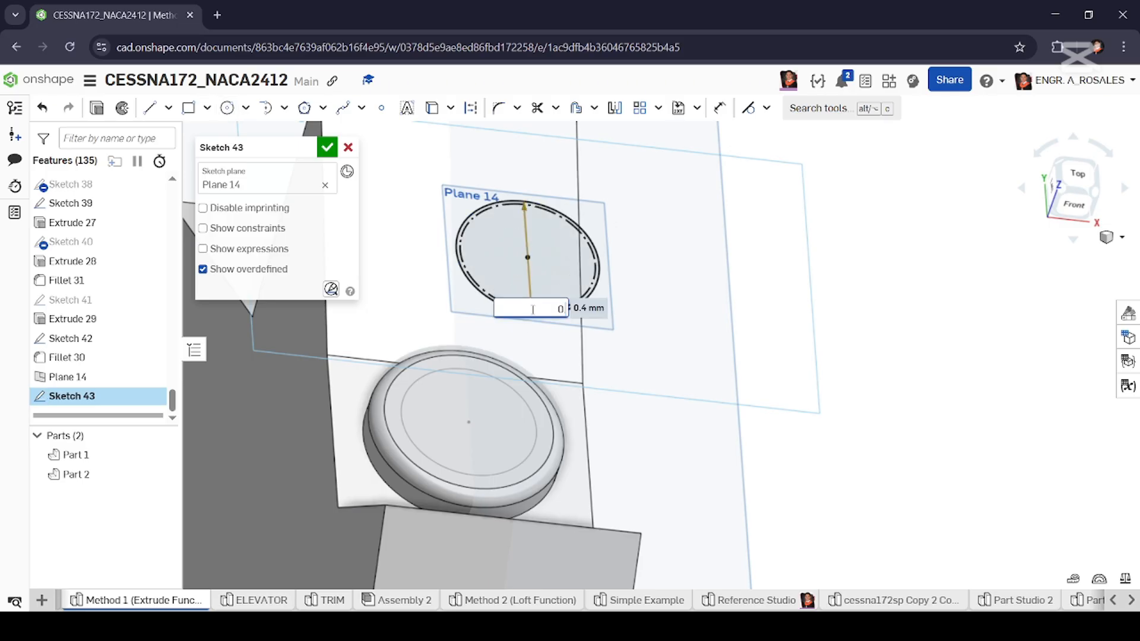
{"action": "key", "text": "Return"}
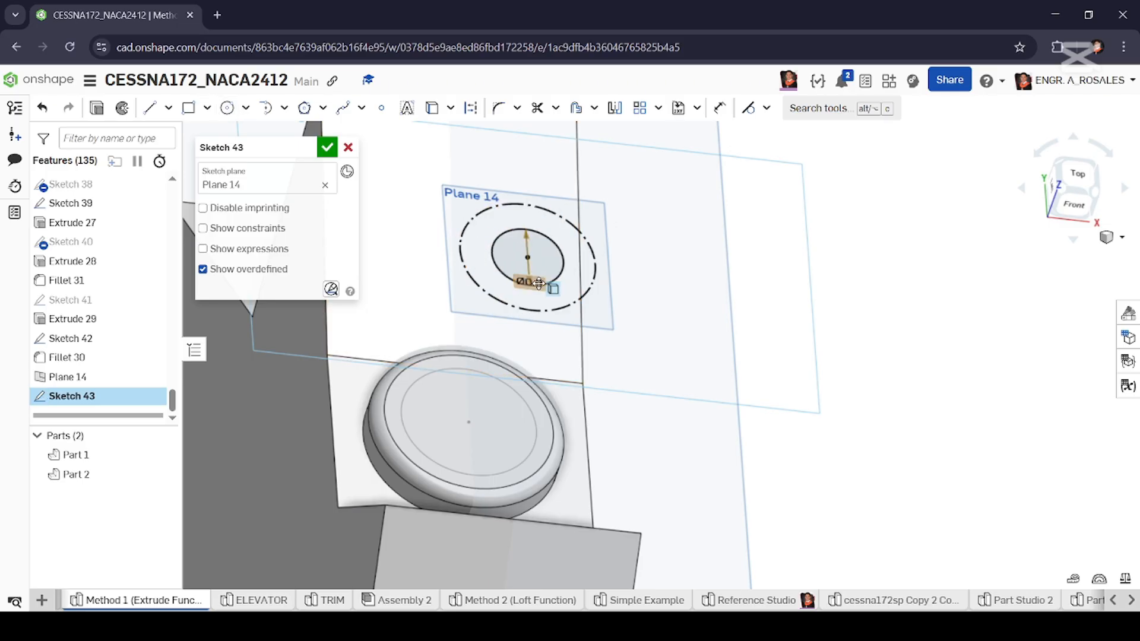
{"action": "key", "text": "Return"}
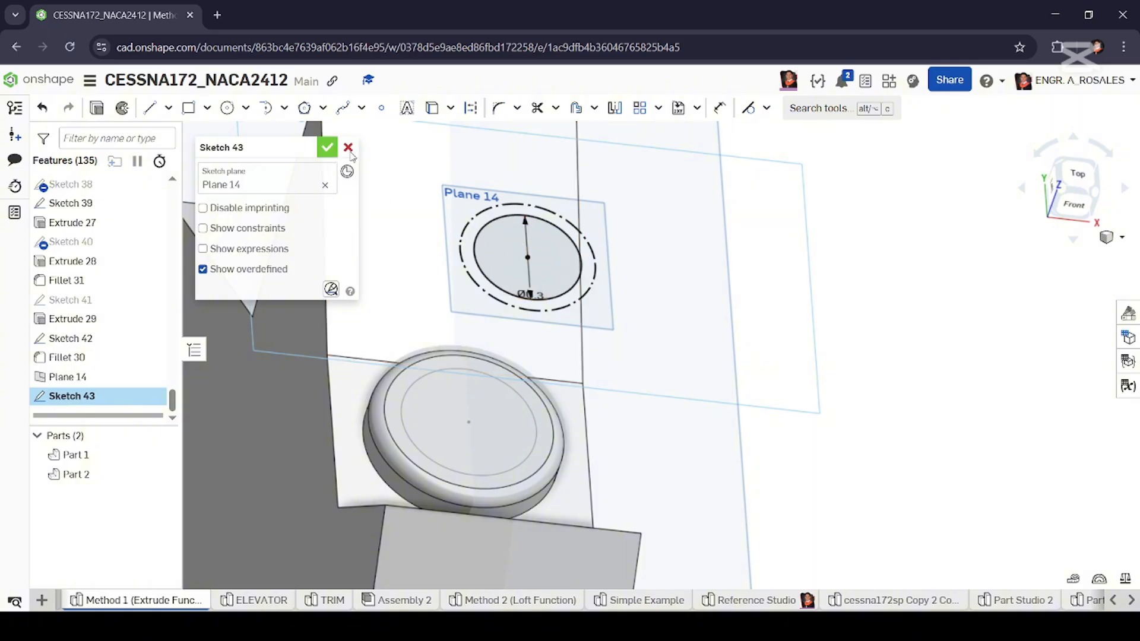
{"action": "left_click", "coordinate": [327, 147]}
Loft a solid between the circle on Plane 14 and the circle on the tip disc, adding it to Part 1.
{"action": "left_click", "coordinate": [238, 108]}
{"action": "left_click", "coordinate": [528, 257]}
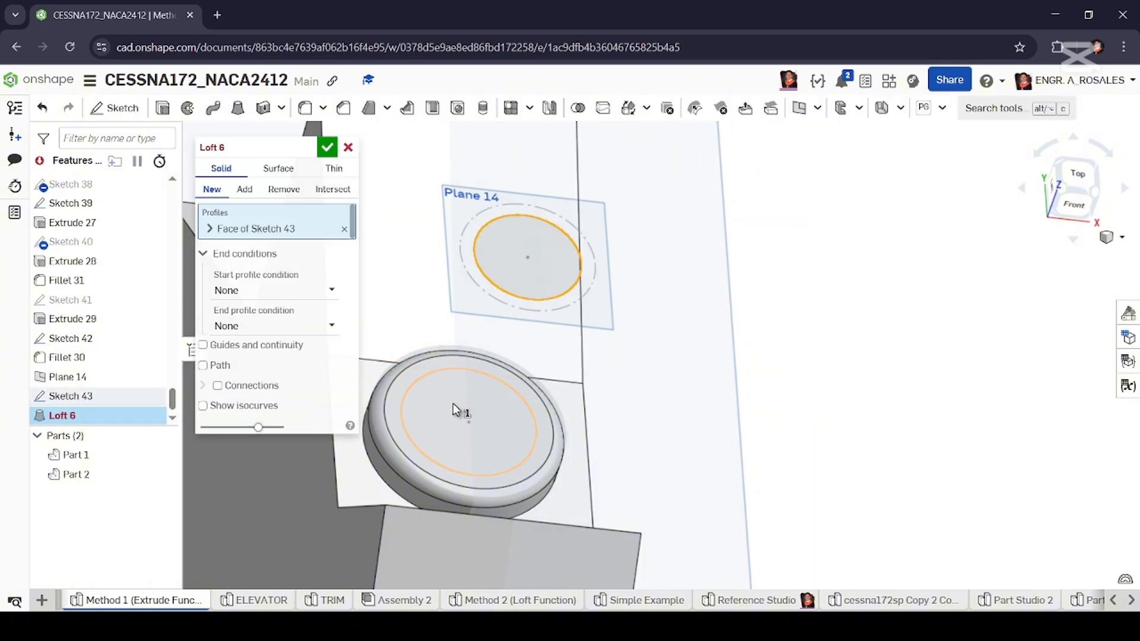
{"action": "left_click", "coordinate": [454, 428]}
{"action": "mouse_move", "coordinate": [455, 462]}
{"action": "right_mouse_down"}
{"action": "mouse_move", "coordinate": [402, 394]}
{"action": "mouse_move", "coordinate": [364, 280]}
{"action": "right_mouse_up"}
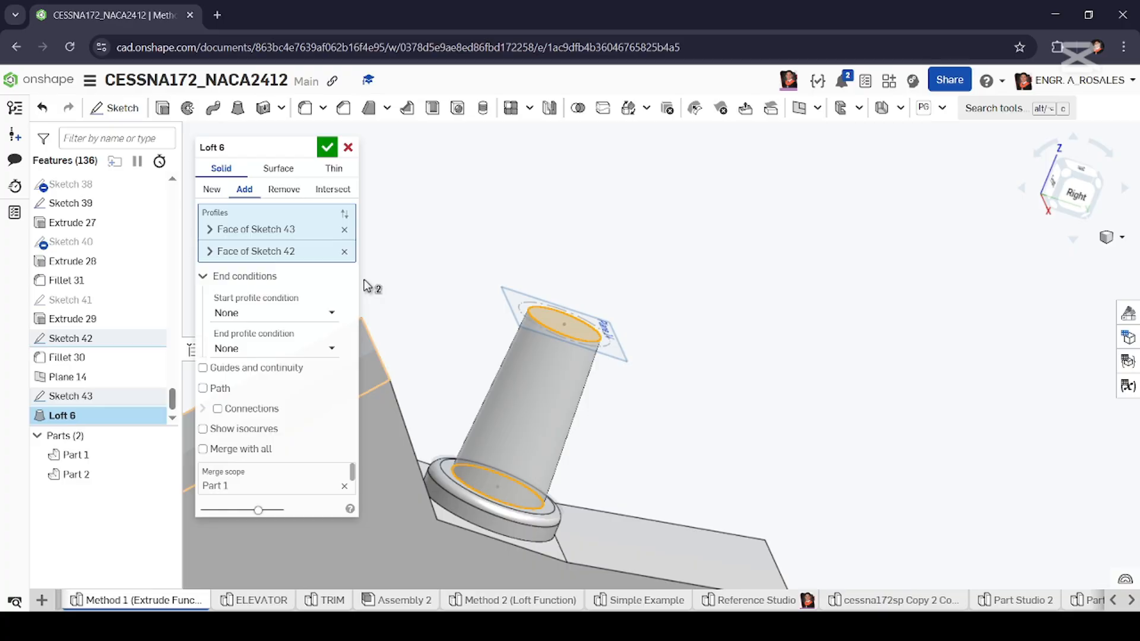
{"action": "left_click", "coordinate": [328, 154]}
Hide the offset plane at the top of the lofted post.
{"action": "scroll", "coordinate": [551, 474], "scroll_direction": "down", "scroll_amount": 3}
{"action": "right_click_drag", "start_coordinate": [550, 472], "coordinate": [537, 429]}
{"action": "scroll", "coordinate": [171, 285], "scroll_direction": "up", "scroll_amount": 20}
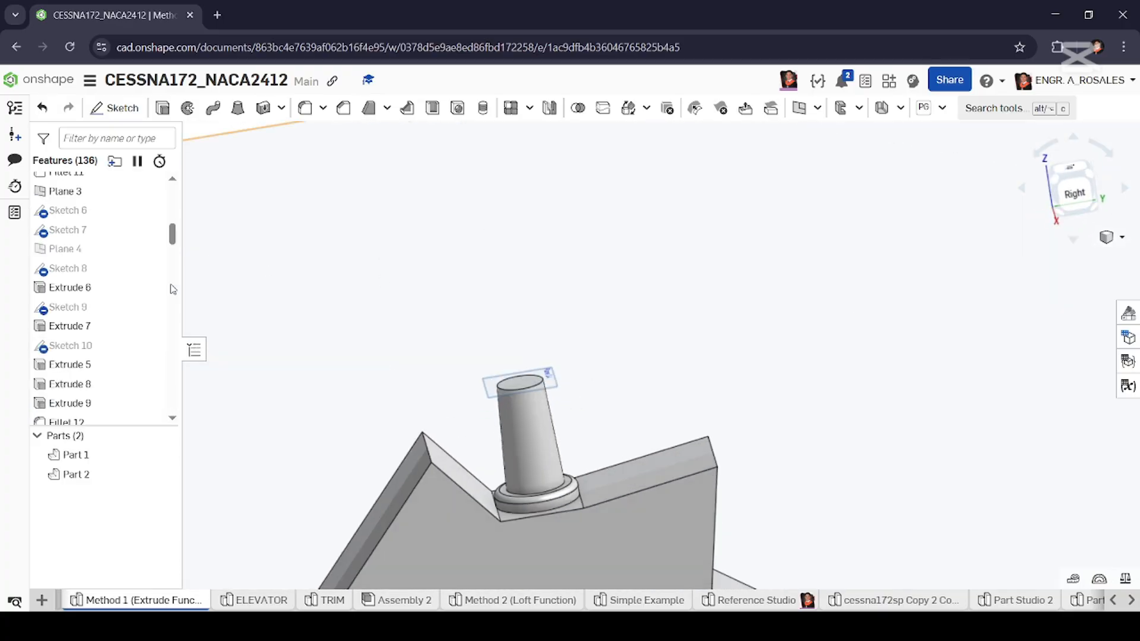
{"action": "scroll", "coordinate": [146, 395], "scroll_direction": "down", "scroll_amount": 15}
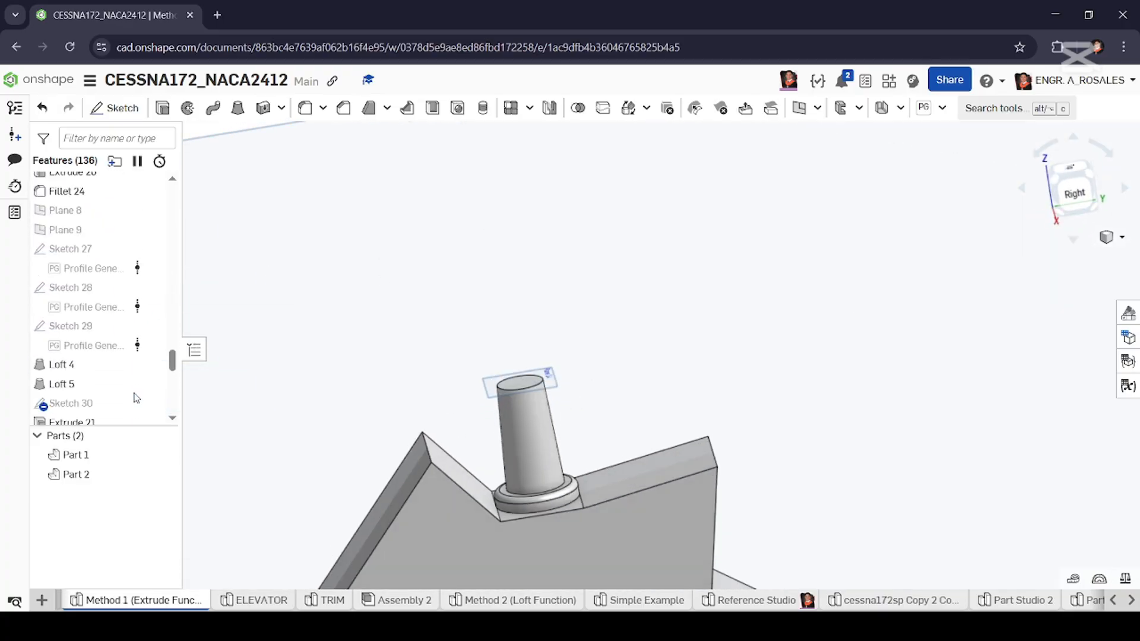
{"action": "scroll", "coordinate": [136, 397], "scroll_direction": "down", "scroll_amount": 10}
{"action": "left_click", "coordinate": [154, 360]}
{"action": "scroll", "coordinate": [533, 394], "scroll_direction": "down", "scroll_amount": 4}
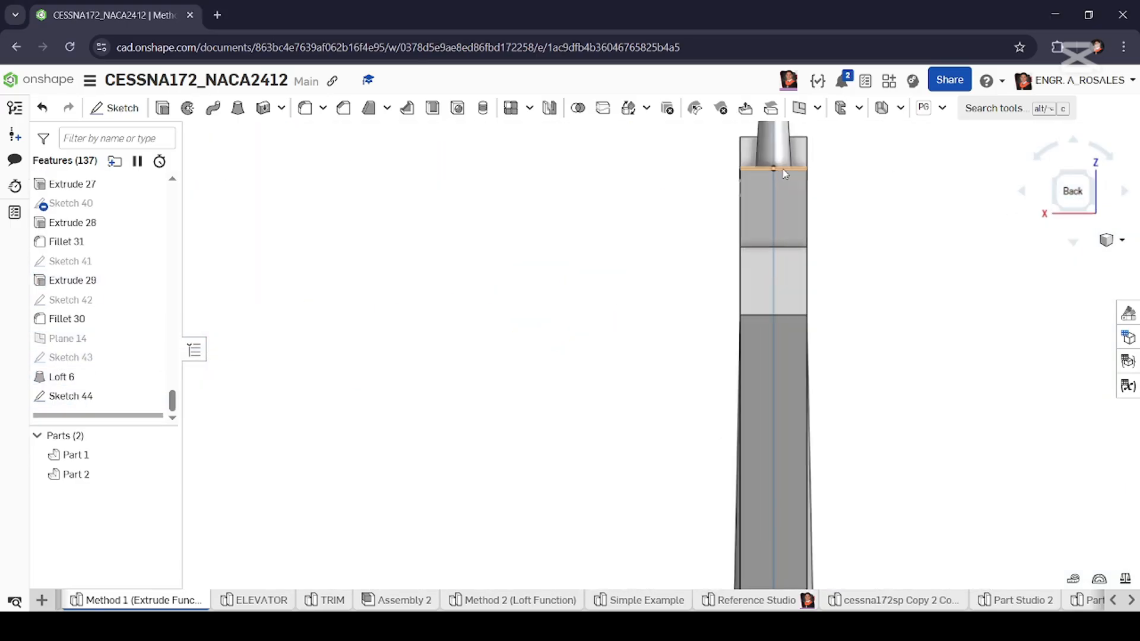
Edit Sketch 44 and reassign its sketch plane to the rear face of the fin tip.
{"action": "scroll", "coordinate": [777, 169], "scroll_direction": "up", "scroll_amount": 3}
{"action": "double_click", "coordinate": [72, 396]}
{"action": "left_click", "coordinate": [325, 184]}
{"action": "left_click", "coordinate": [762, 209]}
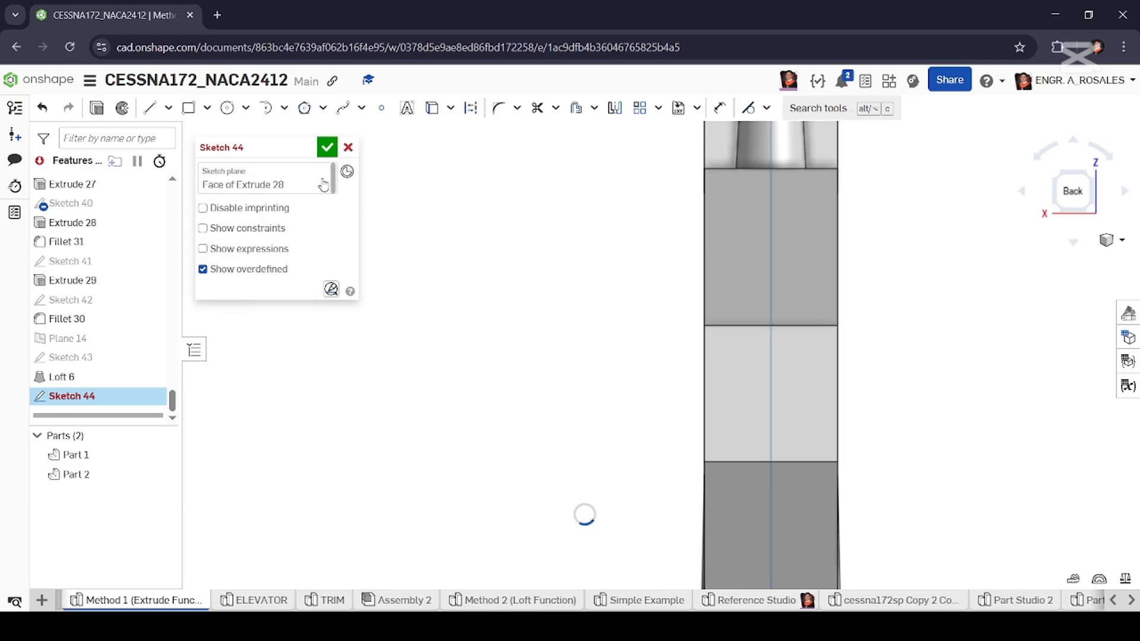
Sketch a small closed triangle across the upper corner of the fin tip's rear face.
{"action": "right_click_drag", "start_coordinate": [722, 220], "coordinate": [746, 222]}
{"action": "scroll", "coordinate": [701, 222], "scroll_direction": "up", "scroll_amount": 5}
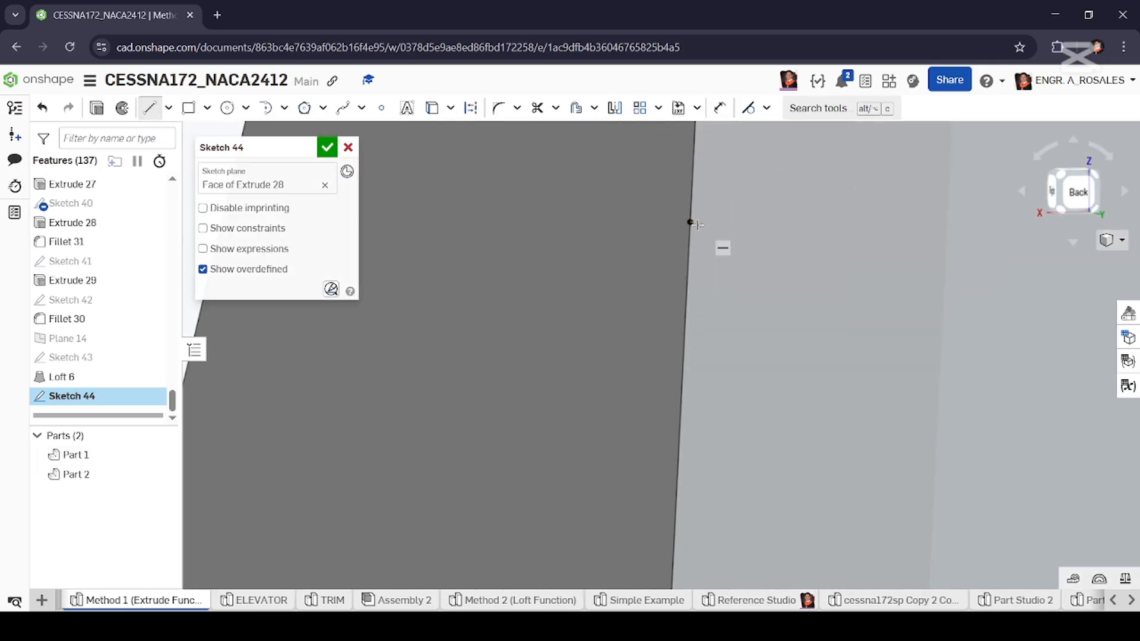
{"action": "left_click", "coordinate": [689, 222]}
{"action": "scroll", "coordinate": [623, 324], "scroll_direction": "down", "scroll_amount": 4}
{"action": "key", "text": "n"}
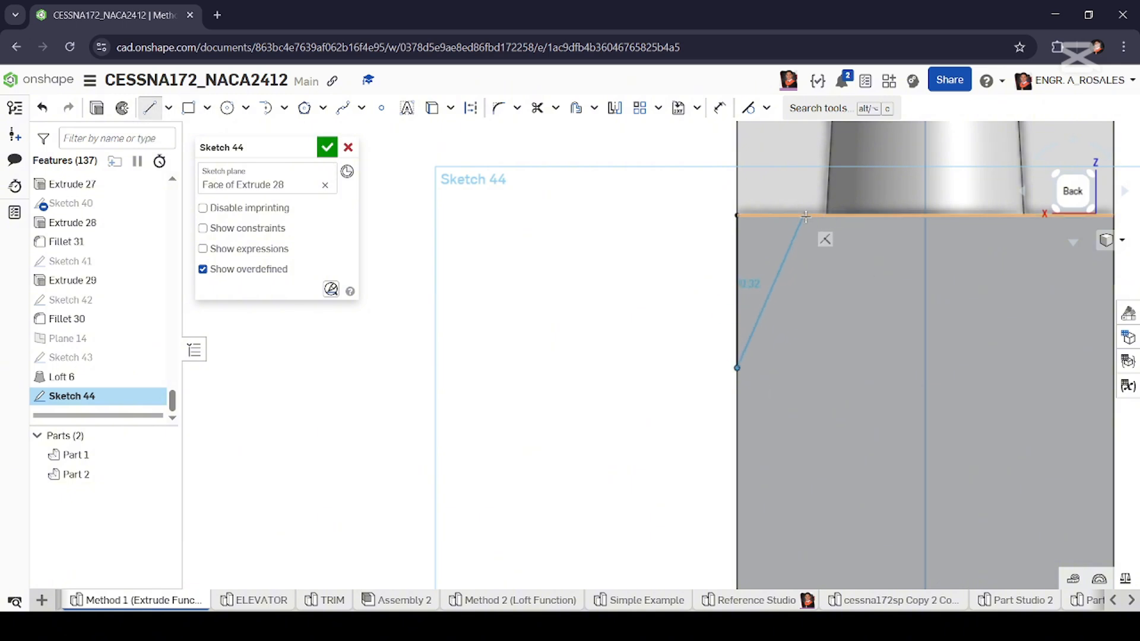
{"action": "right_click_drag", "start_coordinate": [822, 214], "coordinate": [831, 321]}
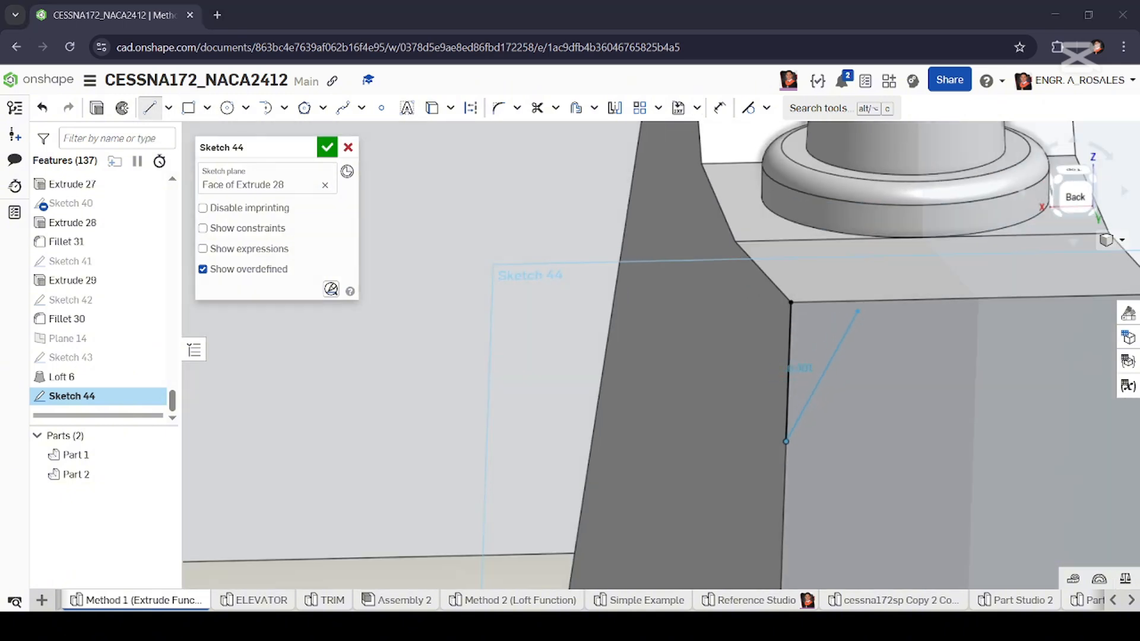
{"action": "scroll", "coordinate": [839, 343], "scroll_direction": "down", "scroll_amount": 4}
{"action": "left_click", "coordinate": [843, 323]}
{"action": "key", "text": "Escape"}
{"action": "scroll", "coordinate": [823, 335], "scroll_direction": "up", "scroll_amount": 4}
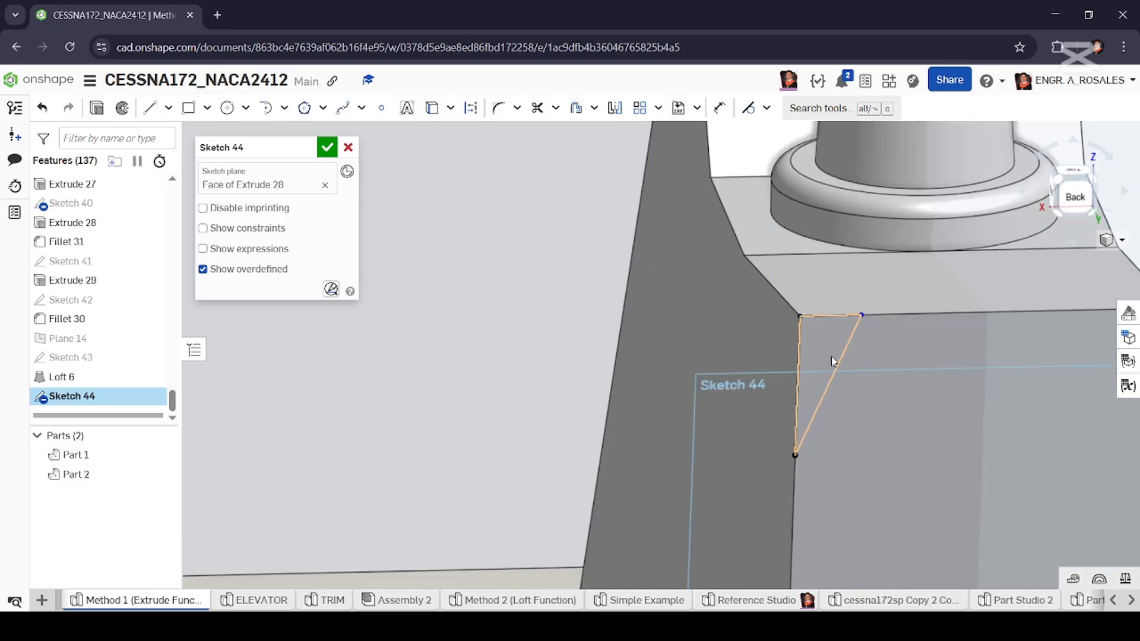
Set the angle between the triangle's slanted line and its vertical side to 30°.
{"action": "key", "text": "d"}
{"action": "left_click", "coordinate": [836, 362]}
{"action": "left_click", "coordinate": [798, 386]}
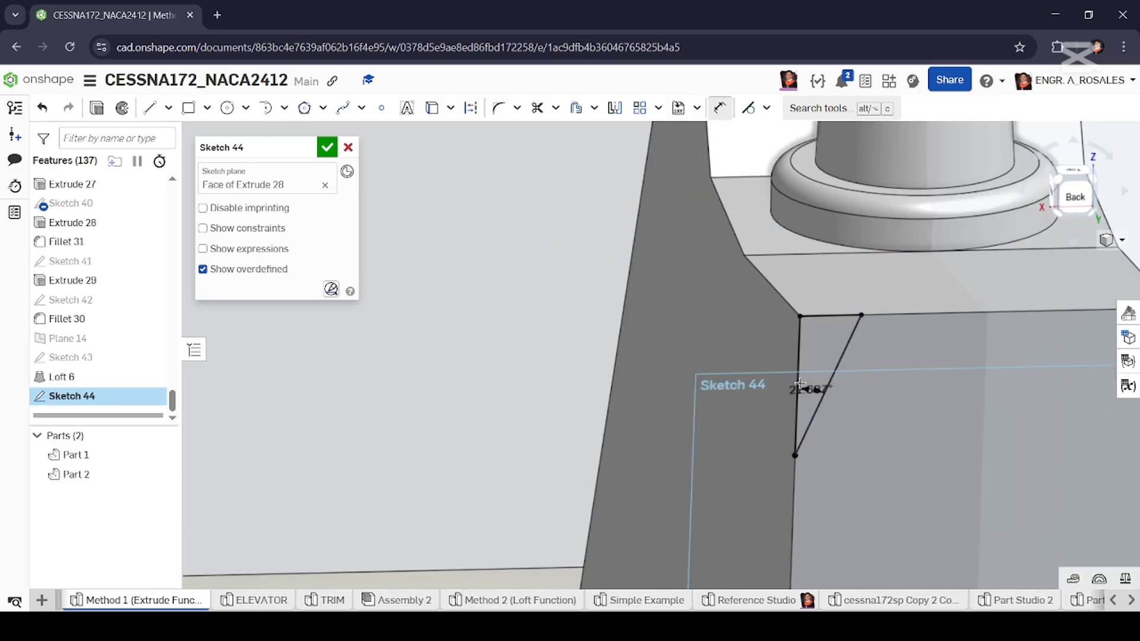
{"action": "left_click", "coordinate": [806, 384]}
{"action": "type", "text": "30"}
{"action": "key", "text": "Return"}
{"action": "key", "text": "Escape"}
{"action": "scroll", "coordinate": [861, 342], "scroll_direction": "up", "scroll_amount": 2}
Cut the triangular corner off the fin tip by extruding Sketch 44 as a blind 25 mm removal.
{"action": "left_click", "coordinate": [97, 108]}
{"action": "left_click", "coordinate": [818, 368]}
{"action": "scroll", "coordinate": [715, 306], "scroll_direction": "down", "scroll_amount": 7}
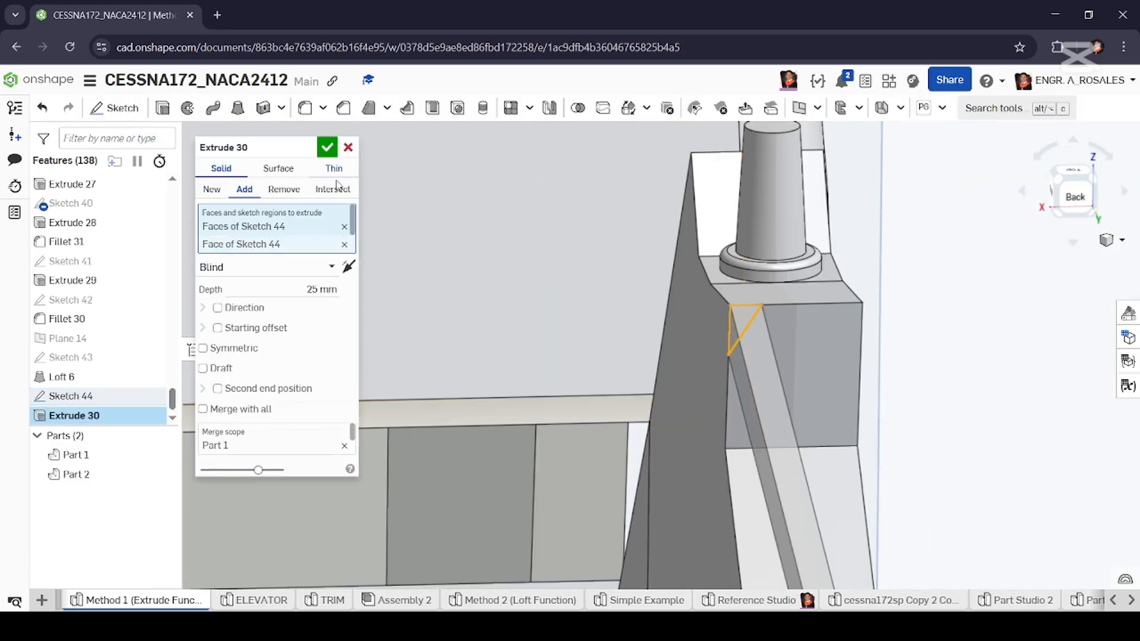
{"action": "left_click", "coordinate": [284, 189]}
{"action": "right_click_drag", "start_coordinate": [688, 301], "coordinate": [653, 318]}
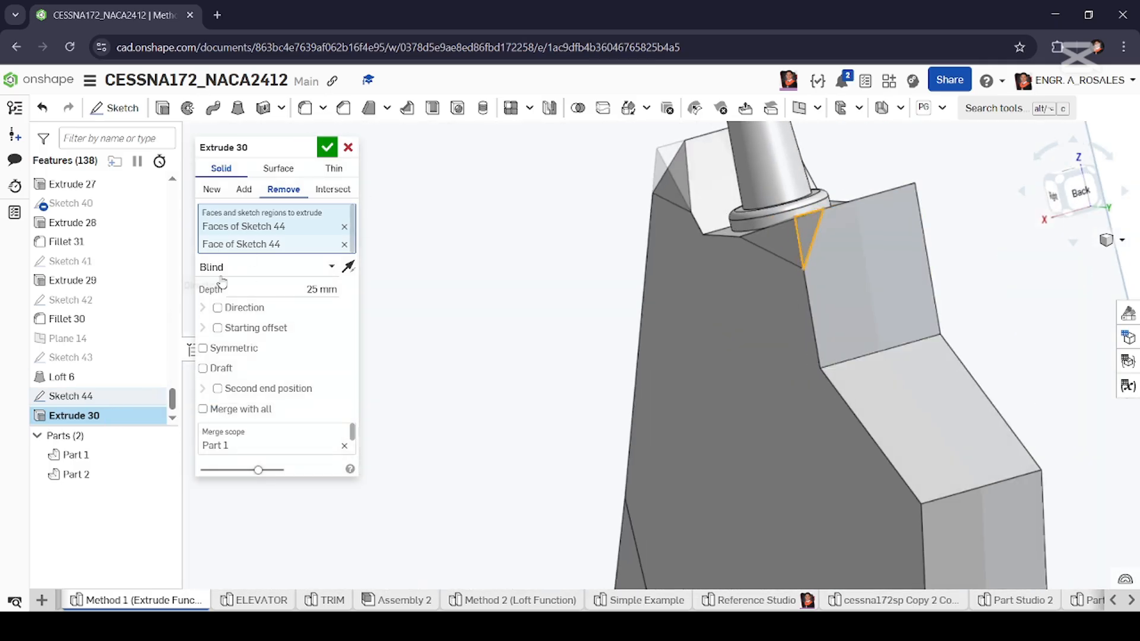
{"action": "left_click", "coordinate": [344, 244]}
{"action": "left_click", "coordinate": [345, 228]}
{"action": "left_click", "coordinate": [89, 396]}
{"action": "left_click", "coordinate": [327, 148]}
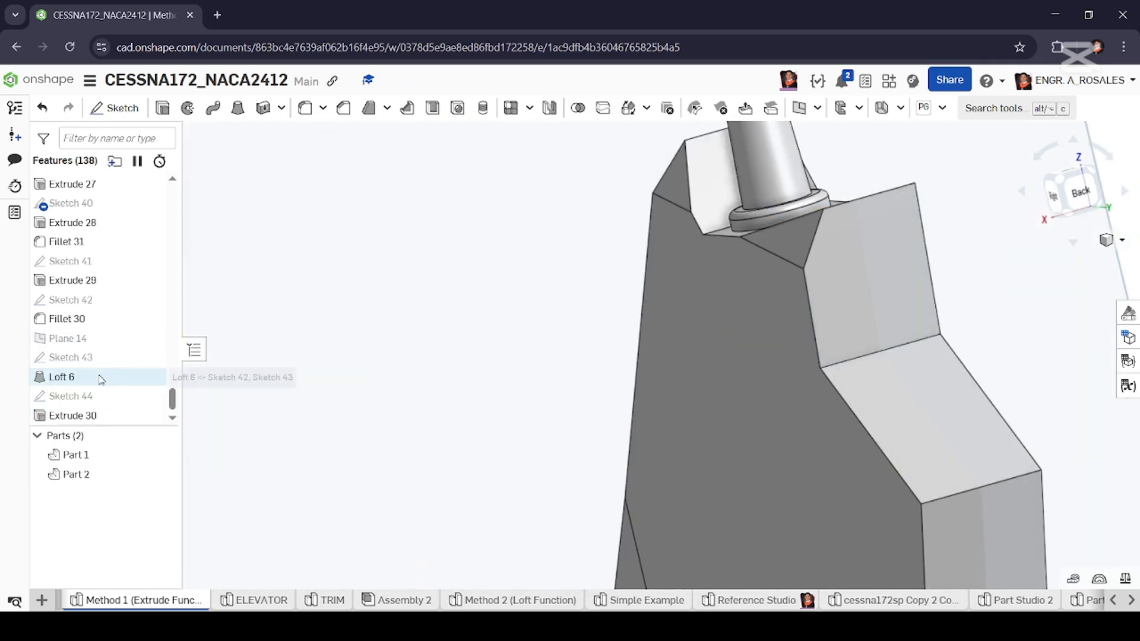
Edit Sketch 44 to add a short vertical centre line and mirror the slanted line across it.
{"action": "double_click", "coordinate": [98, 397]}
{"action": "key", "text": "n"}
{"action": "scroll", "coordinate": [749, 173], "scroll_direction": "up", "scroll_amount": 5}
{"action": "left_click", "coordinate": [150, 109]}
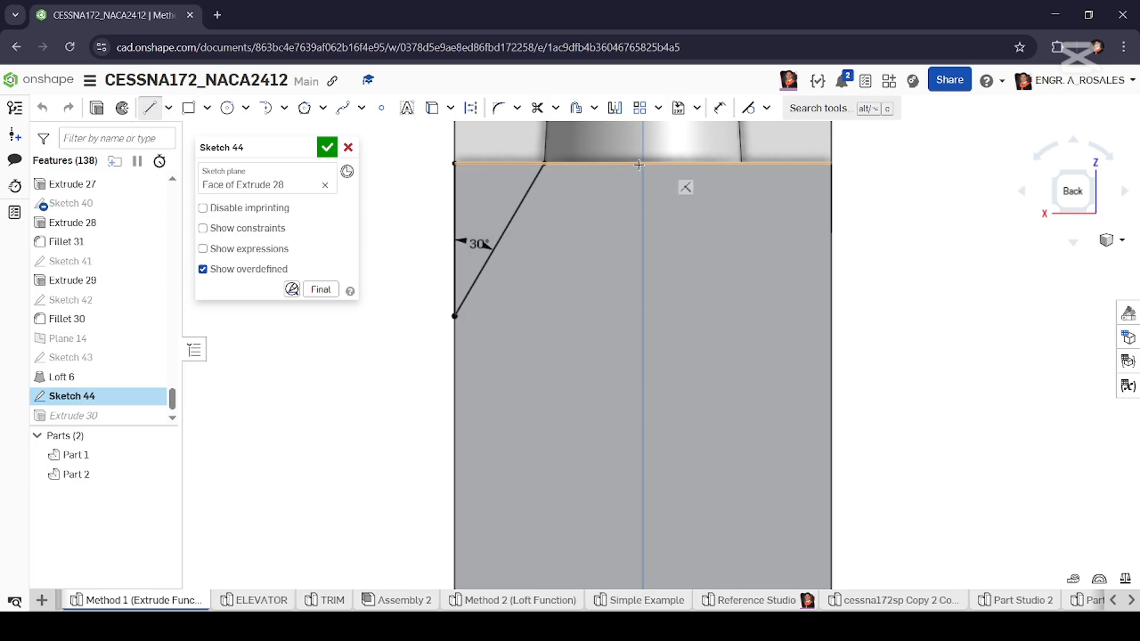
{"action": "left_click", "coordinate": [643, 186]}
{"action": "left_click", "coordinate": [615, 108]}
{"action": "left_click", "coordinate": [643, 175]}
{"action": "left_click", "coordinate": [510, 222]}
{"action": "left_click", "coordinate": [327, 148]}
Edit Sketch 44 to close the mirrored triangle at the fin tip's opposite upper corner with straight lines, and accept the sketch.
{"action": "scroll", "coordinate": [588, 282], "scroll_direction": "down", "scroll_amount": 5}
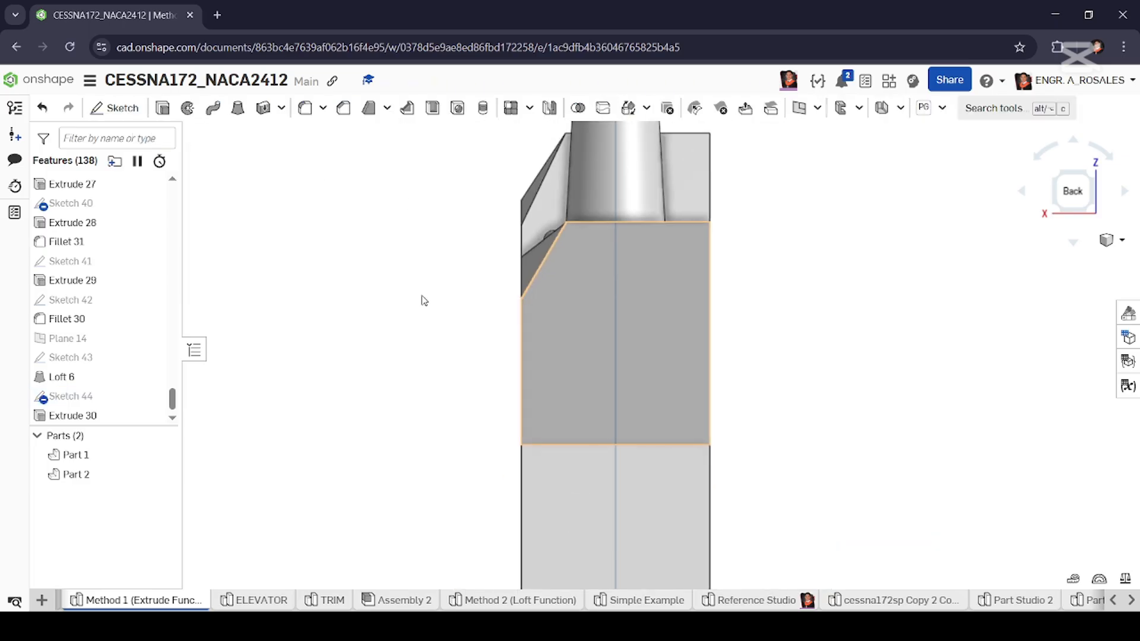
{"action": "double_click", "coordinate": [77, 397]}
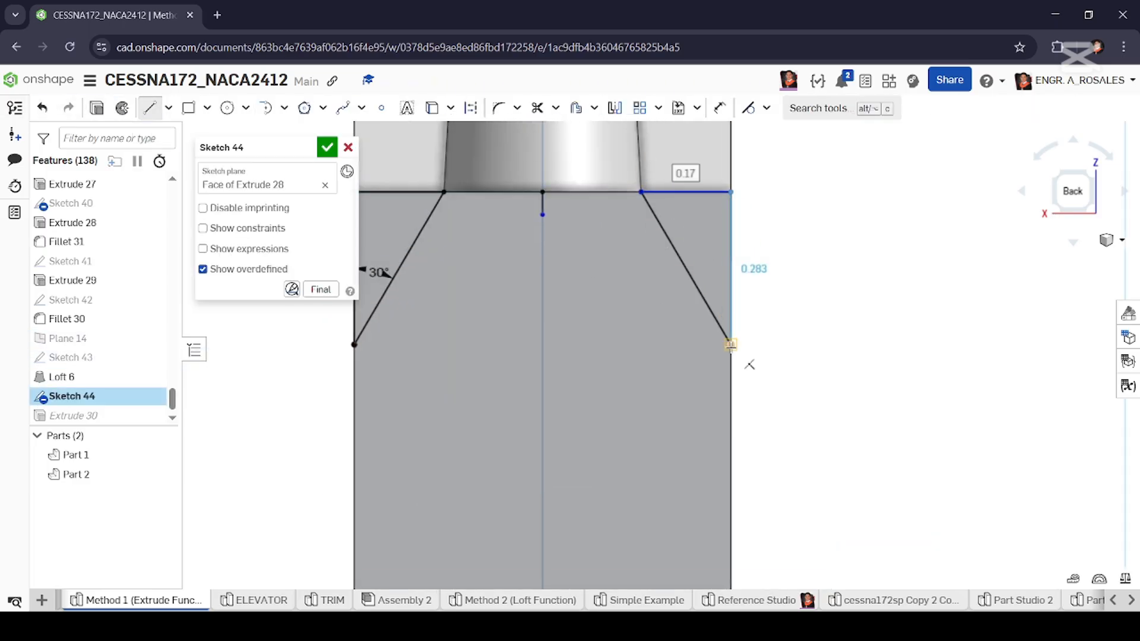
{"action": "left_click", "coordinate": [731, 346]}
{"action": "left_click", "coordinate": [327, 147]}
Examine the bevelled corners on both sides of the fin tip around the round post.
{"action": "scroll", "coordinate": [598, 249], "scroll_direction": "down", "scroll_amount": 5}
{"action": "mouse_move", "coordinate": [606, 252]}
{"action": "right_mouse_down"}
{"action": "mouse_move", "coordinate": [586, 326]}
{"action": "mouse_move", "coordinate": [601, 306]}
{"action": "mouse_move", "coordinate": [675, 316]}
{"action": "mouse_move", "coordinate": [623, 375]}
{"action": "mouse_move", "coordinate": [598, 350]}
{"action": "right_mouse_up"}
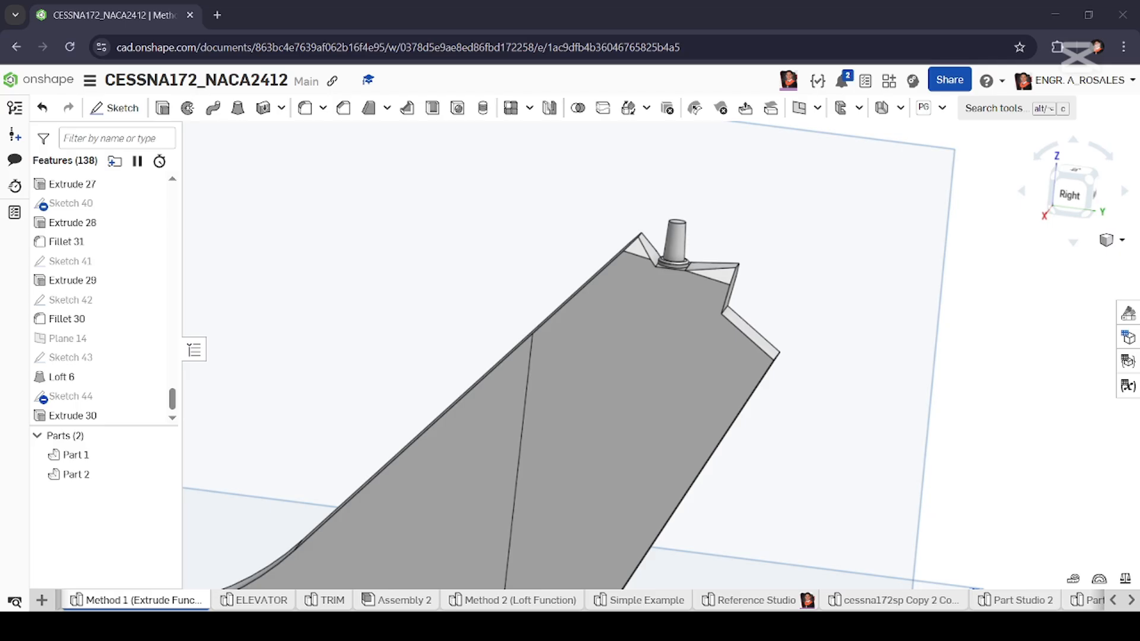
{"action": "scroll", "coordinate": [718, 333], "scroll_direction": "up", "scroll_amount": 5}
{"action": "right_click_drag", "start_coordinate": [718, 300], "coordinate": [659, 313]}
{"action": "scroll", "coordinate": [751, 316], "scroll_direction": "up", "scroll_amount": 2}
{"action": "mouse_move", "coordinate": [766, 315]}
{"action": "right_mouse_down"}
{"action": "mouse_move", "coordinate": [738, 317]}
{"action": "mouse_move", "coordinate": [797, 297]}
{"action": "right_mouse_up"}
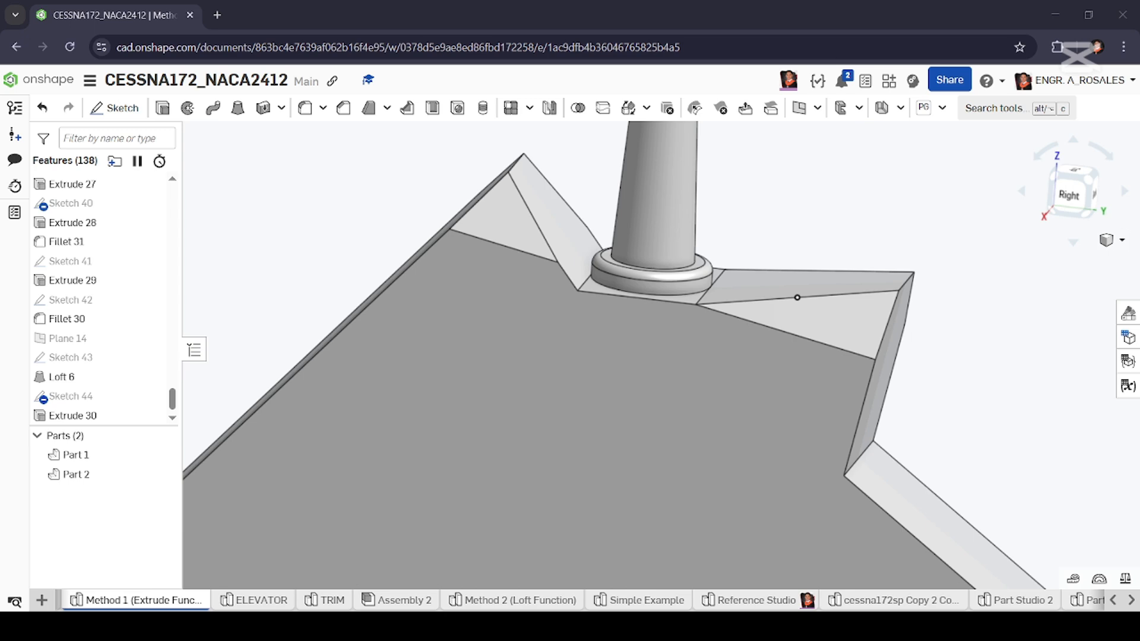
{"action": "scroll", "coordinate": [684, 304], "scroll_direction": "up", "scroll_amount": 3}
{"action": "right_click_drag", "start_coordinate": [685, 304], "coordinate": [580, 390]}
{"action": "scroll", "coordinate": [577, 392], "scroll_direction": "down", "scroll_amount": 6}
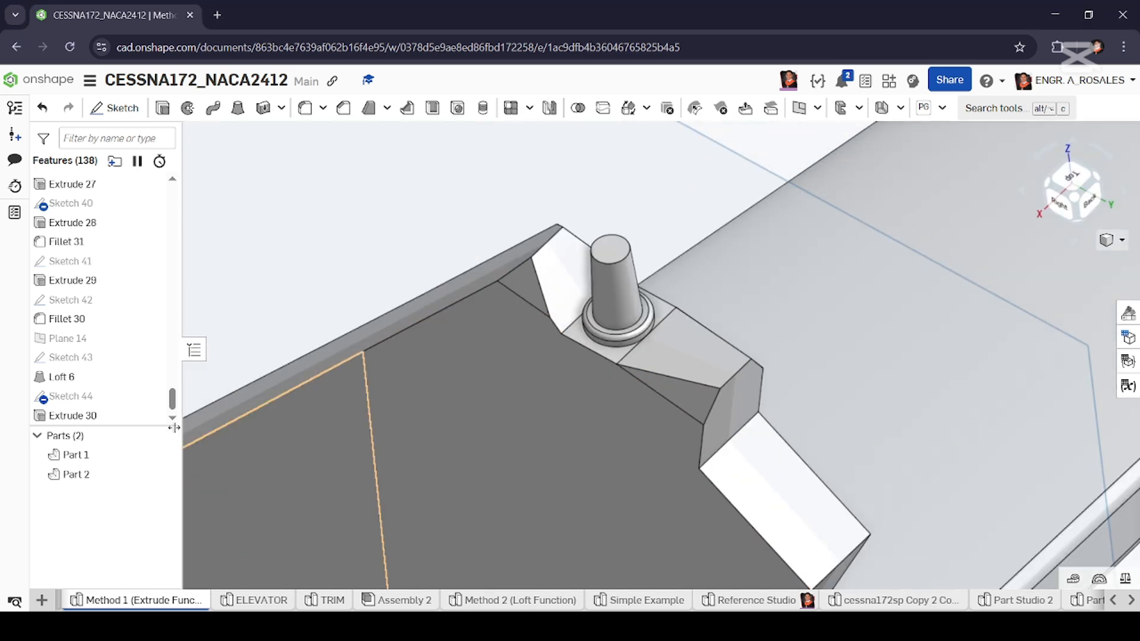
{"action": "right_click", "coordinate": [111, 416]}
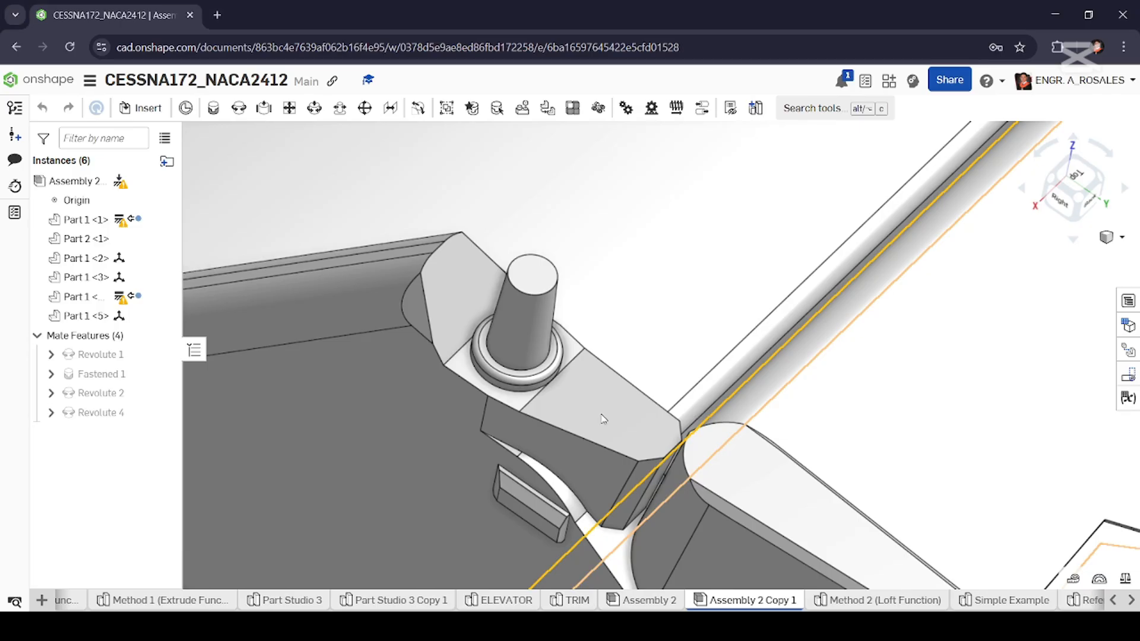
Examine the finished fin tip beside the post and its fit with the neighbouring part in Assembly 2 Copy 1.
{"action": "left_click", "coordinate": [554, 408]}
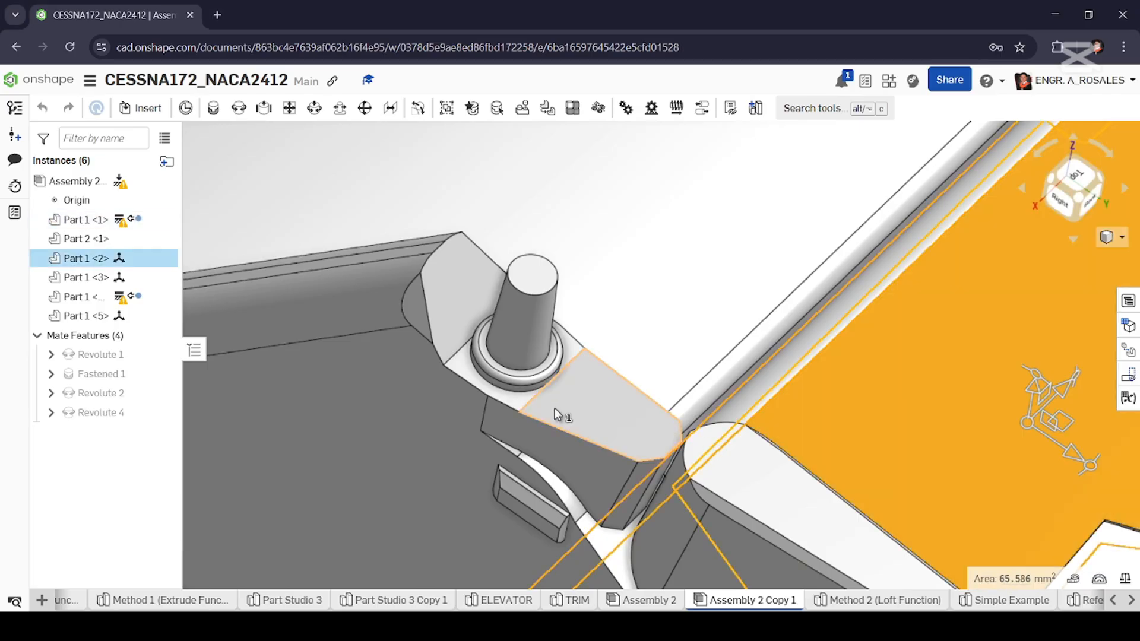
{"action": "scroll", "coordinate": [483, 383], "scroll_direction": "down", "scroll_amount": 5}
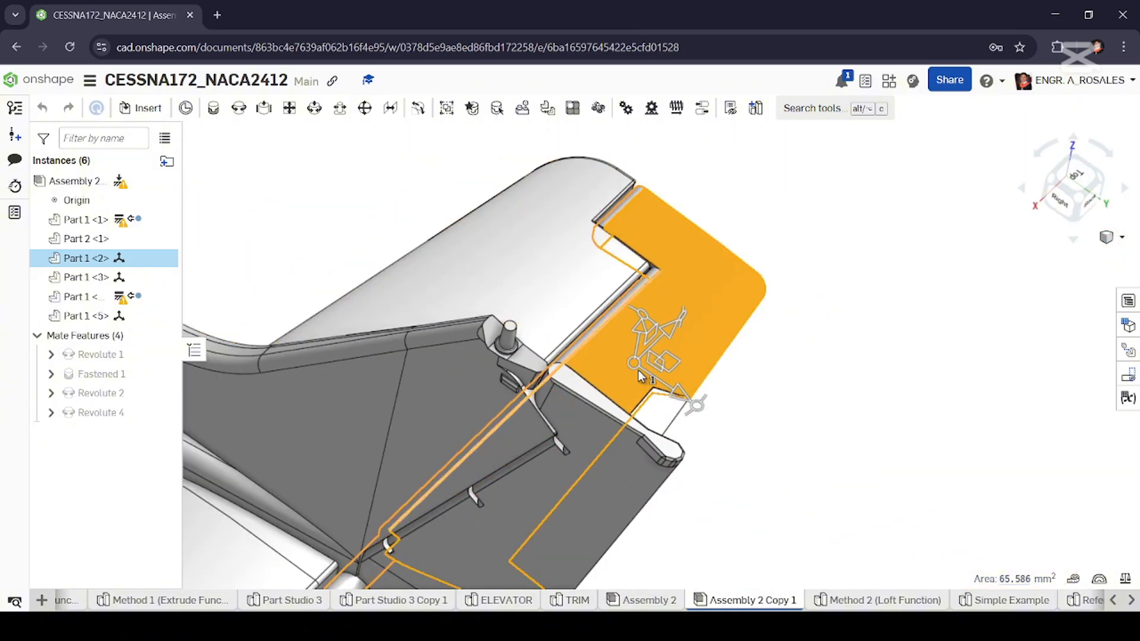
{"action": "left_click", "coordinate": [936, 379]}
{"action": "right_click_drag", "start_coordinate": [416, 471], "coordinate": [453, 336]}
{"action": "scroll", "coordinate": [436, 321], "scroll_direction": "up", "scroll_amount": 6}
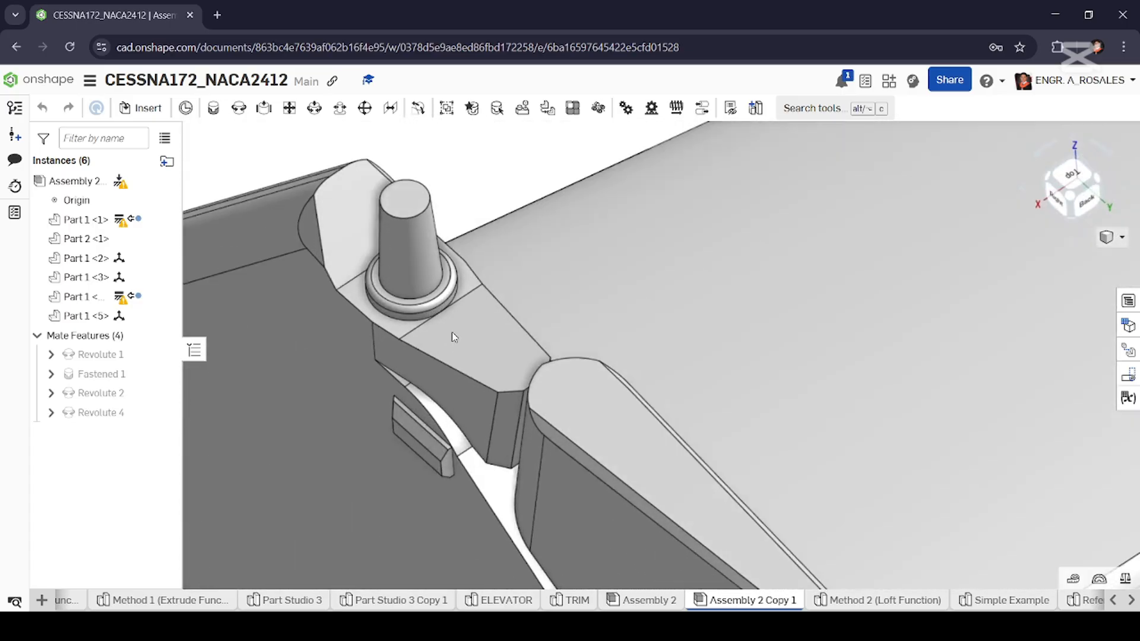
Switch to the Method 1 part studio and hide all planes around the complete aircraft model.
{"action": "left_click", "coordinate": [191, 601]}
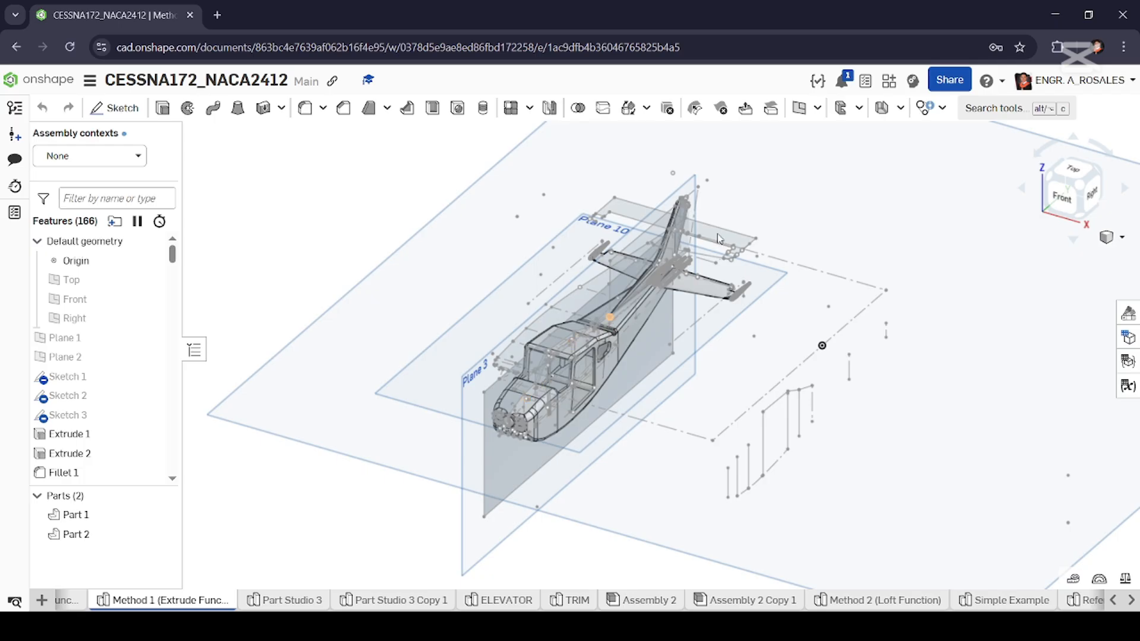
{"action": "scroll", "coordinate": [689, 212], "scroll_direction": "up", "scroll_amount": 3}
{"action": "scroll", "coordinate": [280, 333], "scroll_direction": "up", "scroll_amount": 3}
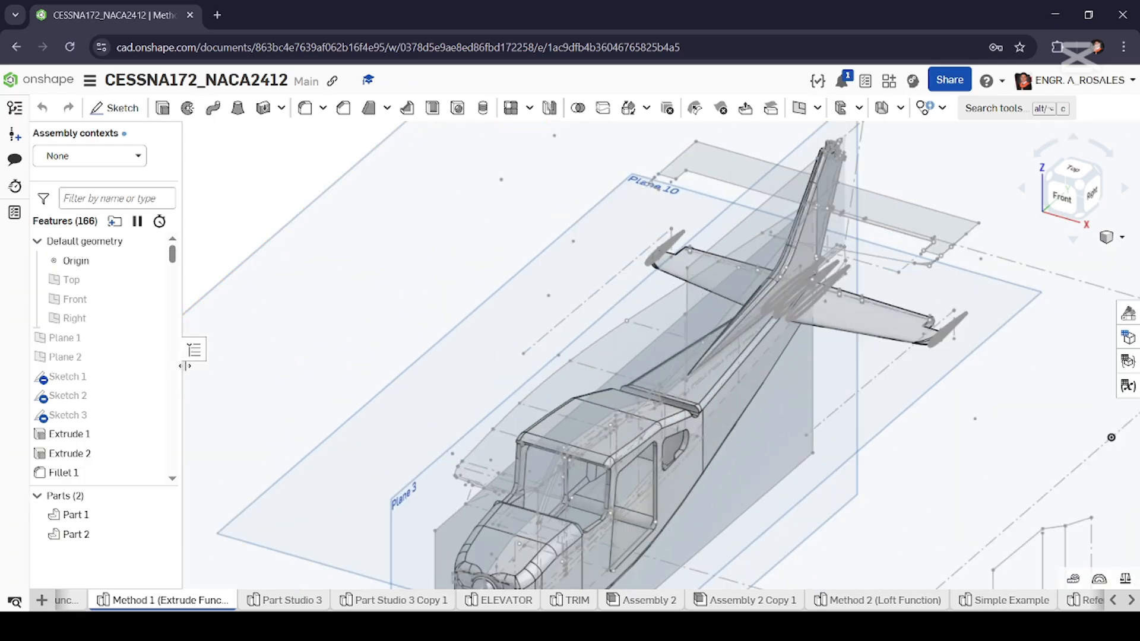
{"action": "right_click", "coordinate": [901, 287]}
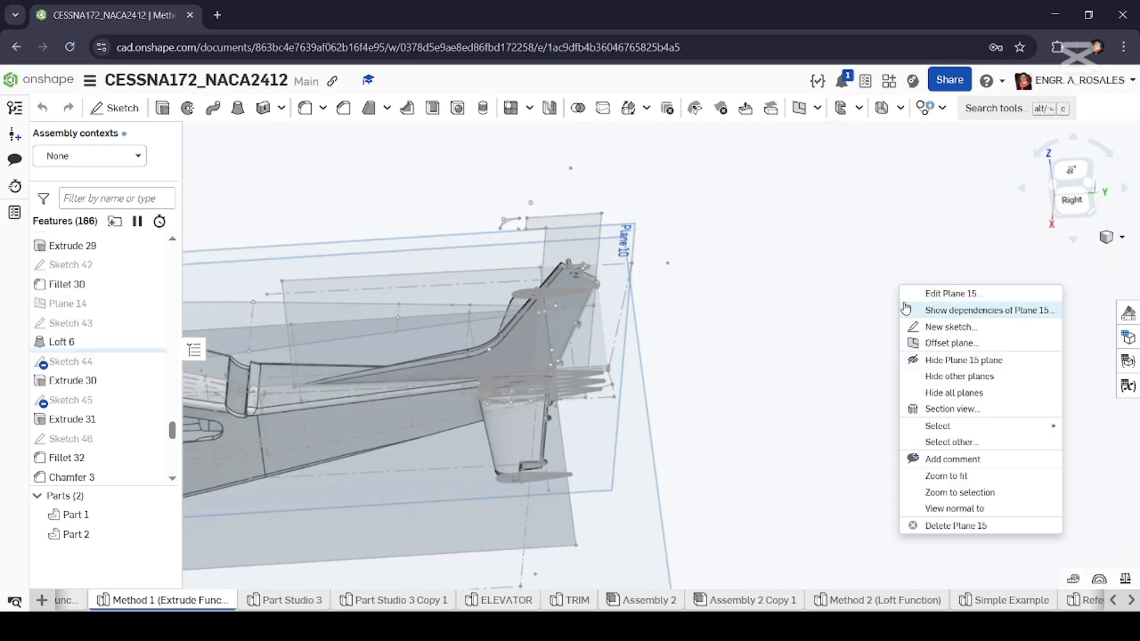
{"action": "left_click", "coordinate": [918, 393]}
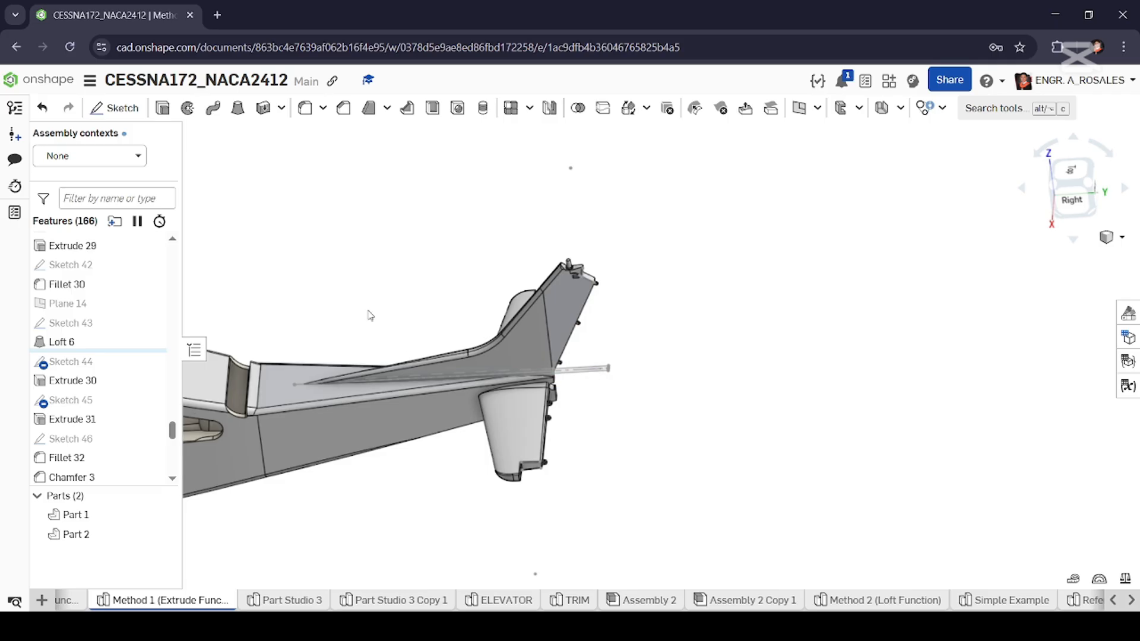
Identify which features formed the tapered block behind the post by selecting its side face, top face and upper edge.
{"action": "scroll", "coordinate": [130, 380], "scroll_direction": "down", "scroll_amount": 5}
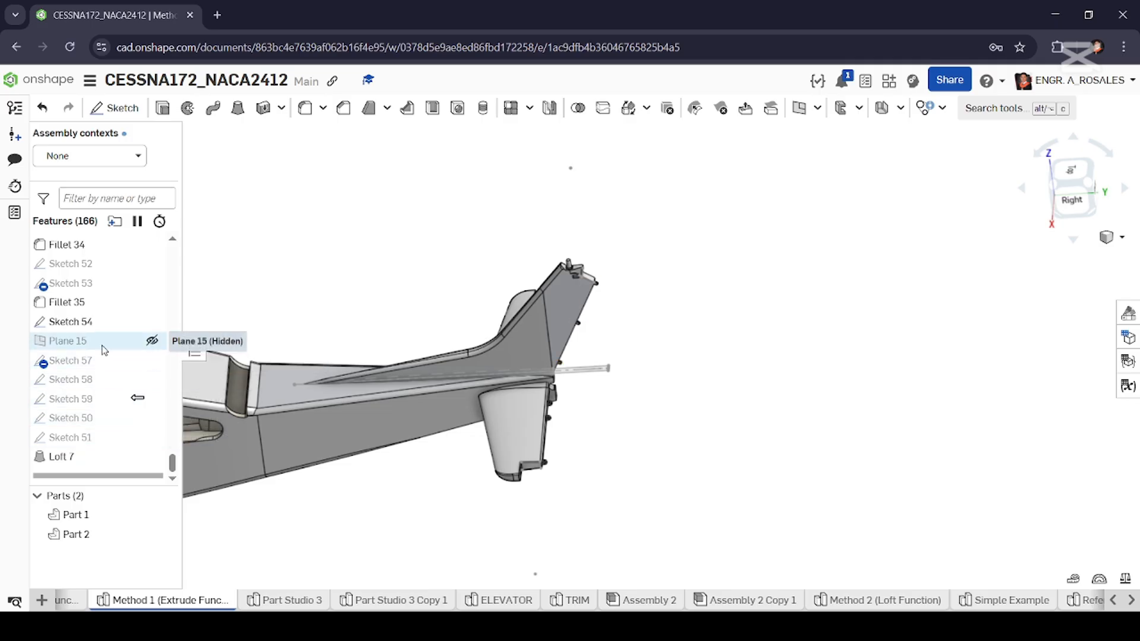
{"action": "scroll", "coordinate": [570, 273], "scroll_direction": "up", "scroll_amount": 8}
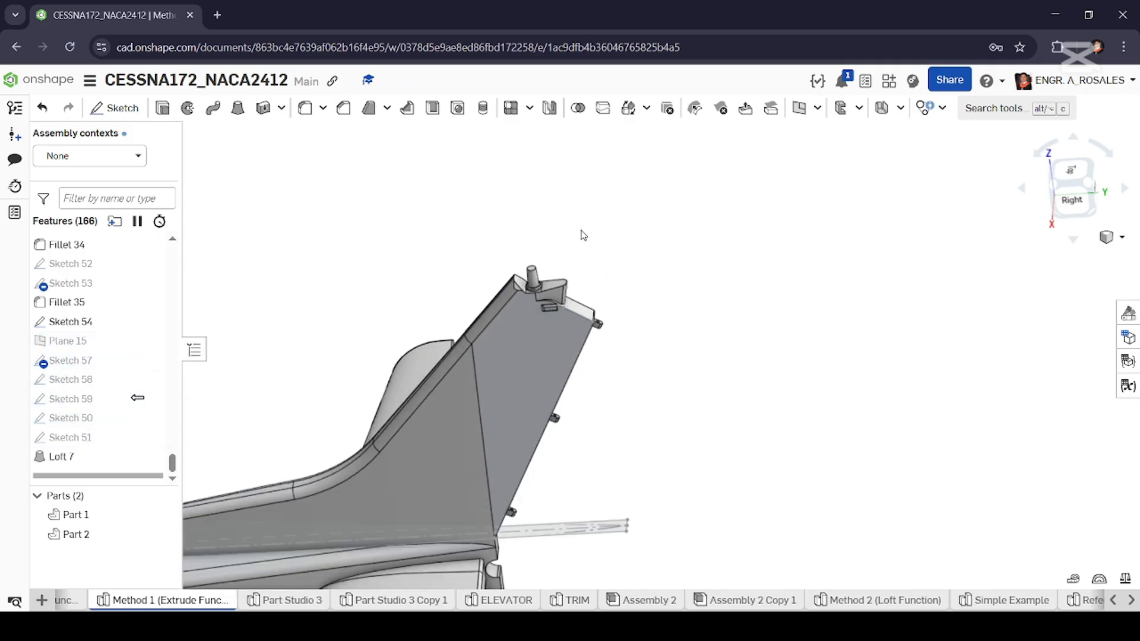
{"action": "left_click", "coordinate": [561, 309]}
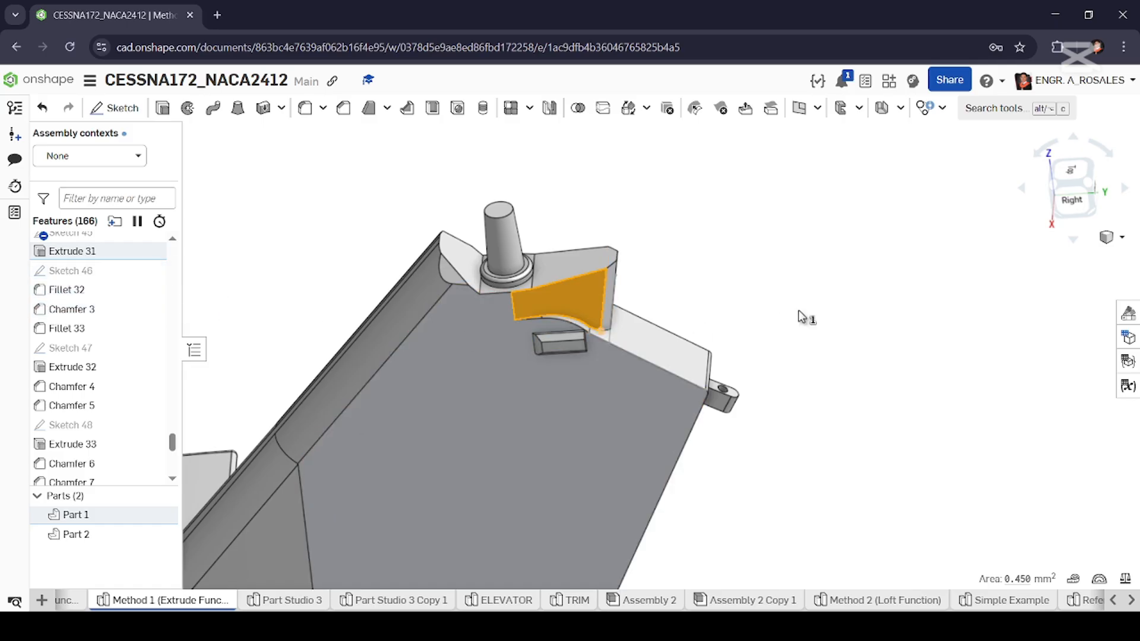
{"action": "left_click", "coordinate": [646, 273]}
{"action": "right_click_drag", "start_coordinate": [646, 273], "coordinate": [652, 299]}
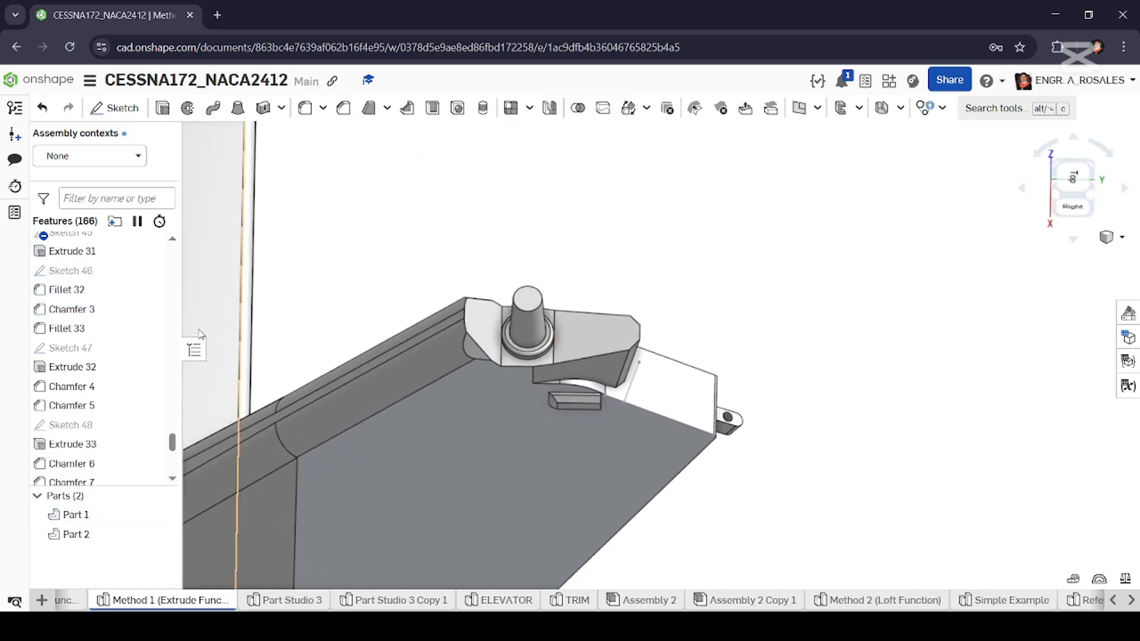
{"action": "left_click", "coordinate": [615, 331]}
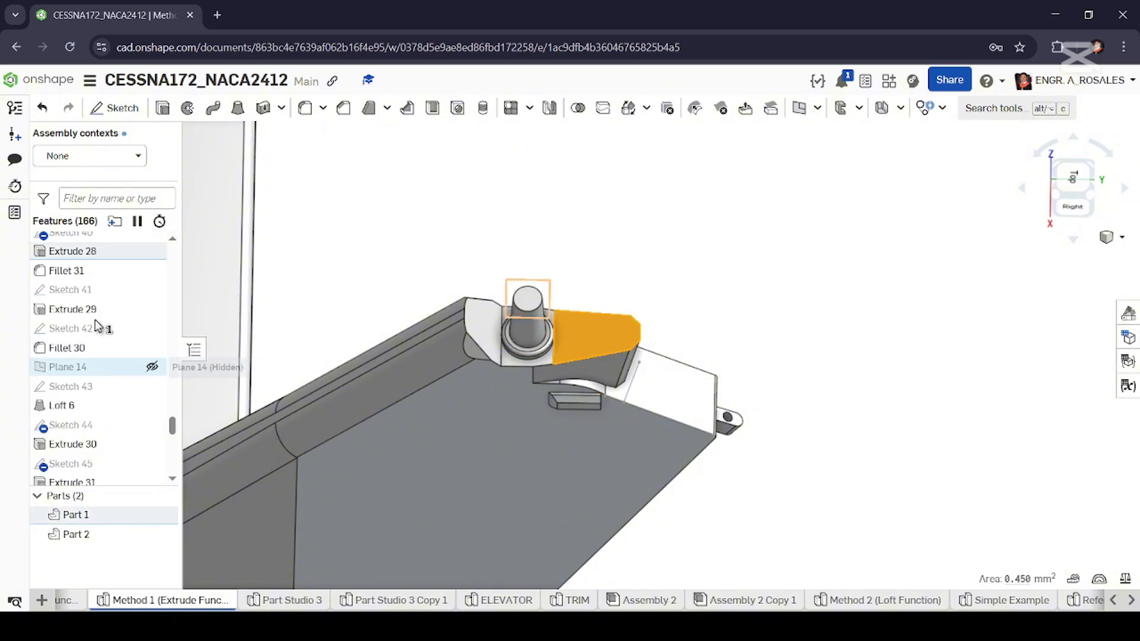
{"action": "scroll", "coordinate": [93, 257], "scroll_direction": "up", "scroll_amount": 2}
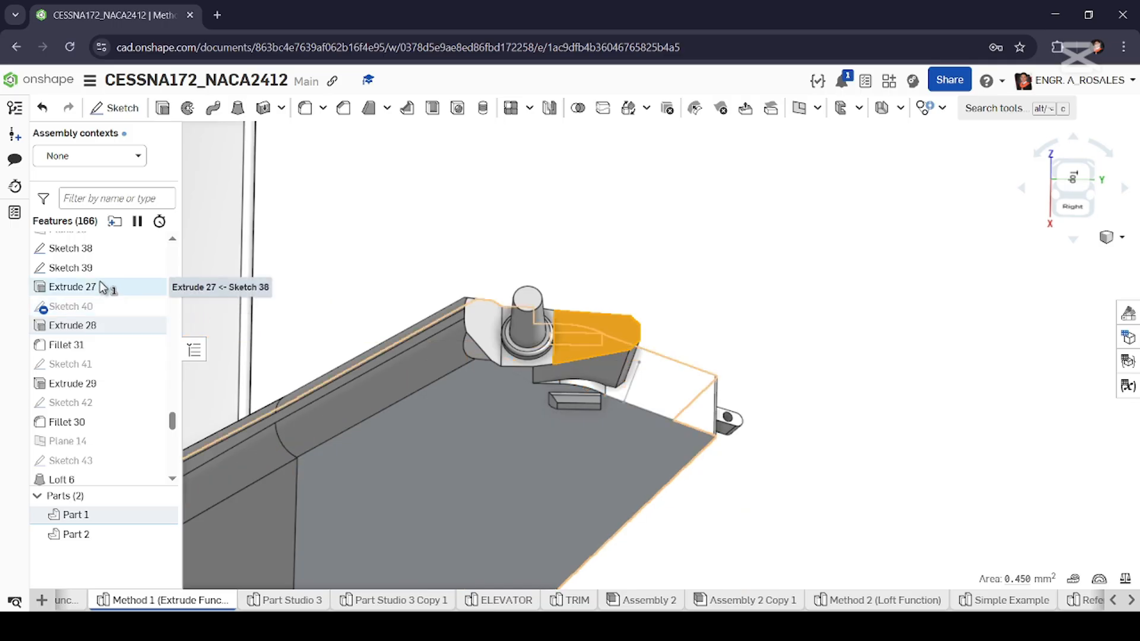
{"action": "left_click", "coordinate": [782, 273]}
{"action": "scroll", "coordinate": [569, 308], "scroll_direction": "up", "scroll_amount": 5}
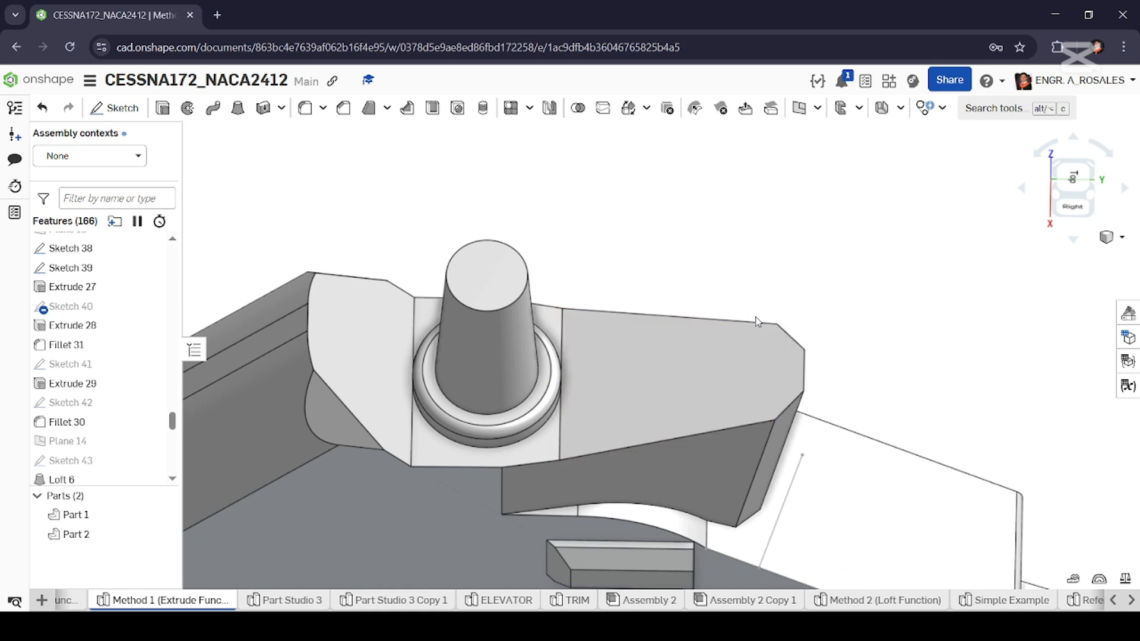
{"action": "left_click", "coordinate": [749, 321]}
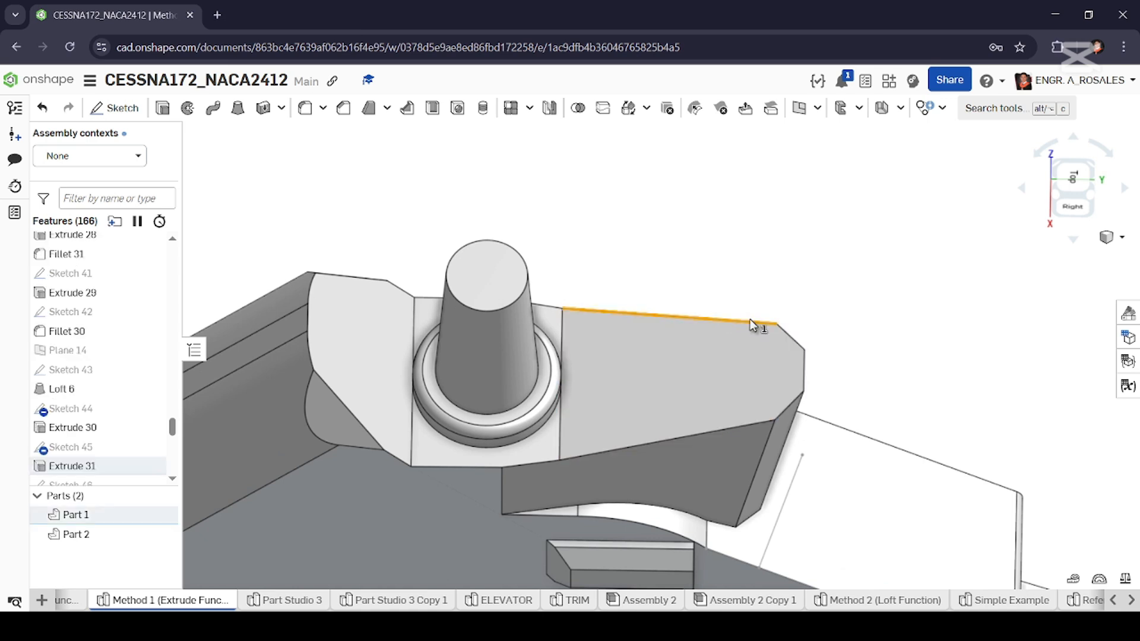
Open Sketch 45 for editing and view its profile around the post squarely from above.
{"action": "double_click", "coordinate": [60, 448]}
{"action": "mouse_move", "coordinate": [622, 292]}
{"action": "right_mouse_down"}
{"action": "mouse_move", "coordinate": [766, 219]}
{"action": "mouse_move", "coordinate": [815, 277]}
{"action": "mouse_move", "coordinate": [837, 256]}
{"action": "mouse_move", "coordinate": [772, 248]}
{"action": "mouse_move", "coordinate": [789, 291]}
{"action": "mouse_move", "coordinate": [807, 278]}
{"action": "right_mouse_up"}
{"action": "scroll", "coordinate": [732, 387], "scroll_direction": "up", "scroll_amount": 1}
{"action": "scroll", "coordinate": [652, 312], "scroll_direction": "down", "scroll_amount": 2}
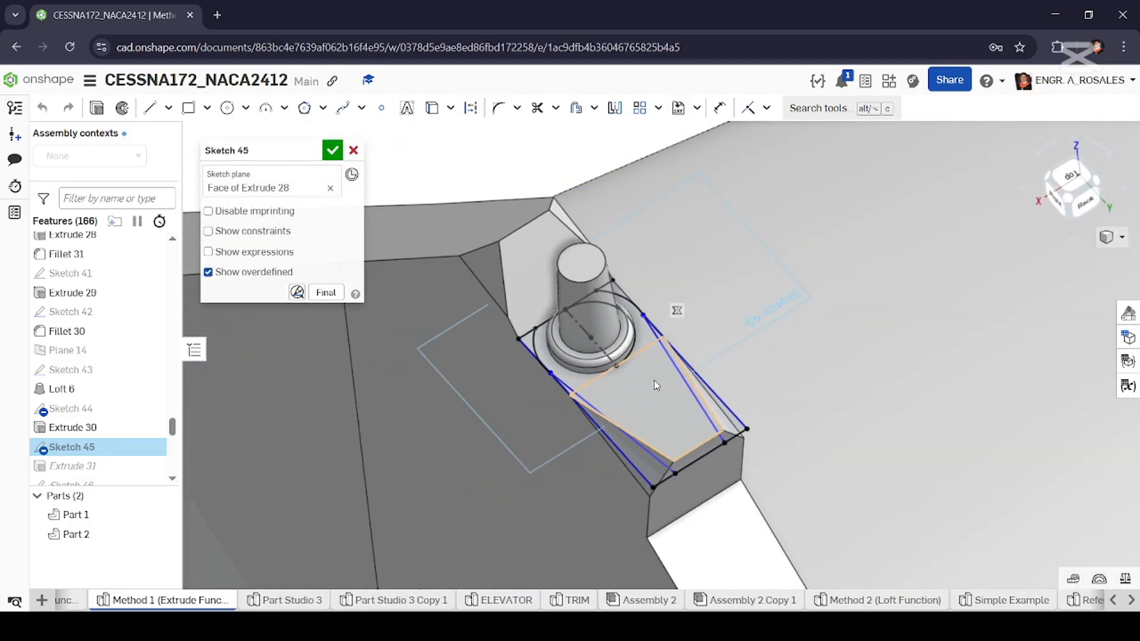
{"action": "scroll", "coordinate": [666, 415], "scroll_direction": "up", "scroll_amount": 2}
{"action": "left_click", "coordinate": [1068, 188]}
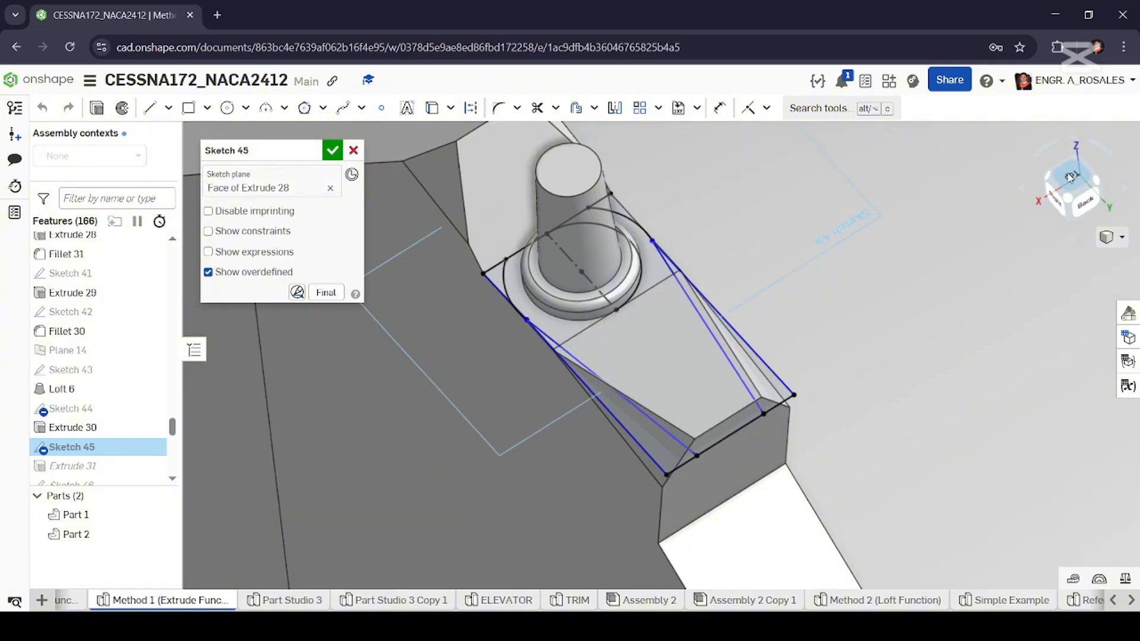
{"action": "scroll", "coordinate": [582, 208], "scroll_direction": "up", "scroll_amount": 5}
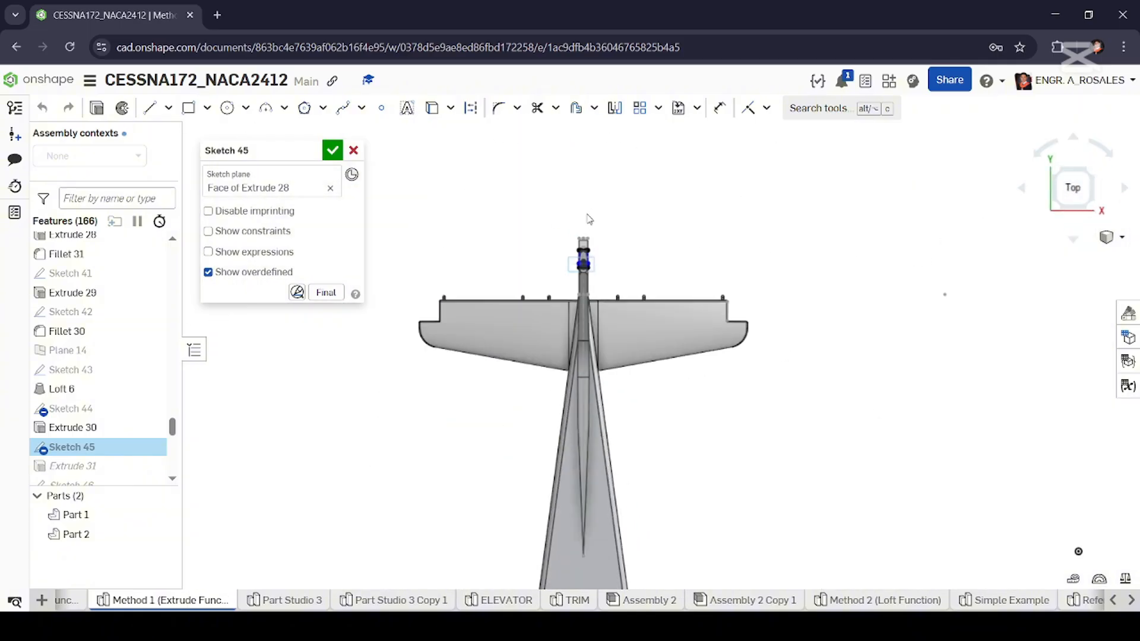
{"action": "scroll", "coordinate": [581, 200], "scroll_direction": "up", "scroll_amount": 5}
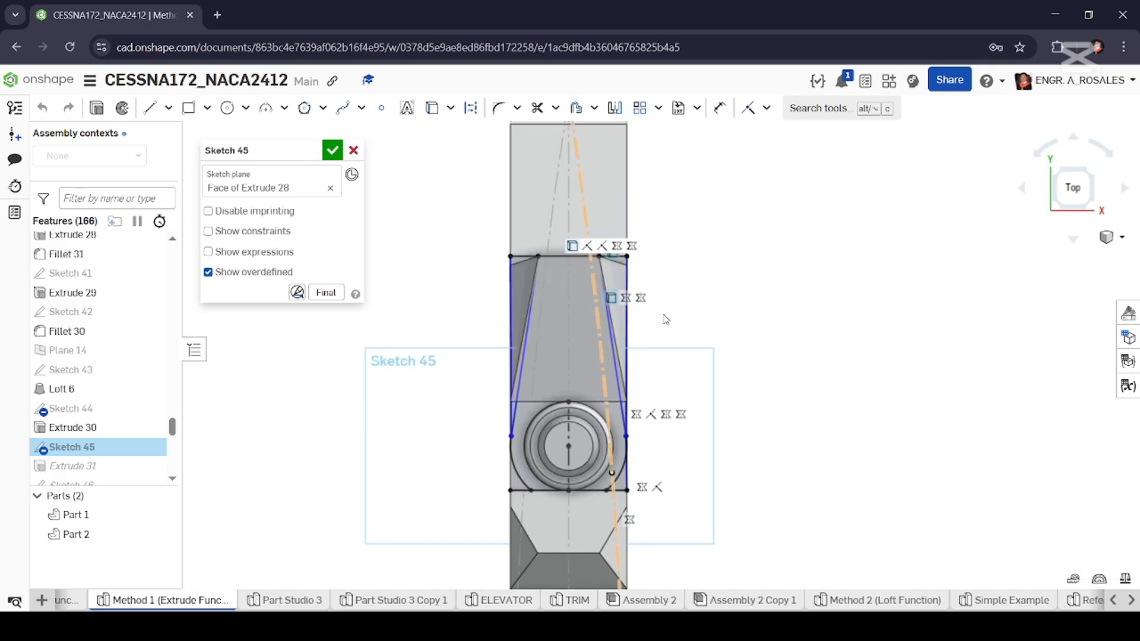
Dimension the vertical distance from the outer corner to the slanted line's lower end, plus the short end edge's width as a driven dimension outside the profile.
{"action": "left_click", "coordinate": [715, 112]}
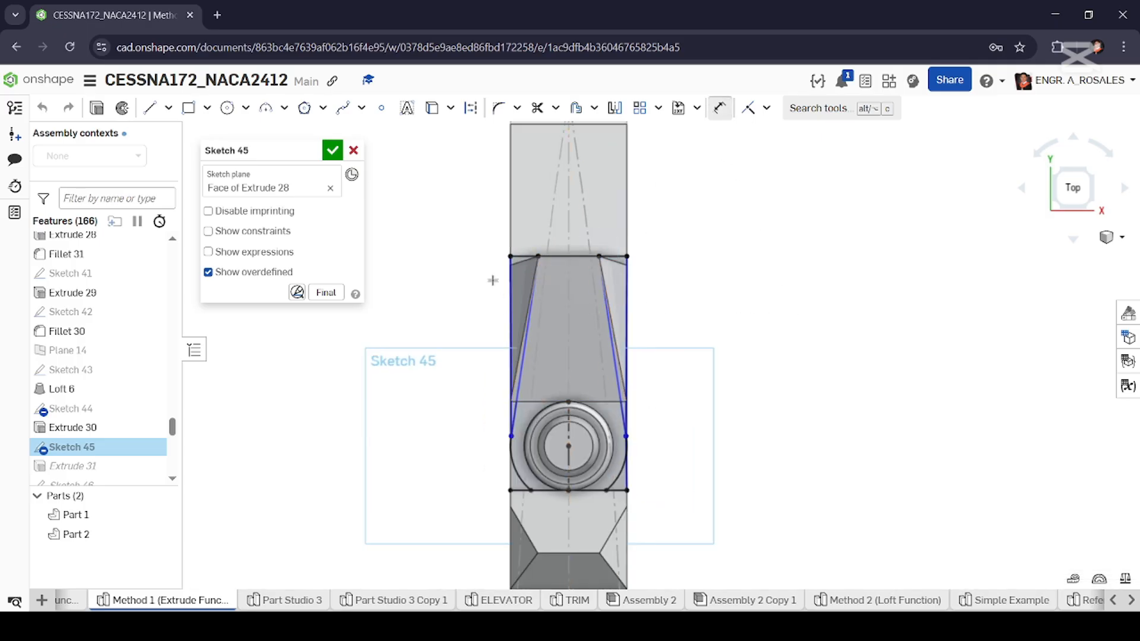
{"action": "left_click", "coordinate": [510, 256]}
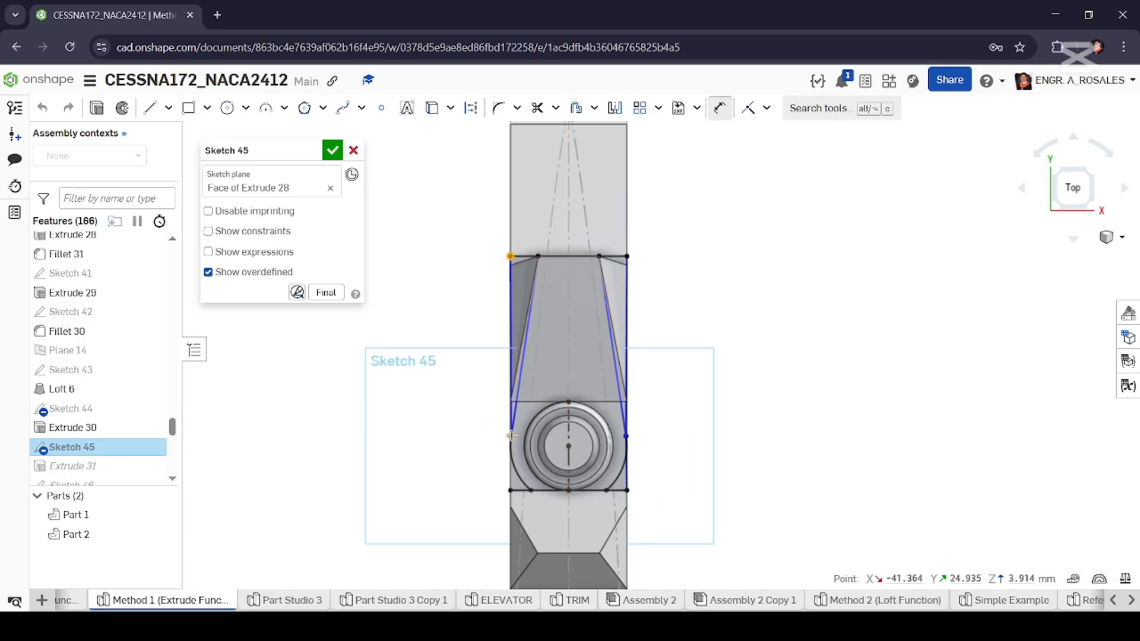
{"action": "left_click", "coordinate": [511, 436]}
{"action": "left_click", "coordinate": [450, 288]}
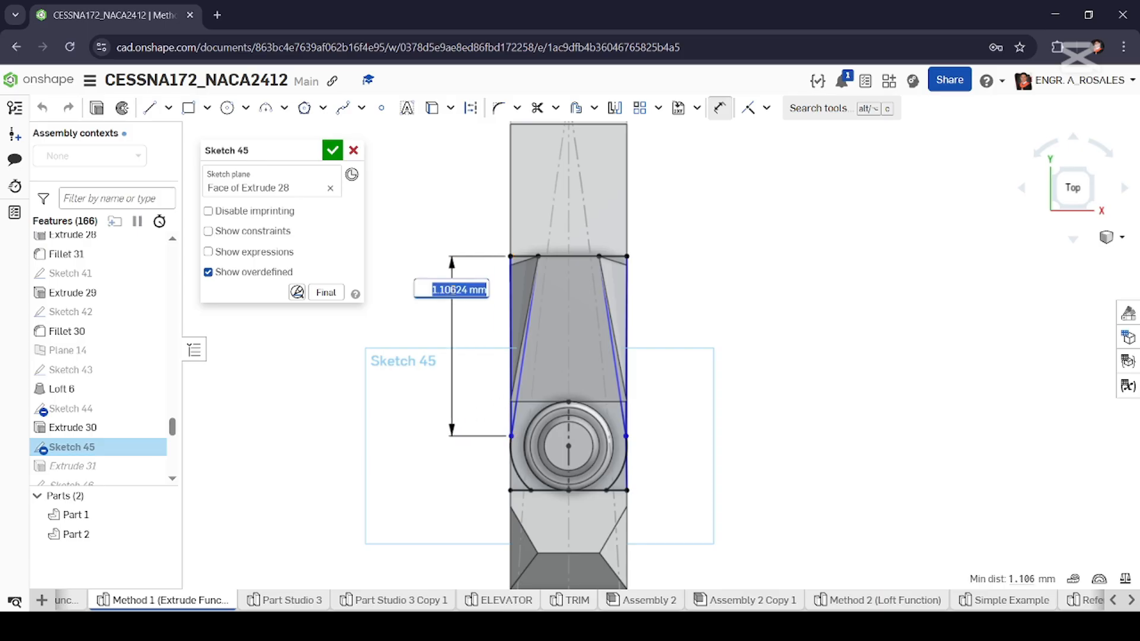
{"action": "key", "text": "Return"}
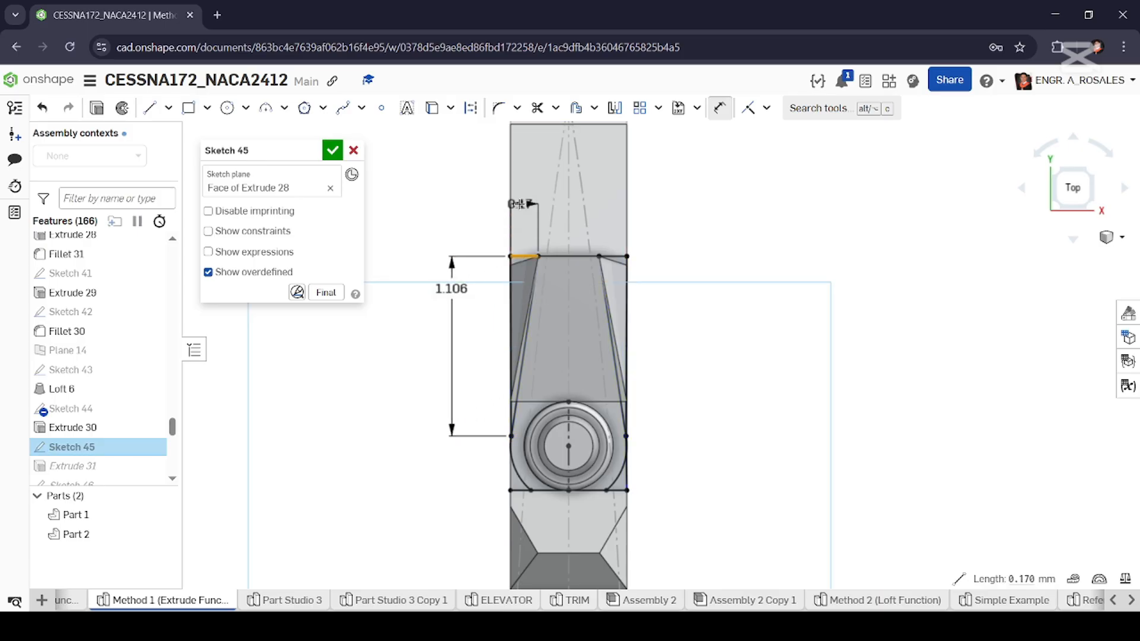
{"action": "key", "text": "Escape"}
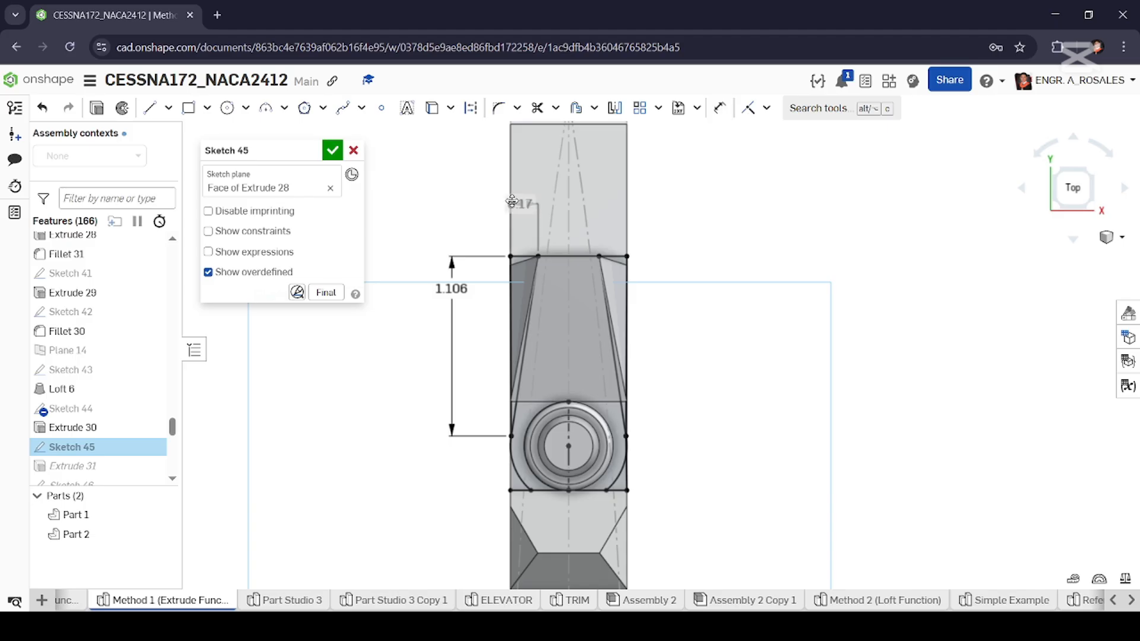
{"action": "left_click_drag", "start_coordinate": [478, 214], "coordinate": [469, 232]}
{"action": "left_click", "coordinate": [531, 300]}
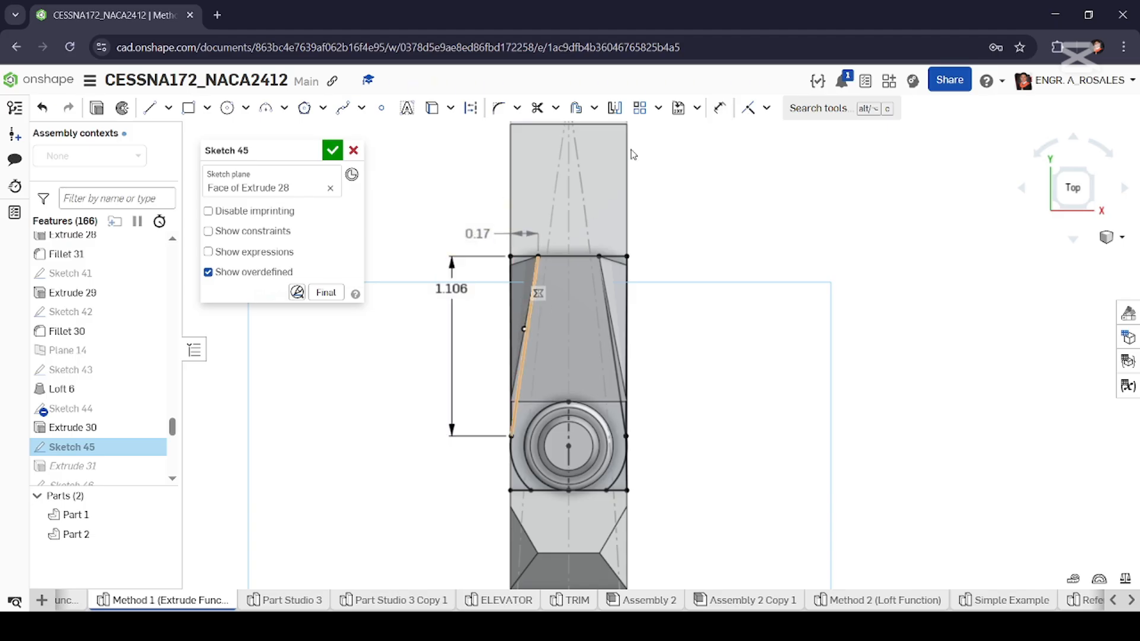
Add a driven angle dimension between the short end edge and the outer side line of the Sketch 45 profile.
{"action": "left_click", "coordinate": [720, 107]}
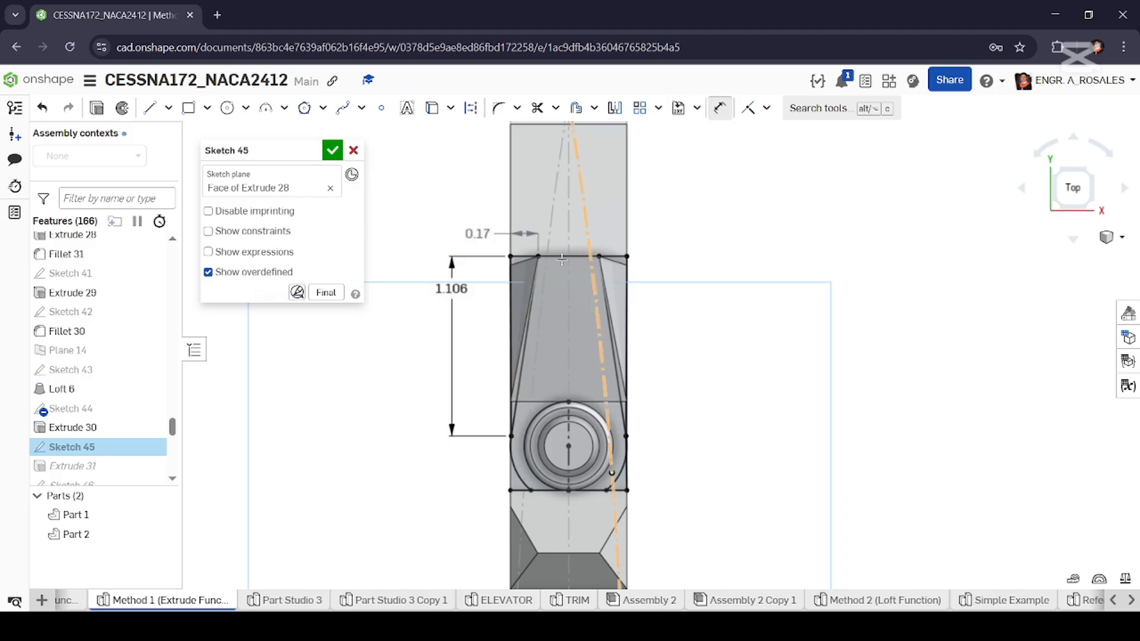
{"action": "left_click", "coordinate": [522, 259]}
{"action": "left_click", "coordinate": [511, 272]}
{"action": "scroll", "coordinate": [516, 269], "scroll_direction": "up", "scroll_amount": 5}
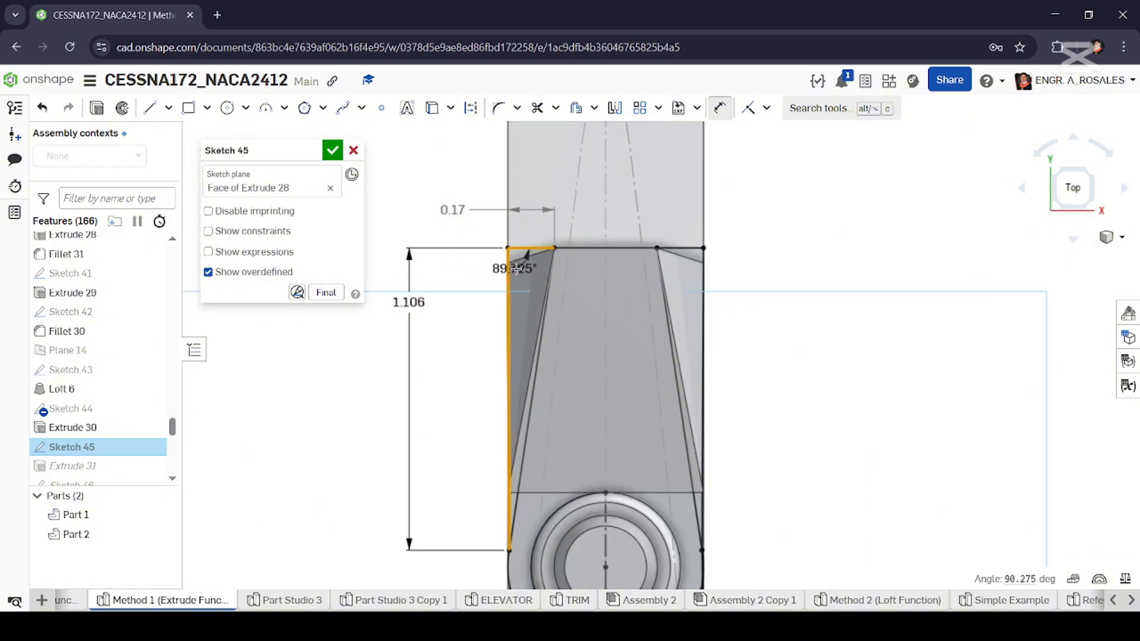
{"action": "left_click", "coordinate": [526, 273]}
{"action": "key", "text": "Return"}
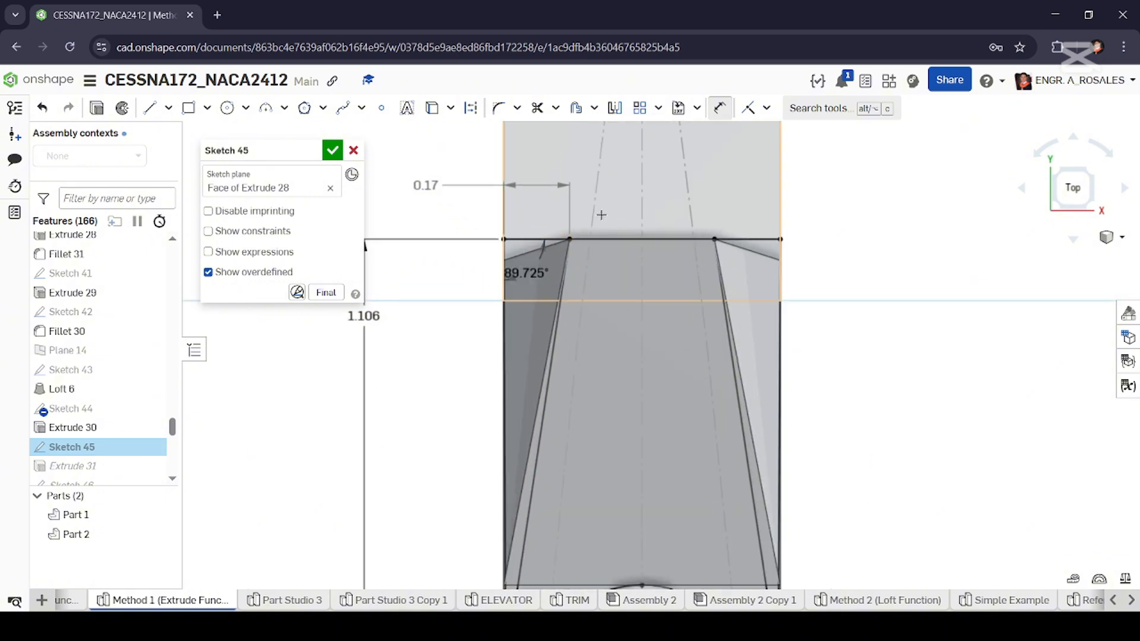
{"action": "scroll", "coordinate": [566, 264], "scroll_direction": "down", "scroll_amount": 2}
{"action": "key", "text": "Escape"}
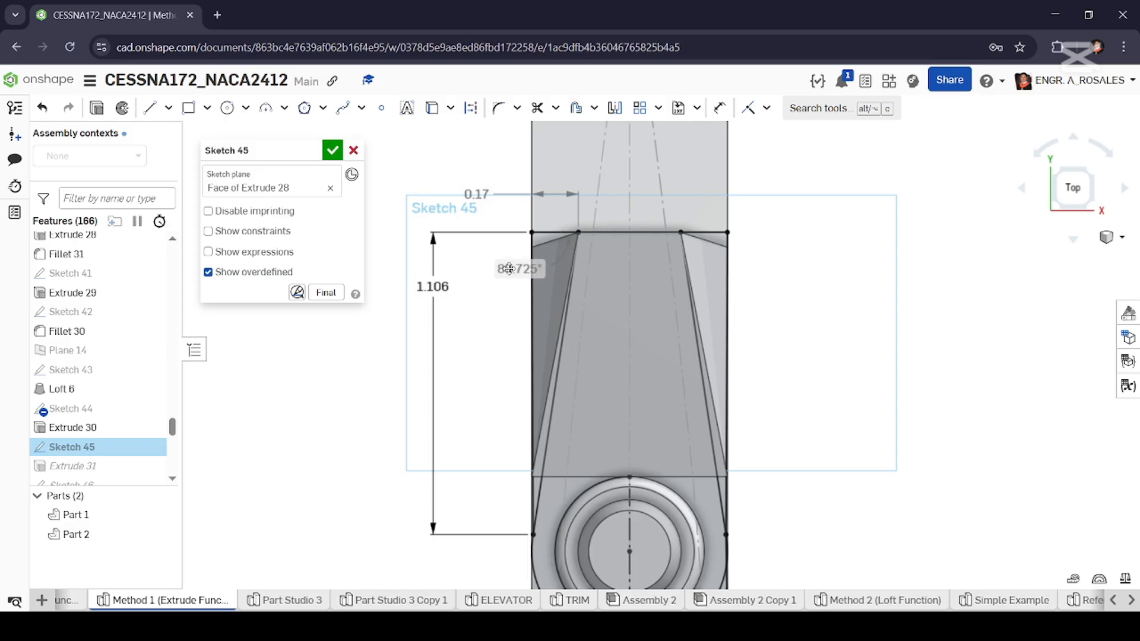
Add driven dimensions for the radius of the arc beside the post and the length of the adjoining half of the Sketch 45 base line.
{"action": "scroll", "coordinate": [490, 321], "scroll_direction": "down", "scroll_amount": 3}
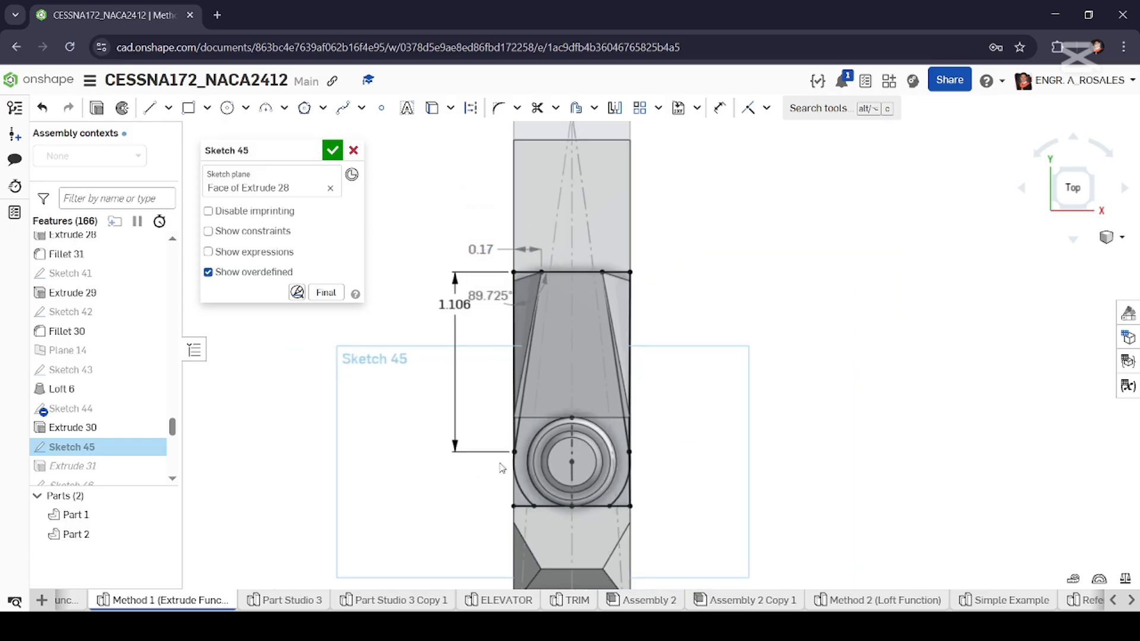
{"action": "scroll", "coordinate": [502, 473], "scroll_direction": "up", "scroll_amount": 3}
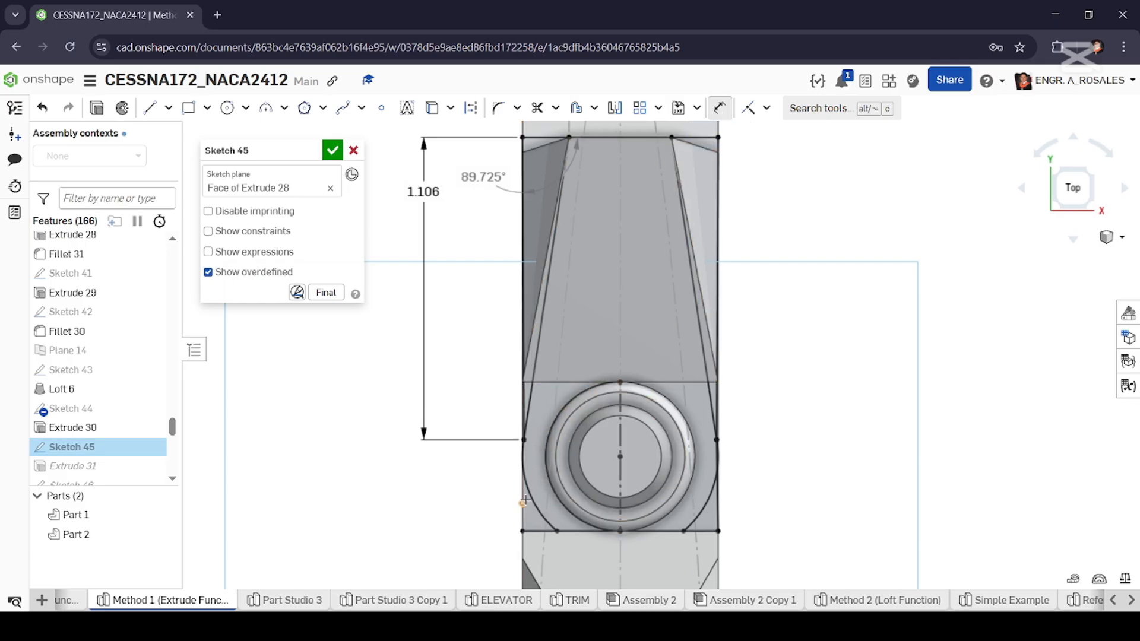
{"action": "left_click", "coordinate": [506, 497]}
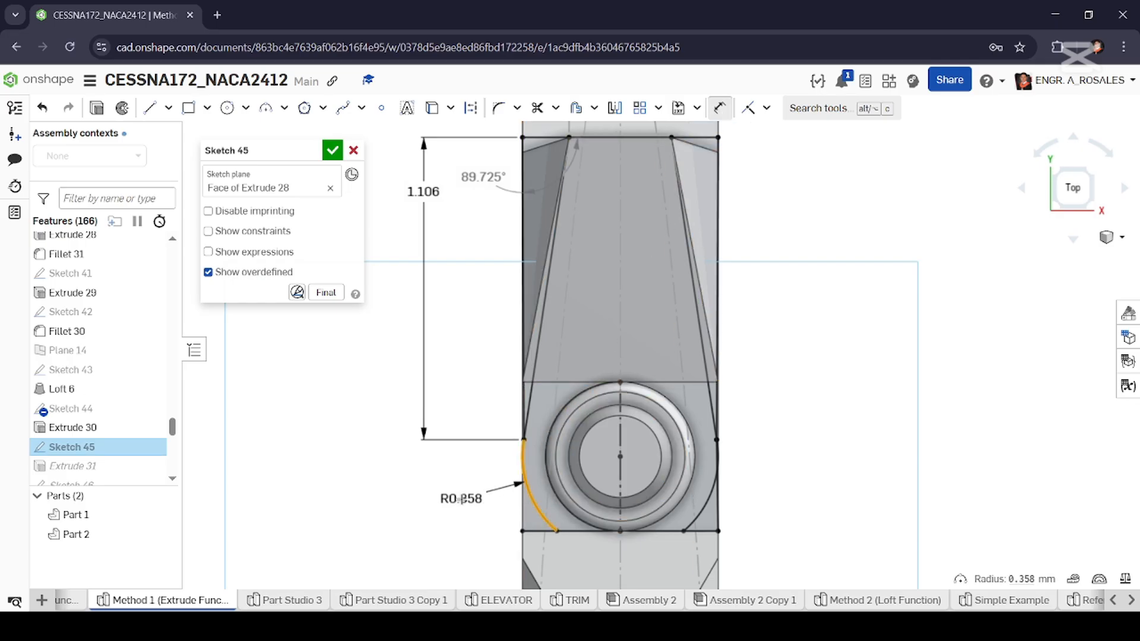
{"action": "left_click", "coordinate": [462, 499]}
{"action": "key", "text": "Return"}
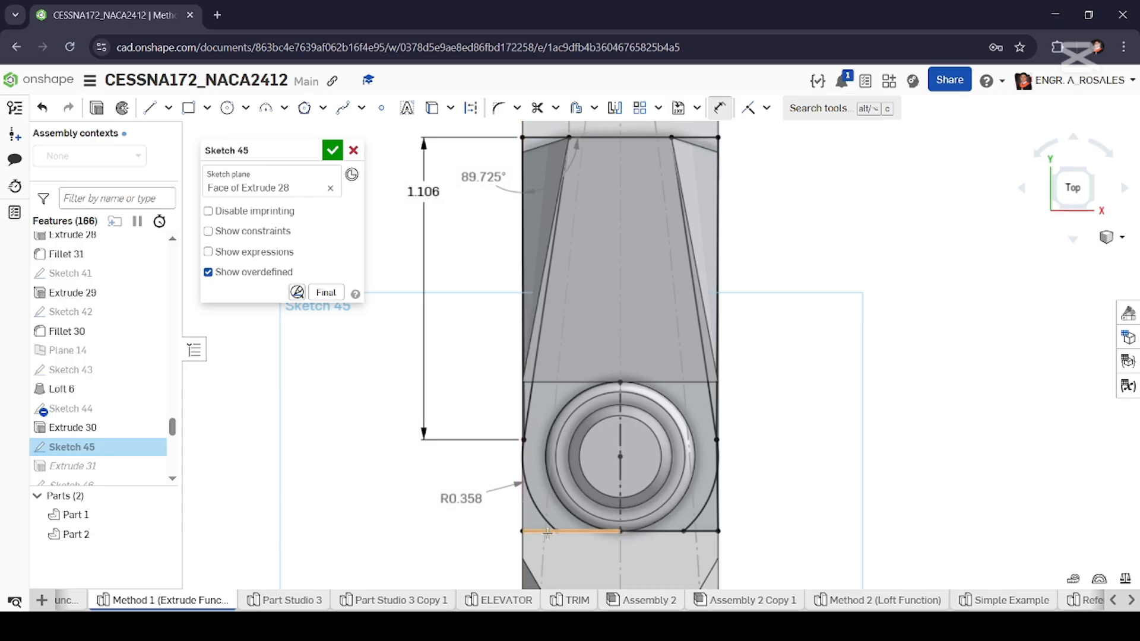
{"action": "left_click", "coordinate": [546, 531]}
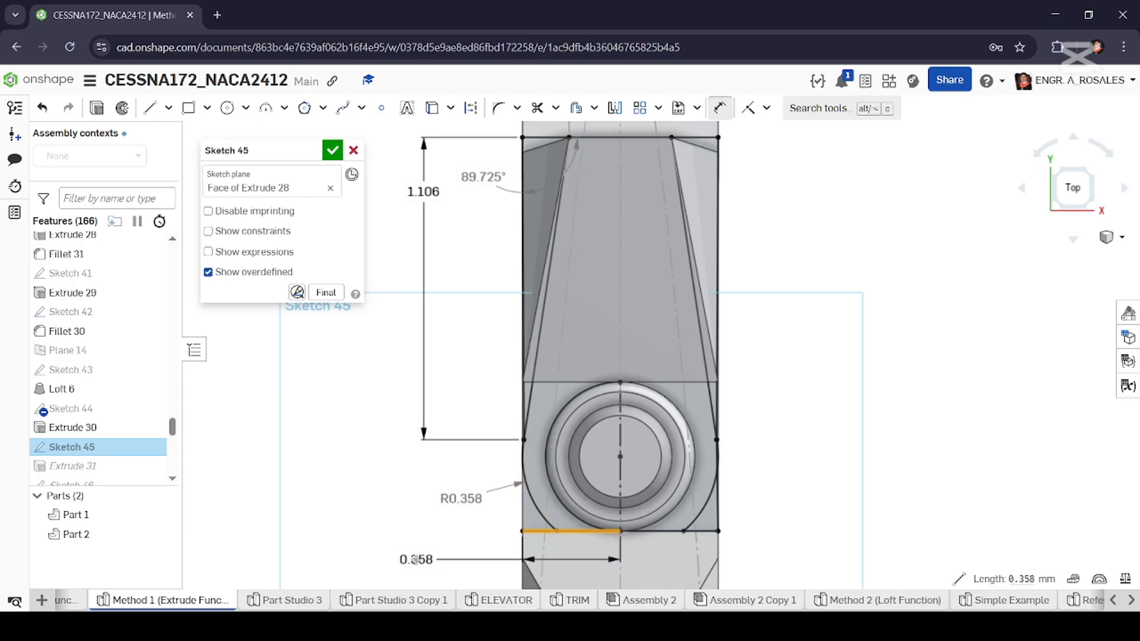
{"action": "left_click", "coordinate": [415, 560]}
{"action": "key", "text": "Return"}
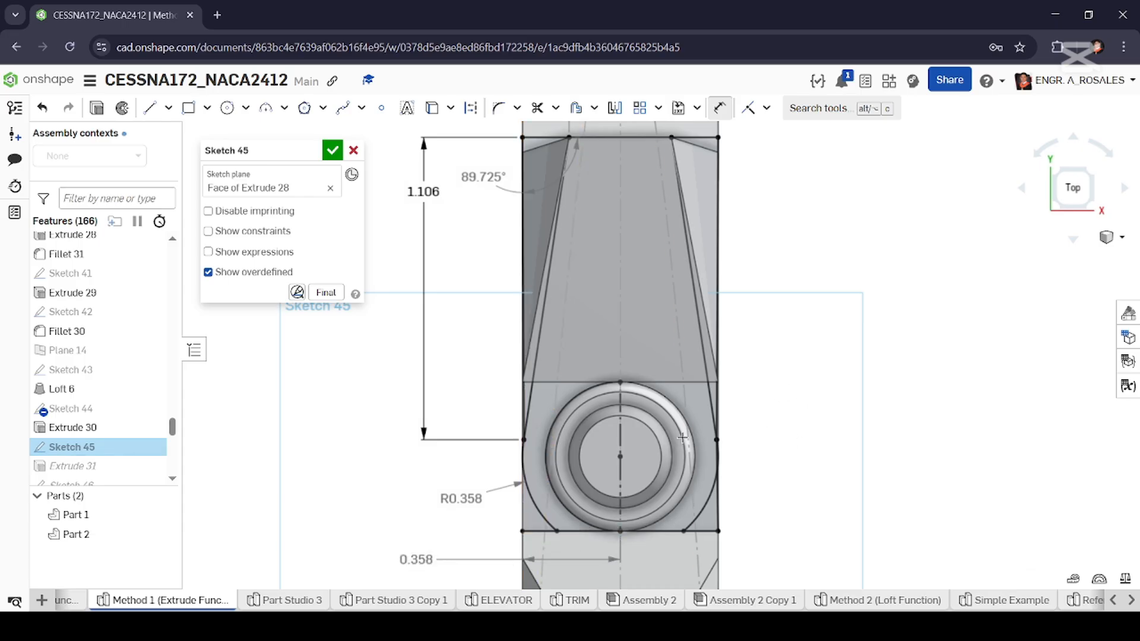
Examine the dimensioned Sketch 45 profile around the post, including its angle, radius and width dimensions.
{"action": "scroll", "coordinate": [561, 420], "scroll_direction": "down", "scroll_amount": 3}
{"action": "scroll", "coordinate": [835, 324], "scroll_direction": "up", "scroll_amount": 2}
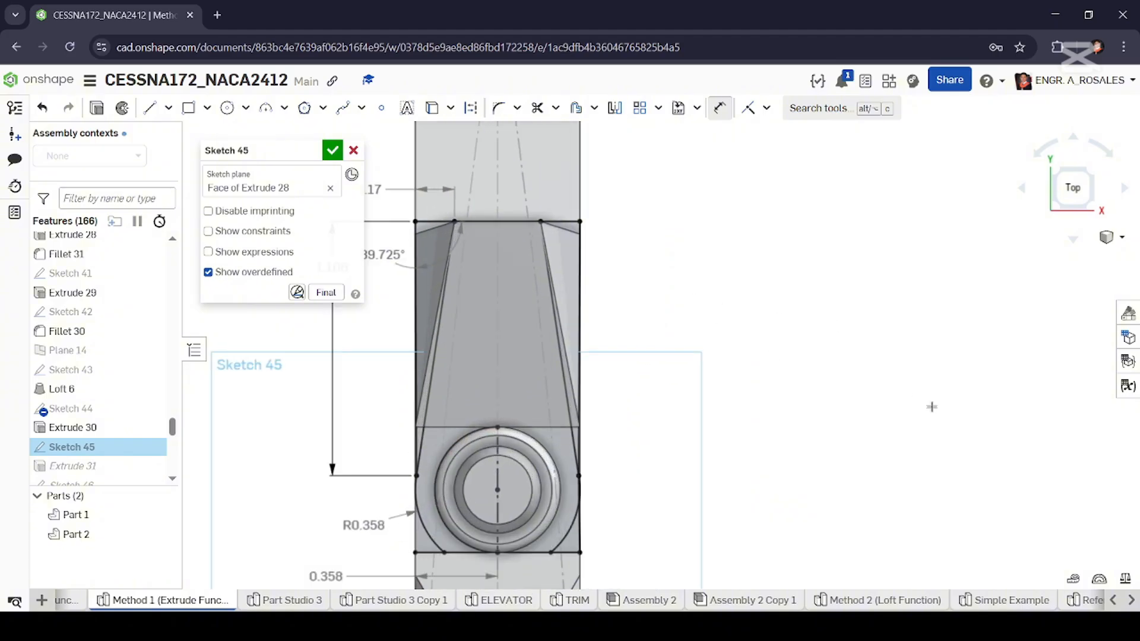
{"action": "scroll", "coordinate": [932, 407], "scroll_direction": "down", "scroll_amount": 3}
{"action": "scroll", "coordinate": [599, 332], "scroll_direction": "up", "scroll_amount": 2}
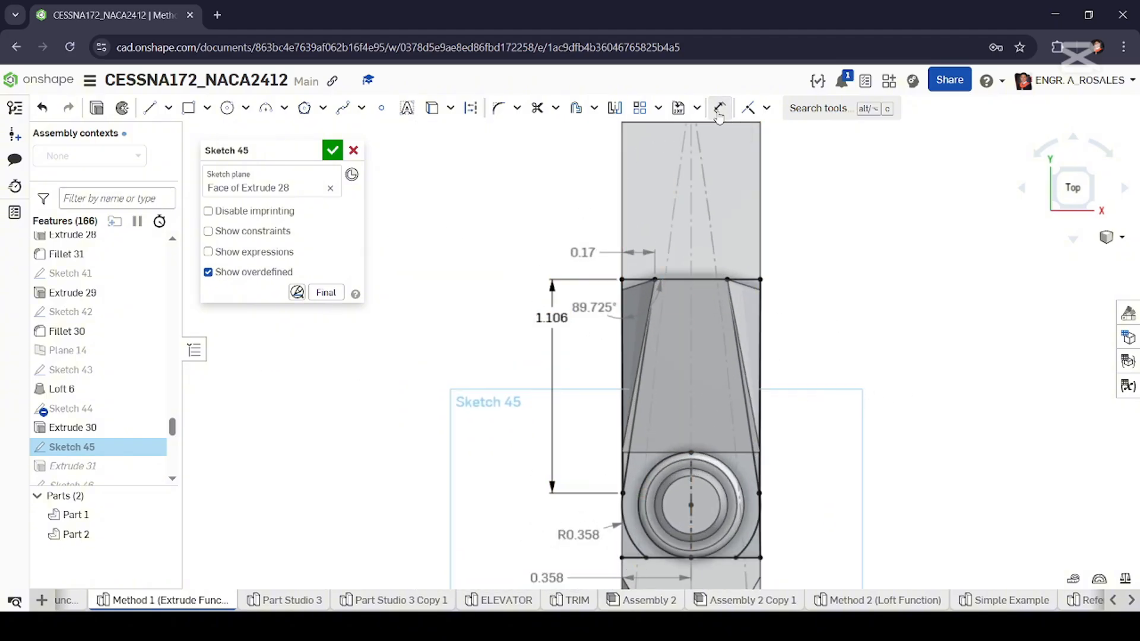
{"action": "scroll", "coordinate": [691, 308], "scroll_direction": "down", "scroll_amount": 3}
{"action": "scroll", "coordinate": [766, 331], "scroll_direction": "up", "scroll_amount": 1}
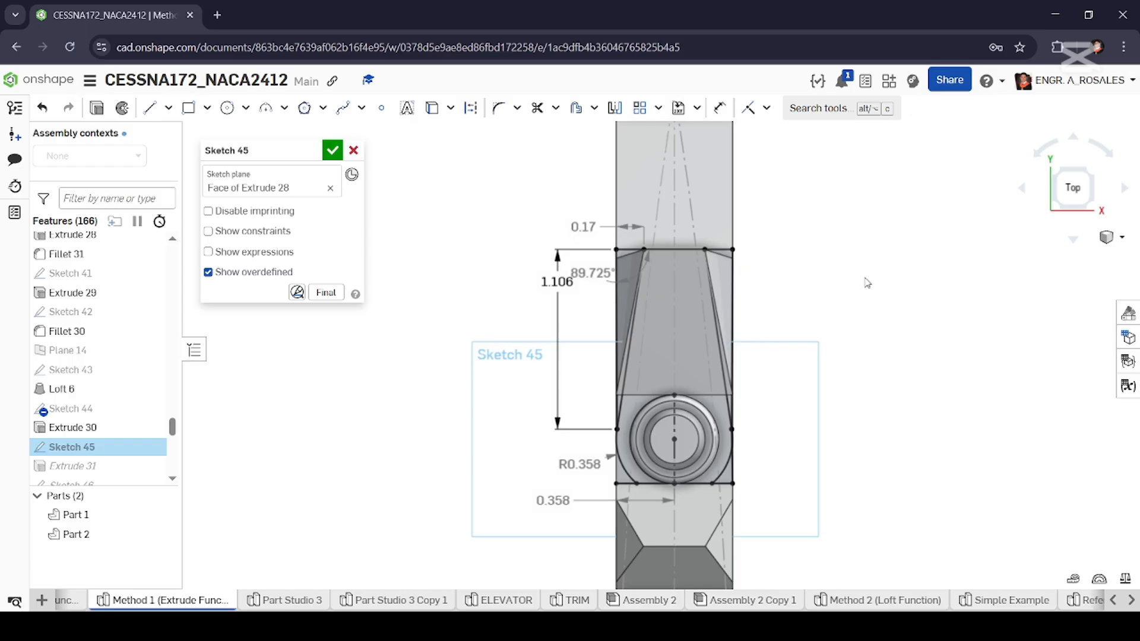
{"action": "scroll", "coordinate": [760, 386], "scroll_direction": "up", "scroll_amount": 2}
{"action": "scroll", "coordinate": [813, 344], "scroll_direction": "down", "scroll_amount": 2}
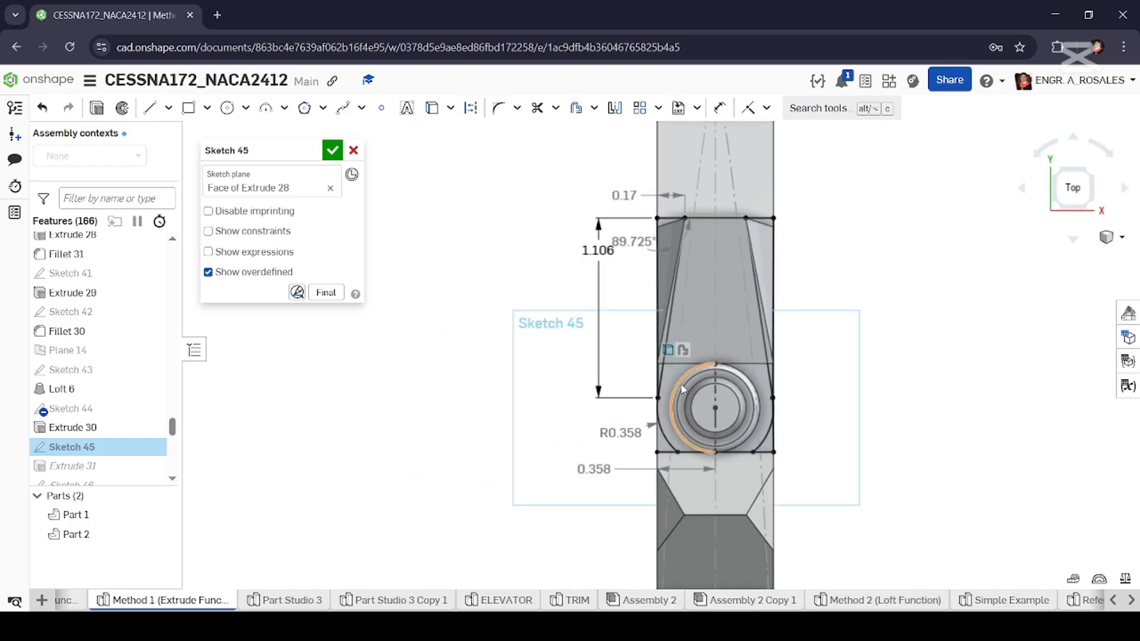
{"action": "scroll", "coordinate": [772, 356], "scroll_direction": "up", "scroll_amount": 2}
{"action": "scroll", "coordinate": [858, 330], "scroll_direction": "down", "scroll_amount": 1}
{"action": "scroll", "coordinate": [873, 309], "scroll_direction": "up", "scroll_amount": 1}
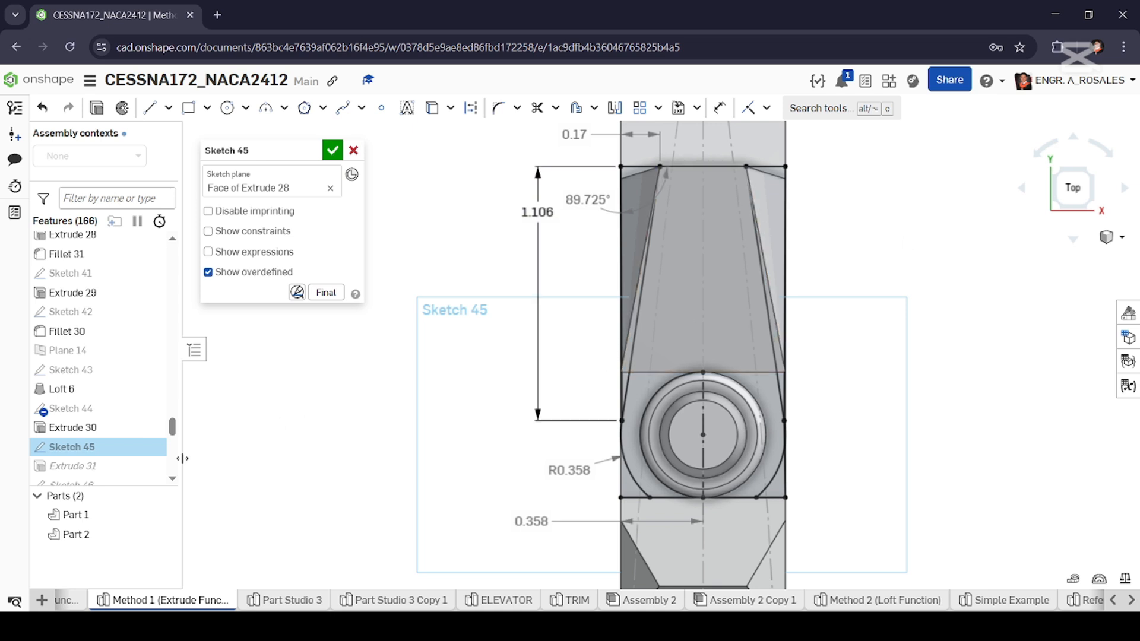
Open Extrude 31 and review its symmetric blind removal of the Sketch 45 regions from both sides of the block, keeping the settings.
{"action": "double_click", "coordinate": [113, 466]}
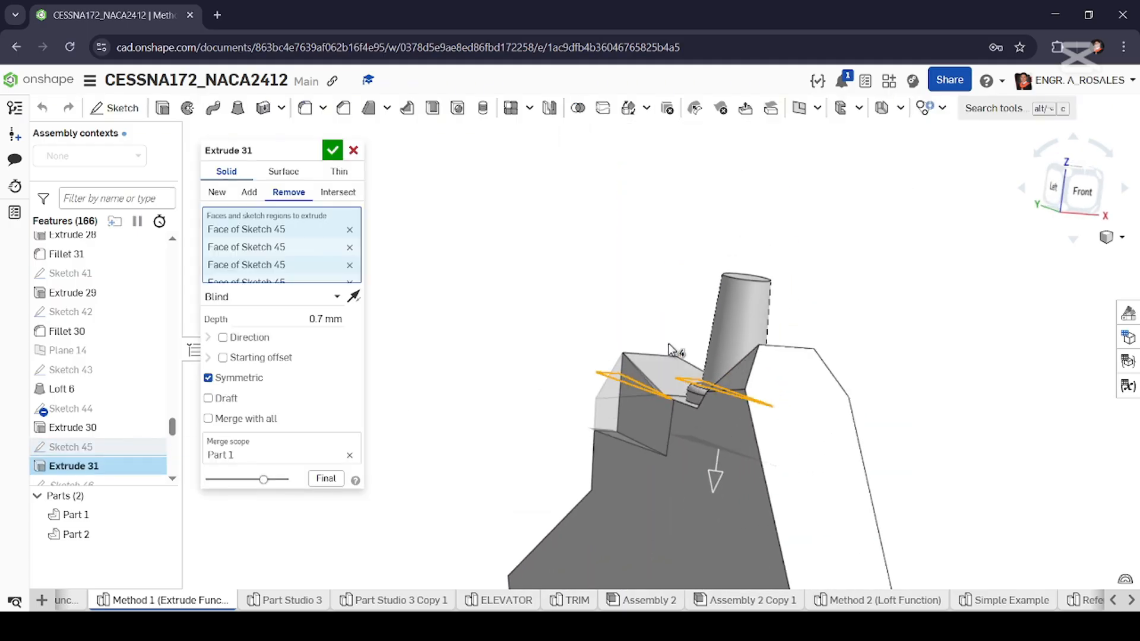
{"action": "right_click_drag", "start_coordinate": [669, 345], "coordinate": [780, 352]}
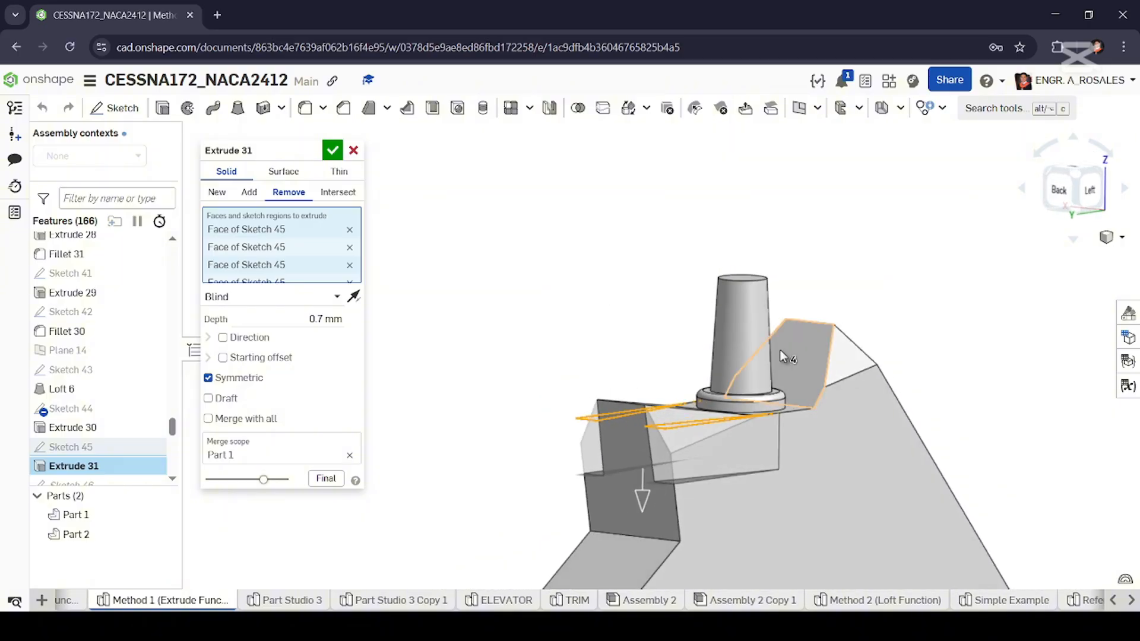
{"action": "scroll", "coordinate": [650, 432], "scroll_direction": "down", "scroll_amount": 1}
{"action": "scroll", "coordinate": [650, 432], "scroll_direction": "up", "scroll_amount": 1}
{"action": "right_click_drag", "start_coordinate": [650, 432], "coordinate": [713, 458]}
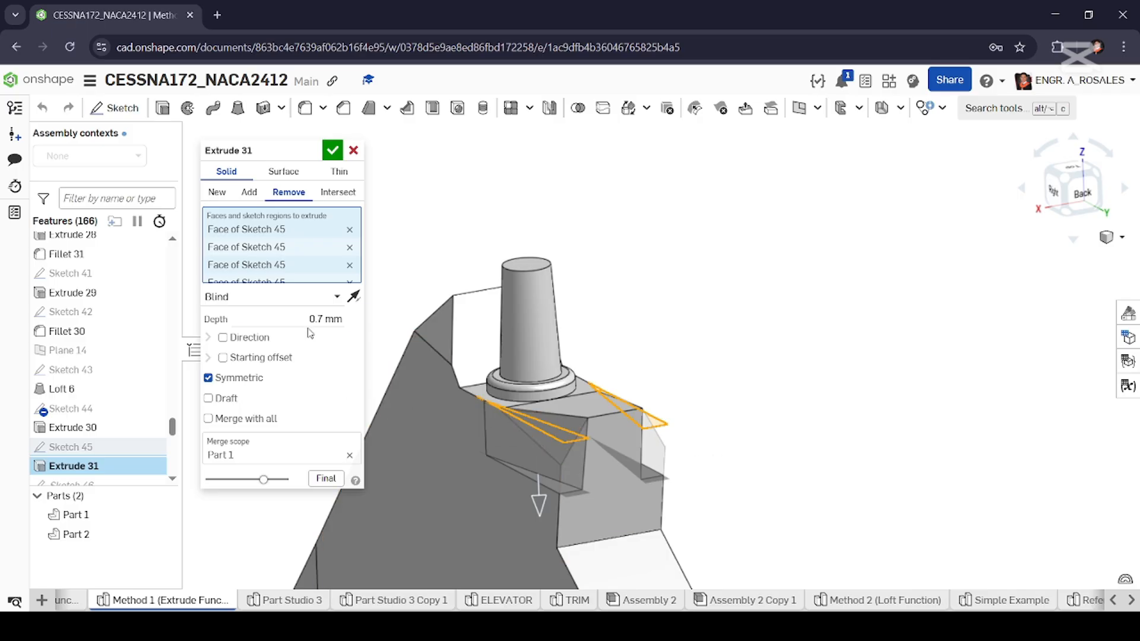
{"action": "left_click", "coordinate": [330, 155]}
Open Fillet 32 and review its two Extrude 31 edges and radius setting at the base of the block, then leave it.
{"action": "scroll", "coordinate": [85, 440], "scroll_direction": "down", "scroll_amount": 2}
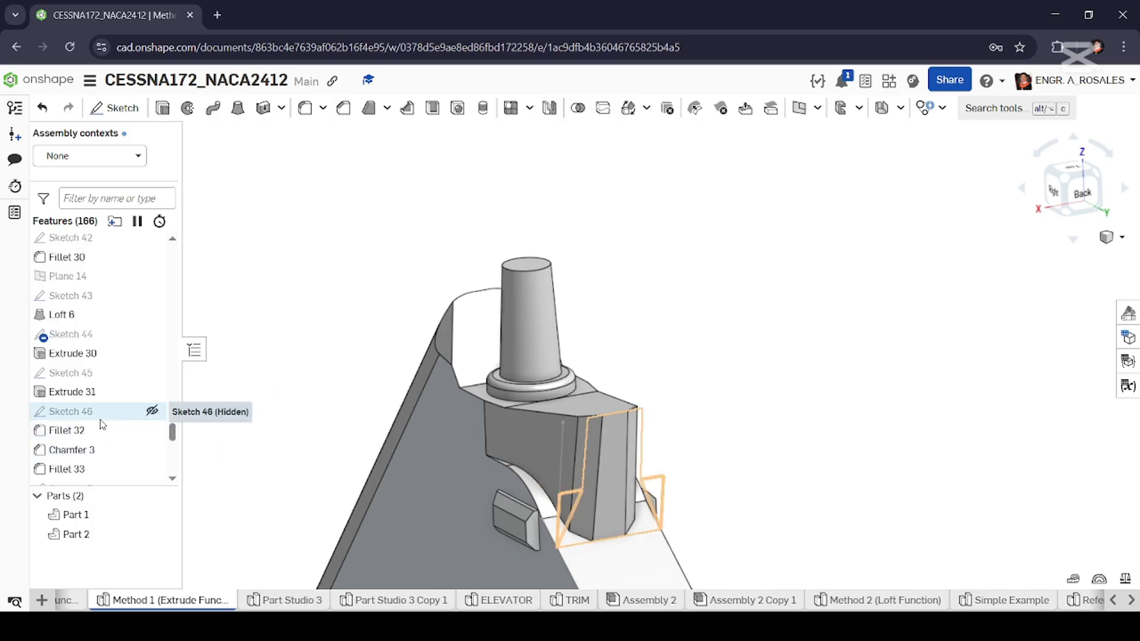
{"action": "double_click", "coordinate": [99, 429]}
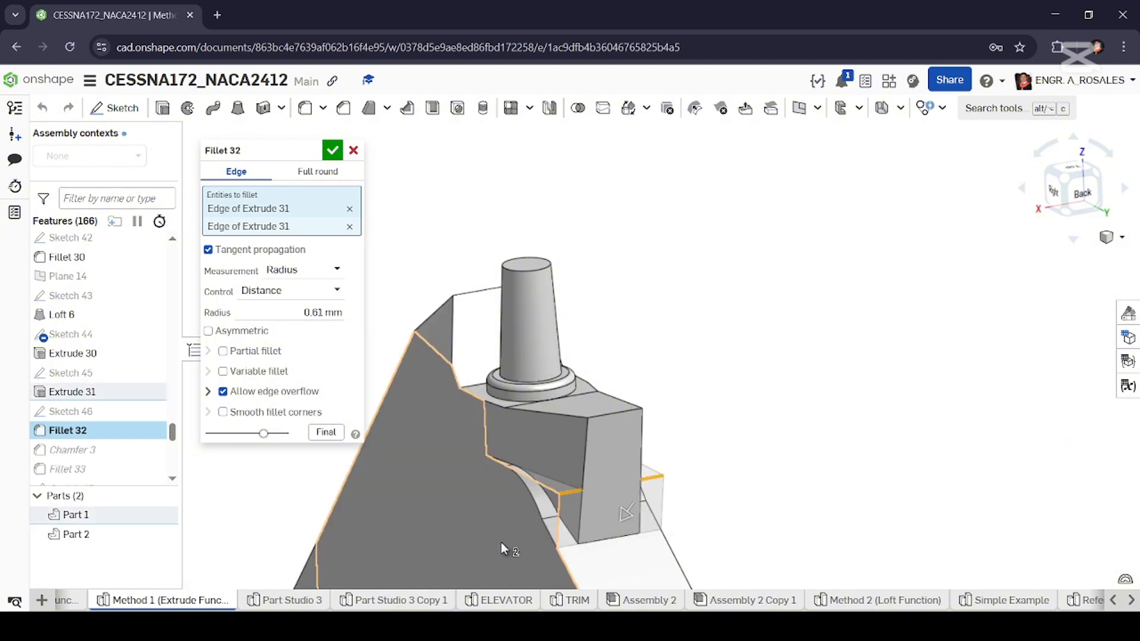
{"action": "right_click_drag", "start_coordinate": [501, 543], "coordinate": [506, 519]}
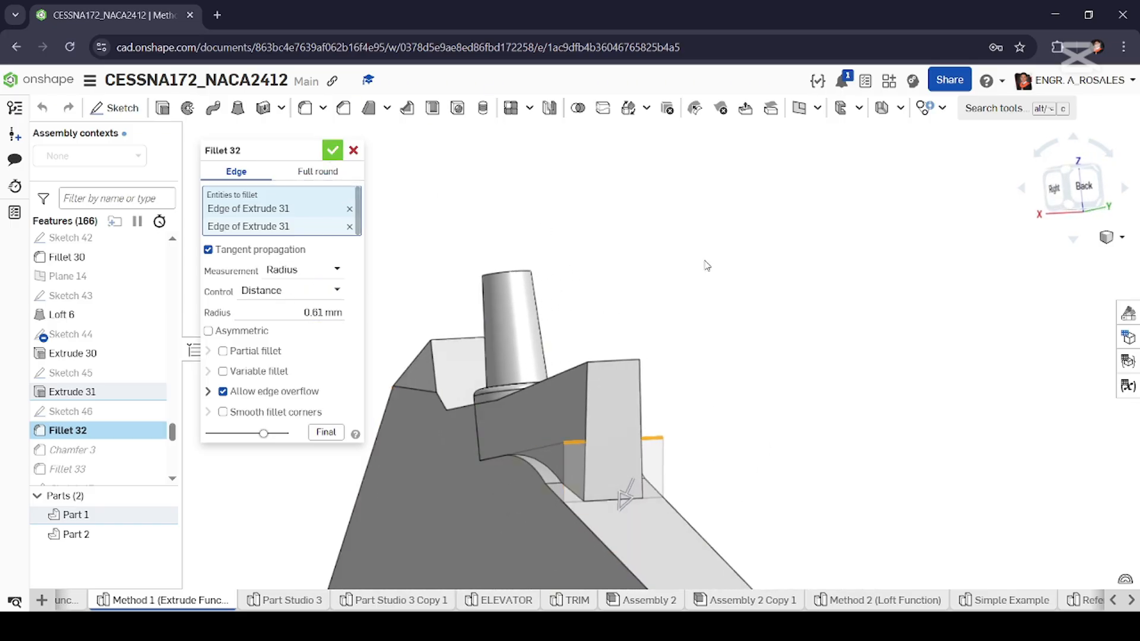
{"action": "scroll", "coordinate": [686, 401], "scroll_direction": "down", "scroll_amount": 5}
{"action": "scroll", "coordinate": [632, 458], "scroll_direction": "up", "scroll_amount": 3}
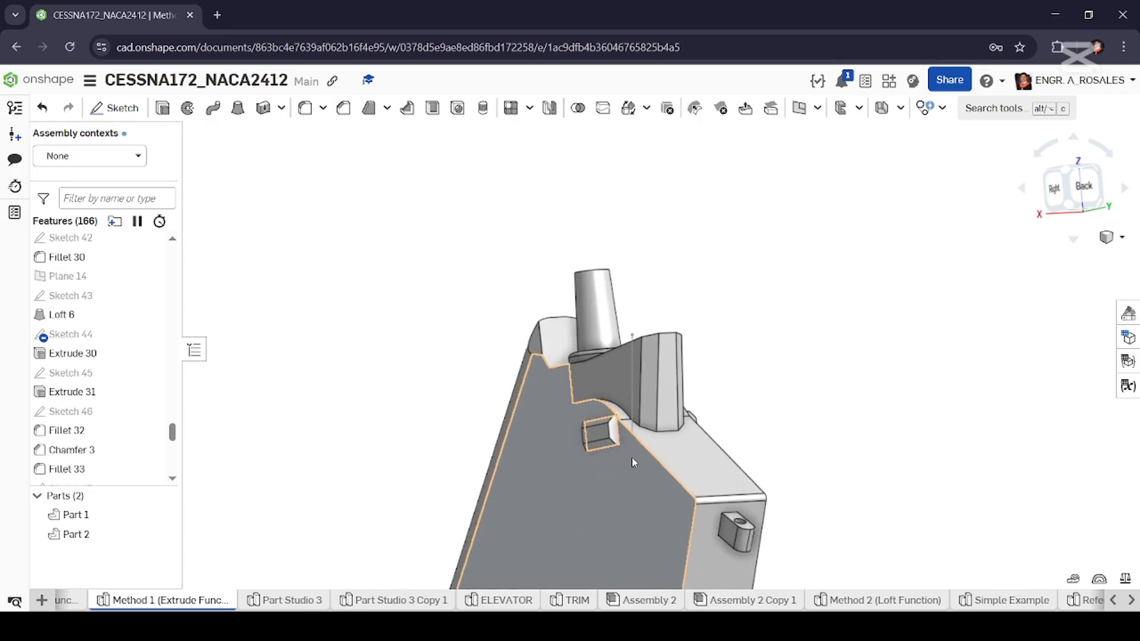
Inspect the small bevelled block on the fin's side and select its outer face to trace the features that formed it.
{"action": "scroll", "coordinate": [632, 458], "scroll_direction": "up", "scroll_amount": 5}
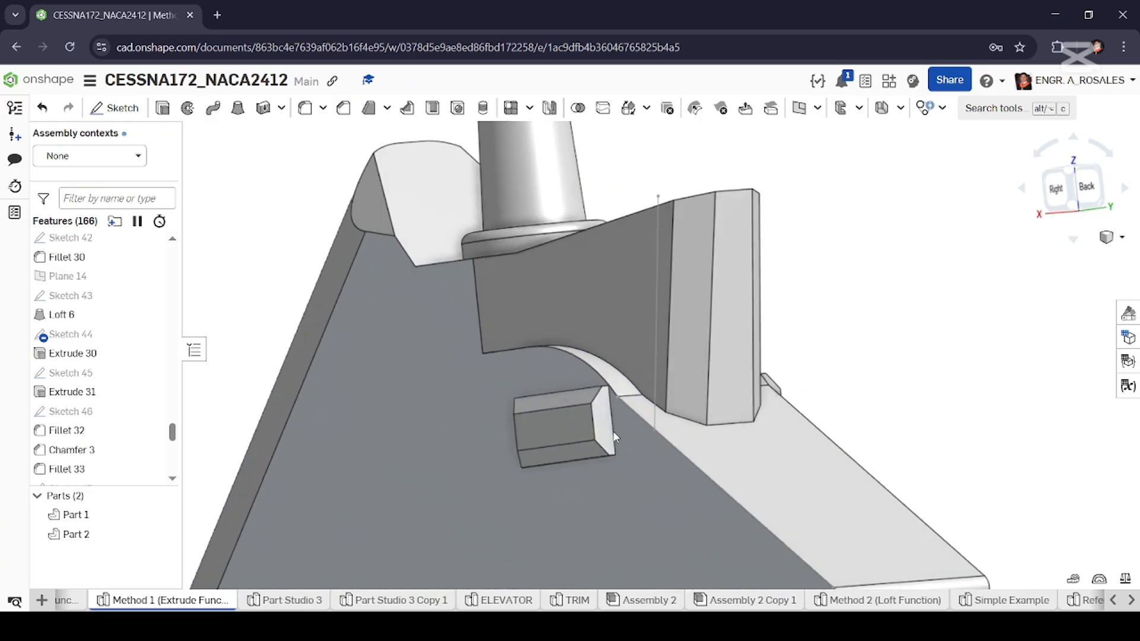
{"action": "right_click_drag", "start_coordinate": [615, 438], "coordinate": [641, 438]}
{"action": "scroll", "coordinate": [788, 419], "scroll_direction": "down", "scroll_amount": 6}
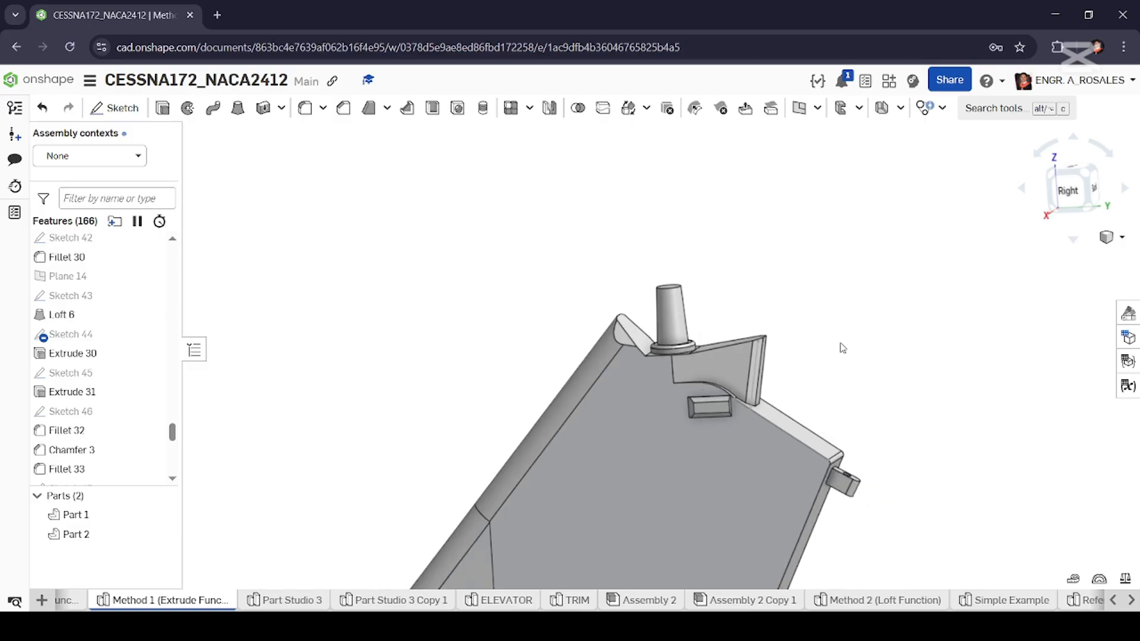
{"action": "scroll", "coordinate": [701, 408], "scroll_direction": "up", "scroll_amount": 8}
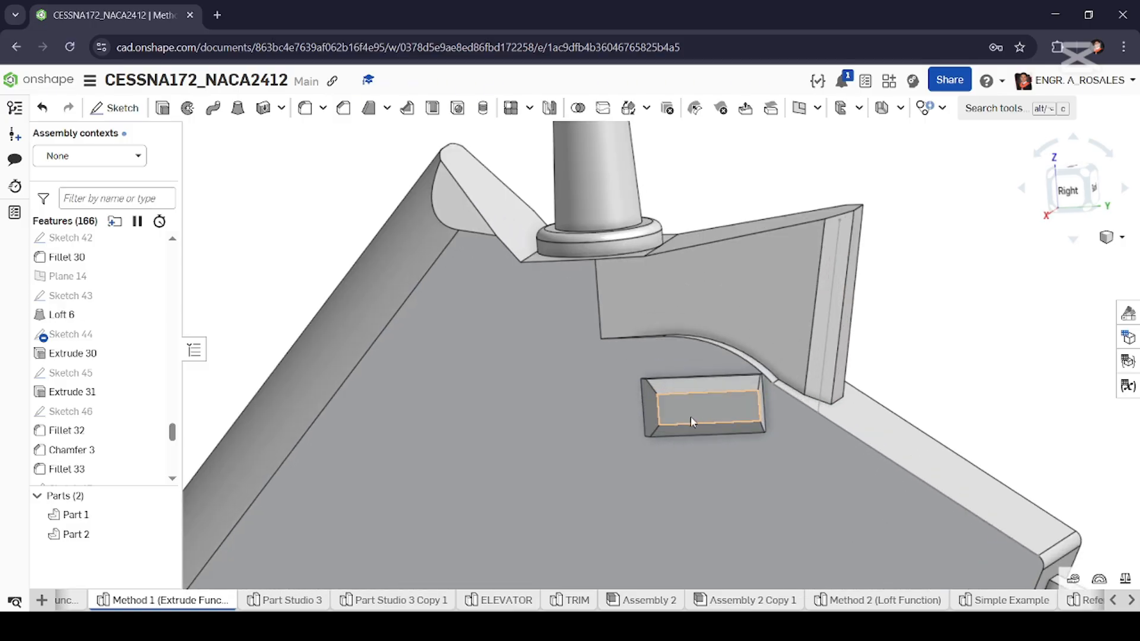
{"action": "left_click", "coordinate": [737, 405]}
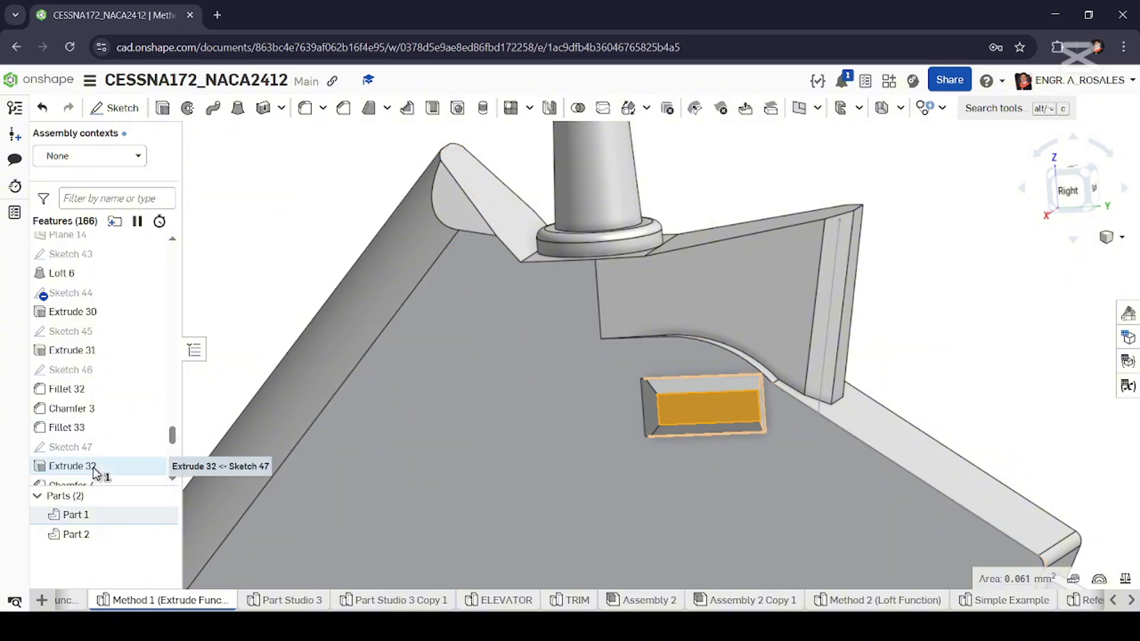
Open Sketch 47, view it squarely from the right side, and check the rectangle's size and its offsets from the notch corner.
{"action": "double_click", "coordinate": [103, 447]}
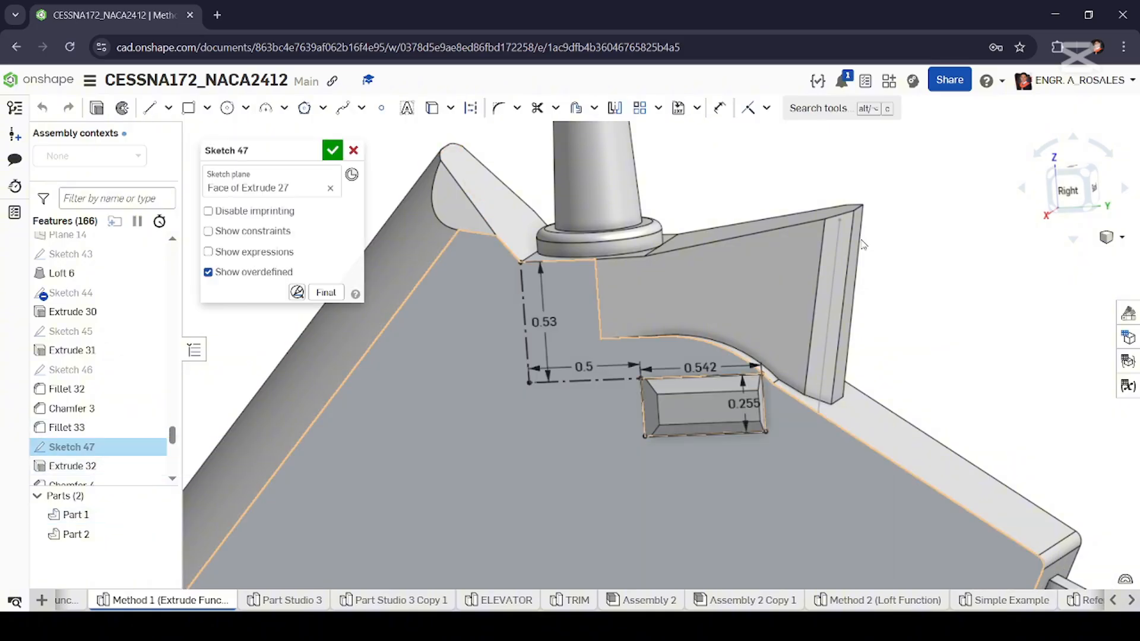
{"action": "left_click", "coordinate": [1069, 193]}
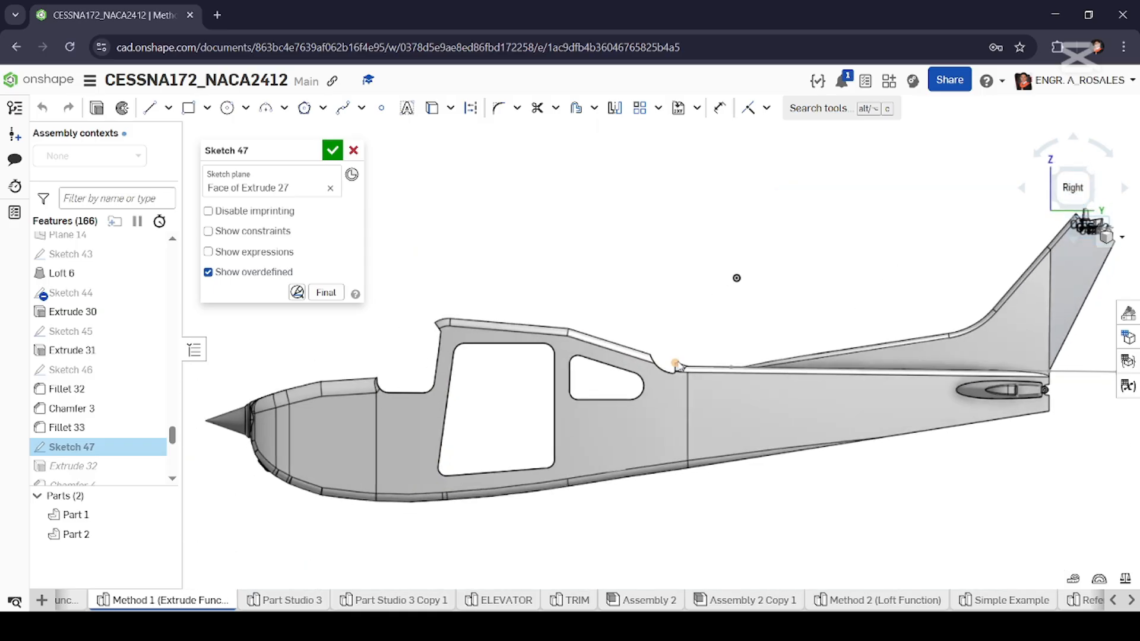
{"action": "scroll", "coordinate": [950, 309], "scroll_direction": "down", "scroll_amount": 5}
{"action": "scroll", "coordinate": [912, 313], "scroll_direction": "up", "scroll_amount": 10}
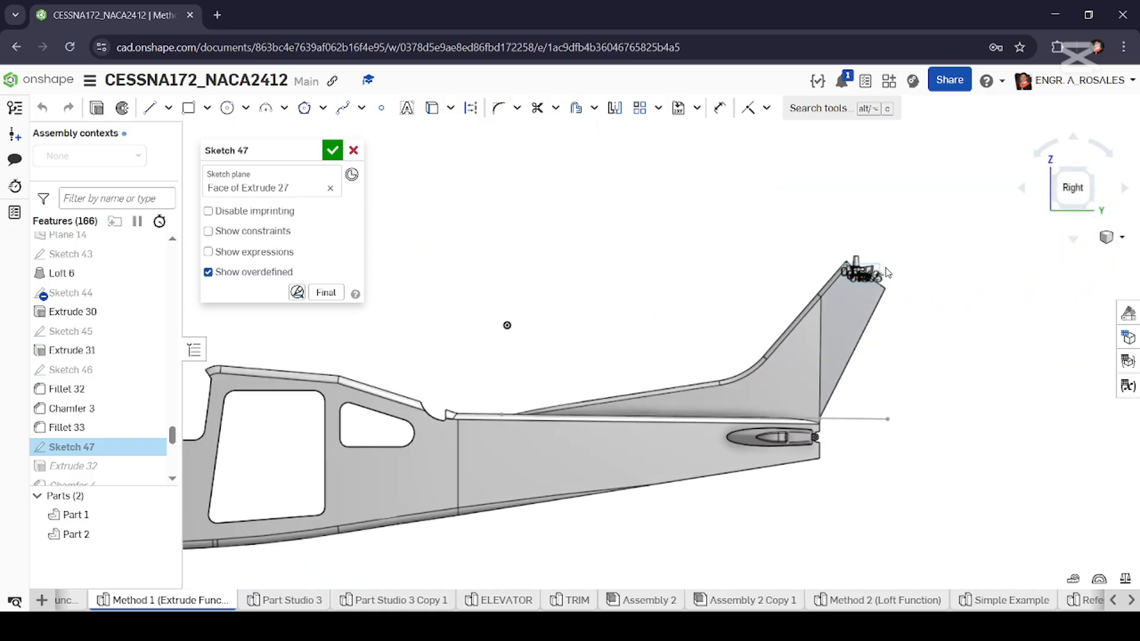
{"action": "scroll", "coordinate": [828, 265], "scroll_direction": "up", "scroll_amount": 8}
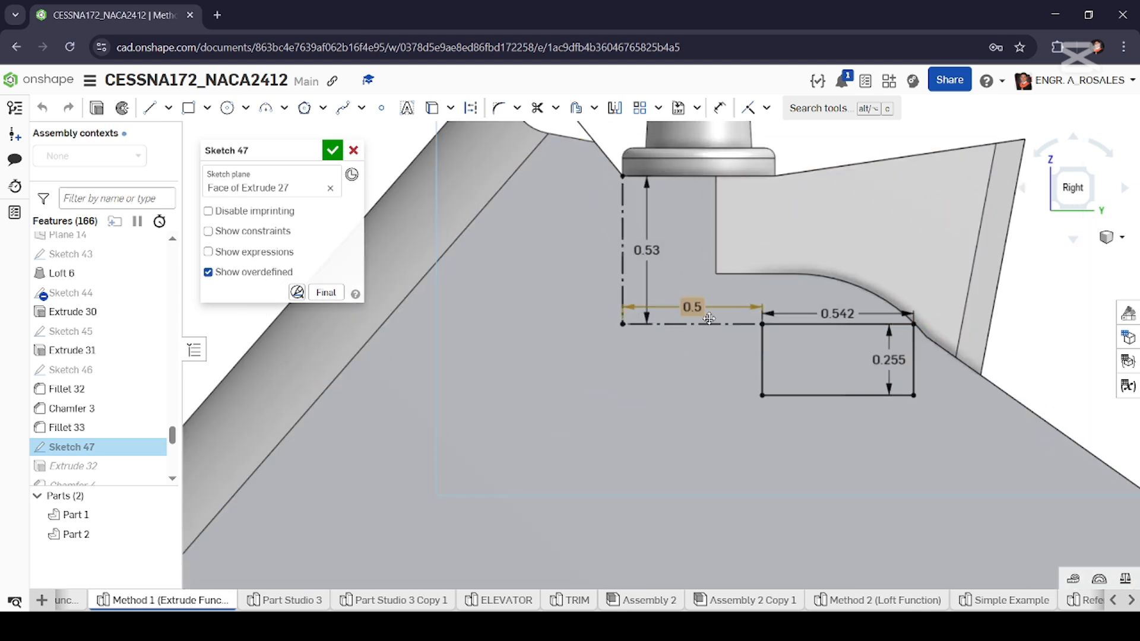
{"action": "scroll", "coordinate": [793, 461], "scroll_direction": "down", "scroll_amount": 3}
{"action": "scroll", "coordinate": [964, 321], "scroll_direction": "up", "scroll_amount": 2}
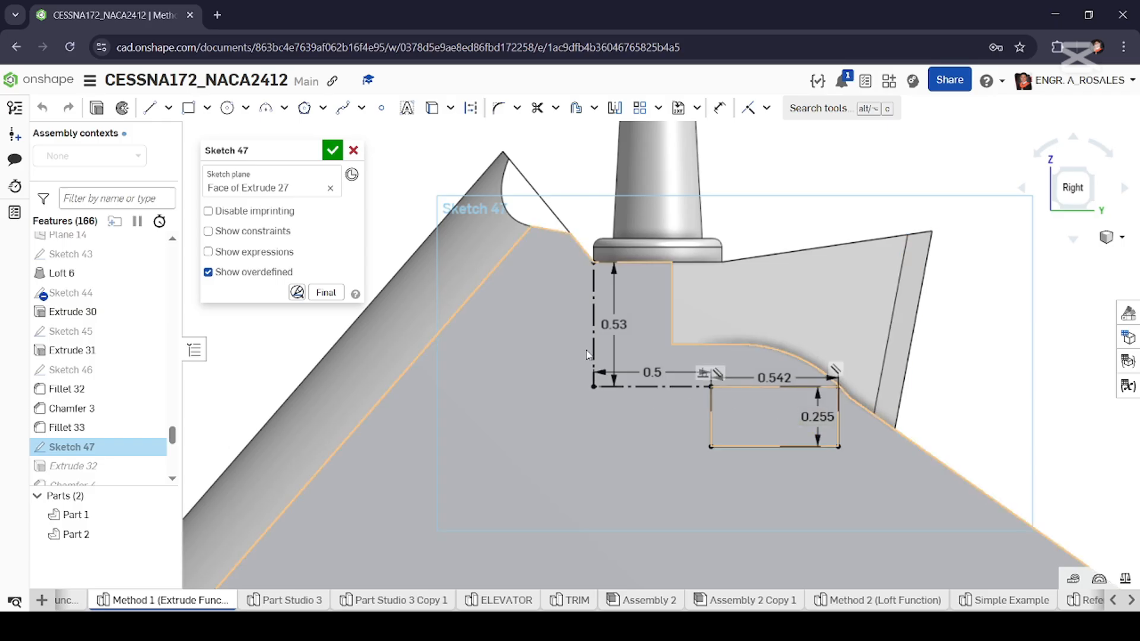
{"action": "left_click", "coordinate": [331, 151]}
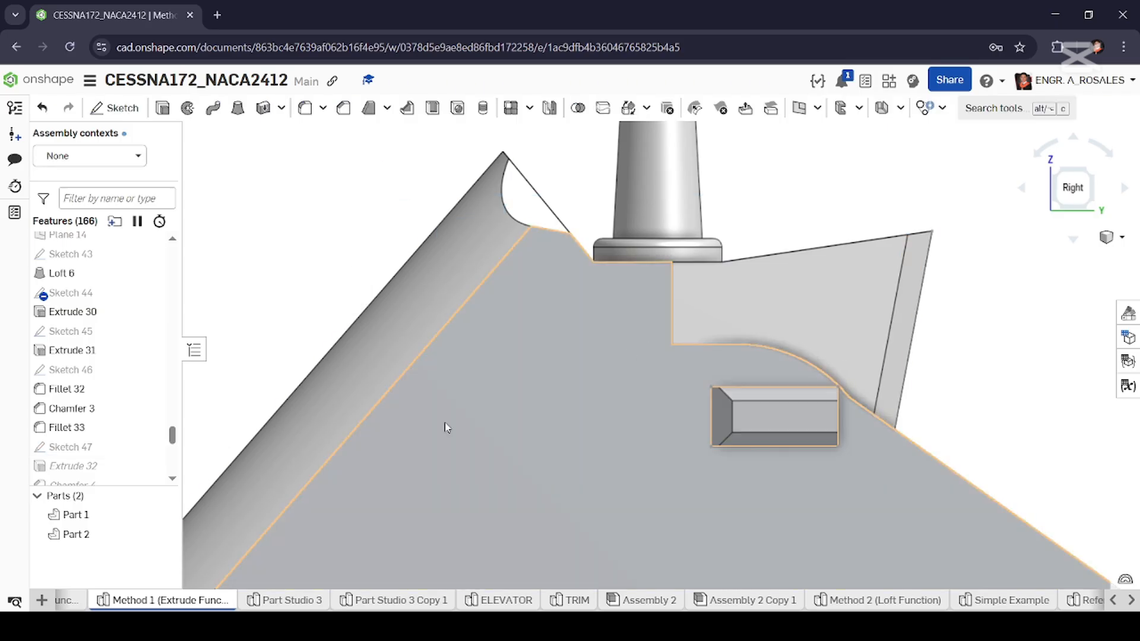
Review the Extrude 32 definition of the small side block and the equal-distance Chamfer 4 on its end edge, keeping the settings.
{"action": "double_click", "coordinate": [70, 466]}
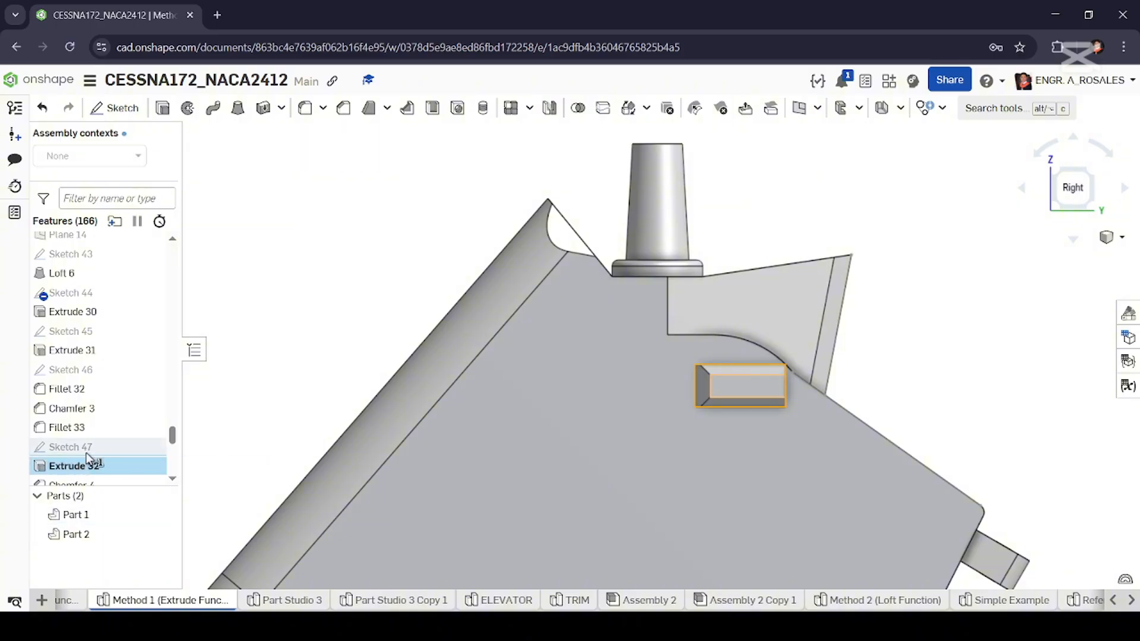
{"action": "right_click_drag", "start_coordinate": [540, 362], "coordinate": [486, 382]}
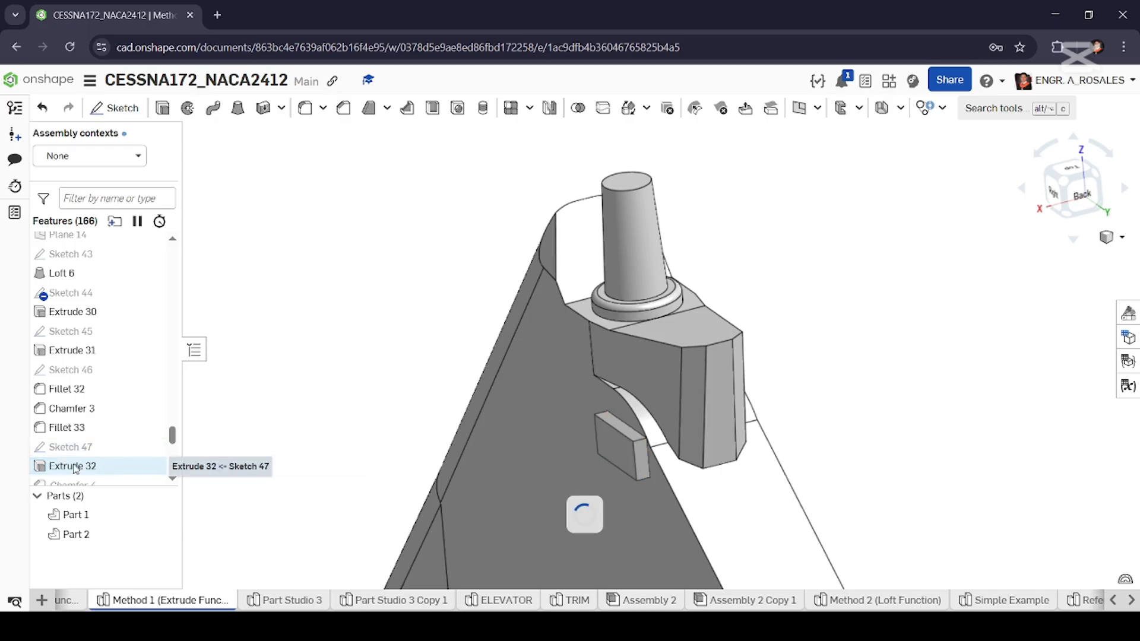
{"action": "scroll", "coordinate": [74, 467], "scroll_direction": "down", "scroll_amount": 1}
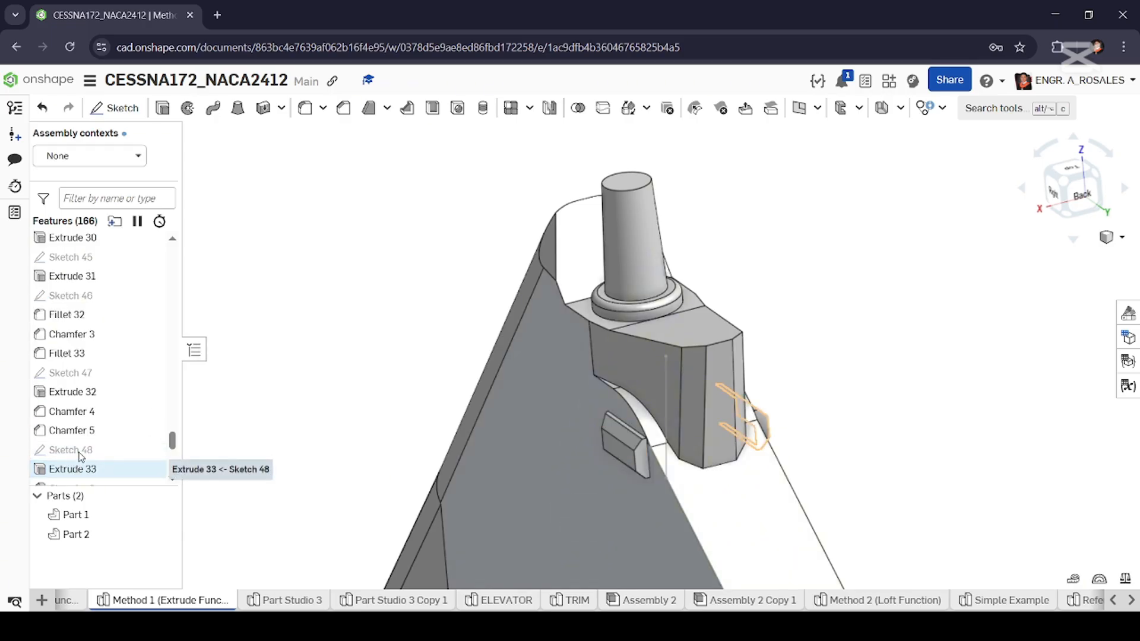
{"action": "double_click", "coordinate": [89, 411]}
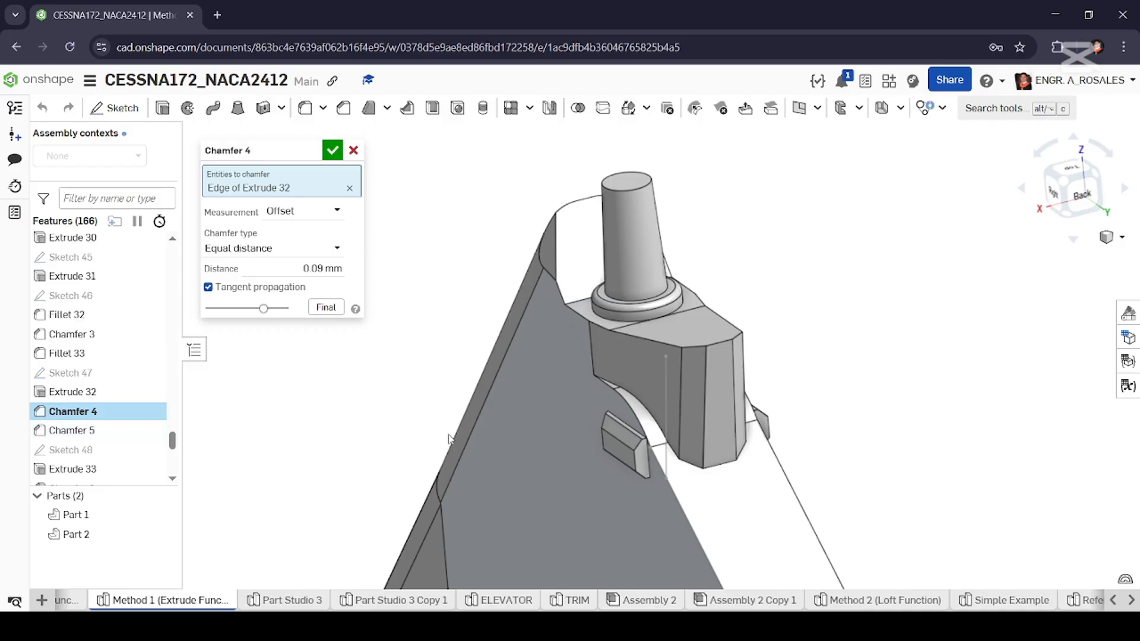
{"action": "right_click_drag", "start_coordinate": [449, 434], "coordinate": [508, 414]}
{"action": "scroll", "coordinate": [893, 298], "scroll_direction": "up", "scroll_amount": 5}
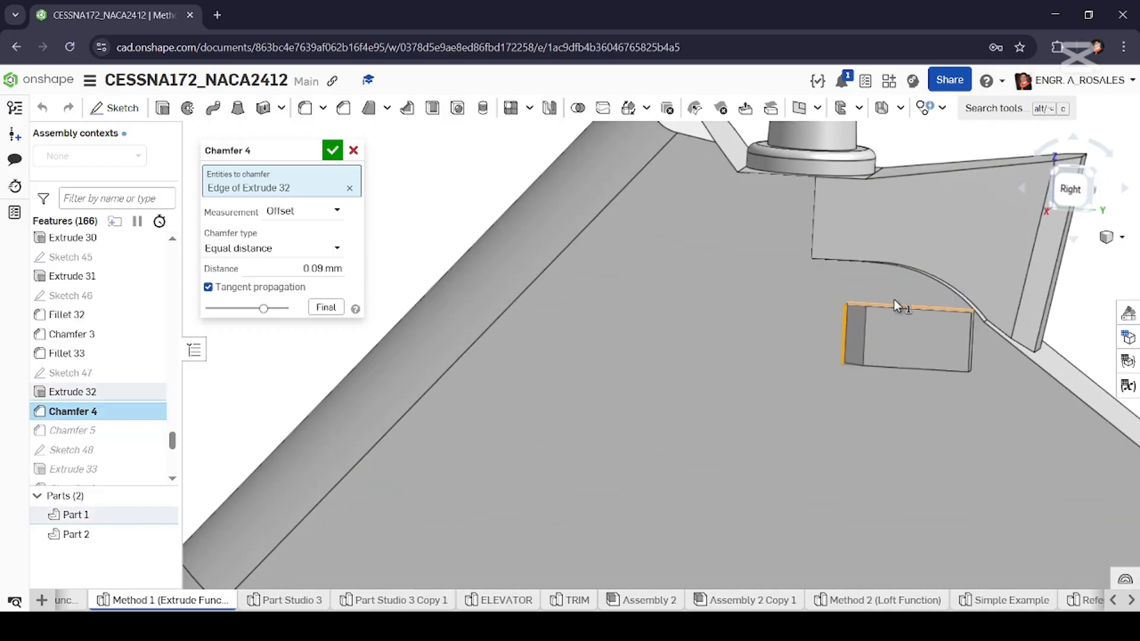
{"action": "right_click_drag", "start_coordinate": [865, 363], "coordinate": [863, 418]}
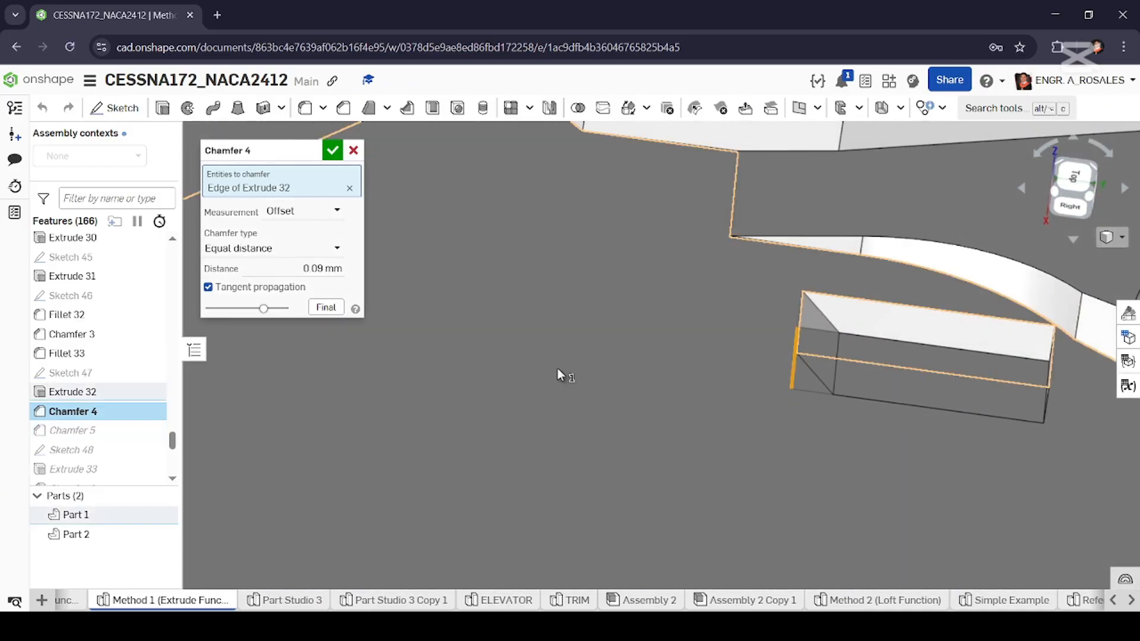
{"action": "left_click", "coordinate": [333, 152]}
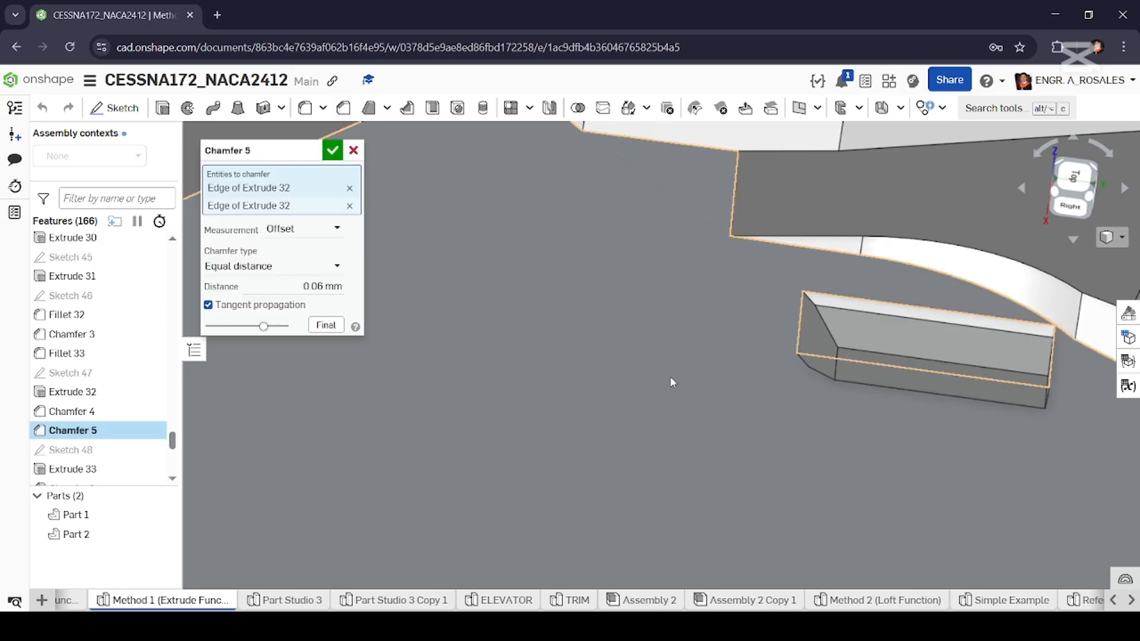
Review the two Extrude 32 edges and the equal-distance setting of Chamfer 5 on the small side block, keeping the settings.
{"action": "scroll", "coordinate": [702, 413], "scroll_direction": "down", "scroll_amount": 3}
{"action": "right_click_drag", "start_coordinate": [772, 453], "coordinate": [761, 404]}
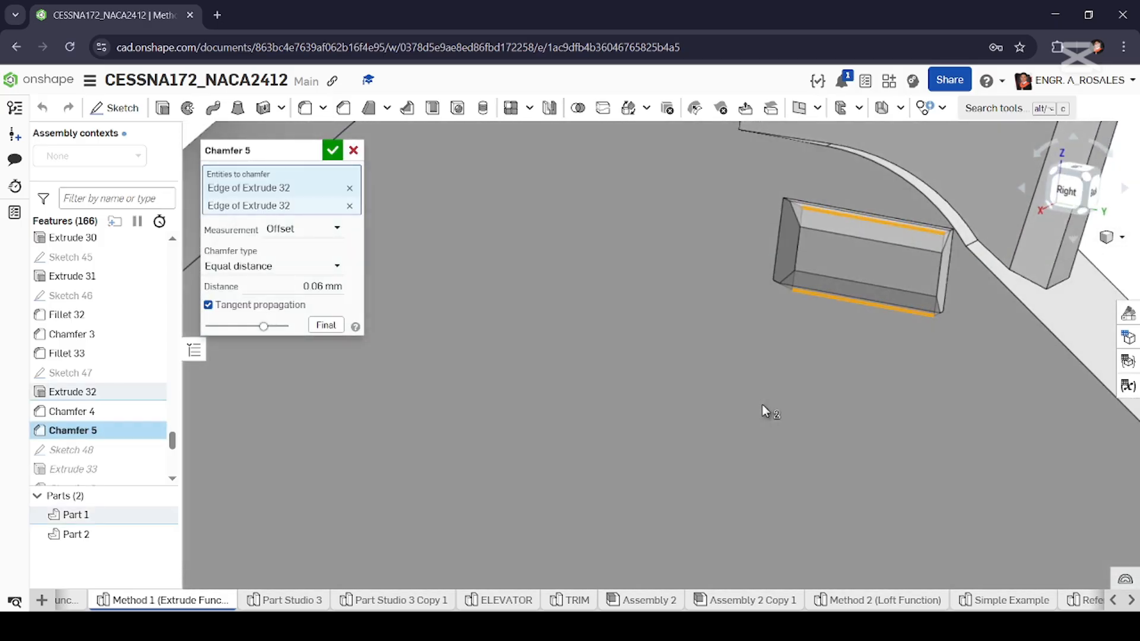
{"action": "left_click", "coordinate": [331, 153]}
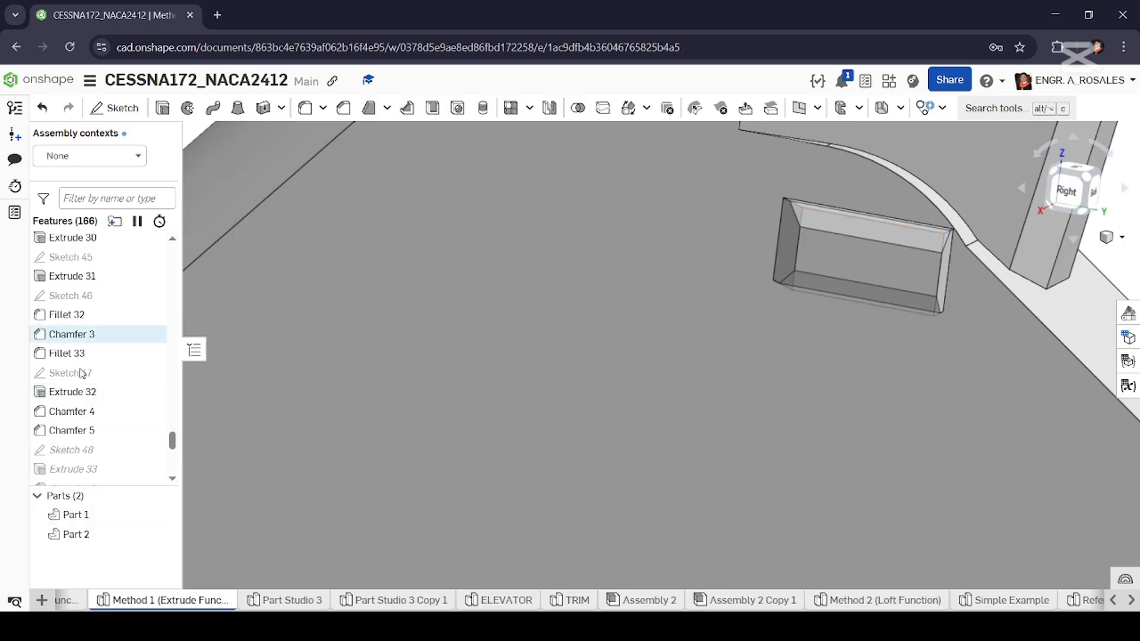
Open Sketch 48 on the fin's opposite side and examine its rectangle below the notch from the left side.
{"action": "double_click", "coordinate": [80, 454]}
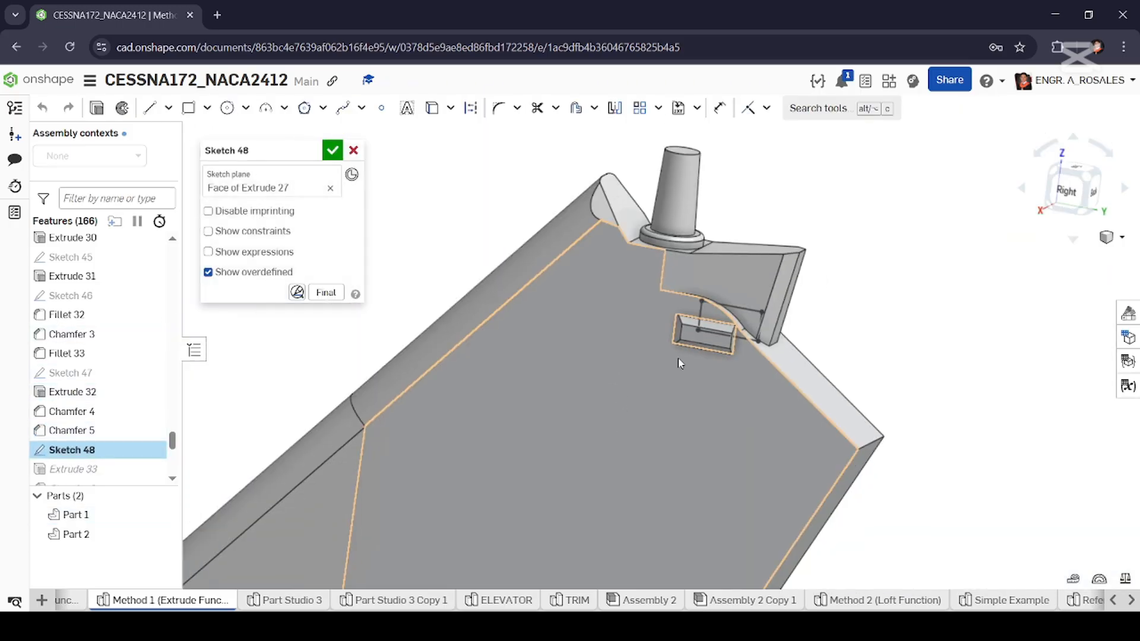
{"action": "right_click_drag", "start_coordinate": [646, 355], "coordinate": [547, 364]}
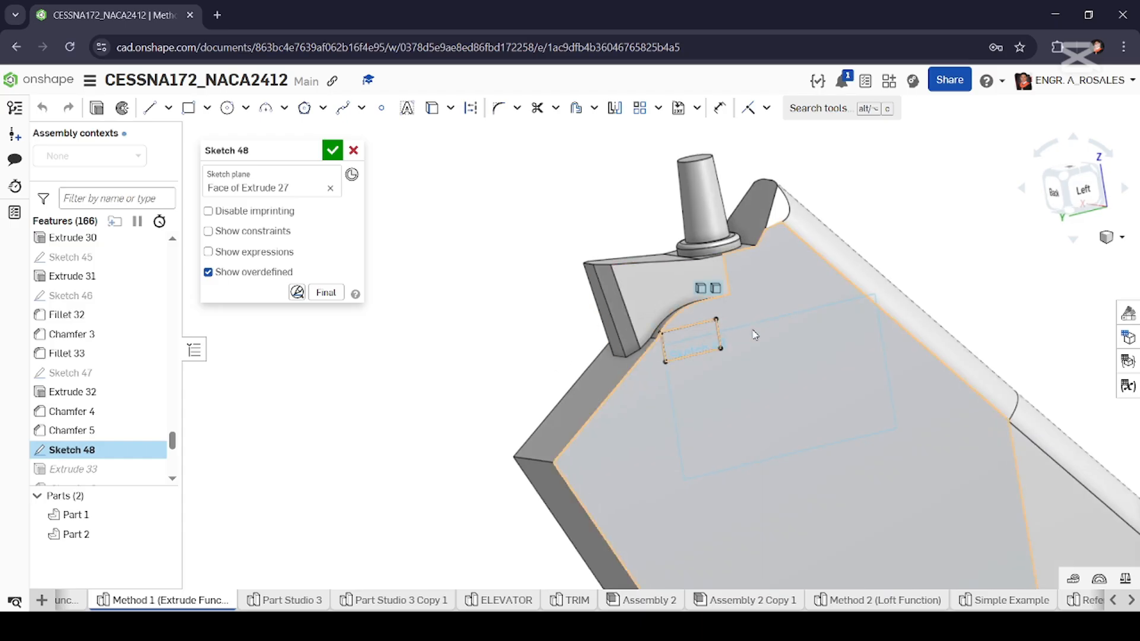
{"action": "scroll", "coordinate": [753, 333], "scroll_direction": "up", "scroll_amount": 2}
{"action": "scroll", "coordinate": [699, 339], "scroll_direction": "up", "scroll_amount": 3}
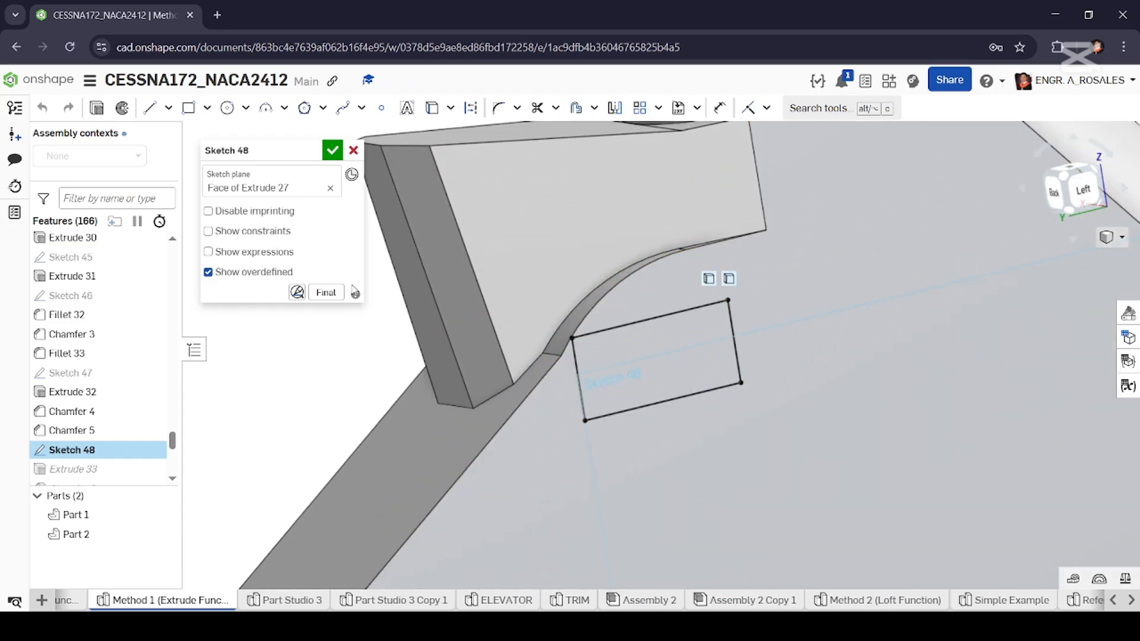
Review the Extrude 33 definition of the left-side block and the edges and distances of its Chamfer 6 and Chamfer 7.
{"action": "double_click", "coordinate": [79, 469]}
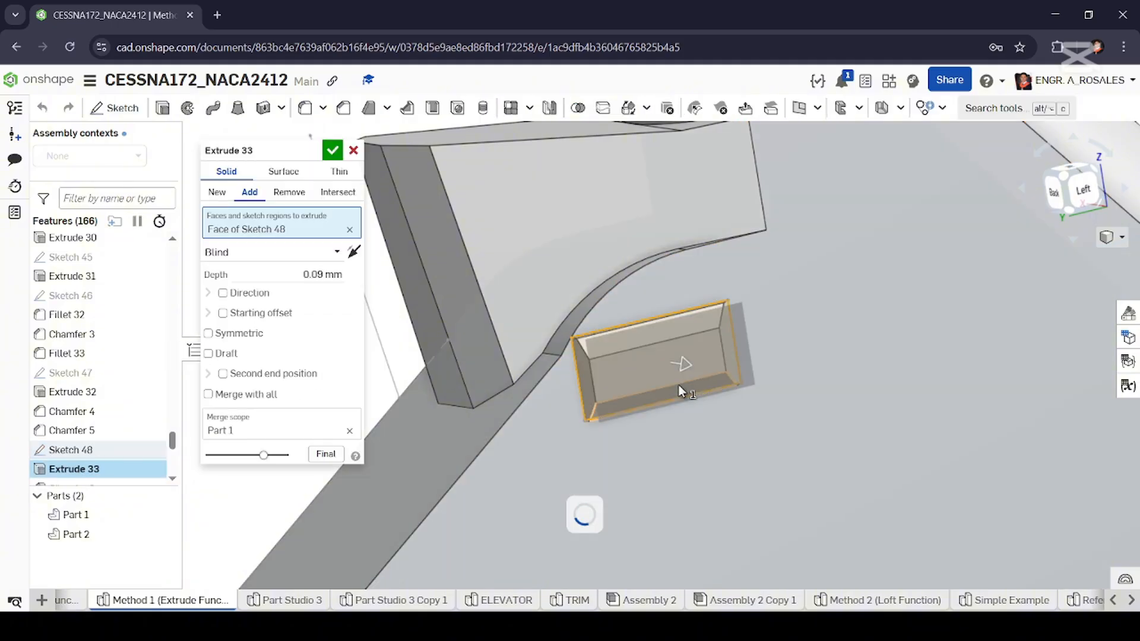
{"action": "right_click_drag", "start_coordinate": [610, 380], "coordinate": [622, 397]}
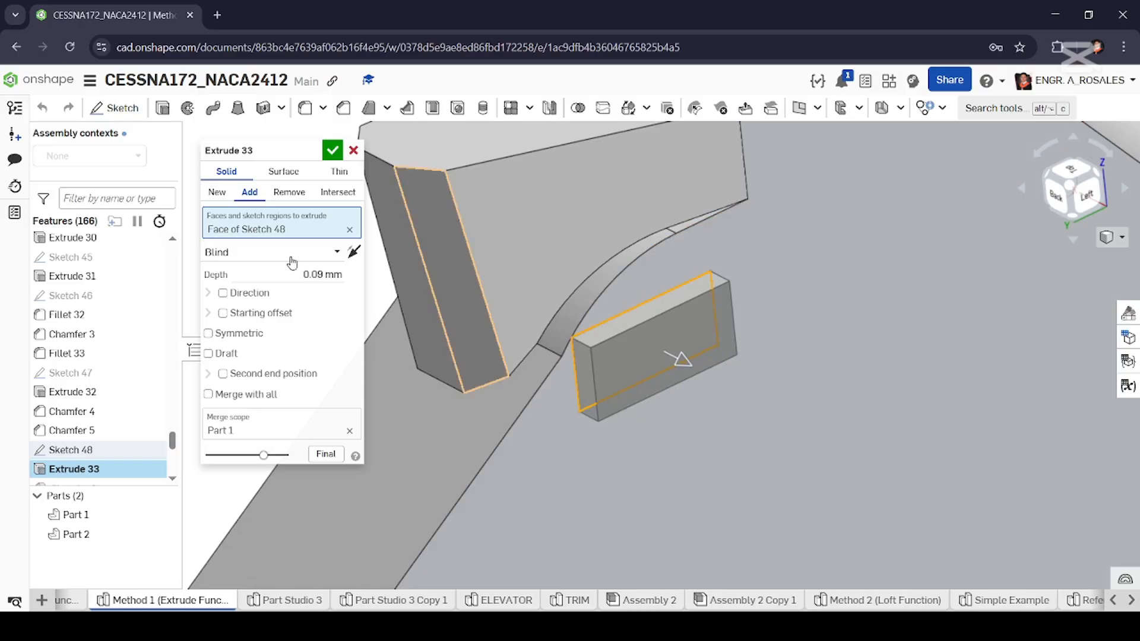
{"action": "scroll", "coordinate": [159, 373], "scroll_direction": "down", "scroll_amount": 2}
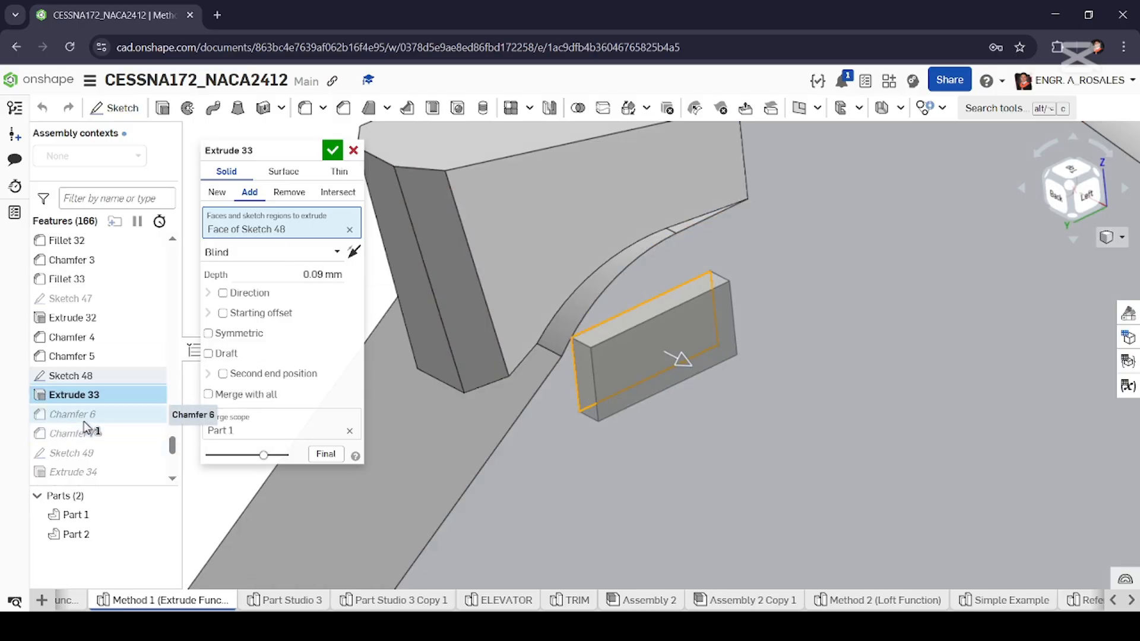
{"action": "double_click", "coordinate": [84, 417]}
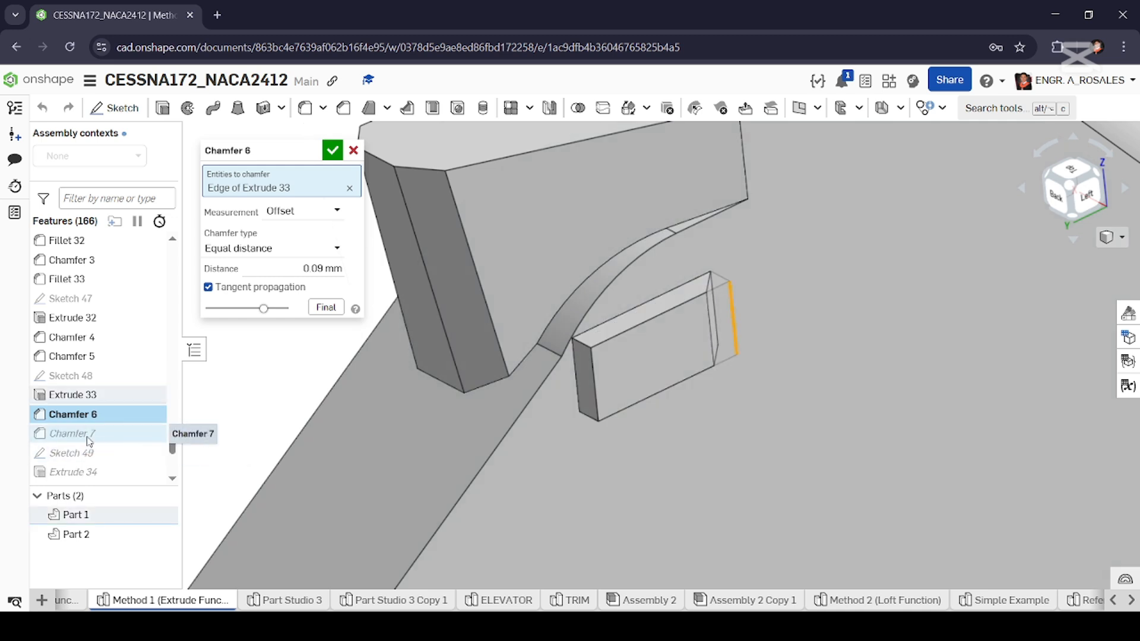
{"action": "double_click", "coordinate": [88, 435]}
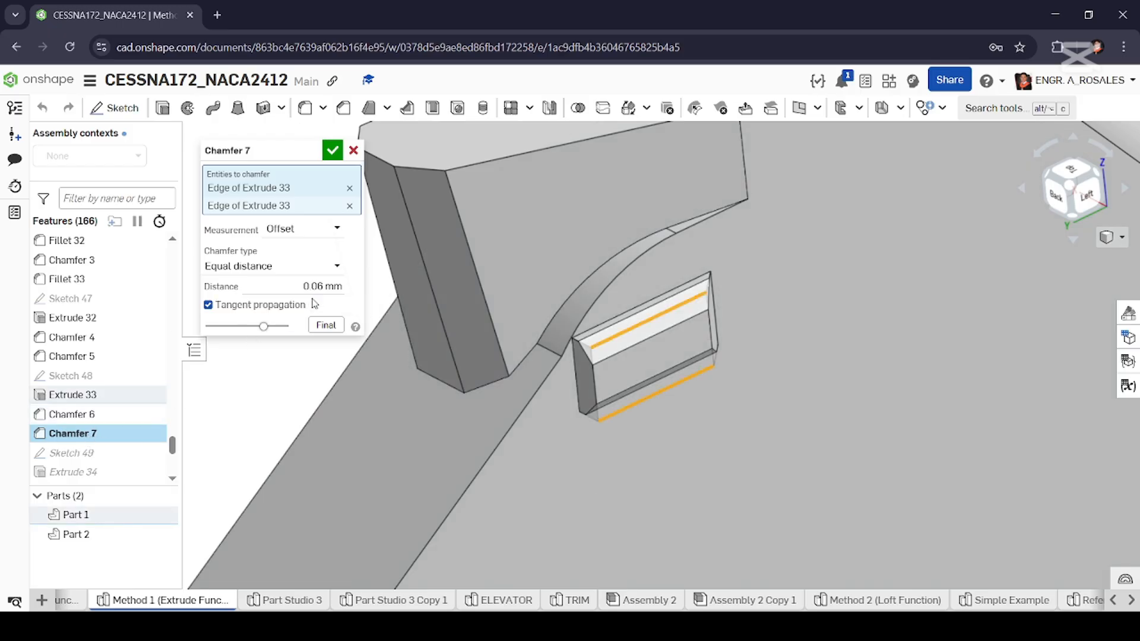
Open Sketch 49 on Plane 3, view it squarely from the right, and examine the profile at the fin's upper trailing-edge corner.
{"action": "double_click", "coordinate": [126, 450]}
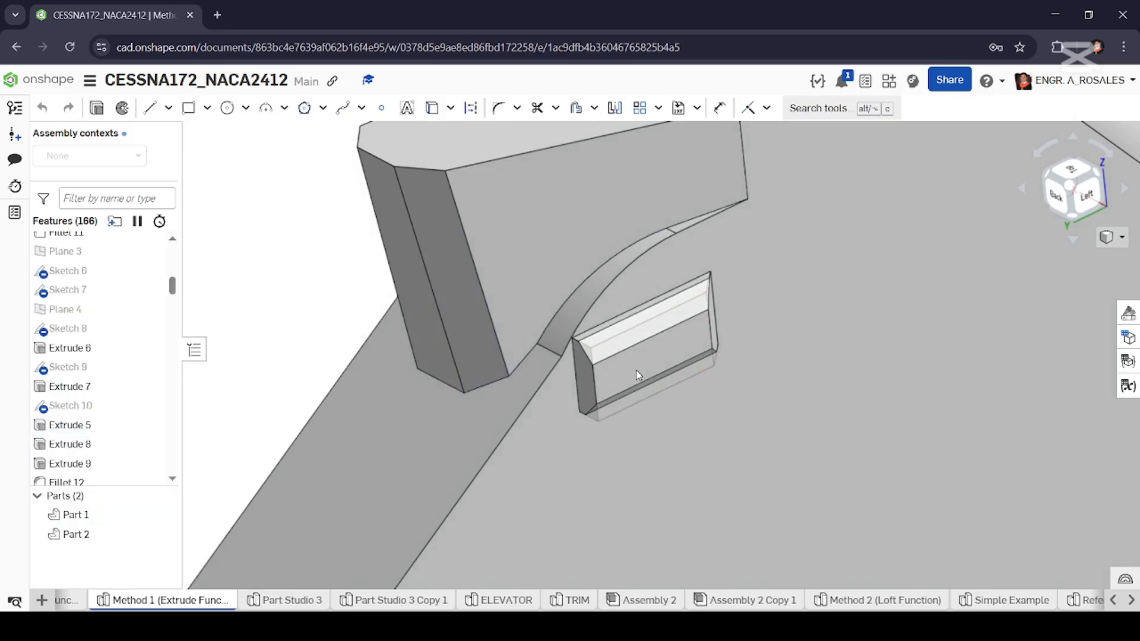
{"action": "scroll", "coordinate": [552, 472], "scroll_direction": "down", "scroll_amount": 5}
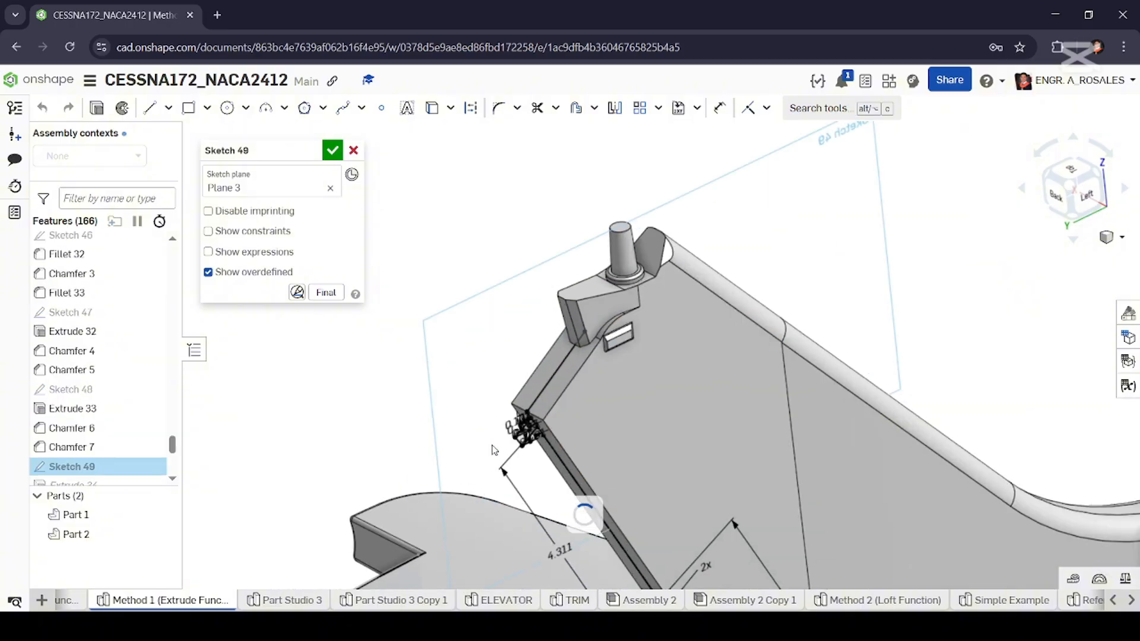
{"action": "right_click_drag", "start_coordinate": [593, 419], "coordinate": [745, 404]}
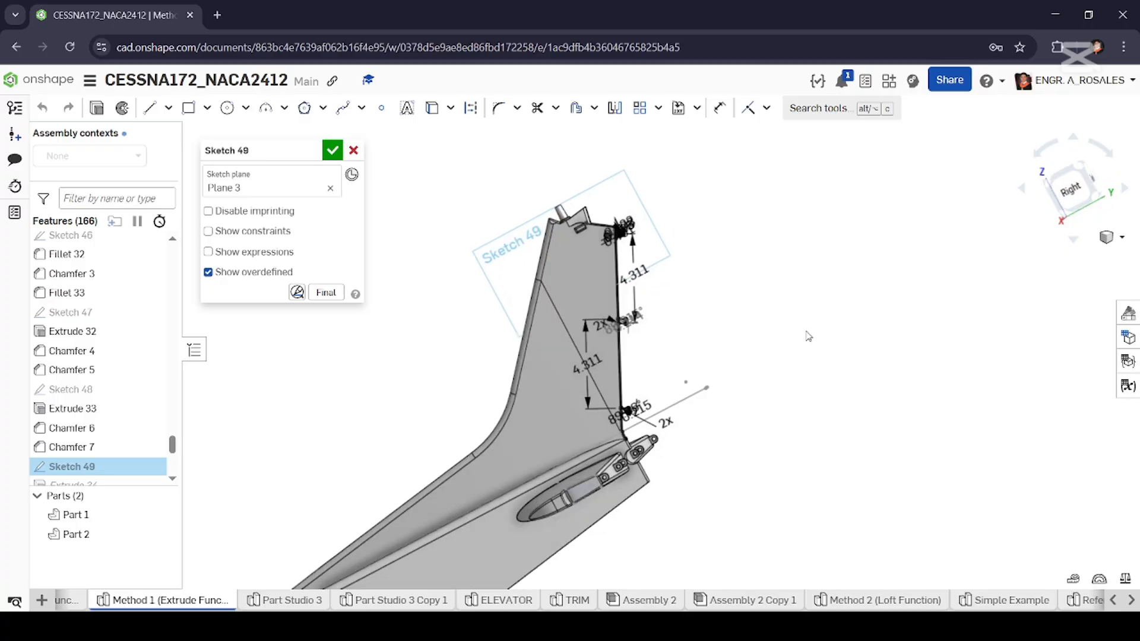
{"action": "left_click", "coordinate": [1080, 200]}
{"action": "scroll", "coordinate": [757, 336], "scroll_direction": "down", "scroll_amount": 4}
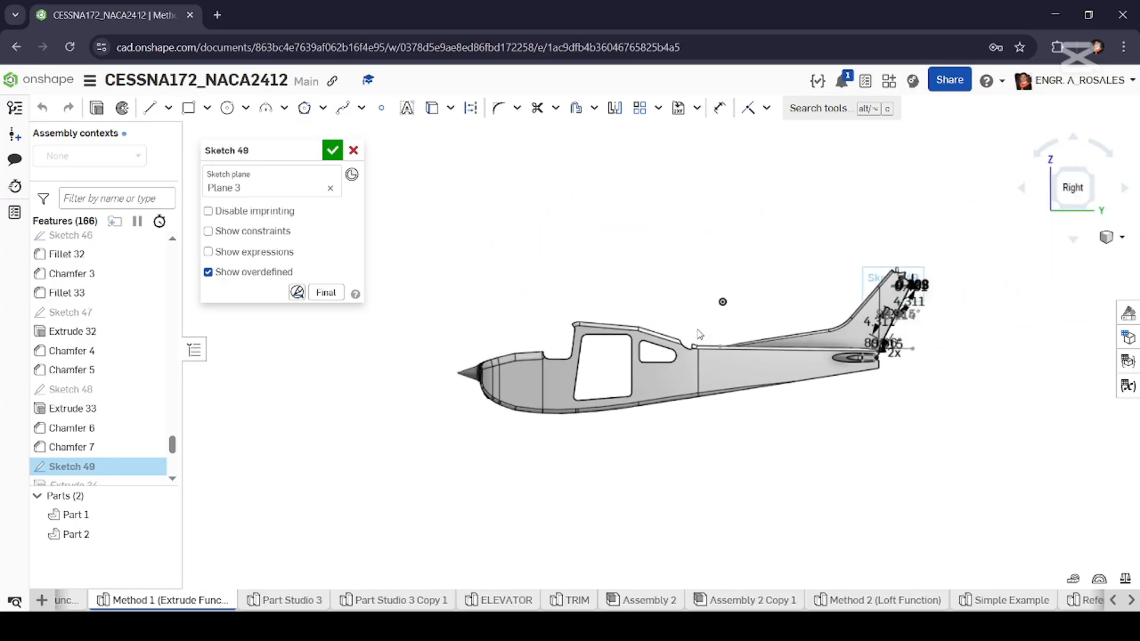
{"action": "scroll", "coordinate": [1015, 305], "scroll_direction": "up", "scroll_amount": 6}
{"action": "scroll", "coordinate": [817, 322], "scroll_direction": "up", "scroll_amount": 3}
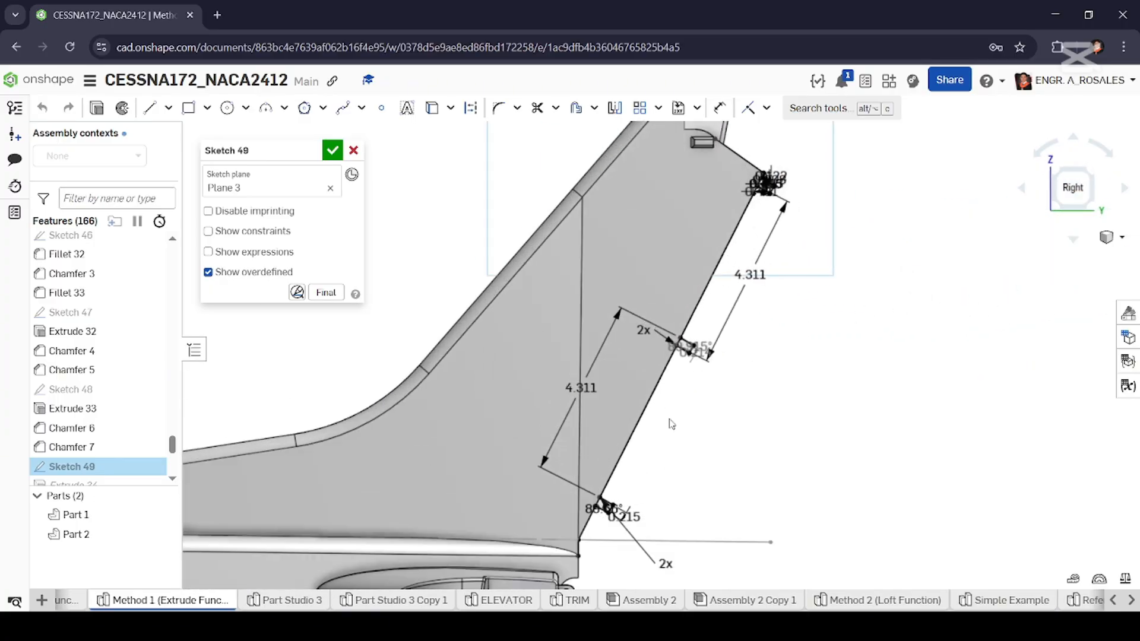
{"action": "scroll", "coordinate": [778, 328], "scroll_direction": "up", "scroll_amount": 3}
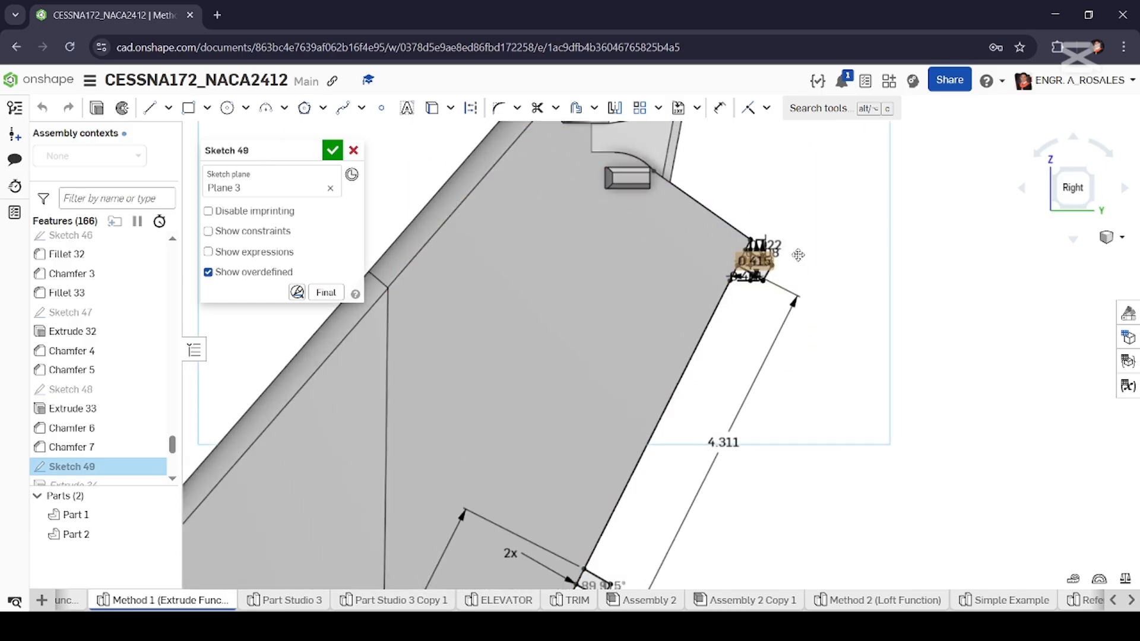
{"action": "scroll", "coordinate": [799, 255], "scroll_direction": "up", "scroll_amount": 5}
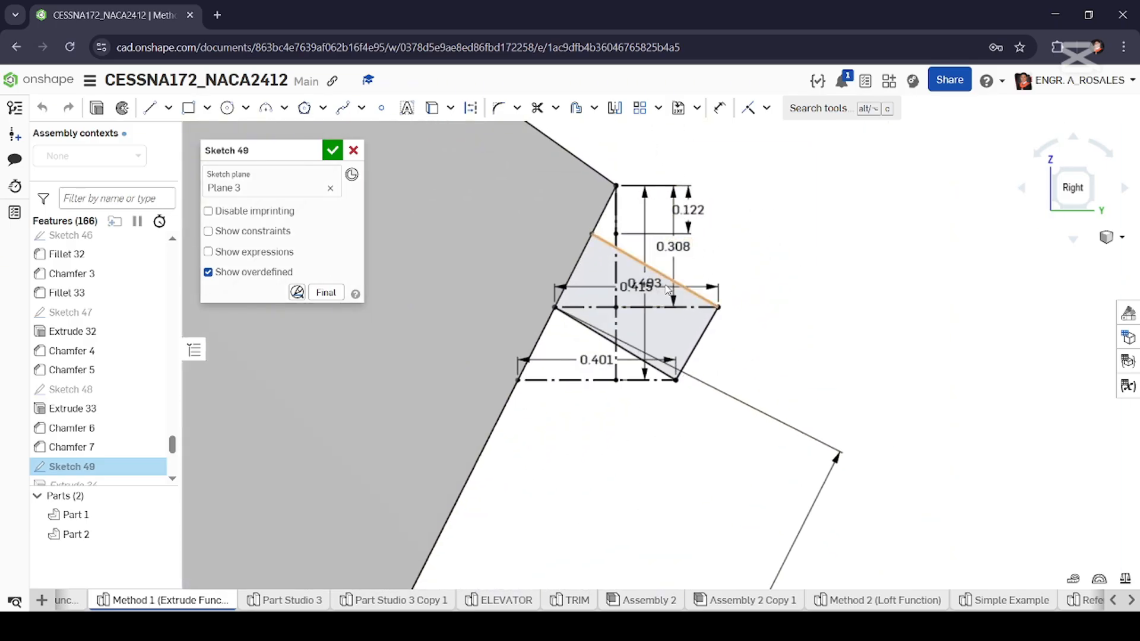
{"action": "scroll", "coordinate": [667, 288], "scroll_direction": "up", "scroll_amount": 1}
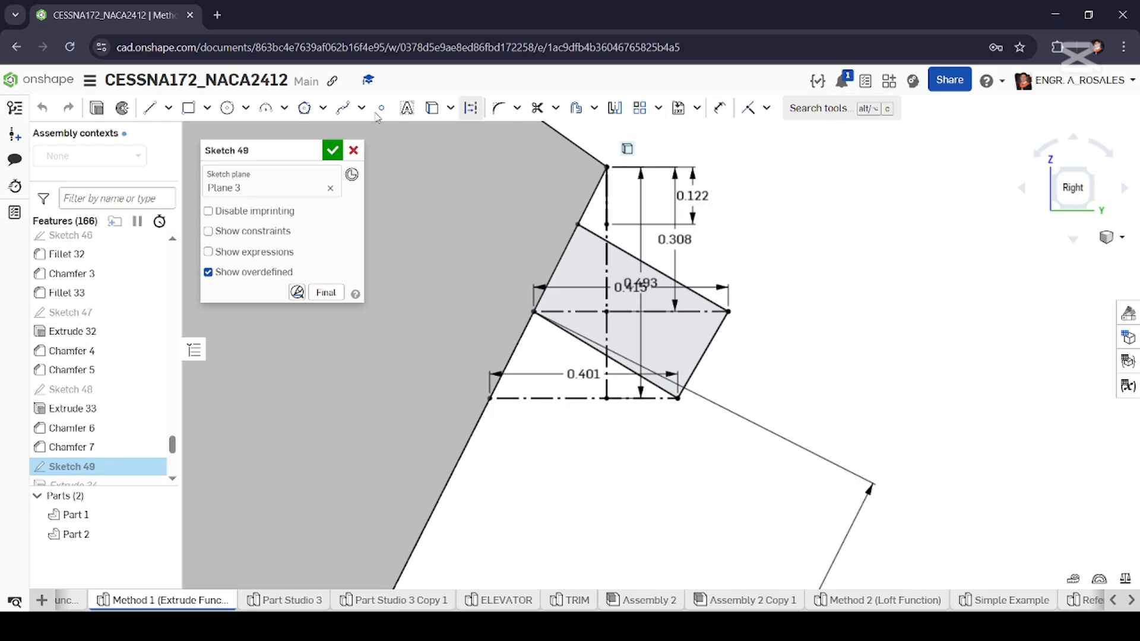
Trace a vertical construction line from the fin's upper trailing-edge corner down to the lower horizontal reference line of the profile.
{"action": "left_click", "coordinate": [150, 107]}
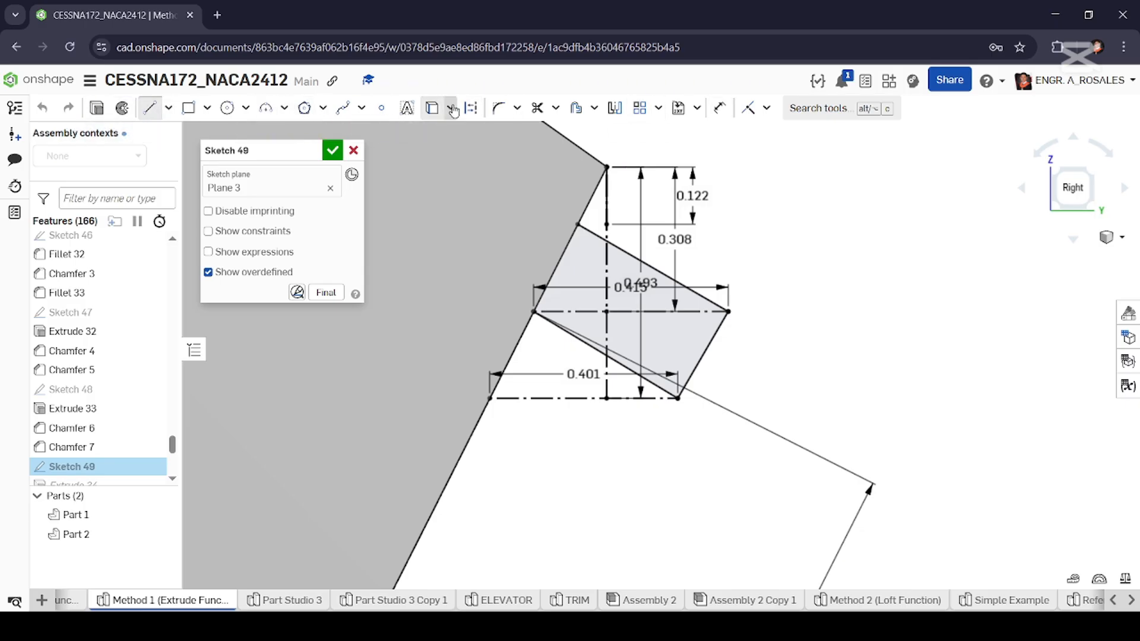
{"action": "left_click", "coordinate": [471, 107]}
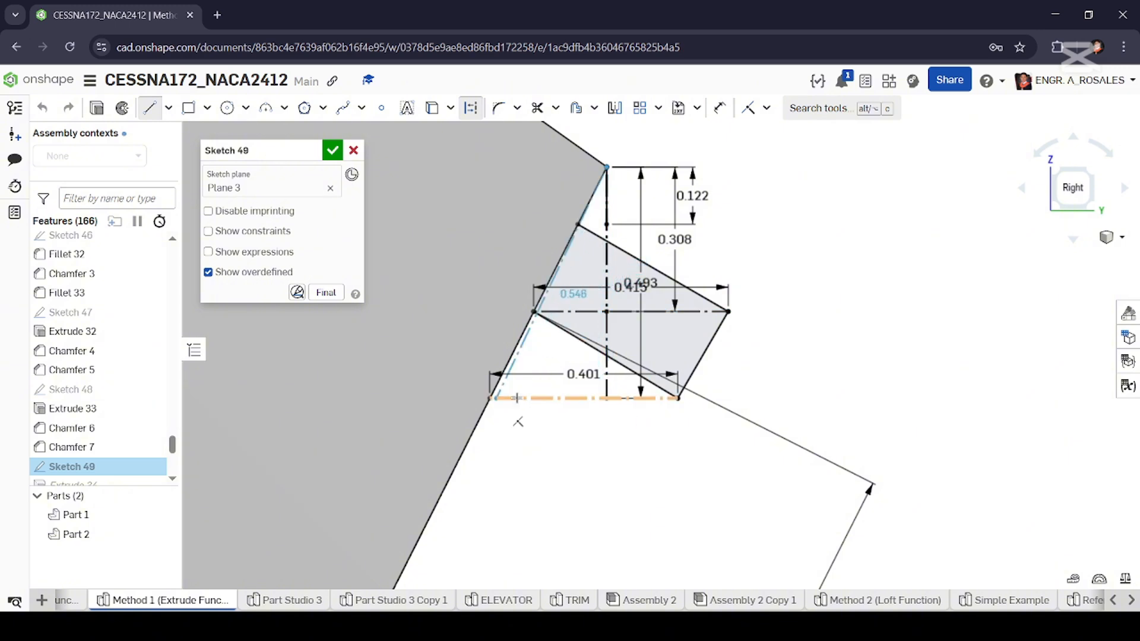
{"action": "left_click", "coordinate": [607, 398]}
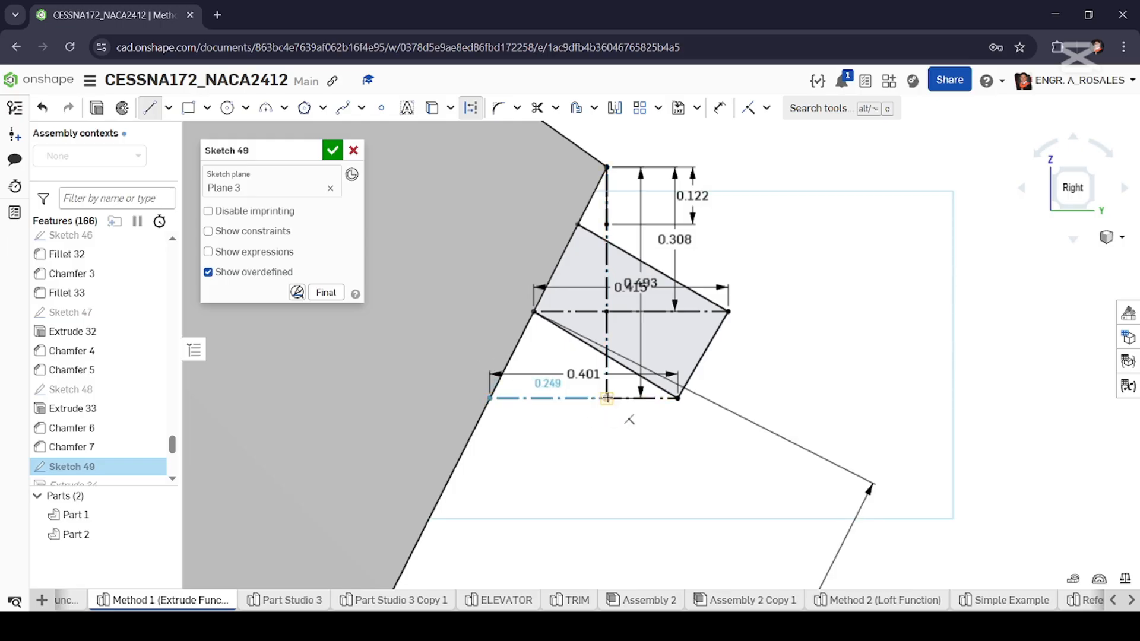
{"action": "key", "text": "grave"}
{"action": "key", "text": "Escape"}
{"action": "key", "text": "Escape"}
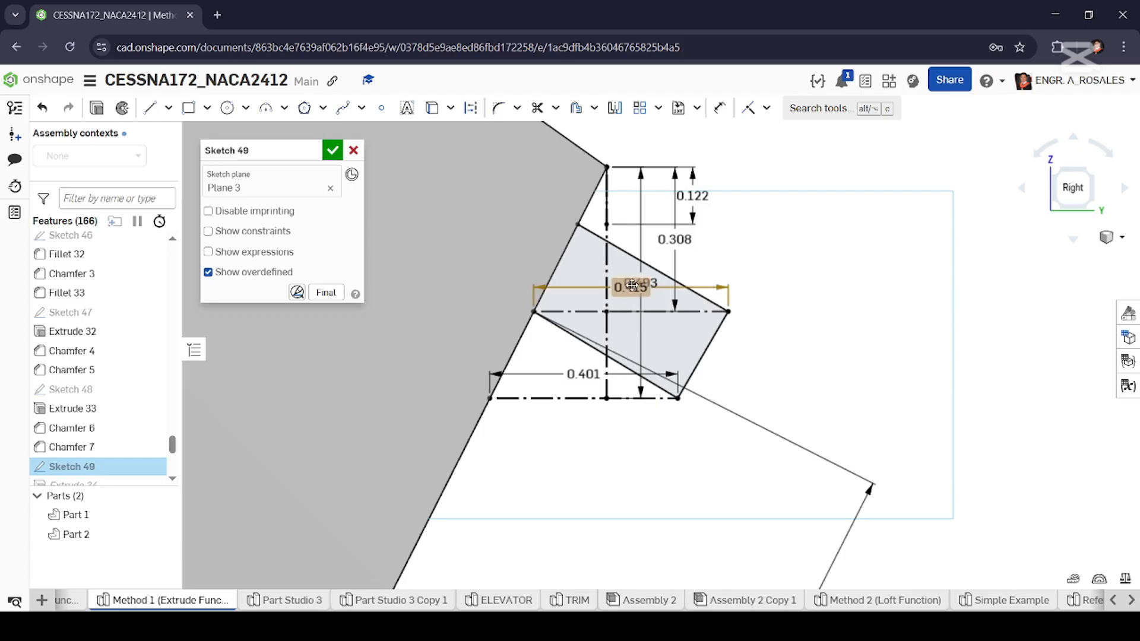
Move the 0.415 dimension above the profile and dimension the horizontal distance from the lower trailing-edge point to the vertical construction line.
{"action": "mouse_move", "coordinate": [631, 286]}
{"action": "left_mouse_down"}
{"action": "mouse_move", "coordinate": [802, 272]}
{"action": "mouse_move", "coordinate": [792, 133]}
{"action": "mouse_move", "coordinate": [778, 172]}
{"action": "left_mouse_up"}
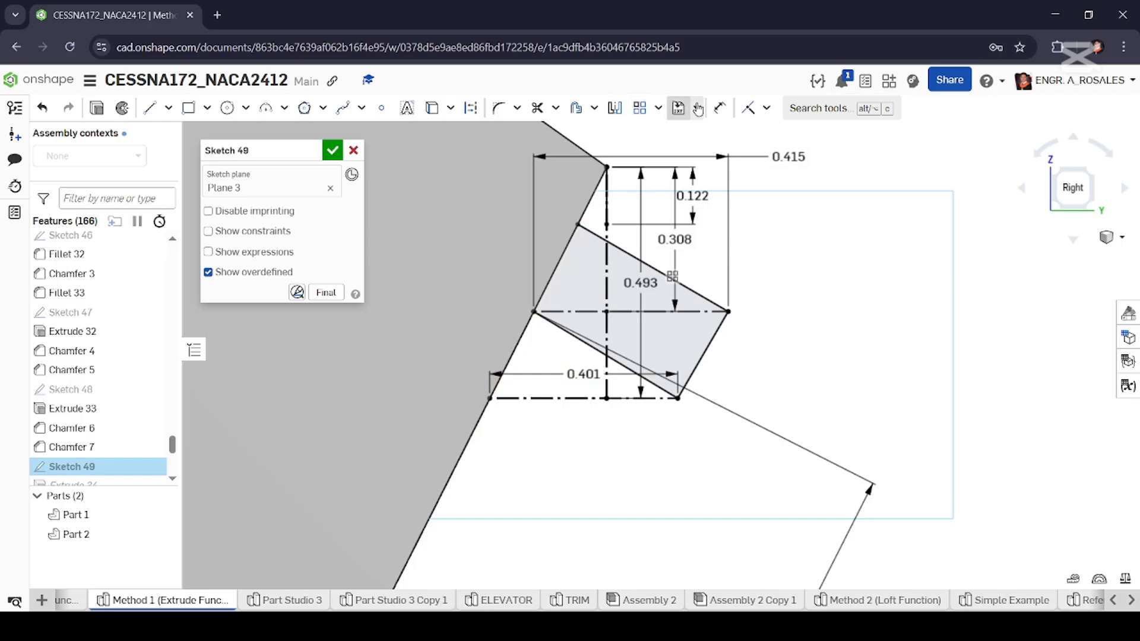
{"action": "left_click", "coordinate": [720, 108]}
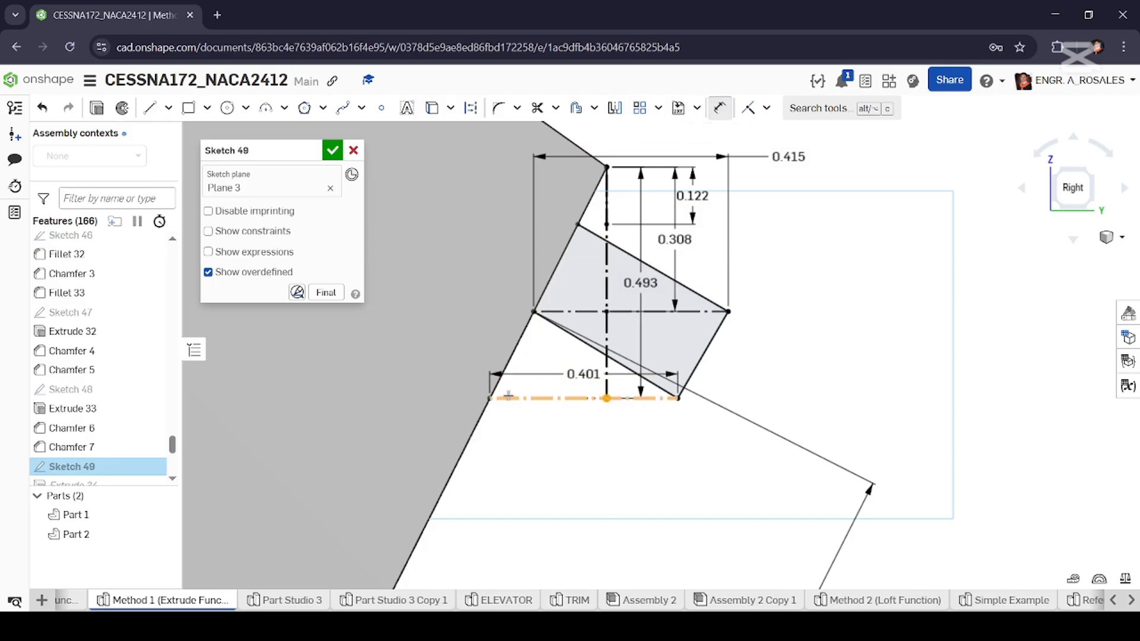
{"action": "left_click", "coordinate": [490, 399]}
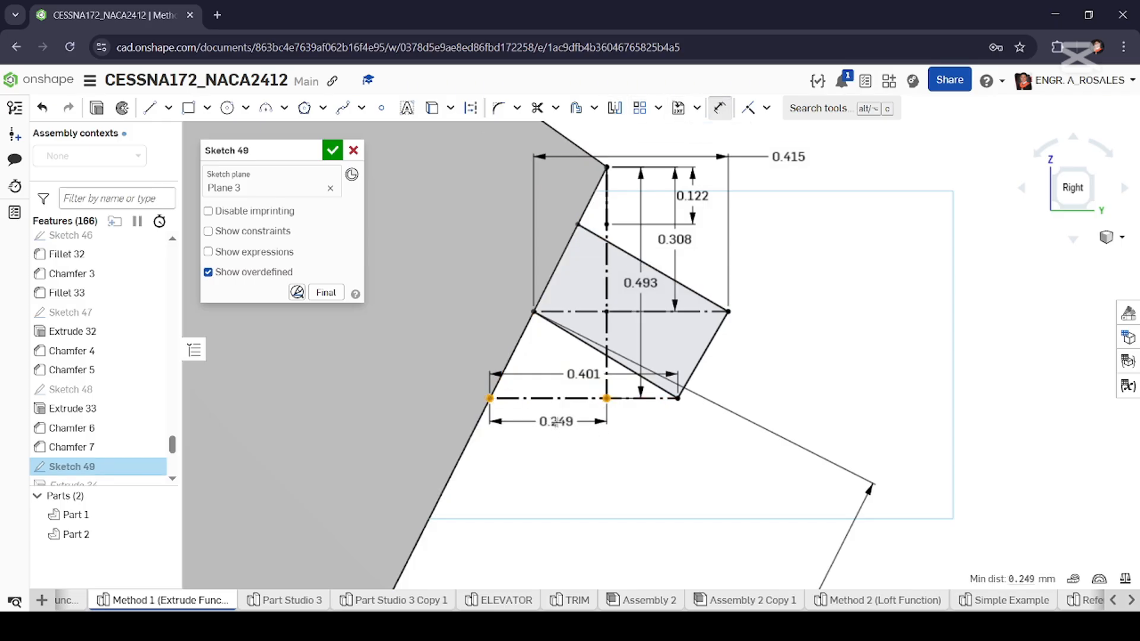
{"action": "left_click", "coordinate": [555, 423]}
{"action": "key", "text": "Return"}
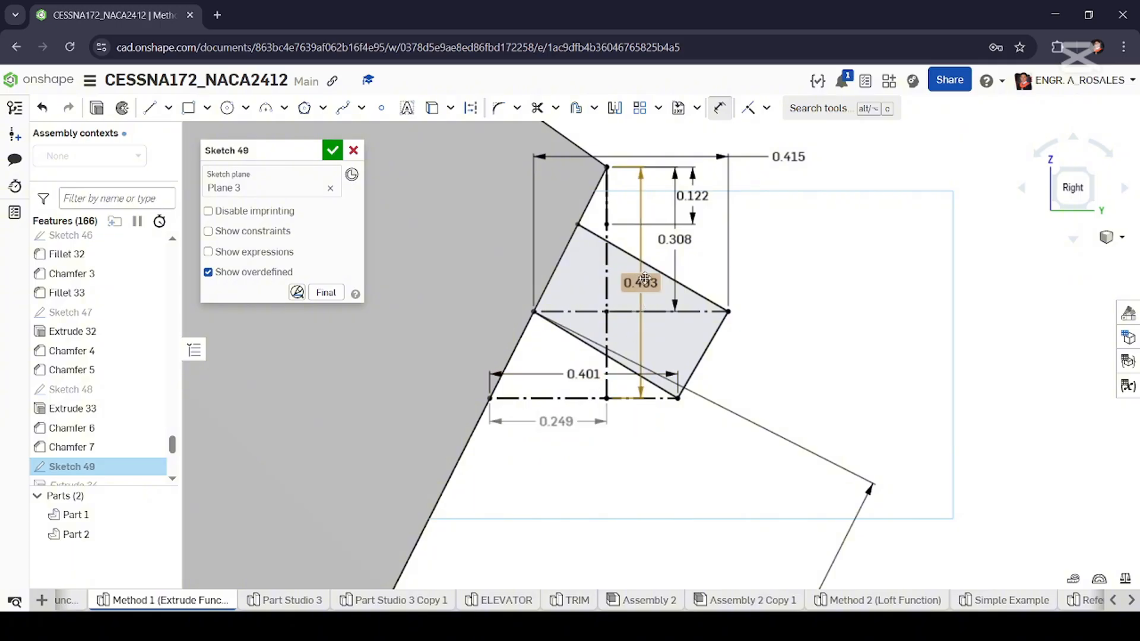
Rearrange the upper profile's dimensions, moving 0.493, 0.308 and 0.122 to its outer side and 0.415 and 0.401 below it.
{"action": "left_click_drag", "start_coordinate": [645, 278], "coordinate": [844, 284]}
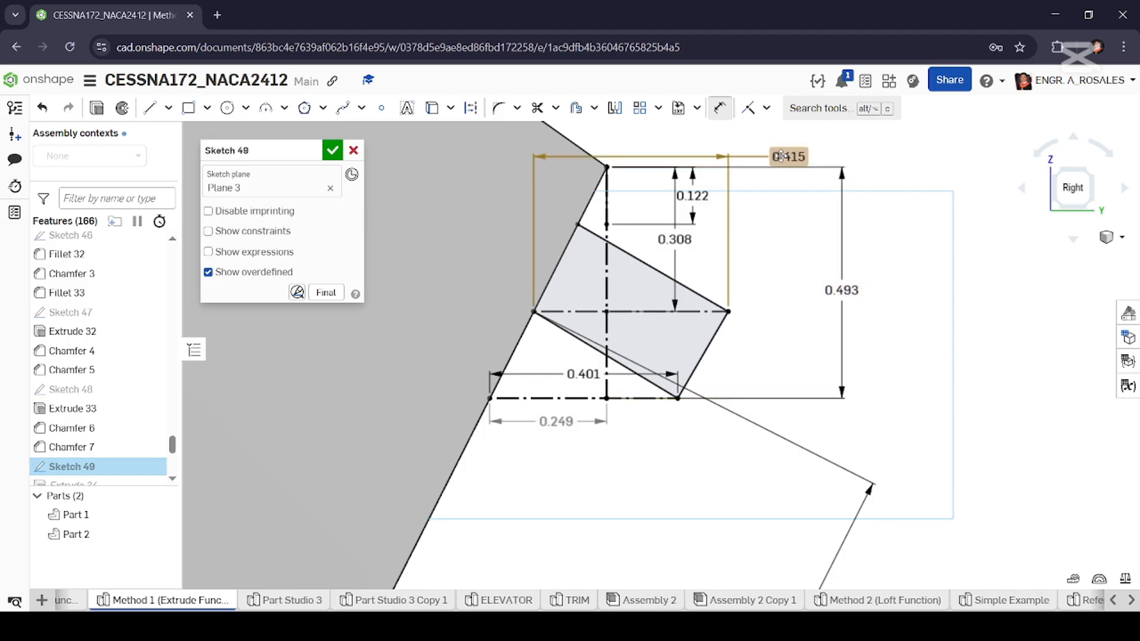
{"action": "left_click_drag", "start_coordinate": [670, 243], "coordinate": [806, 255]}
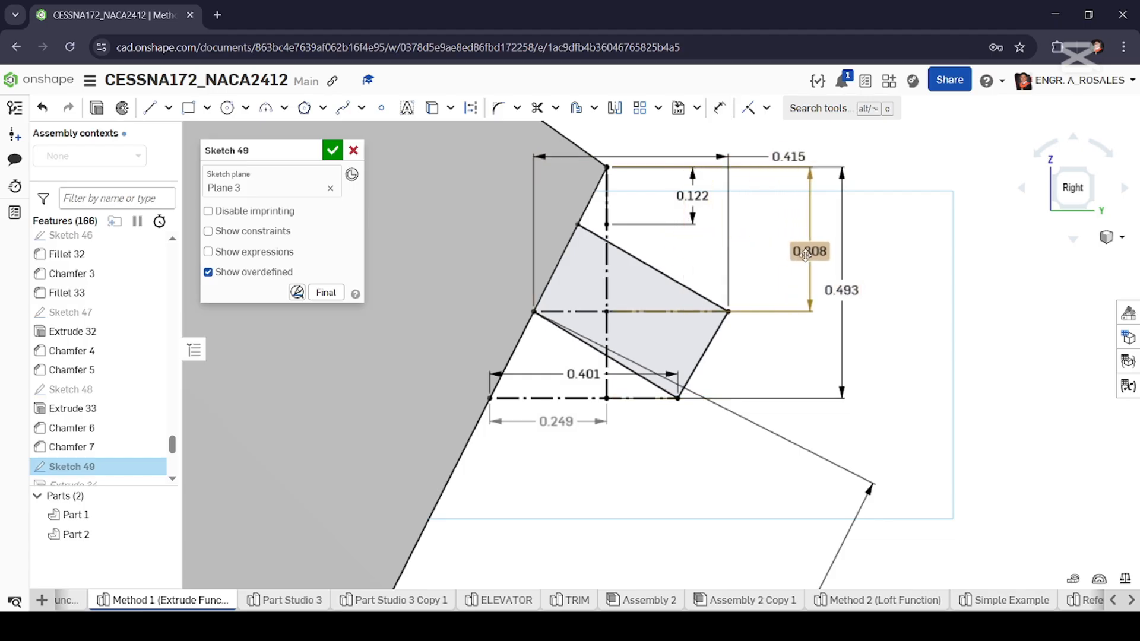
{"action": "left_click_drag", "start_coordinate": [689, 201], "coordinate": [757, 219]}
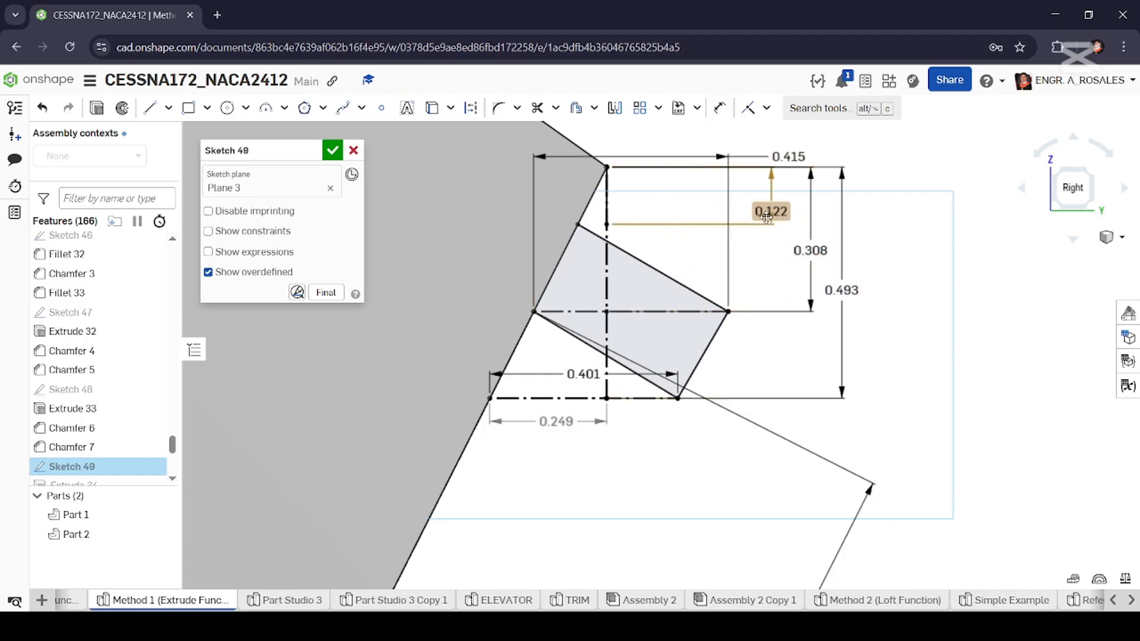
{"action": "left_click_drag", "start_coordinate": [785, 157], "coordinate": [646, 466]}
{"action": "left_click_drag", "start_coordinate": [586, 370], "coordinate": [585, 440]}
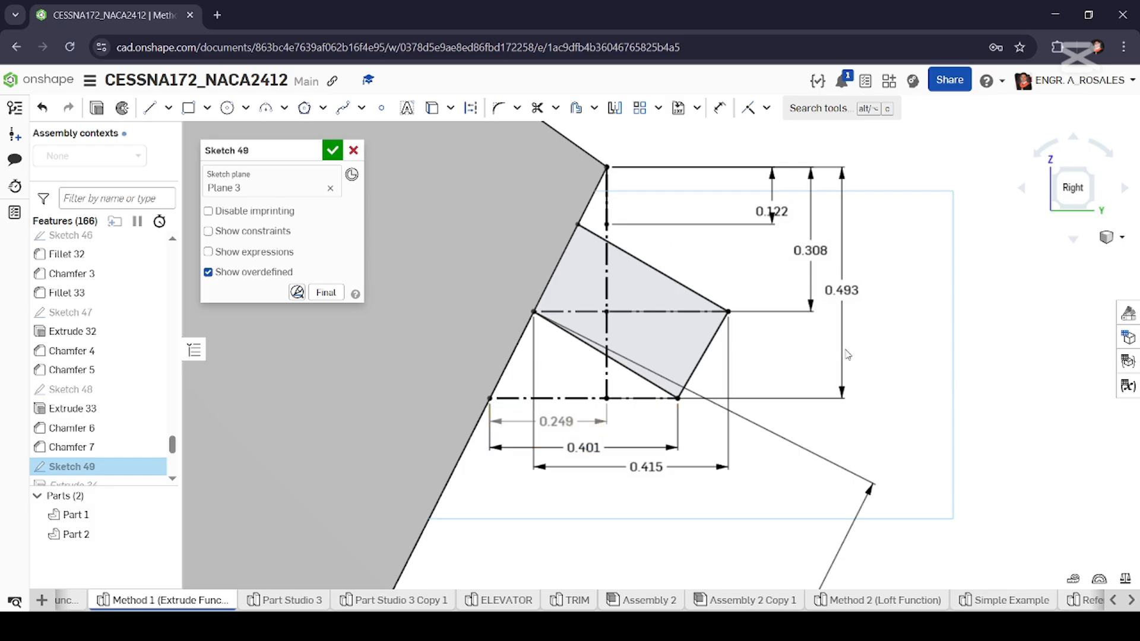
Examine the second profile midway down the fin's trailing edge, checking its angle, end length and spacing from the upper profile.
{"action": "scroll", "coordinate": [847, 354], "scroll_direction": "down", "scroll_amount": 1}
{"action": "scroll", "coordinate": [852, 220], "scroll_direction": "down", "scroll_amount": 6}
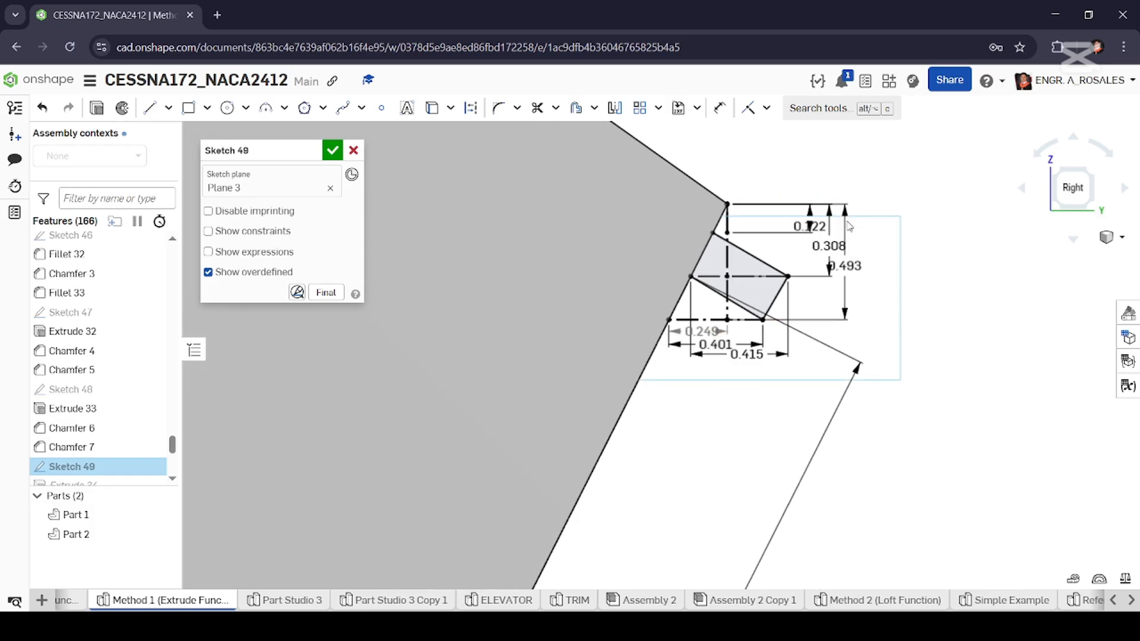
{"action": "scroll", "coordinate": [707, 526], "scroll_direction": "up", "scroll_amount": 2}
{"action": "scroll", "coordinate": [698, 544], "scroll_direction": "up", "scroll_amount": 2}
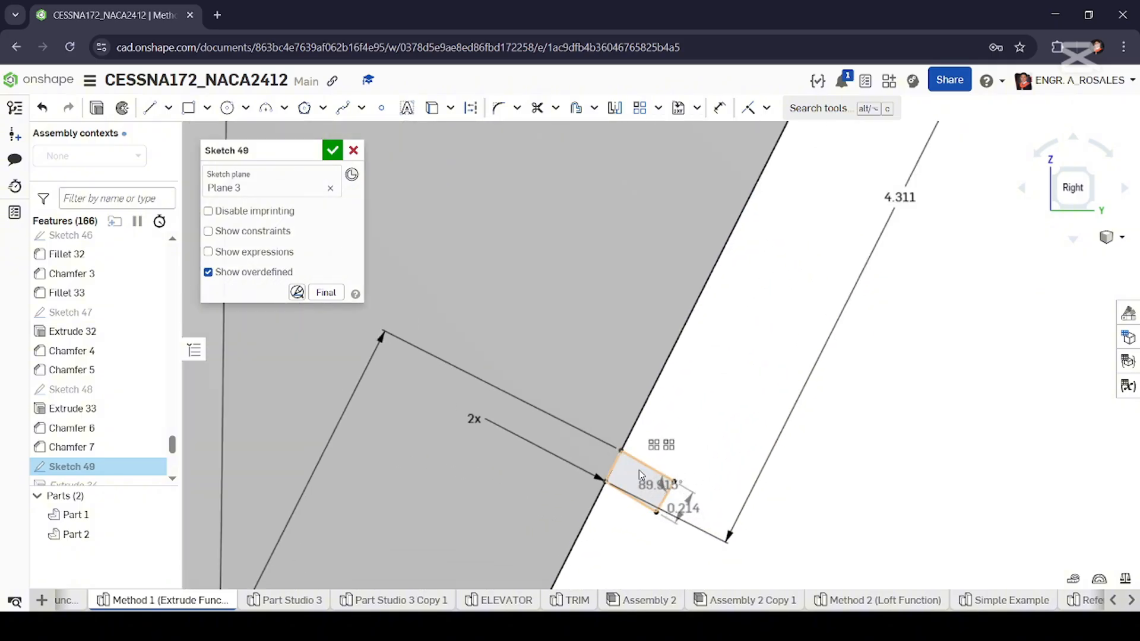
{"action": "scroll", "coordinate": [644, 466], "scroll_direction": "down", "scroll_amount": 2}
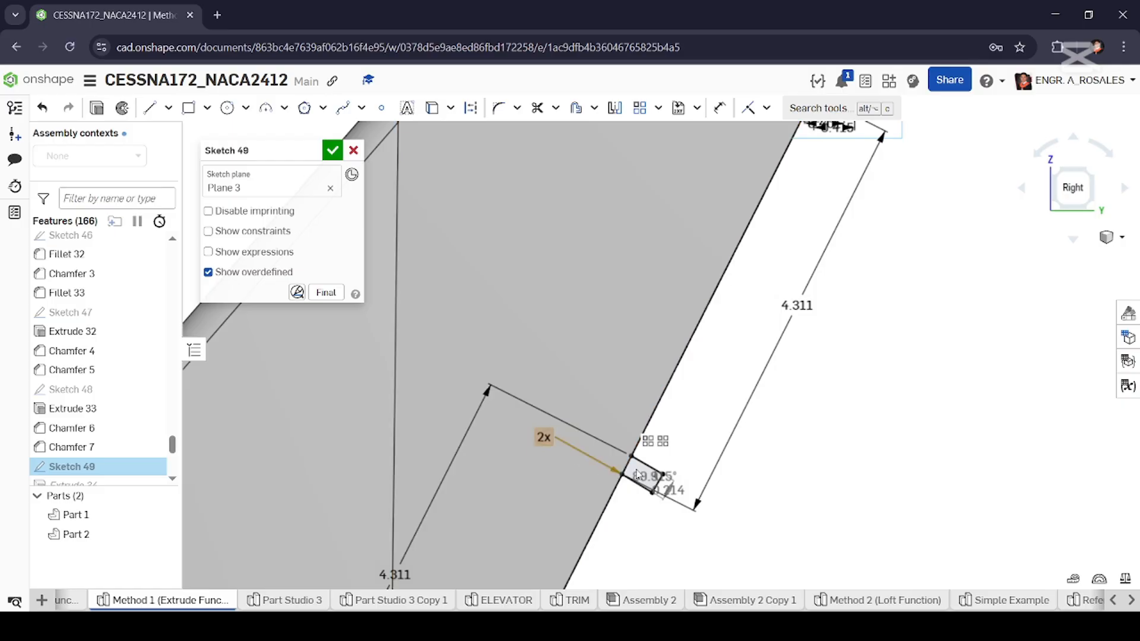
{"action": "scroll", "coordinate": [618, 466], "scroll_direction": "up", "scroll_amount": 5}
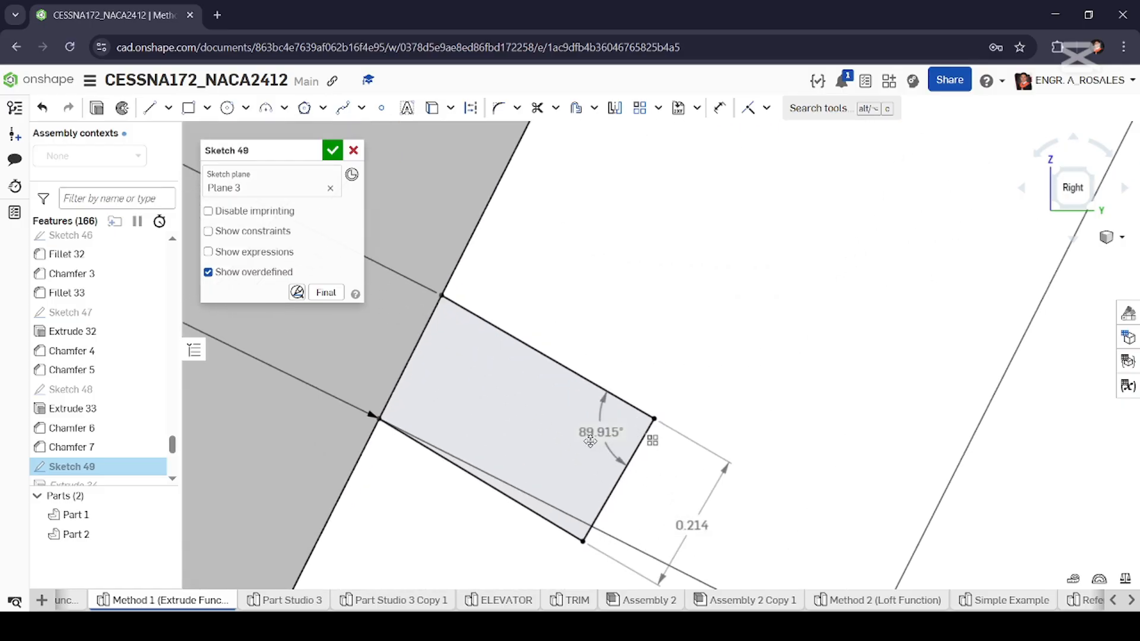
{"action": "scroll", "coordinate": [590, 441], "scroll_direction": "down", "scroll_amount": 5}
{"action": "scroll", "coordinate": [775, 162], "scroll_direction": "up", "scroll_amount": 2}
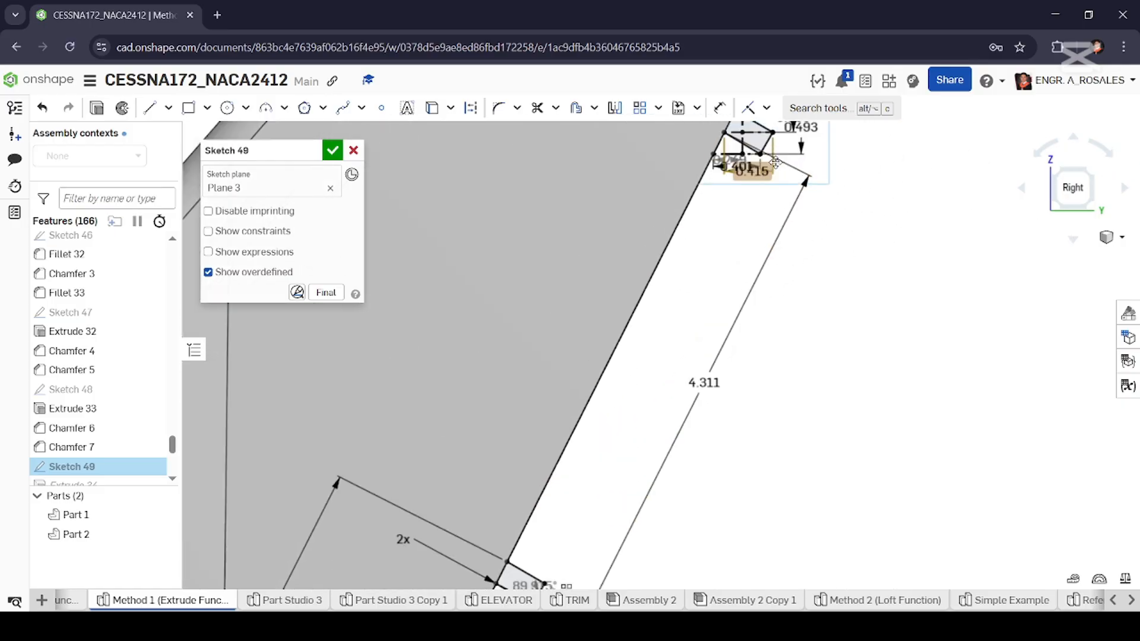
Dimension the angle between the upper profile's top edge and its outer end edge in Sketch 49.
{"action": "scroll", "coordinate": [722, 244], "scroll_direction": "up", "scroll_amount": 5}
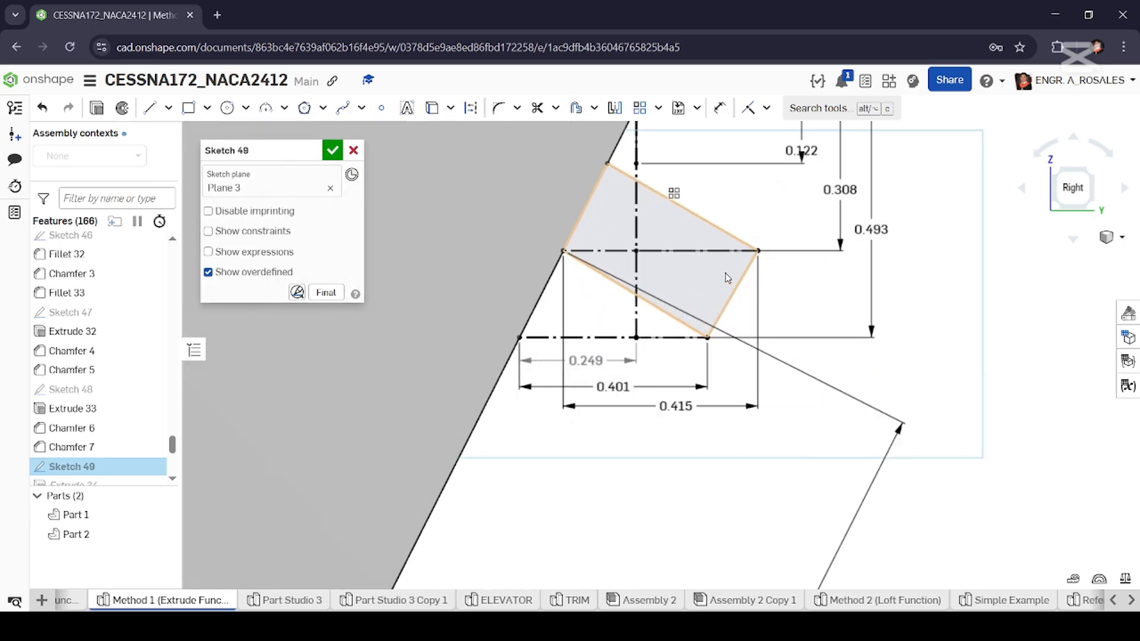
{"action": "scroll", "coordinate": [727, 277], "scroll_direction": "up", "scroll_amount": 2}
{"action": "left_click", "coordinate": [720, 109]}
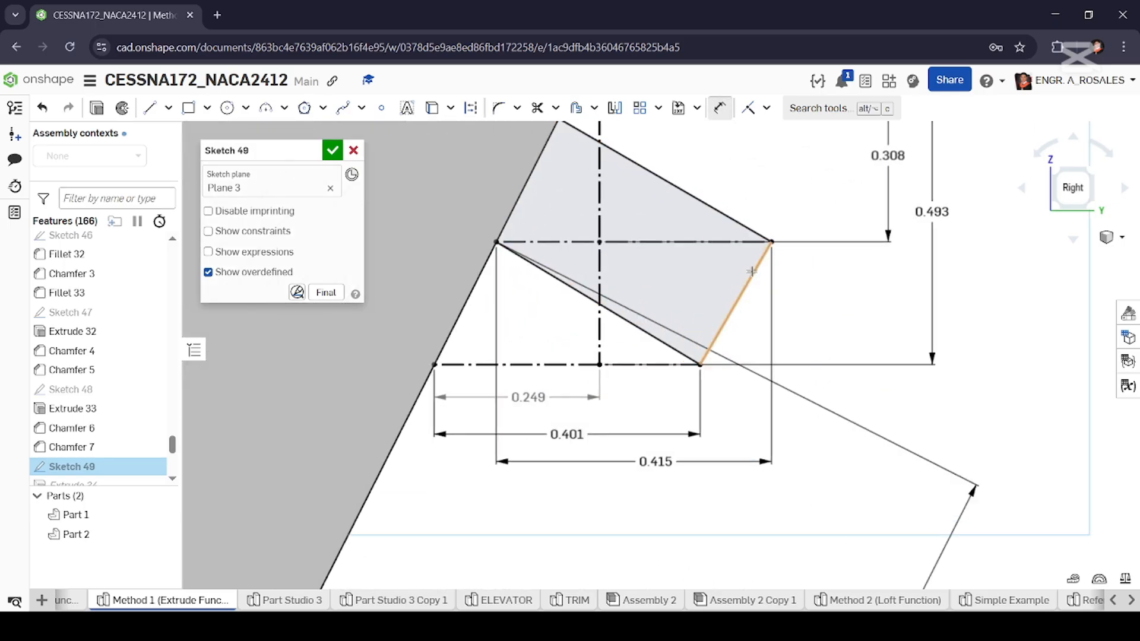
{"action": "left_click", "coordinate": [752, 271]}
{"action": "left_click", "coordinate": [737, 222]}
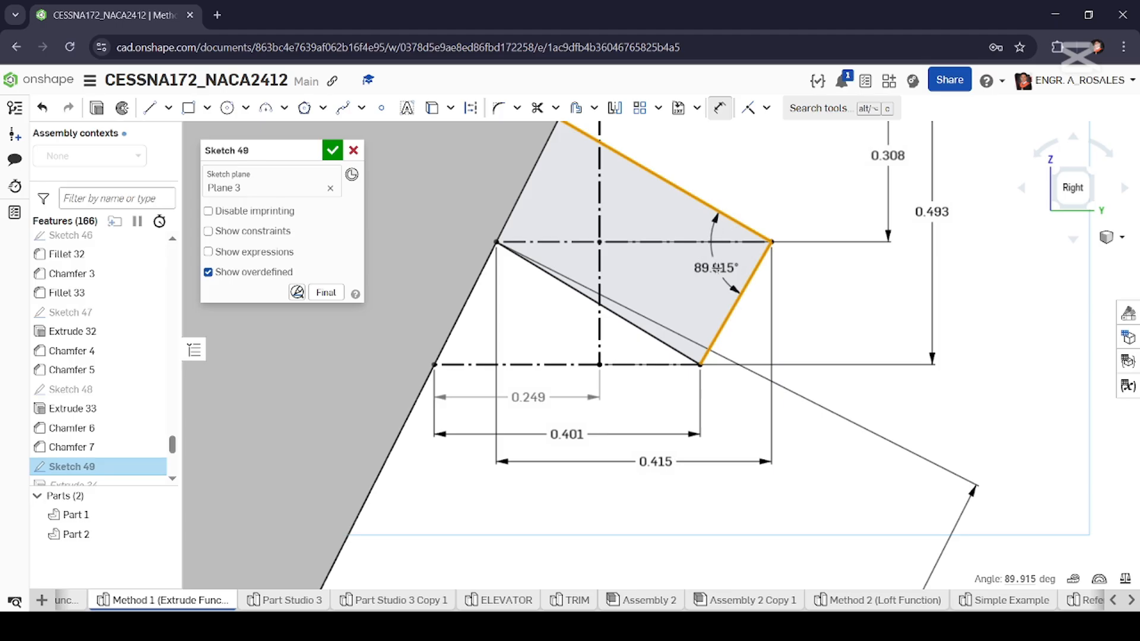
{"action": "left_click", "coordinate": [717, 268]}
{"action": "key", "text": "Return"}
Examine the spacing, end lengths and angles of the middle and lower profiles along the fin's trailing edge.
{"action": "scroll", "coordinate": [753, 262], "scroll_direction": "down", "scroll_amount": 5}
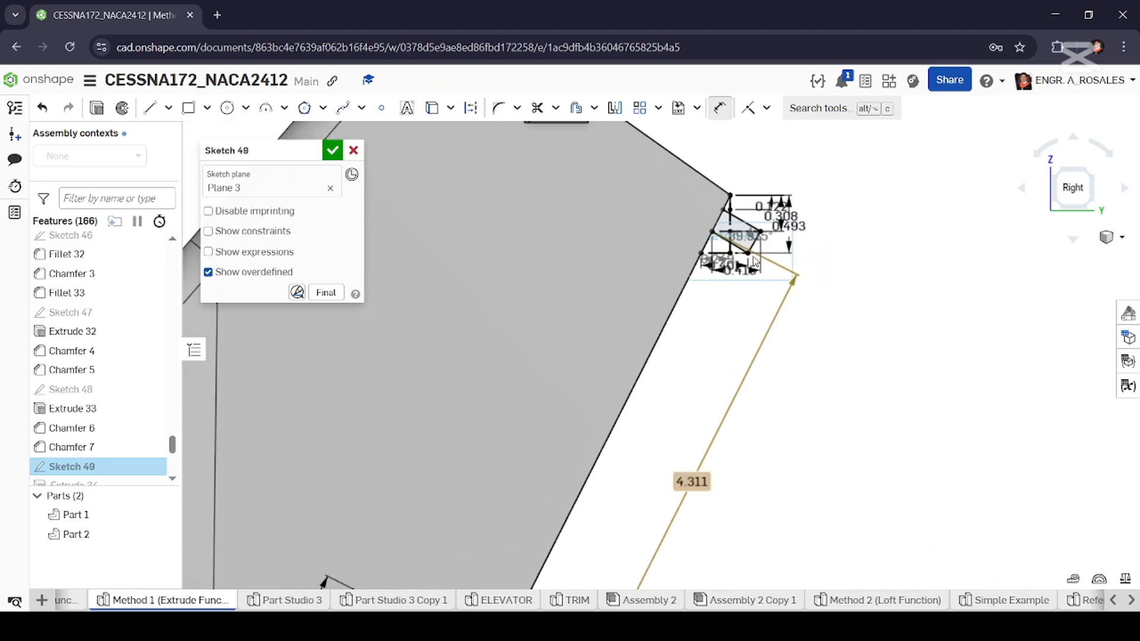
{"action": "scroll", "coordinate": [669, 481], "scroll_direction": "up", "scroll_amount": 6}
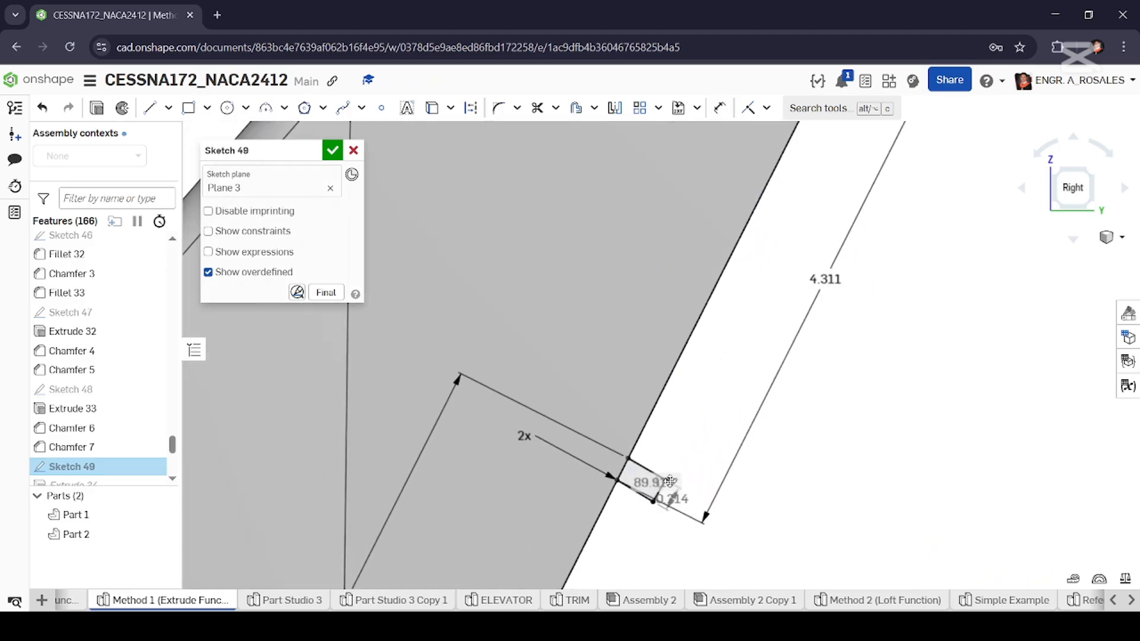
{"action": "scroll", "coordinate": [670, 481], "scroll_direction": "up", "scroll_amount": 3}
{"action": "scroll", "coordinate": [707, 440], "scroll_direction": "down", "scroll_amount": 4}
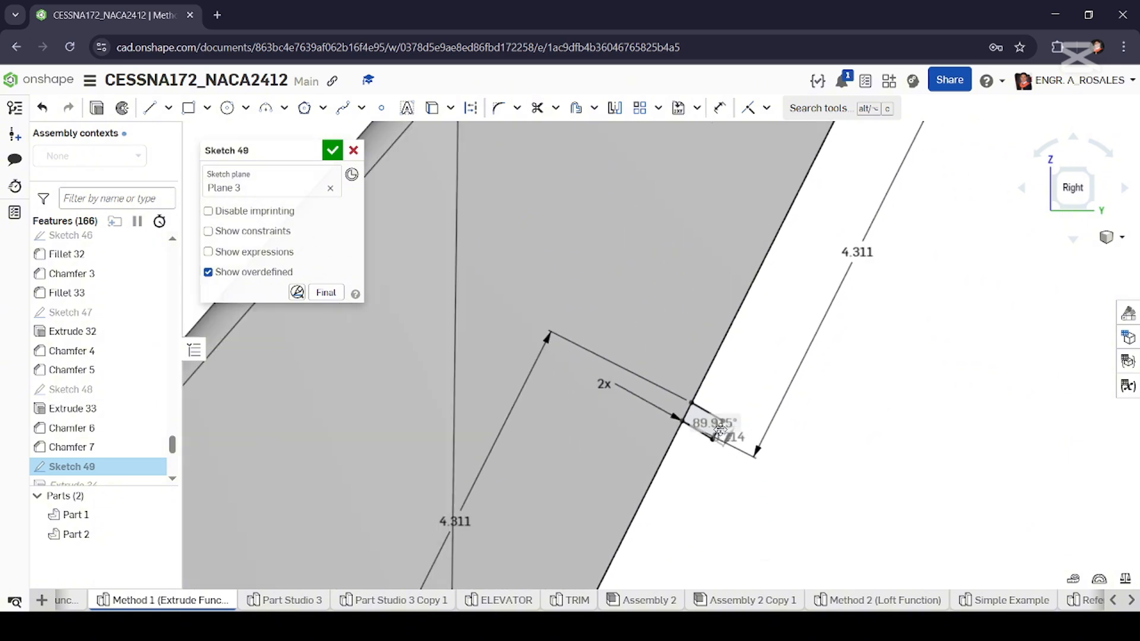
{"action": "scroll", "coordinate": [720, 430], "scroll_direction": "down", "scroll_amount": 5}
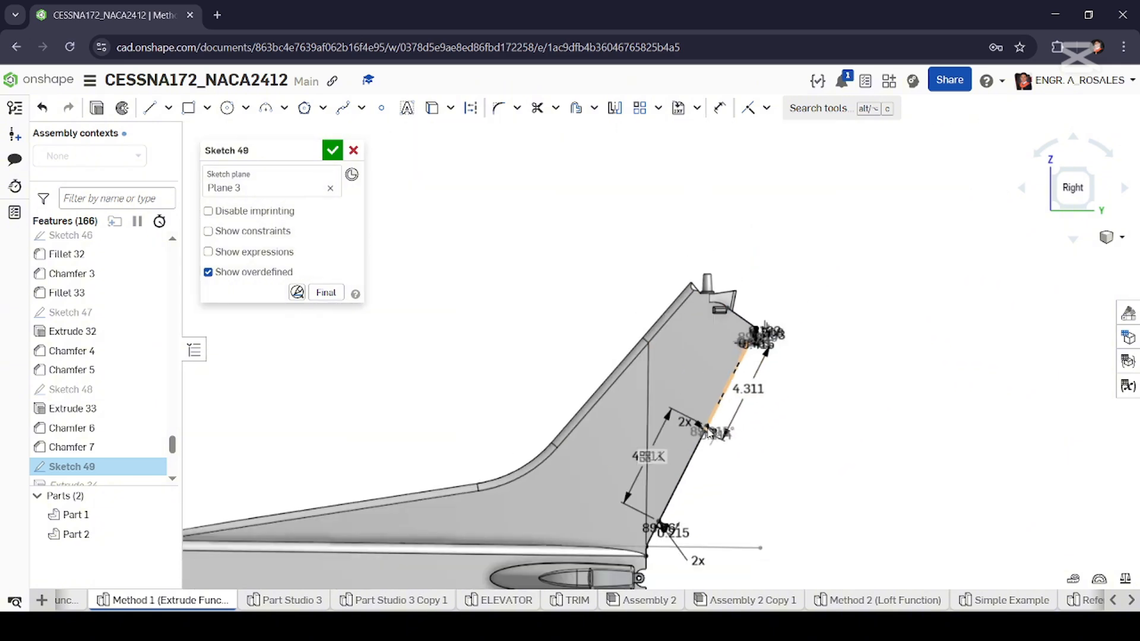
{"action": "scroll", "coordinate": [650, 558], "scroll_direction": "up", "scroll_amount": 6}
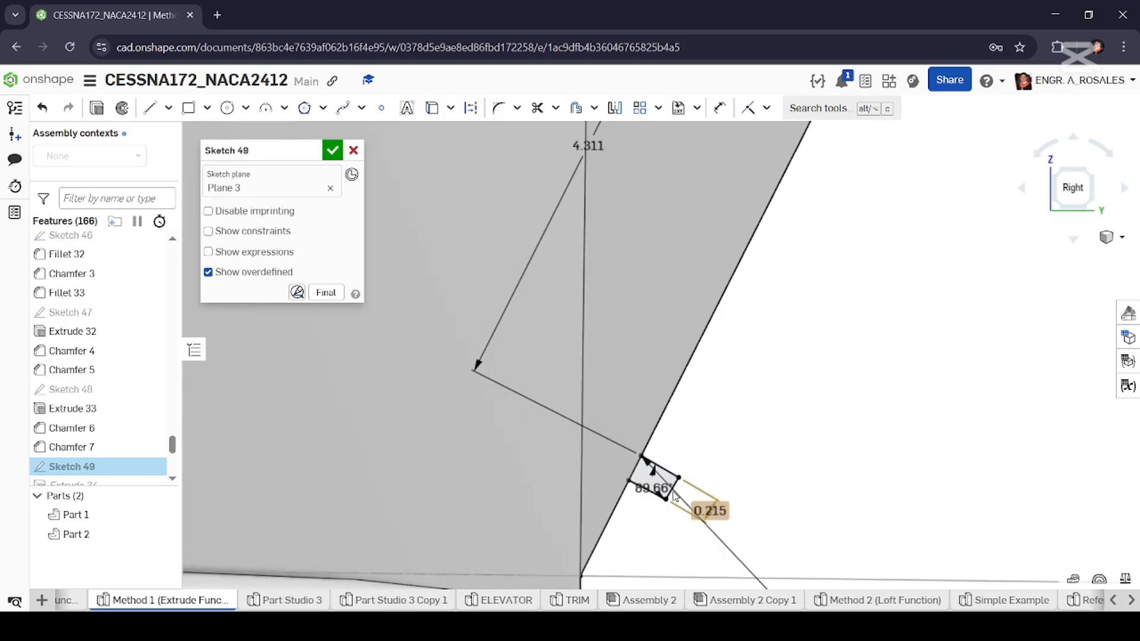
{"action": "scroll", "coordinate": [669, 425], "scroll_direction": "down", "scroll_amount": 1}
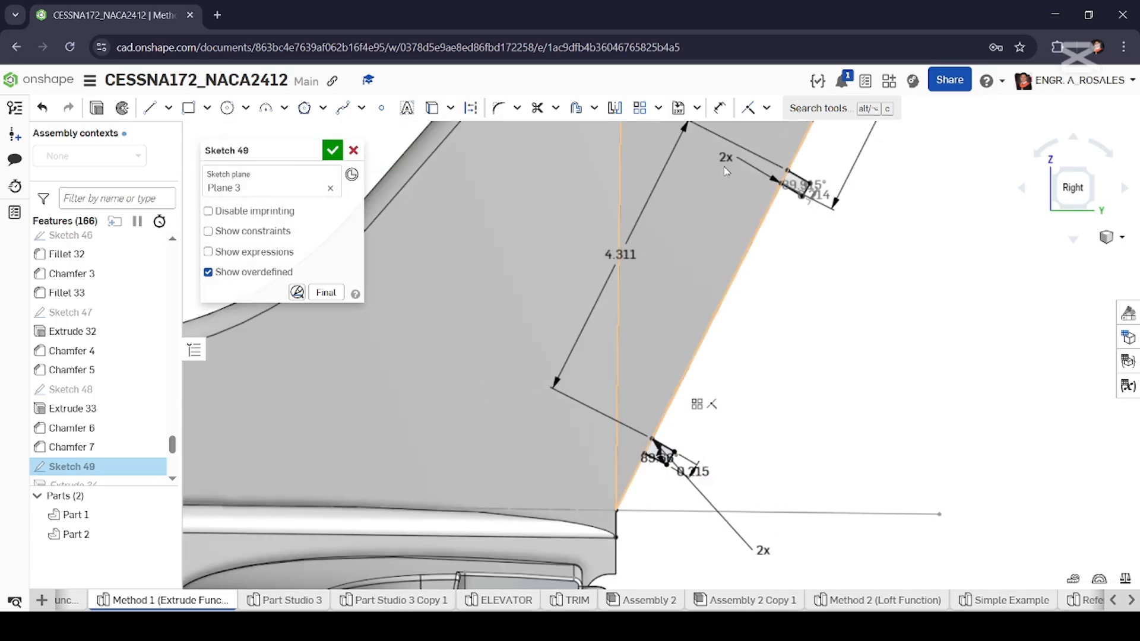
{"action": "scroll", "coordinate": [762, 165], "scroll_direction": "up", "scroll_amount": 2}
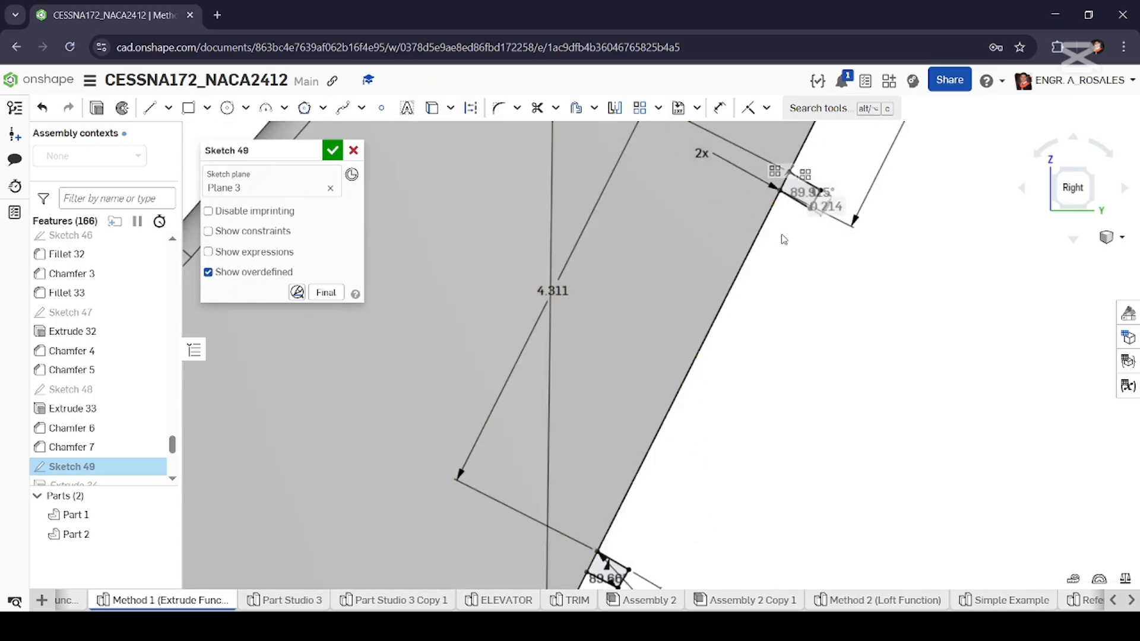
{"action": "scroll", "coordinate": [712, 439], "scroll_direction": "down", "scroll_amount": 3}
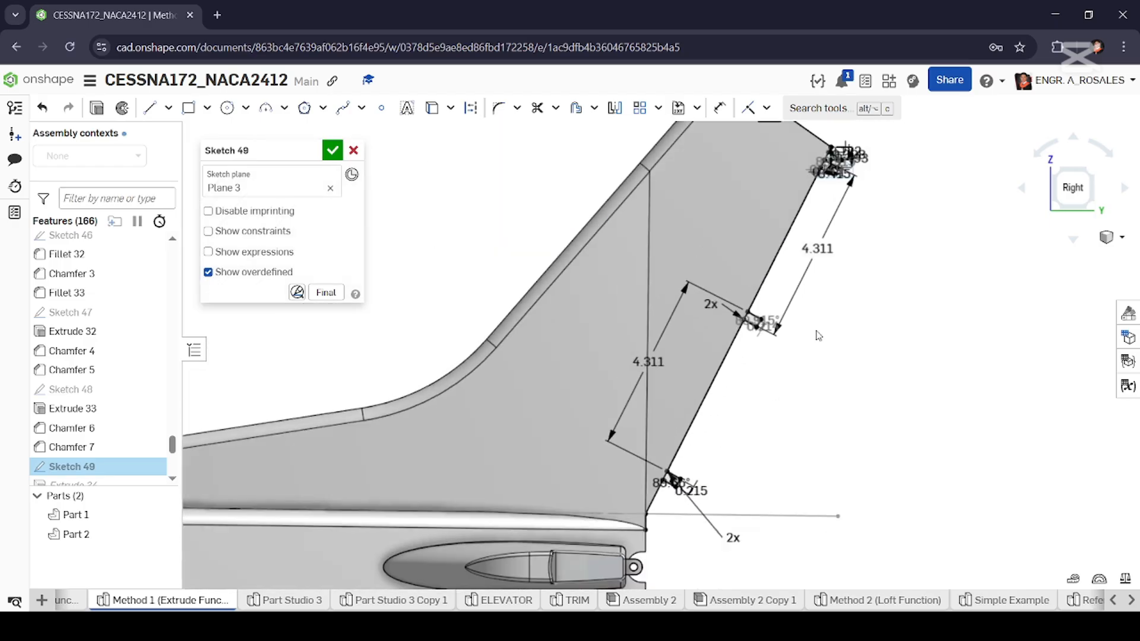
Move the lower profile's angle dimension to the corner between its upper edge and outer end edge.
{"action": "scroll", "coordinate": [692, 506], "scroll_direction": "up", "scroll_amount": 5}
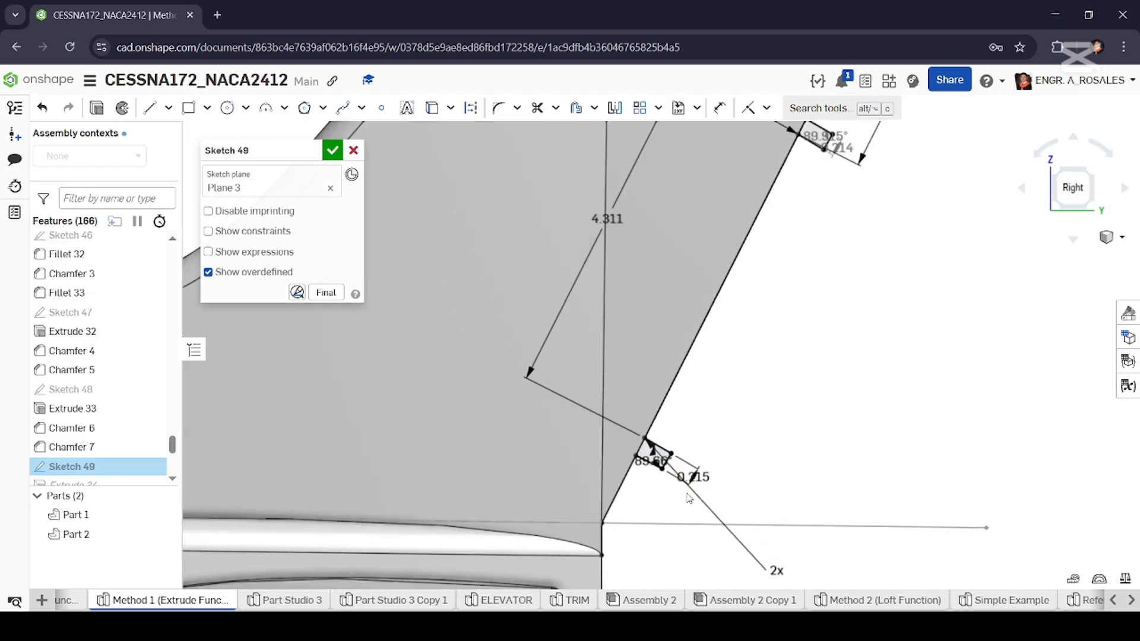
{"action": "scroll", "coordinate": [642, 441], "scroll_direction": "up", "scroll_amount": 2}
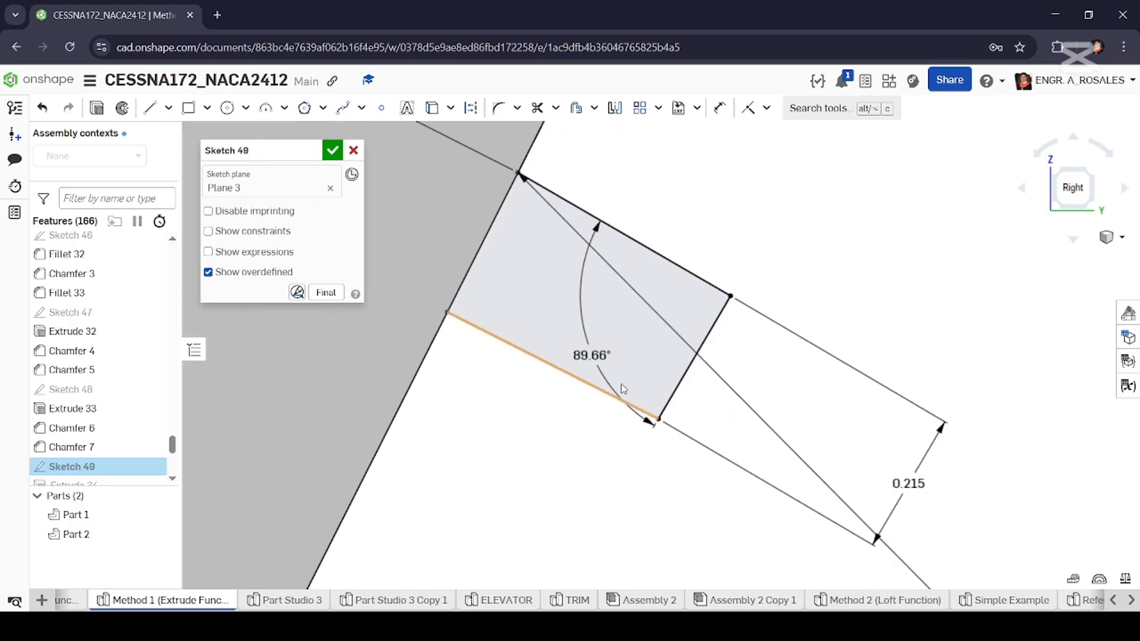
{"action": "left_click_drag", "start_coordinate": [594, 354], "coordinate": [687, 322]}
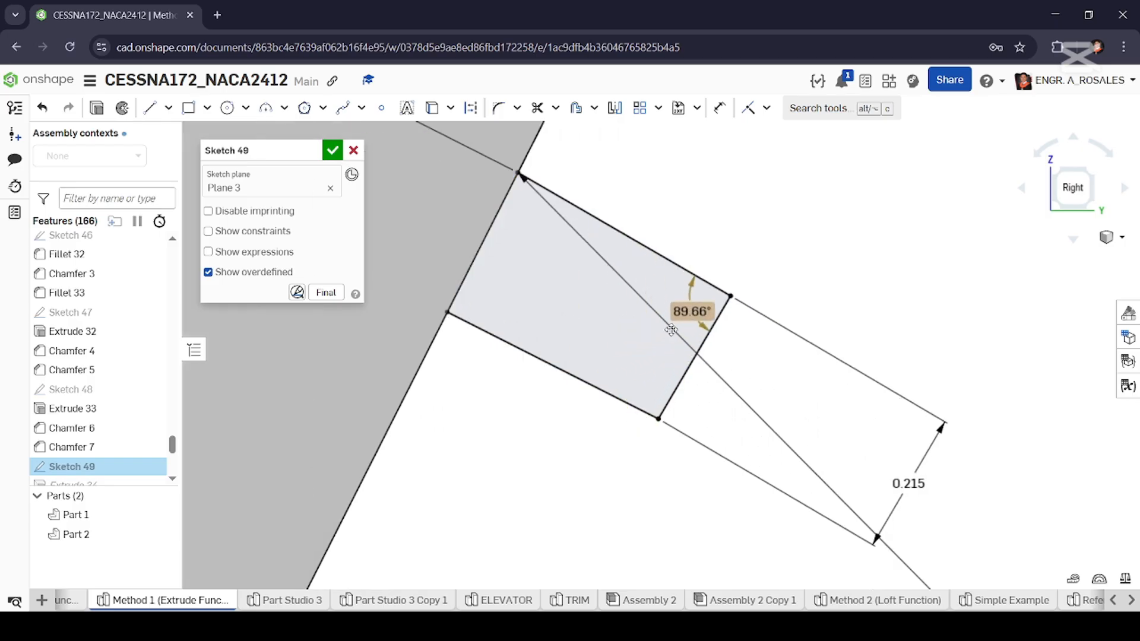
Reposition the lower profile's corner angle dimension slightly further inside the profile and set the angle to 89.915°.
{"action": "scroll", "coordinate": [674, 330], "scroll_direction": "down", "scroll_amount": 5}
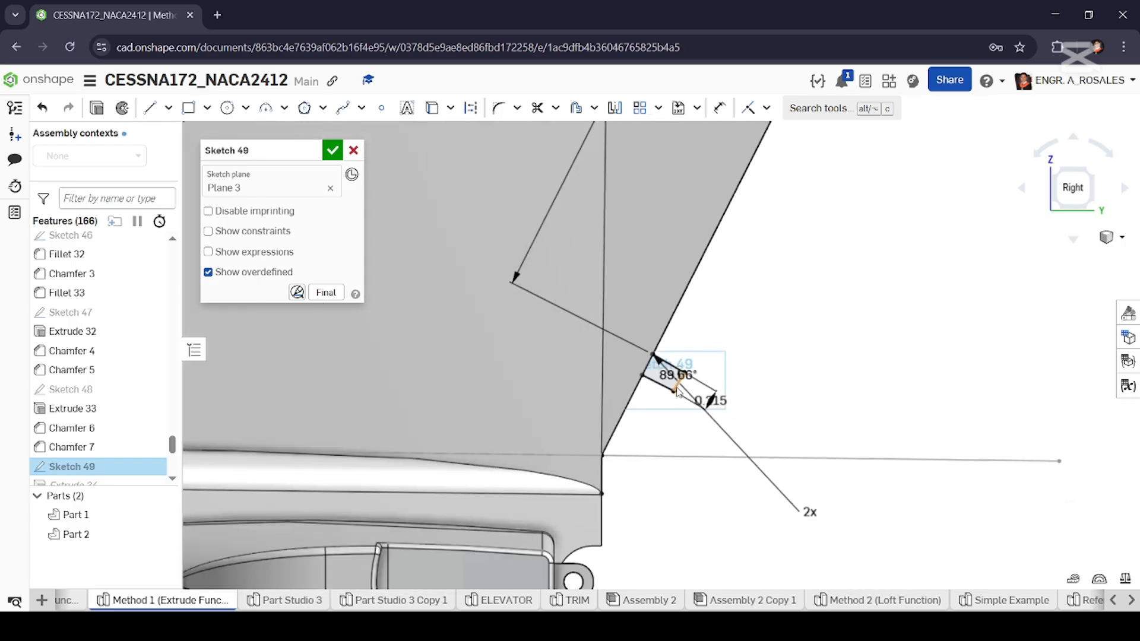
{"action": "scroll", "coordinate": [677, 392], "scroll_direction": "down", "scroll_amount": 3}
{"action": "scroll", "coordinate": [778, 199], "scroll_direction": "up", "scroll_amount": 4}
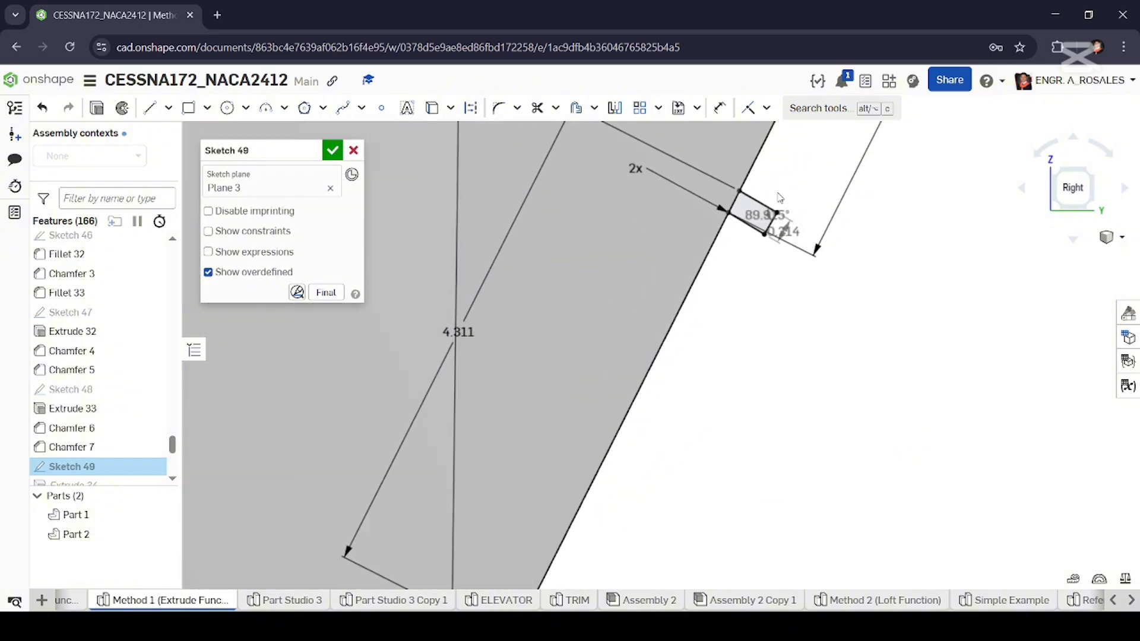
{"action": "scroll", "coordinate": [773, 205], "scroll_direction": "down", "scroll_amount": 2}
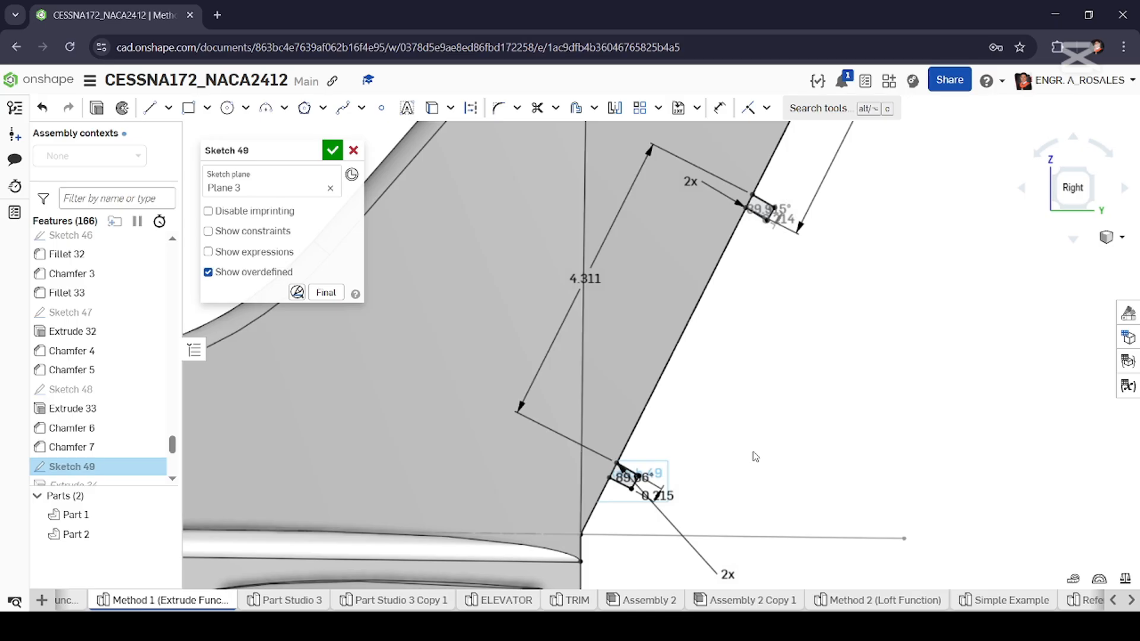
{"action": "scroll", "coordinate": [666, 505], "scroll_direction": "up", "scroll_amount": 6}
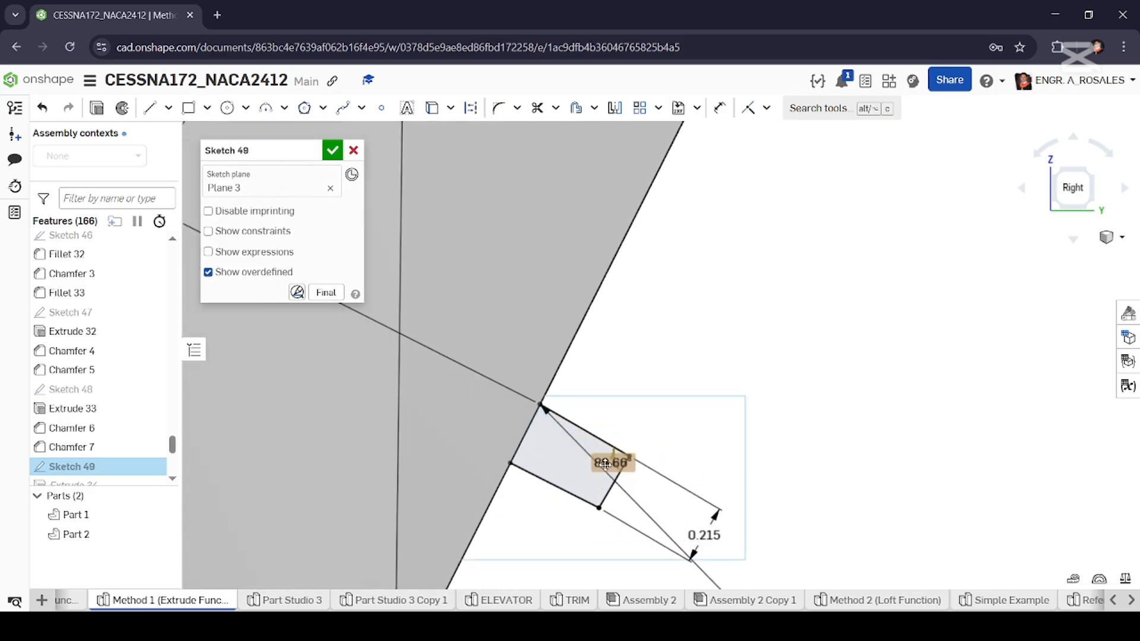
{"action": "scroll", "coordinate": [772, 459], "scroll_direction": "down", "scroll_amount": 4}
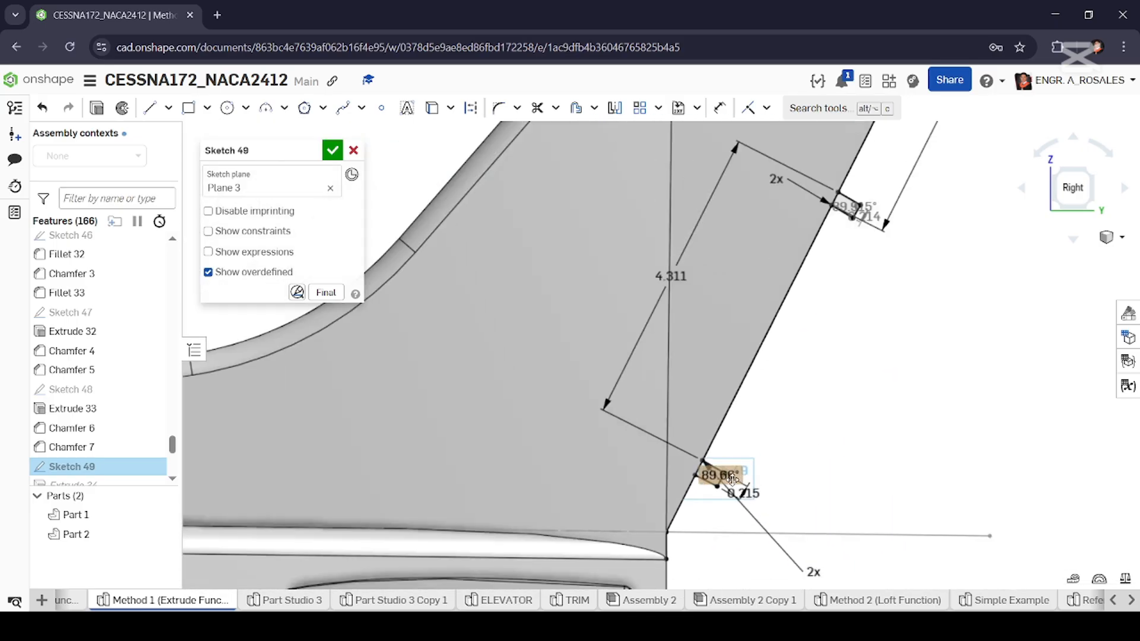
{"action": "scroll", "coordinate": [723, 529], "scroll_direction": "up", "scroll_amount": 5}
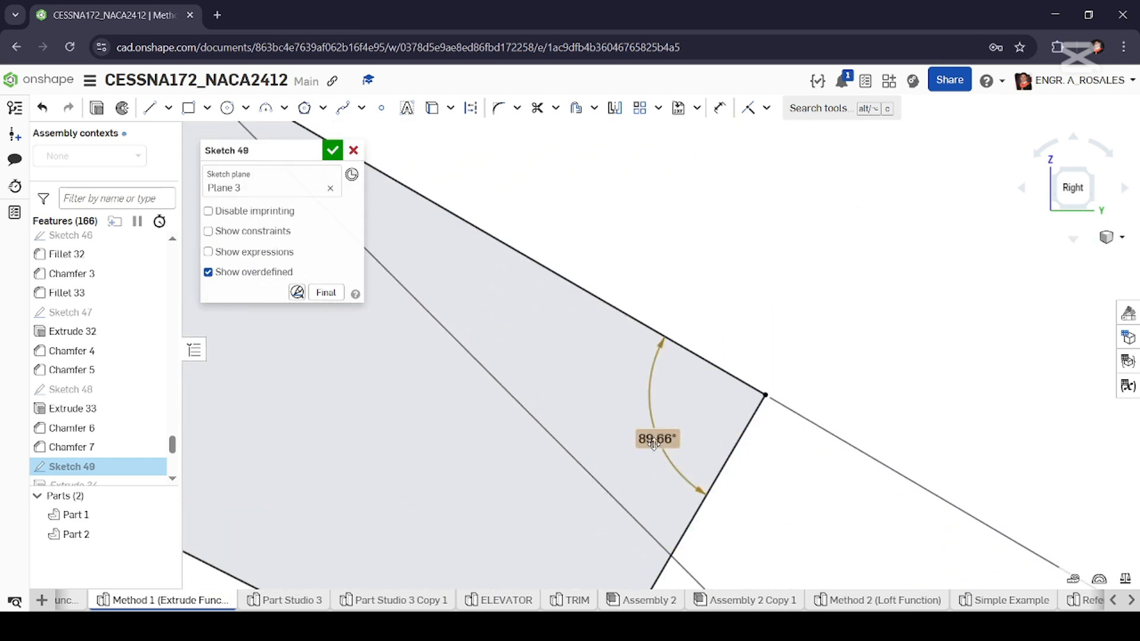
{"action": "left_click_drag", "start_coordinate": [656, 439], "coordinate": [624, 451]}
{"action": "double_click", "coordinate": [627, 447]}
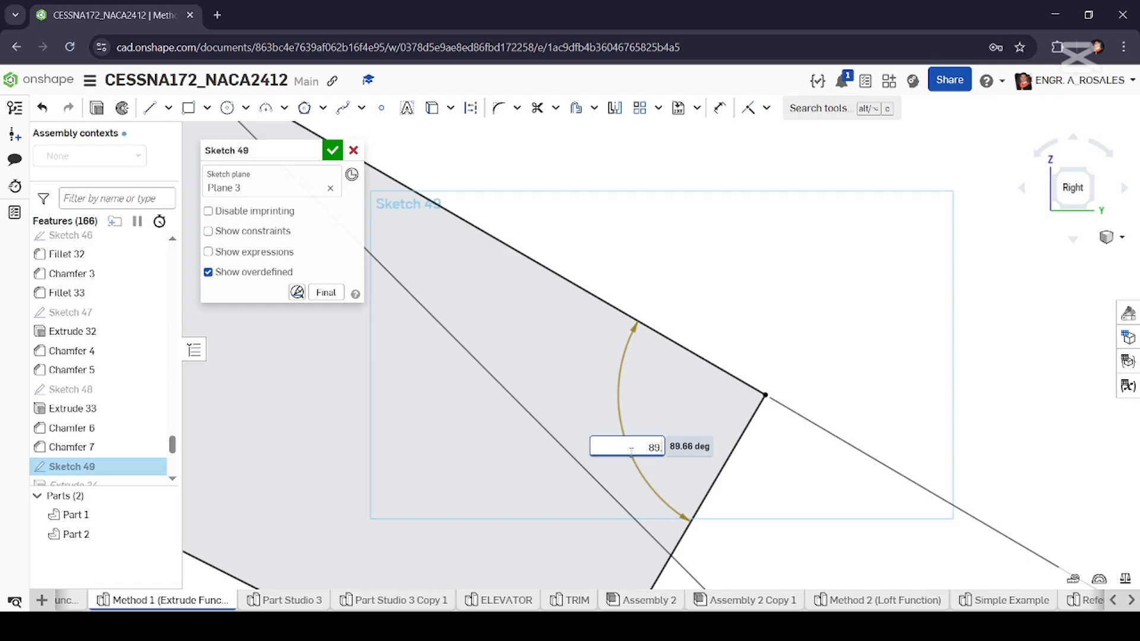
{"action": "key", "text": "Return"}
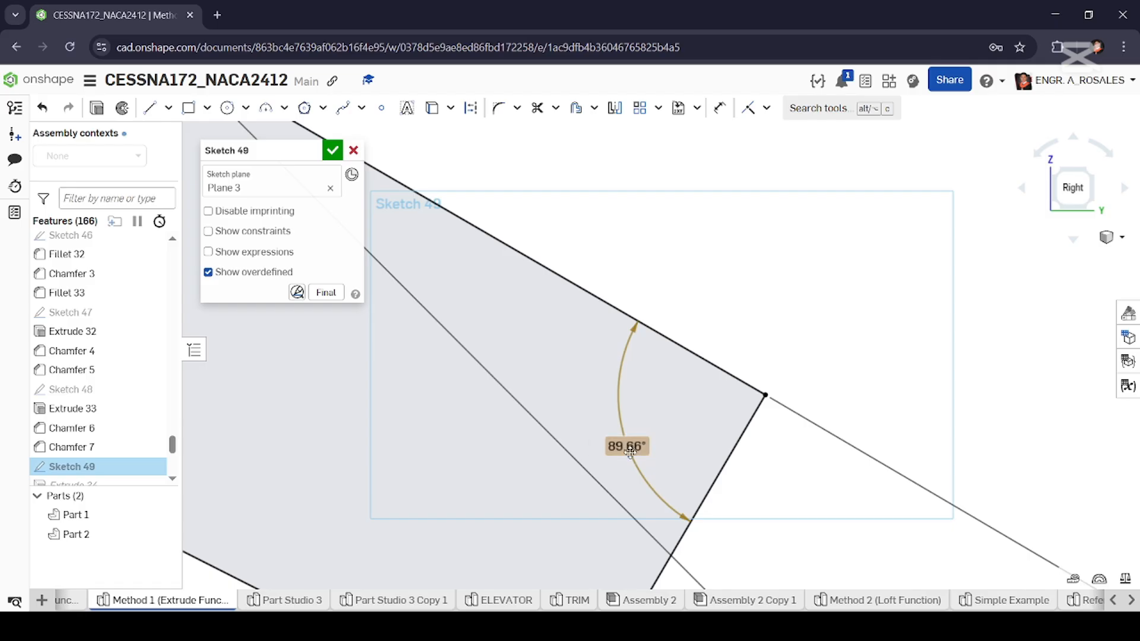
Review the lower and middle profiles' dimensions and accept Sketch 49.
{"action": "scroll", "coordinate": [752, 371], "scroll_direction": "down", "scroll_amount": 5}
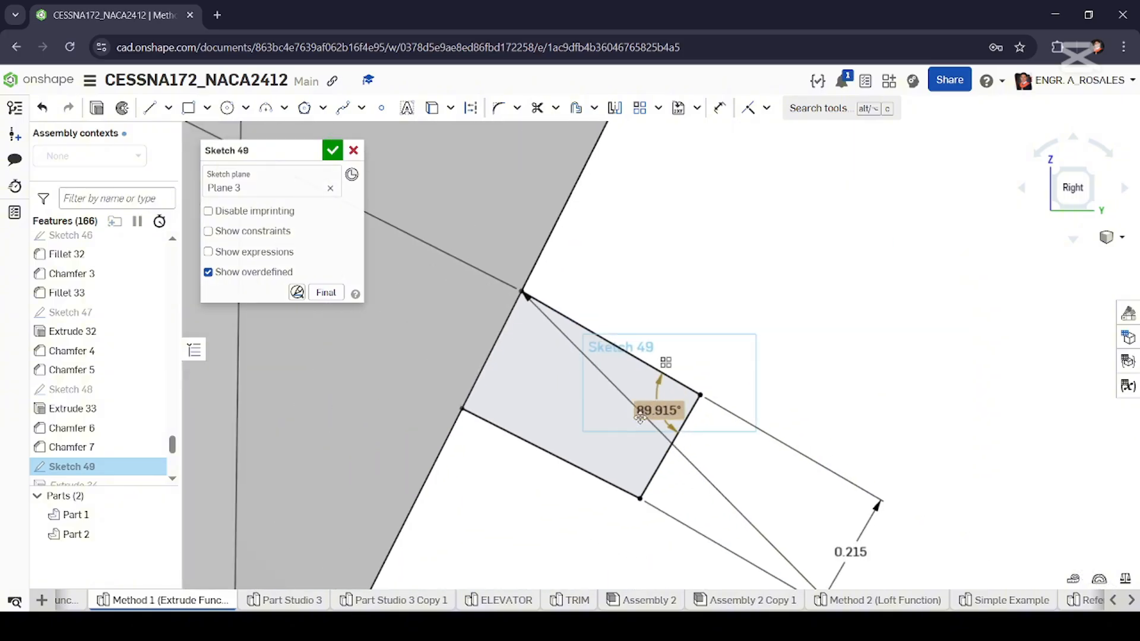
{"action": "scroll", "coordinate": [633, 465], "scroll_direction": "down", "scroll_amount": 4}
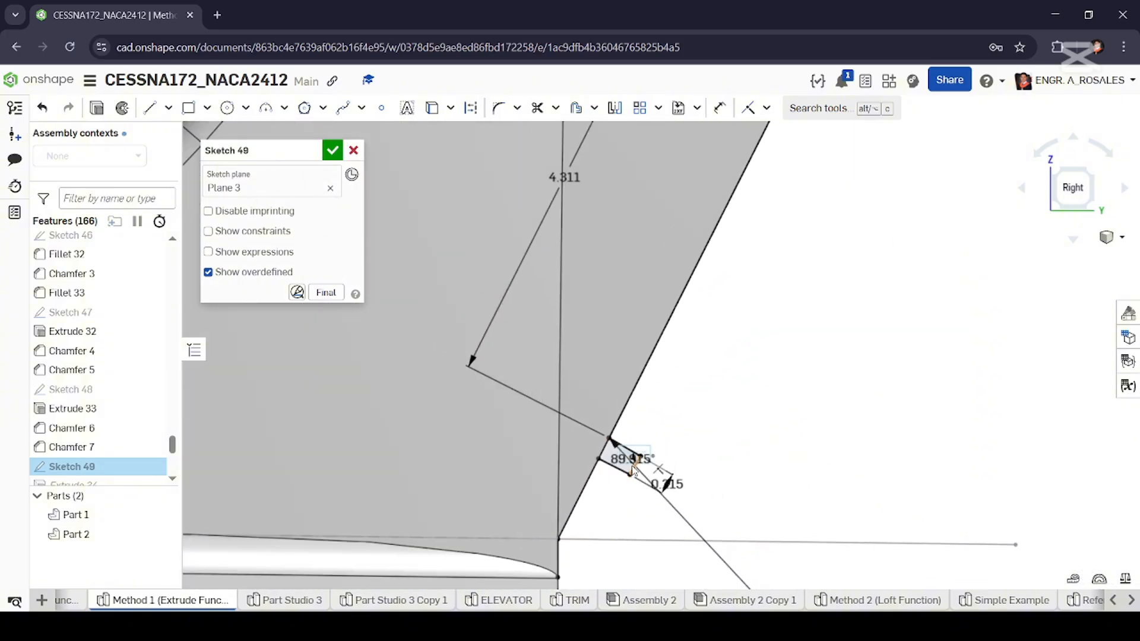
{"action": "scroll", "coordinate": [770, 249], "scroll_direction": "up", "scroll_amount": 2}
{"action": "scroll", "coordinate": [754, 228], "scroll_direction": "up", "scroll_amount": 2}
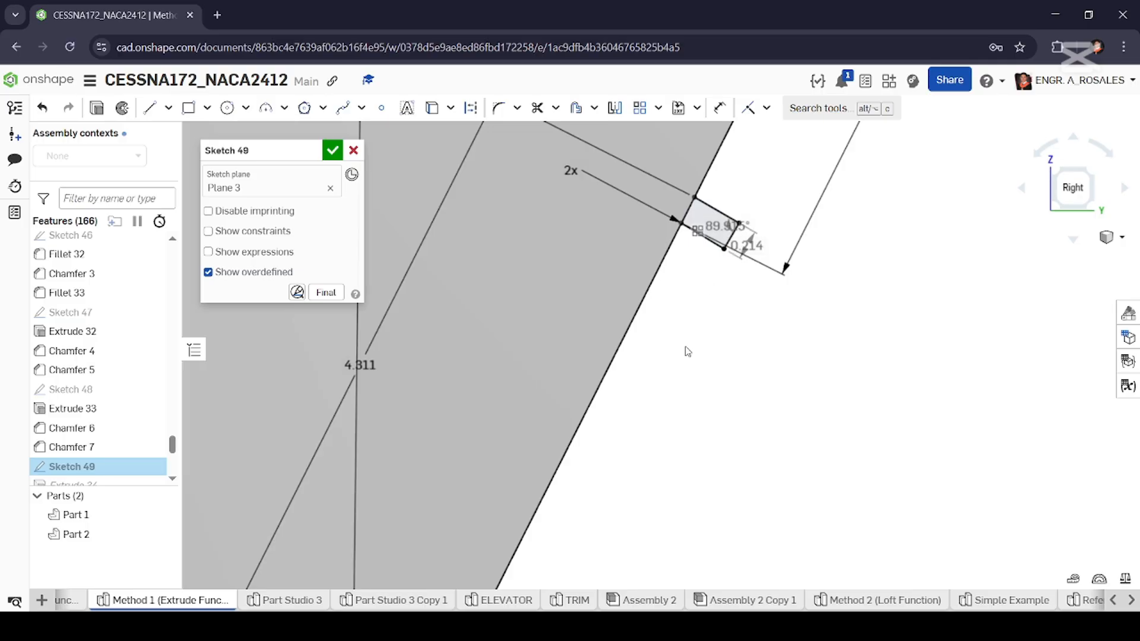
{"action": "scroll", "coordinate": [723, 296], "scroll_direction": "down", "scroll_amount": 4}
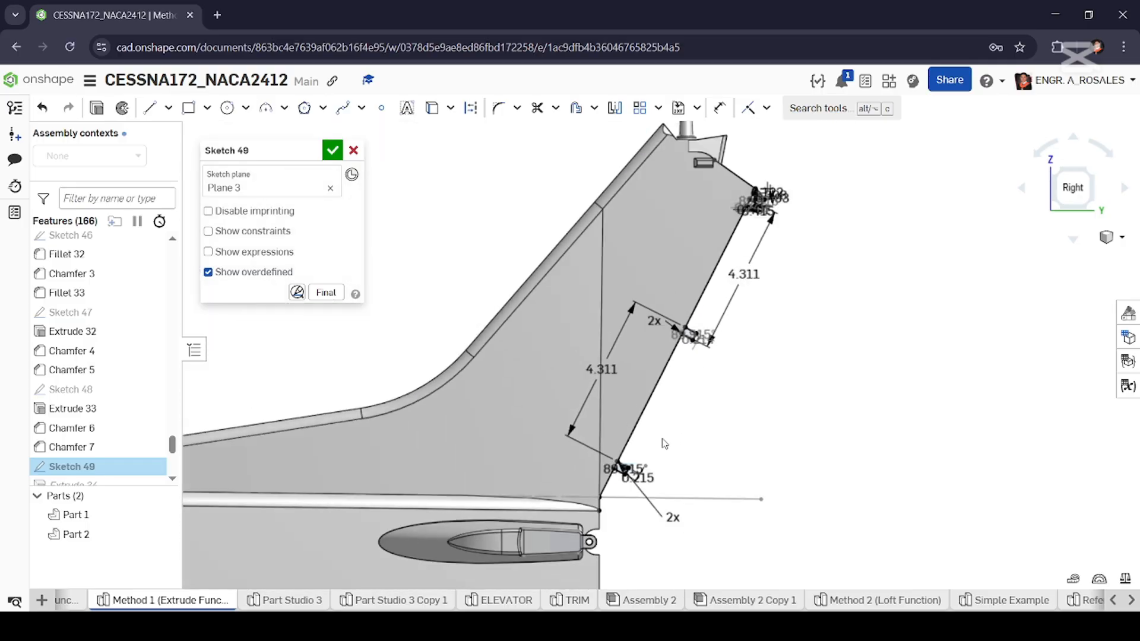
{"action": "left_click", "coordinate": [332, 153]}
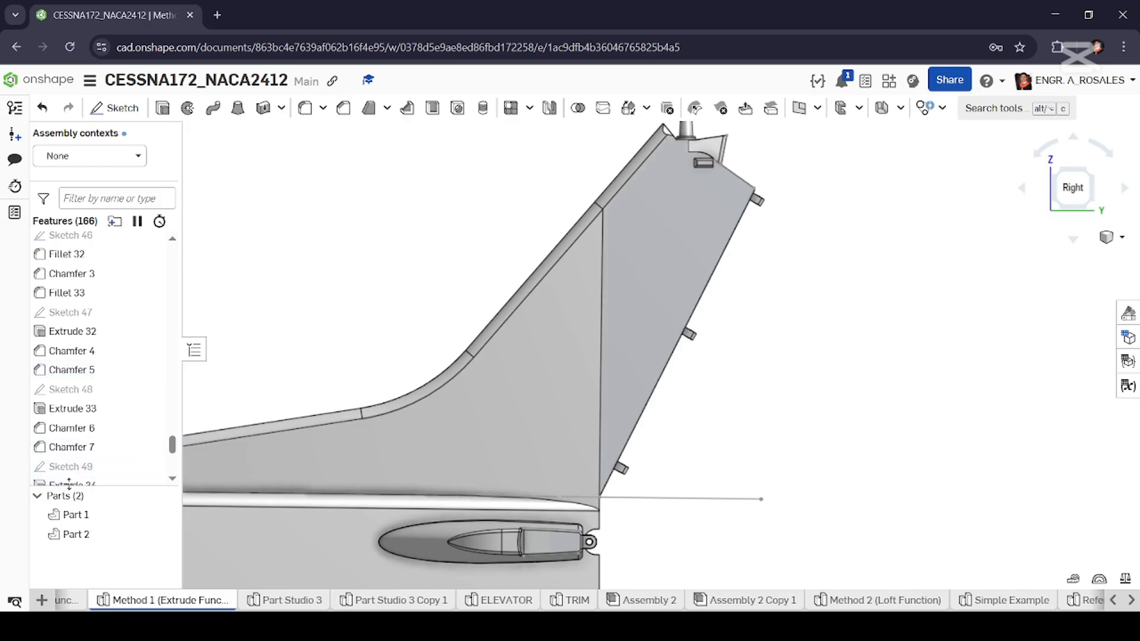
Open Extrude 34 and examine its settings and the three small blocks along the fin's trailing edge.
{"action": "scroll", "coordinate": [89, 416], "scroll_direction": "down", "scroll_amount": 2}
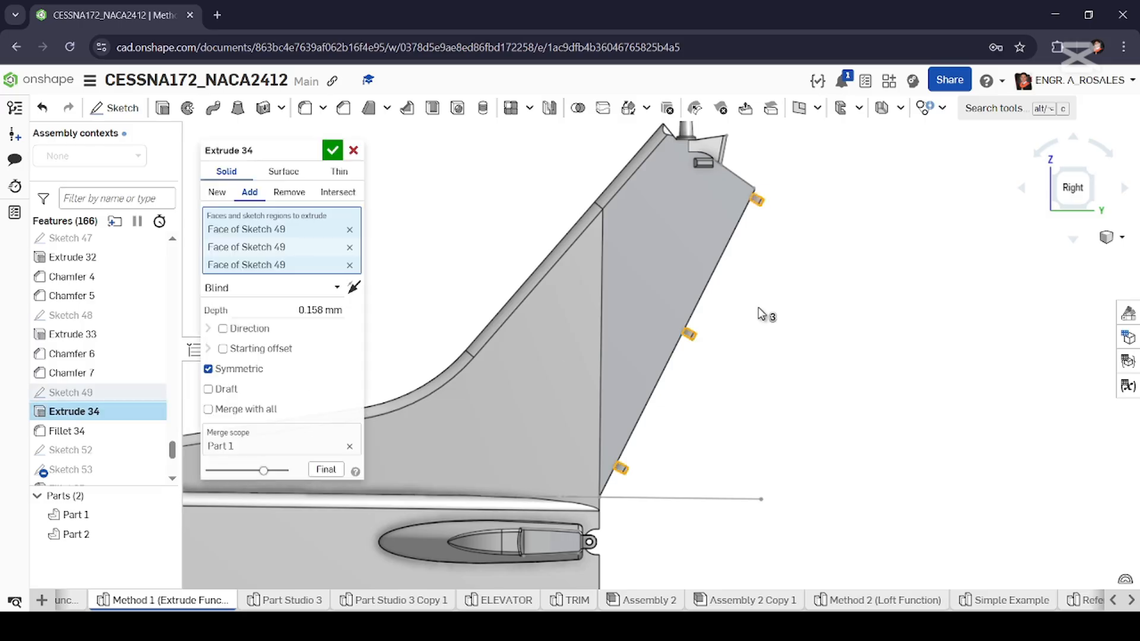
{"action": "right_click_drag", "start_coordinate": [722, 356], "coordinate": [659, 365]}
{"action": "scroll", "coordinate": [653, 229], "scroll_direction": "down", "scroll_amount": 5}
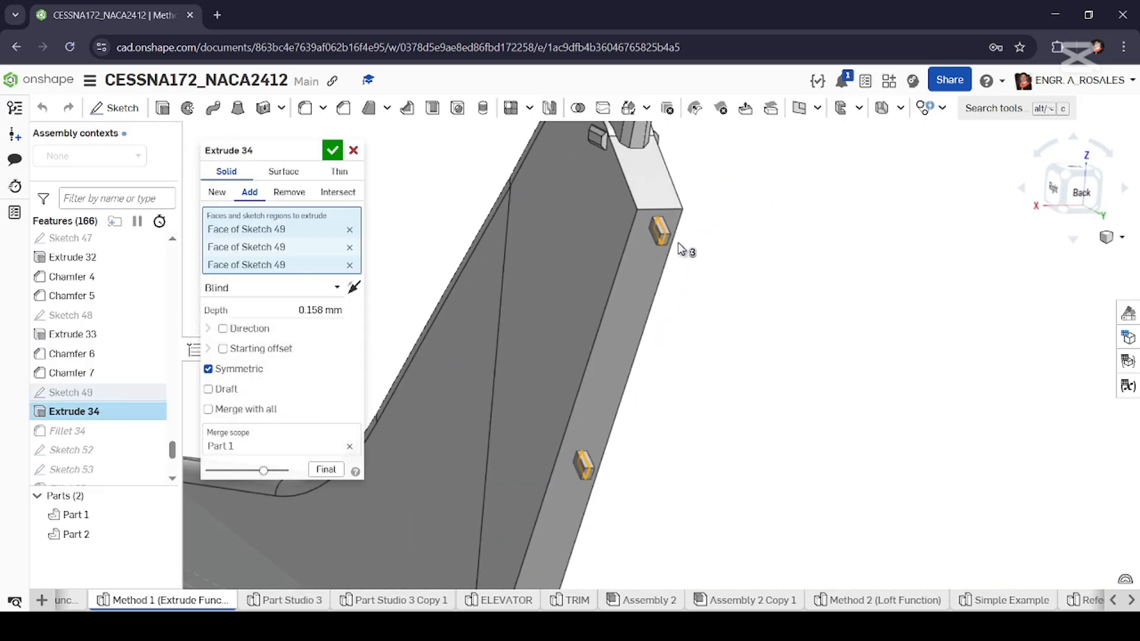
Open Fillet 34 and examine its settings and the rounded outer edges on the three trailing-edge blocks.
{"action": "scroll", "coordinate": [653, 229], "scroll_direction": "down", "scroll_amount": 4}
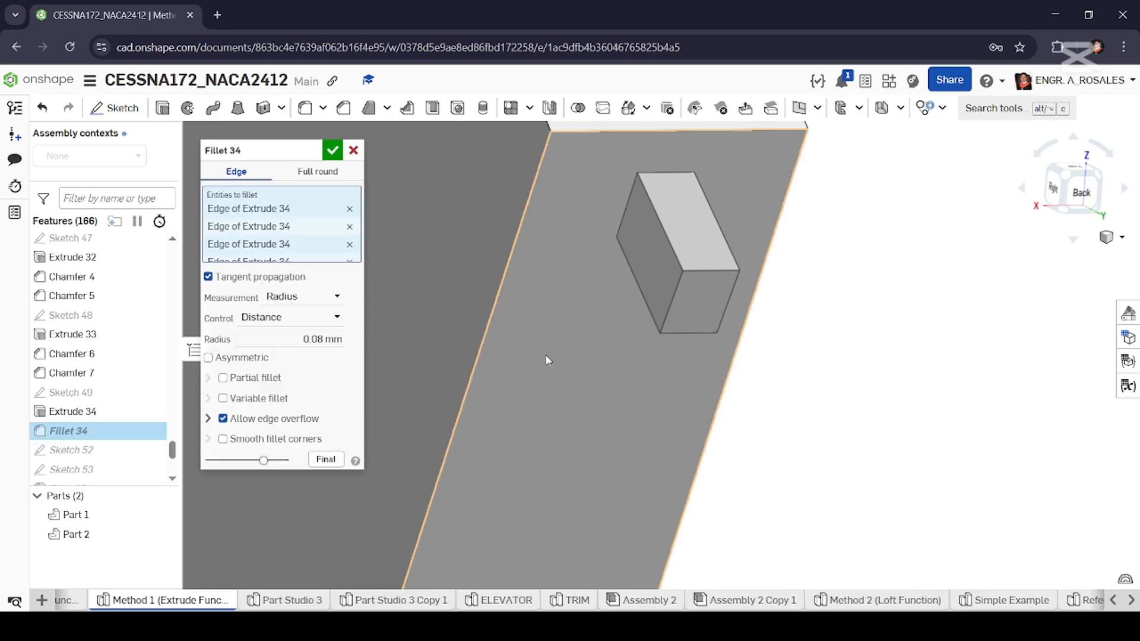
{"action": "right_click_drag", "start_coordinate": [573, 358], "coordinate": [589, 345]}
{"action": "scroll", "coordinate": [591, 342], "scroll_direction": "down", "scroll_amount": 10}
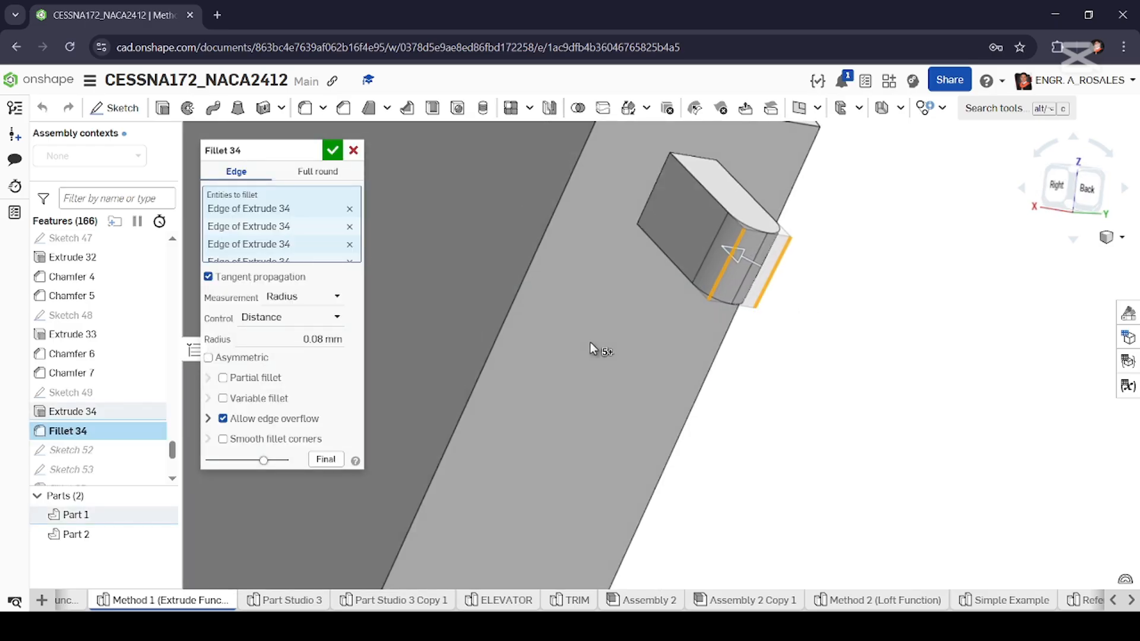
{"action": "scroll", "coordinate": [582, 376], "scroll_direction": "down", "scroll_amount": 8}
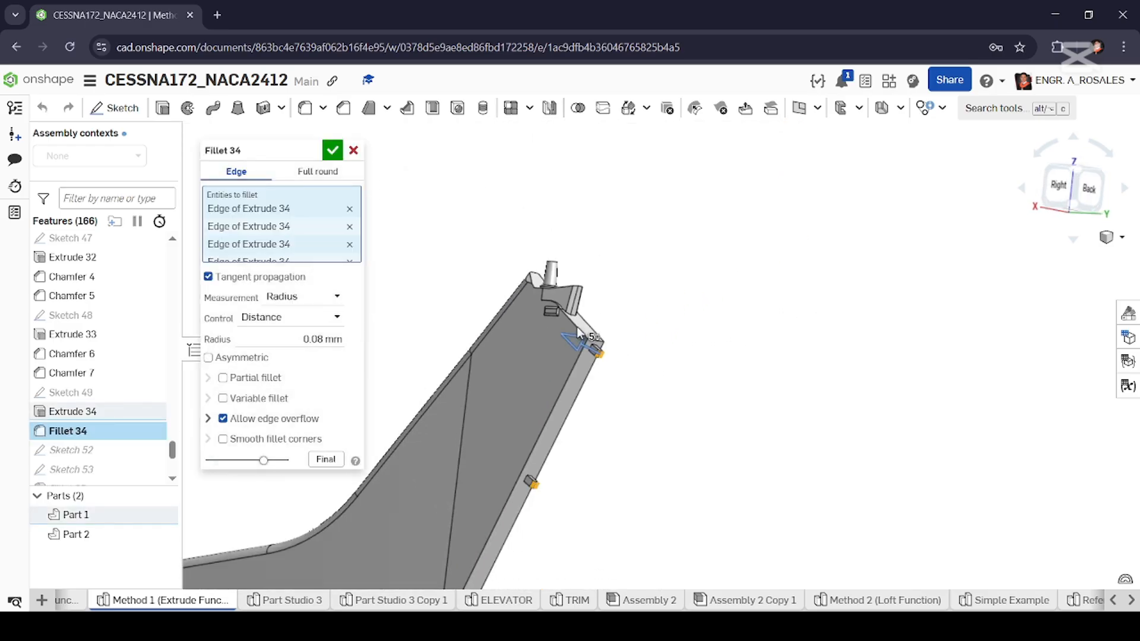
{"action": "scroll", "coordinate": [502, 518], "scroll_direction": "up", "scroll_amount": 6}
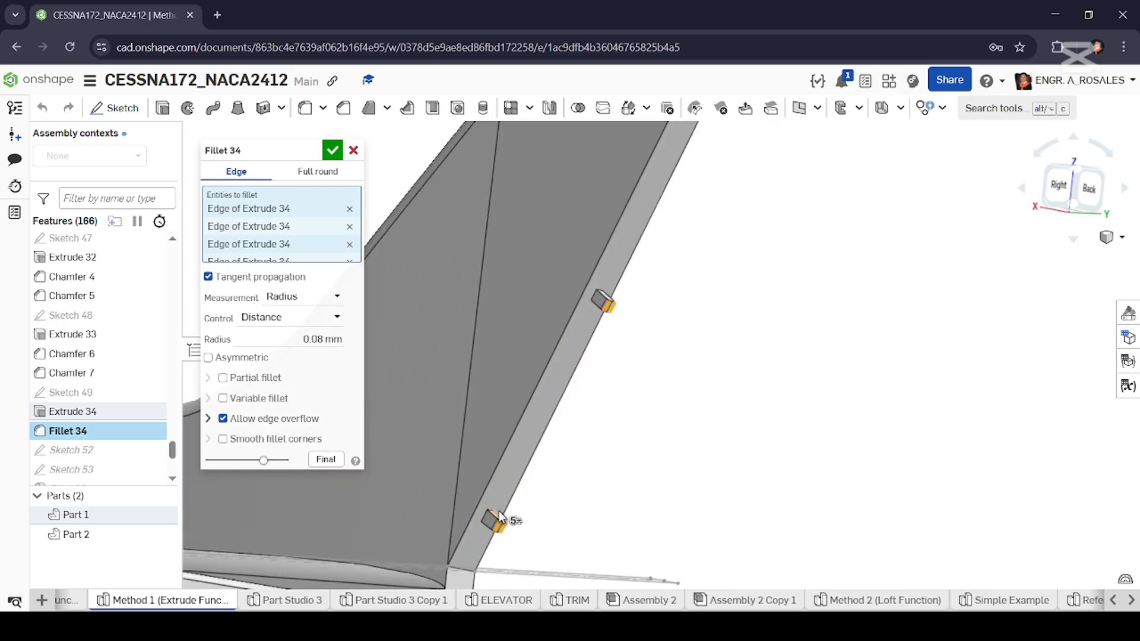
Open Sketch 52 and examine its plane on the side face of the tail fin.
{"action": "double_click", "coordinate": [91, 450]}
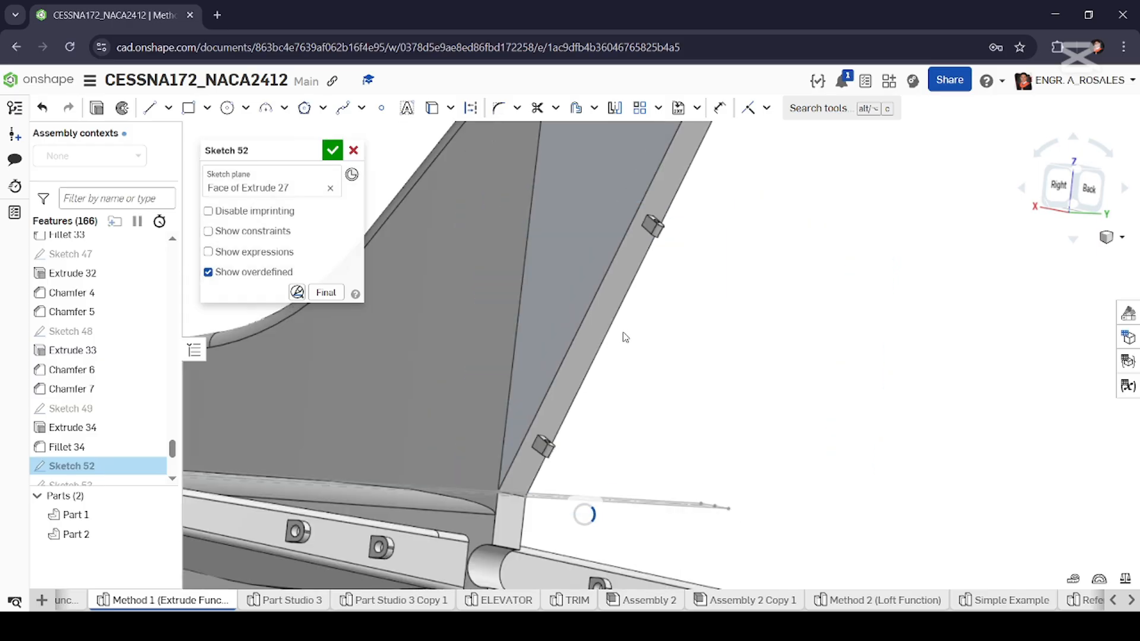
{"action": "scroll", "coordinate": [625, 337], "scroll_direction": "down", "scroll_amount": 6}
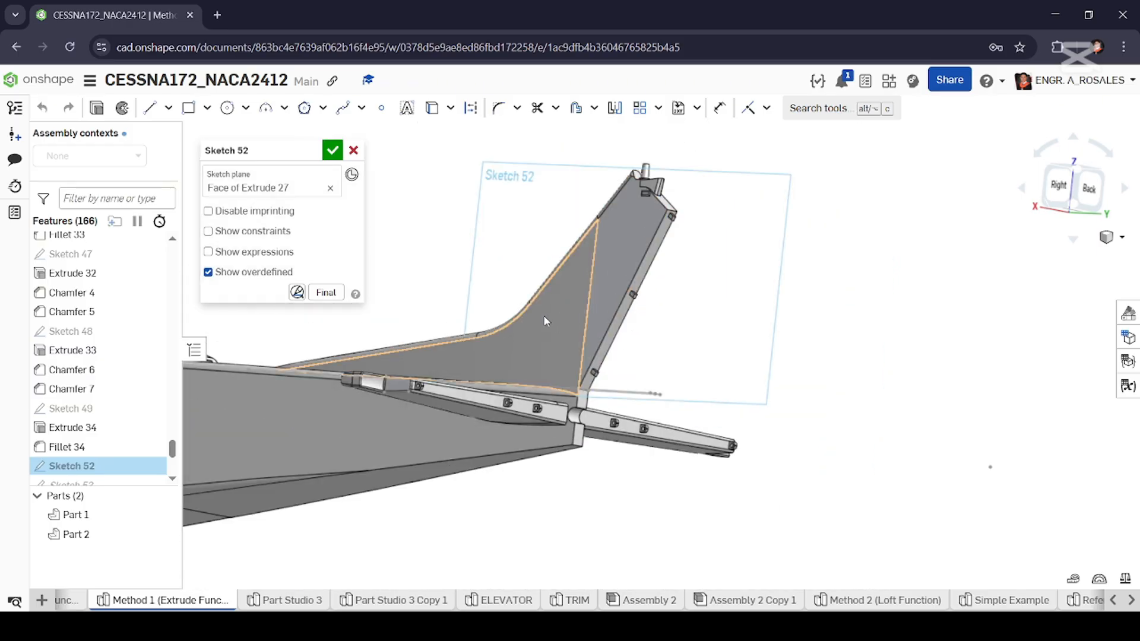
{"action": "right_click_drag", "start_coordinate": [545, 318], "coordinate": [588, 356]}
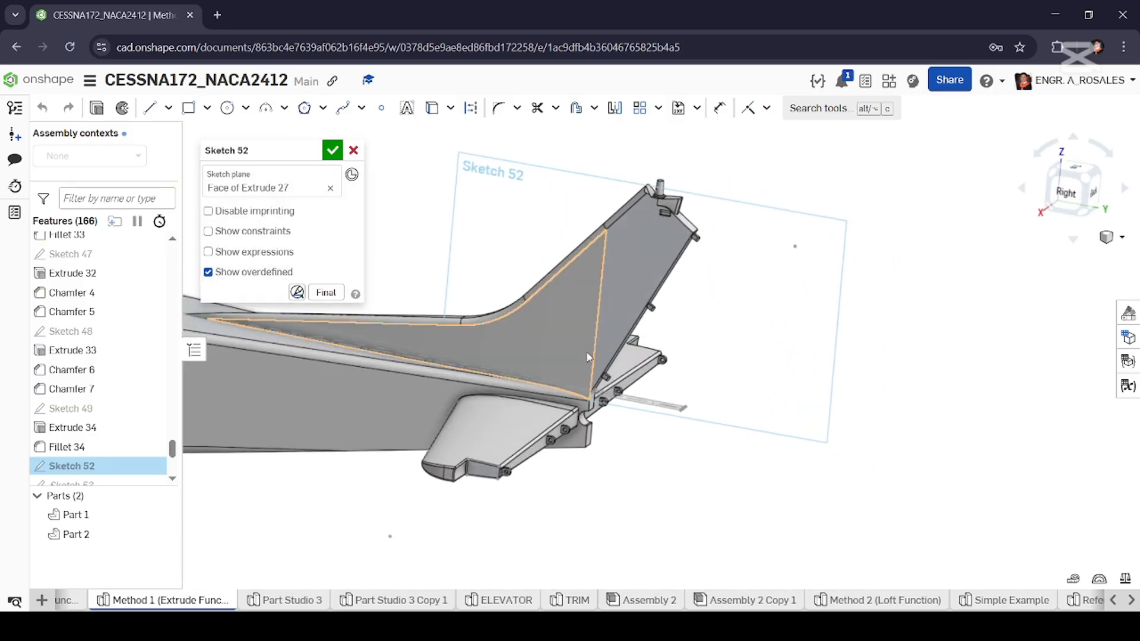
{"action": "scroll", "coordinate": [588, 356], "scroll_direction": "down", "scroll_amount": 5}
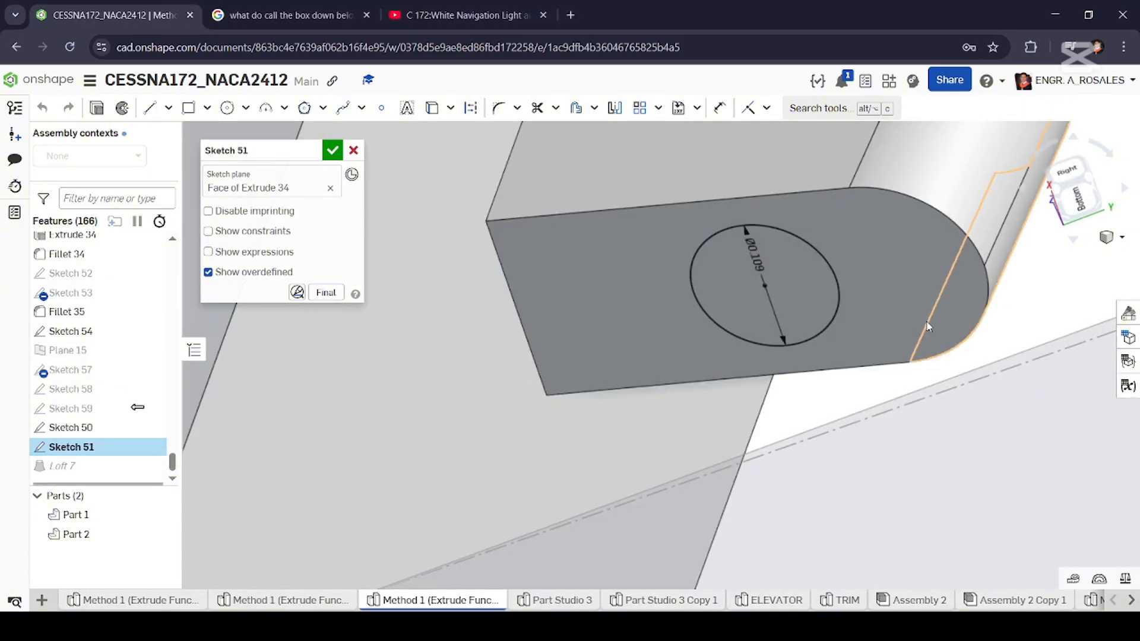
Examine Sketch 51's dimensioned circle on the underside of the fin's lowest trailing-edge block.
{"action": "scroll", "coordinate": [622, 425], "scroll_direction": "down", "scroll_amount": 3}
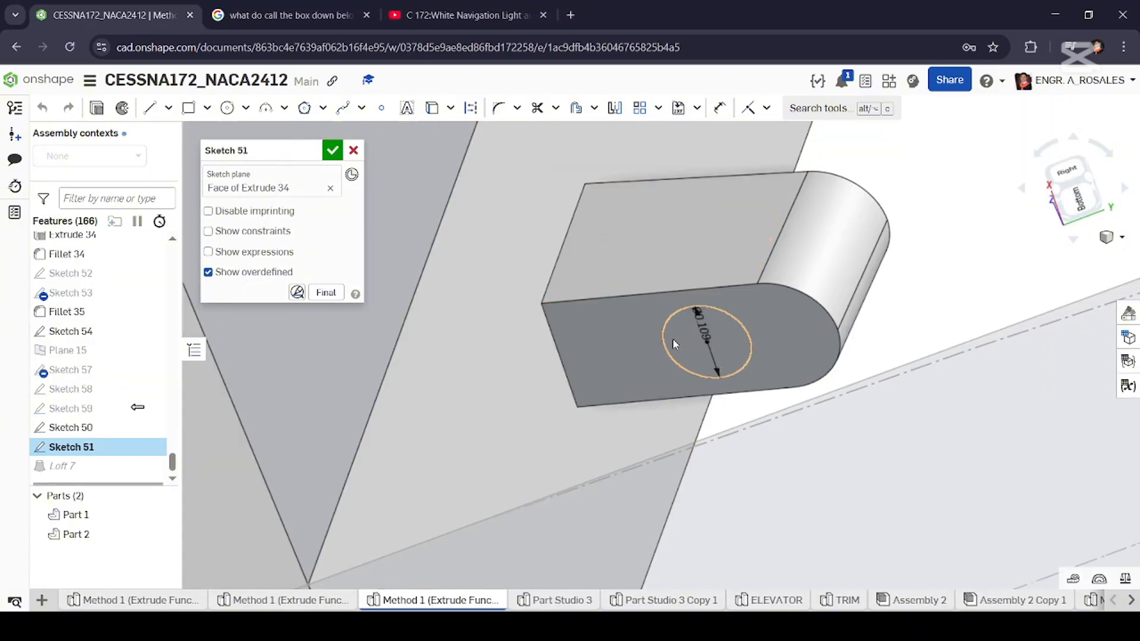
{"action": "scroll", "coordinate": [774, 318], "scroll_direction": "down", "scroll_amount": 5}
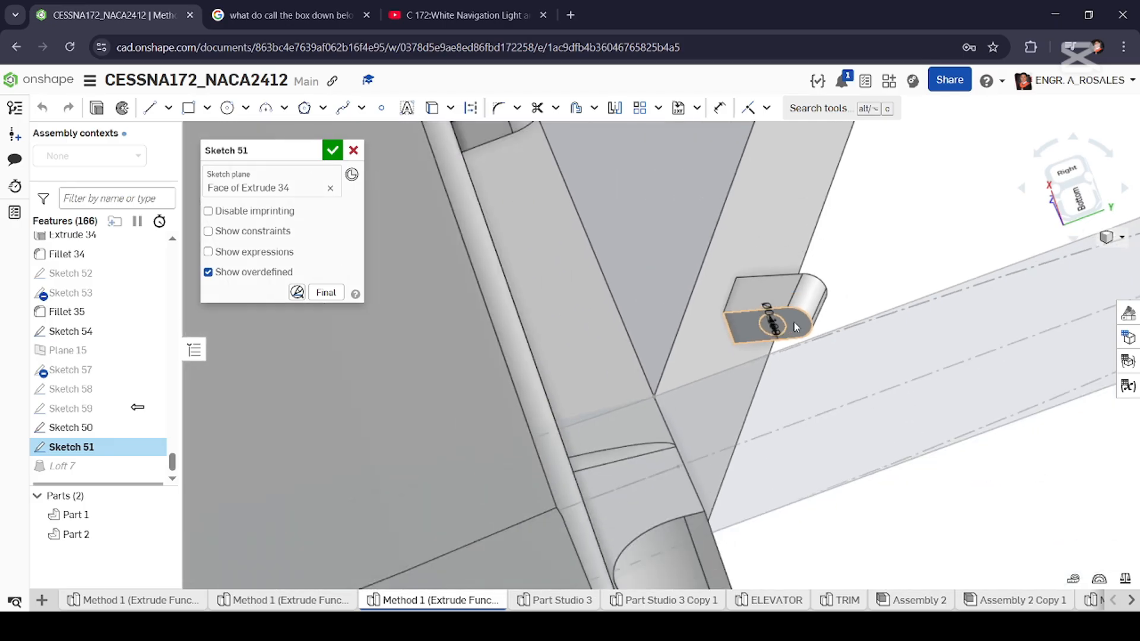
{"action": "scroll", "coordinate": [775, 325], "scroll_direction": "up", "scroll_amount": 10}
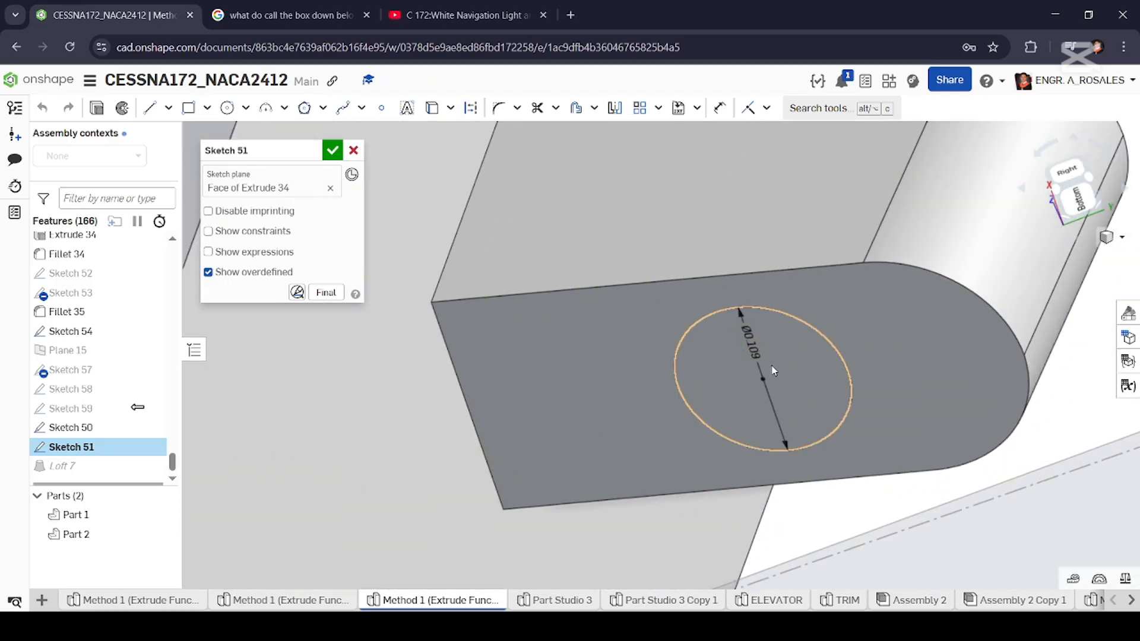
{"action": "scroll", "coordinate": [763, 380], "scroll_direction": "down", "scroll_amount": 3}
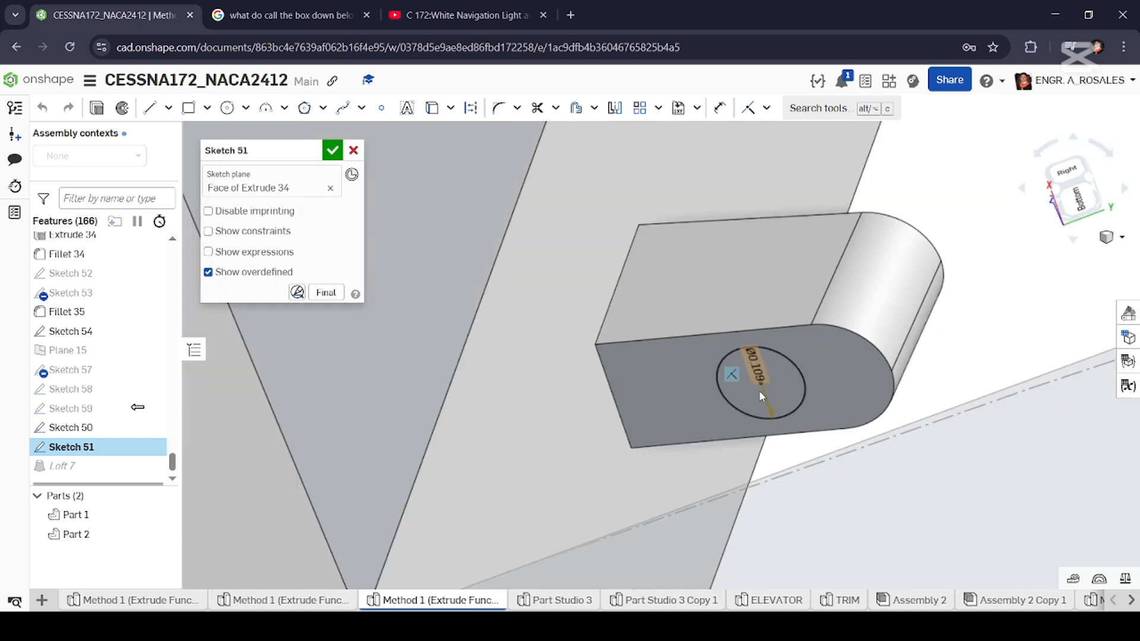
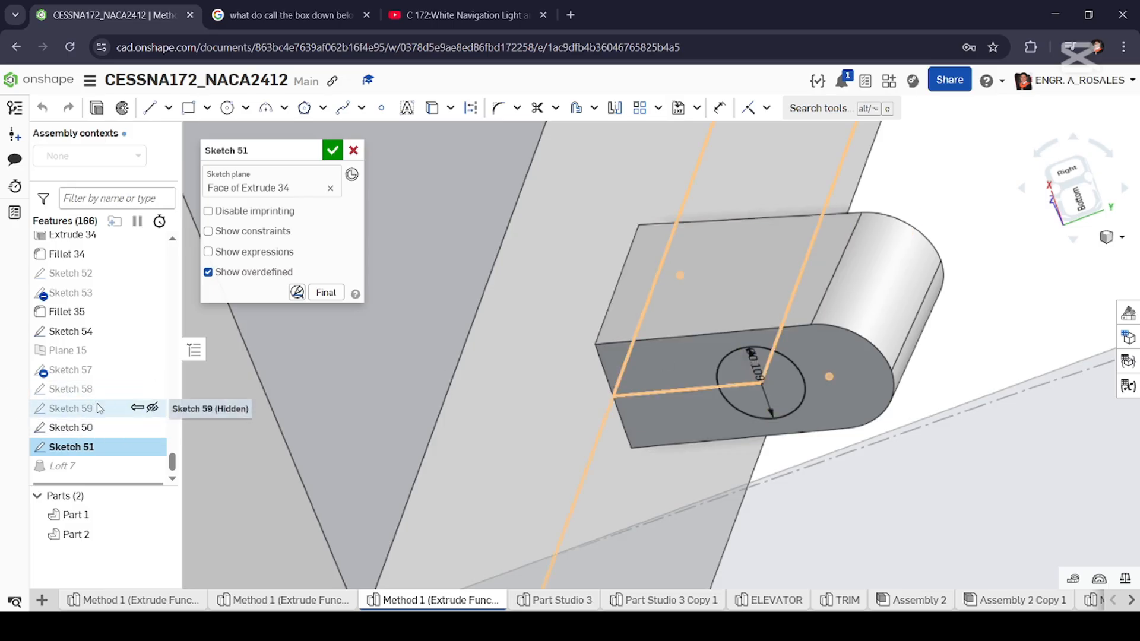
Show Sketch 59 and select its long outer line running parallel to the fin's trailing edge.
{"action": "left_click", "coordinate": [152, 408]}
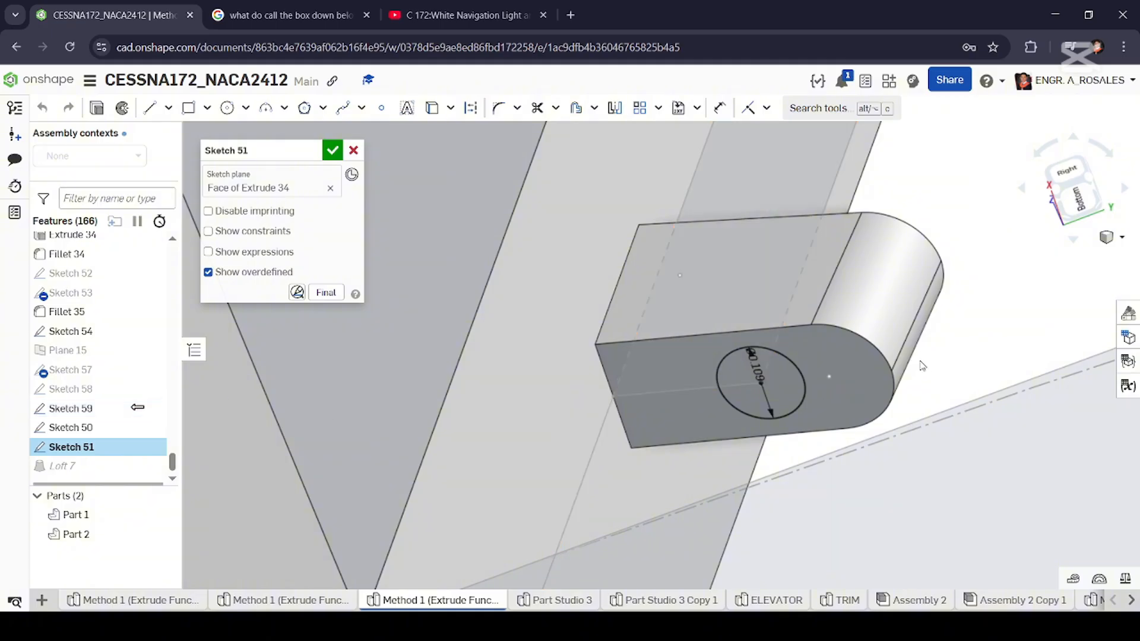
{"action": "scroll", "coordinate": [837, 379], "scroll_direction": "down", "scroll_amount": 5}
{"action": "right_click_drag", "start_coordinate": [844, 392], "coordinate": [825, 402]}
{"action": "scroll", "coordinate": [825, 403], "scroll_direction": "down", "scroll_amount": 4}
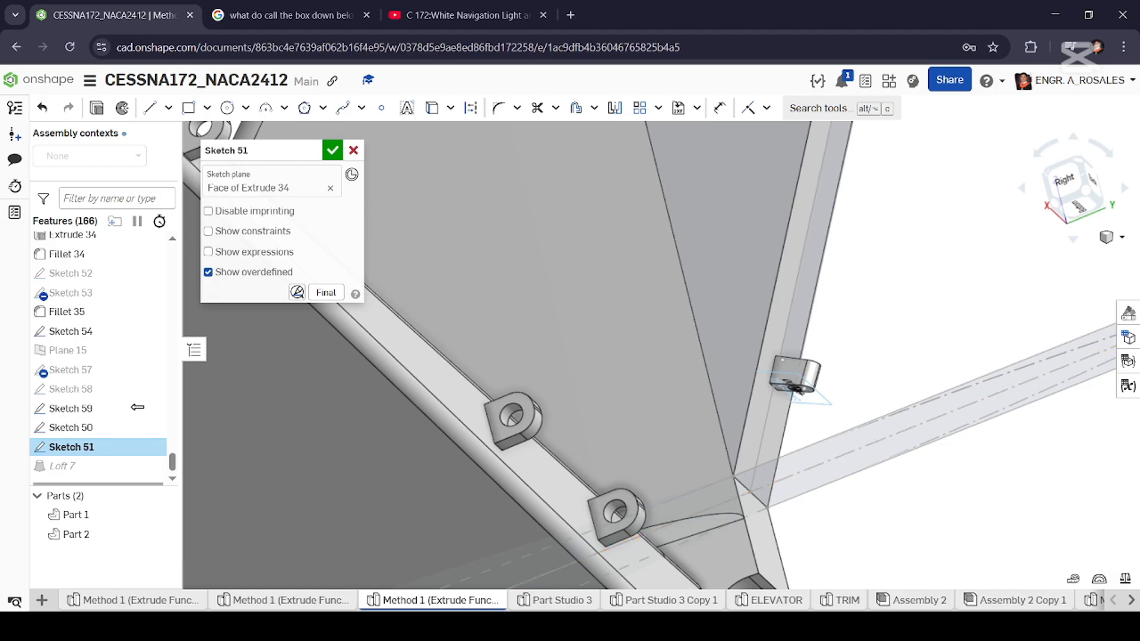
{"action": "scroll", "coordinate": [825, 391], "scroll_direction": "down", "scroll_amount": 4}
{"action": "scroll", "coordinate": [855, 283], "scroll_direction": "up", "scroll_amount": 5}
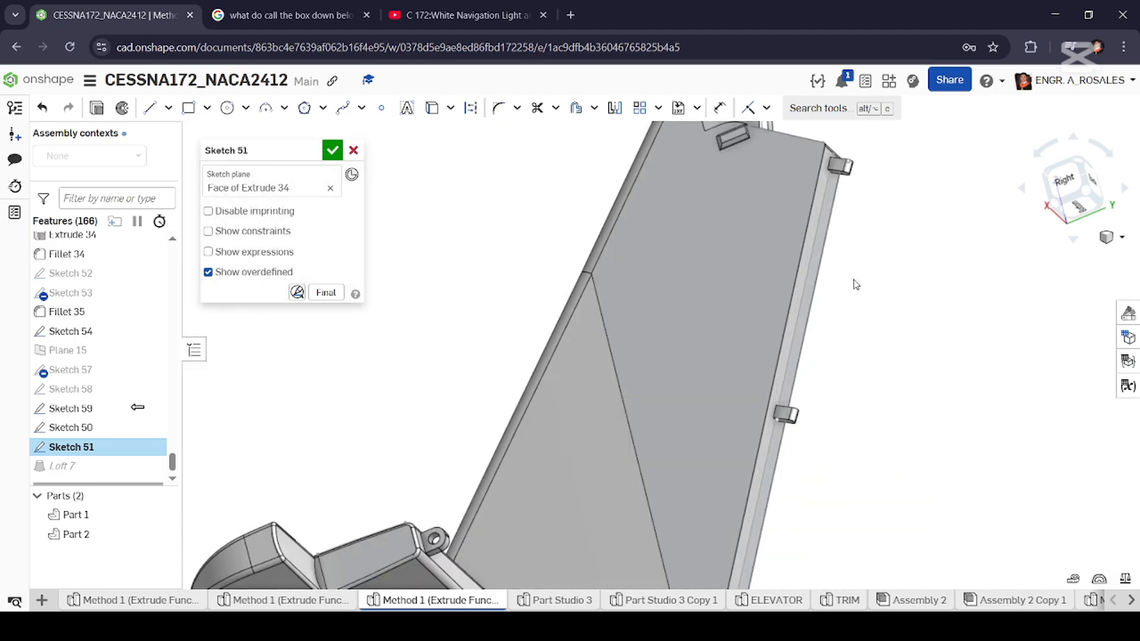
{"action": "mouse_move", "coordinate": [869, 292]}
{"action": "right_mouse_down"}
{"action": "mouse_move", "coordinate": [878, 297]}
{"action": "mouse_move", "coordinate": [862, 302]}
{"action": "right_mouse_up"}
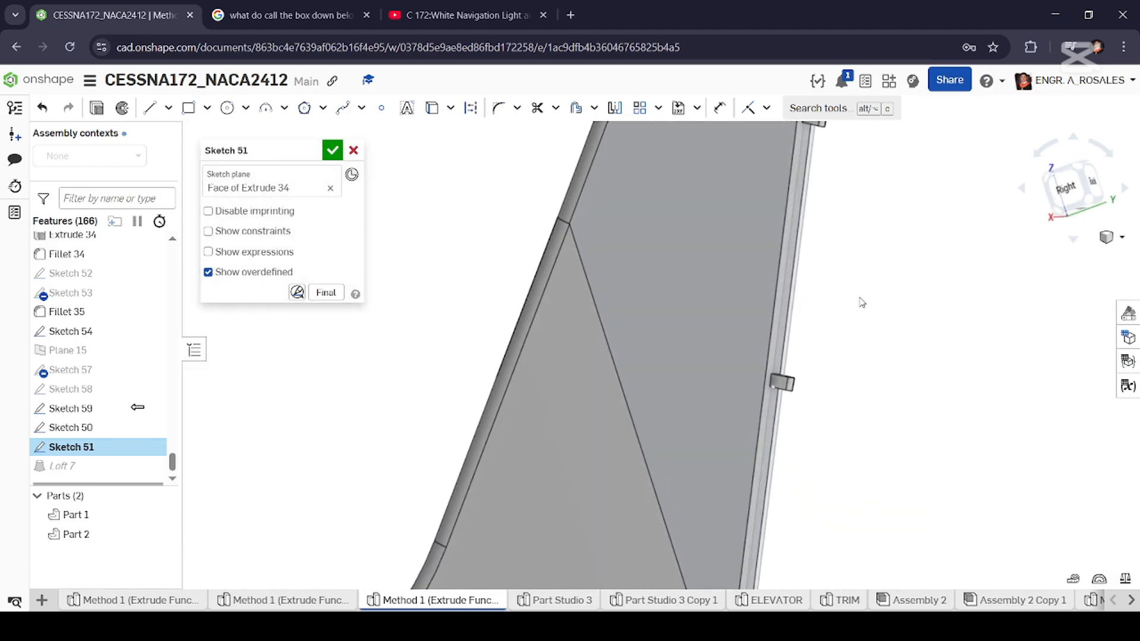
{"action": "left_click", "coordinate": [797, 254]}
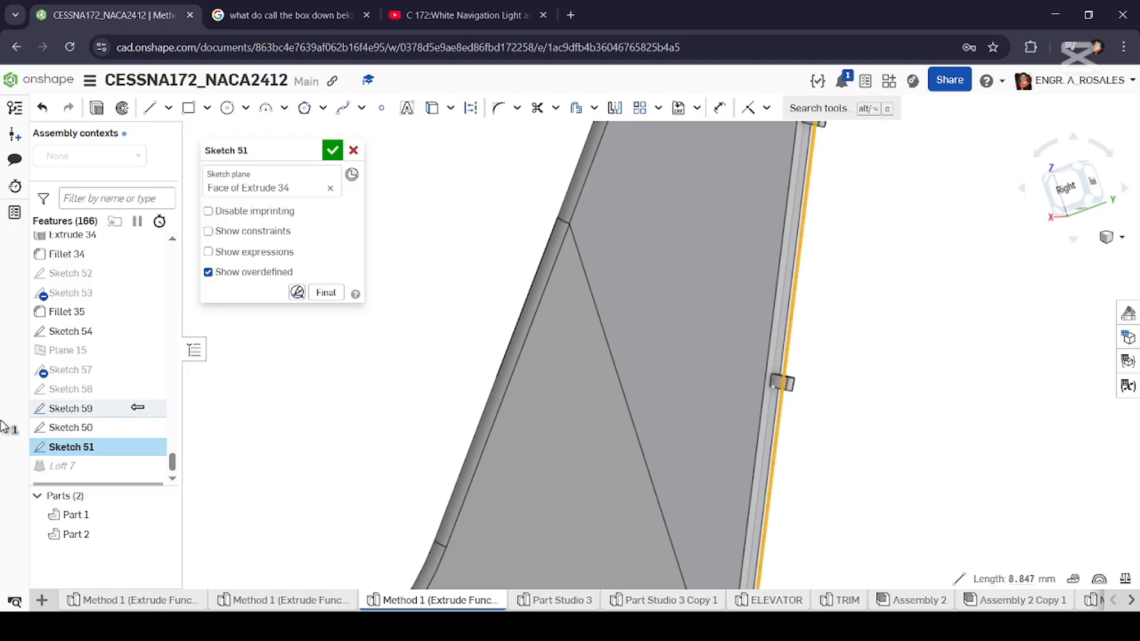
Open Sketch 59 and examine its offset dimension and narrow profile along the fin's trailing edge.
{"action": "double_click", "coordinate": [66, 407]}
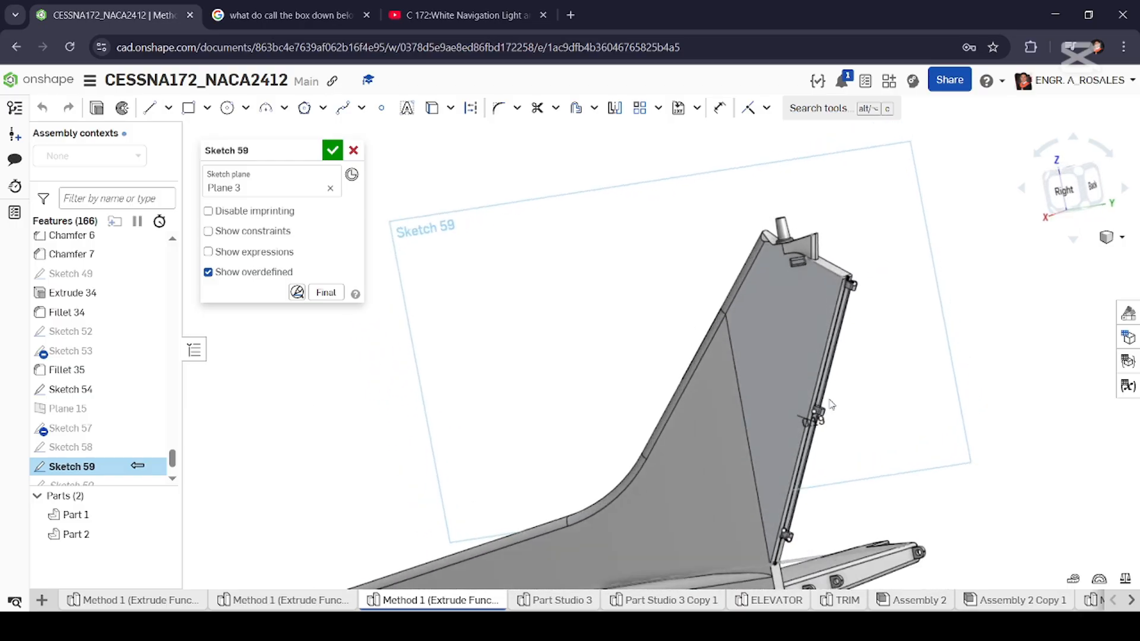
{"action": "scroll", "coordinate": [832, 419], "scroll_direction": "up", "scroll_amount": 7}
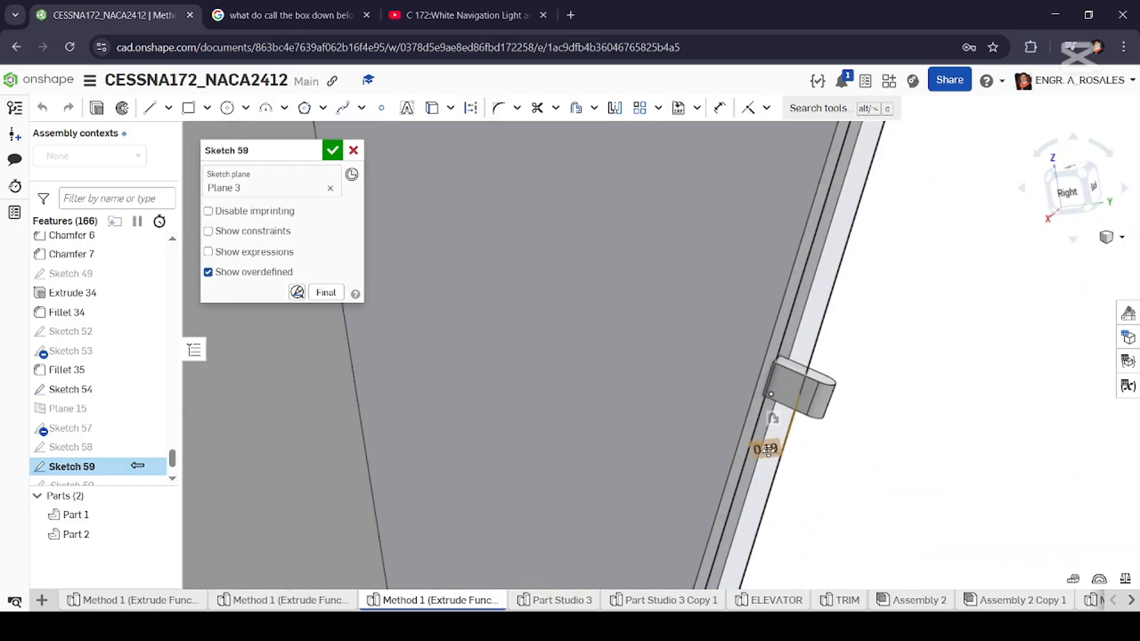
{"action": "scroll", "coordinate": [867, 450], "scroll_direction": "down", "scroll_amount": 6}
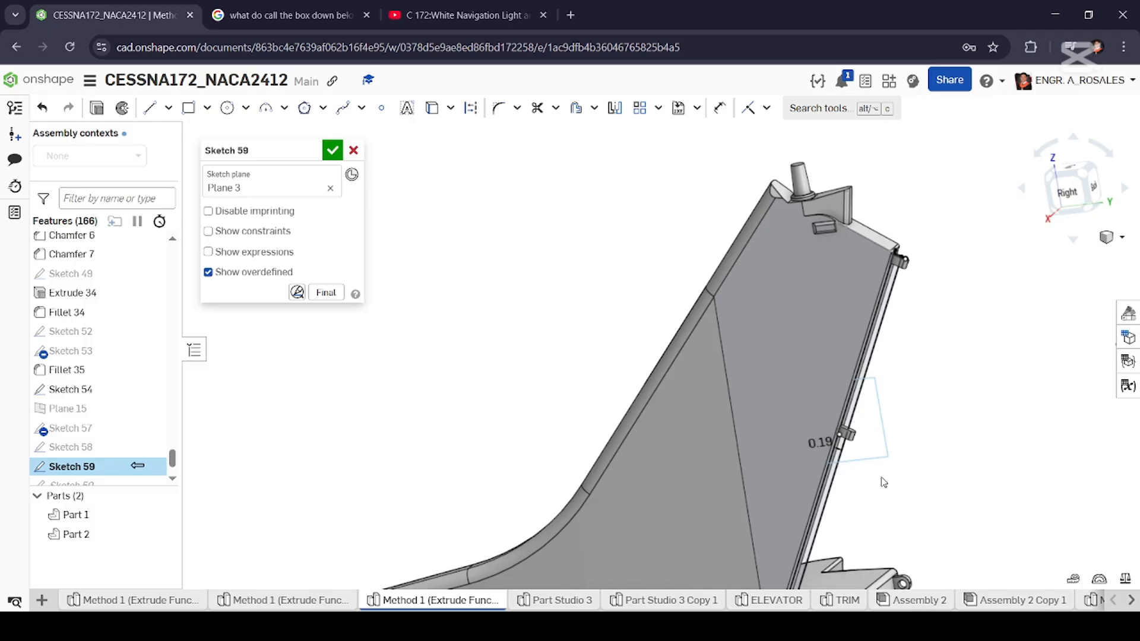
{"action": "scroll", "coordinate": [884, 483], "scroll_direction": "up", "scroll_amount": 4}
{"action": "scroll", "coordinate": [884, 482], "scroll_direction": "down", "scroll_amount": 2}
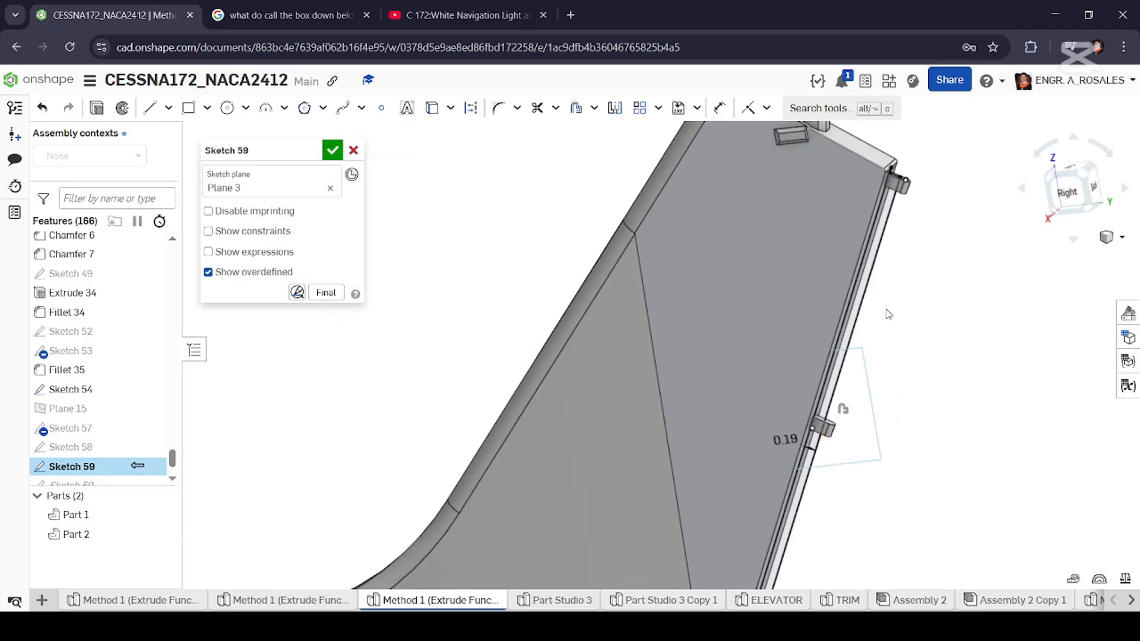
{"action": "scroll", "coordinate": [873, 297], "scroll_direction": "down", "scroll_amount": 3}
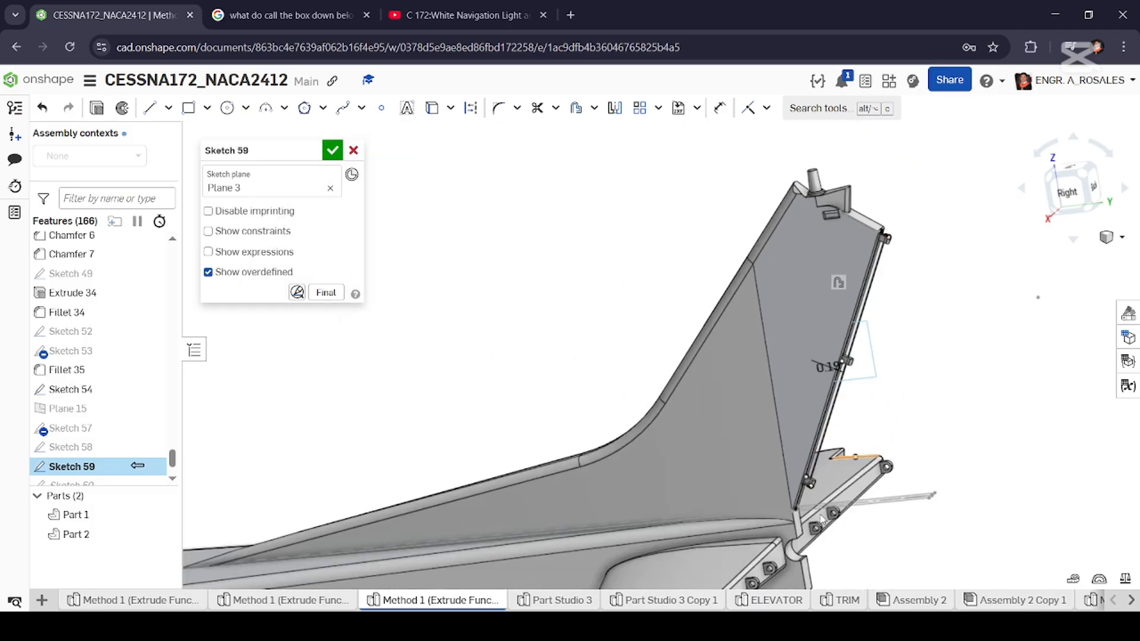
{"action": "scroll", "coordinate": [800, 502], "scroll_direction": "up", "scroll_amount": 6}
{"action": "scroll", "coordinate": [801, 498], "scroll_direction": "up", "scroll_amount": 2}
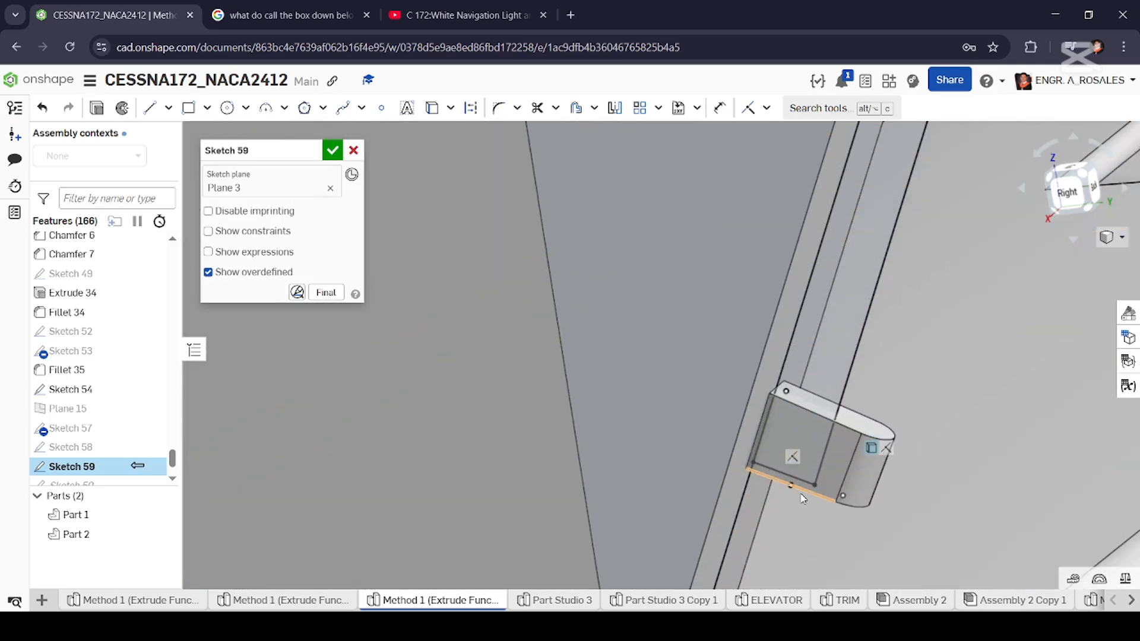
Inspect the outer line's end inside the lowest trailing-edge block alongside the horizontal stabilizer's hinge lugs.
{"action": "right_click_drag", "start_coordinate": [802, 494], "coordinate": [805, 494]}
{"action": "scroll", "coordinate": [956, 291], "scroll_direction": "down", "scroll_amount": 5}
{"action": "right_click_drag", "start_coordinate": [928, 298], "coordinate": [902, 313]}
{"action": "scroll", "coordinate": [536, 579], "scroll_direction": "up", "scroll_amount": 3}
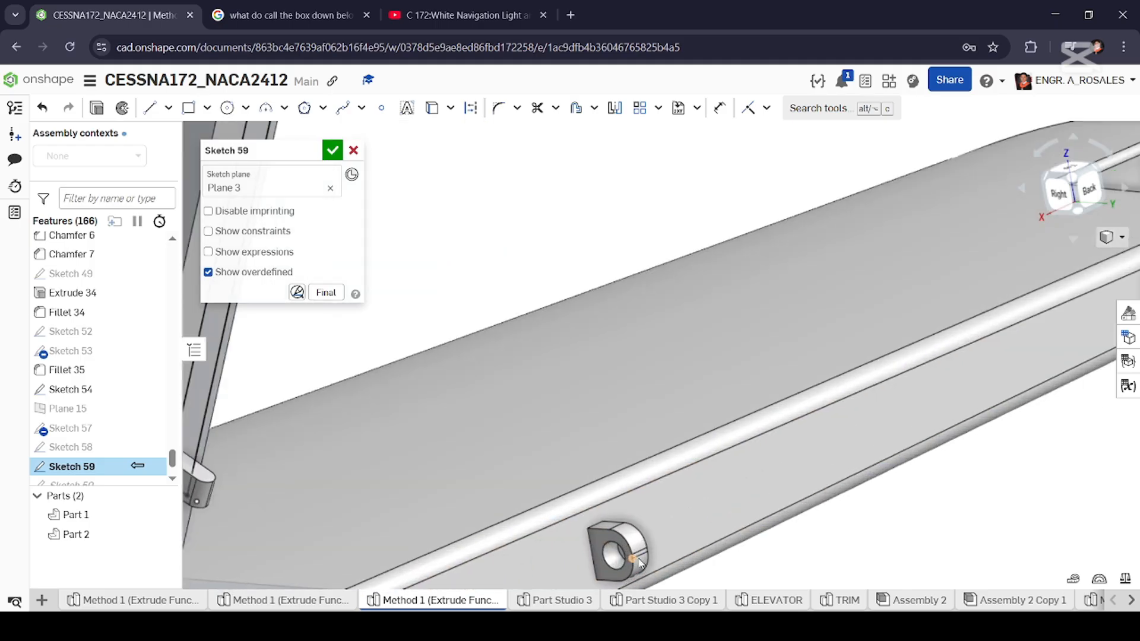
{"action": "scroll", "coordinate": [664, 452], "scroll_direction": "down", "scroll_amount": 5}
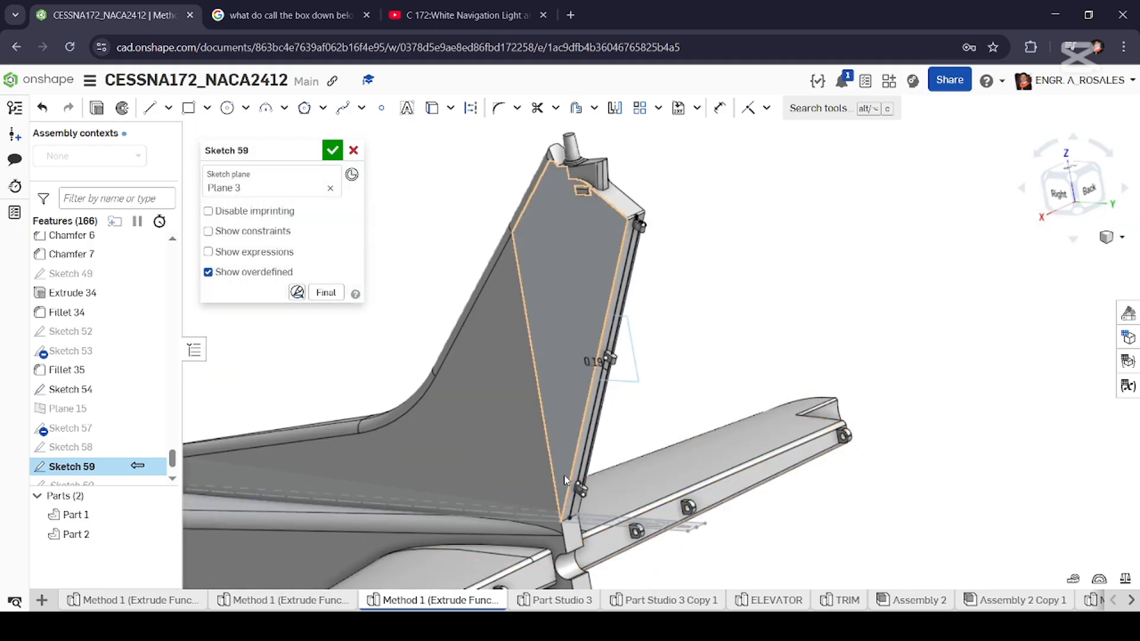
{"action": "scroll", "coordinate": [577, 501], "scroll_direction": "up", "scroll_amount": 5}
{"action": "right_click_drag", "start_coordinate": [577, 502], "coordinate": [601, 470]}
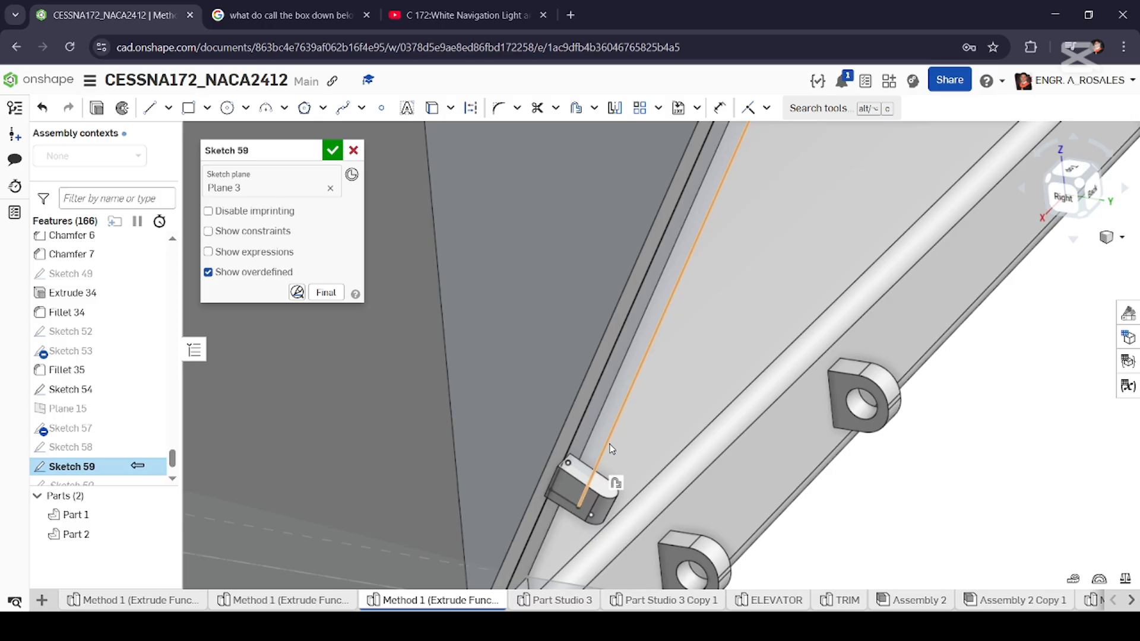
{"action": "scroll", "coordinate": [598, 472], "scroll_direction": "down", "scroll_amount": 5}
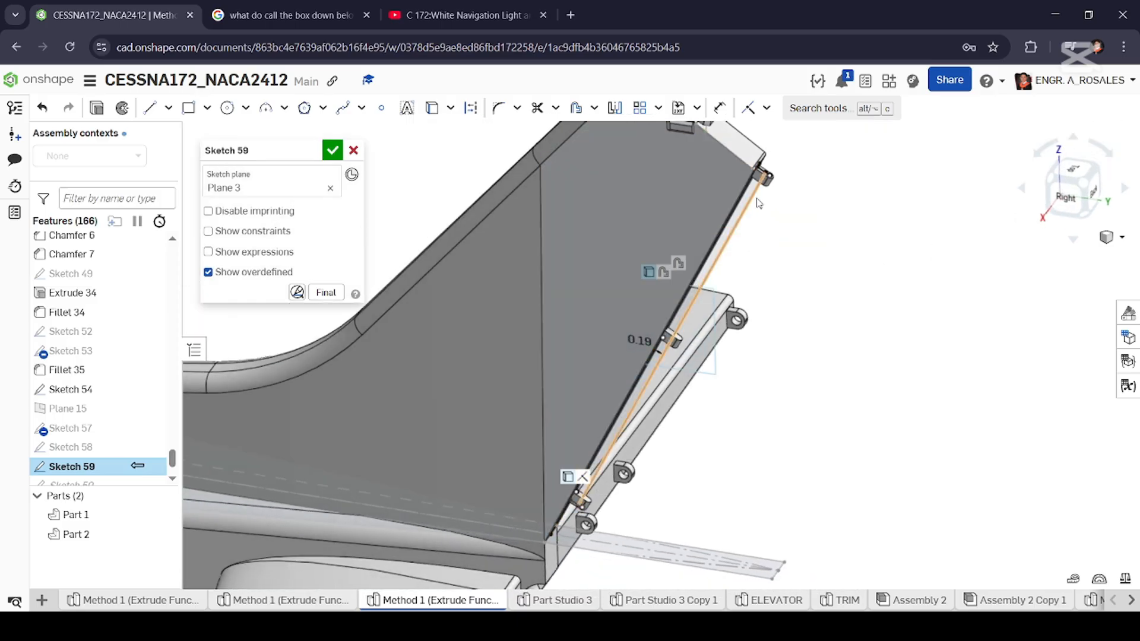
View Sketch 59 from the Right view and examine how its lower end meets the lowest trailing-edge block.
{"action": "left_click", "coordinate": [1058, 202]}
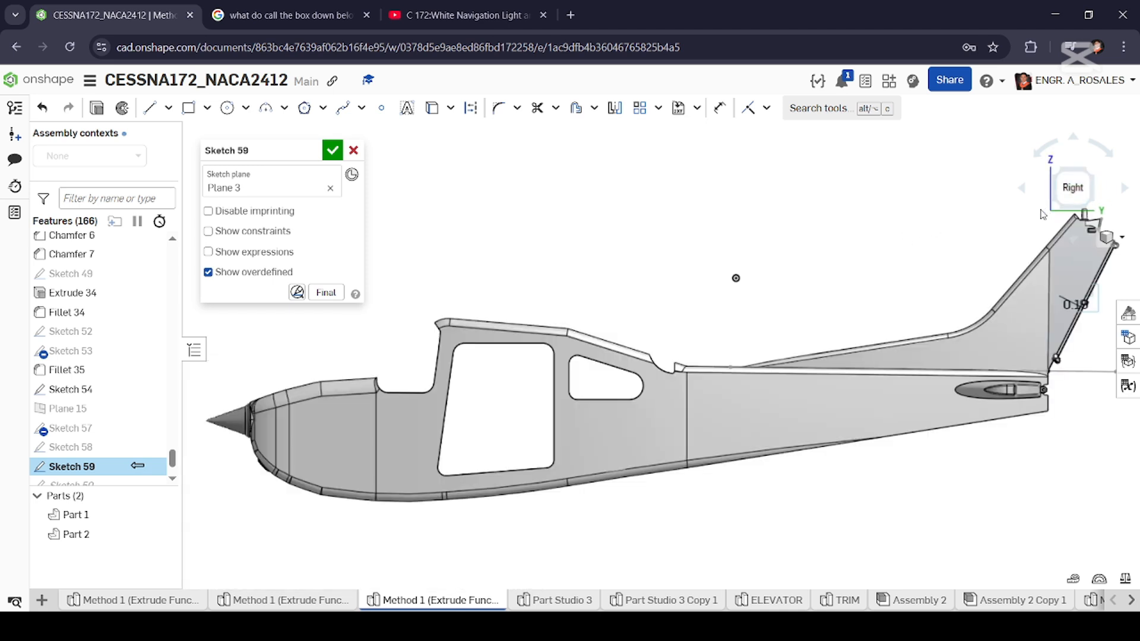
{"action": "scroll", "coordinate": [976, 427], "scroll_direction": "down", "scroll_amount": 2}
{"action": "scroll", "coordinate": [936, 386], "scroll_direction": "up", "scroll_amount": 4}
{"action": "scroll", "coordinate": [927, 380], "scroll_direction": "up", "scroll_amount": 4}
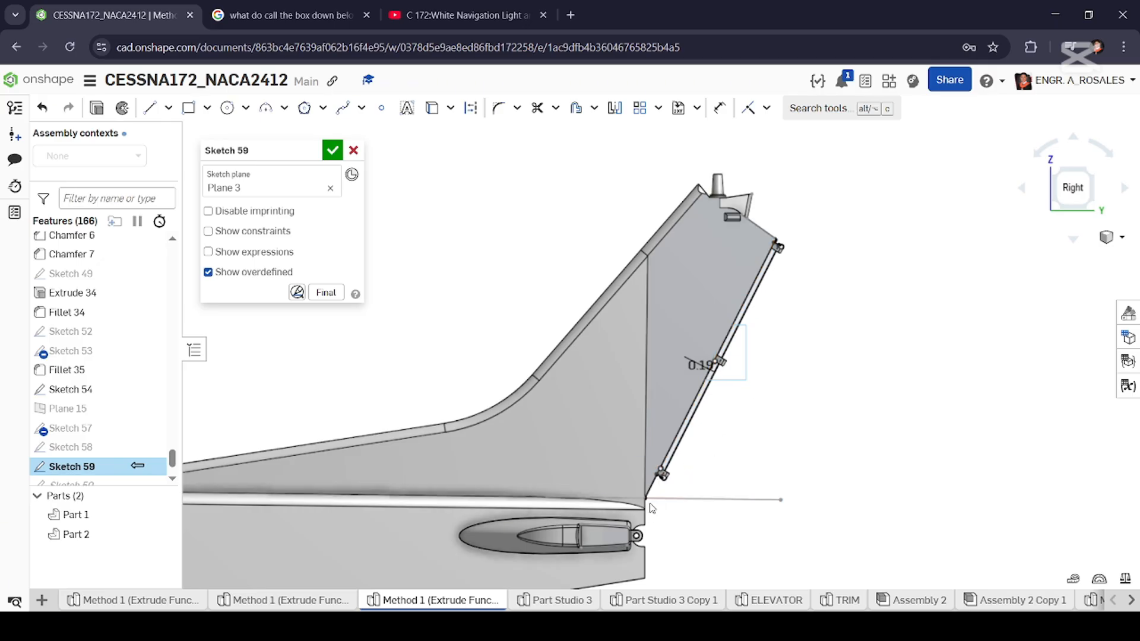
{"action": "scroll", "coordinate": [665, 493], "scroll_direction": "up", "scroll_amount": 4}
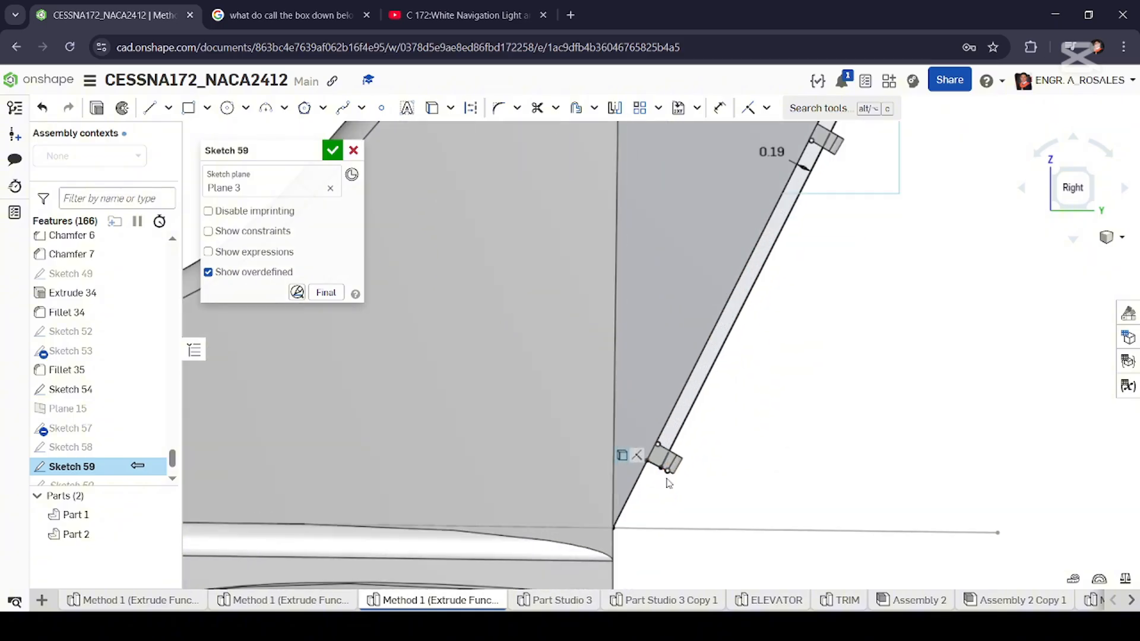
{"action": "scroll", "coordinate": [669, 483], "scroll_direction": "up", "scroll_amount": 2}
{"action": "scroll", "coordinate": [667, 488], "scroll_direction": "up", "scroll_amount": 1}
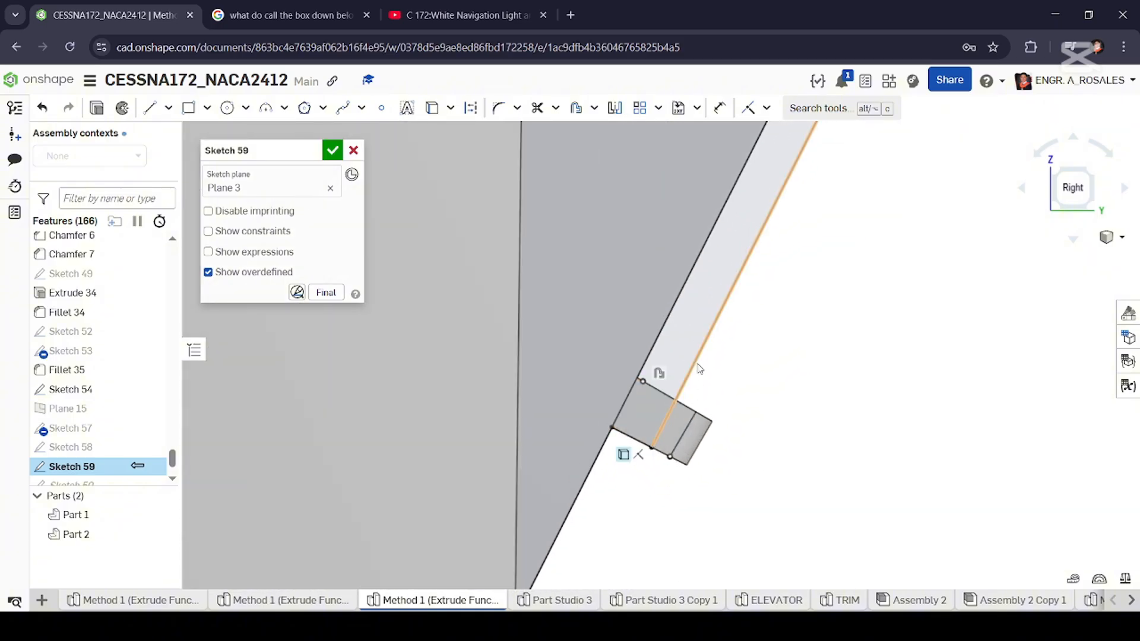
{"action": "right_click_drag", "start_coordinate": [666, 457], "coordinate": [683, 410]}
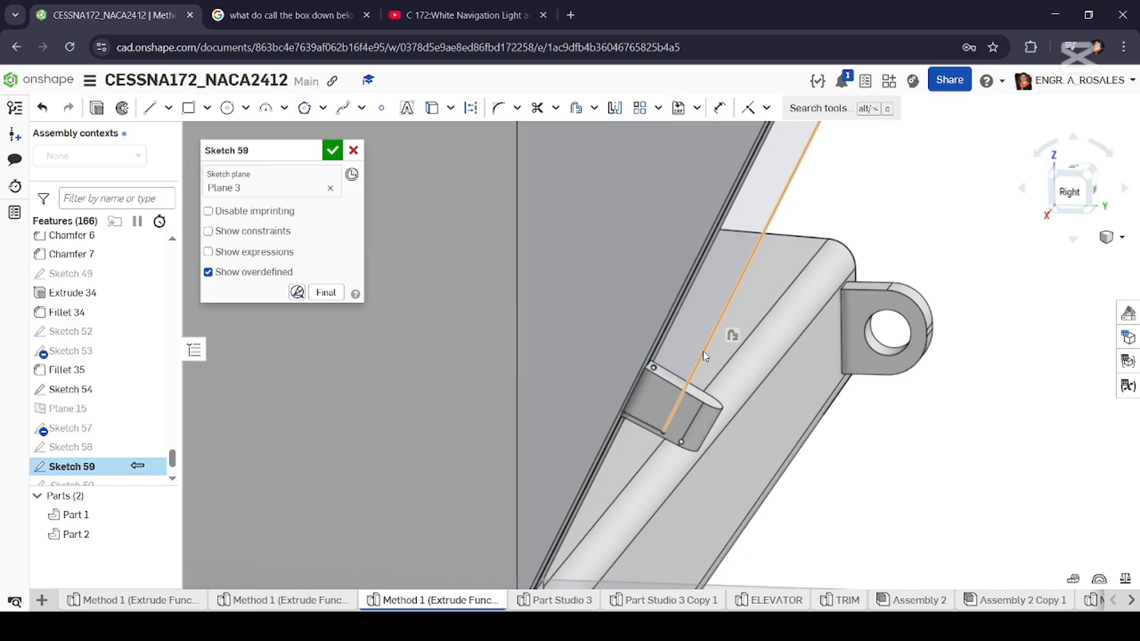
{"action": "right_click_drag", "start_coordinate": [682, 416], "coordinate": [702, 370]}
Examine the Sketch 59 profile's upper end at the top block and its offset near the middle block.
{"action": "scroll", "coordinate": [634, 530], "scroll_direction": "down", "scroll_amount": 6}
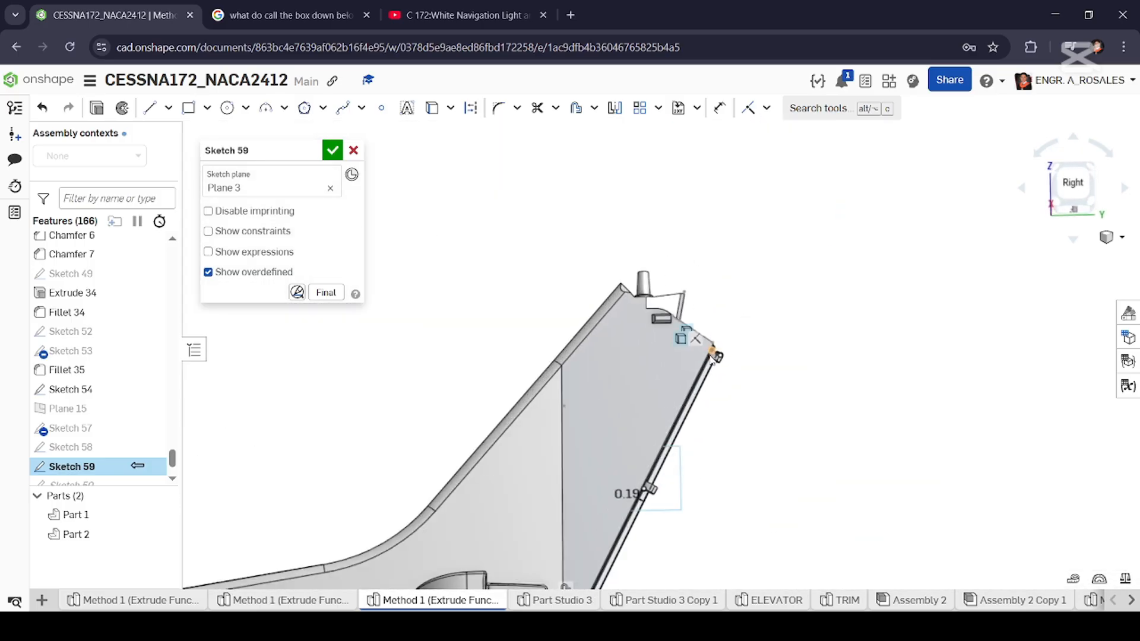
{"action": "scroll", "coordinate": [715, 353], "scroll_direction": "up", "scroll_amount": 5}
{"action": "scroll", "coordinate": [715, 349], "scroll_direction": "down", "scroll_amount": 1}
{"action": "scroll", "coordinate": [715, 351], "scroll_direction": "down", "scroll_amount": 5}
{"action": "scroll", "coordinate": [656, 508], "scroll_direction": "up", "scroll_amount": 4}
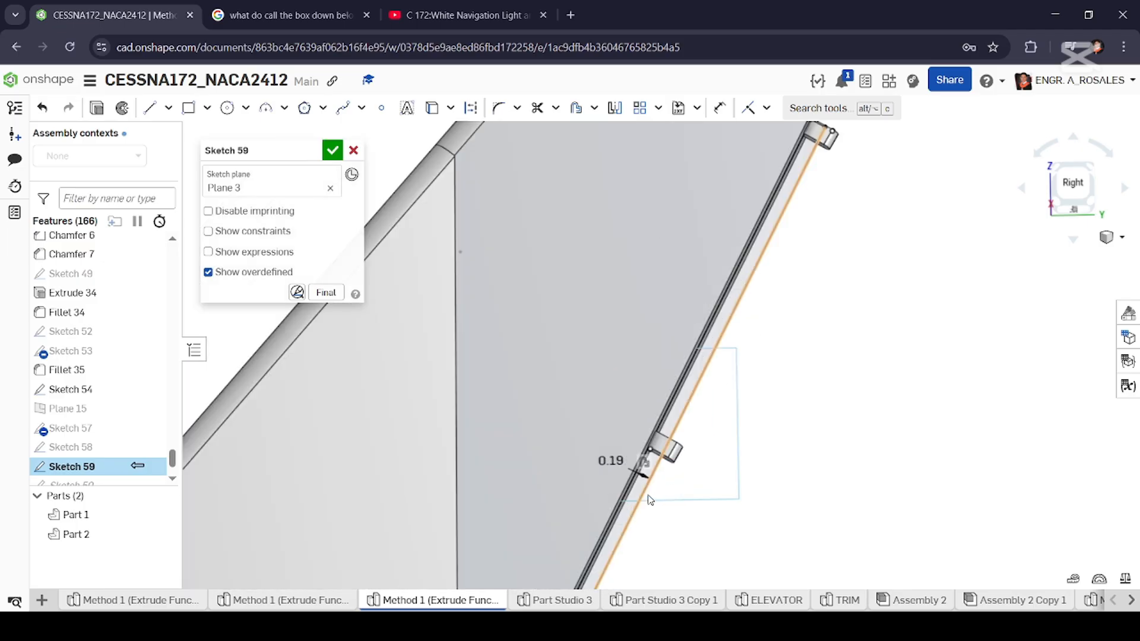
Project the fin's straight rear edge into Sketch 59 with Use.
{"action": "right_click_drag", "start_coordinate": [655, 441], "coordinate": [630, 427]}
{"action": "left_click", "coordinate": [675, 394]}
{"action": "right_click", "coordinate": [675, 395]}
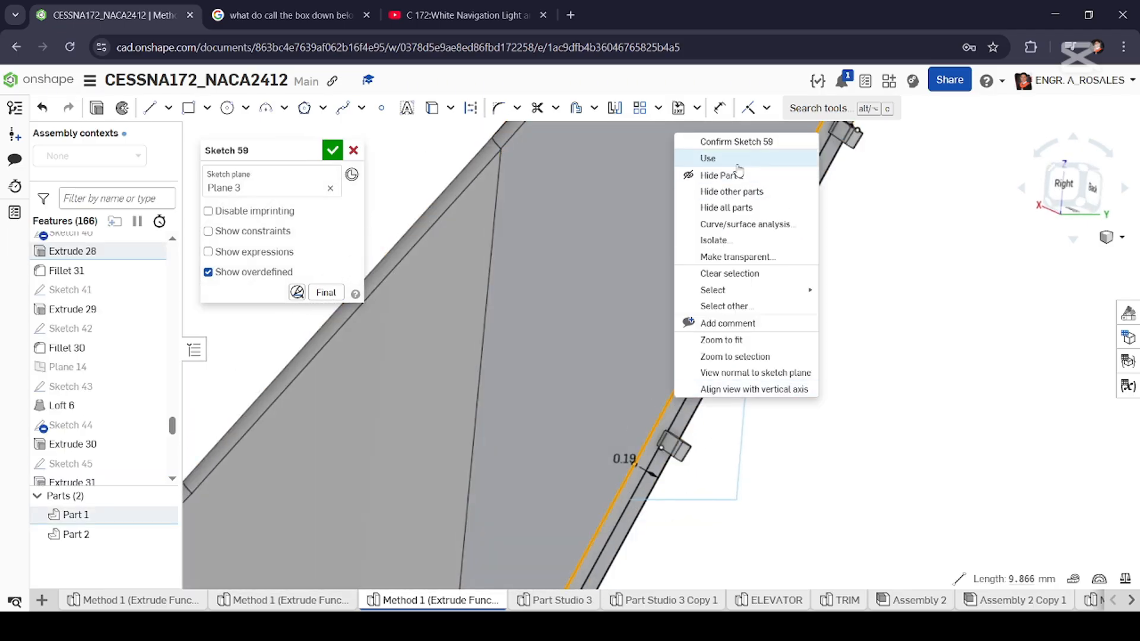
{"action": "left_click", "coordinate": [737, 160]}
{"action": "right_click_drag", "start_coordinate": [723, 356], "coordinate": [746, 366]}
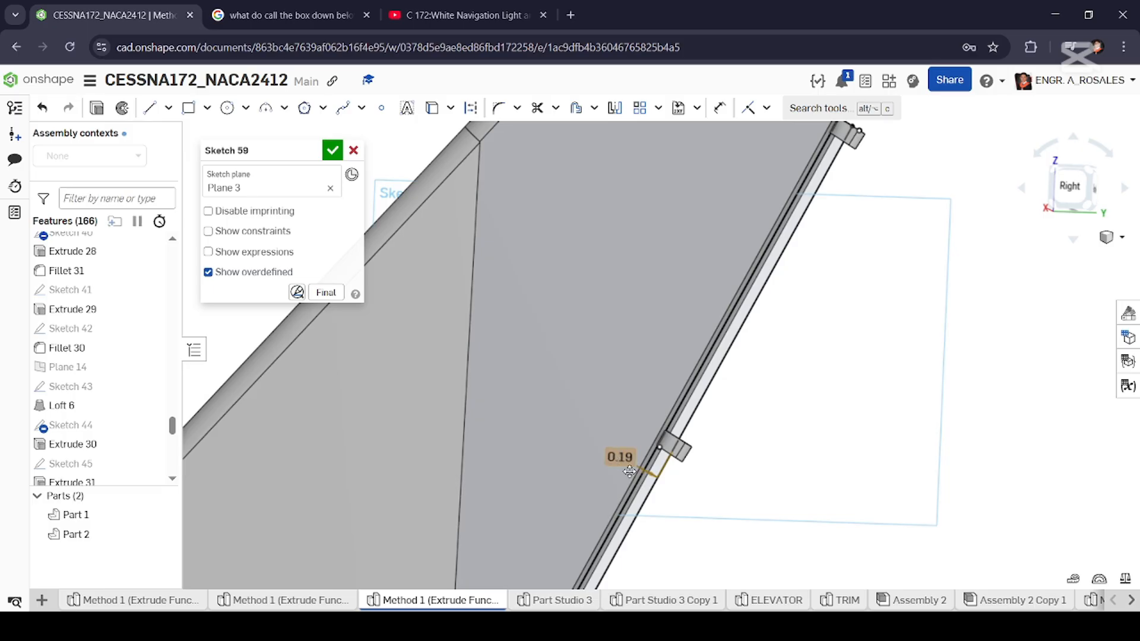
Review the complete Sketch 59 profile across the three trailing-edge blocks of the fin.
{"action": "scroll", "coordinate": [677, 384], "scroll_direction": "down", "scroll_amount": 5}
{"action": "scroll", "coordinate": [687, 480], "scroll_direction": "up", "scroll_amount": 5}
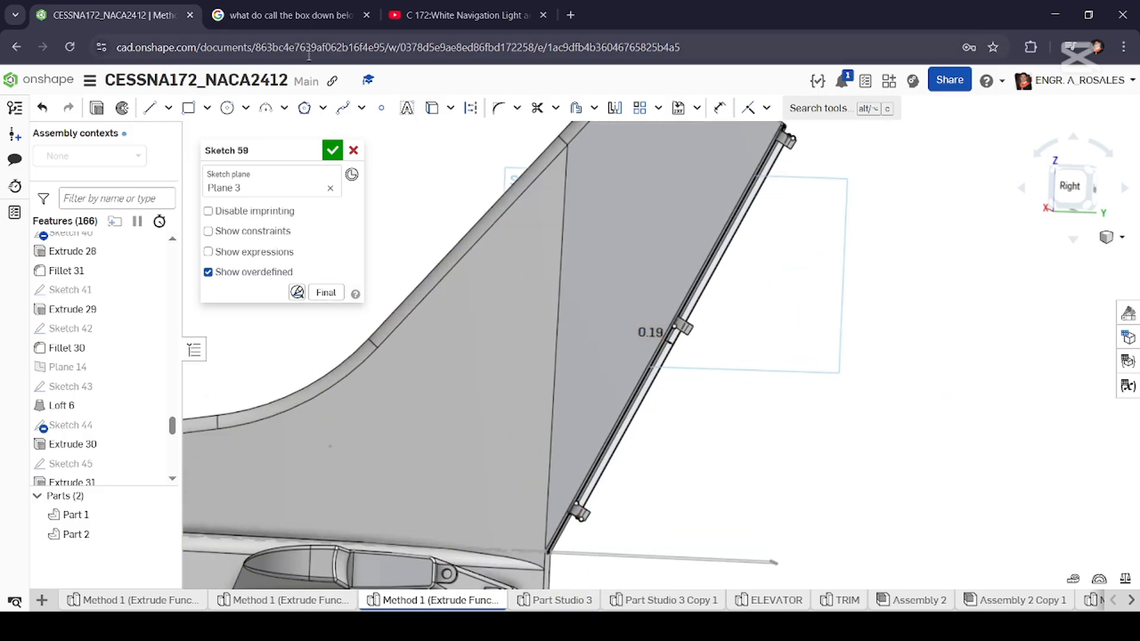
{"action": "right_click_drag", "start_coordinate": [668, 364], "coordinate": [661, 382]}
{"action": "scroll", "coordinate": [671, 373], "scroll_direction": "down", "scroll_amount": 4}
{"action": "scroll", "coordinate": [98, 416], "scroll_direction": "down", "scroll_amount": 6}
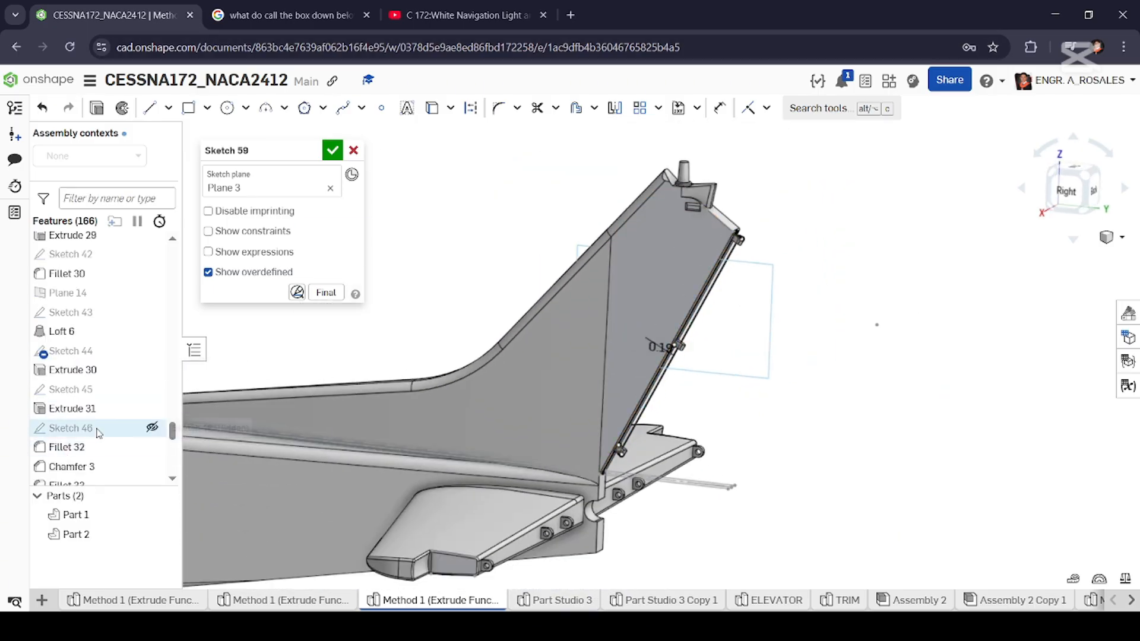
Open Sketch 50 and examine its hole circle on the top face of the uppermost trailing-edge block.
{"action": "scroll", "coordinate": [98, 431], "scroll_direction": "down", "scroll_amount": 4}
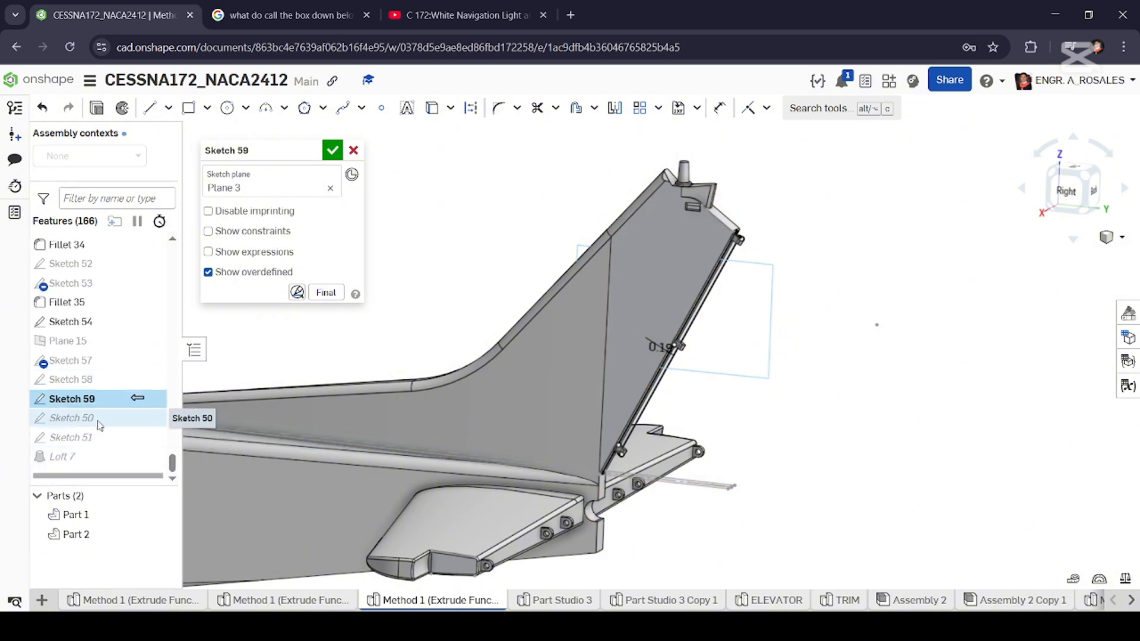
{"action": "double_click", "coordinate": [98, 425]}
{"action": "scroll", "coordinate": [736, 235], "scroll_direction": "up", "scroll_amount": 10}
{"action": "right_click_drag", "start_coordinate": [732, 234], "coordinate": [721, 244]}
{"action": "scroll", "coordinate": [701, 235], "scroll_direction": "up", "scroll_amount": 4}
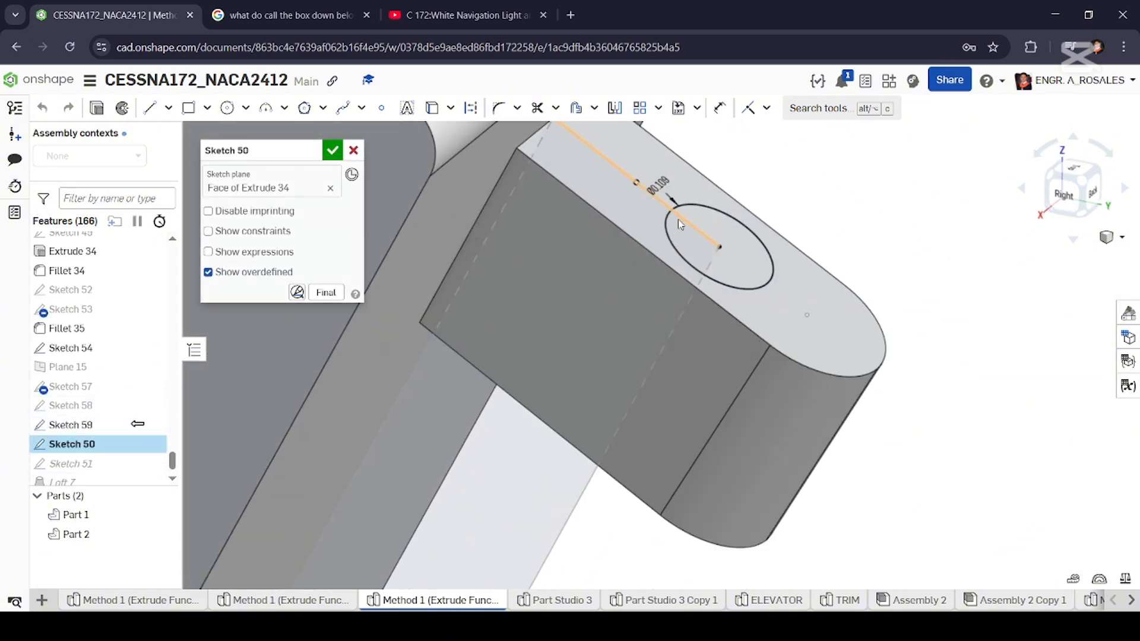
{"action": "scroll", "coordinate": [678, 219], "scroll_direction": "up", "scroll_amount": 2}
{"action": "scroll", "coordinate": [698, 253], "scroll_direction": "down", "scroll_amount": 3}
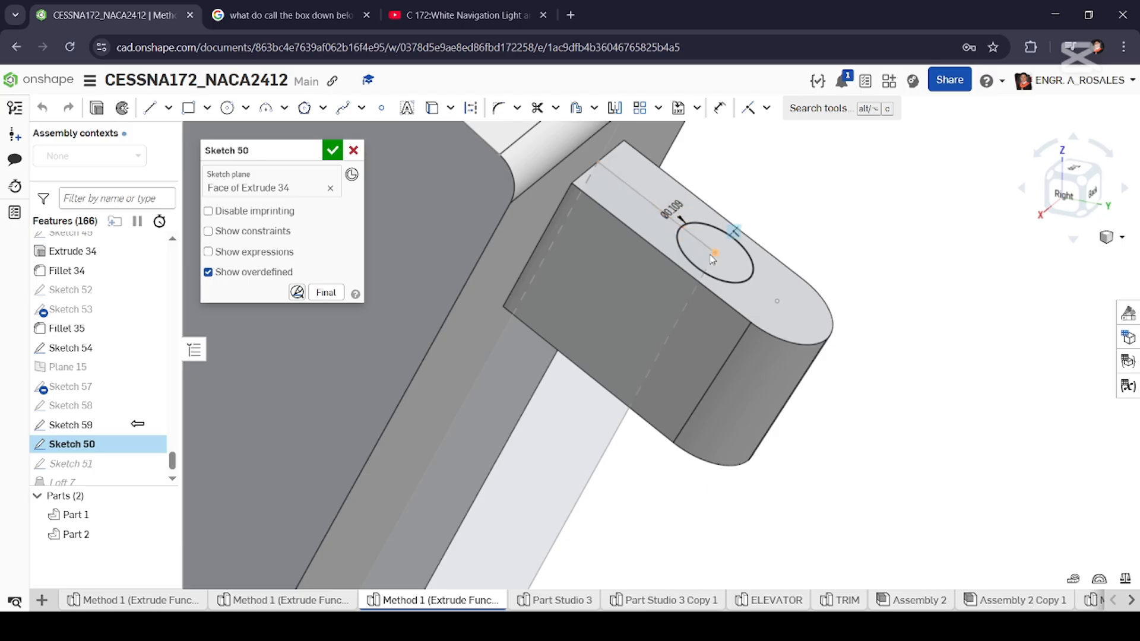
{"action": "scroll", "coordinate": [761, 149], "scroll_direction": "down", "scroll_amount": 10}
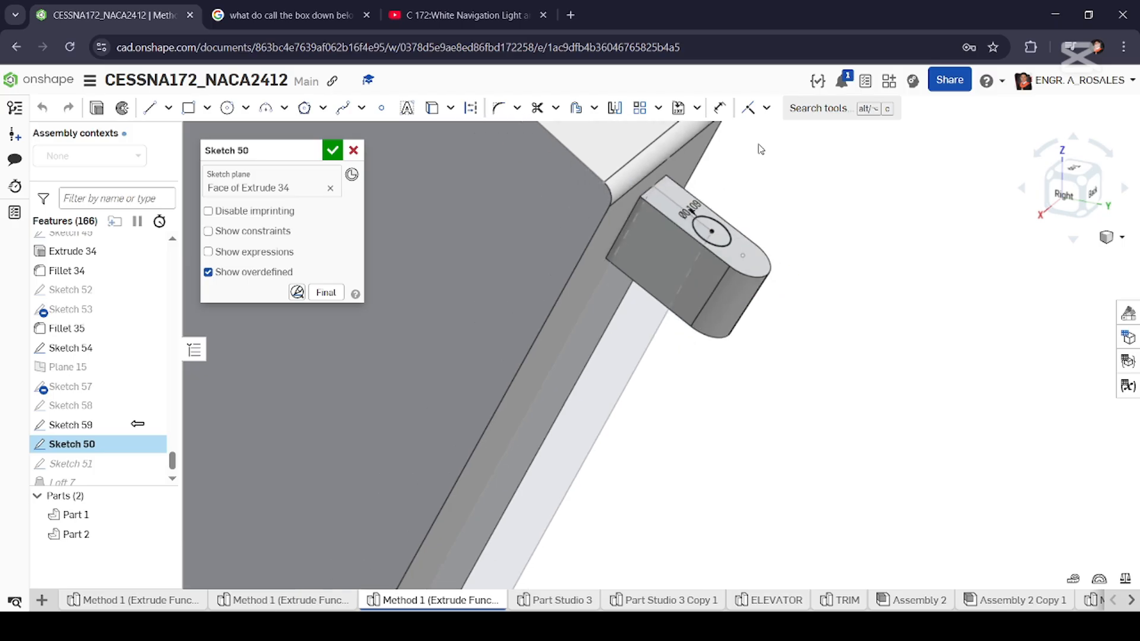
Open Sketch 51 and examine its circle on the underside of the lowest trailing-edge block.
{"action": "double_click", "coordinate": [97, 465]}
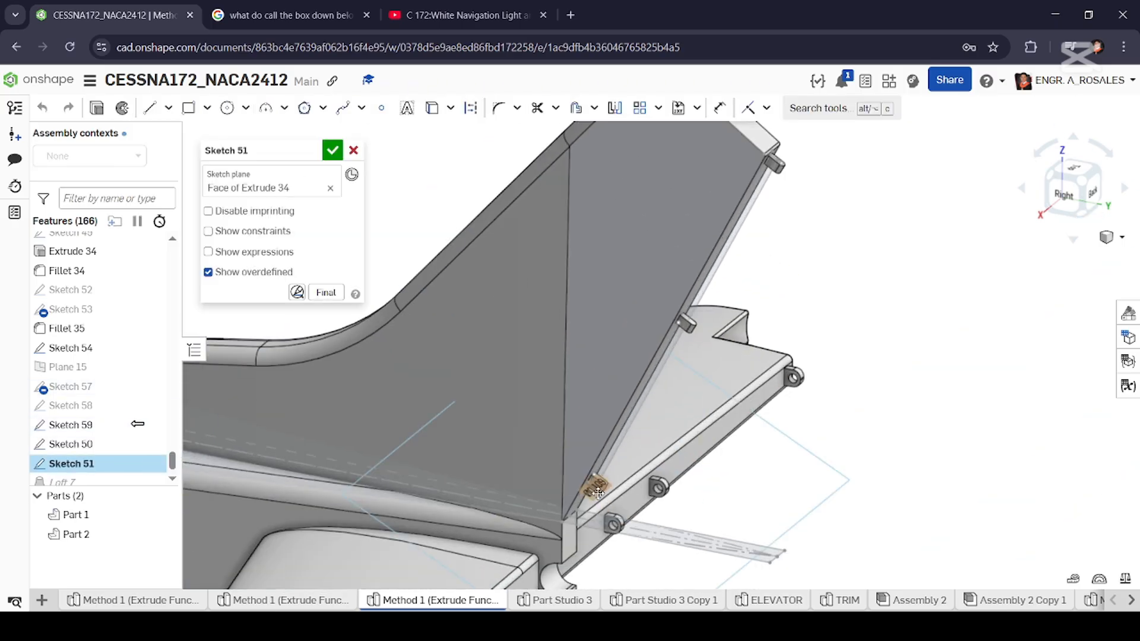
{"action": "scroll", "coordinate": [598, 484], "scroll_direction": "up", "scroll_amount": 8}
{"action": "right_click_drag", "start_coordinate": [598, 484], "coordinate": [579, 409]}
{"action": "scroll", "coordinate": [567, 446], "scroll_direction": "up", "scroll_amount": 6}
{"action": "scroll", "coordinate": [566, 443], "scroll_direction": "up", "scroll_amount": 3}
{"action": "scroll", "coordinate": [548, 417], "scroll_direction": "down", "scroll_amount": 5}
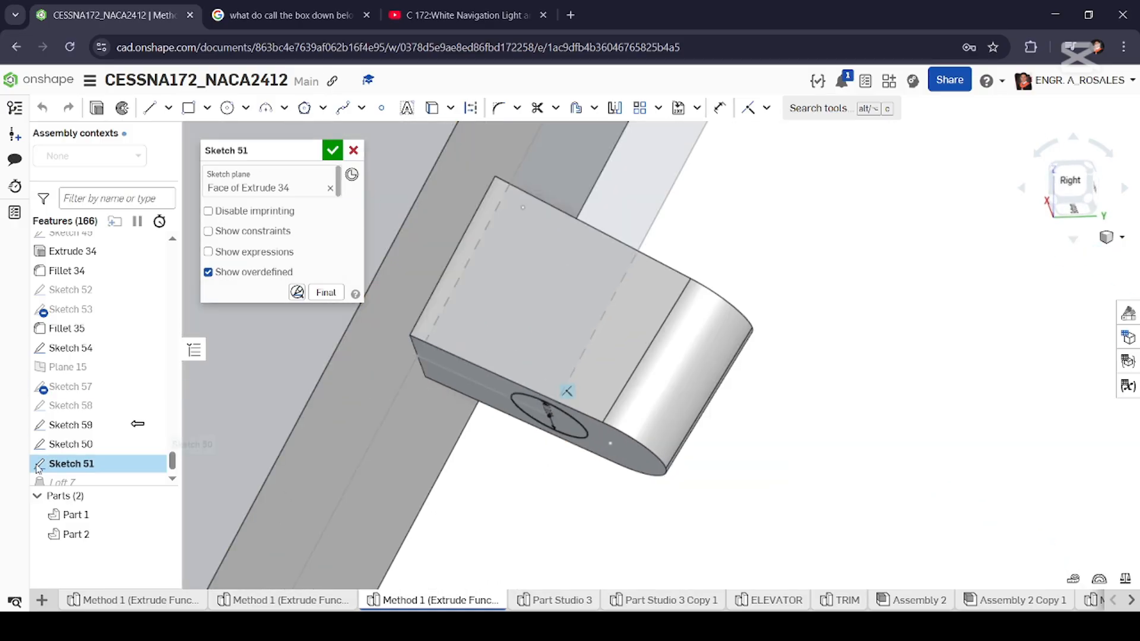
Open the Loft 7 feature and view it on the fin.
{"action": "scroll", "coordinate": [70, 458], "scroll_direction": "down", "scroll_amount": 2}
{"action": "double_click", "coordinate": [68, 458]}
{"action": "scroll", "coordinate": [564, 409], "scroll_direction": "down", "scroll_amount": 5}
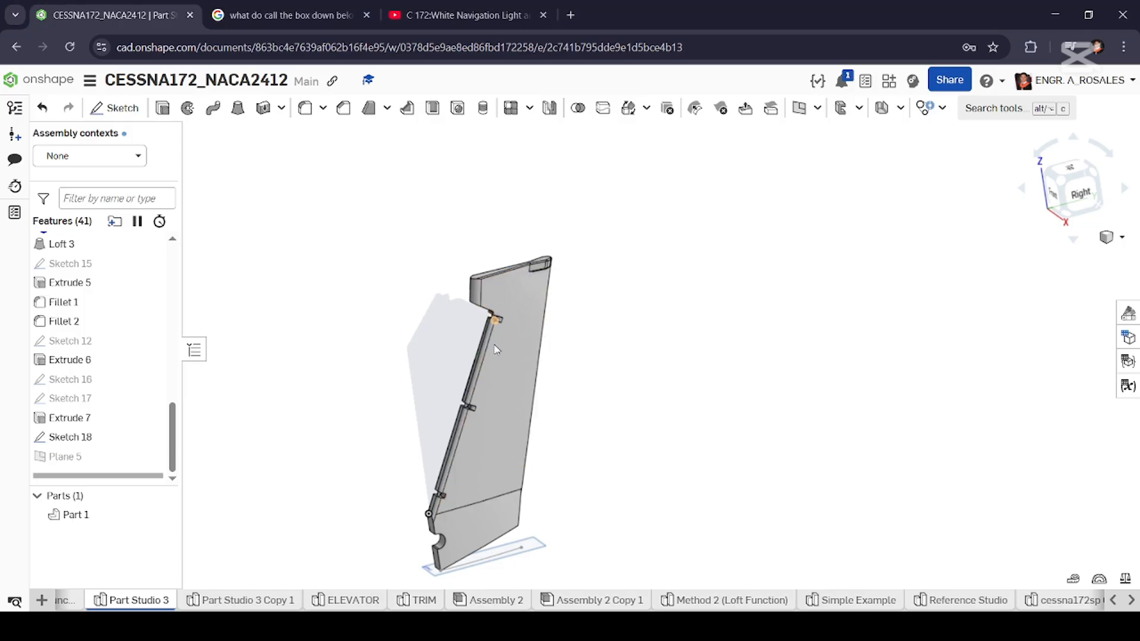
Switch to Part Studio 3 and examine the rudder's overall shape and the uppermost hinge notch on its leading edge.
{"action": "scroll", "coordinate": [486, 373], "scroll_direction": "down", "scroll_amount": 2}
{"action": "key", "text": "shift+4"}
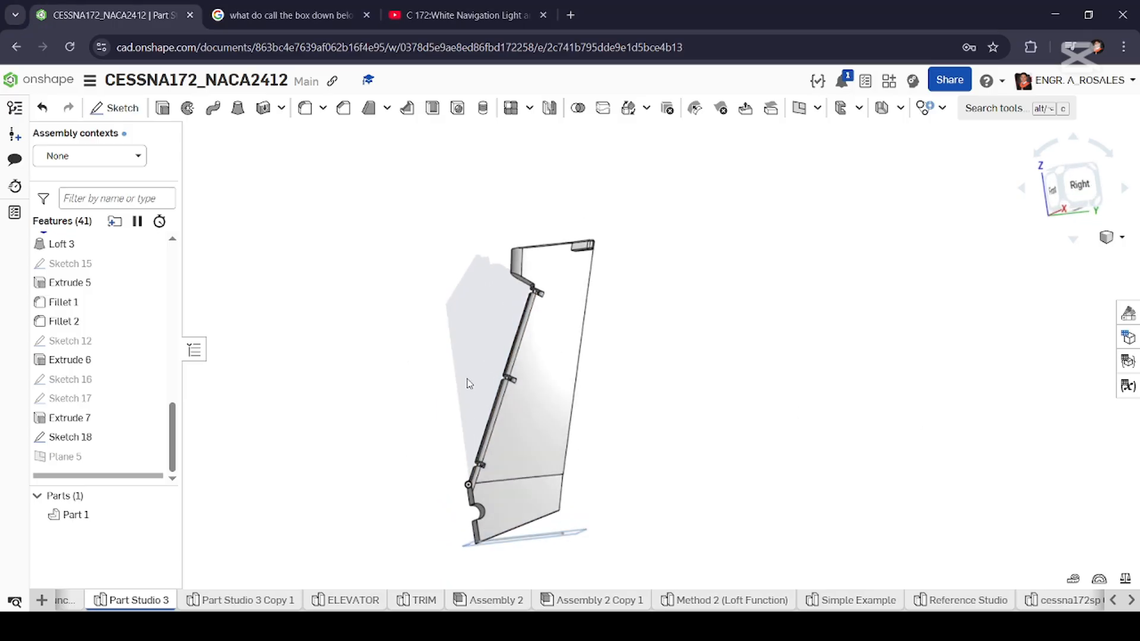
{"action": "right_click_drag", "start_coordinate": [450, 394], "coordinate": [450, 405]}
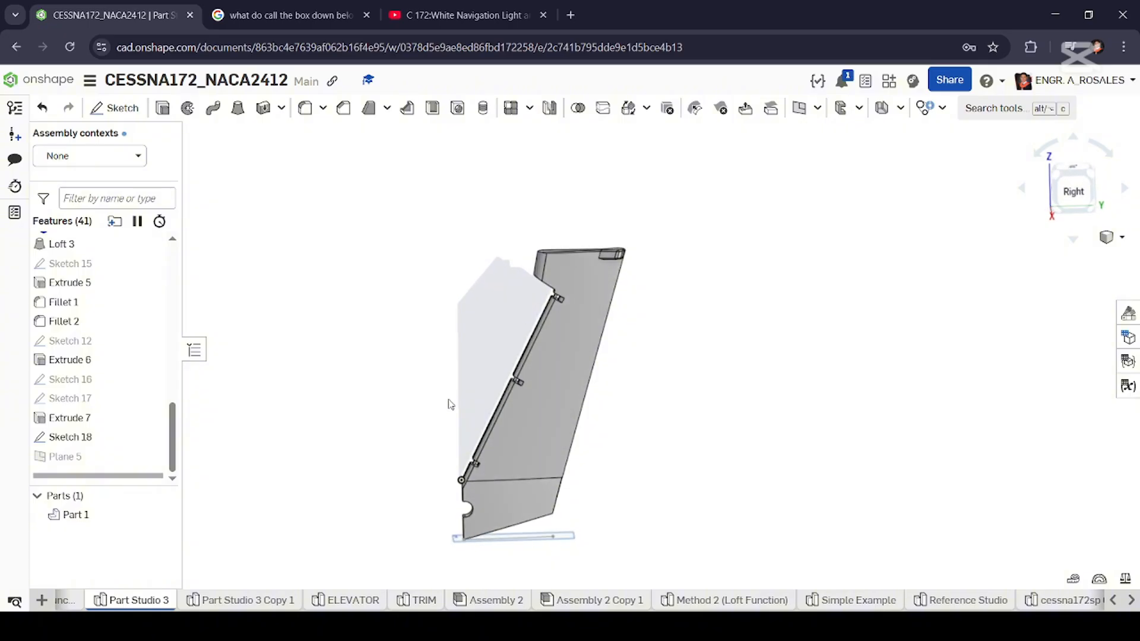
{"action": "right_click_drag", "start_coordinate": [553, 349], "coordinate": [423, 356]}
{"action": "scroll", "coordinate": [426, 339], "scroll_direction": "up", "scroll_amount": 10}
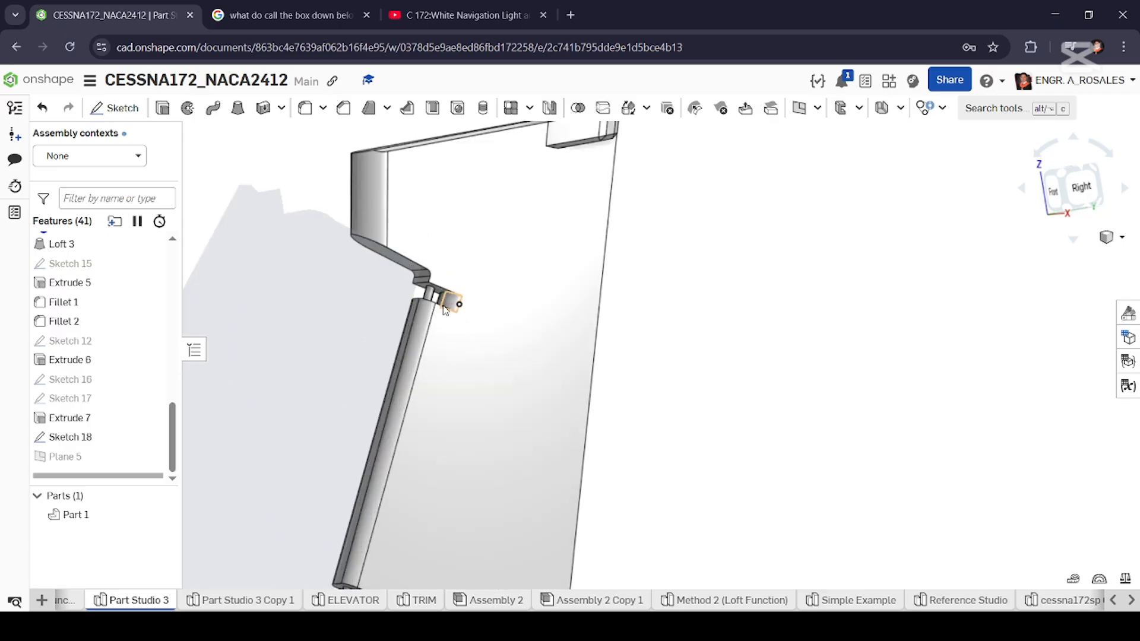
{"action": "scroll", "coordinate": [428, 306], "scroll_direction": "up", "scroll_amount": 5}
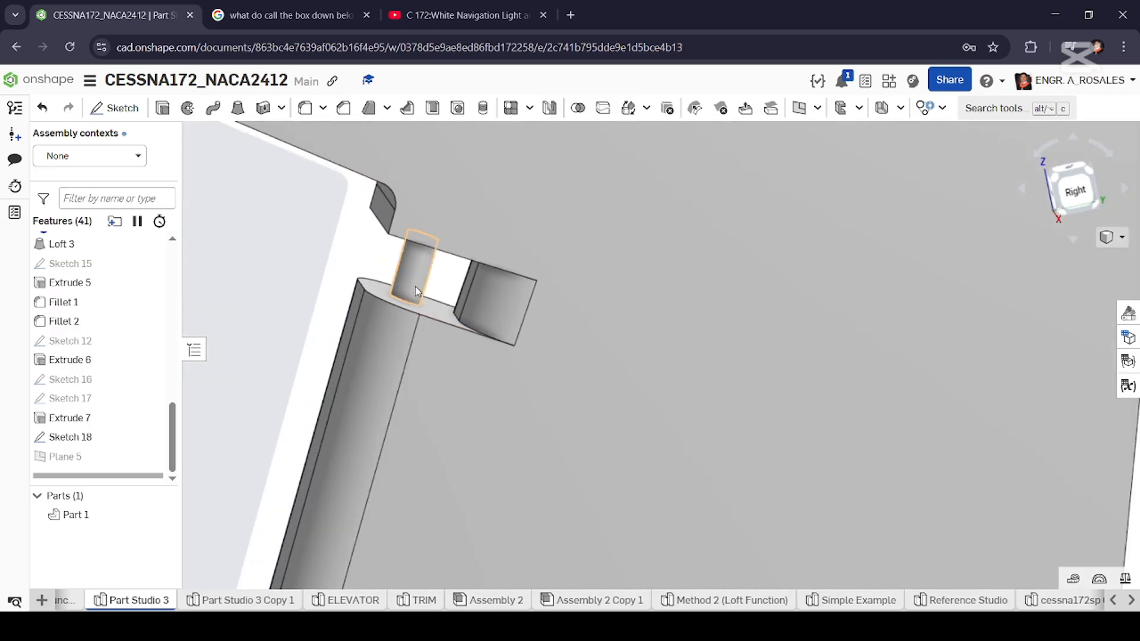
{"action": "scroll", "coordinate": [417, 291], "scroll_direction": "down", "scroll_amount": 10}
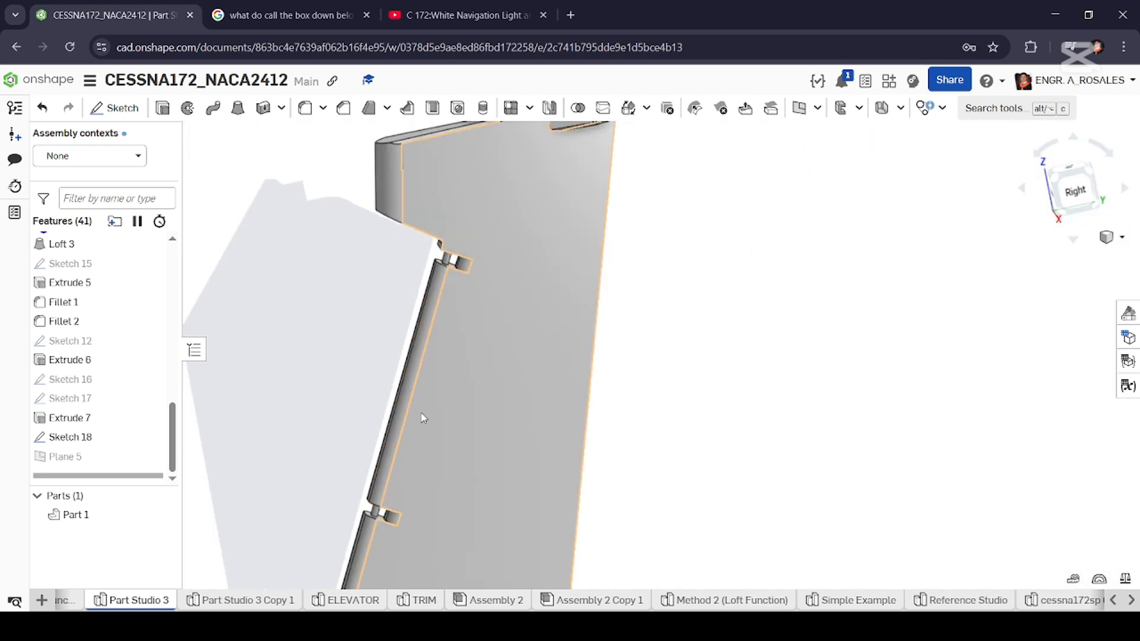
Examine the rudder's lower hinge notches and the recess at its upper rear corner.
{"action": "scroll", "coordinate": [422, 421], "scroll_direction": "down", "scroll_amount": 8}
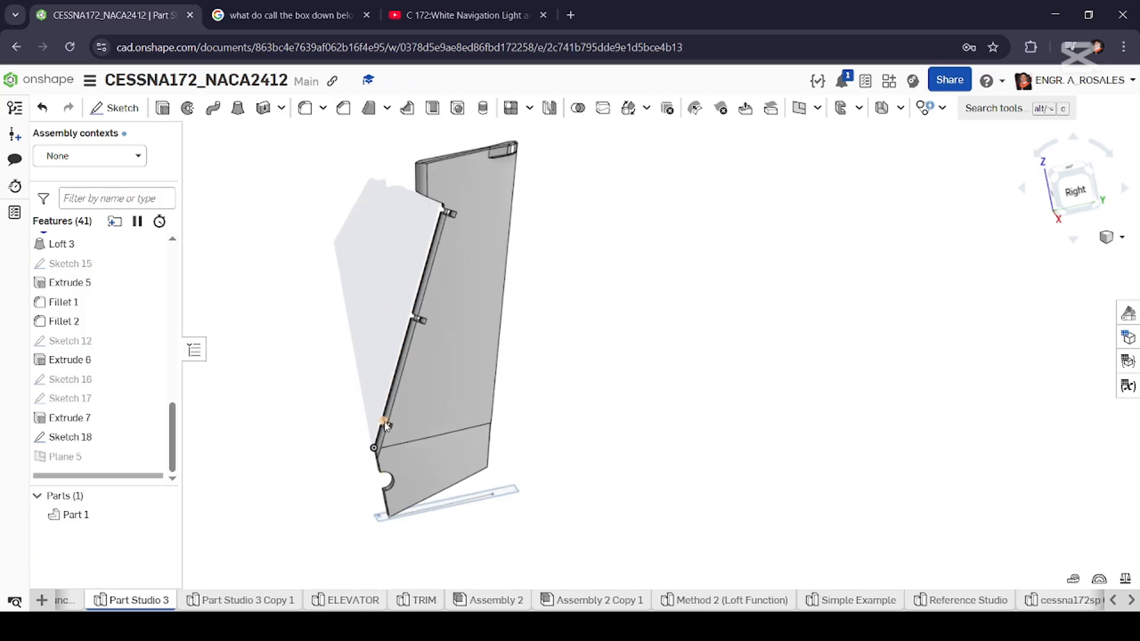
{"action": "scroll", "coordinate": [389, 428], "scroll_direction": "up", "scroll_amount": 5}
{"action": "scroll", "coordinate": [389, 429], "scroll_direction": "up", "scroll_amount": 2}
{"action": "scroll", "coordinate": [383, 439], "scroll_direction": "down", "scroll_amount": 6}
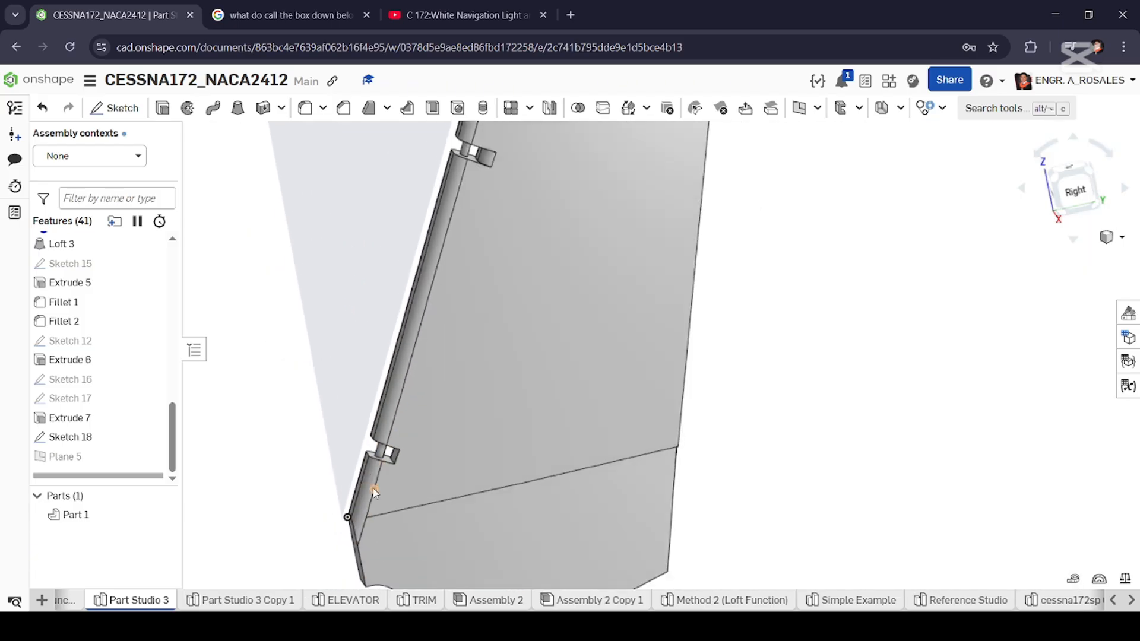
{"action": "scroll", "coordinate": [478, 222], "scroll_direction": "up", "scroll_amount": 8}
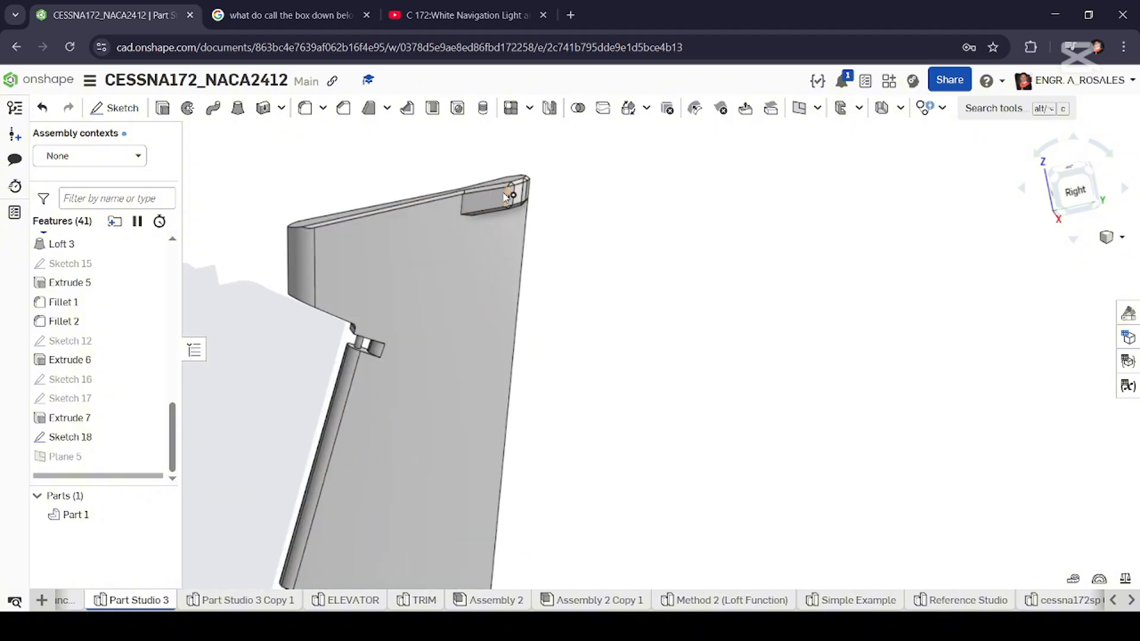
{"action": "scroll", "coordinate": [472, 209], "scroll_direction": "down", "scroll_amount": 5}
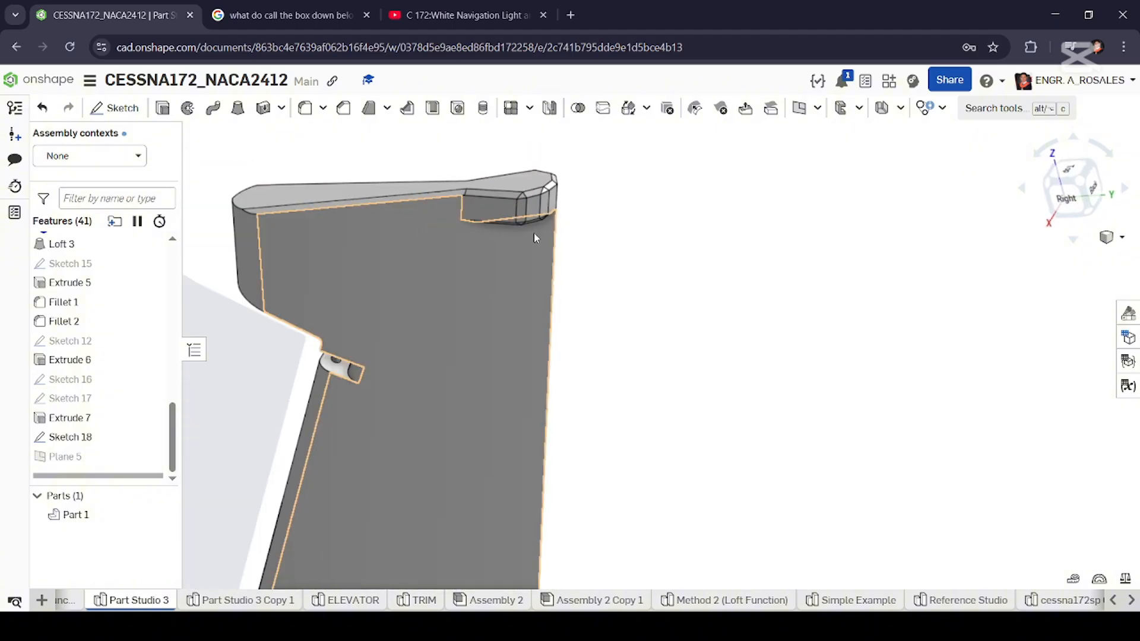
{"action": "scroll", "coordinate": [441, 260], "scroll_direction": "down", "scroll_amount": 5}
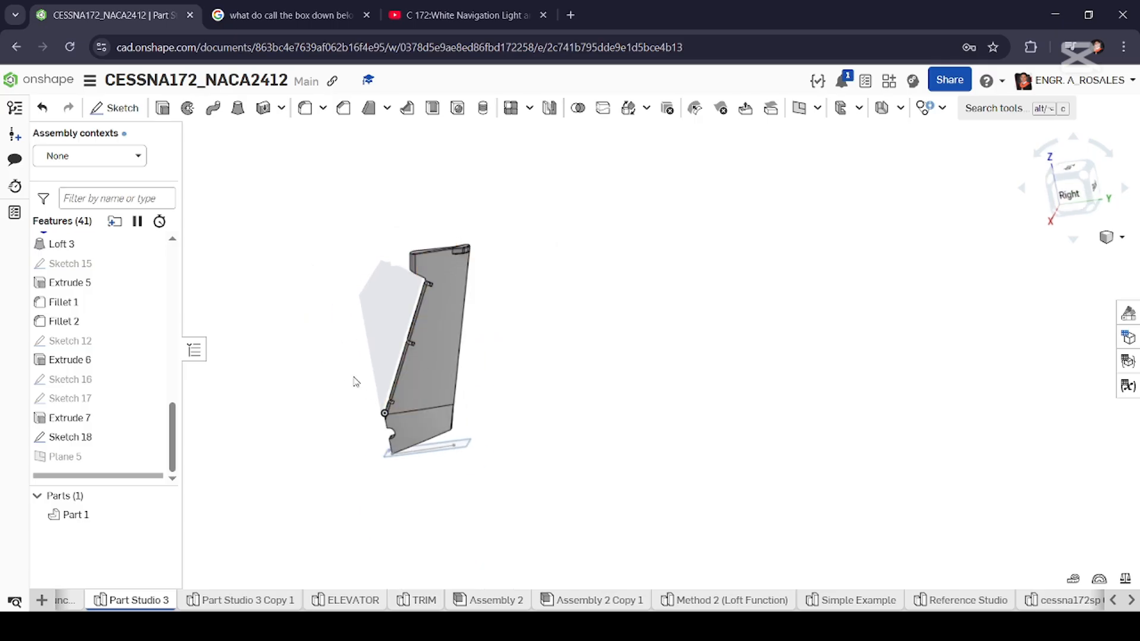
Open the rudder's Sketch 1 on the Top plane and examine its tapered airfoil profile from the Top view.
{"action": "scroll", "coordinate": [136, 328], "scroll_direction": "up", "scroll_amount": 10}
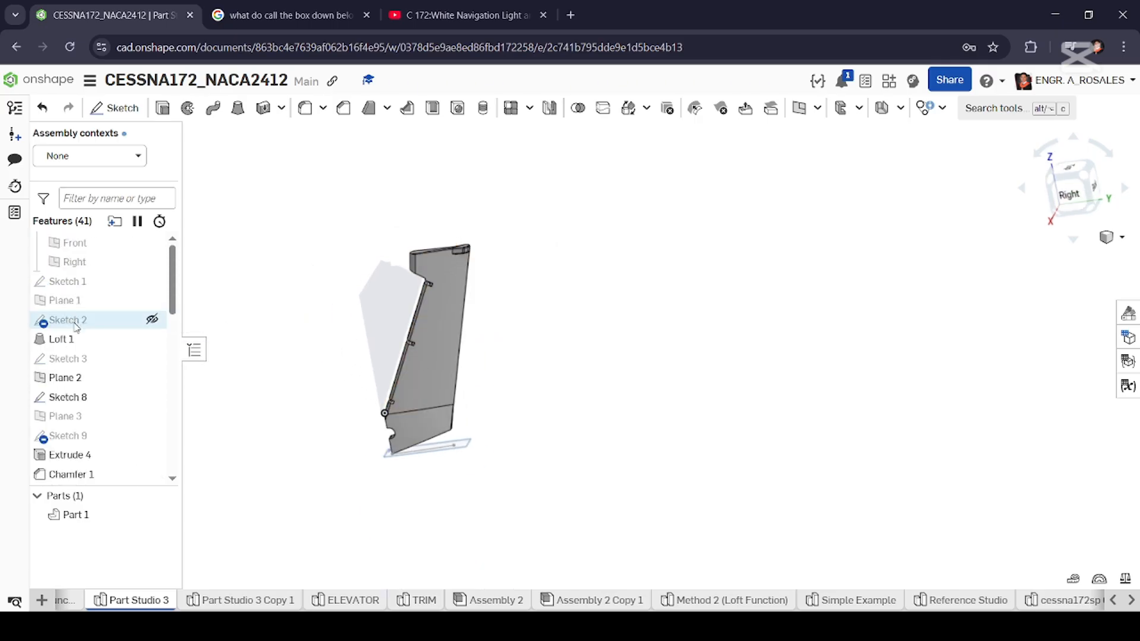
{"action": "scroll", "coordinate": [76, 330], "scroll_direction": "up", "scroll_amount": 2}
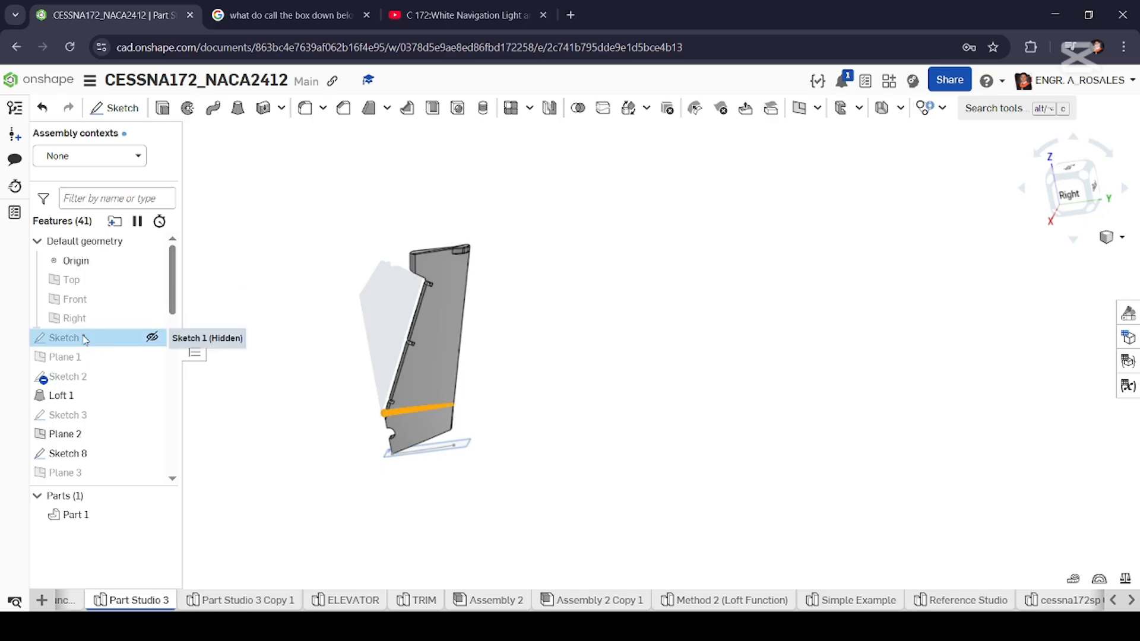
{"action": "double_click", "coordinate": [84, 338]}
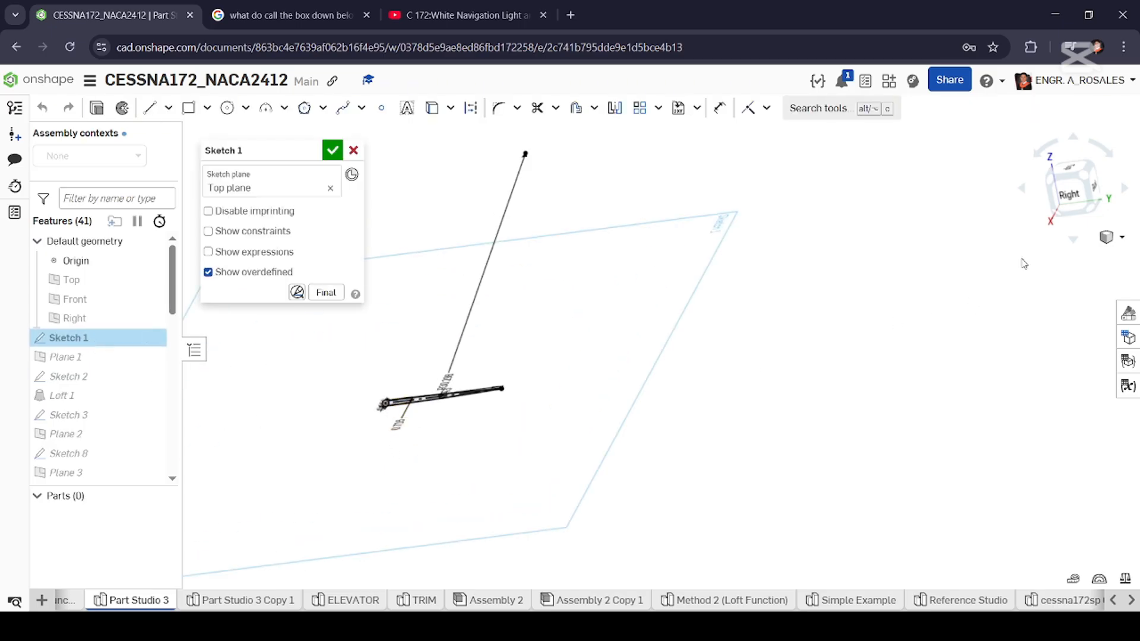
{"action": "left_click", "coordinate": [1069, 170]}
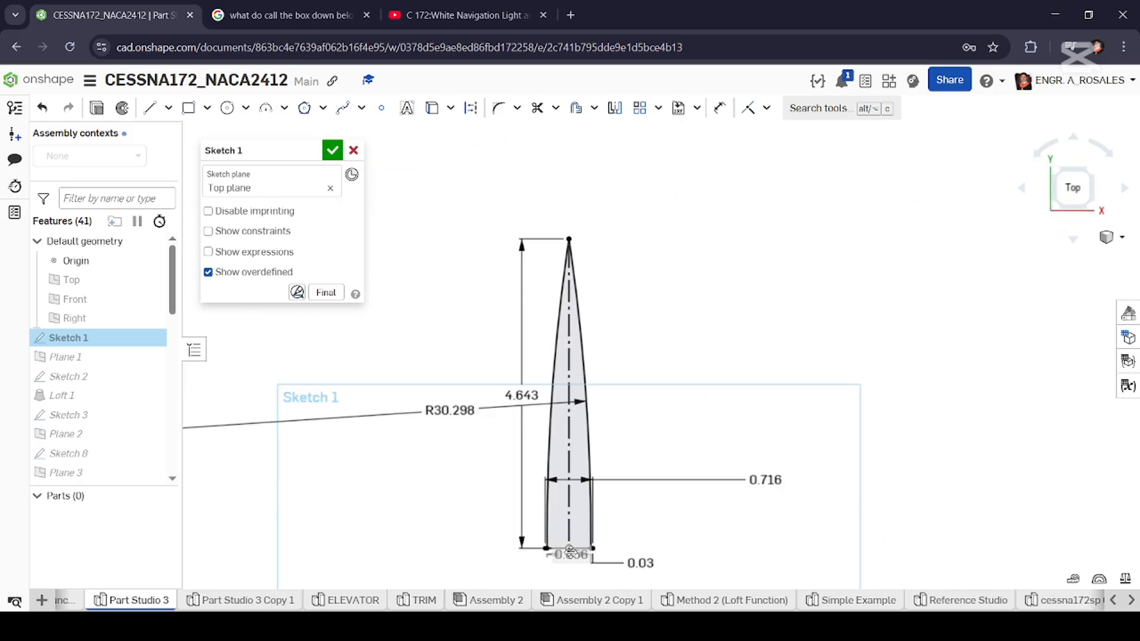
{"action": "scroll", "coordinate": [591, 522], "scroll_direction": "up", "scroll_amount": 3}
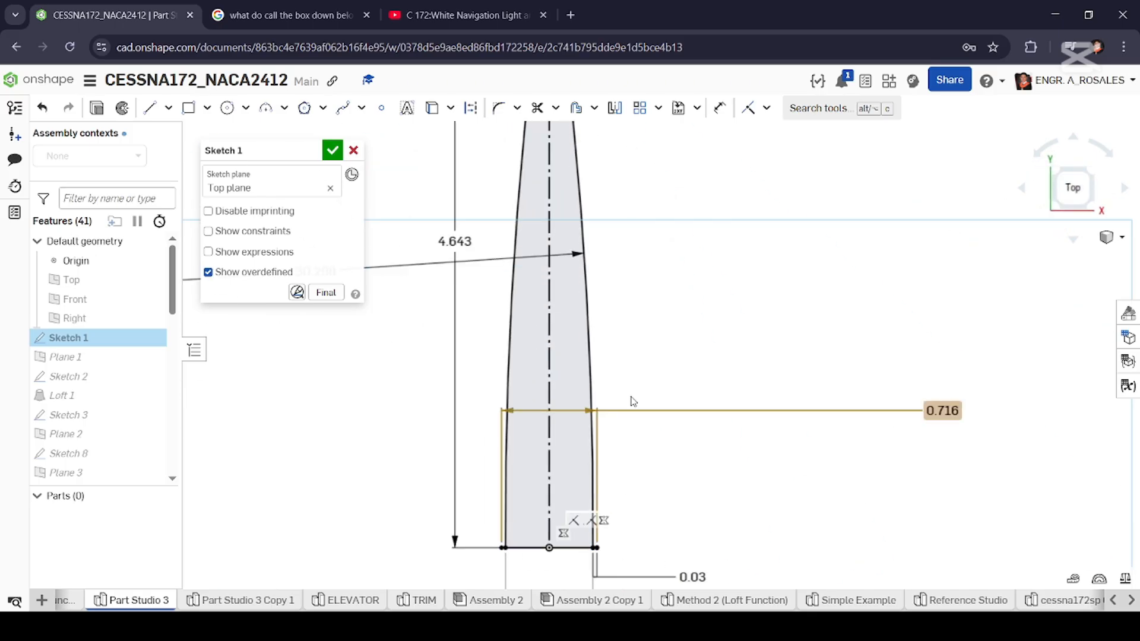
{"action": "scroll", "coordinate": [615, 443], "scroll_direction": "down", "scroll_amount": 2}
{"action": "scroll", "coordinate": [601, 501], "scroll_direction": "up", "scroll_amount": 2}
{"action": "scroll", "coordinate": [601, 501], "scroll_direction": "up", "scroll_amount": 1}
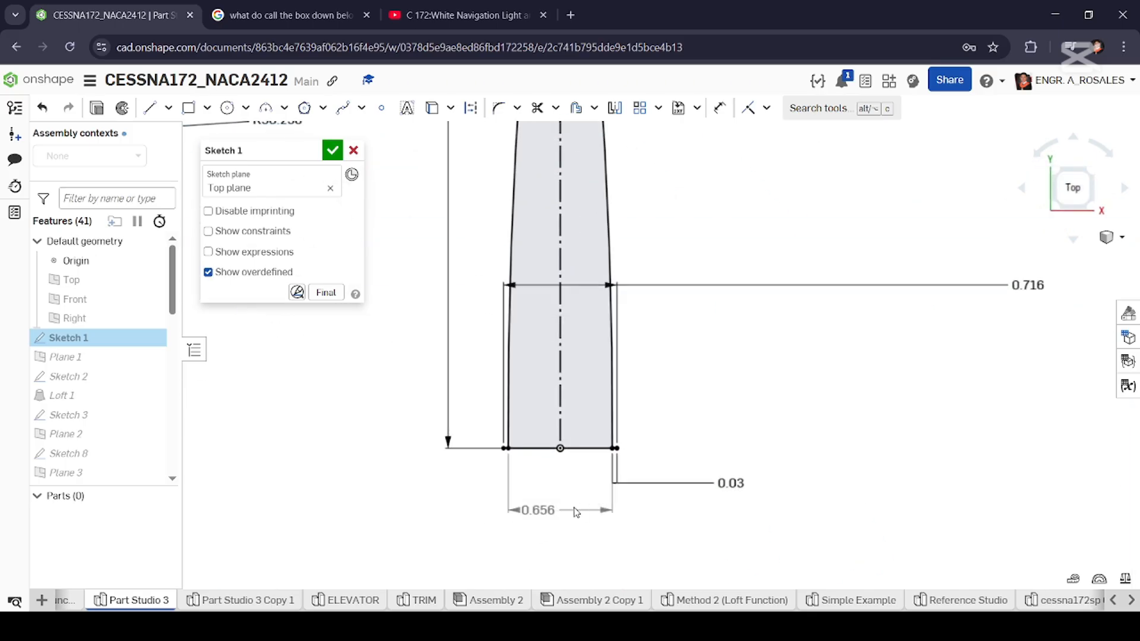
Reposition the base-width dimension closer to the lower edge of the Sketch 1 profile.
{"action": "scroll", "coordinate": [575, 512], "scroll_direction": "up", "scroll_amount": 2}
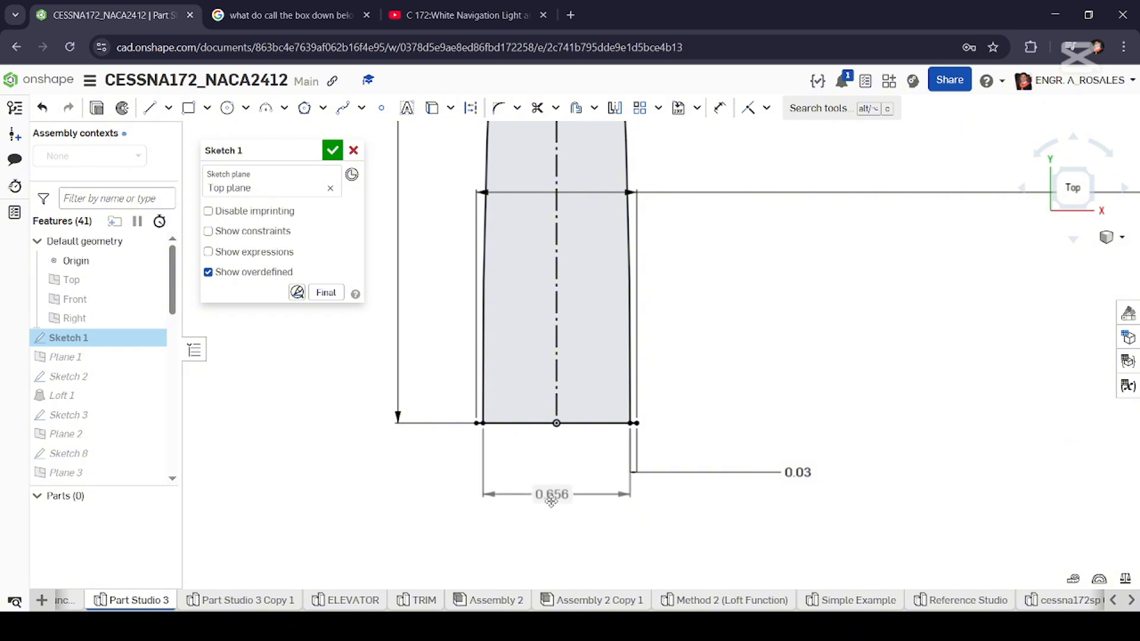
{"action": "left_click_drag", "start_coordinate": [552, 501], "coordinate": [555, 481]}
{"action": "scroll", "coordinate": [547, 467], "scroll_direction": "up", "scroll_amount": 5}
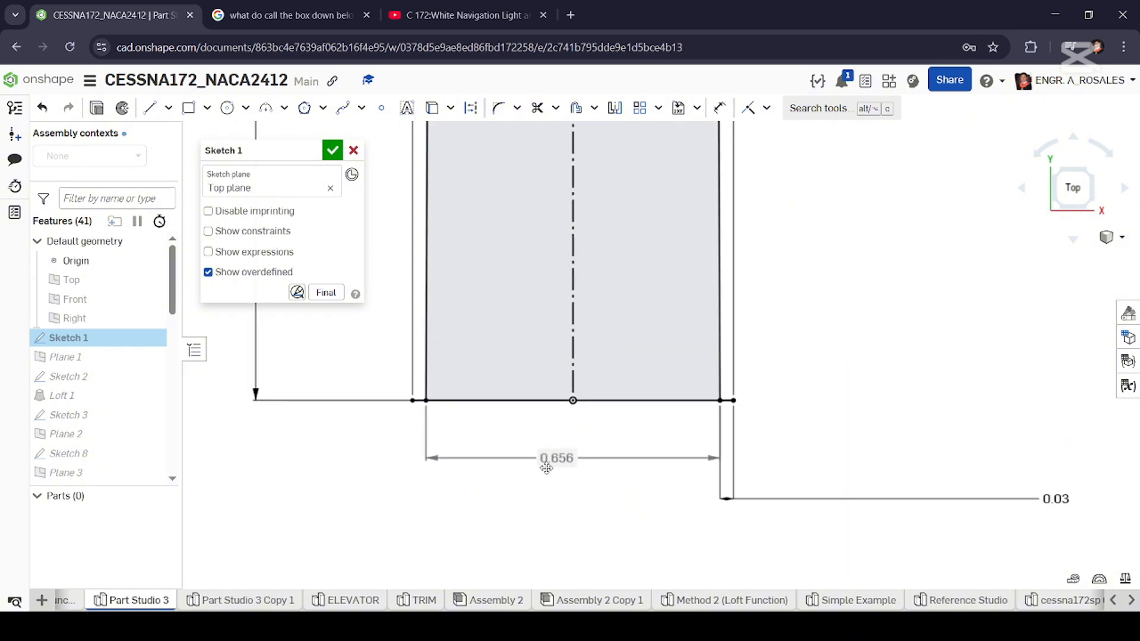
Examine the side offset, width, length and arc radius dimensions of the Sketch 1 profile.
{"action": "scroll", "coordinate": [557, 472], "scroll_direction": "down", "scroll_amount": 6}
{"action": "scroll", "coordinate": [735, 484], "scroll_direction": "up", "scroll_amount": 4}
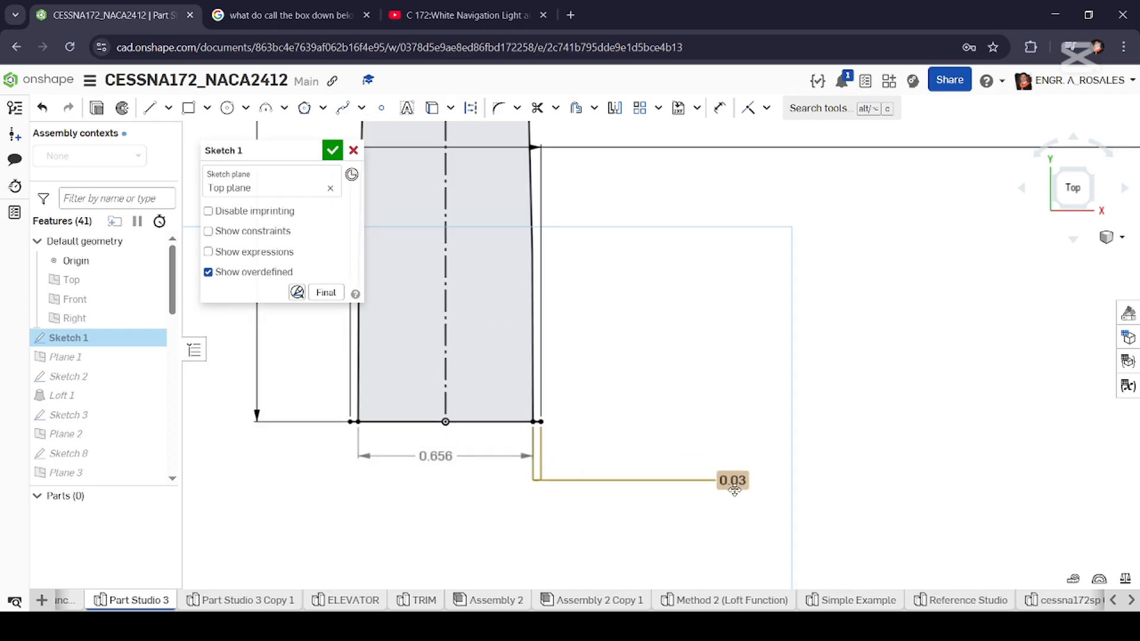
{"action": "scroll", "coordinate": [509, 319], "scroll_direction": "down", "scroll_amount": 6}
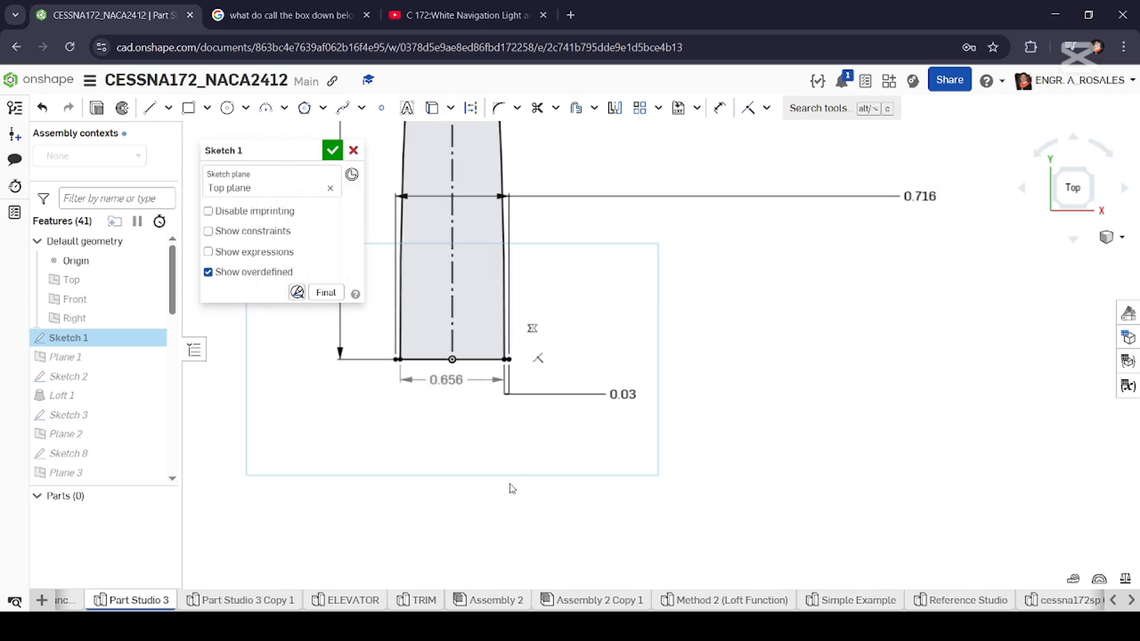
{"action": "scroll", "coordinate": [454, 314], "scroll_direction": "down", "scroll_amount": 3}
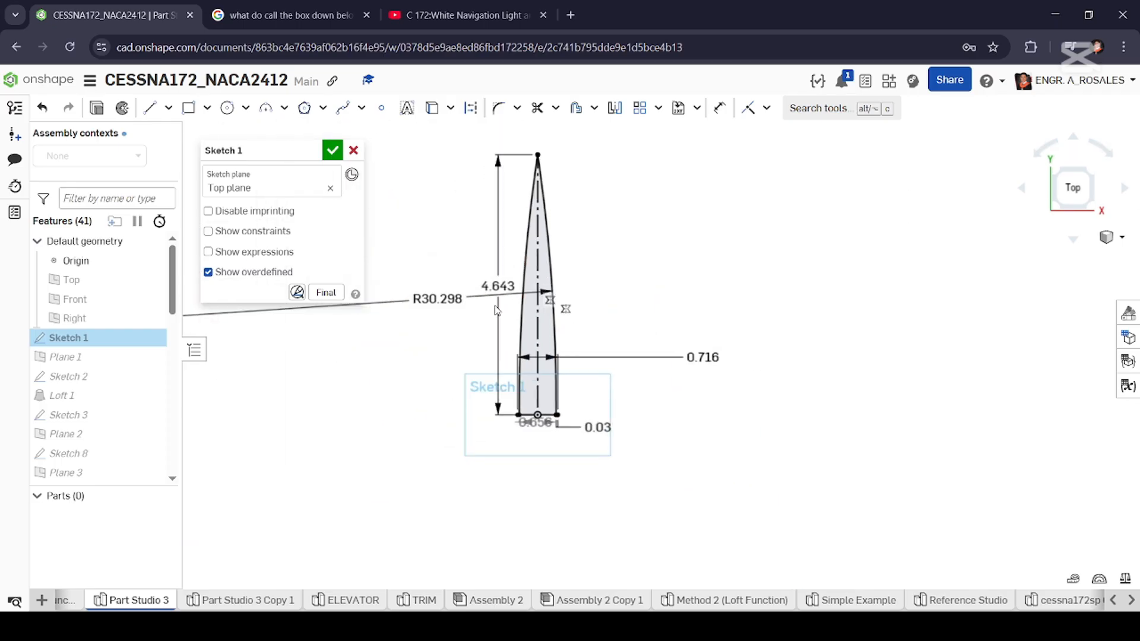
{"action": "scroll", "coordinate": [325, 329], "scroll_direction": "up", "scroll_amount": 3}
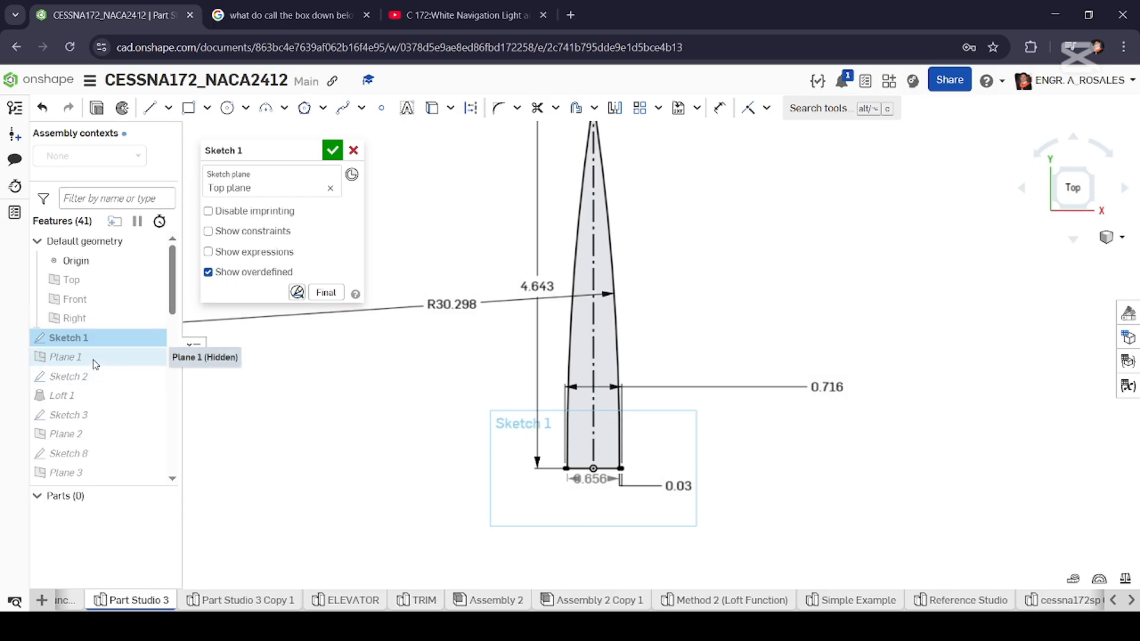
Open Plane 1 and examine its offset from the Top plane at an angle.
{"action": "double_click", "coordinate": [136, 358]}
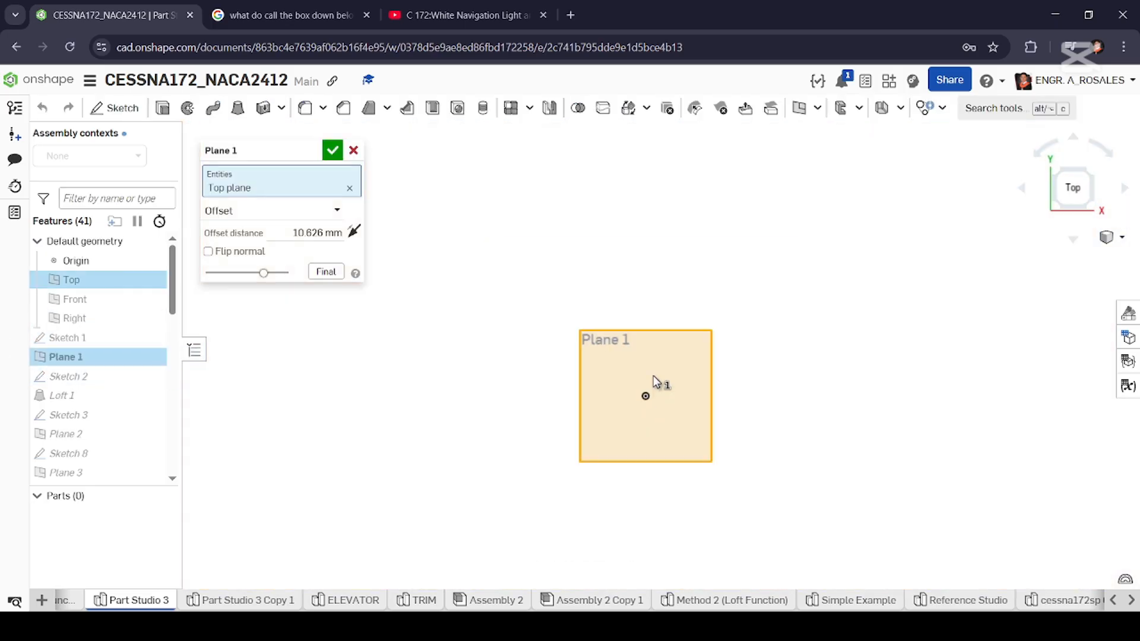
{"action": "scroll", "coordinate": [652, 386], "scroll_direction": "up", "scroll_amount": 2}
{"action": "right_click_drag", "start_coordinate": [650, 400], "coordinate": [652, 359]}
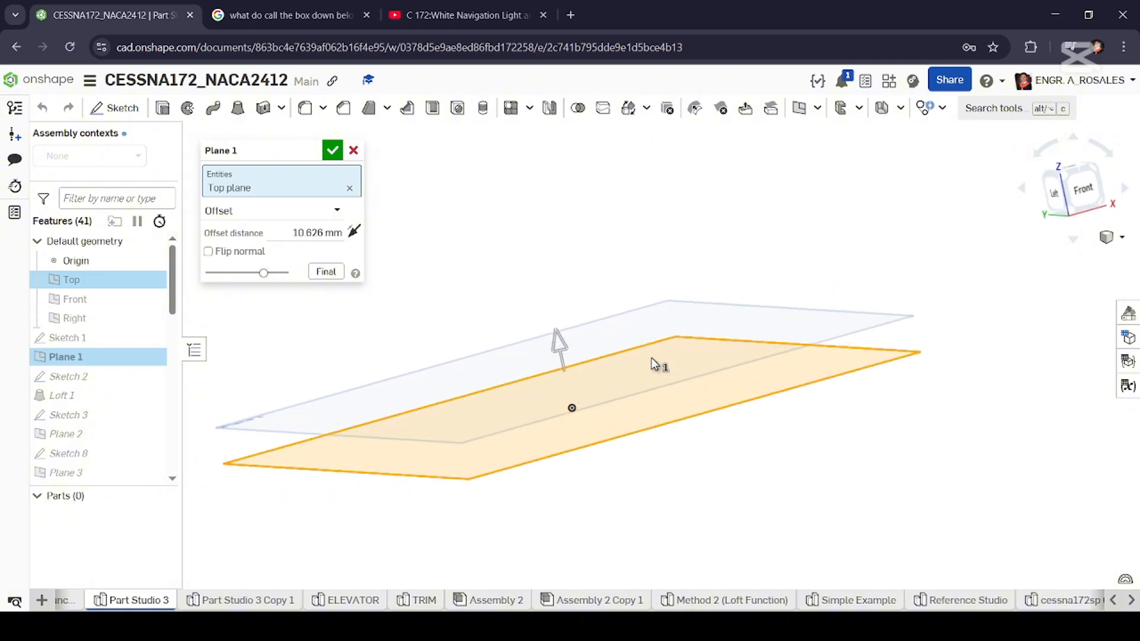
Open Sketch 2 on Plane 1, show Sketch 1, and compare the positions of the two profiles from the side.
{"action": "double_click", "coordinate": [113, 380]}
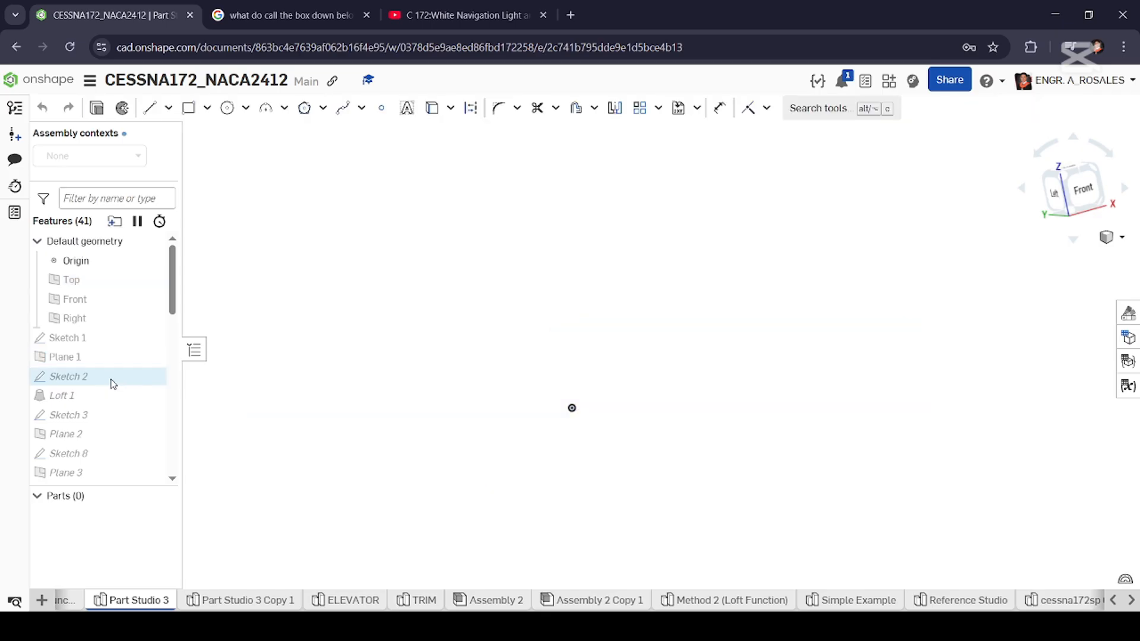
{"action": "scroll", "coordinate": [566, 387], "scroll_direction": "up", "scroll_amount": 3}
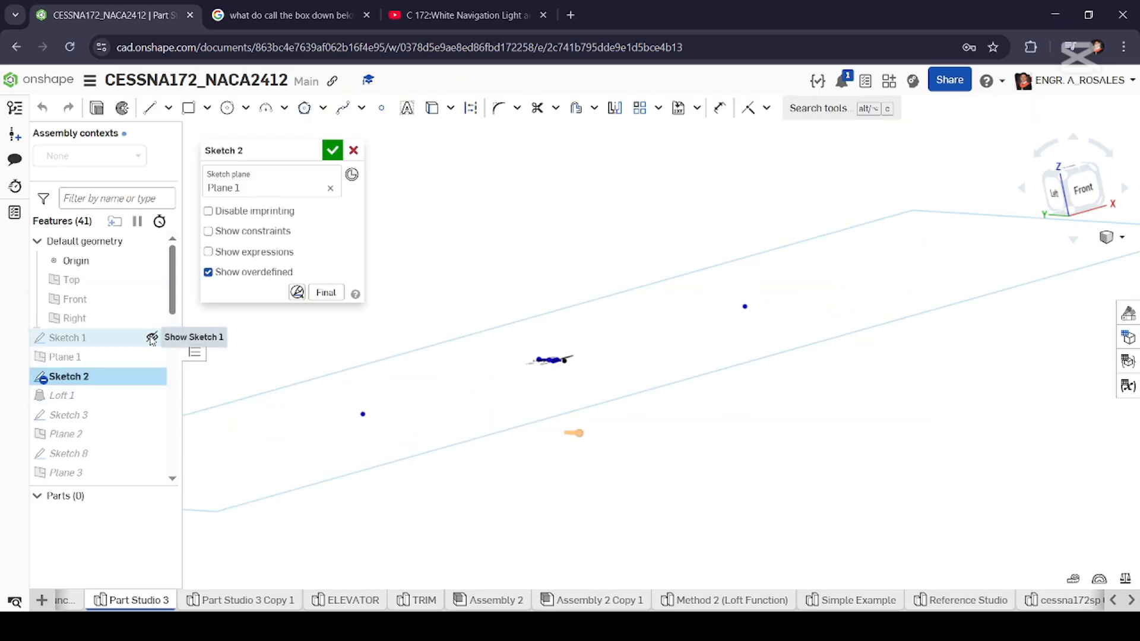
{"action": "scroll", "coordinate": [578, 434], "scroll_direction": "up", "scroll_amount": 4}
{"action": "right_click_drag", "start_coordinate": [578, 434], "coordinate": [597, 457]}
{"action": "scroll", "coordinate": [586, 439], "scroll_direction": "up", "scroll_amount": 5}
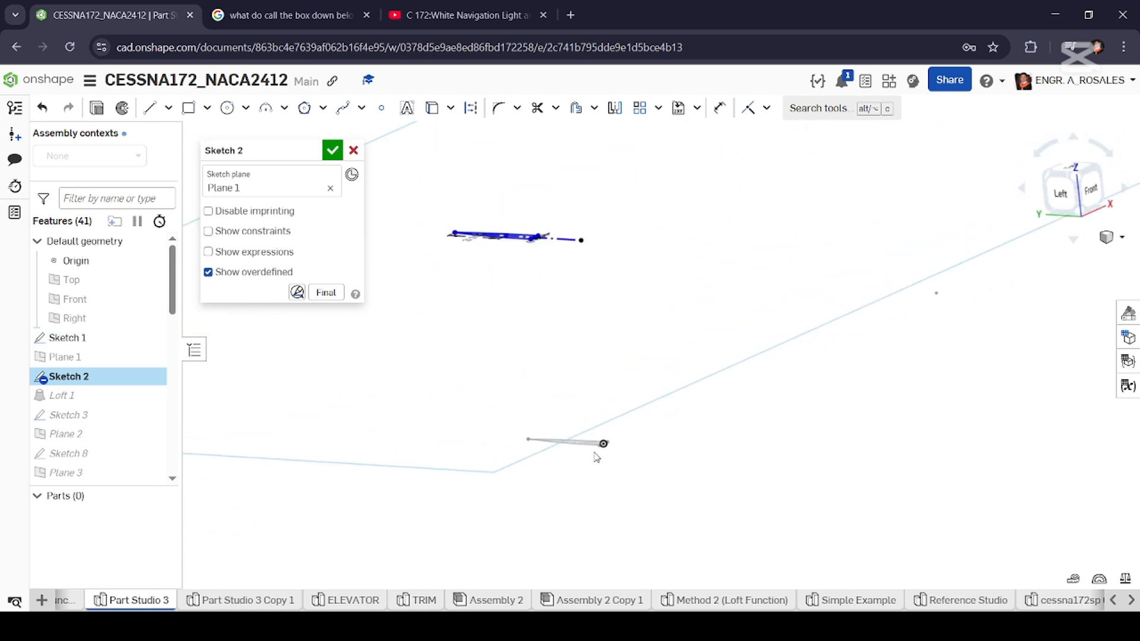
{"action": "mouse_move", "coordinate": [511, 287]}
{"action": "right_mouse_down"}
{"action": "mouse_move", "coordinate": [488, 247]}
{"action": "mouse_move", "coordinate": [502, 246]}
{"action": "right_mouse_up"}
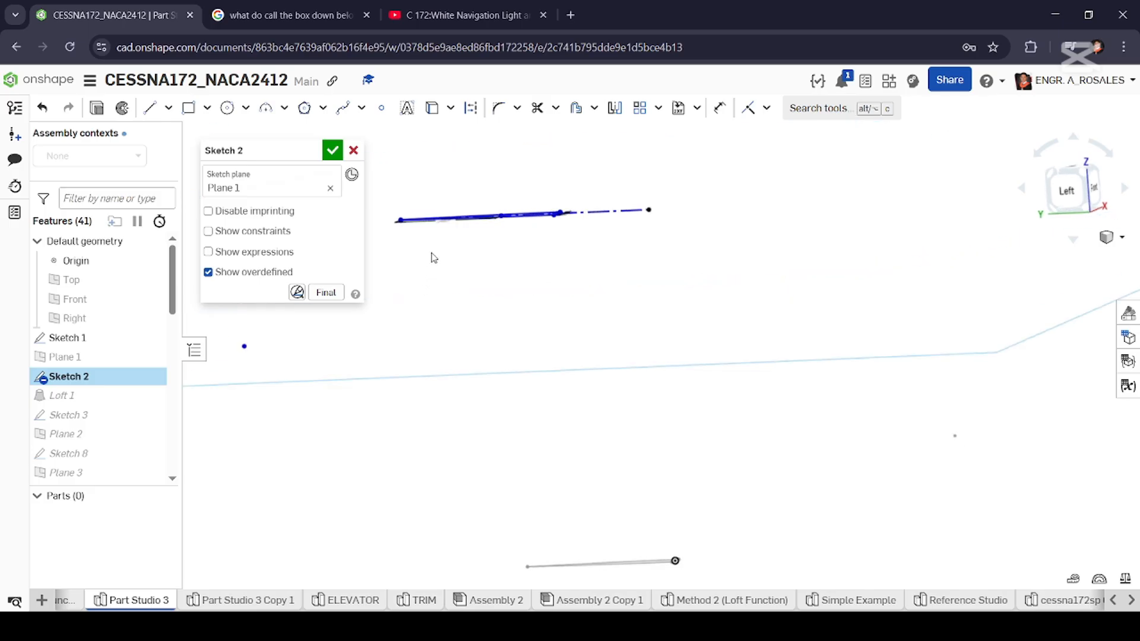
Dimension the vertical distance between the midpoint of Sketch 2's base edge and the origin, viewed from the top.
{"action": "mouse_move", "coordinate": [524, 238]}
{"action": "right_mouse_down"}
{"action": "mouse_move", "coordinate": [543, 254]}
{"action": "mouse_move", "coordinate": [544, 238]}
{"action": "mouse_move", "coordinate": [659, 228]}
{"action": "mouse_move", "coordinate": [608, 269]}
{"action": "mouse_move", "coordinate": [599, 174]}
{"action": "mouse_move", "coordinate": [591, 196]}
{"action": "mouse_move", "coordinate": [611, 205]}
{"action": "right_mouse_up"}
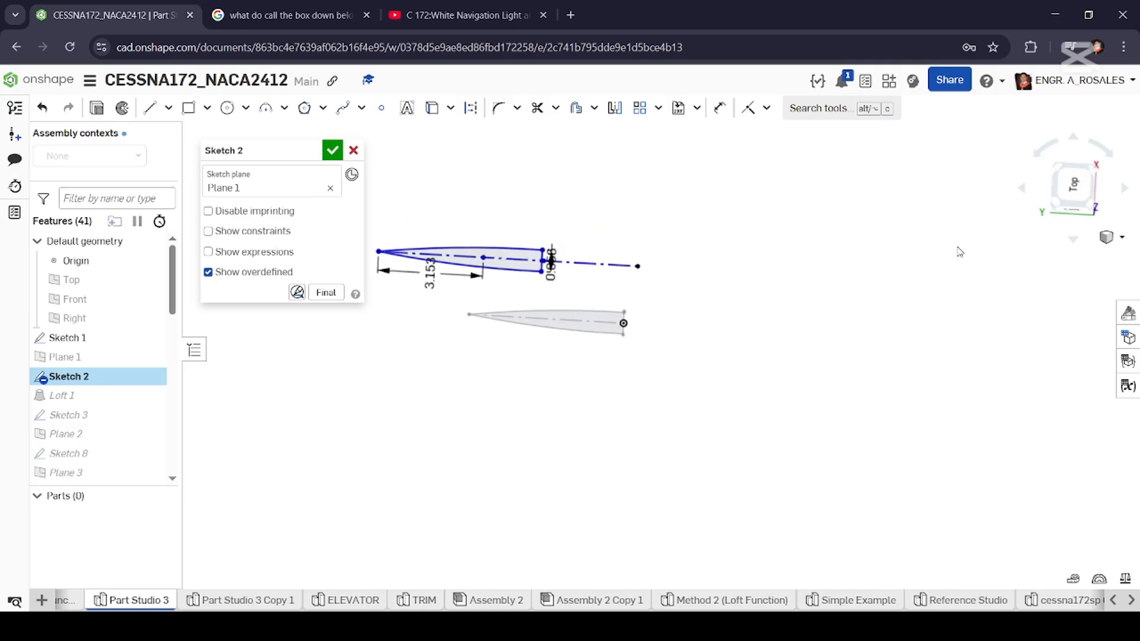
{"action": "left_click", "coordinate": [1083, 189]}
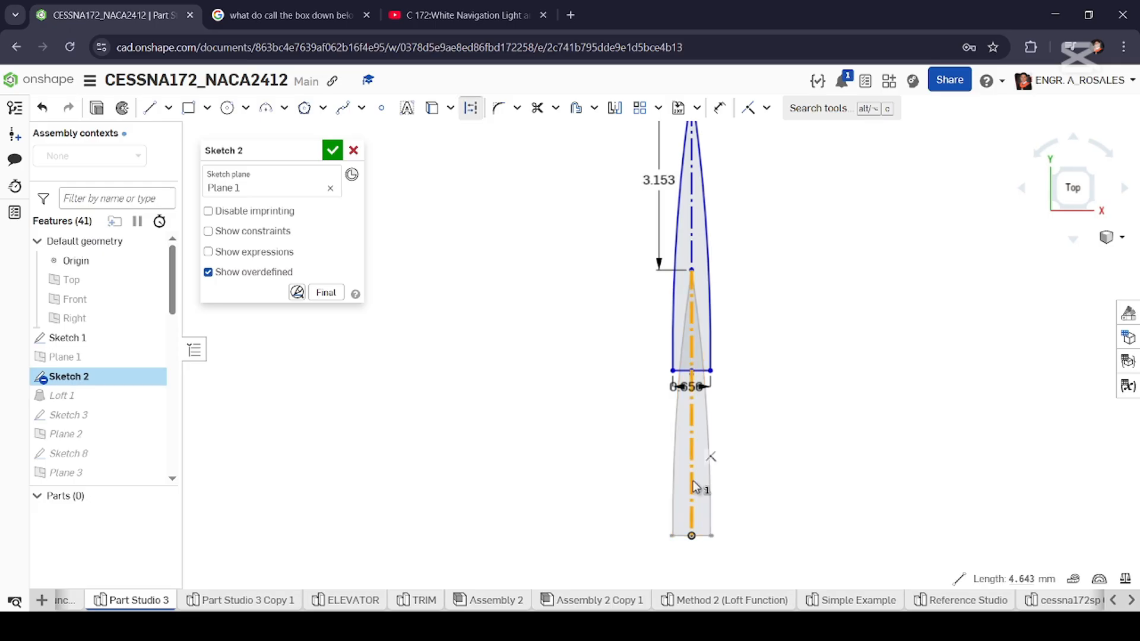
{"action": "scroll", "coordinate": [694, 485], "scroll_direction": "up", "scroll_amount": 3}
{"action": "scroll", "coordinate": [725, 301], "scroll_direction": "down", "scroll_amount": 3}
{"action": "scroll", "coordinate": [679, 509], "scroll_direction": "up", "scroll_amount": 3}
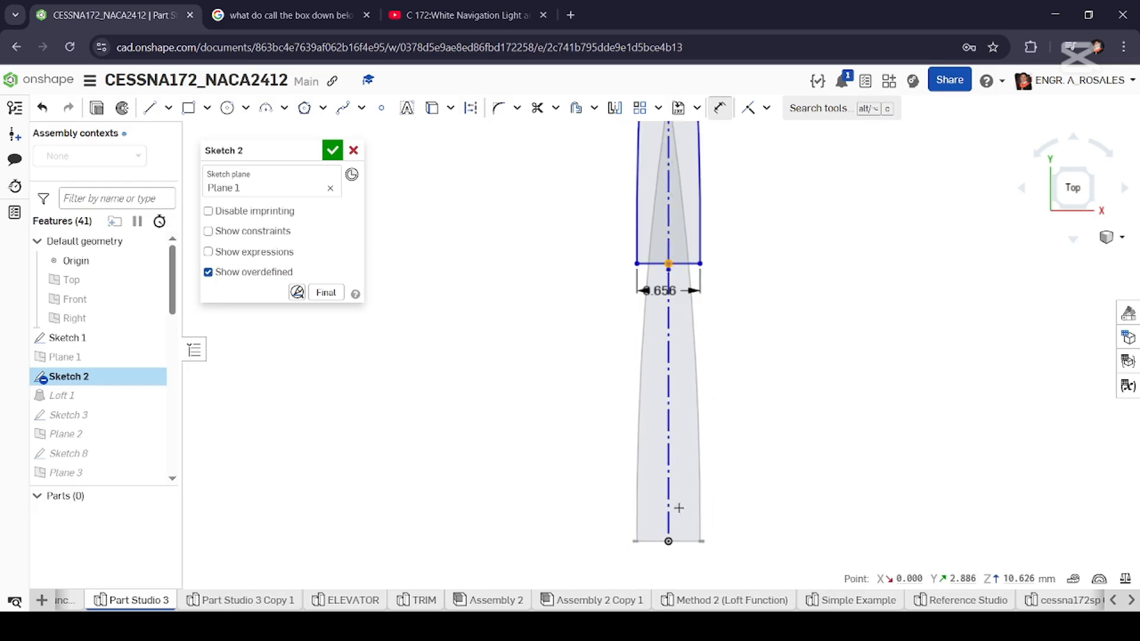
{"action": "left_click", "coordinate": [698, 525]}
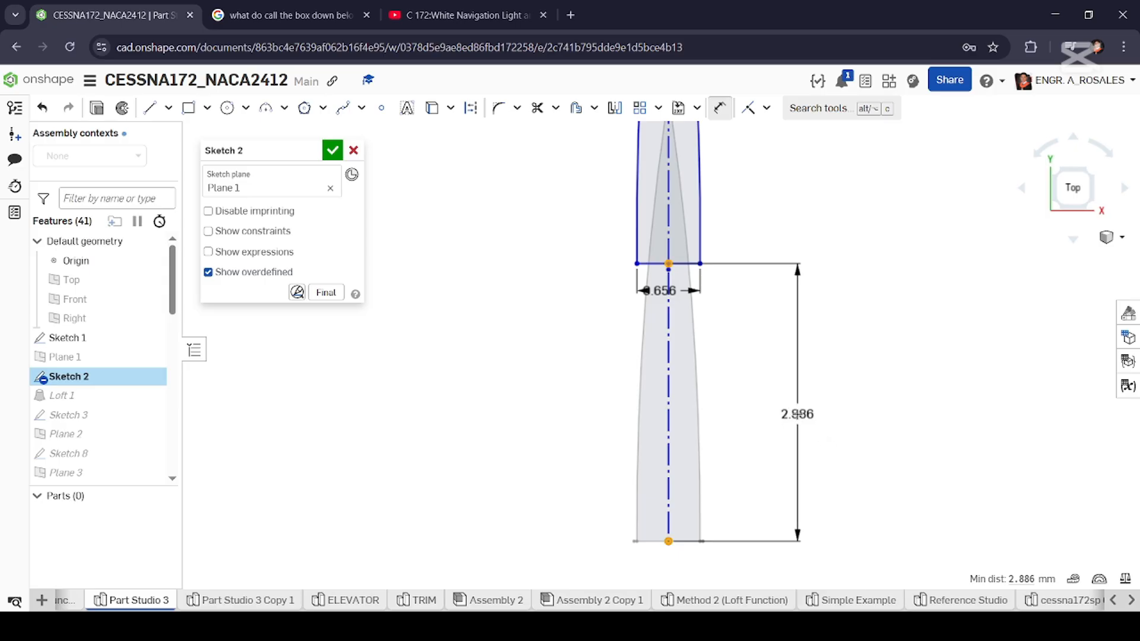
{"action": "left_click", "coordinate": [796, 414]}
{"action": "scroll", "coordinate": [748, 546], "scroll_direction": "down", "scroll_amount": 3}
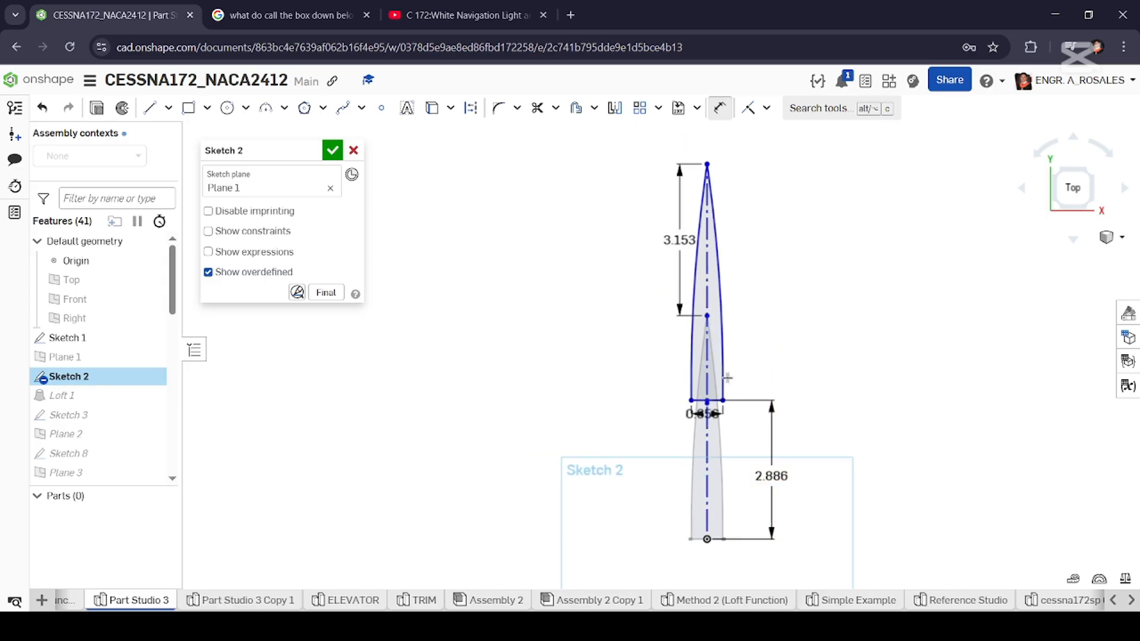
Examine how the Sketch 2 profile is offset from the Sketch 1 profile, from above and at an angle.
{"action": "scroll", "coordinate": [702, 381], "scroll_direction": "up", "scroll_amount": 2}
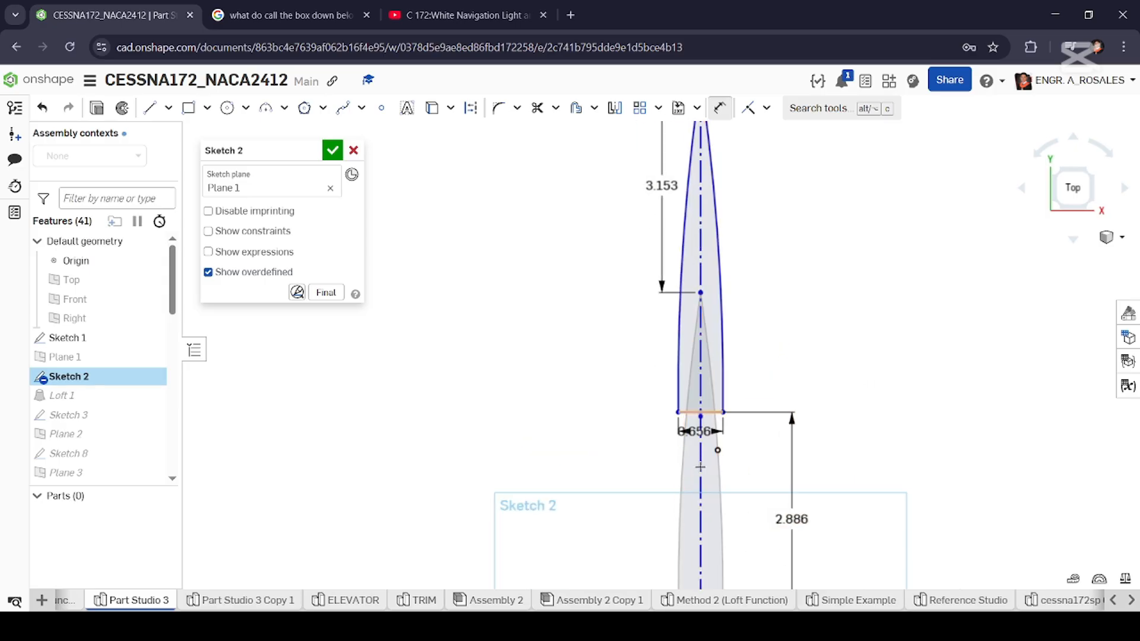
{"action": "scroll", "coordinate": [701, 467], "scroll_direction": "down", "scroll_amount": 3}
{"action": "scroll", "coordinate": [715, 343], "scroll_direction": "up", "scroll_amount": 3}
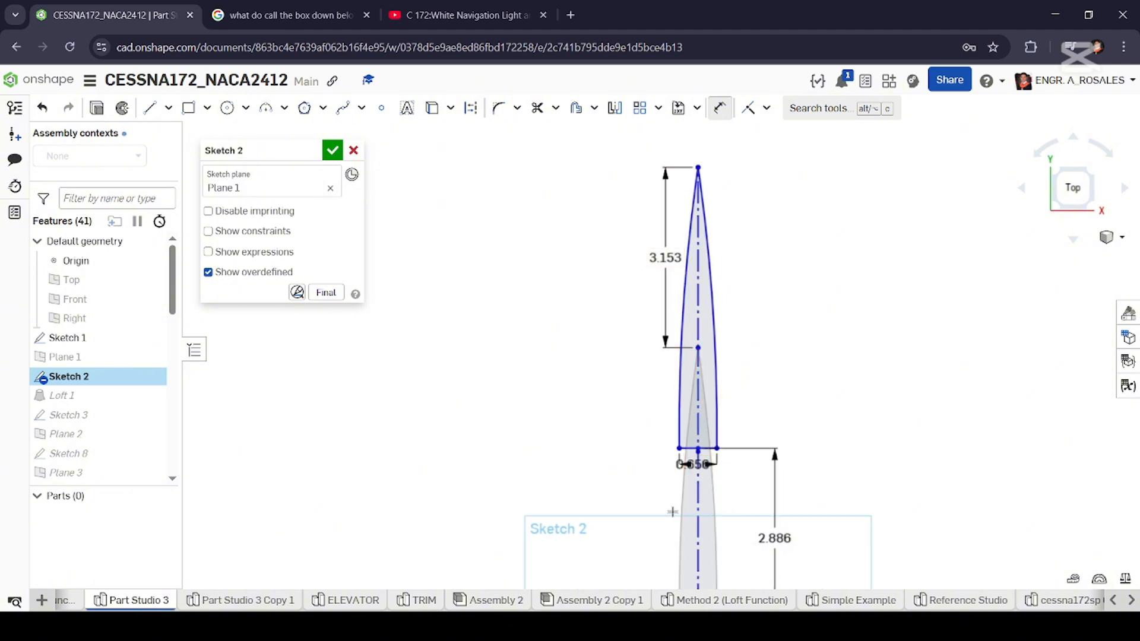
{"action": "scroll", "coordinate": [726, 403], "scroll_direction": "down", "scroll_amount": 3}
{"action": "mouse_move", "coordinate": [725, 403]}
{"action": "right_mouse_down"}
{"action": "mouse_move", "coordinate": [713, 415]}
{"action": "mouse_move", "coordinate": [671, 387]}
{"action": "mouse_move", "coordinate": [718, 389]}
{"action": "mouse_move", "coordinate": [726, 432]}
{"action": "right_mouse_up"}
{"action": "scroll", "coordinate": [738, 440], "scroll_direction": "up", "scroll_amount": 2}
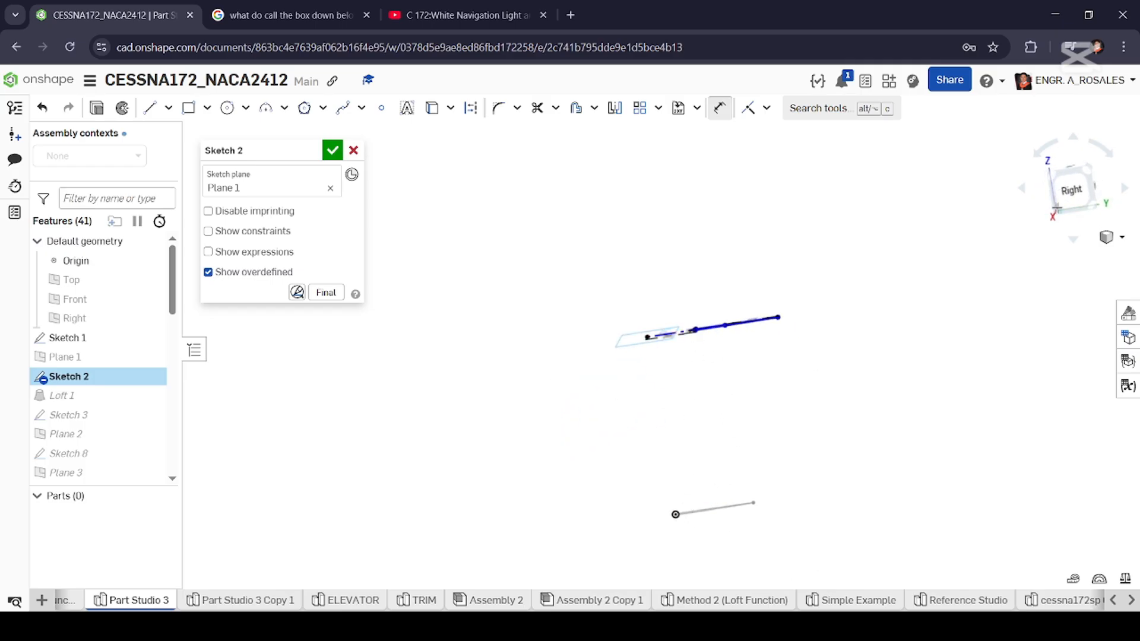
Open Loft 1 and examine the solid between the Sketch 1 and Sketch 2 faces from the right side and at an angle.
{"action": "left_click", "coordinate": [1066, 193]}
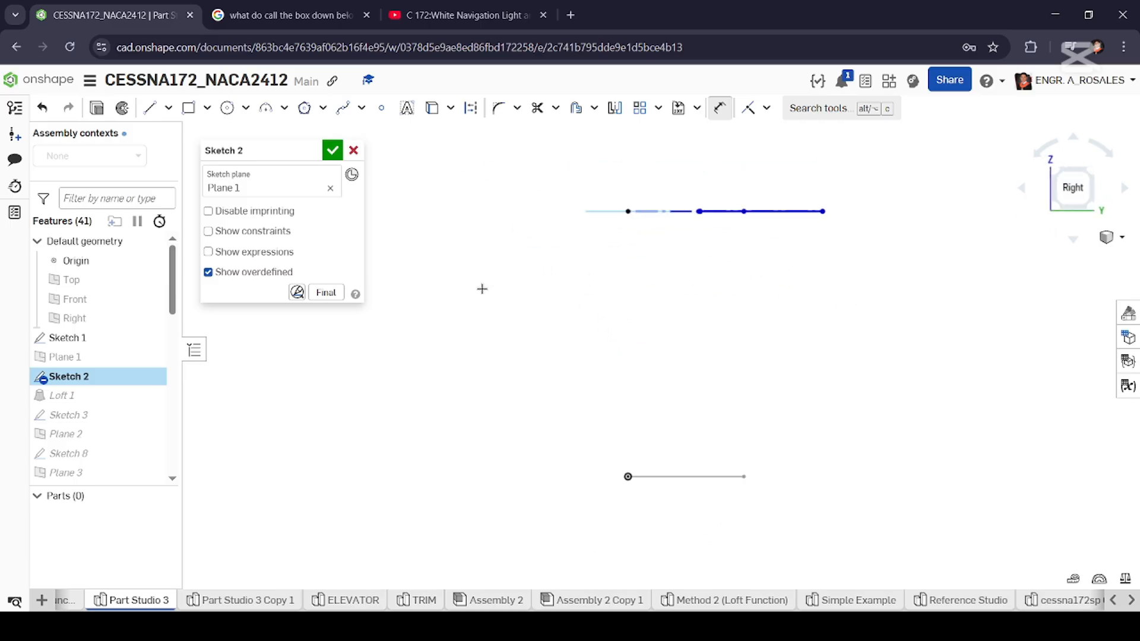
{"action": "double_click", "coordinate": [55, 393]}
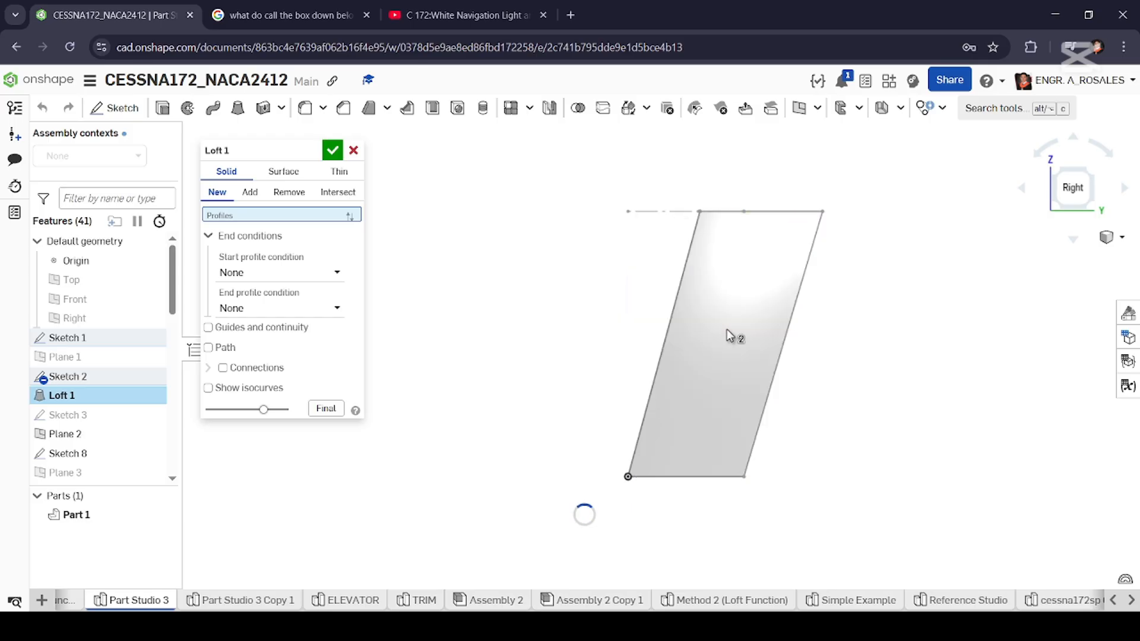
{"action": "right_click_drag", "start_coordinate": [723, 346], "coordinate": [721, 369]}
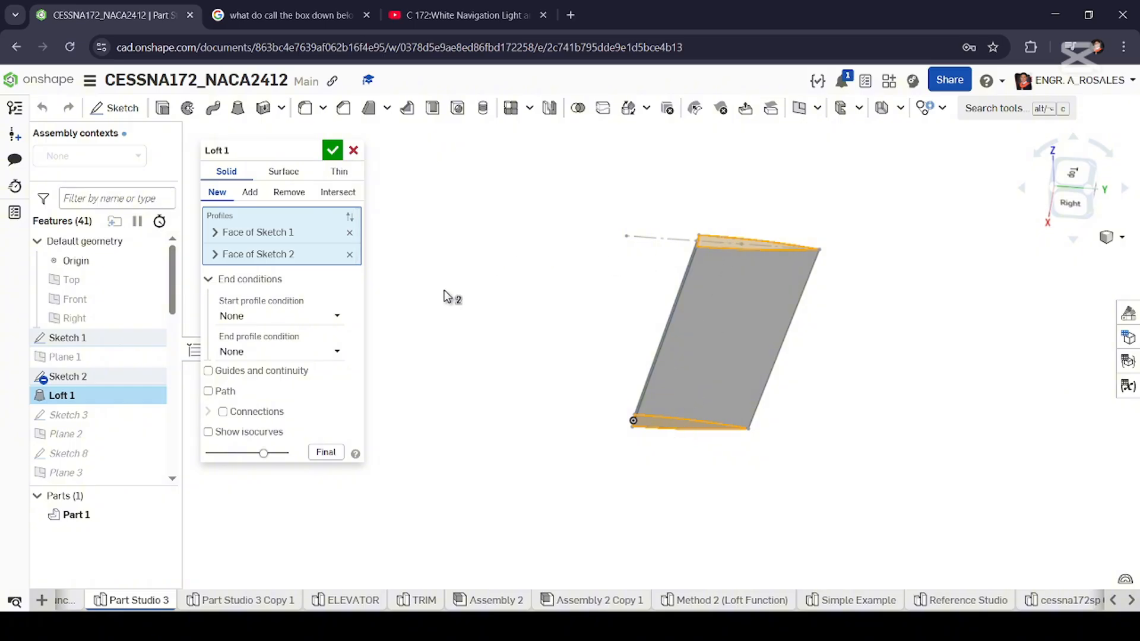
Open Sketch 3 on the Right plane and examine it against the lofted rudder from the right side.
{"action": "double_click", "coordinate": [70, 415]}
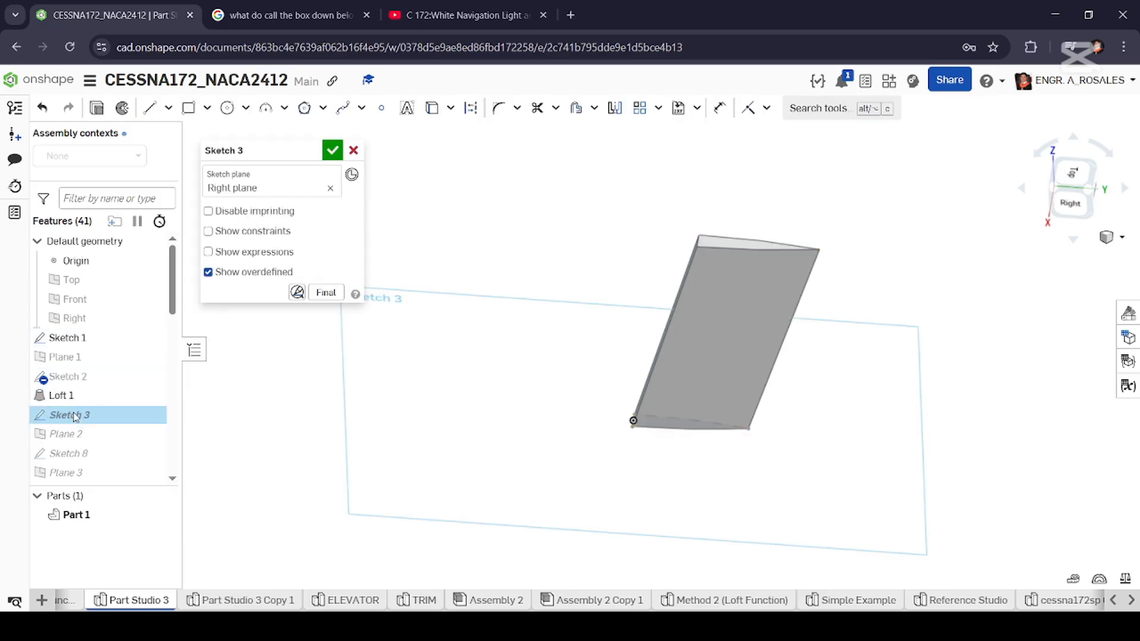
{"action": "left_click", "coordinate": [1078, 205]}
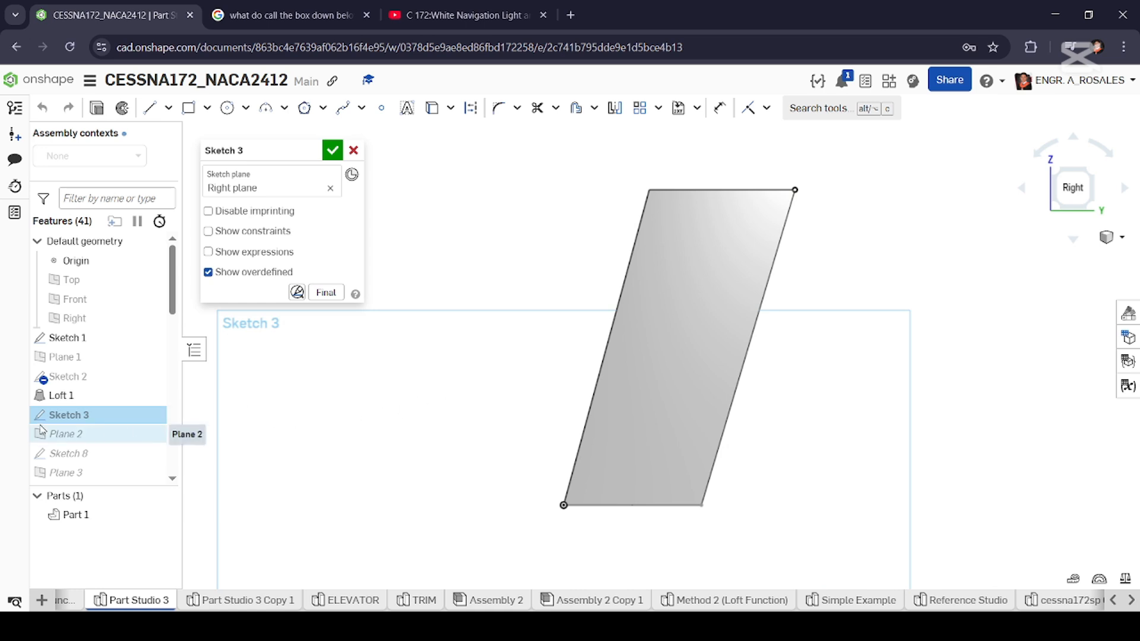
{"action": "scroll", "coordinate": [763, 348], "scroll_direction": "down", "scroll_amount": 3}
{"action": "right_click_drag", "start_coordinate": [702, 324], "coordinate": [724, 326]}
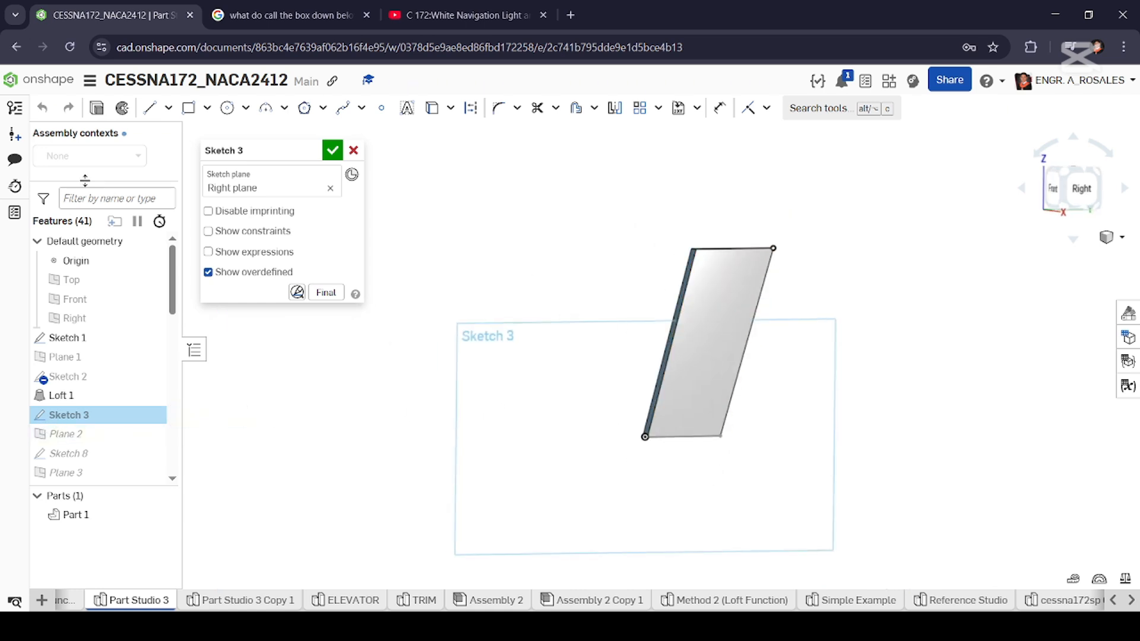
Close Sketch 3 and identify which sketch owns the shaded region in front of the rudder's hinge edge.
{"action": "left_click", "coordinate": [334, 152]}
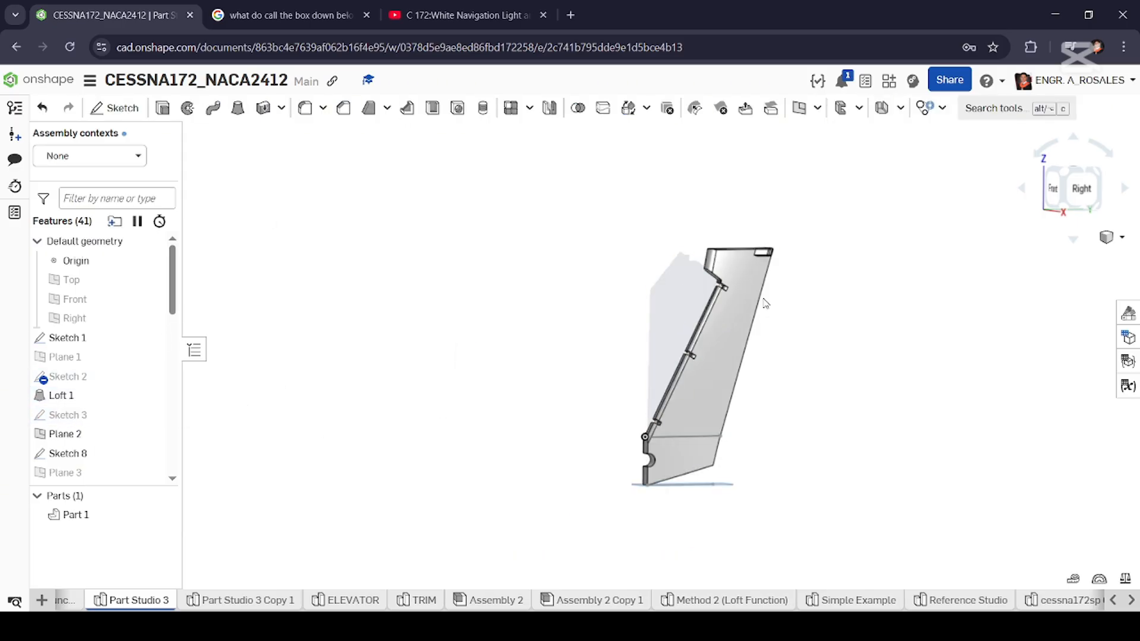
{"action": "left_click", "coordinate": [674, 308]}
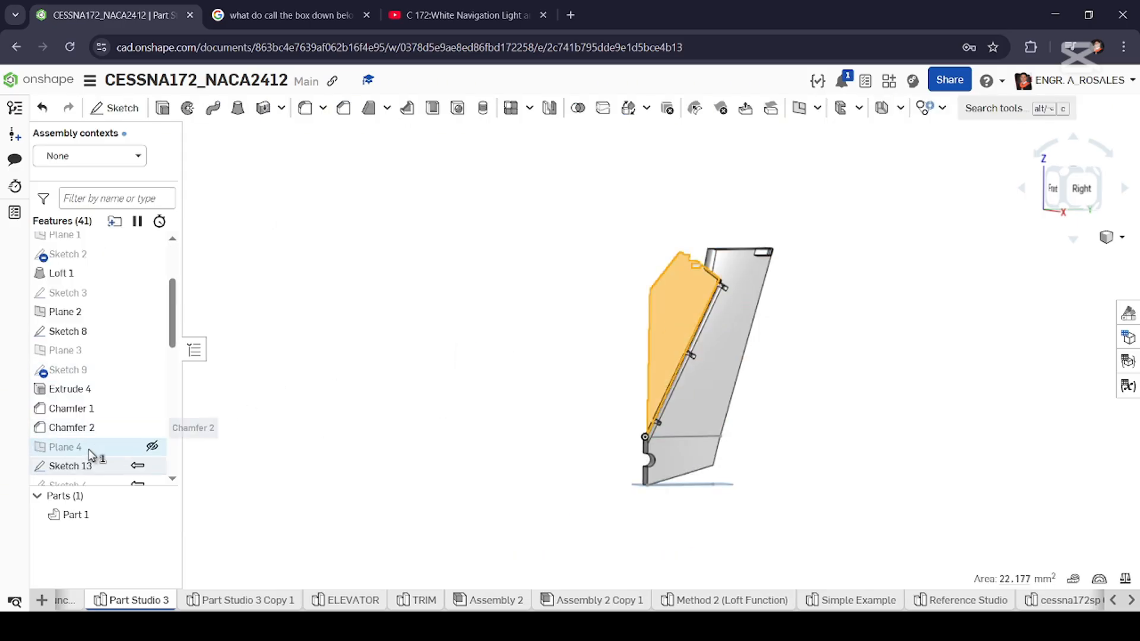
{"action": "left_click", "coordinate": [386, 369]}
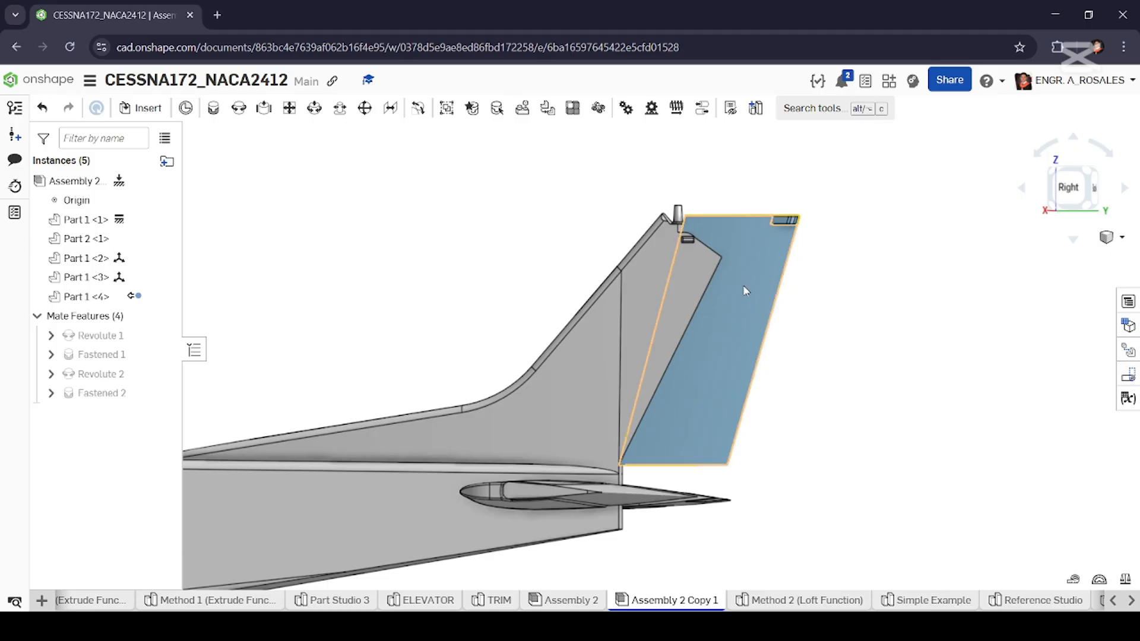
Edit the rudder, Part 1 <4>, in the context of Assembly 2 Copy 1.
{"action": "right_click", "coordinate": [721, 332]}
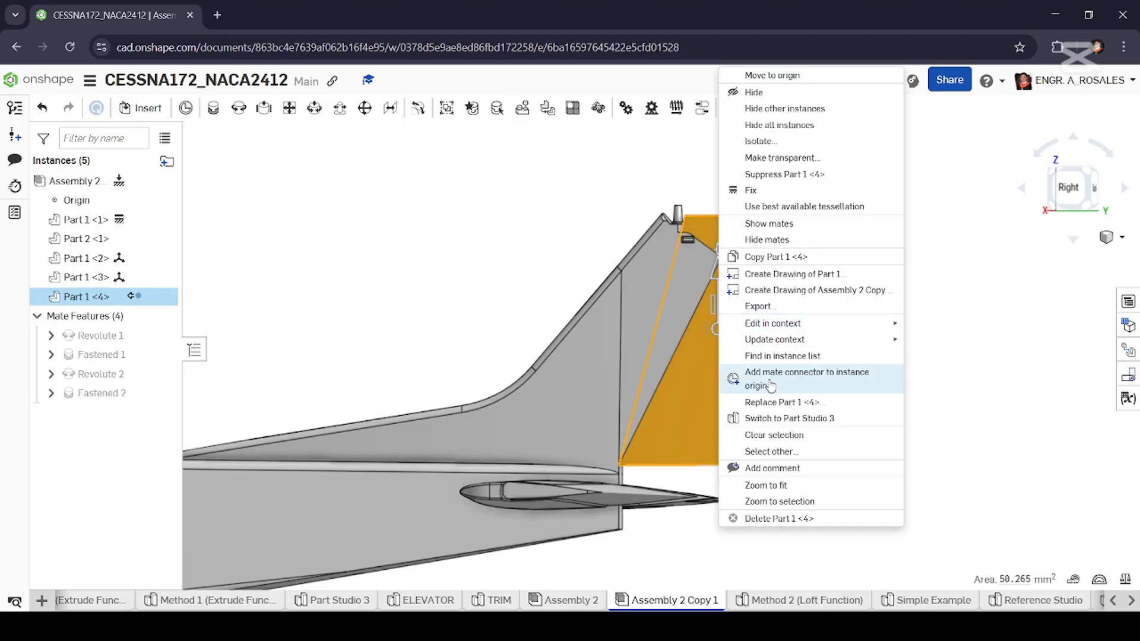
{"action": "left_click", "coordinate": [950, 355]}
{"action": "scroll", "coordinate": [718, 380], "scroll_direction": "down", "scroll_amount": 1}
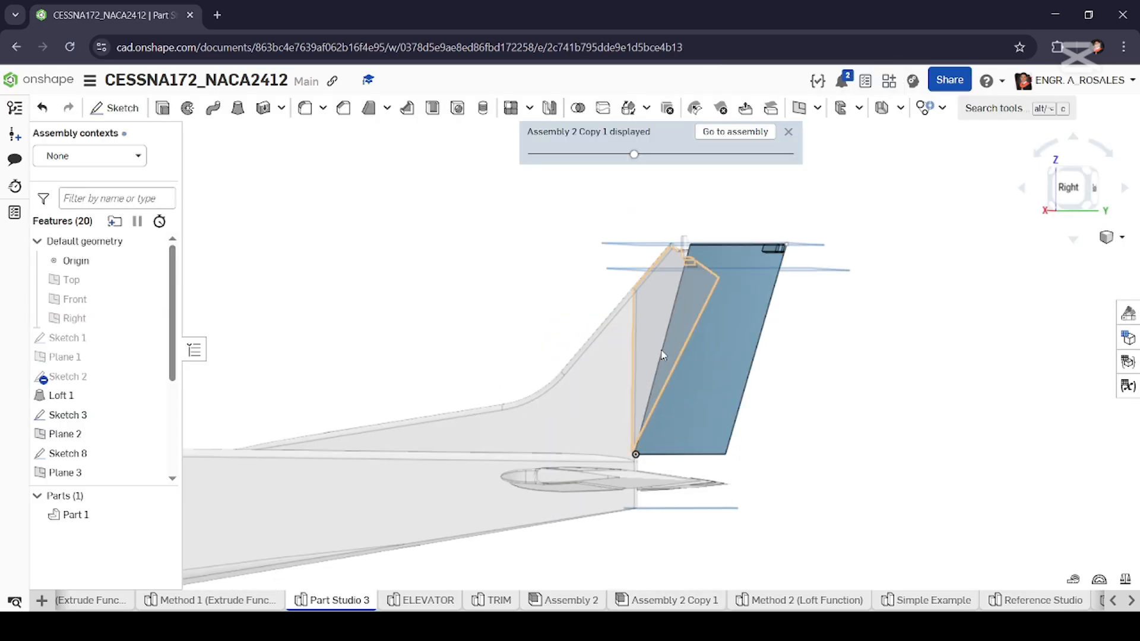
{"action": "scroll", "coordinate": [689, 285], "scroll_direction": "up", "scroll_amount": 5}
{"action": "right_click", "coordinate": [734, 268]}
{"action": "left_click", "coordinate": [232, 157]}
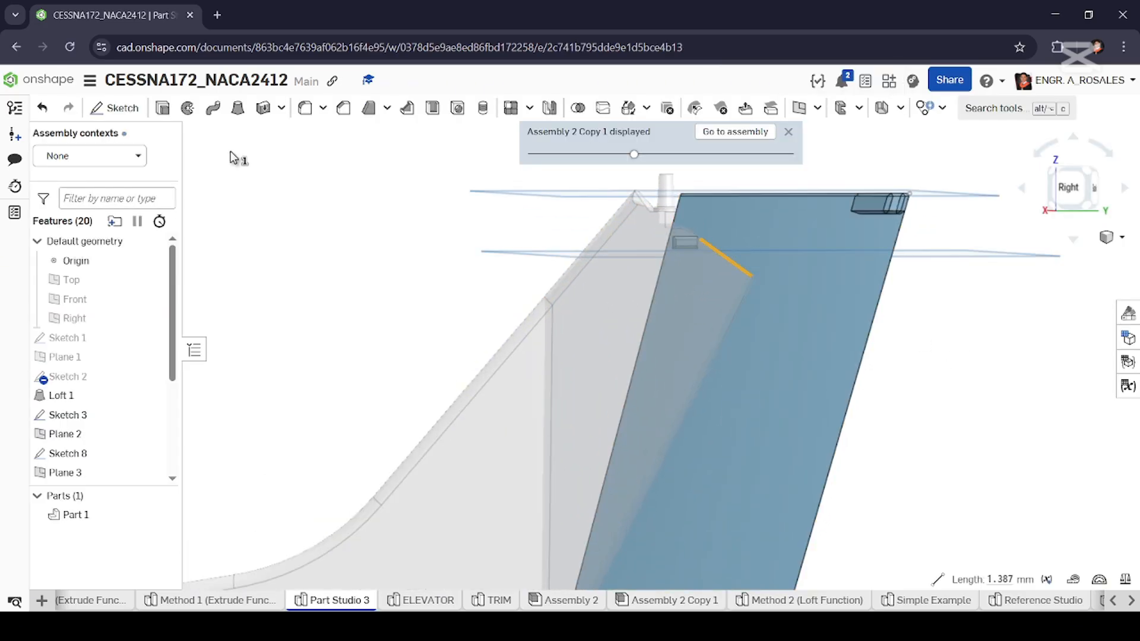
{"action": "scroll", "coordinate": [554, 326], "scroll_direction": "down", "scroll_amount": 6}
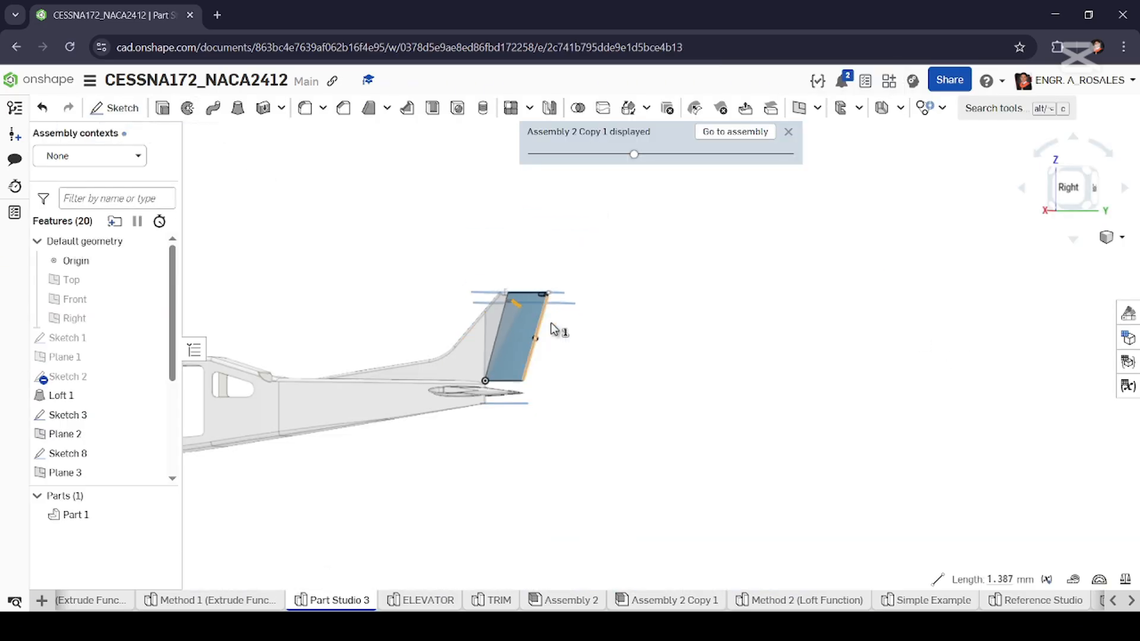
Start a new sketch on the Right plane of Part Studio 3.
{"action": "left_click", "coordinate": [134, 319]}
{"action": "scroll", "coordinate": [508, 390], "scroll_direction": "down", "scroll_amount": 5}
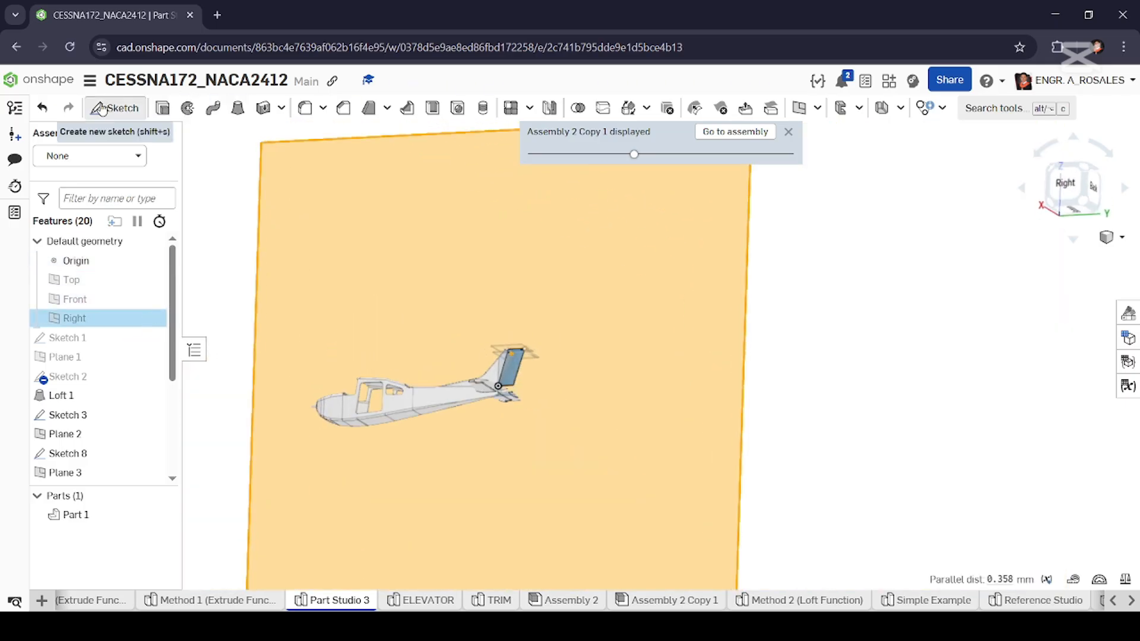
{"action": "left_click", "coordinate": [114, 108]}
Project the fin's short sloped upper edge, the small corner arc and the long slanted hinge edge into the sketch with Use.
{"action": "scroll", "coordinate": [541, 372], "scroll_direction": "up", "scroll_amount": 5}
{"action": "scroll", "coordinate": [541, 372], "scroll_direction": "up", "scroll_amount": 6}
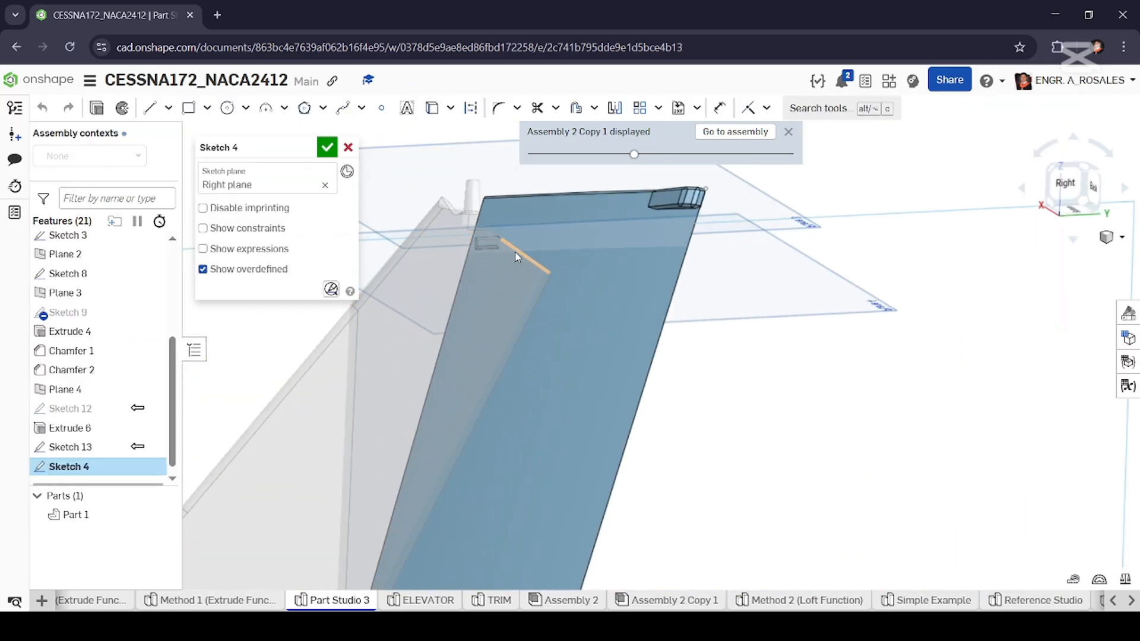
{"action": "right_click", "coordinate": [516, 255]}
{"action": "left_click", "coordinate": [565, 294]}
{"action": "scroll", "coordinate": [543, 298], "scroll_direction": "up", "scroll_amount": 5}
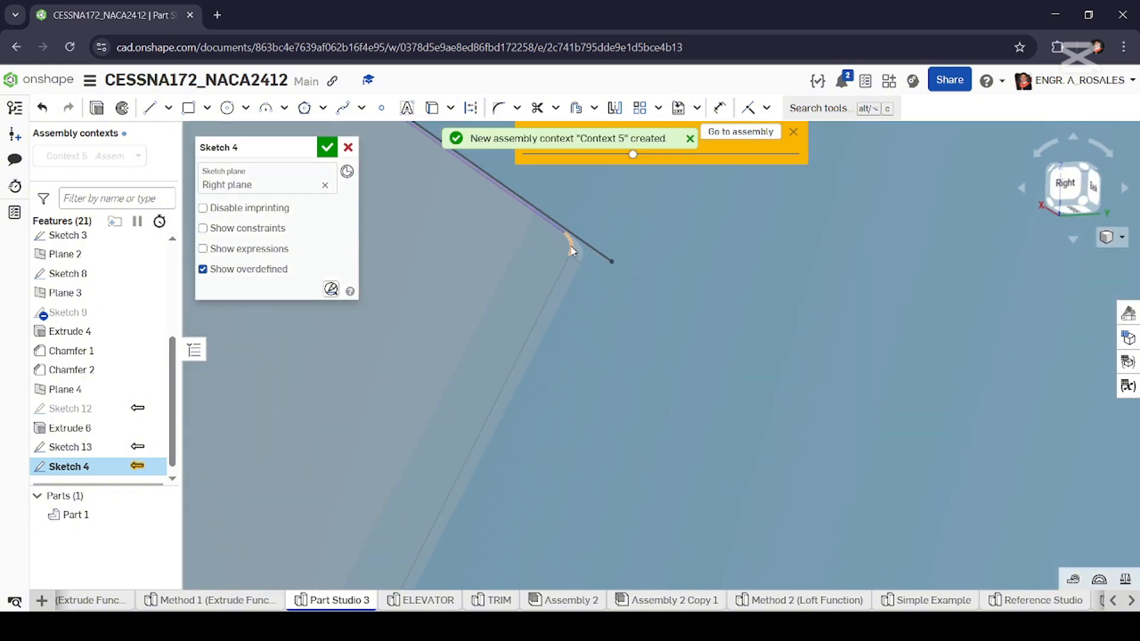
{"action": "right_click", "coordinate": [570, 250]}
{"action": "left_click", "coordinate": [598, 290]}
{"action": "right_click", "coordinate": [553, 281]}
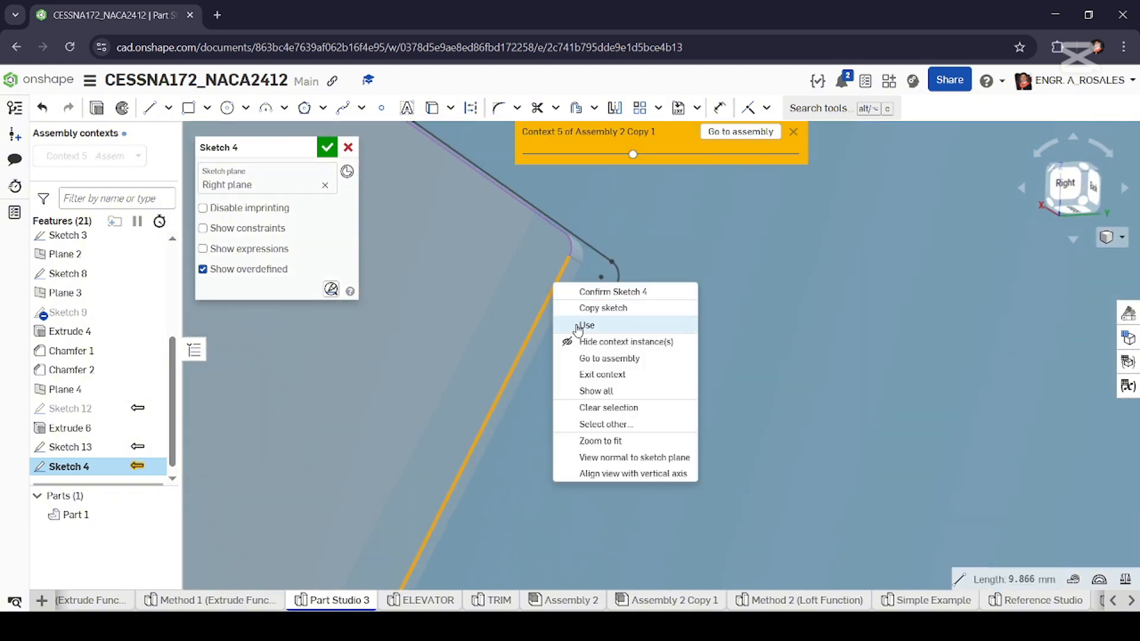
Project the long slanted edge of the grey context part into Sketch 4.
{"action": "scroll", "coordinate": [616, 307], "scroll_direction": "down", "scroll_amount": 5}
{"action": "scroll", "coordinate": [616, 308], "scroll_direction": "down", "scroll_amount": 3}
{"action": "scroll", "coordinate": [528, 487], "scroll_direction": "up", "scroll_amount": 8}
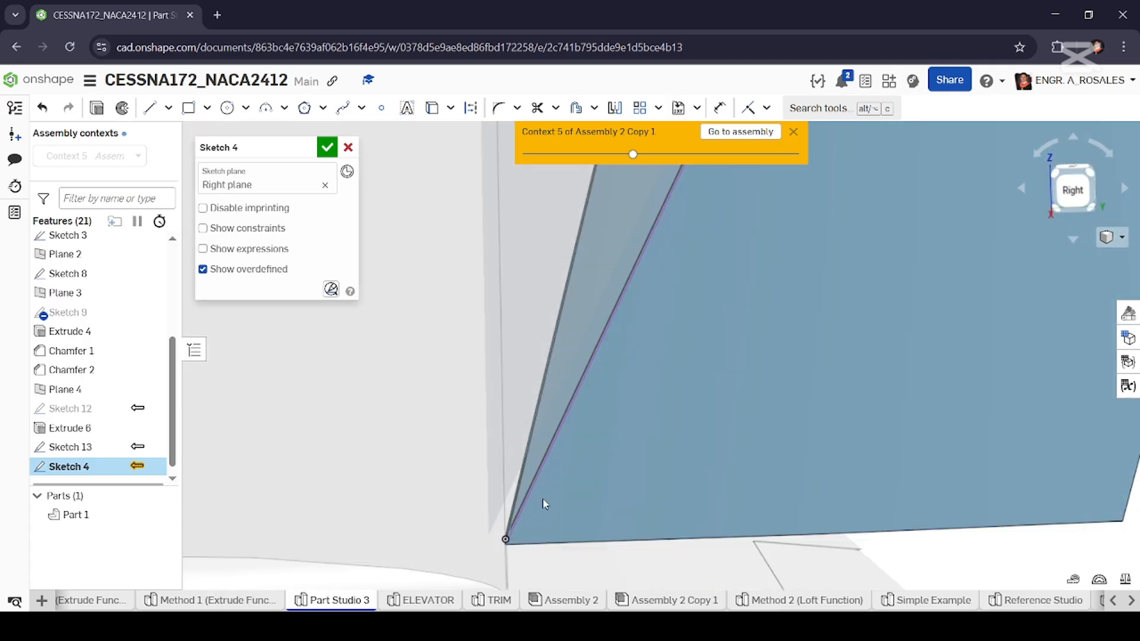
{"action": "scroll", "coordinate": [552, 487], "scroll_direction": "down", "scroll_amount": 5}
{"action": "scroll", "coordinate": [614, 287], "scroll_direction": "up", "scroll_amount": 6}
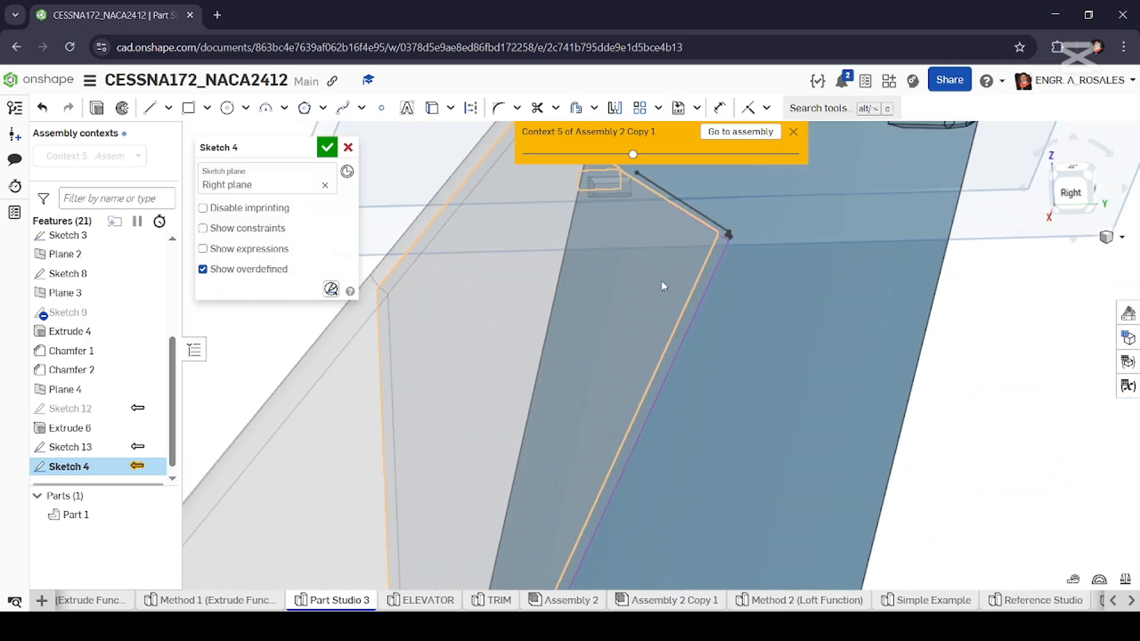
{"action": "scroll", "coordinate": [616, 244], "scroll_direction": "up", "scroll_amount": 6}
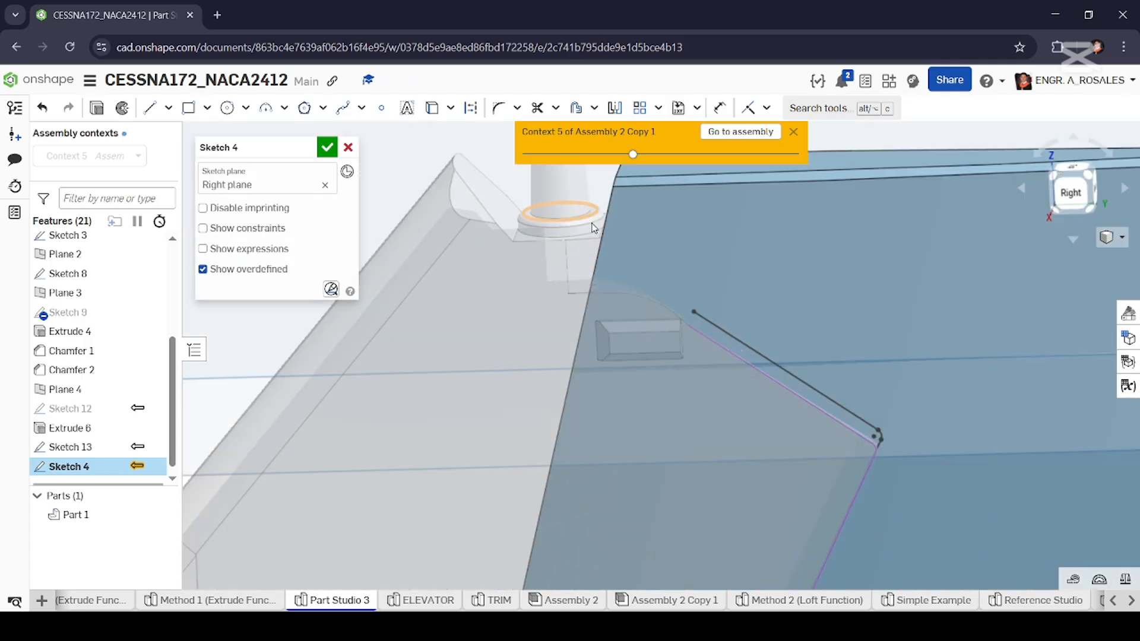
{"action": "scroll", "coordinate": [604, 231], "scroll_direction": "down", "scroll_amount": 5}
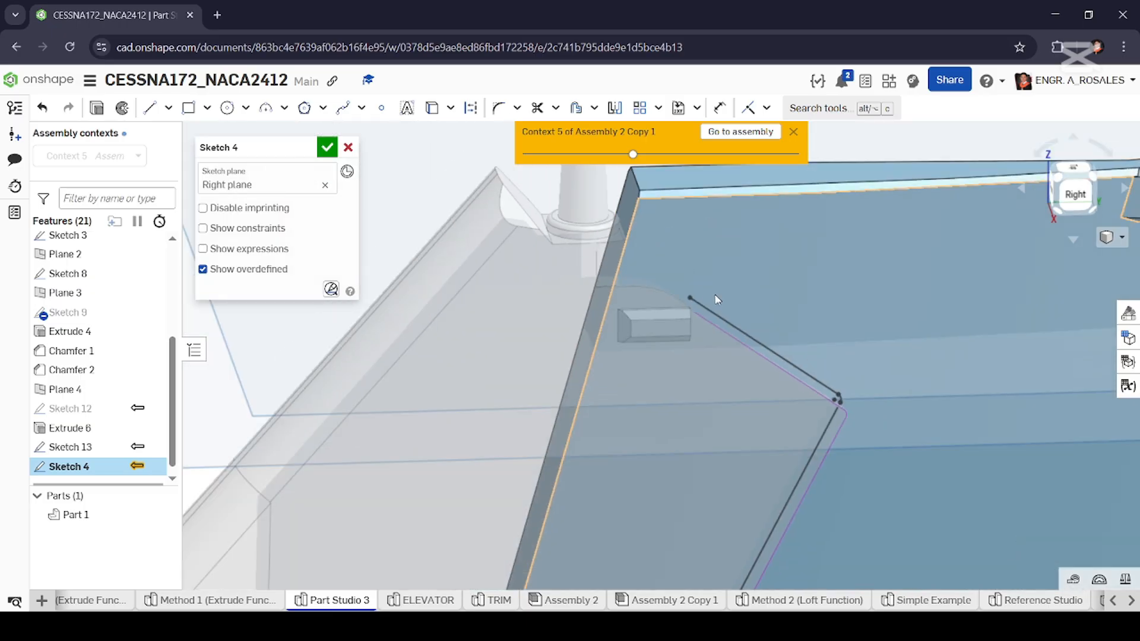
{"action": "scroll", "coordinate": [552, 269], "scroll_direction": "down", "scroll_amount": 3}
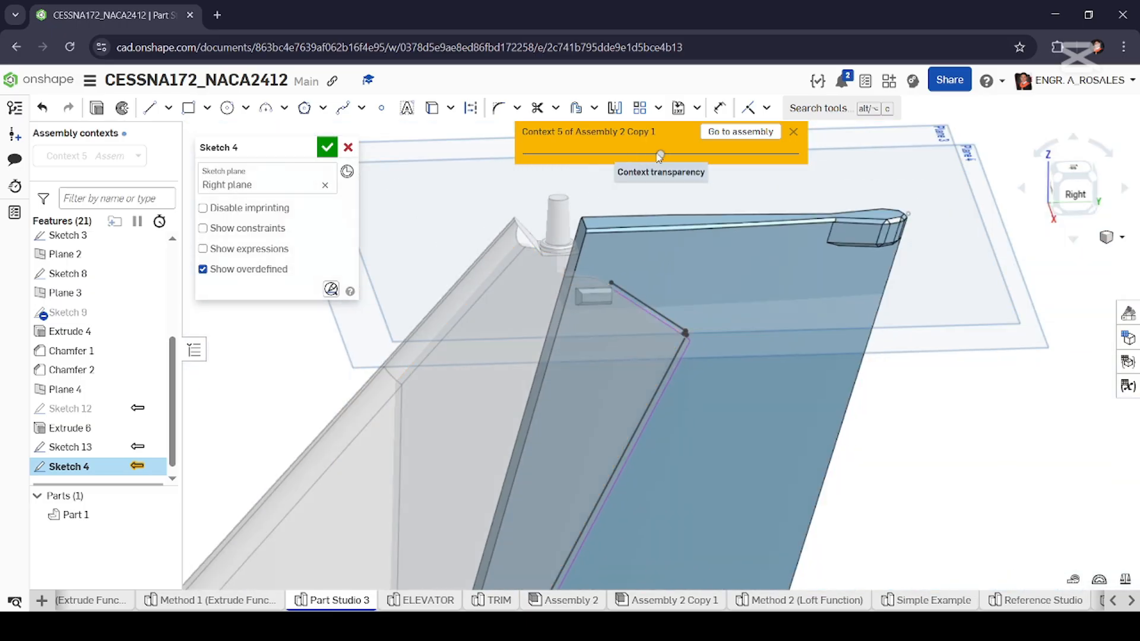
Make the context assembly more opaque and inspect the slanted edge from its lower corner up to the tip.
{"action": "left_click_drag", "start_coordinate": [659, 156], "coordinate": [716, 155]}
{"action": "scroll", "coordinate": [677, 448], "scroll_direction": "down", "scroll_amount": 3}
{"action": "scroll", "coordinate": [623, 434], "scroll_direction": "up", "scroll_amount": 4}
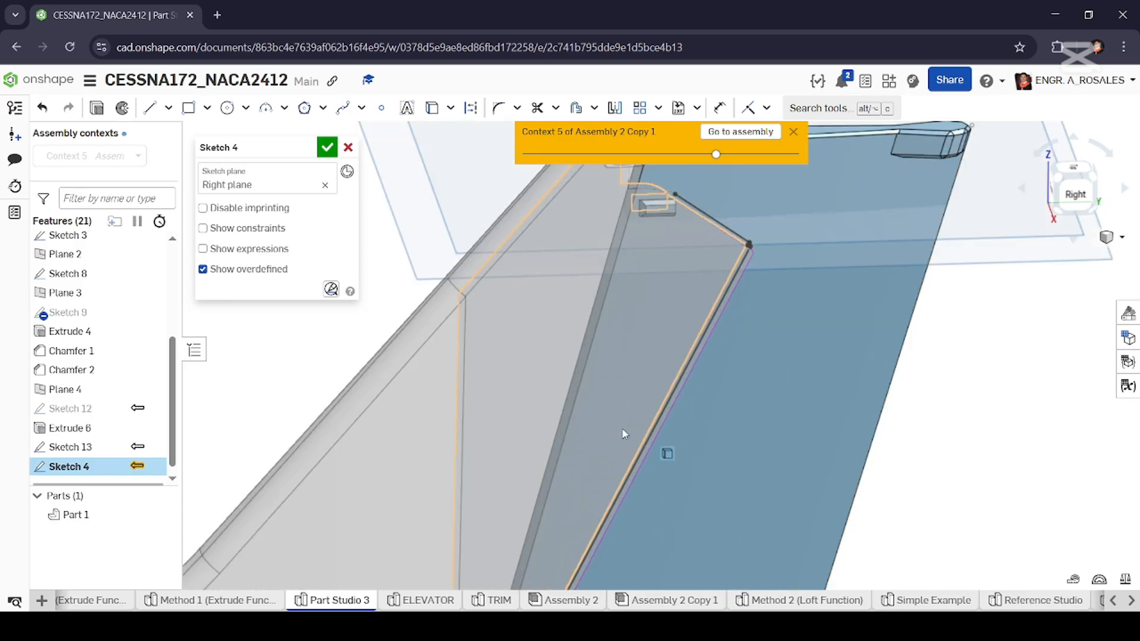
{"action": "scroll", "coordinate": [622, 428], "scroll_direction": "down", "scroll_amount": 4}
{"action": "scroll", "coordinate": [562, 532], "scroll_direction": "up", "scroll_amount": 6}
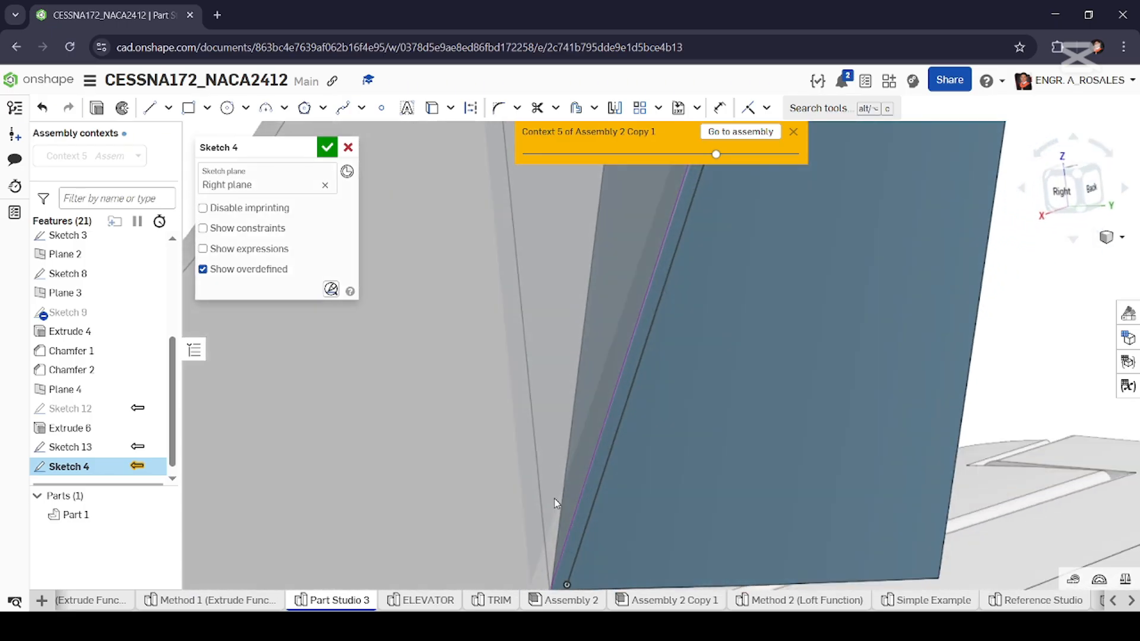
{"action": "mouse_move", "coordinate": [555, 503]}
{"action": "right_mouse_down"}
{"action": "mouse_move", "coordinate": [555, 528]}
{"action": "mouse_move", "coordinate": [575, 499]}
{"action": "right_mouse_up"}
{"action": "scroll", "coordinate": [576, 500], "scroll_direction": "down", "scroll_amount": 4}
{"action": "right_click_drag", "start_coordinate": [740, 212], "coordinate": [715, 287]}
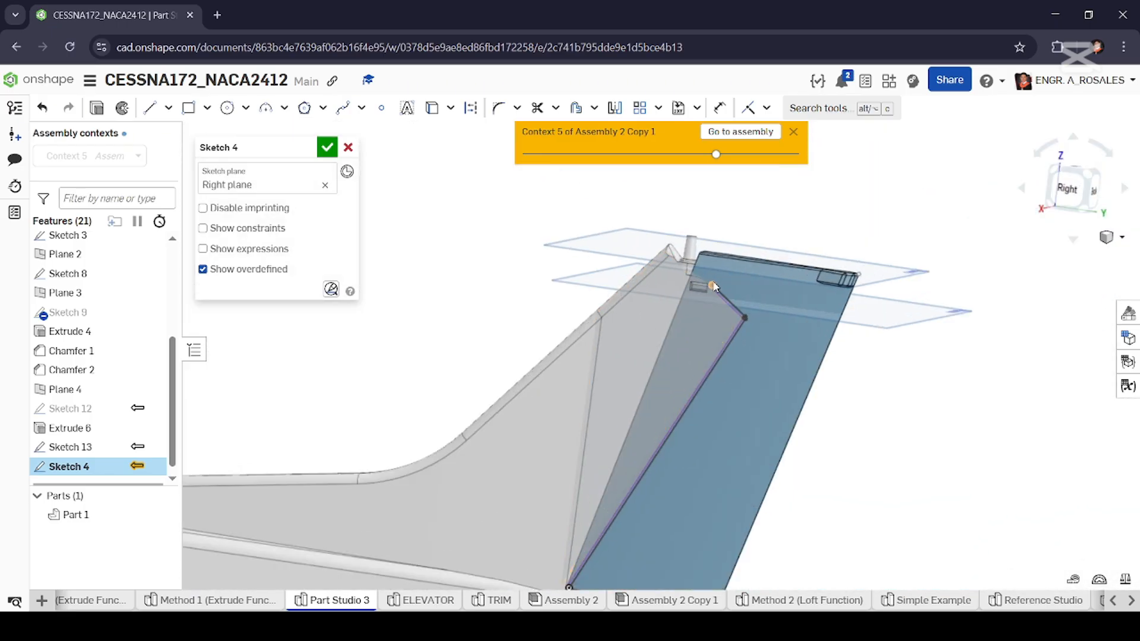
Project the curved edge beside the upper end of the sloped line into Sketch 4.
{"action": "scroll", "coordinate": [713, 287], "scroll_direction": "up", "scroll_amount": 6}
{"action": "right_click", "coordinate": [680, 290]}
{"action": "left_click", "coordinate": [712, 335]}
{"action": "scroll", "coordinate": [653, 332], "scroll_direction": "down", "scroll_amount": 2}
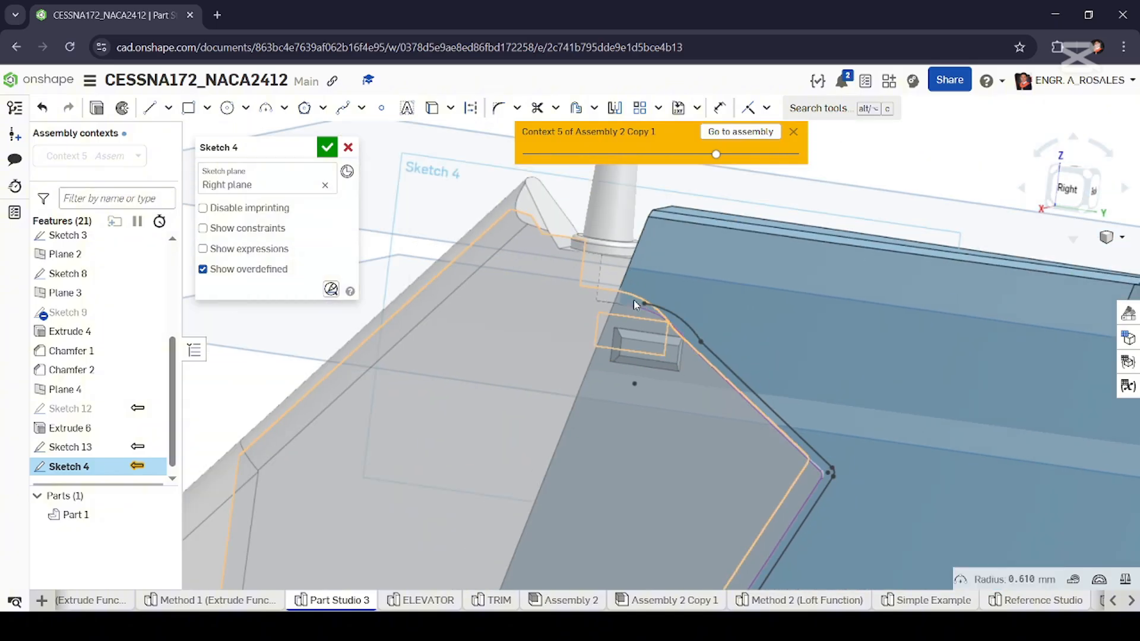
Project the outline of the context face just below the round post into Sketch 4.
{"action": "scroll", "coordinate": [636, 306], "scroll_direction": "up", "scroll_amount": 3}
{"action": "mouse_move", "coordinate": [635, 305]}
{"action": "right_mouse_down"}
{"action": "mouse_move", "coordinate": [656, 305]}
{"action": "mouse_move", "coordinate": [654, 315]}
{"action": "right_mouse_up"}
{"action": "scroll", "coordinate": [645, 312], "scroll_direction": "up", "scroll_amount": 3}
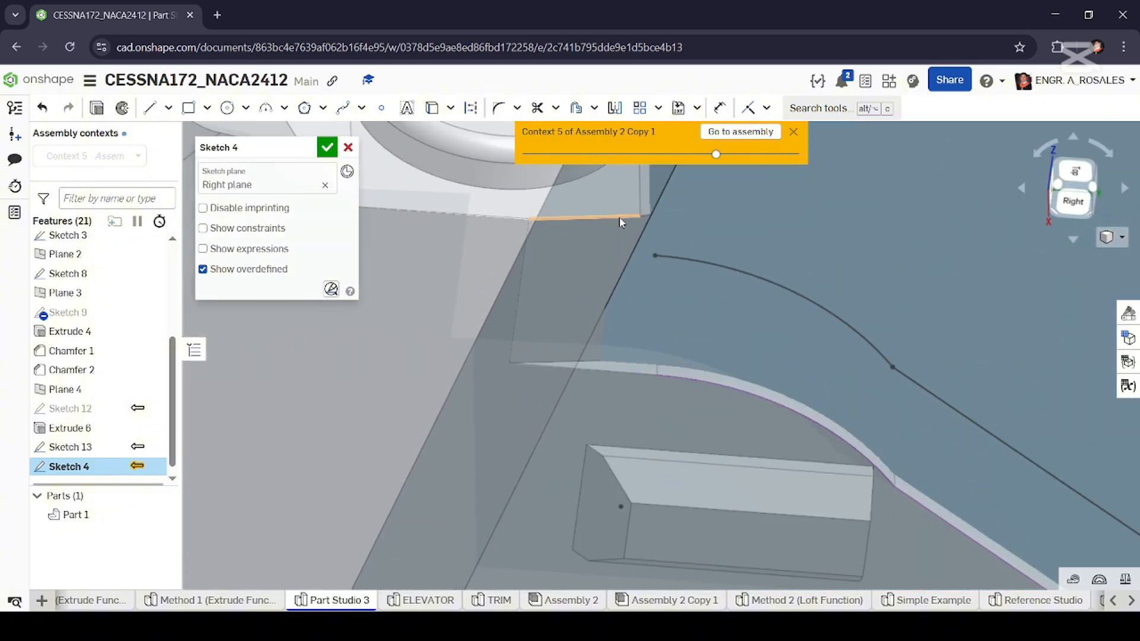
{"action": "scroll", "coordinate": [621, 351], "scroll_direction": "down", "scroll_amount": 4}
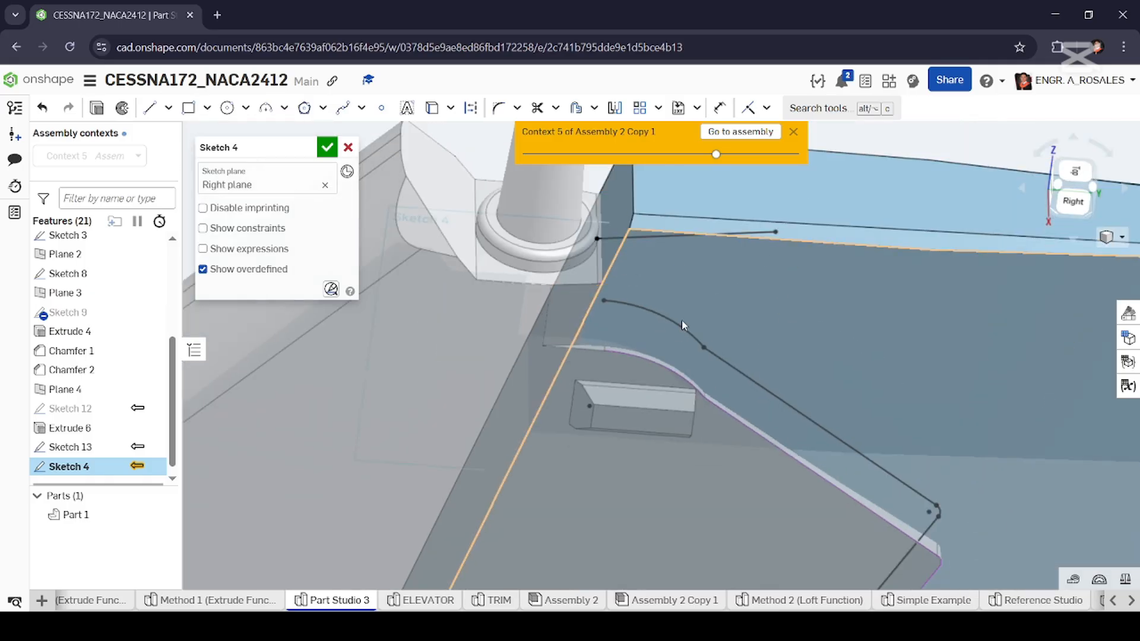
{"action": "scroll", "coordinate": [621, 353], "scroll_direction": "up", "scroll_amount": 3}
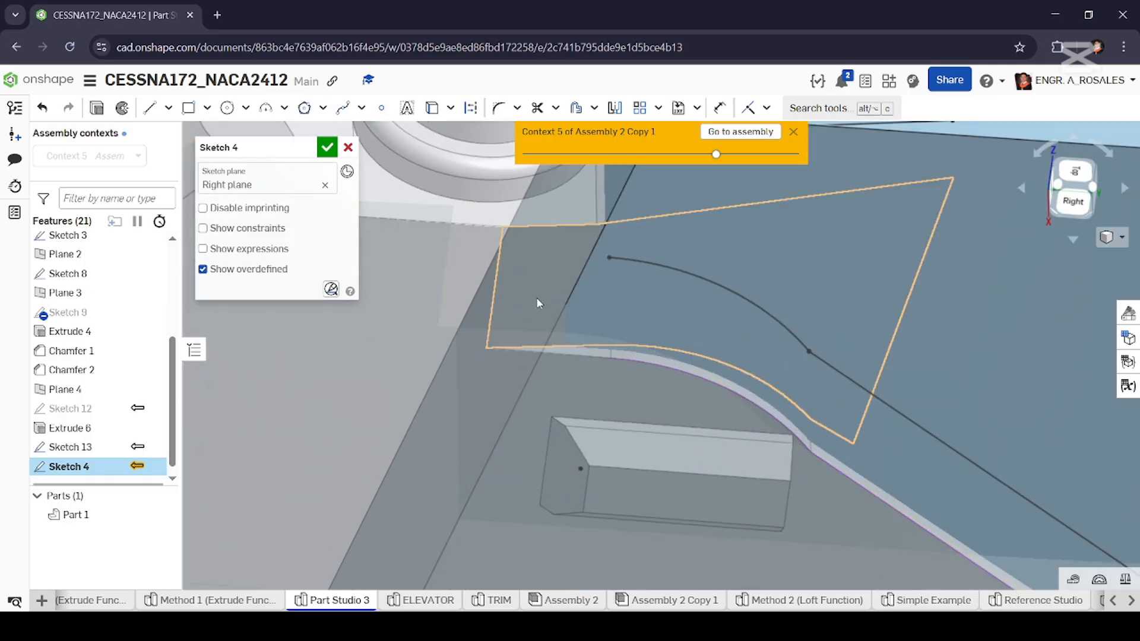
{"action": "right_click", "coordinate": [510, 307]}
{"action": "left_click", "coordinate": [533, 350]}
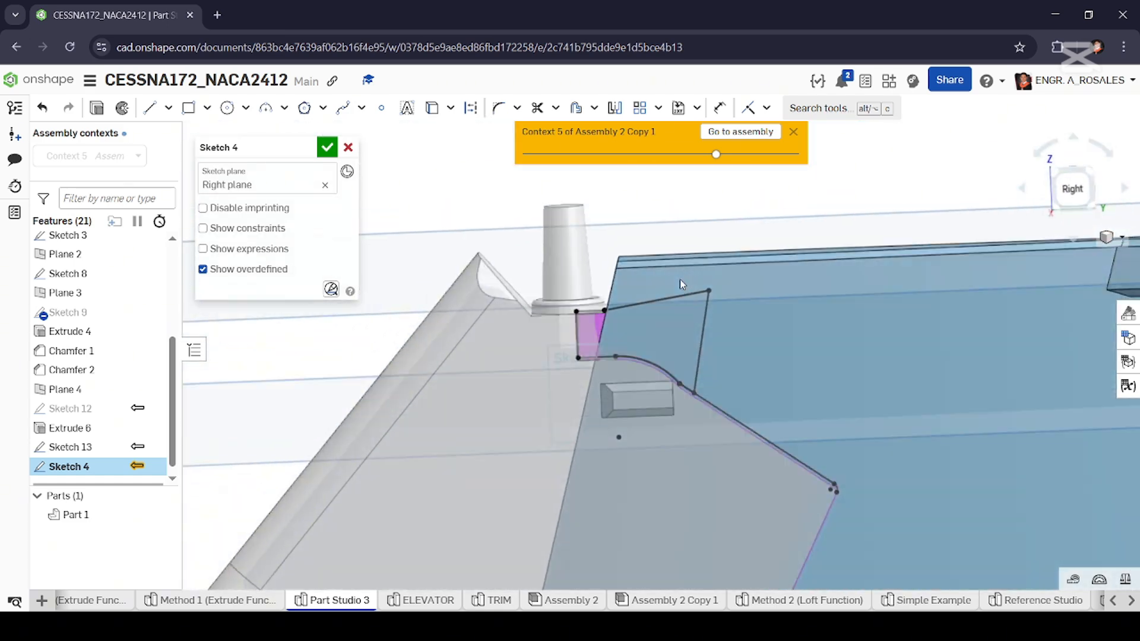
Project the edges of the long narrow face along the slanted side into Sketch 4.
{"action": "scroll", "coordinate": [682, 422], "scroll_direction": "up", "scroll_amount": 3}
{"action": "scroll", "coordinate": [761, 333], "scroll_direction": "up", "scroll_amount": 6}
{"action": "right_click_drag", "start_coordinate": [759, 309], "coordinate": [704, 238]}
{"action": "right_click", "coordinate": [753, 263]}
{"action": "left_click", "coordinate": [775, 304]}
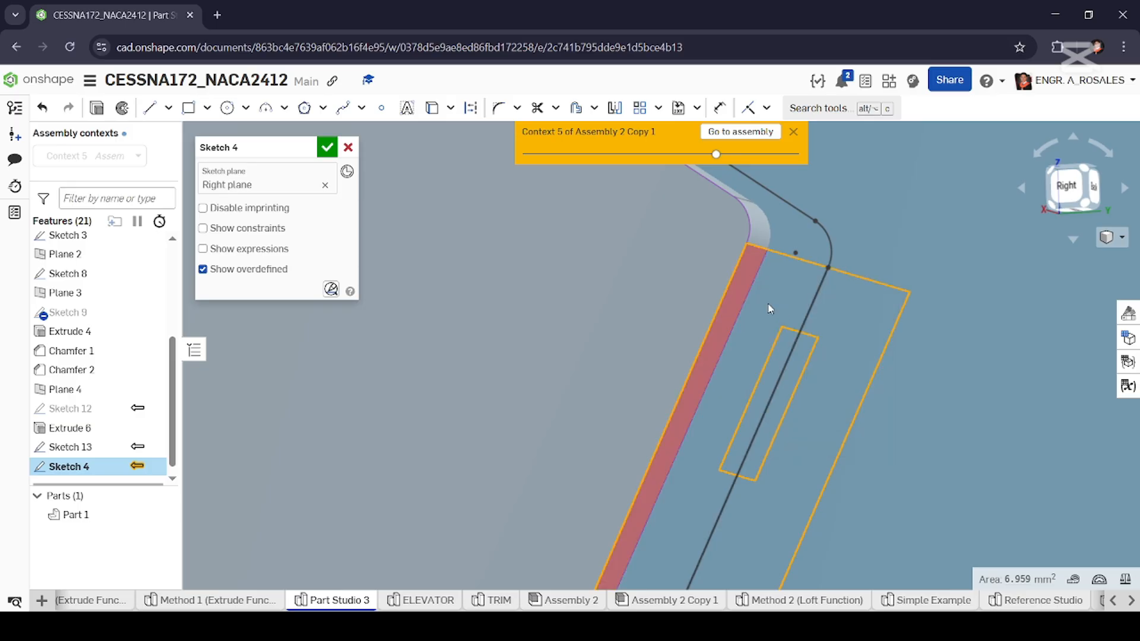
{"action": "middle_click_drag", "start_coordinate": [772, 308], "coordinate": [765, 379]}
{"action": "right_click_drag", "start_coordinate": [765, 379], "coordinate": [782, 296]}
{"action": "scroll", "coordinate": [758, 269], "scroll_direction": "up", "scroll_amount": 3}
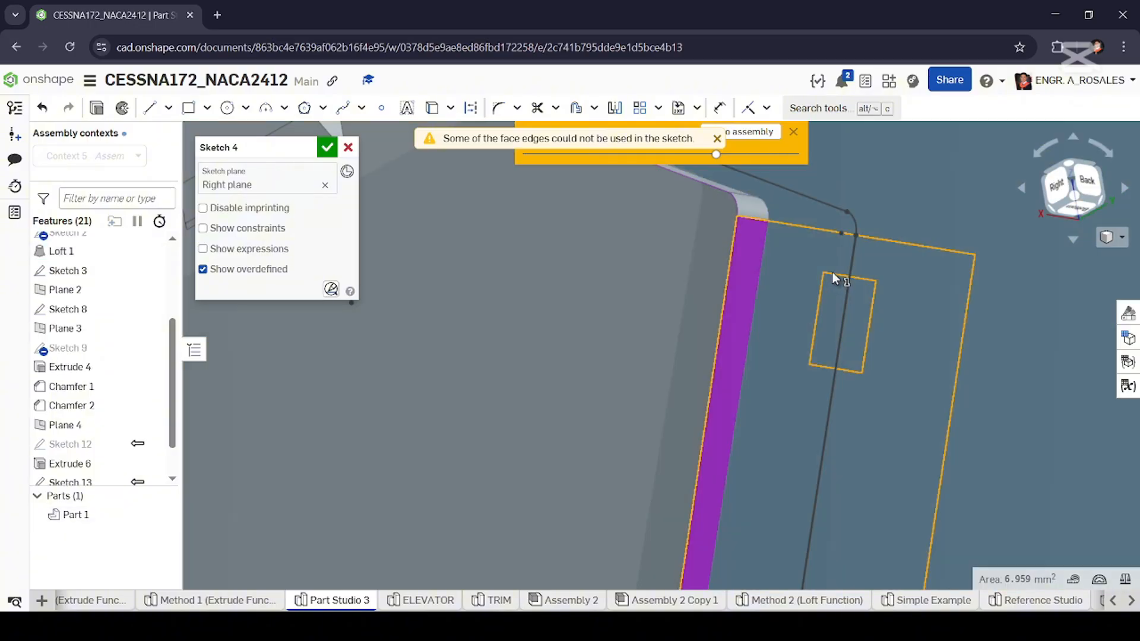
Project the outline of the blue part's large side face into Sketch 4.
{"action": "scroll", "coordinate": [833, 274], "scroll_direction": "up", "scroll_amount": 3}
{"action": "right_click", "coordinate": [832, 274]}
{"action": "scroll", "coordinate": [829, 367], "scroll_direction": "down", "scroll_amount": 5}
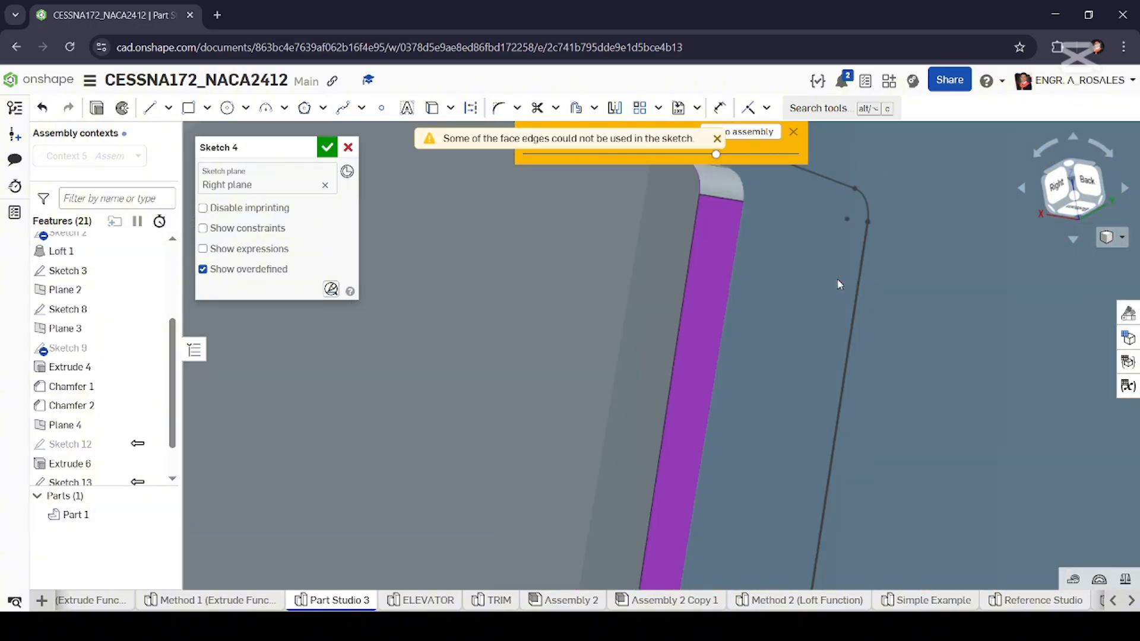
{"action": "scroll", "coordinate": [829, 367], "scroll_direction": "up", "scroll_amount": 5}
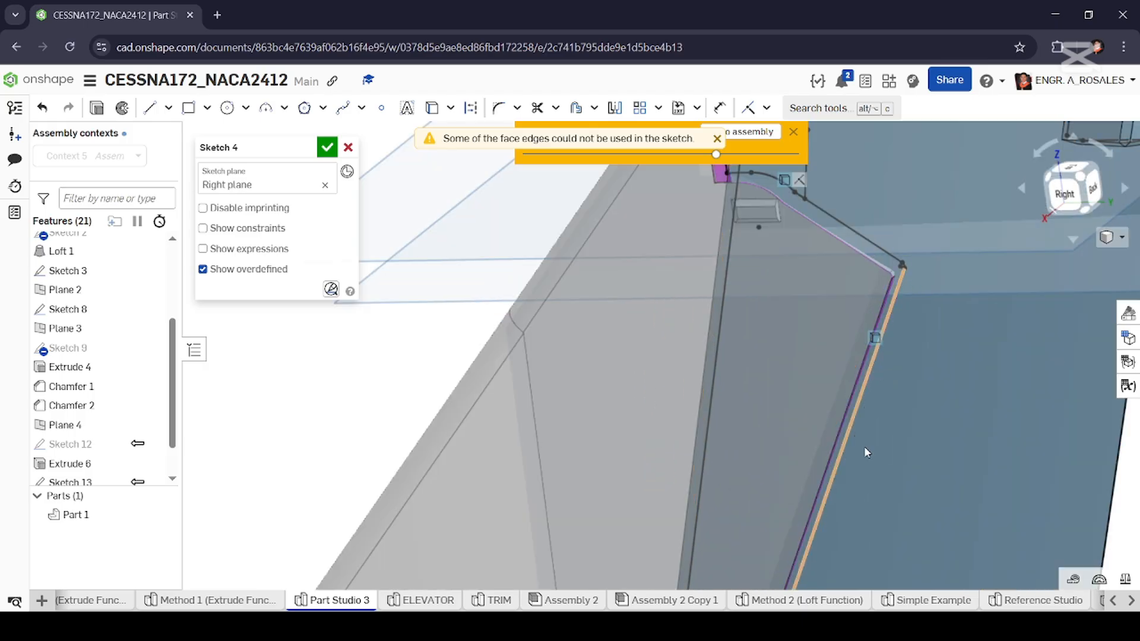
{"action": "scroll", "coordinate": [814, 459], "scroll_direction": "up", "scroll_amount": 5}
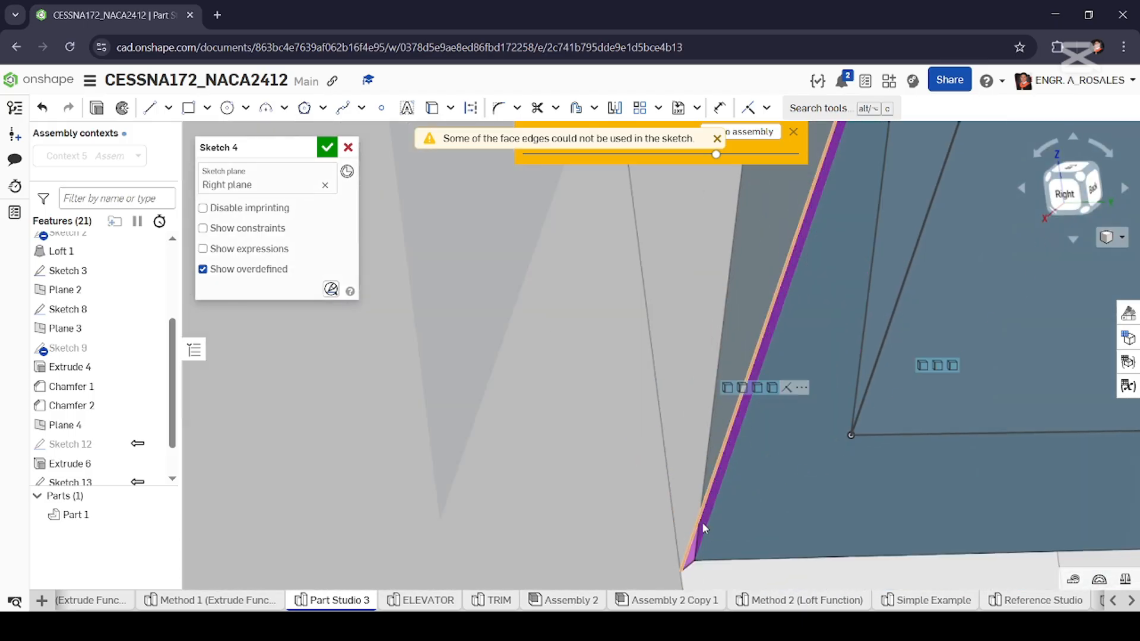
{"action": "scroll", "coordinate": [814, 326], "scroll_direction": "down", "scroll_amount": 5}
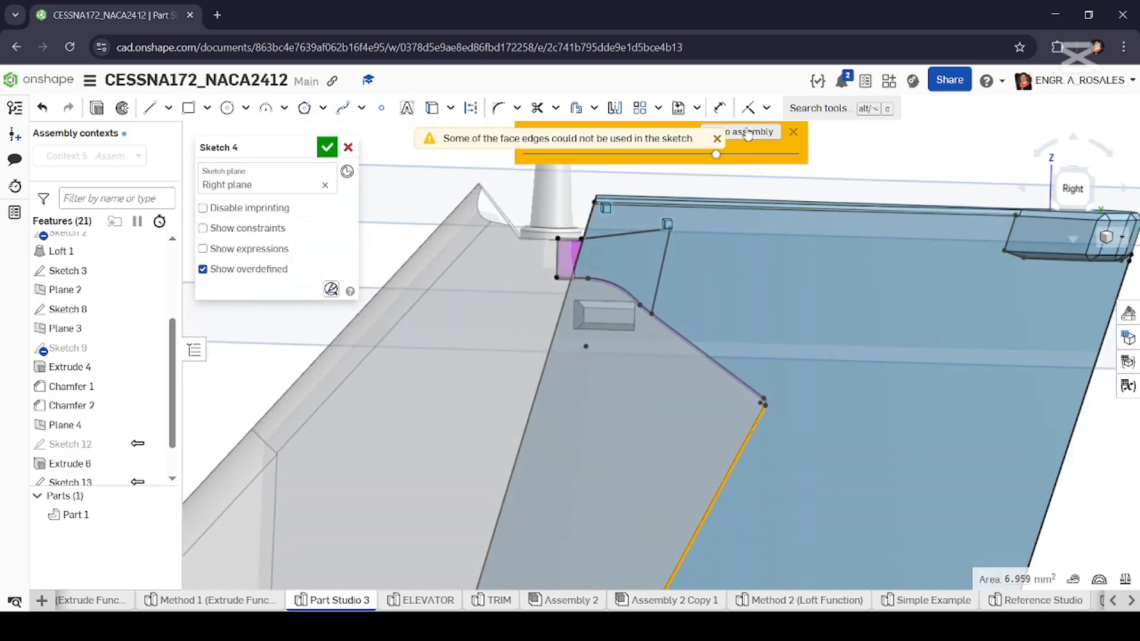
Extend the steep projected line with a short line from its upper end to the blue part's top edge.
{"action": "mouse_move", "coordinate": [768, 238]}
{"action": "right_mouse_down"}
{"action": "mouse_move", "coordinate": [675, 321]}
{"action": "mouse_move", "coordinate": [708, 296]}
{"action": "mouse_move", "coordinate": [705, 315]}
{"action": "mouse_move", "coordinate": [679, 283]}
{"action": "mouse_move", "coordinate": [664, 285]}
{"action": "right_mouse_up"}
{"action": "left_click", "coordinate": [664, 286]}
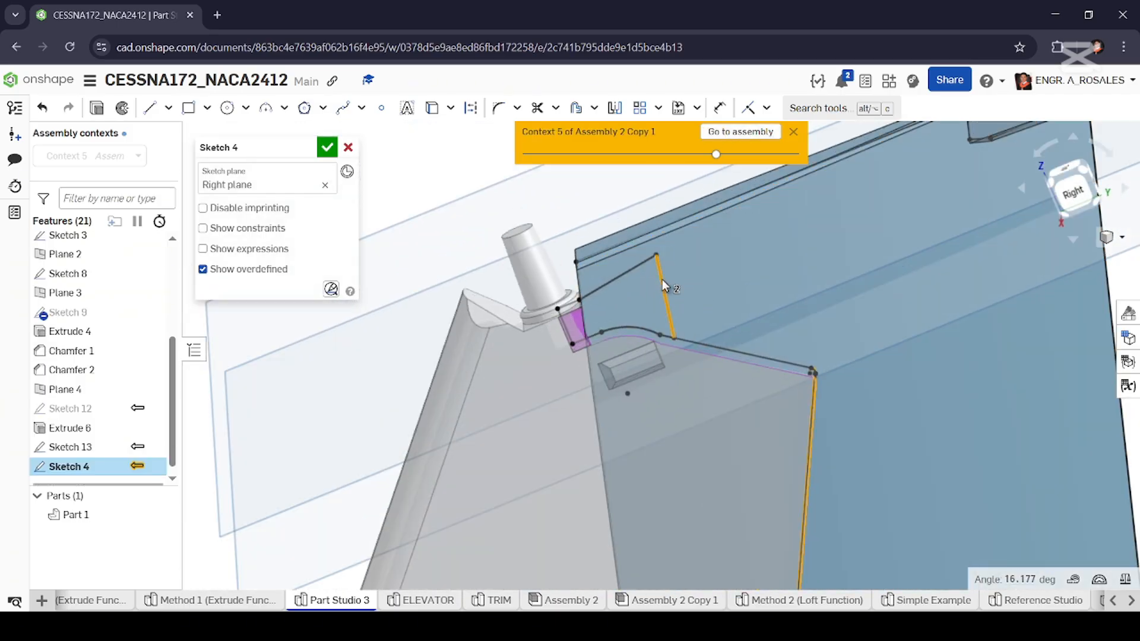
{"action": "left_click", "coordinate": [1064, 194]}
{"action": "key", "text": "l"}
{"action": "left_click", "coordinate": [617, 321]}
{"action": "scroll", "coordinate": [624, 294], "scroll_direction": "up", "scroll_amount": 3}
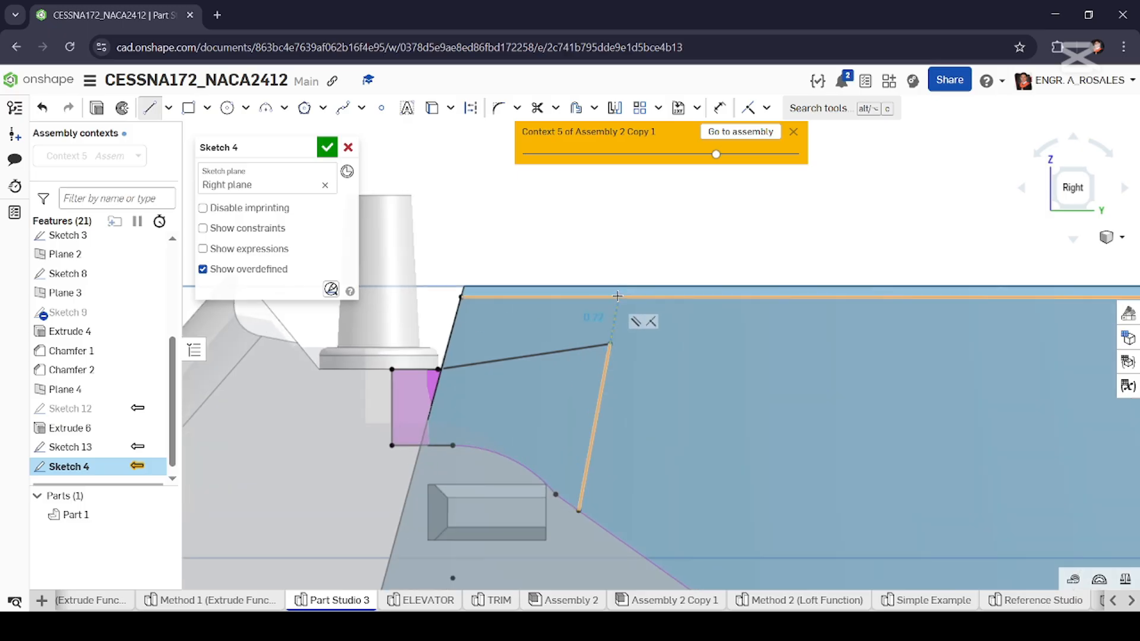
{"action": "left_click", "coordinate": [621, 293]}
{"action": "key", "text": "Escape"}
Sketch a line from the steep line's lower end along the sloped edge to the outer corner.
{"action": "scroll", "coordinate": [606, 415], "scroll_direction": "down", "scroll_amount": 4}
{"action": "left_click", "coordinate": [585, 458]}
{"action": "scroll", "coordinate": [697, 539], "scroll_direction": "up", "scroll_amount": 5}
{"action": "left_click", "coordinate": [698, 541]}
{"action": "scroll", "coordinate": [729, 441], "scroll_direction": "down", "scroll_amount": 6}
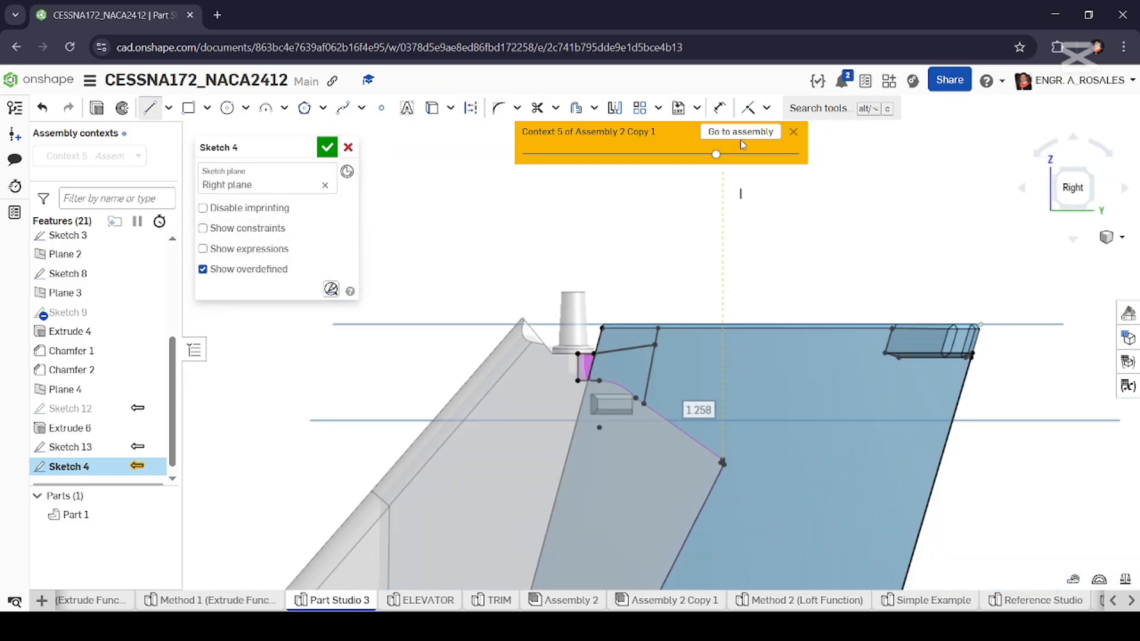
Exit the Assembly 2 Copy 1 context and reopen Sketch 4 for editing.
{"action": "left_click", "coordinate": [796, 129]}
{"action": "scroll", "coordinate": [666, 273], "scroll_direction": "down", "scroll_amount": 5}
{"action": "mouse_move", "coordinate": [455, 362]}
{"action": "right_mouse_down"}
{"action": "mouse_move", "coordinate": [479, 375]}
{"action": "mouse_move", "coordinate": [475, 351]}
{"action": "mouse_move", "coordinate": [458, 389]}
{"action": "right_mouse_up"}
{"action": "scroll", "coordinate": [512, 349], "scroll_direction": "up", "scroll_amount": 4}
{"action": "double_click", "coordinate": [68, 467]}
{"action": "scroll", "coordinate": [540, 292], "scroll_direction": "up", "scroll_amount": 3}
{"action": "scroll", "coordinate": [523, 250], "scroll_direction": "up", "scroll_amount": 3}
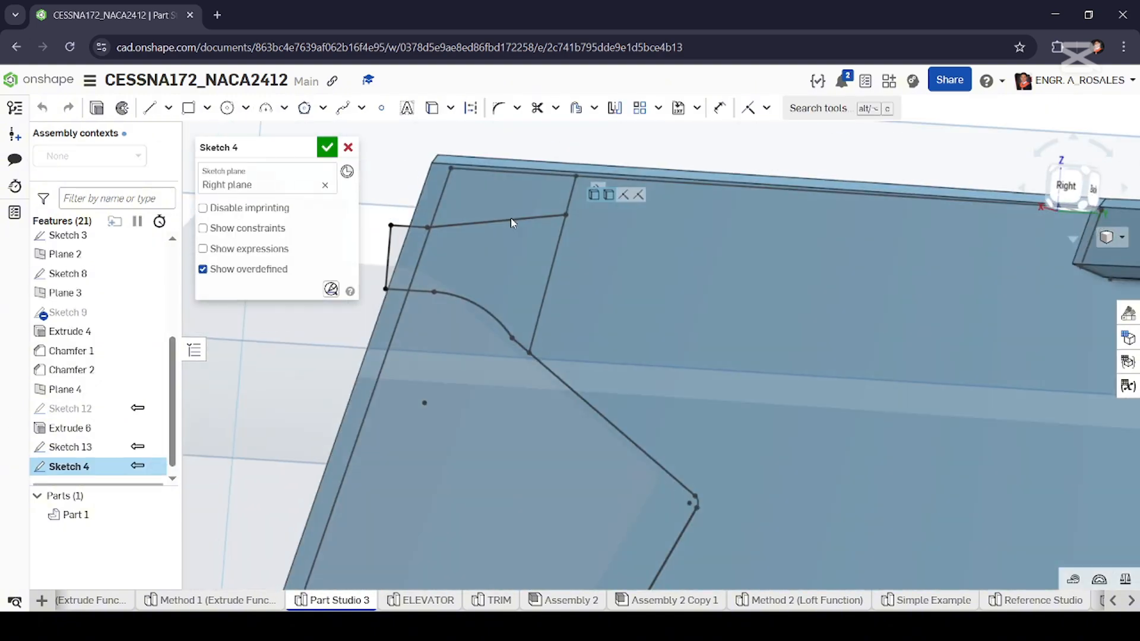
{"action": "right_click_drag", "start_coordinate": [512, 219], "coordinate": [547, 236]}
{"action": "scroll", "coordinate": [523, 332], "scroll_direction": "down", "scroll_amount": 6}
{"action": "scroll", "coordinate": [513, 363], "scroll_direction": "up", "scroll_amount": 3}
{"action": "left_click", "coordinate": [97, 108]}
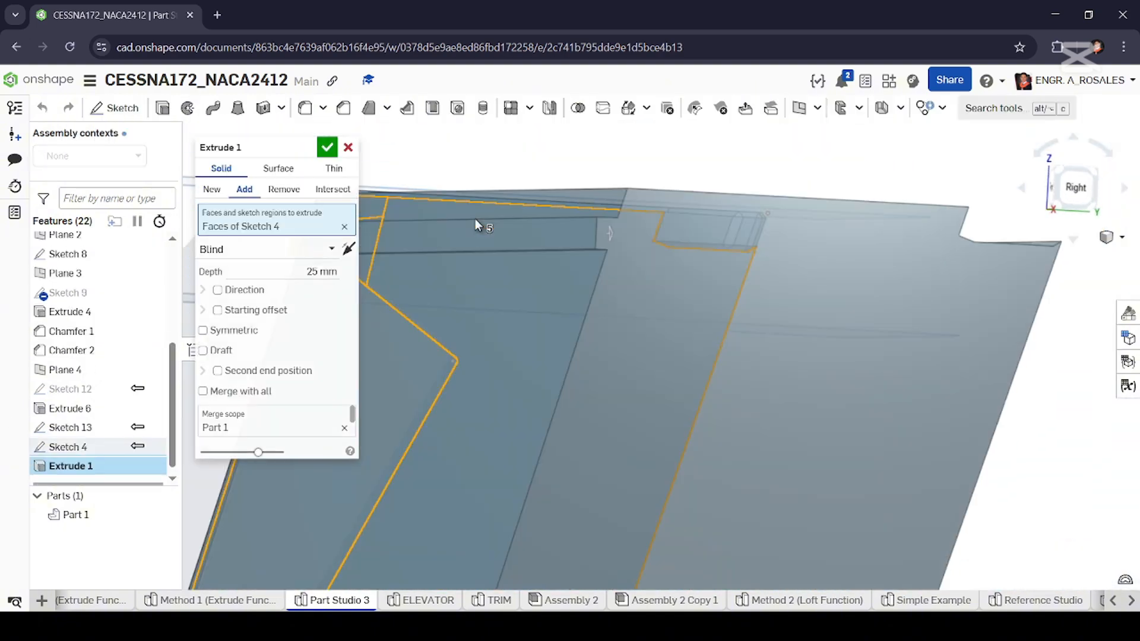
{"action": "scroll", "coordinate": [475, 222], "scroll_direction": "down", "scroll_amount": 5}
{"action": "mouse_move", "coordinate": [476, 222]}
{"action": "right_mouse_down"}
{"action": "mouse_move", "coordinate": [505, 240]}
{"action": "mouse_move", "coordinate": [482, 237]}
{"action": "right_mouse_up"}
{"action": "scroll", "coordinate": [707, 190], "scroll_direction": "up", "scroll_amount": 4}
{"action": "left_click", "coordinate": [348, 147]}
Reopen Sketch 4 and trim the unneeded tip outline, the curved segment and the sloped line inside the cut profile.
{"action": "double_click", "coordinate": [69, 457]}
{"action": "scroll", "coordinate": [600, 255], "scroll_direction": "up", "scroll_amount": 3}
{"action": "scroll", "coordinate": [623, 301], "scroll_direction": "down", "scroll_amount": 3}
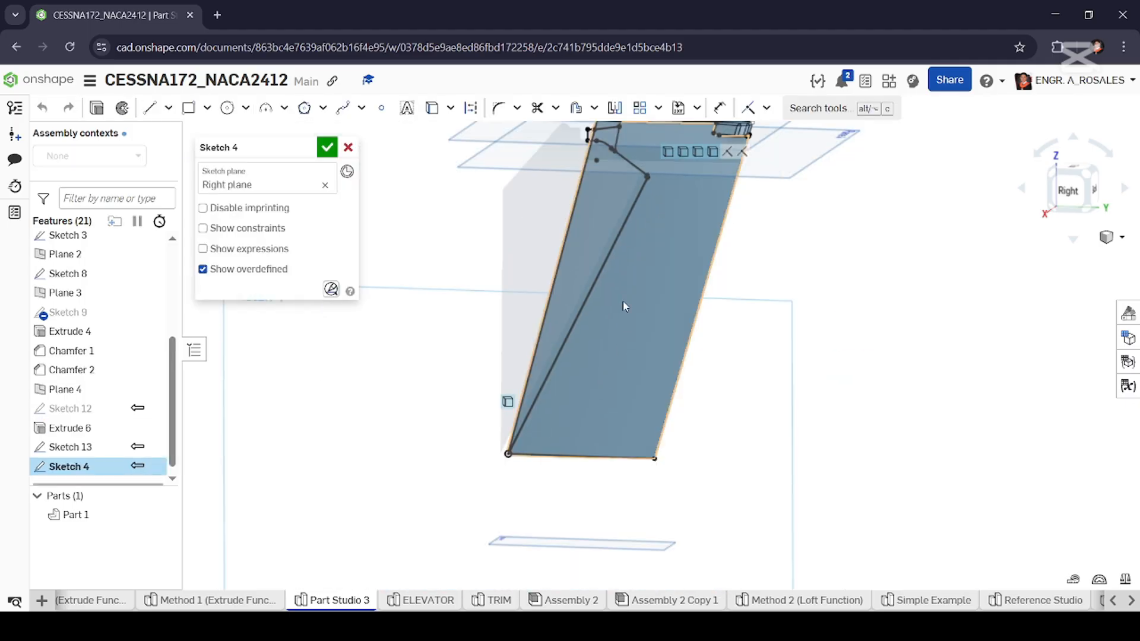
{"action": "scroll", "coordinate": [623, 202], "scroll_direction": "up", "scroll_amount": 4}
{"action": "left_click", "coordinate": [537, 108]}
{"action": "scroll", "coordinate": [718, 227], "scroll_direction": "up", "scroll_amount": 3}
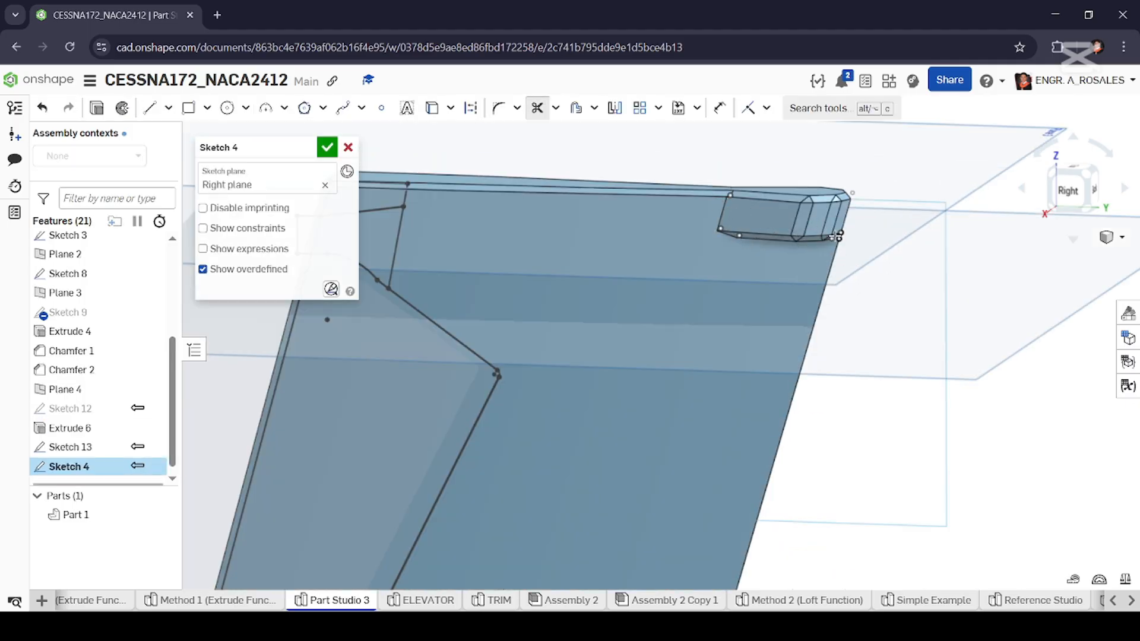
{"action": "scroll", "coordinate": [749, 222], "scroll_direction": "up", "scroll_amount": 4}
{"action": "scroll", "coordinate": [796, 287], "scroll_direction": "down", "scroll_amount": 10}
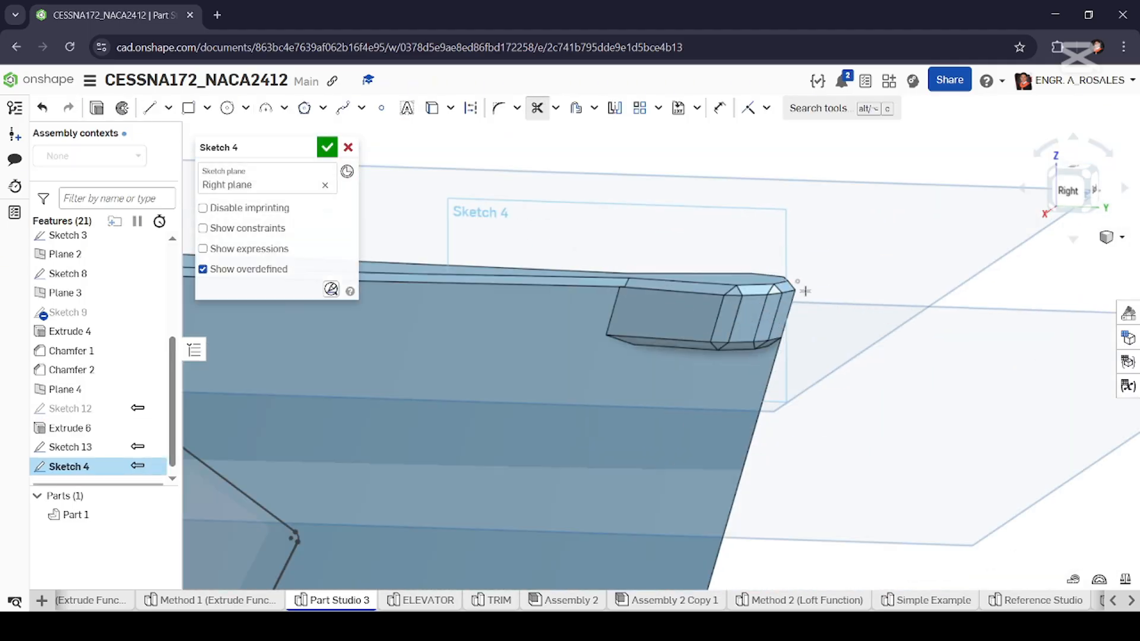
{"action": "scroll", "coordinate": [618, 269], "scroll_direction": "up", "scroll_amount": 5}
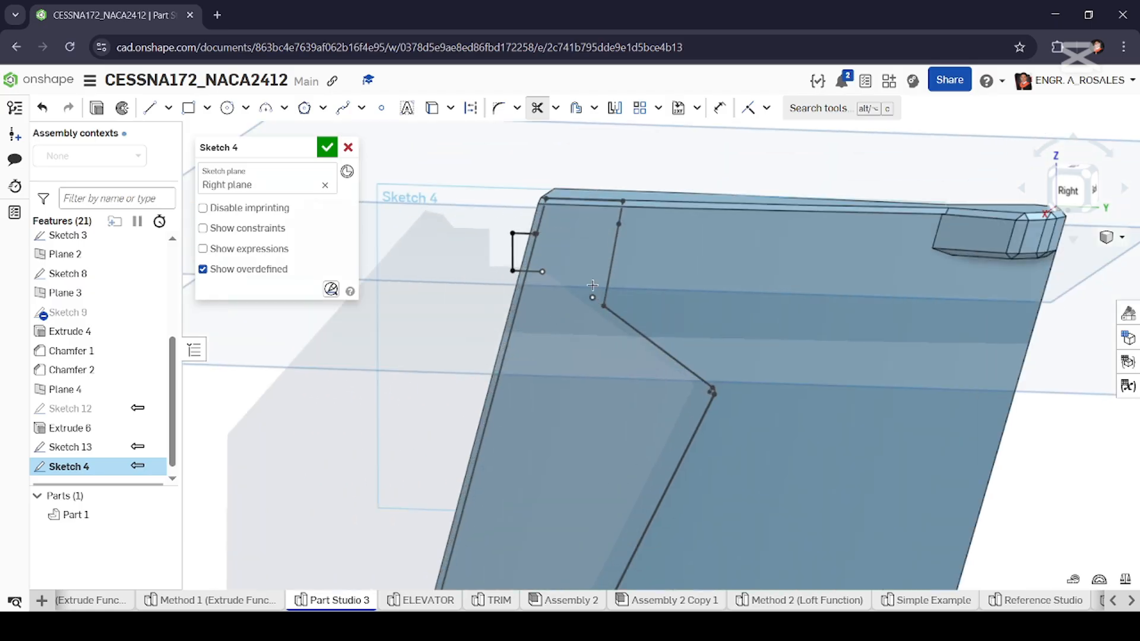
Cut the blue part with a symmetric 25 mm Remove extrude of the Sketch 4 profile.
{"action": "key", "text": "shift+e"}
{"action": "scroll", "coordinate": [575, 309], "scroll_direction": "down", "scroll_amount": 4}
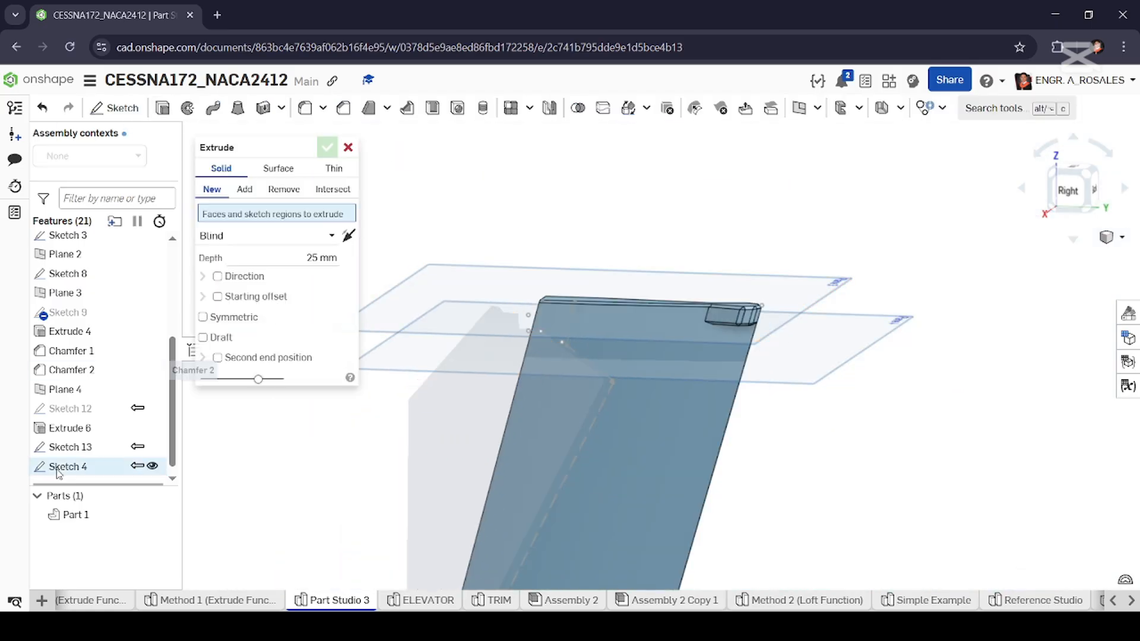
{"action": "left_click", "coordinate": [284, 189]}
{"action": "left_click", "coordinate": [217, 311]}
{"action": "left_click", "coordinate": [217, 311]}
{"action": "left_click", "coordinate": [203, 331]}
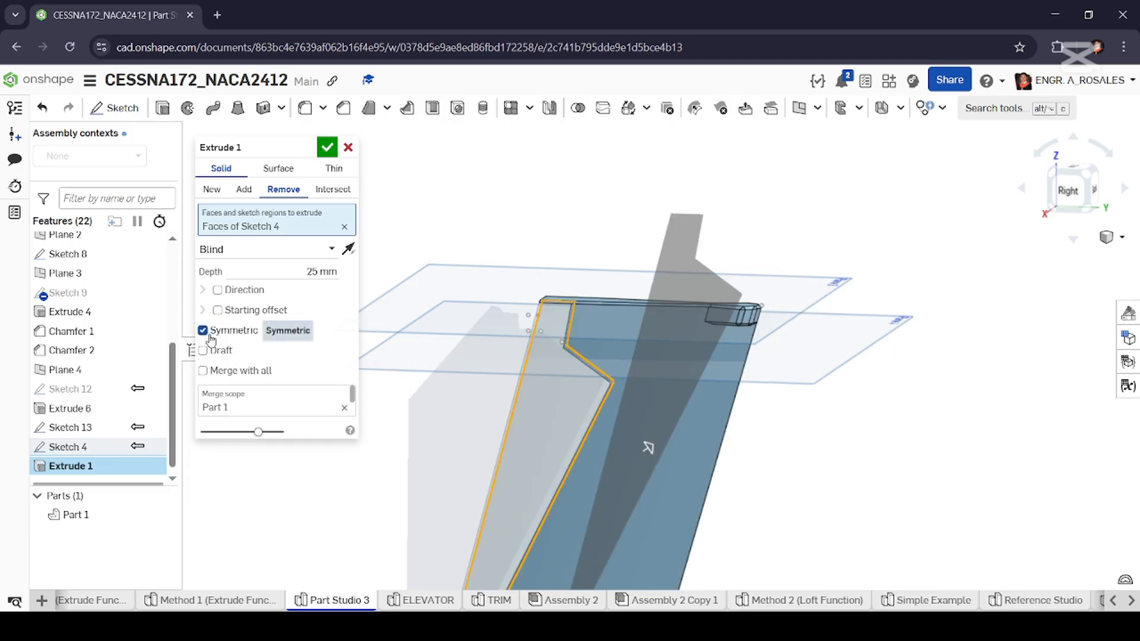
{"action": "right_click_drag", "start_coordinate": [499, 333], "coordinate": [573, 362]}
Edit Sketch 4 and draw lines that extend the cut profile above the part, including a horizontal line about 0.718 mm long.
{"action": "double_click", "coordinate": [81, 447]}
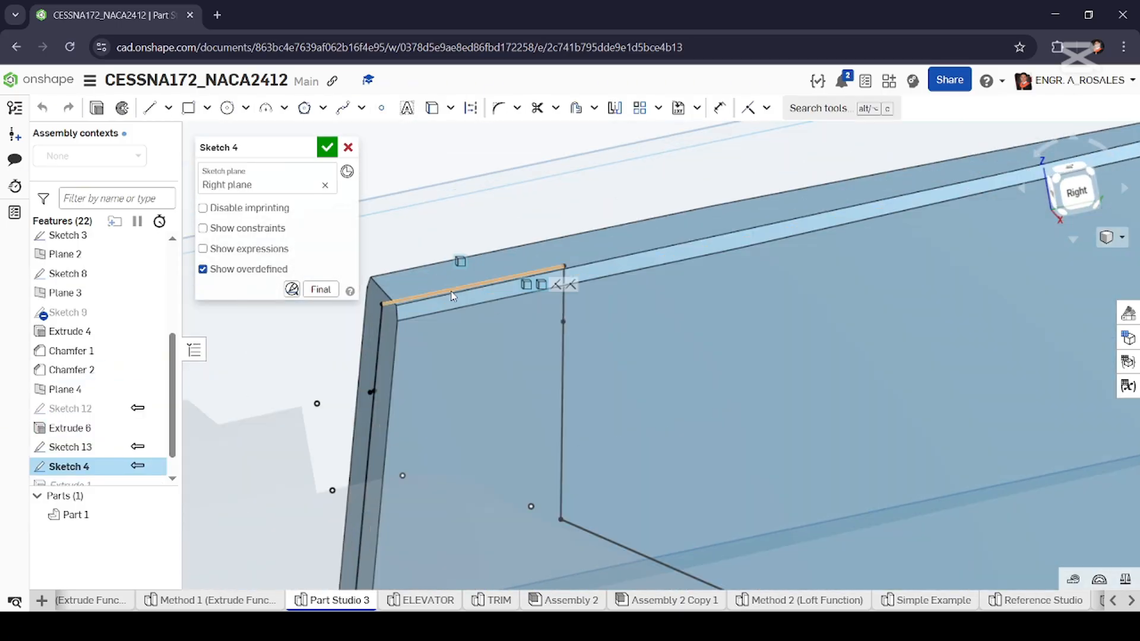
{"action": "left_click", "coordinate": [1054, 209]}
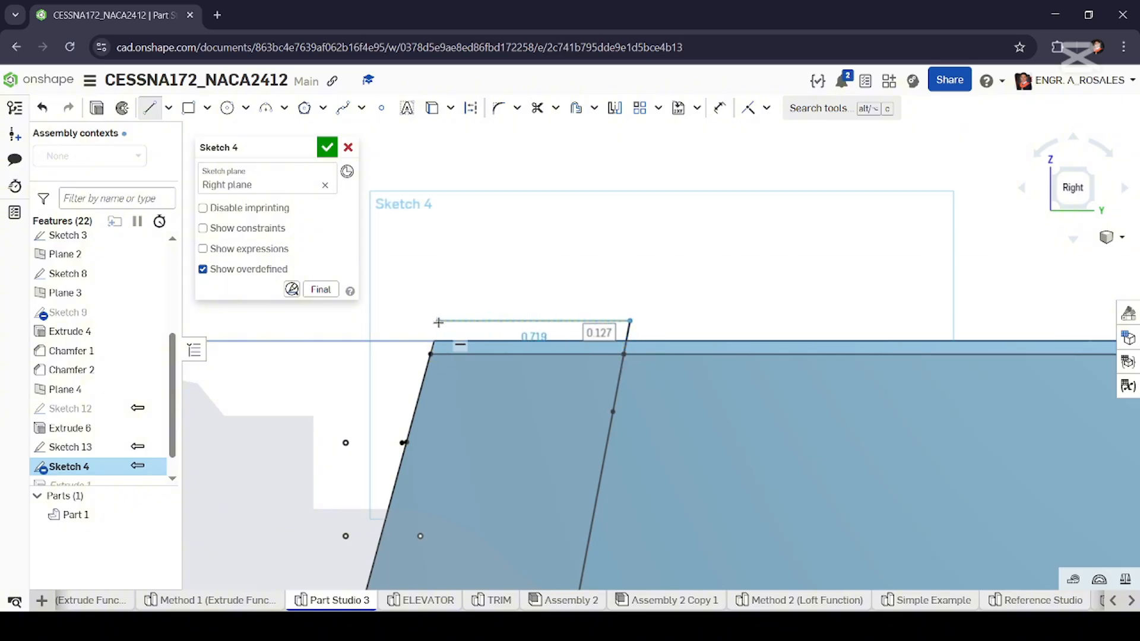
{"action": "left_click", "coordinate": [438, 323]}
{"action": "scroll", "coordinate": [431, 354], "scroll_direction": "up", "scroll_amount": 5}
{"action": "key", "text": "Escape"}
{"action": "key", "text": "l"}
{"action": "key", "text": "Escape"}
Align the left extension line with the part's leading edge and trim its excess above the horizontal line.
{"action": "left_click", "coordinate": [470, 231]}
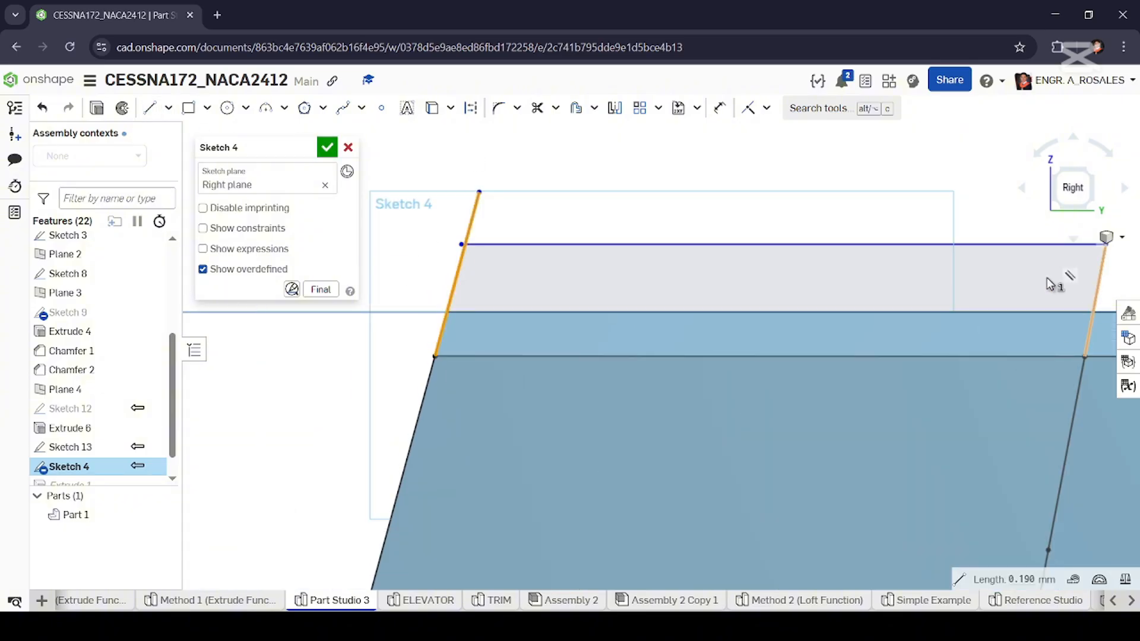
{"action": "scroll", "coordinate": [463, 340], "scroll_direction": "up", "scroll_amount": 2}
{"action": "left_click", "coordinate": [405, 404]}
{"action": "left_click", "coordinate": [749, 108]}
{"action": "left_click", "coordinate": [537, 108]}
{"action": "scroll", "coordinate": [456, 190], "scroll_direction": "up", "scroll_amount": 2}
{"action": "left_click_drag", "start_coordinate": [489, 146], "coordinate": [465, 176]}
{"action": "key", "text": "Escape"}
{"action": "scroll", "coordinate": [542, 416], "scroll_direction": "down", "scroll_amount": 2}
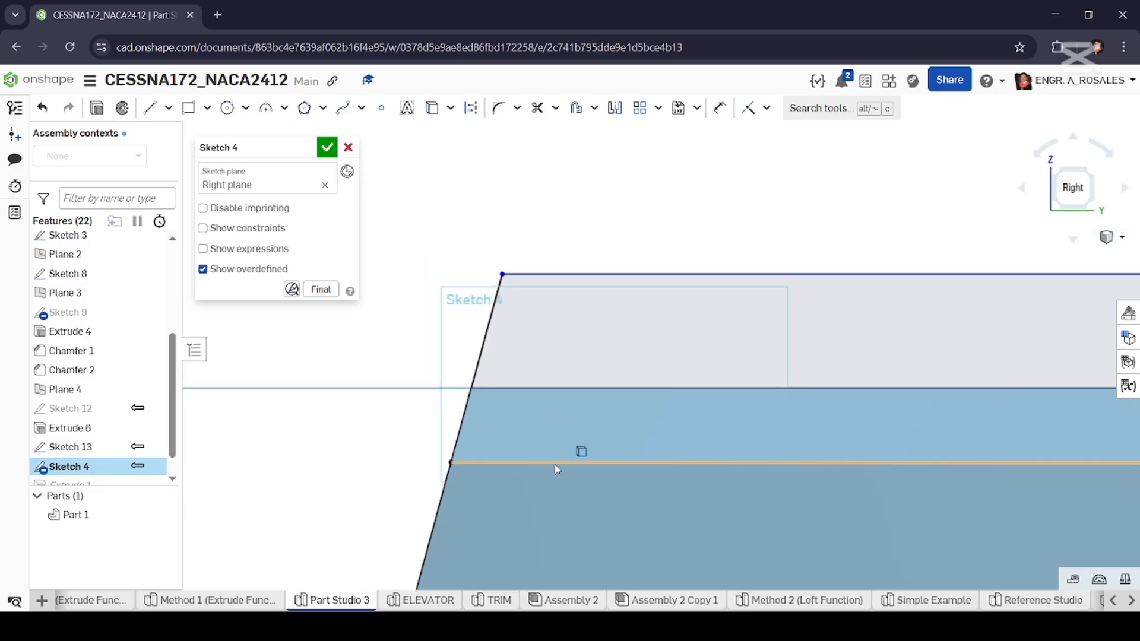
Remove the old horizontal line near the part's top edge and accept Sketch 4.
{"action": "left_click", "coordinate": [557, 463]}
{"action": "scroll", "coordinate": [558, 454], "scroll_direction": "down", "scroll_amount": 4}
{"action": "right_click", "coordinate": [558, 454]}
{"action": "left_click", "coordinate": [607, 442]}
{"action": "scroll", "coordinate": [540, 311], "scroll_direction": "down", "scroll_amount": 4}
{"action": "left_click", "coordinate": [327, 147]}
{"action": "left_click", "coordinate": [153, 114]}
{"action": "left_click", "coordinate": [348, 147]}
{"action": "scroll", "coordinate": [580, 331], "scroll_direction": "down", "scroll_amount": 6}
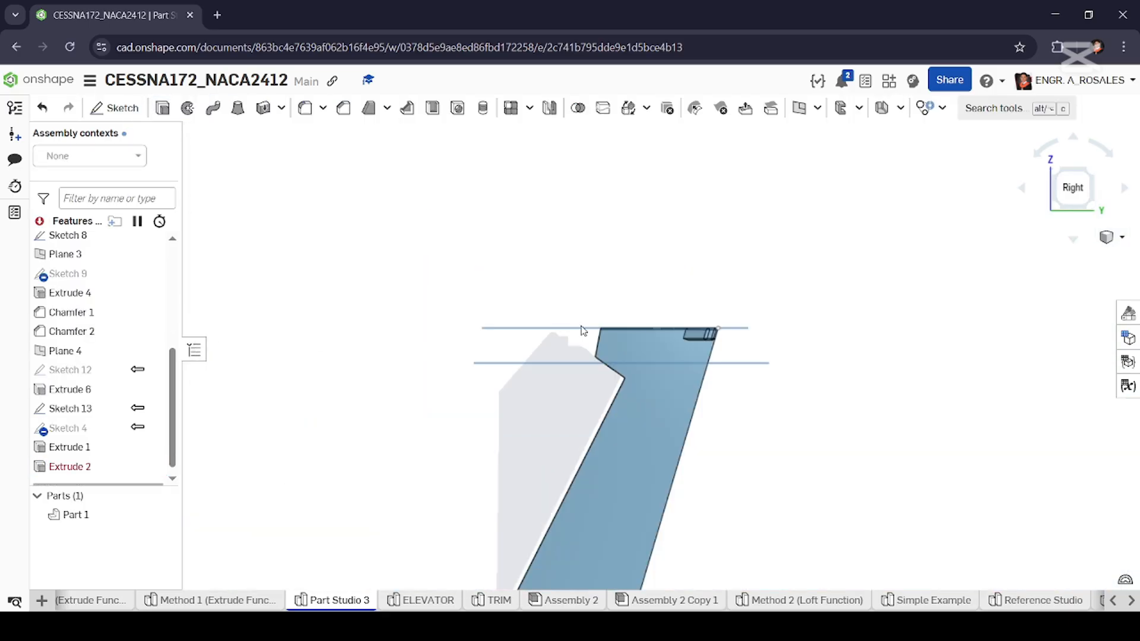
Reopen Sketch 4 and select the cut profile's connected segments, including the corner arc and upper extension, for an Offset.
{"action": "right_click_drag", "start_coordinate": [582, 333], "coordinate": [643, 460]}
{"action": "double_click", "coordinate": [68, 439]}
{"action": "right_click_drag", "start_coordinate": [665, 398], "coordinate": [629, 405]}
{"action": "scroll", "coordinate": [615, 315], "scroll_direction": "up", "scroll_amount": 6}
{"action": "mouse_move", "coordinate": [599, 249]}
{"action": "right_mouse_down"}
{"action": "mouse_move", "coordinate": [576, 195]}
{"action": "mouse_move", "coordinate": [551, 320]}
{"action": "right_mouse_up"}
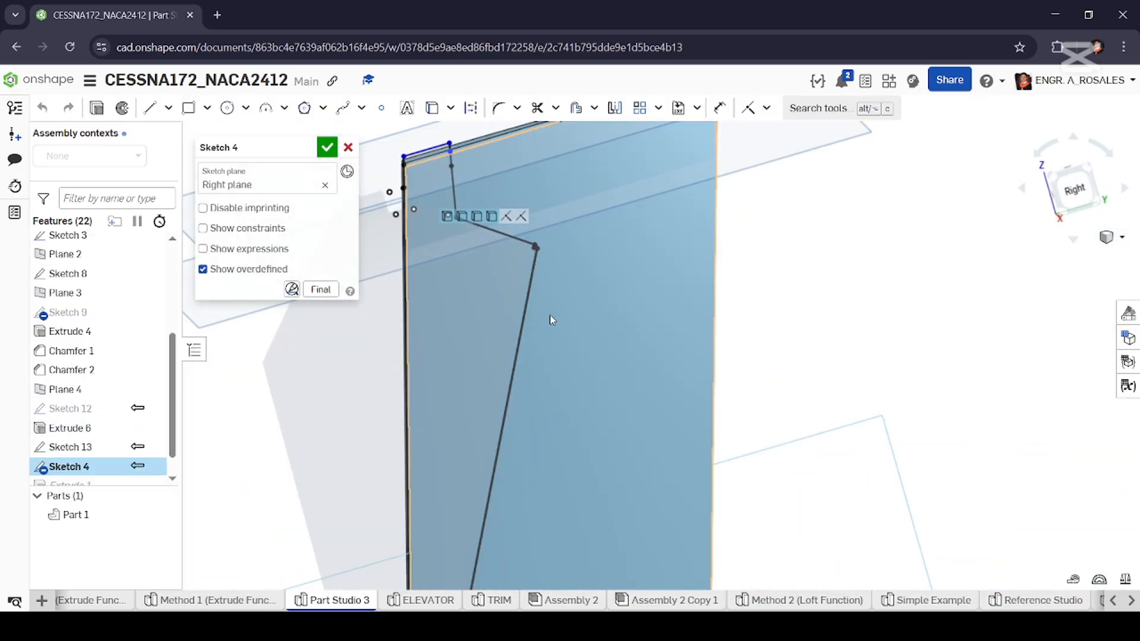
{"action": "scroll", "coordinate": [504, 246], "scroll_direction": "down", "scroll_amount": 3}
{"action": "left_click", "coordinate": [578, 108]}
{"action": "left_click", "coordinate": [519, 265]}
{"action": "scroll", "coordinate": [506, 249], "scroll_direction": "up", "scroll_amount": 3}
{"action": "left_click", "coordinate": [506, 255]}
{"action": "scroll", "coordinate": [537, 253], "scroll_direction": "up", "scroll_amount": 4}
{"action": "left_click", "coordinate": [597, 328]}
{"action": "scroll", "coordinate": [410, 238], "scroll_direction": "up", "scroll_amount": 1}
{"action": "left_click", "coordinate": [405, 243]}
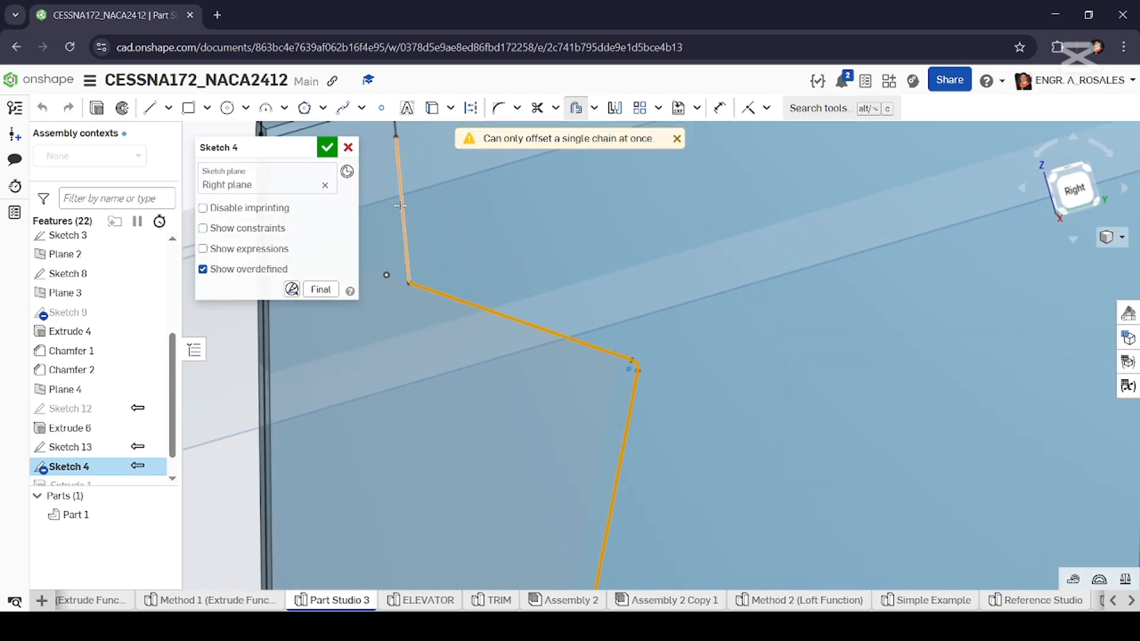
{"action": "scroll", "coordinate": [410, 243], "scroll_direction": "down", "scroll_amount": 2}
{"action": "left_click", "coordinate": [406, 239]}
{"action": "scroll", "coordinate": [406, 215], "scroll_direction": "up", "scroll_amount": 3}
{"action": "scroll", "coordinate": [407, 214], "scroll_direction": "down", "scroll_amount": 5}
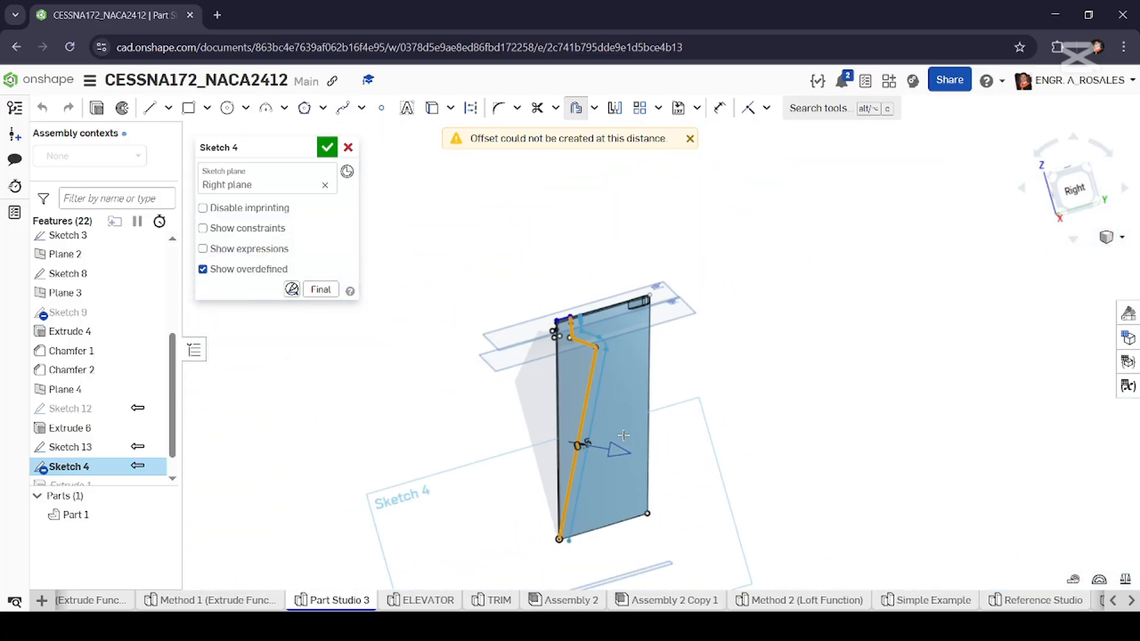
Offset the selected profile chain 0.03 mm towards the inside of the blue part.
{"action": "scroll", "coordinate": [585, 444], "scroll_direction": "up", "scroll_amount": 5}
{"action": "double_click", "coordinate": [588, 448]}
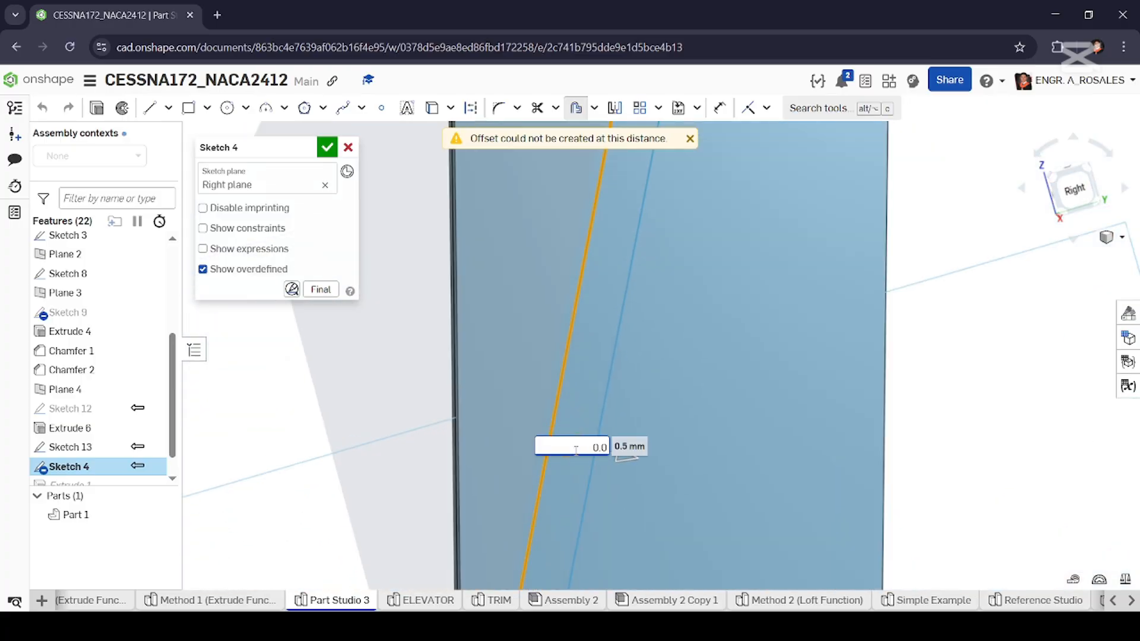
{"action": "key", "text": "Return"}
{"action": "scroll", "coordinate": [626, 373], "scroll_direction": "down", "scroll_amount": 4}
{"action": "scroll", "coordinate": [558, 515], "scroll_direction": "up", "scroll_amount": 5}
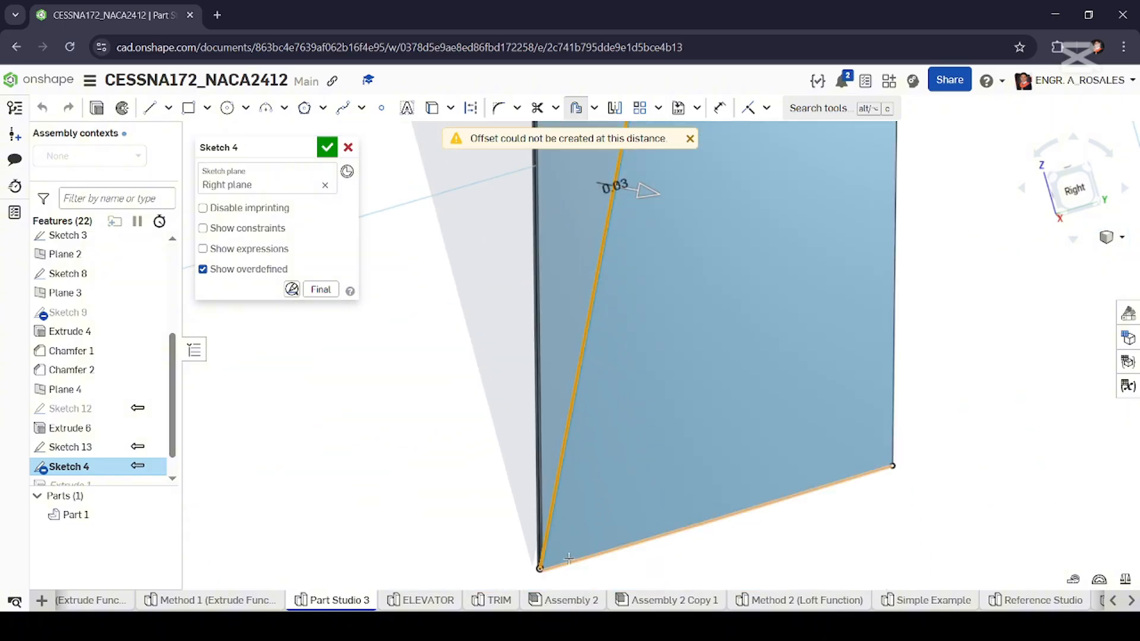
{"action": "scroll", "coordinate": [558, 504], "scroll_direction": "down", "scroll_amount": 4}
{"action": "scroll", "coordinate": [577, 438], "scroll_direction": "up", "scroll_amount": 2}
{"action": "mouse_move", "coordinate": [578, 438]}
{"action": "right_mouse_down"}
{"action": "mouse_move", "coordinate": [502, 411]}
{"action": "mouse_move", "coordinate": [504, 427]}
{"action": "mouse_move", "coordinate": [658, 488]}
{"action": "right_mouse_up"}
{"action": "scroll", "coordinate": [746, 356], "scroll_direction": "down", "scroll_amount": 4}
{"action": "scroll", "coordinate": [754, 255], "scroll_direction": "up", "scroll_amount": 3}
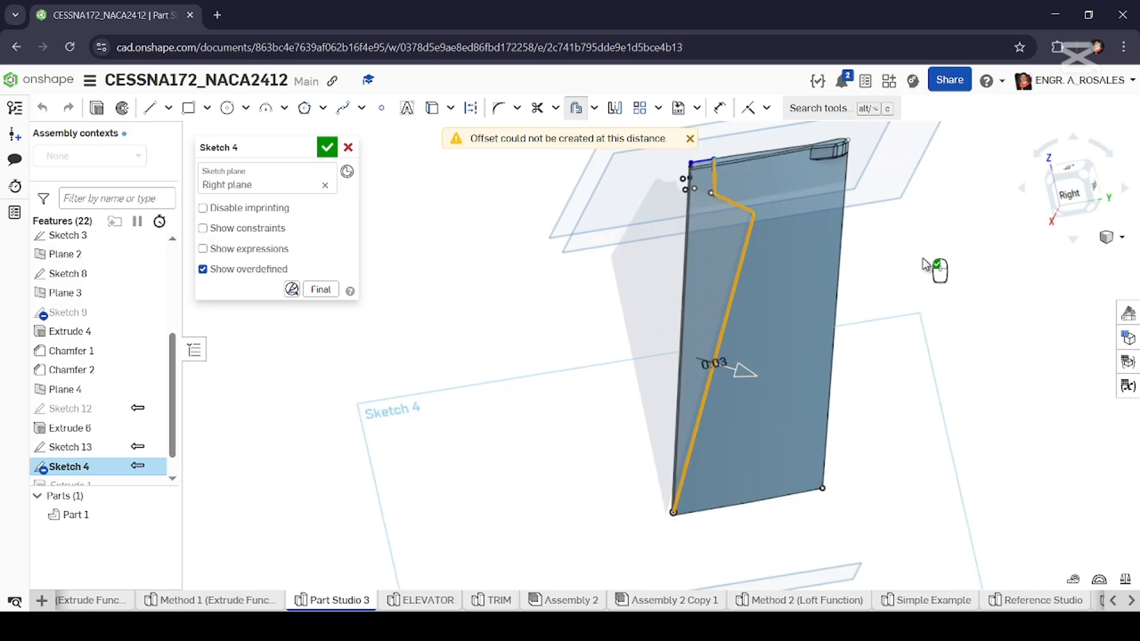
{"action": "left_click", "coordinate": [926, 258]}
Convert the original profile's segments and corner arc to construction geometry, leaving the offset copy as regular lines.
{"action": "scroll", "coordinate": [728, 178], "scroll_direction": "up", "scroll_amount": 8}
{"action": "left_click", "coordinate": [659, 154]}
{"action": "left_click", "coordinate": [680, 268]}
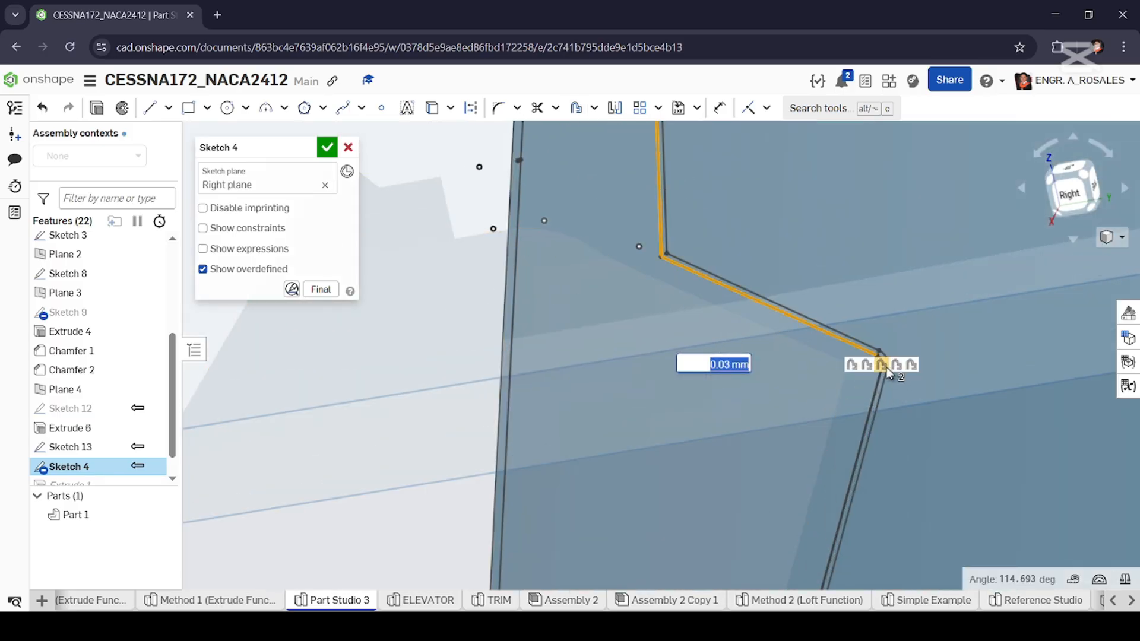
{"action": "scroll", "coordinate": [885, 364], "scroll_direction": "up", "scroll_amount": 5}
{"action": "left_click", "coordinate": [875, 351]}
{"action": "left_click", "coordinate": [886, 389]}
{"action": "scroll", "coordinate": [833, 237], "scroll_direction": "down", "scroll_amount": 10}
{"action": "scroll", "coordinate": [775, 475], "scroll_direction": "down", "scroll_amount": 5}
{"action": "scroll", "coordinate": [774, 424], "scroll_direction": "up", "scroll_amount": 5}
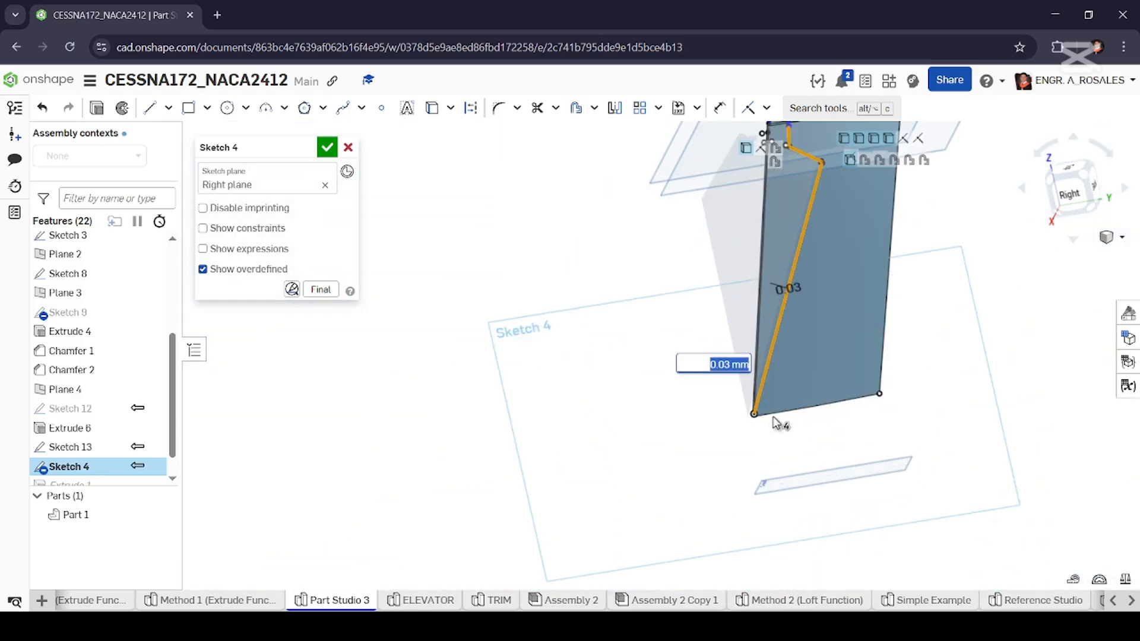
{"action": "left_click", "coordinate": [472, 108]}
Convert the original profile's upper extension line to construction geometry as well.
{"action": "scroll", "coordinate": [683, 409], "scroll_direction": "down", "scroll_amount": 5}
{"action": "scroll", "coordinate": [697, 223], "scroll_direction": "up", "scroll_amount": 4}
{"action": "scroll", "coordinate": [692, 246], "scroll_direction": "up", "scroll_amount": 8}
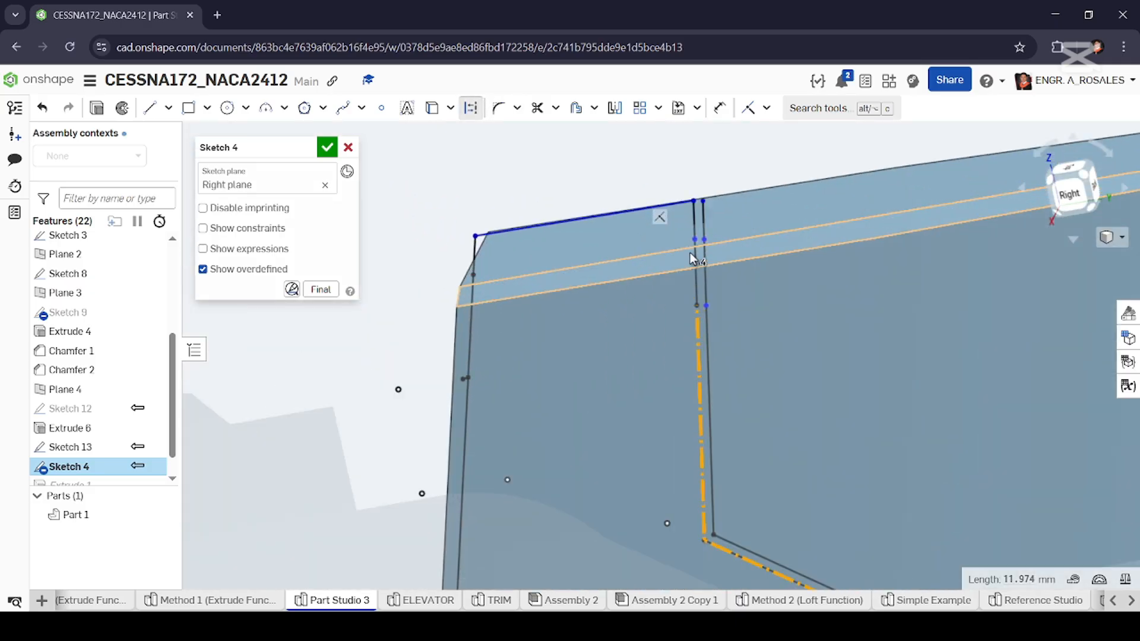
{"action": "left_click", "coordinate": [467, 111]}
{"action": "scroll", "coordinate": [654, 311], "scroll_direction": "down", "scroll_amount": 4}
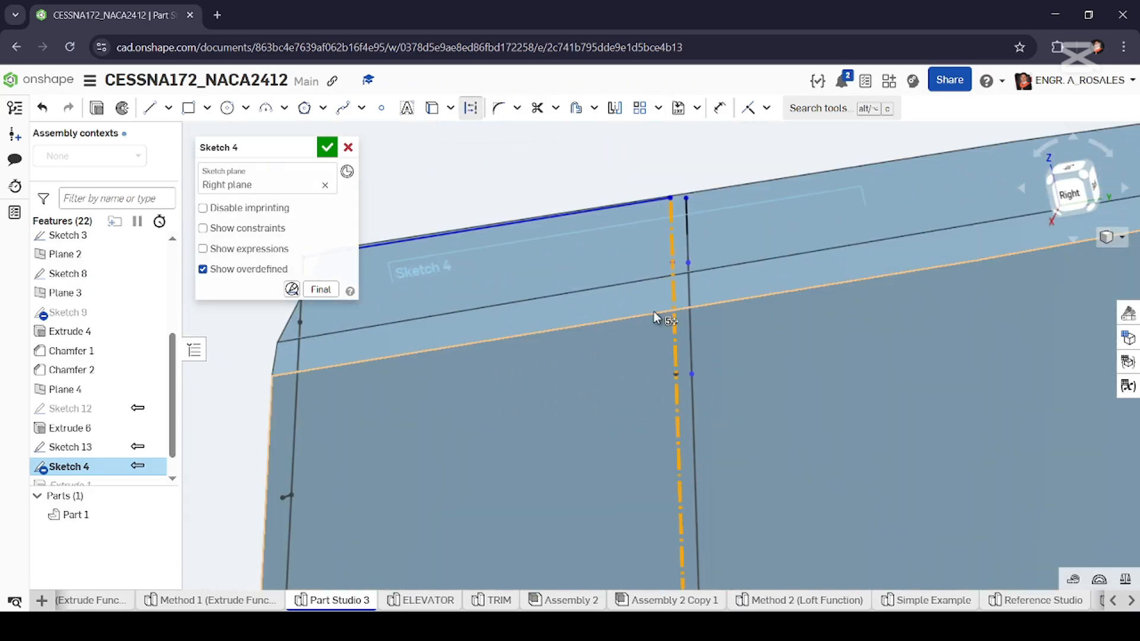
Draw a line from the end of the upper horizontal line, collinear with it, to just past the offset line.
{"action": "scroll", "coordinate": [683, 244], "scroll_direction": "up", "scroll_amount": 5}
{"action": "left_click", "coordinate": [153, 109]}
{"action": "left_click", "coordinate": [584, 277]}
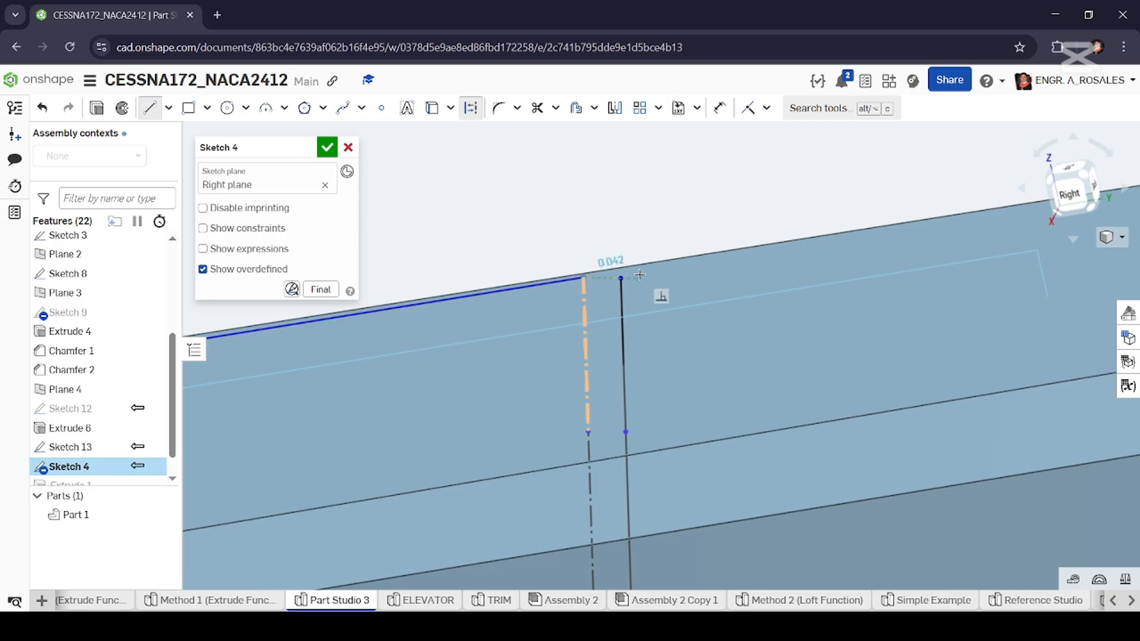
{"action": "scroll", "coordinate": [615, 275], "scroll_direction": "up", "scroll_amount": 4}
{"action": "scroll", "coordinate": [638, 279], "scroll_direction": "up", "scroll_amount": 3}
{"action": "scroll", "coordinate": [633, 274], "scroll_direction": "up", "scroll_amount": 1}
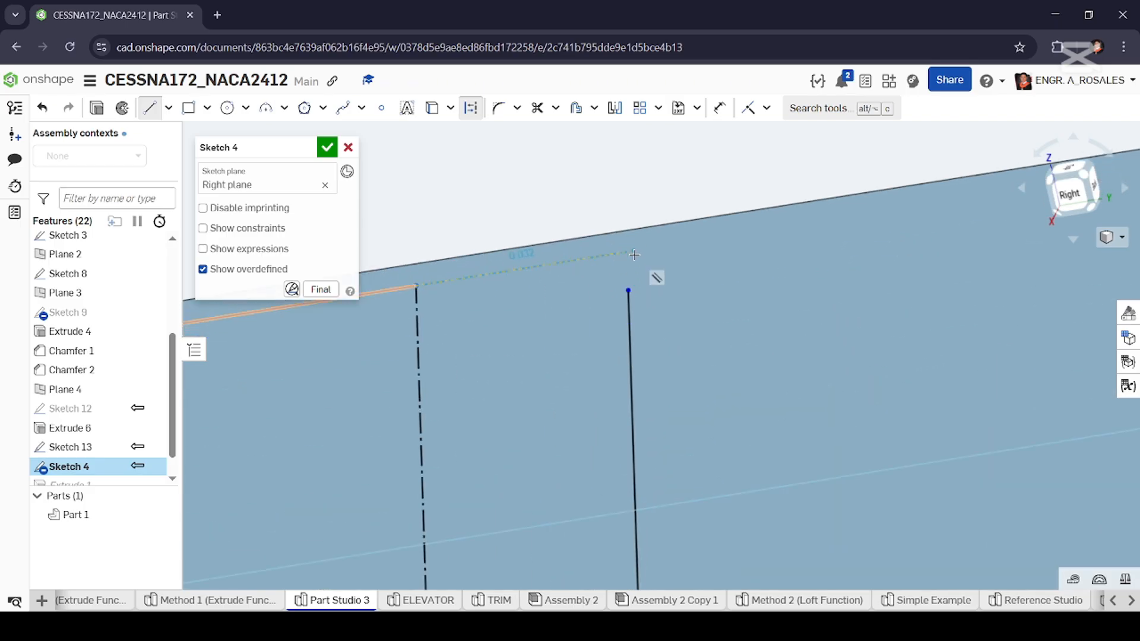
{"action": "scroll", "coordinate": [632, 250], "scroll_direction": "up", "scroll_amount": 3}
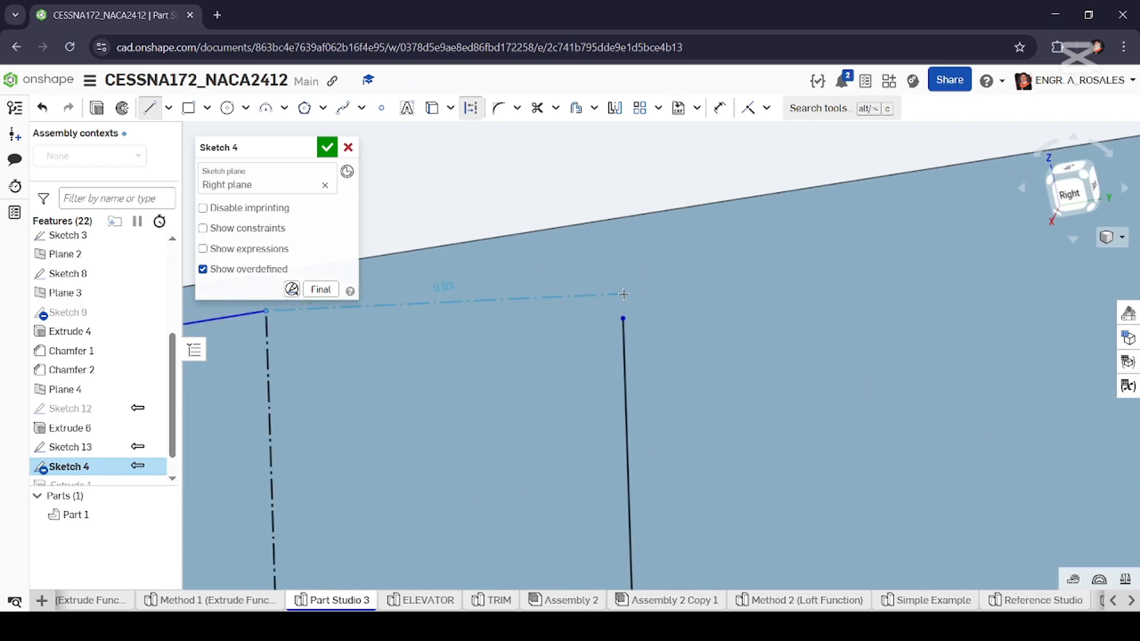
{"action": "left_click", "coordinate": [654, 249]}
{"action": "key", "text": "Escape"}
Make the offset line's upper endpoint coincident with the new line and trim the new line's overhang.
{"action": "left_click", "coordinate": [623, 318]}
{"action": "left_click", "coordinate": [600, 256]}
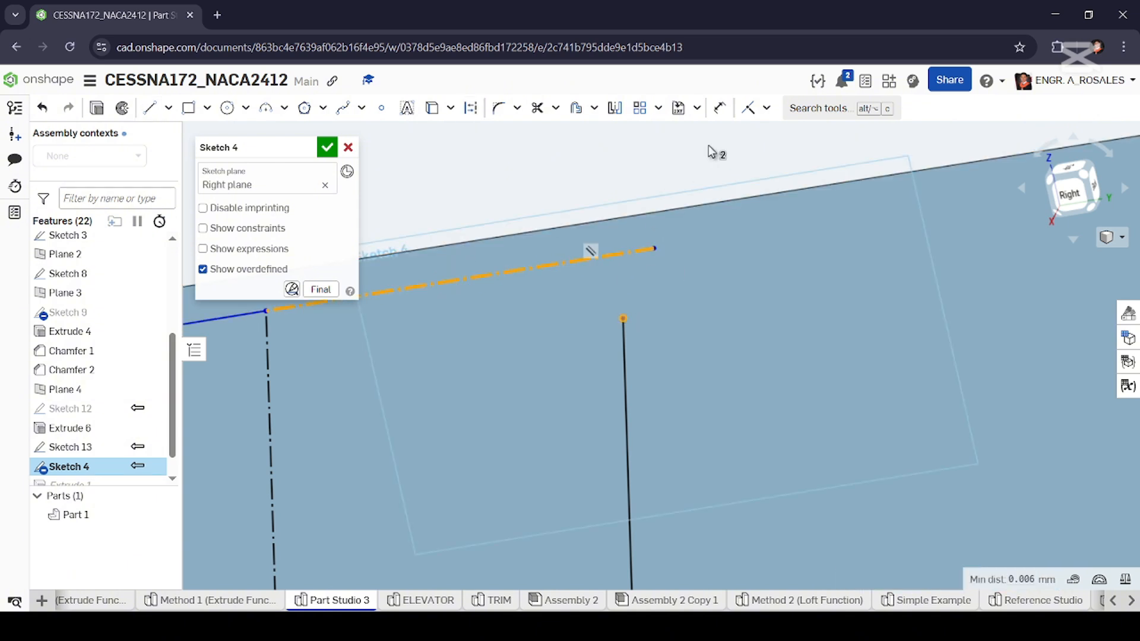
{"action": "left_click", "coordinate": [745, 112]}
{"action": "scroll", "coordinate": [683, 233], "scroll_direction": "down", "scroll_amount": 3}
{"action": "key", "text": "m"}
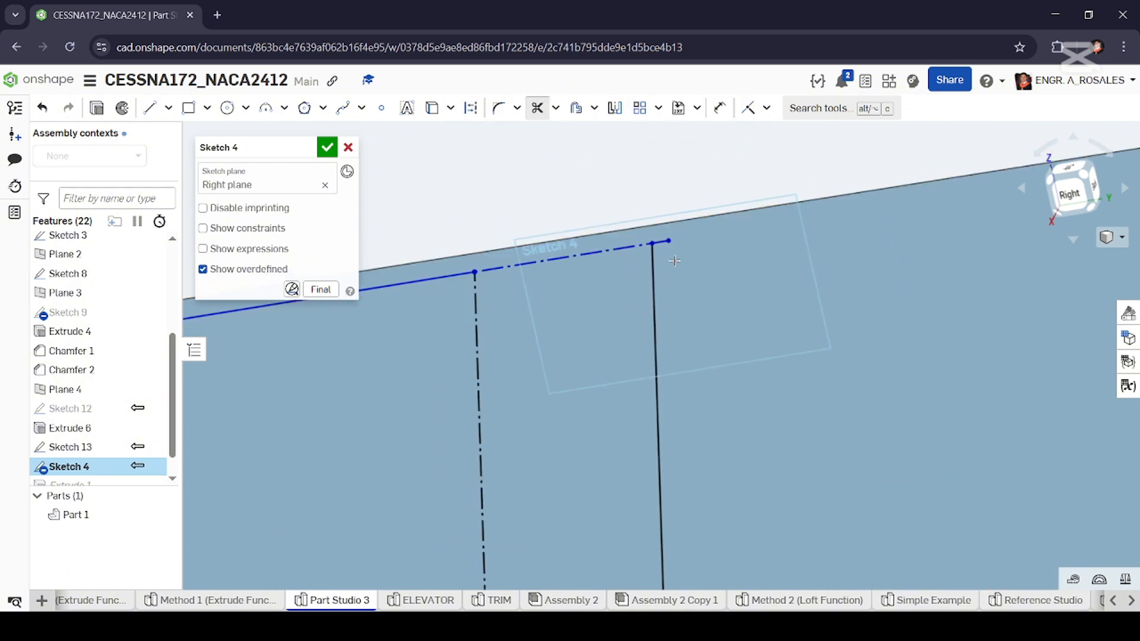
{"action": "left_click", "coordinate": [666, 258]}
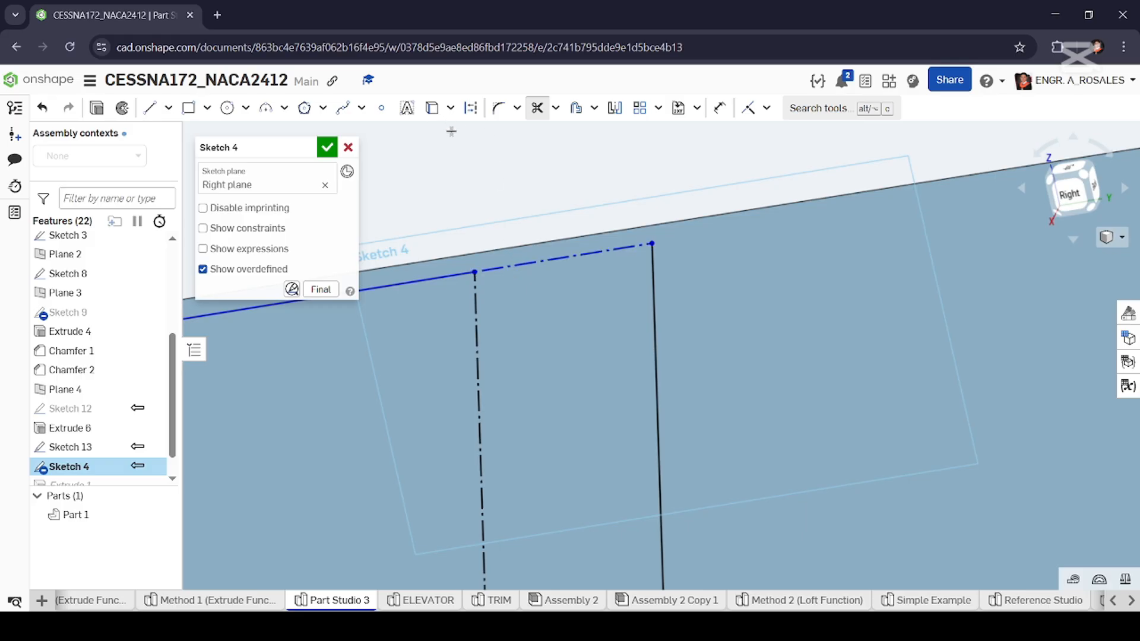
Change the short connecting line at the top of the profile from construction to regular geometry.
{"action": "key", "text": "Escape"}
{"action": "left_click", "coordinate": [553, 260]}
{"action": "left_click", "coordinate": [471, 108]}
Trim the lower end of the offset line where it extends past the part's bottom edge.
{"action": "scroll", "coordinate": [515, 249], "scroll_direction": "down", "scroll_amount": 10}
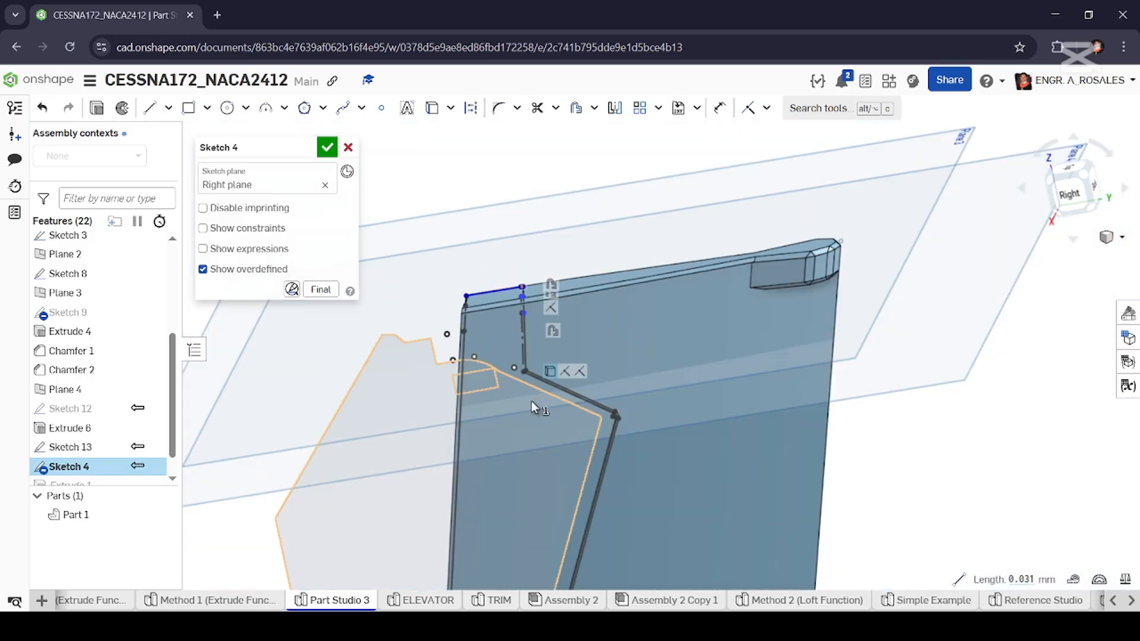
{"action": "scroll", "coordinate": [532, 401], "scroll_direction": "up", "scroll_amount": 5}
{"action": "scroll", "coordinate": [617, 444], "scroll_direction": "down", "scroll_amount": 5}
{"action": "scroll", "coordinate": [575, 557], "scroll_direction": "up", "scroll_amount": 5}
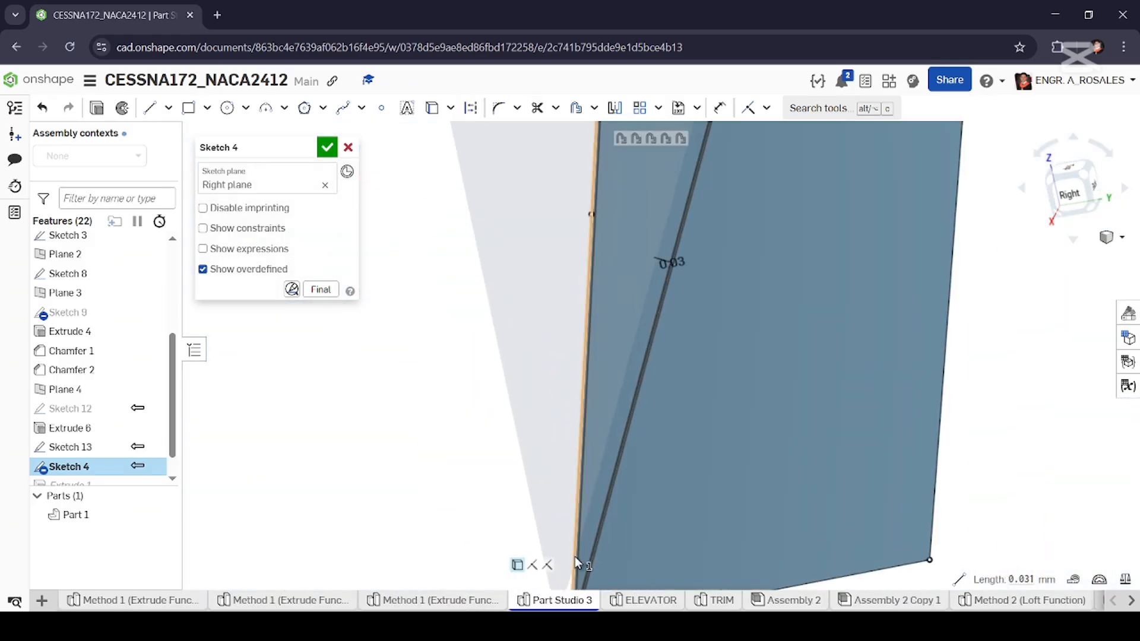
{"action": "scroll", "coordinate": [575, 557], "scroll_direction": "down", "scroll_amount": 3}
{"action": "scroll", "coordinate": [594, 455], "scroll_direction": "up", "scroll_amount": 10}
{"action": "left_click", "coordinate": [1060, 200]}
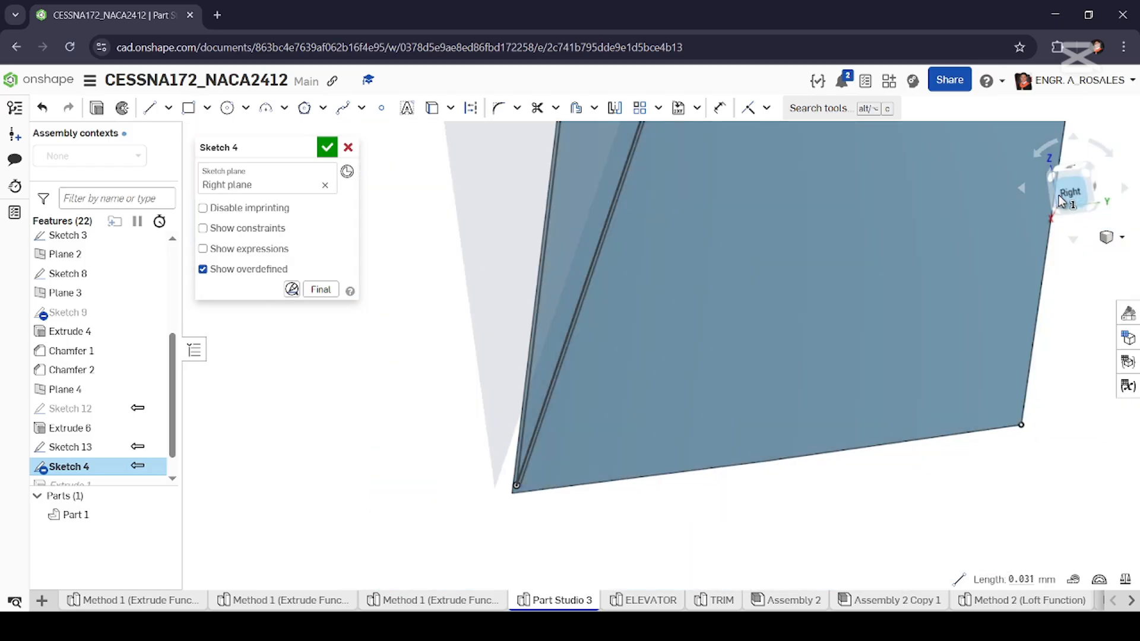
{"action": "scroll", "coordinate": [526, 460], "scroll_direction": "up", "scroll_amount": 6}
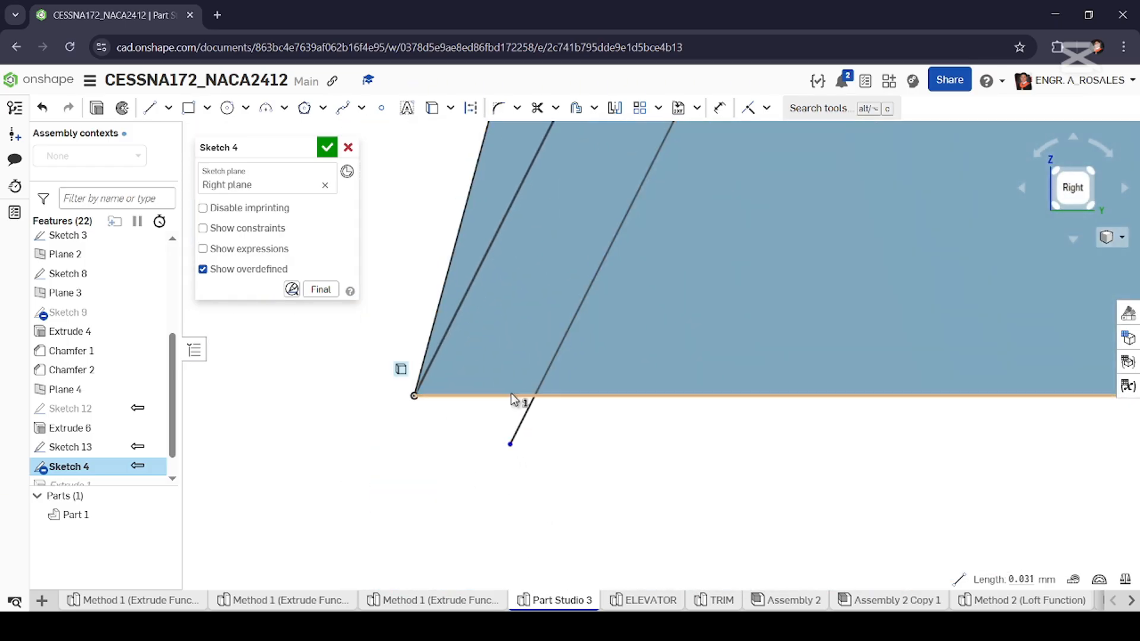
{"action": "left_click", "coordinate": [537, 108]}
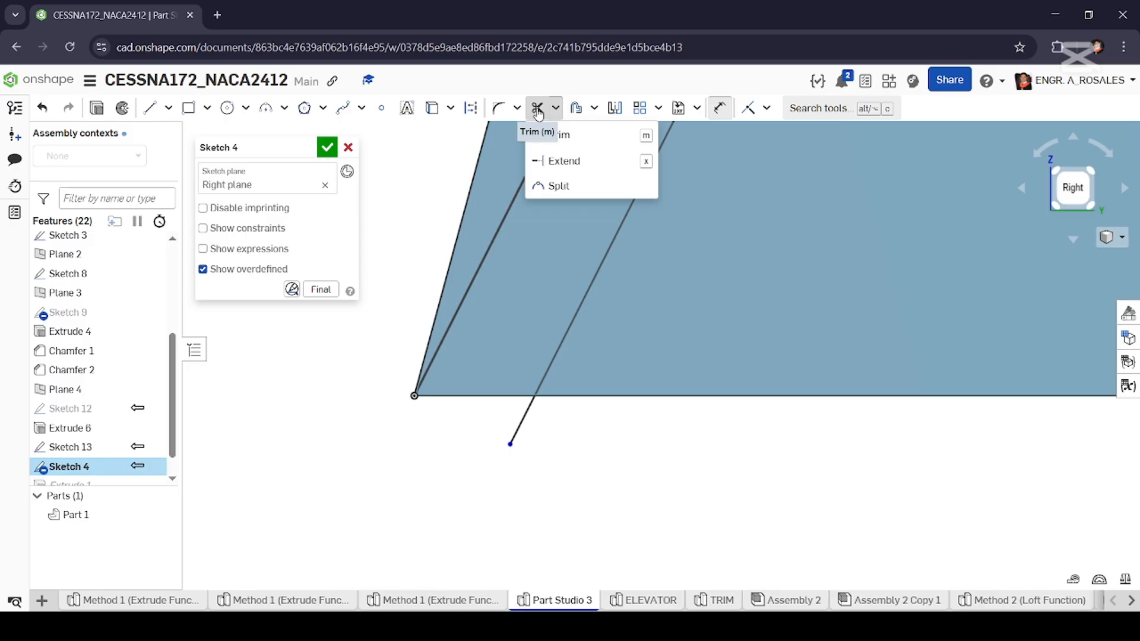
{"action": "left_click", "coordinate": [522, 417]}
{"action": "key", "text": "ctrl+z"}
Project the part's bottom edge into Sketch 4, trim it at the offset line and accept the sketch.
{"action": "right_click", "coordinate": [489, 397]}
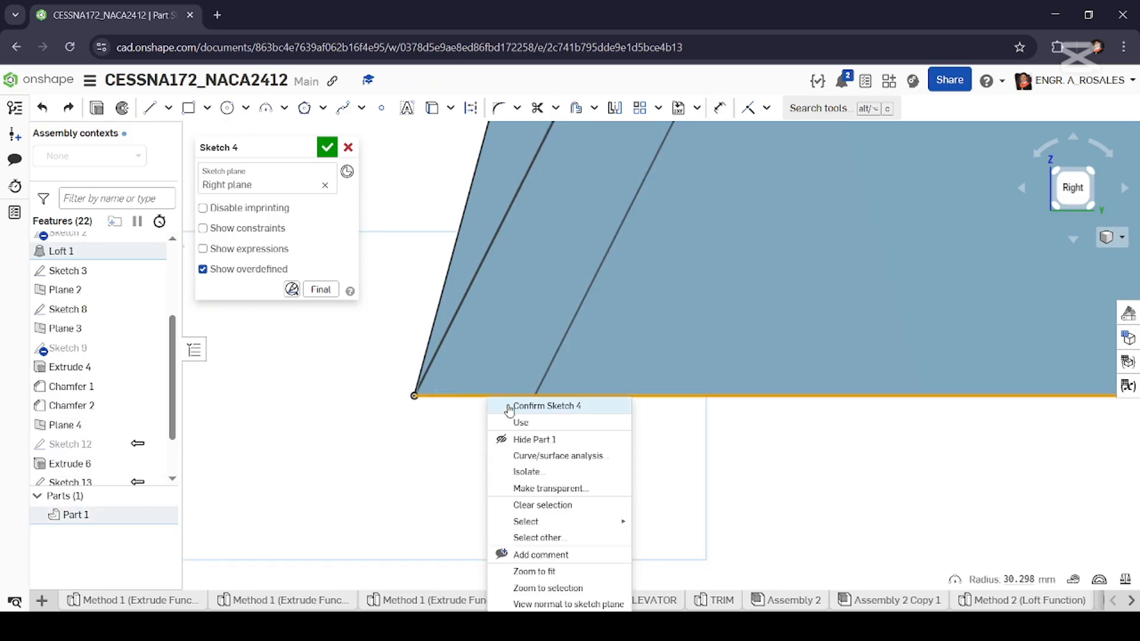
{"action": "left_click", "coordinate": [515, 422]}
{"action": "left_click", "coordinate": [537, 108]}
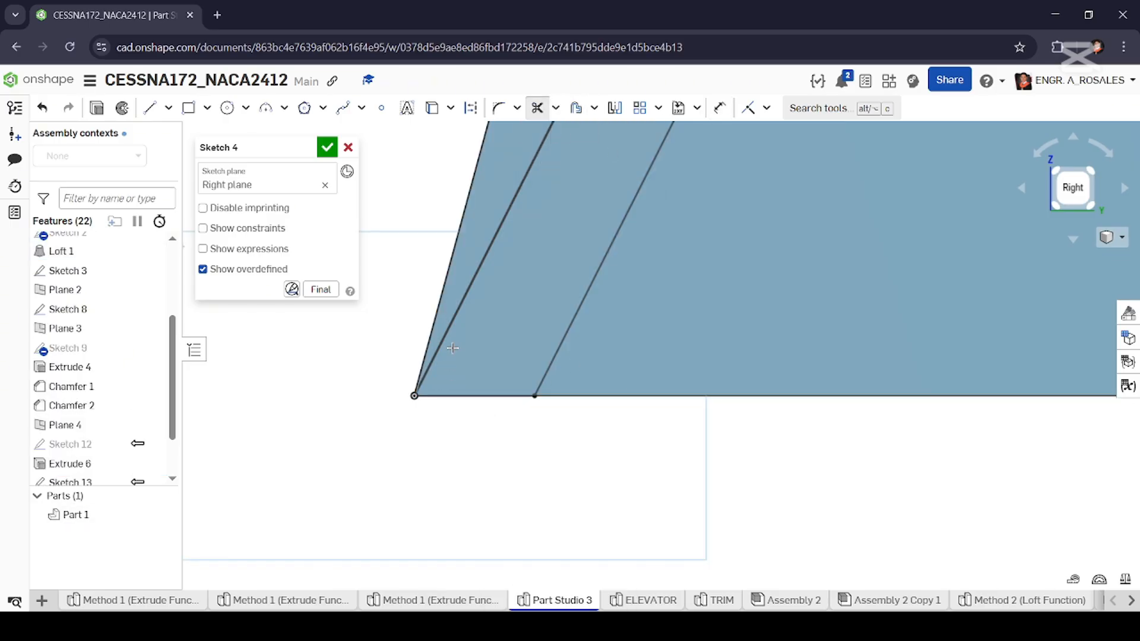
{"action": "scroll", "coordinate": [481, 478], "scroll_direction": "down", "scroll_amount": 5}
{"action": "left_click", "coordinate": [327, 148]}
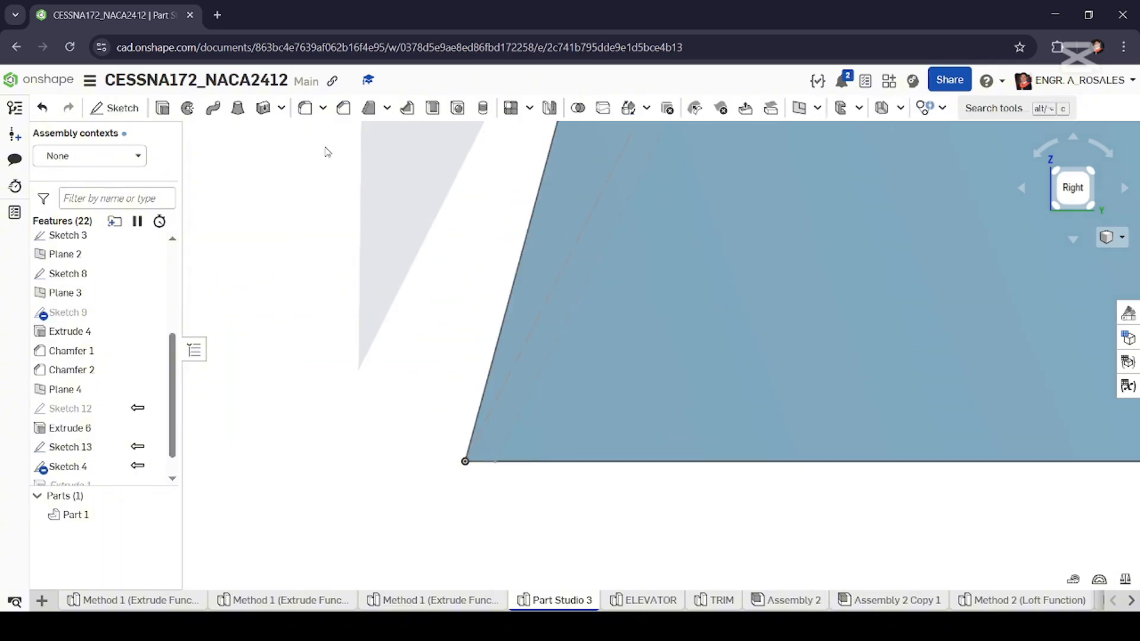
Examine the clearance between the cut and the neighbouring part, reopening Sketch 4 to compare its profile lines.
{"action": "scroll", "coordinate": [558, 492], "scroll_direction": "down", "scroll_amount": 10}
{"action": "scroll", "coordinate": [656, 369], "scroll_direction": "up", "scroll_amount": 10}
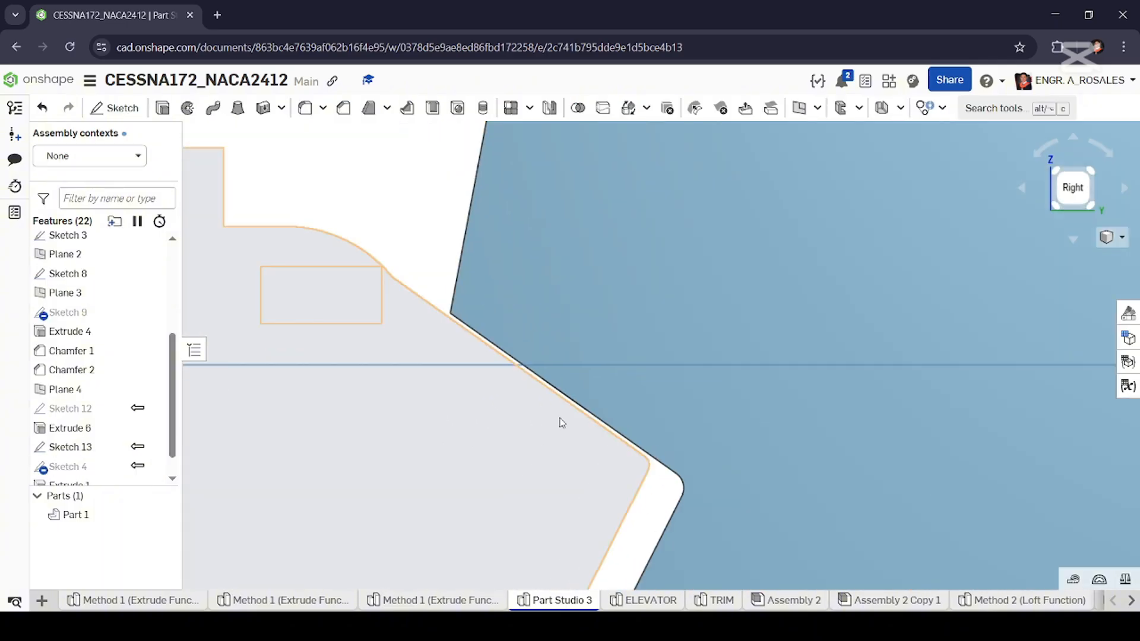
{"action": "scroll", "coordinate": [606, 384], "scroll_direction": "down", "scroll_amount": 6}
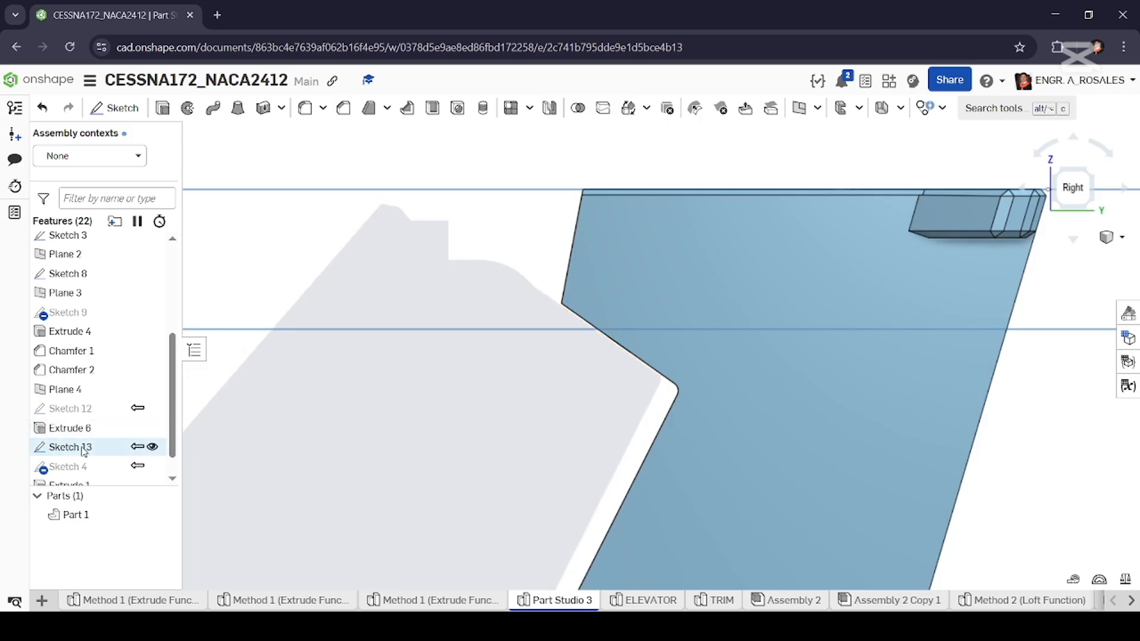
{"action": "double_click", "coordinate": [69, 466]}
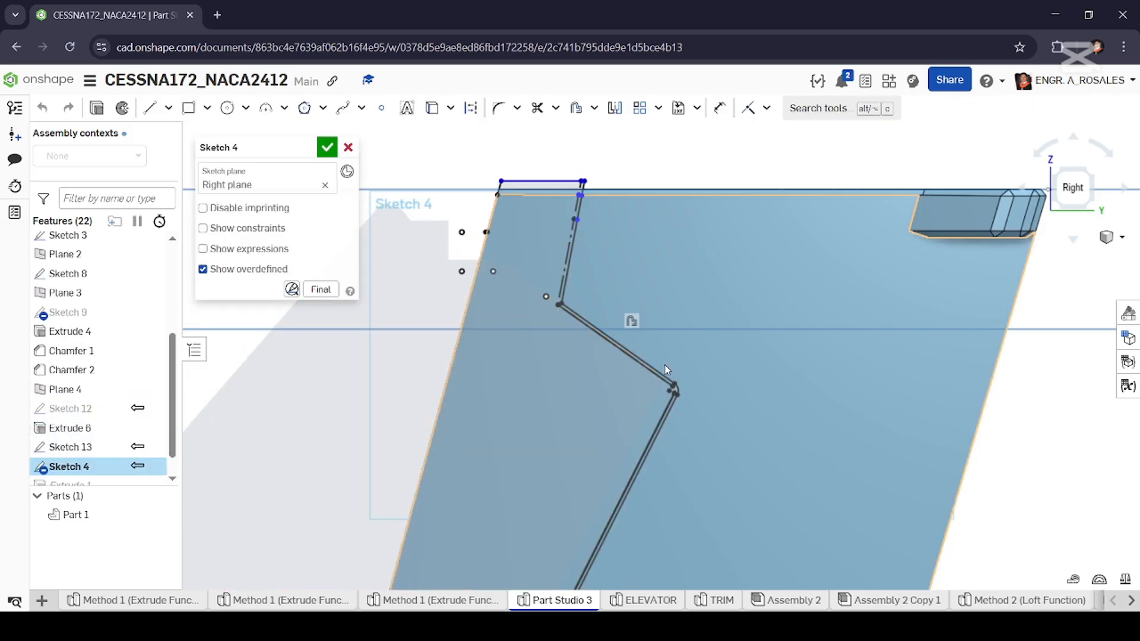
{"action": "scroll", "coordinate": [665, 370], "scroll_direction": "up", "scroll_amount": 3}
{"action": "scroll", "coordinate": [493, 274], "scroll_direction": "down", "scroll_amount": 2}
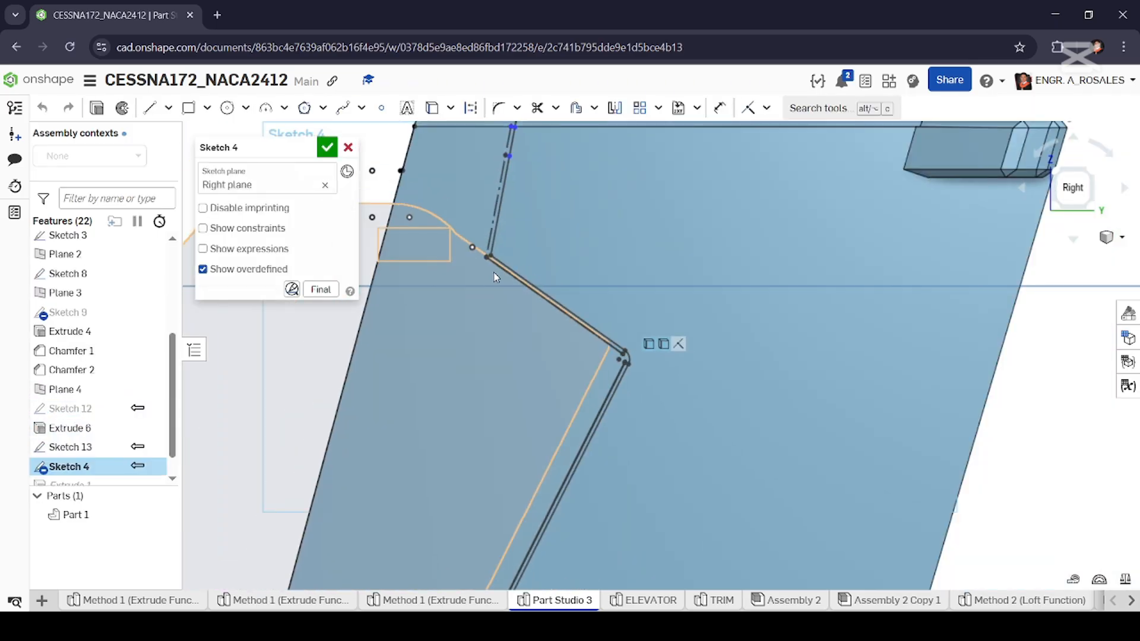
{"action": "scroll", "coordinate": [497, 277], "scroll_direction": "down", "scroll_amount": 4}
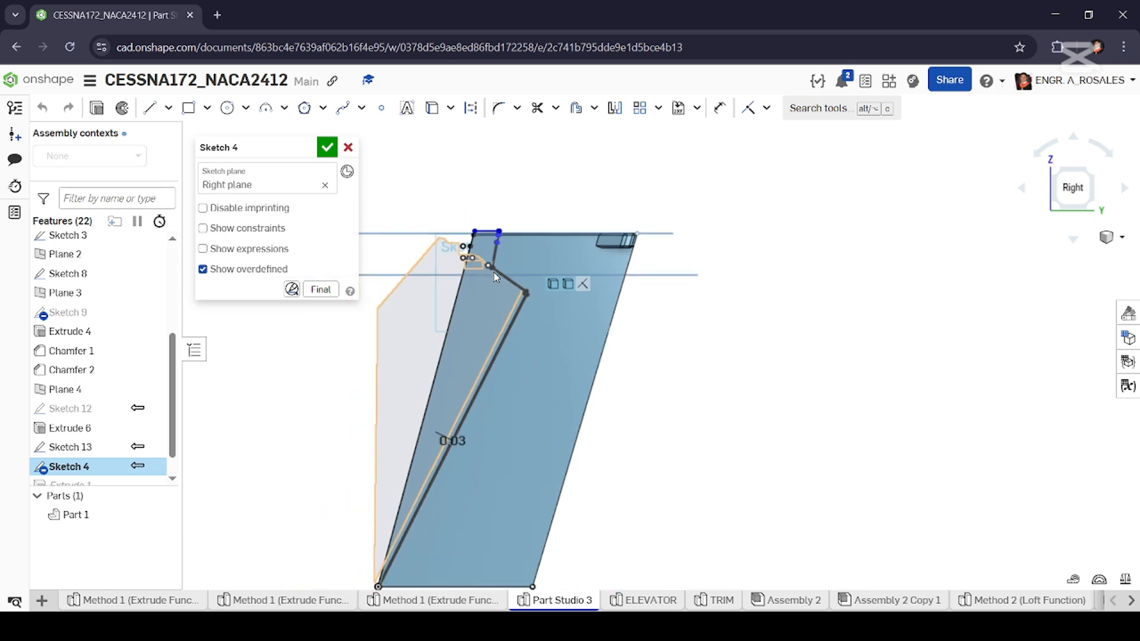
{"action": "scroll", "coordinate": [496, 277], "scroll_direction": "up", "scroll_amount": 5}
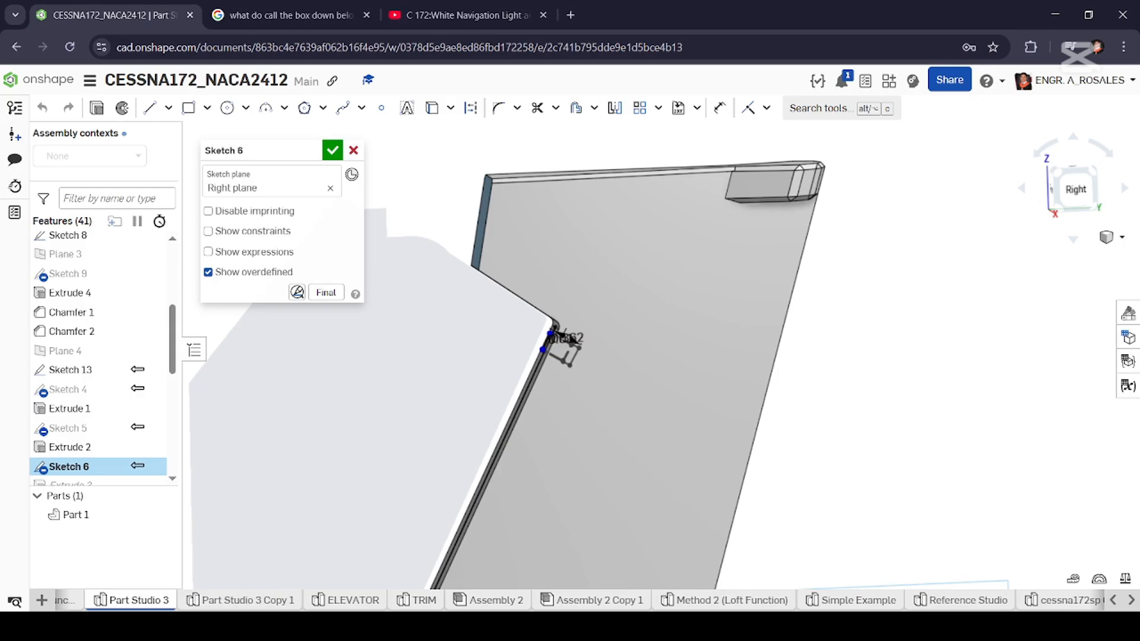
Try to dimension a corner of the small rectangle in Sketch 6 to the part's top edge.
{"action": "scroll", "coordinate": [537, 339], "scroll_direction": "up", "scroll_amount": 4}
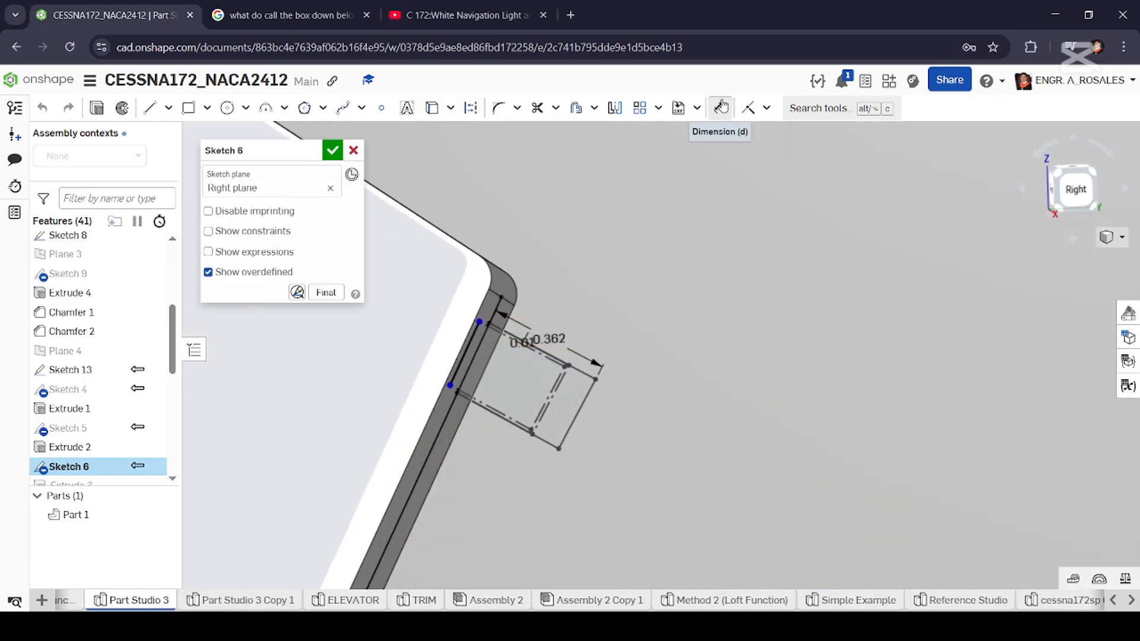
{"action": "scroll", "coordinate": [583, 400], "scroll_direction": "down", "scroll_amount": 6}
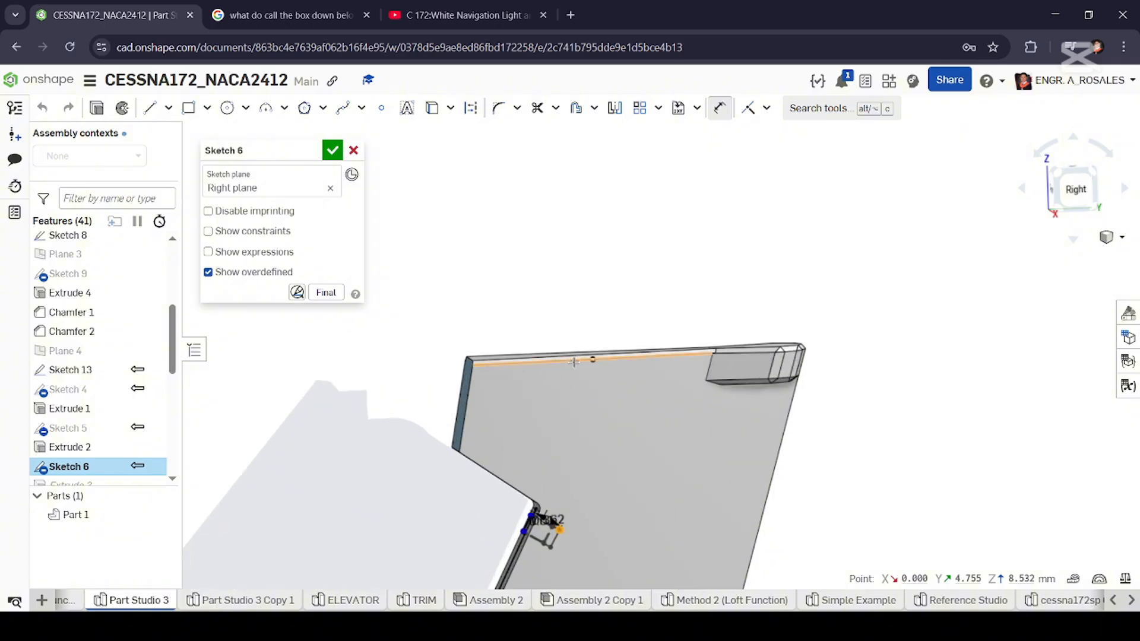
{"action": "left_click", "coordinate": [574, 362]}
{"action": "scroll", "coordinate": [573, 402], "scroll_direction": "up", "scroll_amount": 2}
{"action": "scroll", "coordinate": [573, 472], "scroll_direction": "up", "scroll_amount": 5}
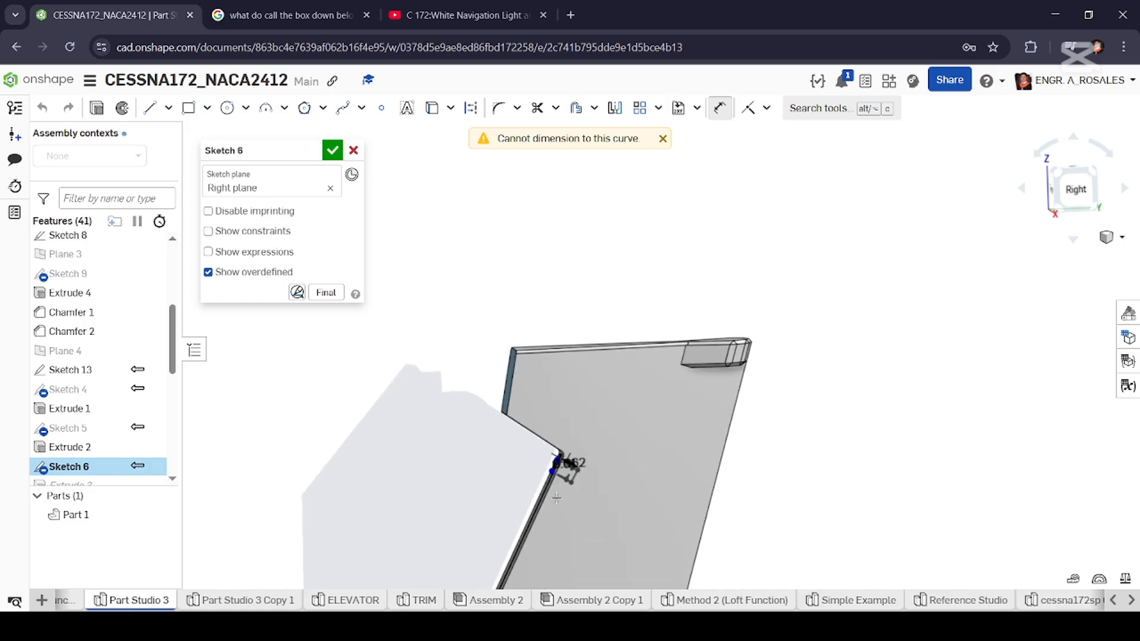
{"action": "right_click_drag", "start_coordinate": [540, 452], "coordinate": [513, 437]}
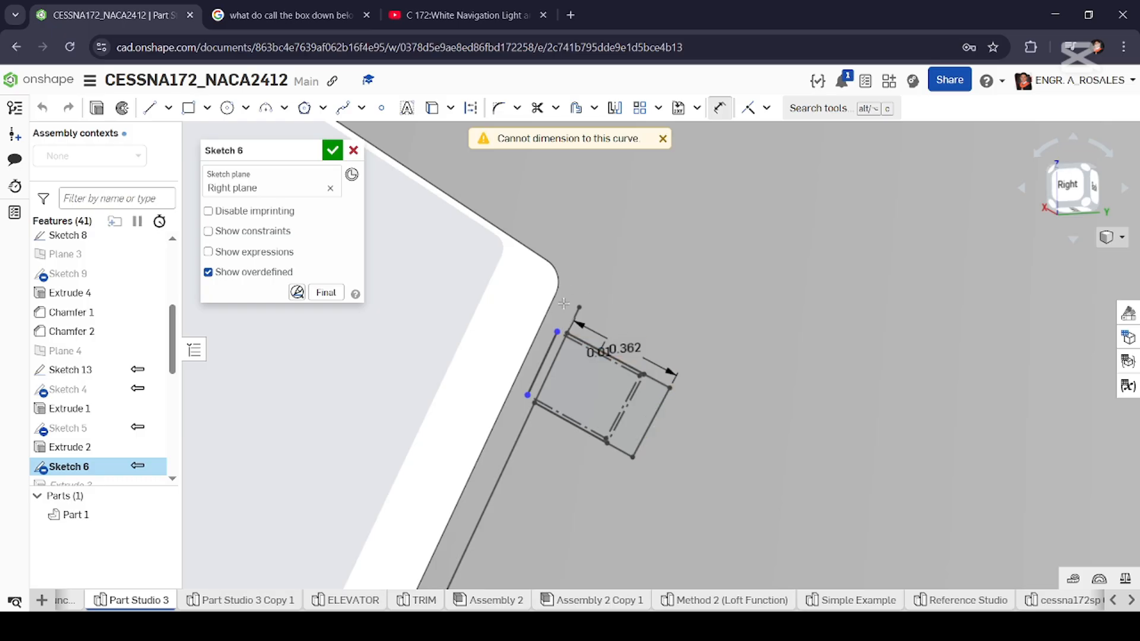
{"action": "key", "text": "Escape"}
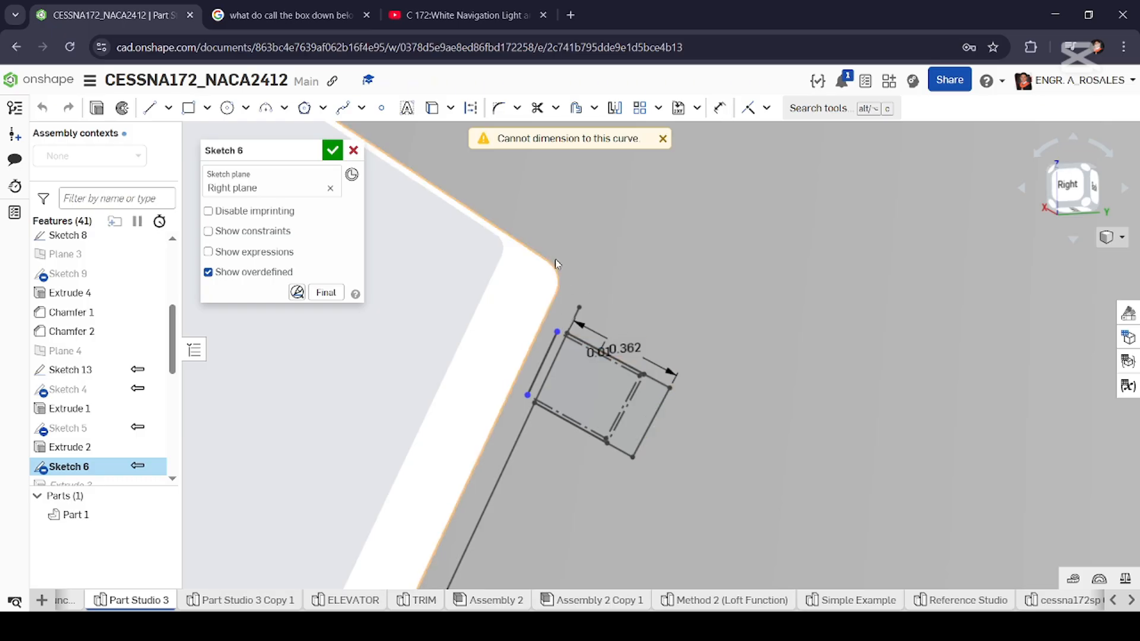
Project the part's sloped upper edge into Sketch 6 as a construction line.
{"action": "right_click", "coordinate": [540, 256]}
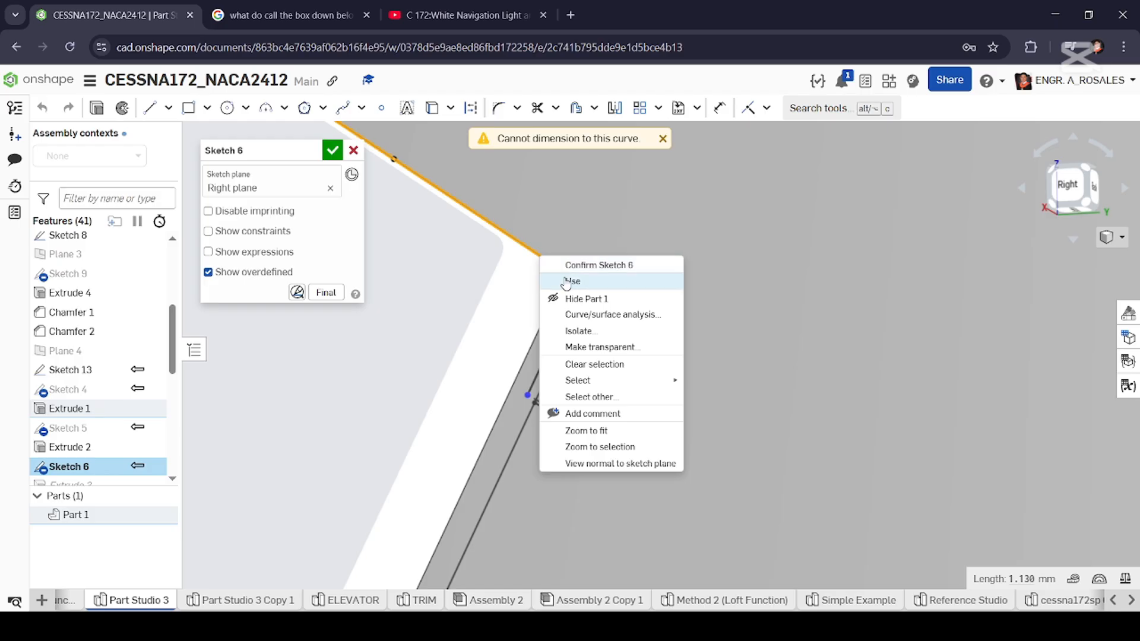
{"action": "left_click", "coordinate": [562, 278]}
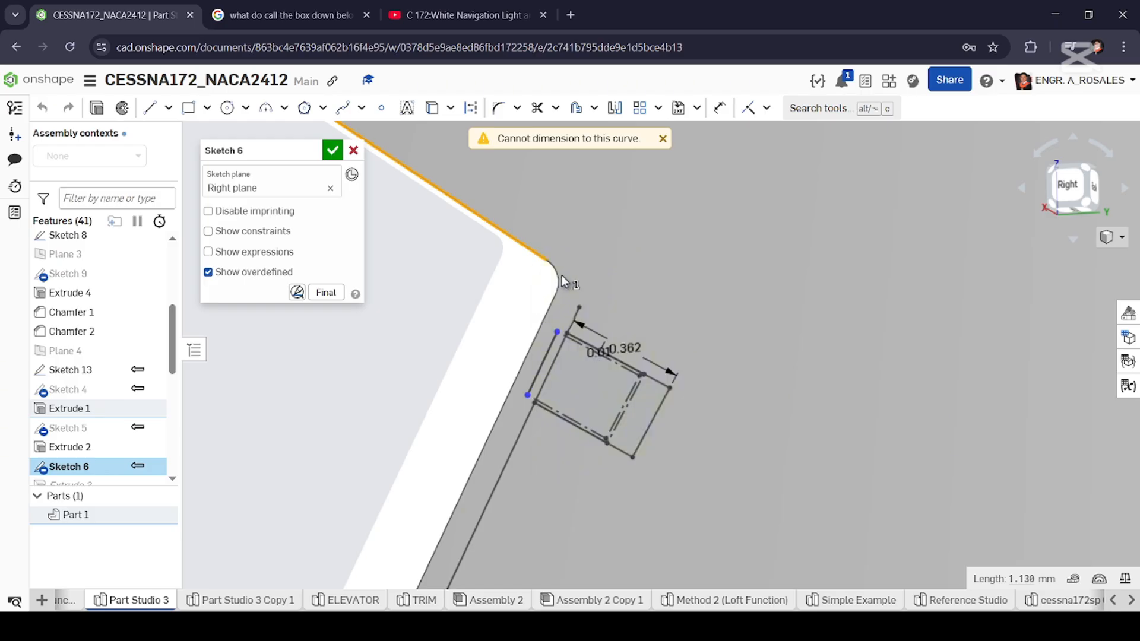
{"action": "left_click", "coordinate": [523, 248]}
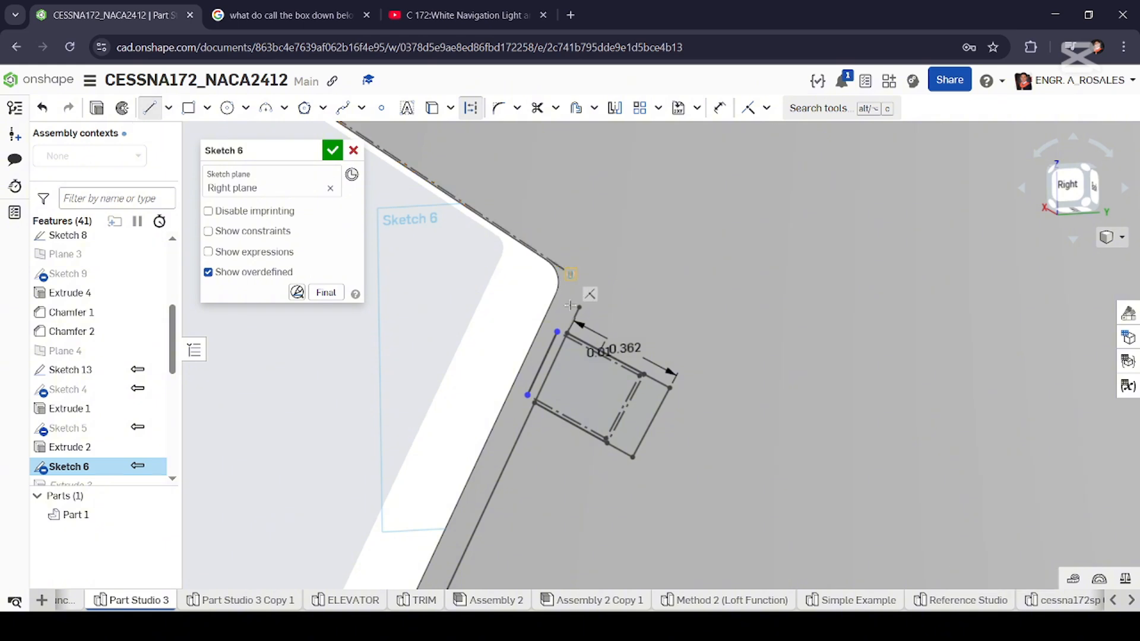
Draw a construction line about 2.86 mm long from the projected edge's lower end past the part's opposite edge and constrain it horizontal.
{"action": "scroll", "coordinate": [570, 321], "scroll_direction": "down", "scroll_amount": 3}
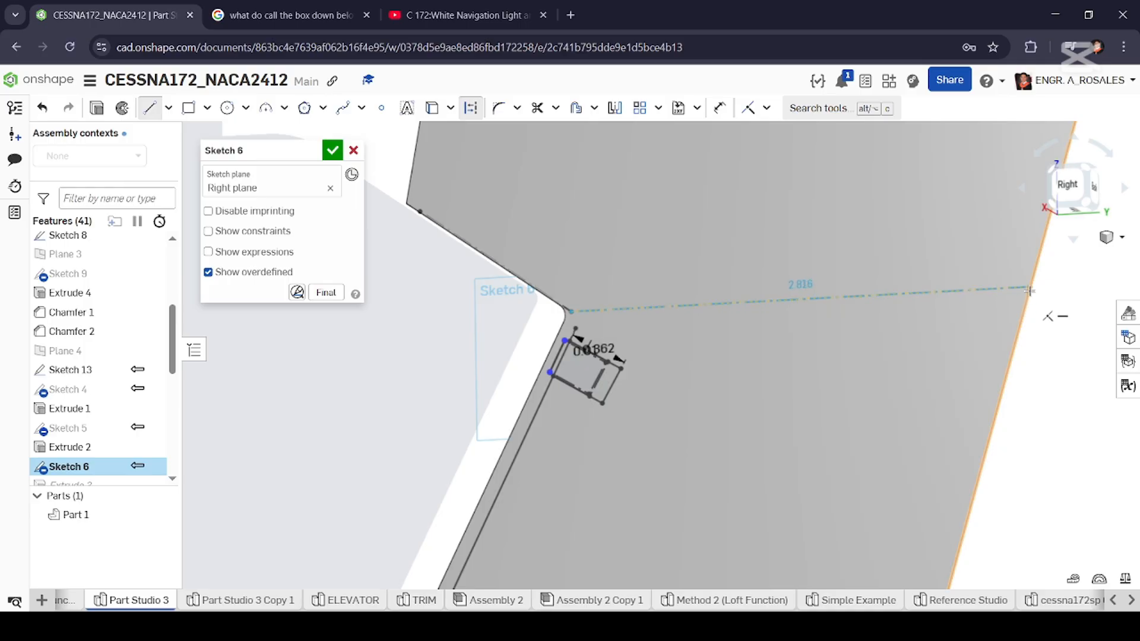
{"action": "scroll", "coordinate": [1025, 323], "scroll_direction": "up", "scroll_amount": 5}
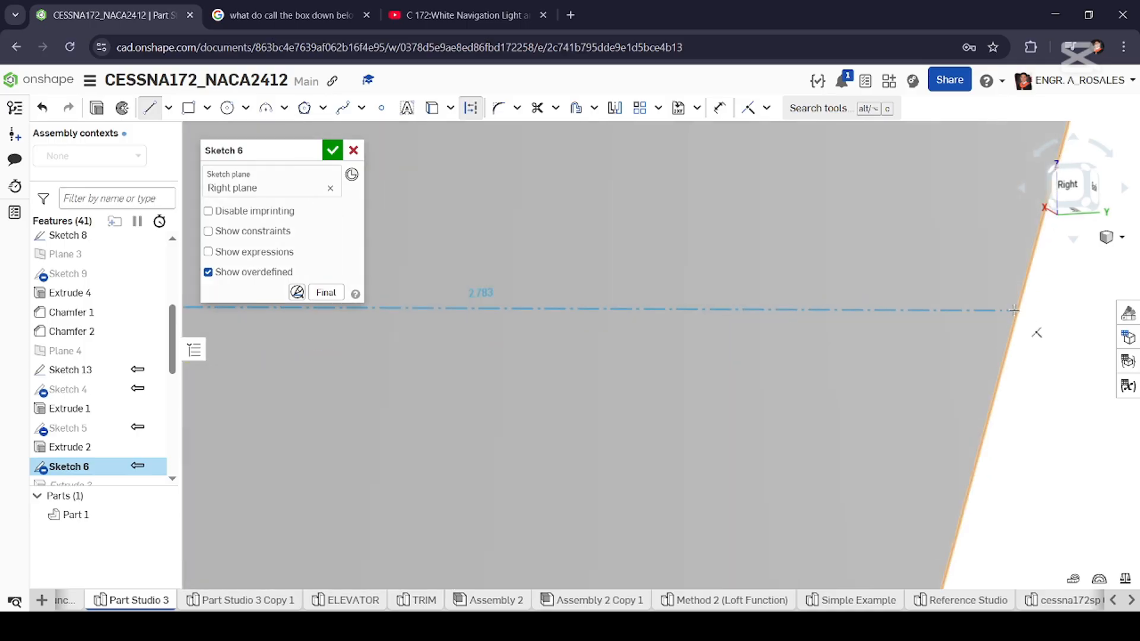
{"action": "left_click", "coordinate": [1047, 344]}
{"action": "key", "text": "Escape"}
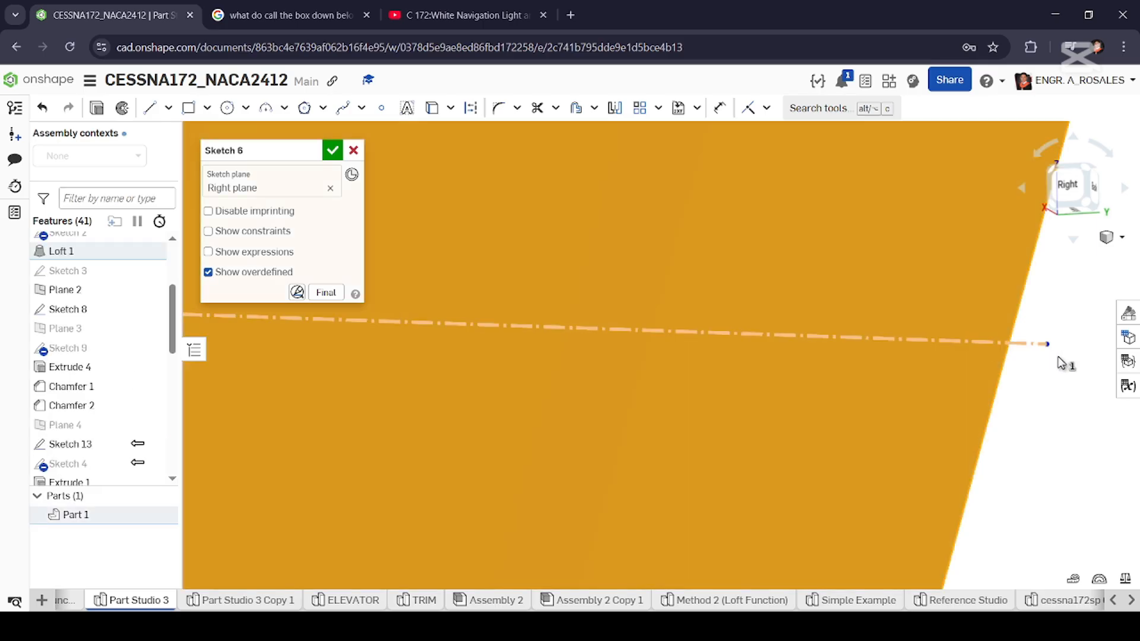
{"action": "left_click", "coordinate": [1033, 344]}
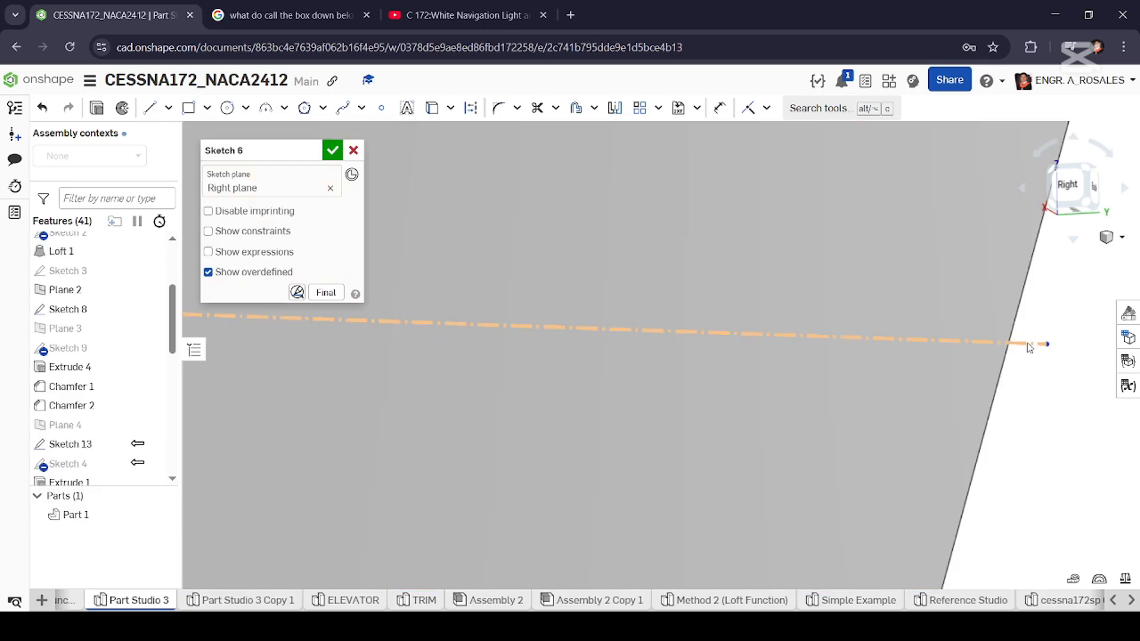
{"action": "left_click", "coordinate": [766, 111]}
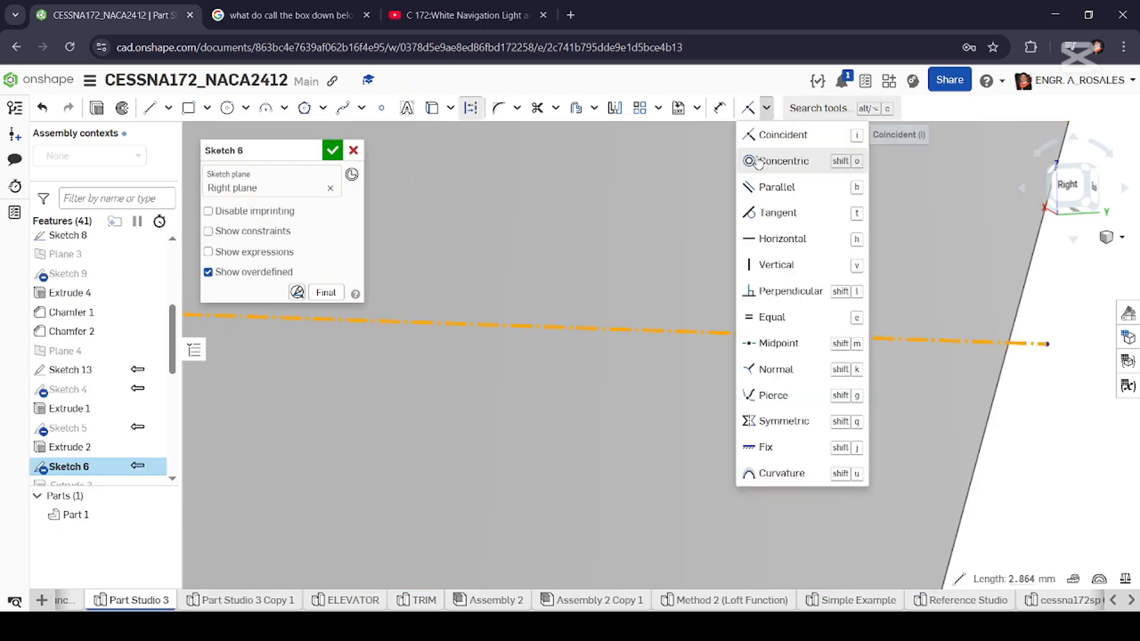
{"action": "left_click", "coordinate": [752, 239]}
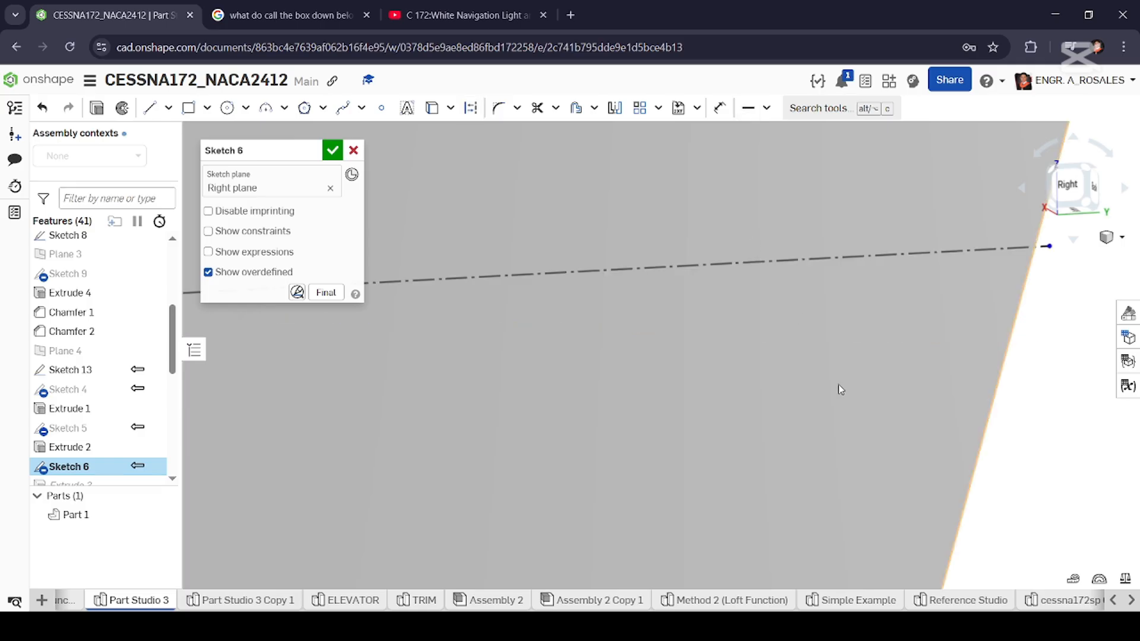
{"action": "right_click_drag", "start_coordinate": [838, 383], "coordinate": [708, 408]}
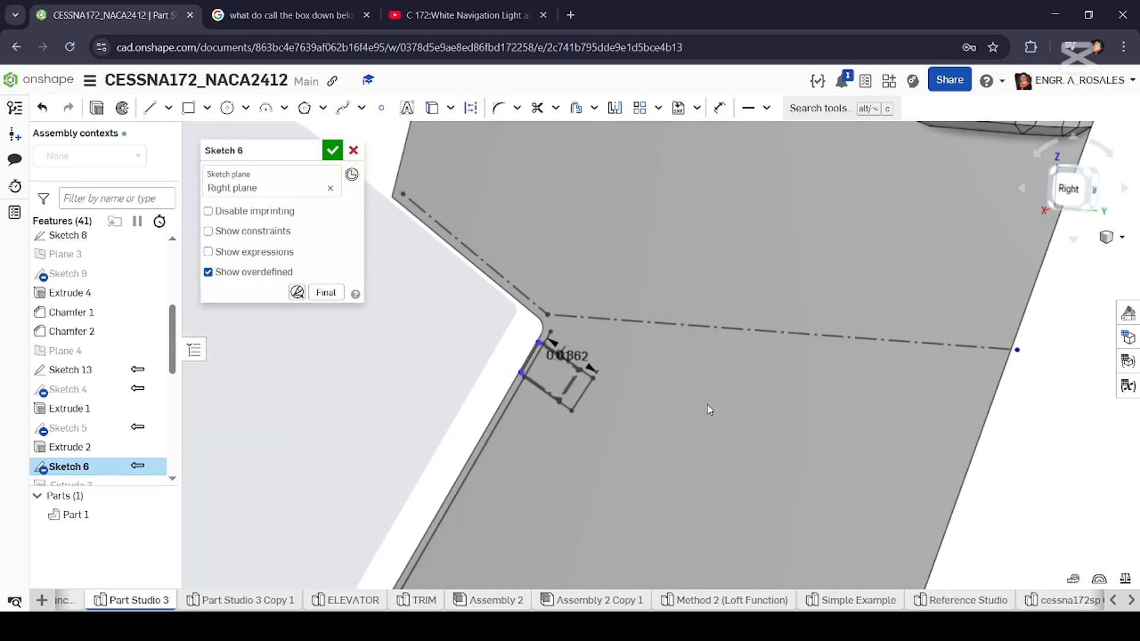
{"action": "left_click", "coordinate": [1066, 188]}
{"action": "scroll", "coordinate": [717, 202], "scroll_direction": "up", "scroll_amount": 5}
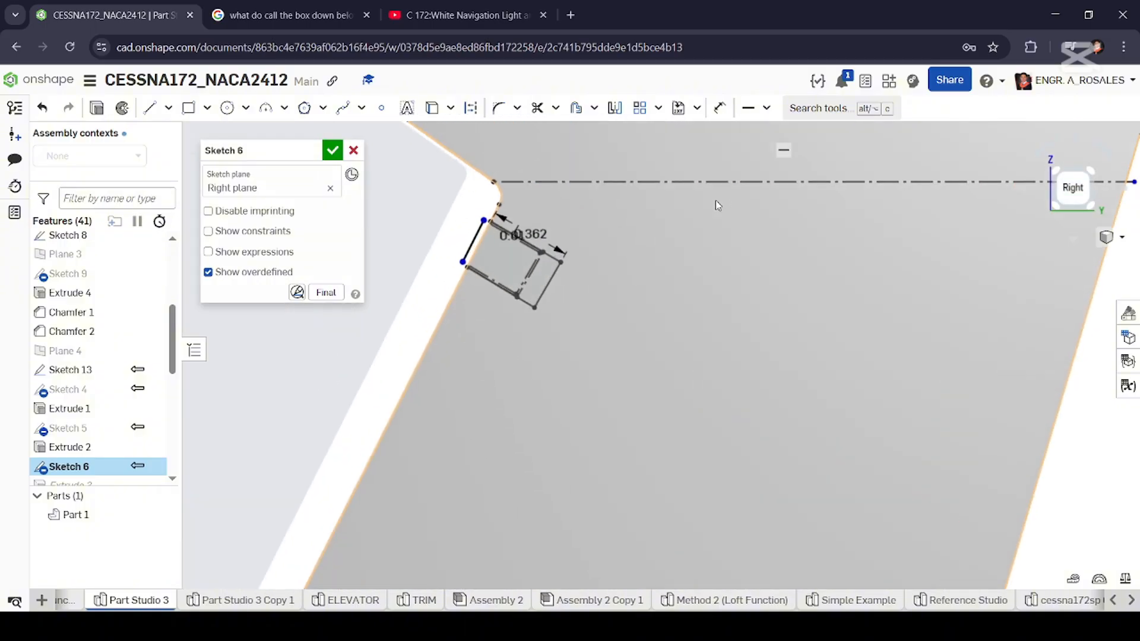
Dimension the vertical distance from the upper small rectangle's upper far corner to the horizontal construction line.
{"action": "scroll", "coordinate": [505, 176], "scroll_direction": "up", "scroll_amount": 3}
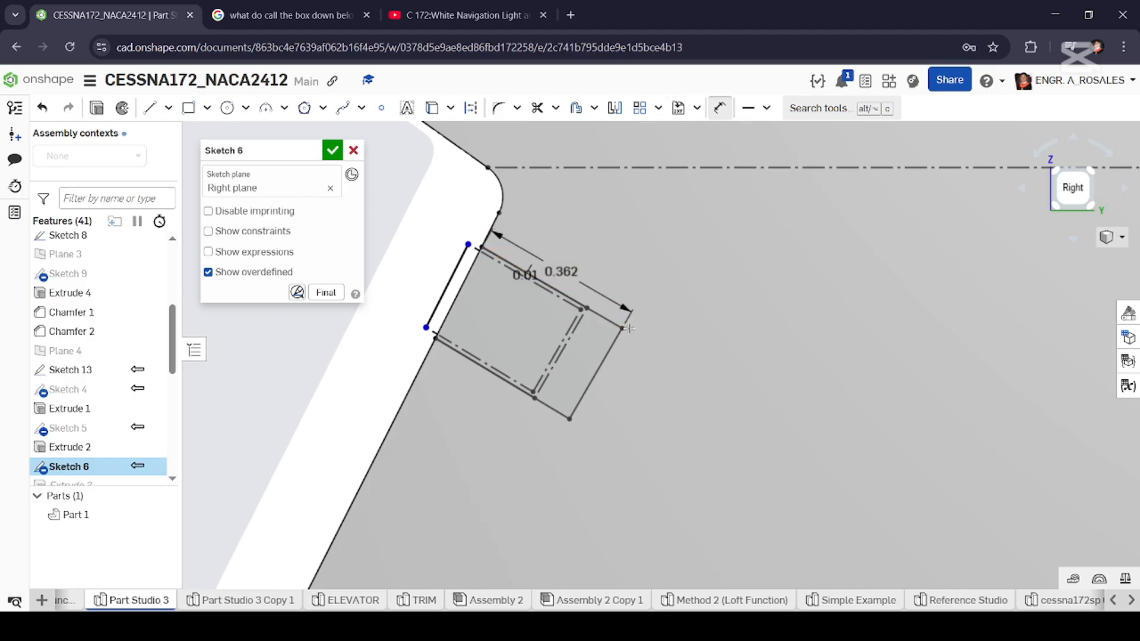
{"action": "scroll", "coordinate": [582, 329], "scroll_direction": "down", "scroll_amount": 4}
{"action": "scroll", "coordinate": [699, 291], "scroll_direction": "up", "scroll_amount": 3}
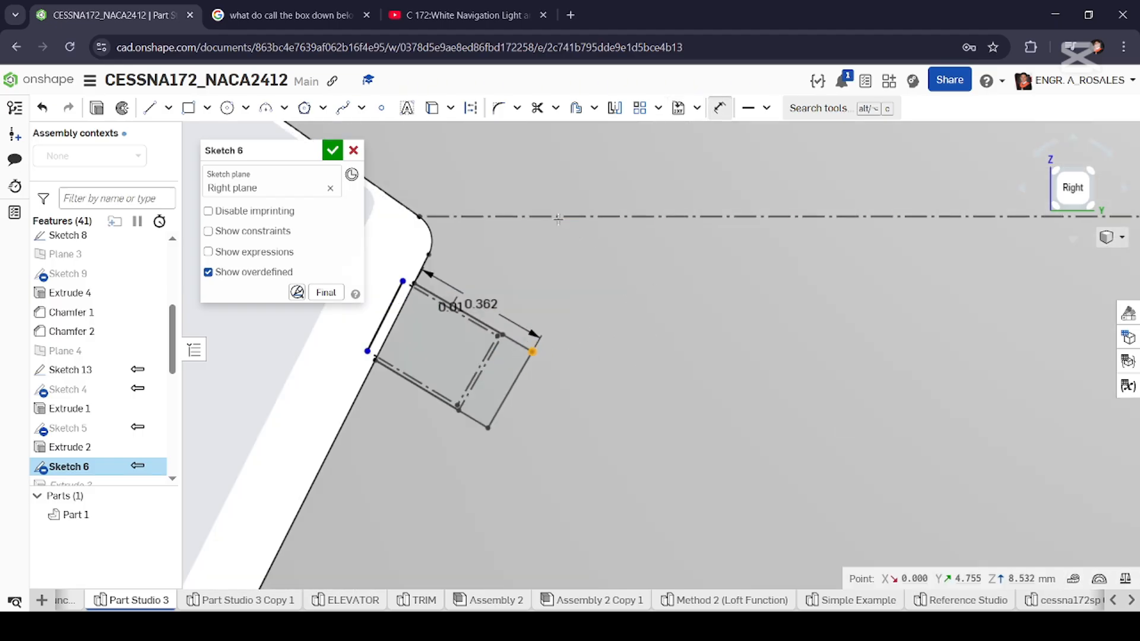
{"action": "left_click", "coordinate": [559, 218]}
{"action": "scroll", "coordinate": [562, 282], "scroll_direction": "up", "scroll_amount": 1}
{"action": "scroll", "coordinate": [559, 284], "scroll_direction": "up", "scroll_amount": 1}
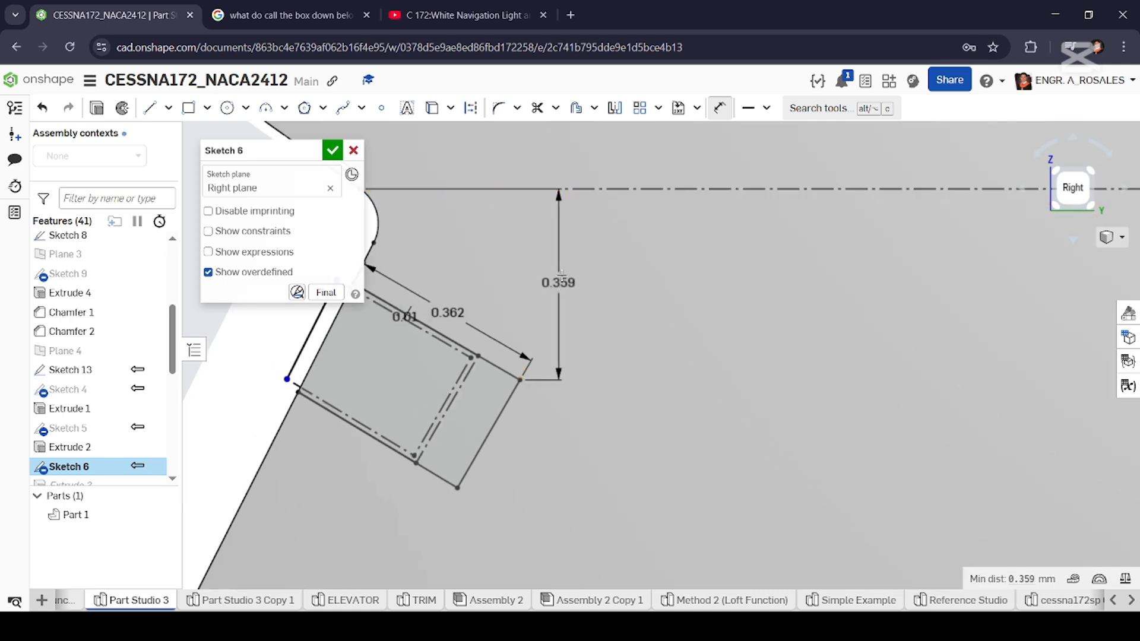
{"action": "left_click", "coordinate": [562, 274]}
{"action": "key", "text": "Return"}
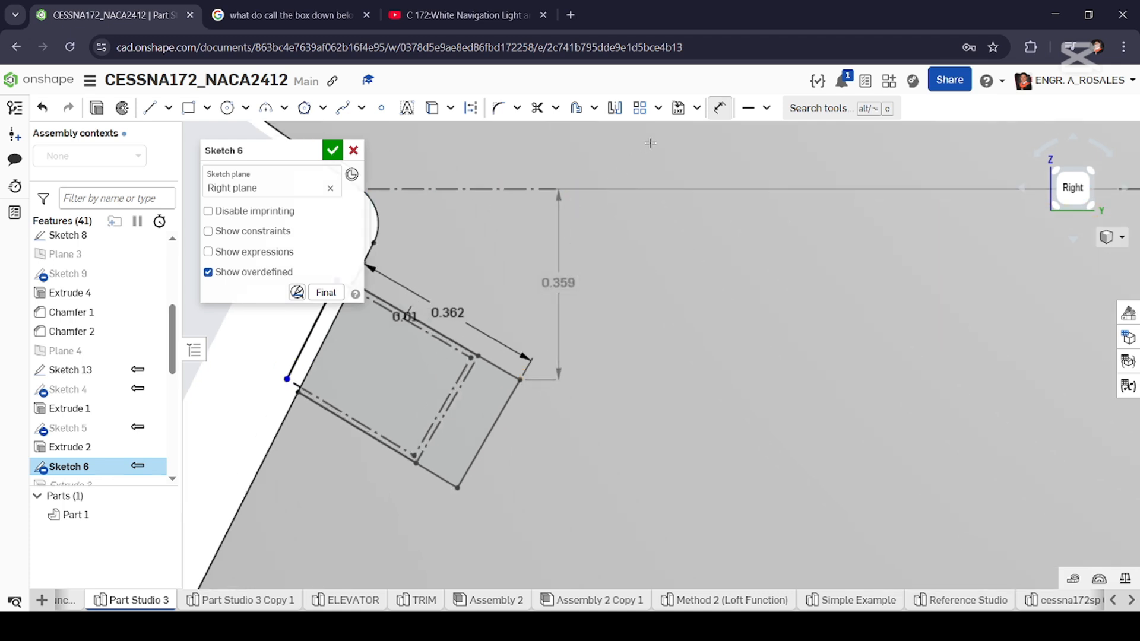
Dimension the vertical distance from the same rectangle's lower far corner to the horizontal construction line.
{"action": "left_click", "coordinate": [457, 489]}
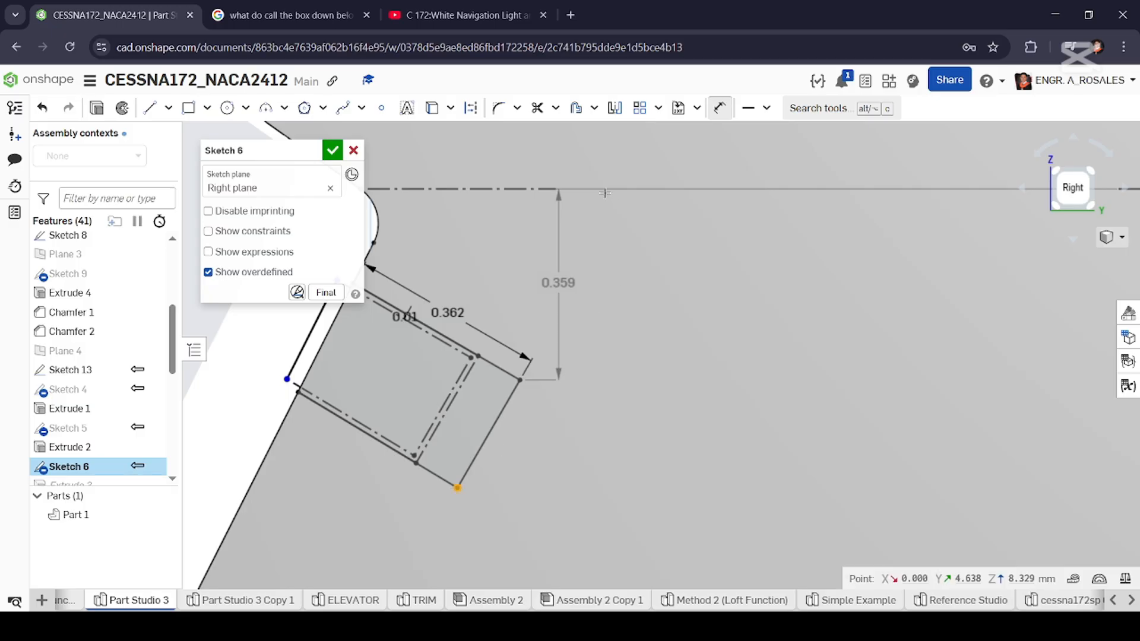
{"action": "left_click", "coordinate": [592, 190]}
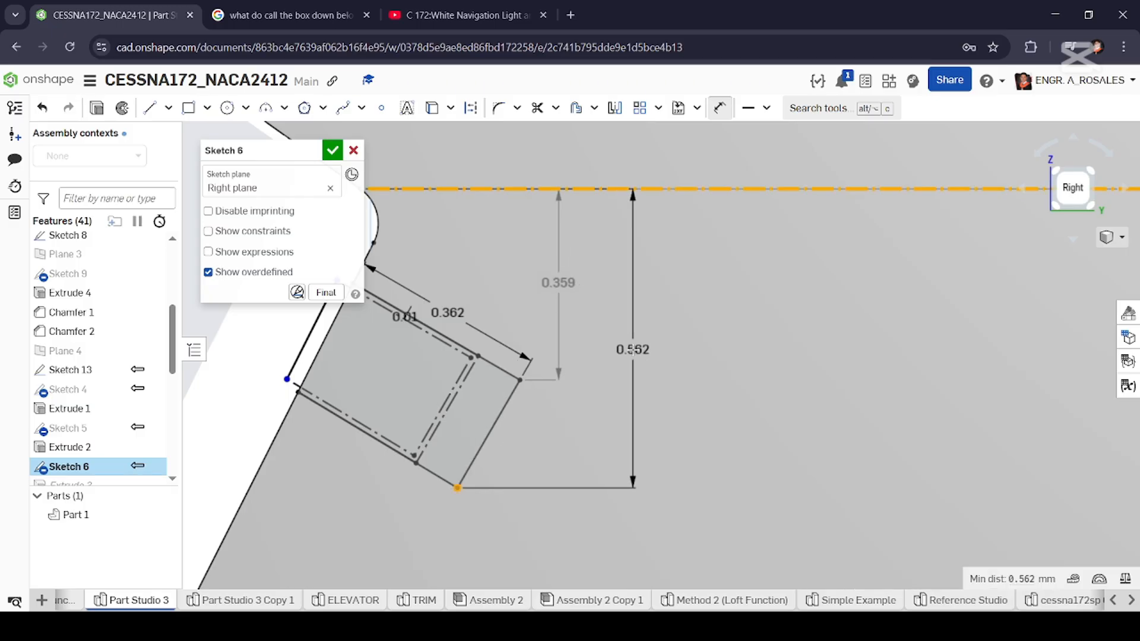
{"action": "left_click", "coordinate": [633, 350]}
{"action": "key", "text": "Return"}
{"action": "scroll", "coordinate": [509, 339], "scroll_direction": "down", "scroll_amount": 2}
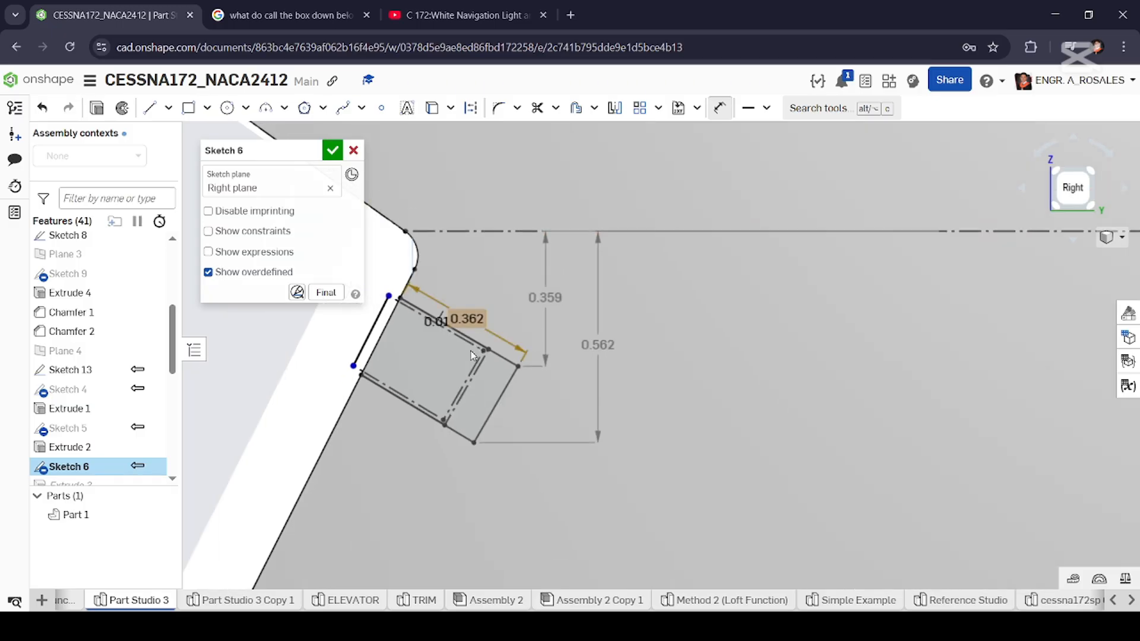
Dimension the upper rectangle's width between the two points where the inner offset line meets its long sides.
{"action": "key", "text": "Escape"}
{"action": "scroll", "coordinate": [407, 390], "scroll_direction": "up", "scroll_amount": 2}
{"action": "scroll", "coordinate": [730, 190], "scroll_direction": "down", "scroll_amount": 2}
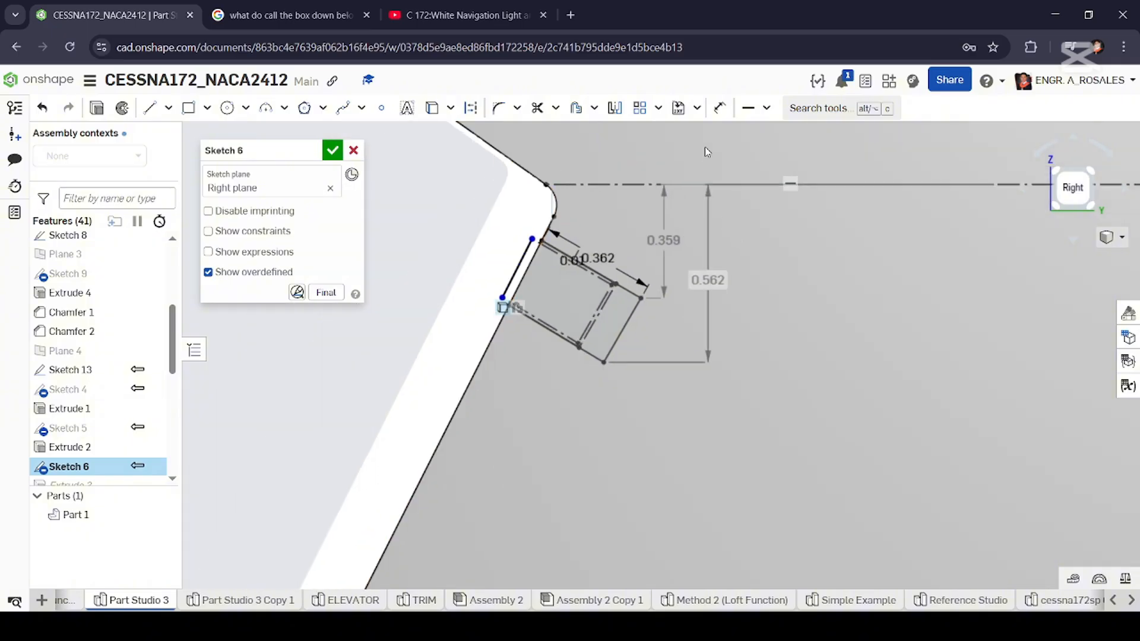
{"action": "scroll", "coordinate": [527, 260], "scroll_direction": "up", "scroll_amount": 2}
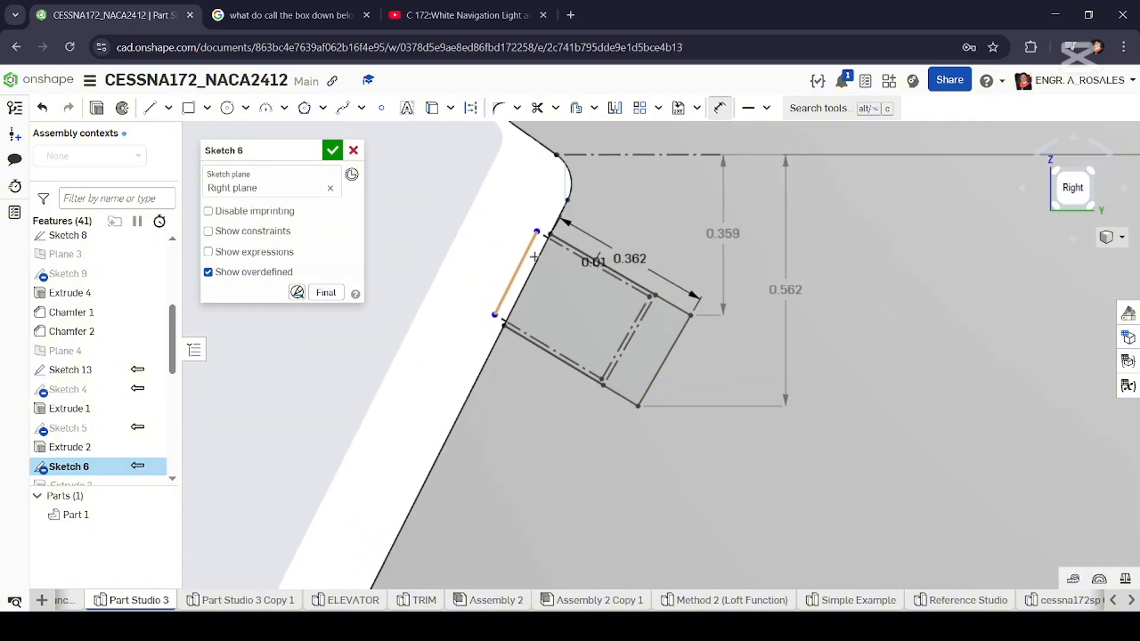
{"action": "left_click", "coordinate": [649, 297]}
{"action": "left_click", "coordinate": [721, 107]}
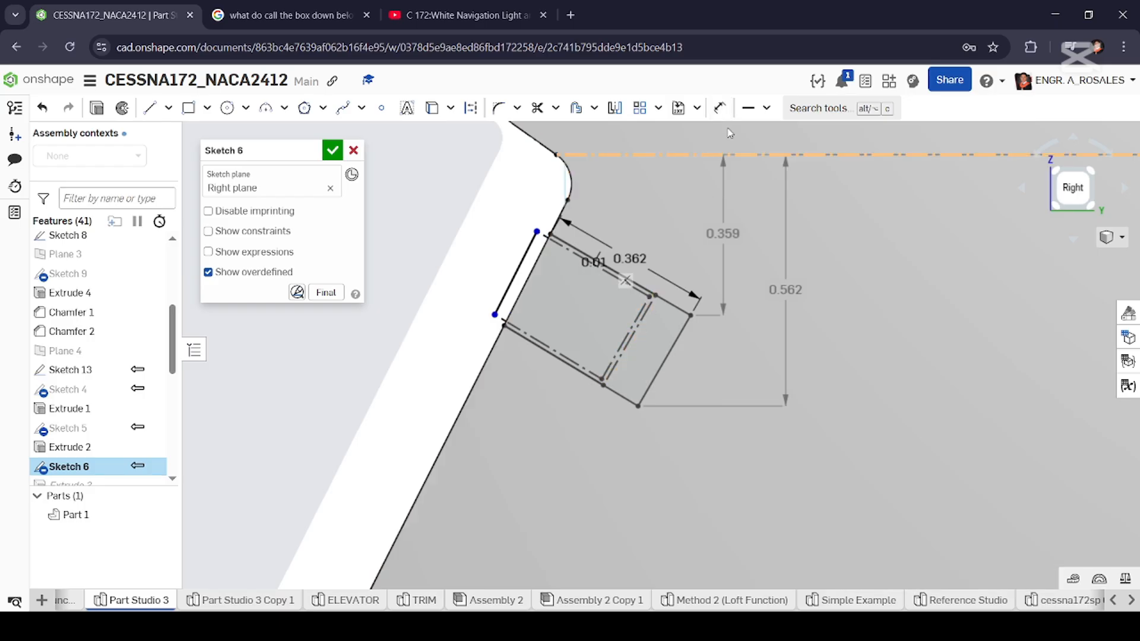
{"action": "left_click", "coordinate": [656, 295]}
{"action": "left_click", "coordinate": [612, 384]}
{"action": "scroll", "coordinate": [680, 374], "scroll_direction": "up", "scroll_amount": 3}
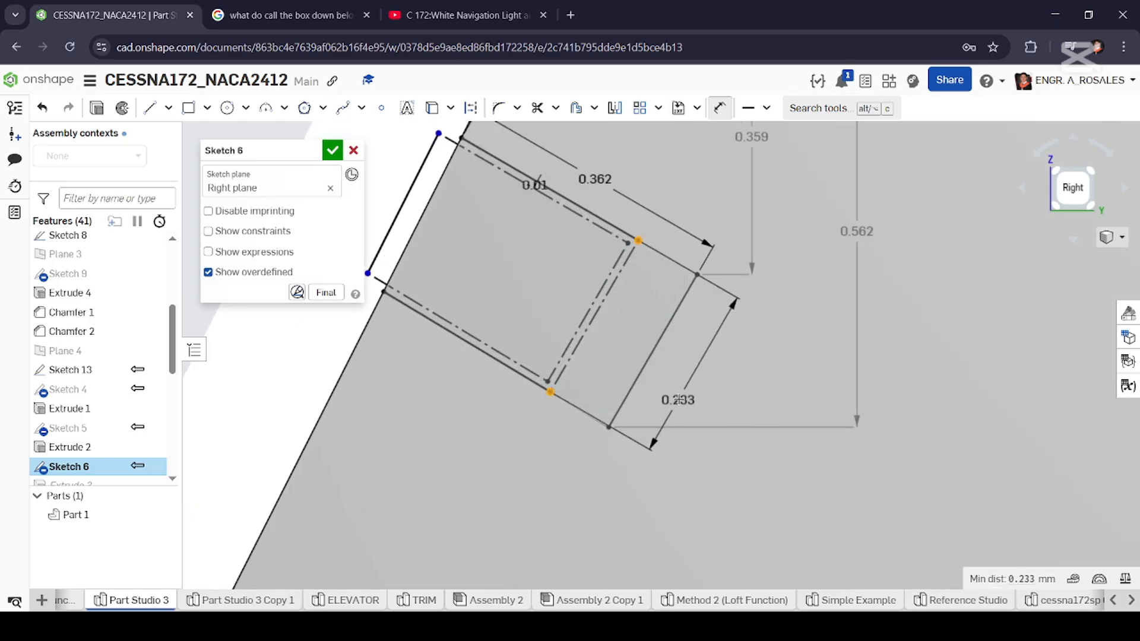
{"action": "left_click", "coordinate": [710, 359]}
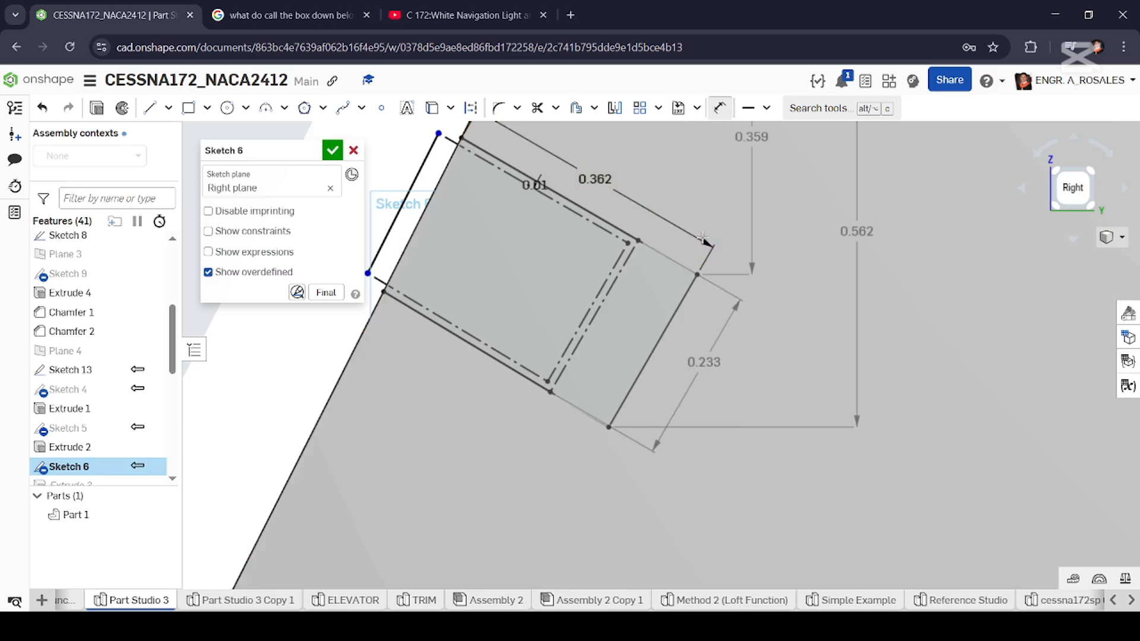
Dimension the angle between the upper rectangle's upper long side and its far end line.
{"action": "left_click", "coordinate": [679, 275]}
{"action": "scroll", "coordinate": [657, 291], "scroll_direction": "up", "scroll_amount": 2}
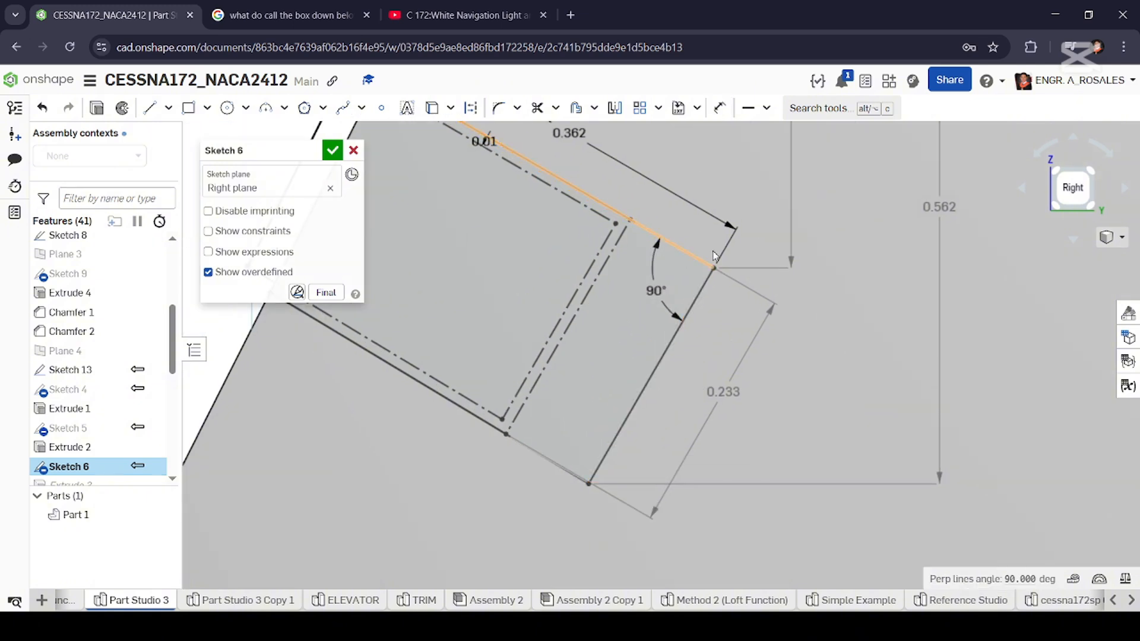
{"action": "scroll", "coordinate": [715, 256], "scroll_direction": "down", "scroll_amount": 5}
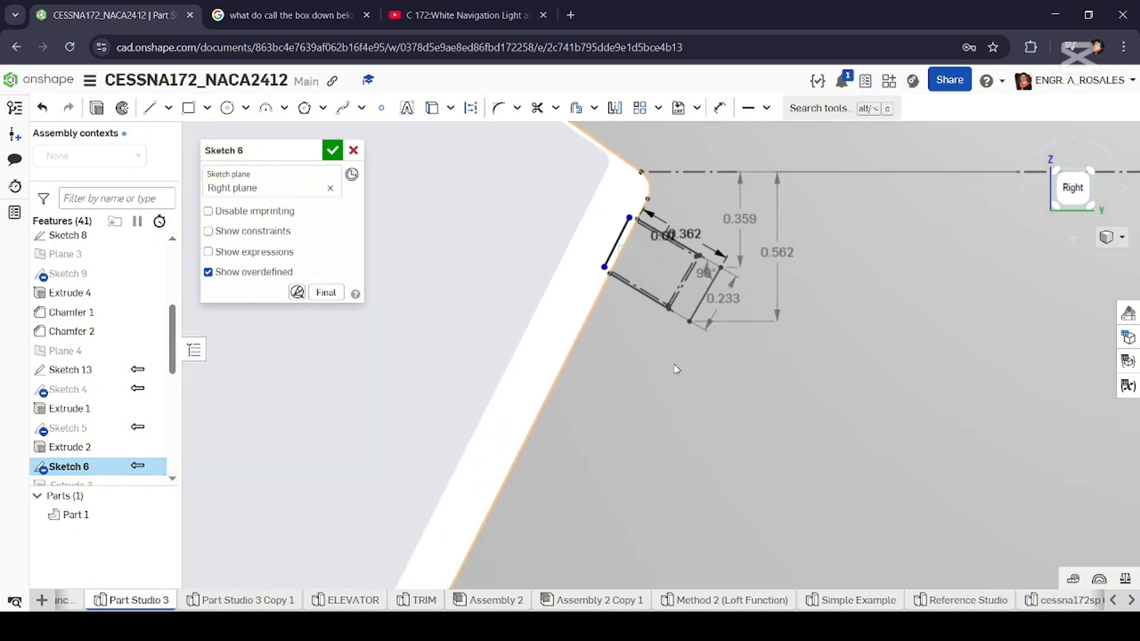
Dimension the lower small rectangle's upper far corner vertically to the horizontal construction line and undo the trial value of 3.215 mm.
{"action": "scroll", "coordinate": [676, 368], "scroll_direction": "down", "scroll_amount": 6}
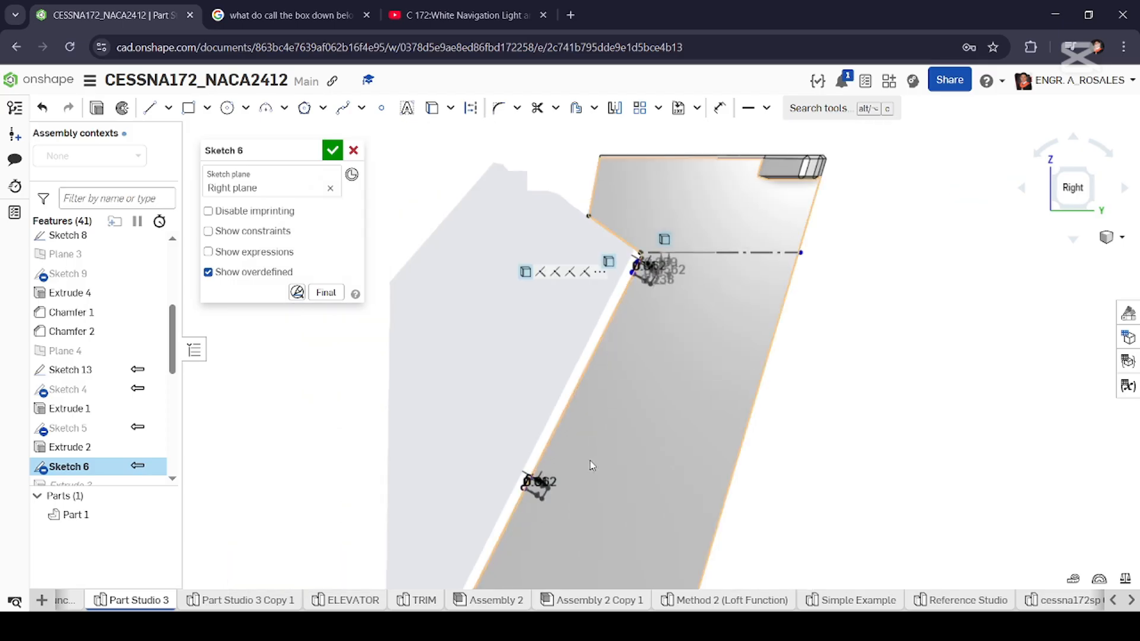
{"action": "scroll", "coordinate": [557, 462], "scroll_direction": "up", "scroll_amount": 6}
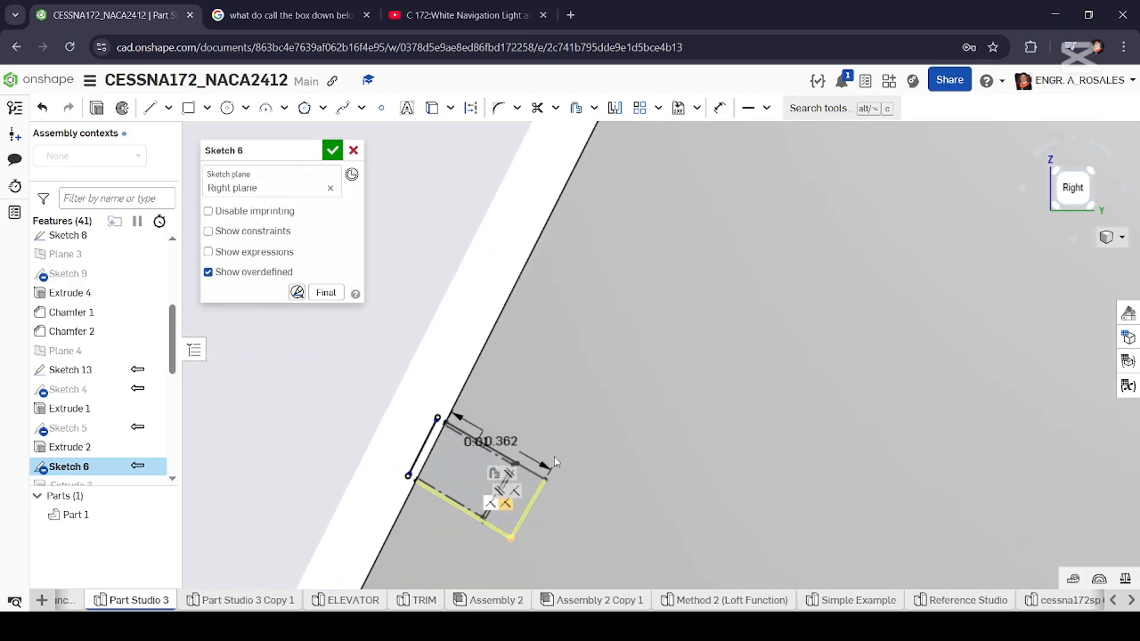
{"action": "scroll", "coordinate": [557, 462], "scroll_direction": "down", "scroll_amount": 5}
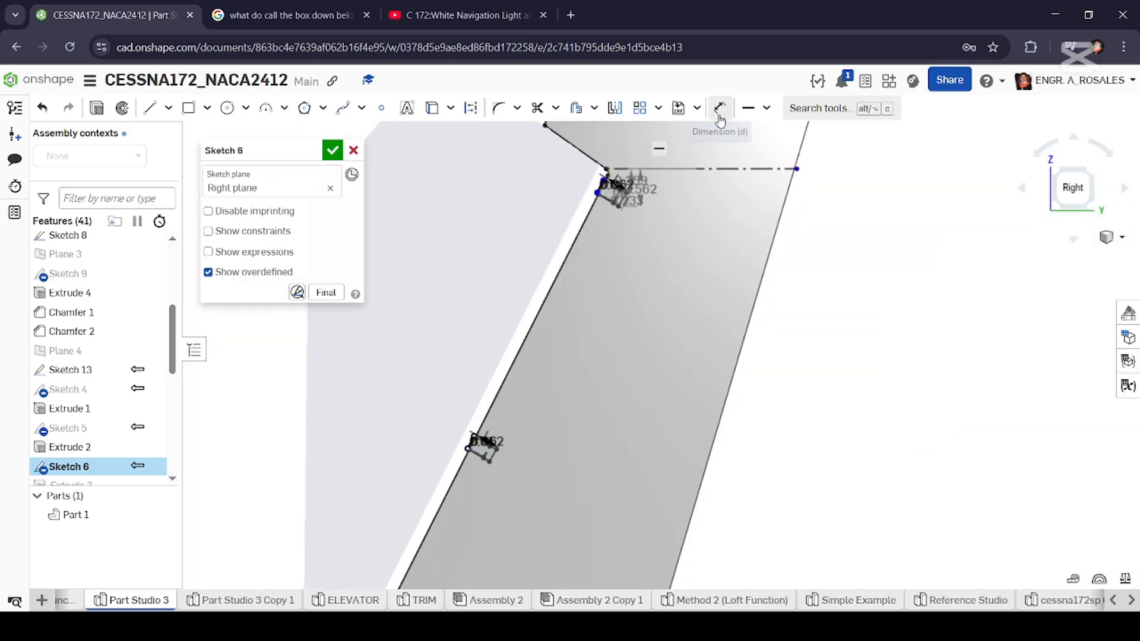
{"action": "scroll", "coordinate": [495, 445], "scroll_direction": "up", "scroll_amount": 4}
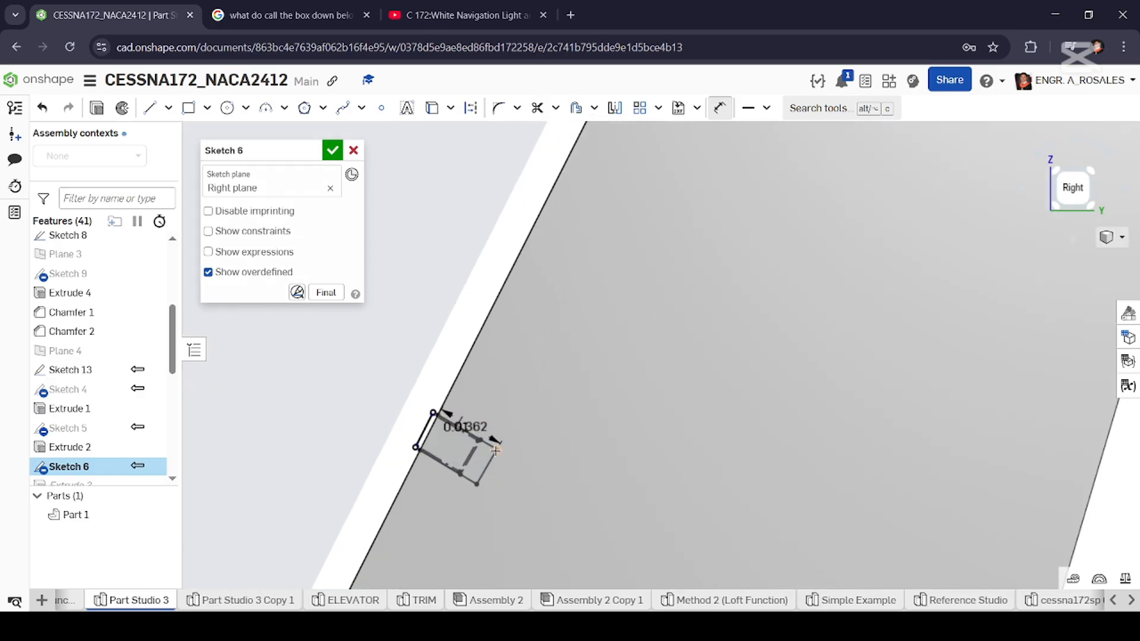
{"action": "scroll", "coordinate": [600, 503], "scroll_direction": "down", "scroll_amount": 4}
{"action": "scroll", "coordinate": [702, 203], "scroll_direction": "up", "scroll_amount": 5}
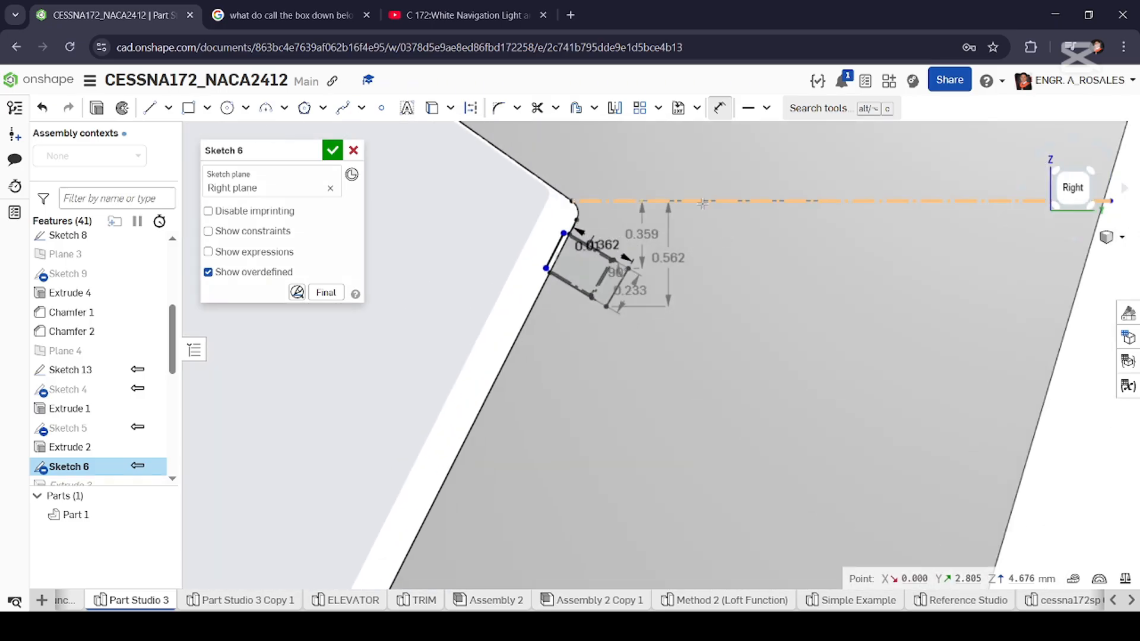
{"action": "left_click", "coordinate": [702, 202]}
{"action": "scroll", "coordinate": [682, 312], "scroll_direction": "down", "scroll_amount": 3}
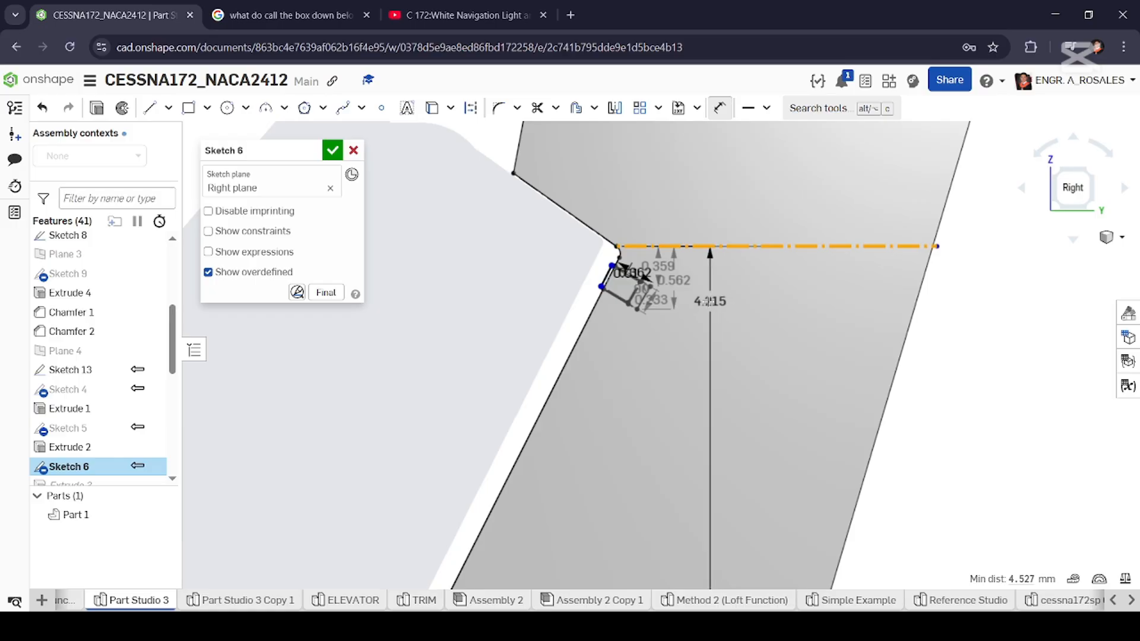
{"action": "left_click", "coordinate": [706, 313]}
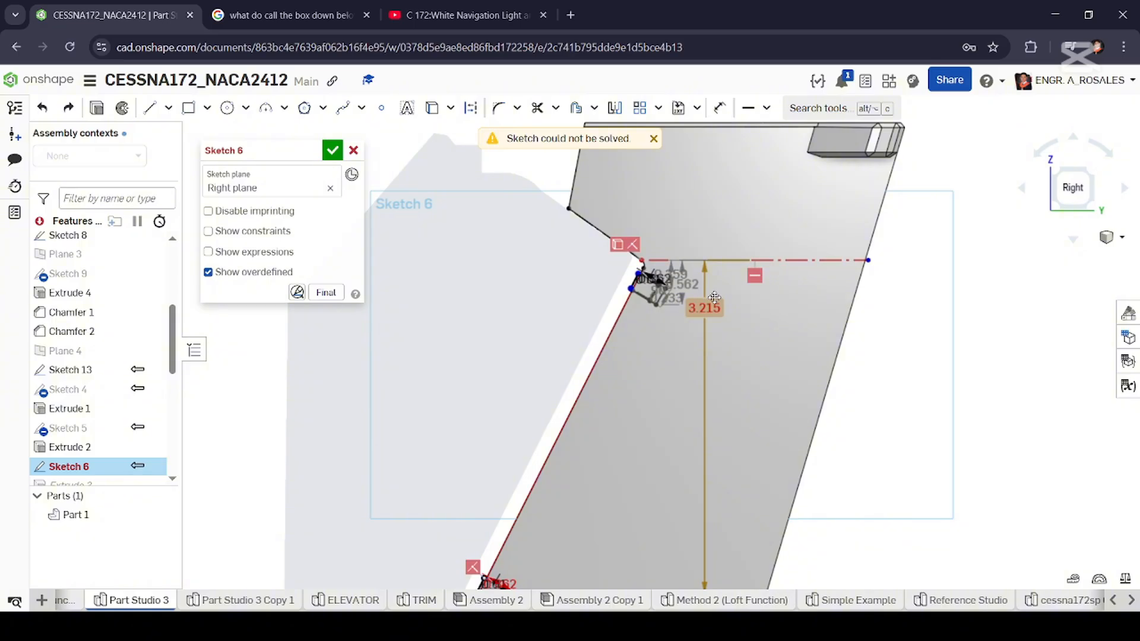
{"action": "key", "text": "ctrl+z"}
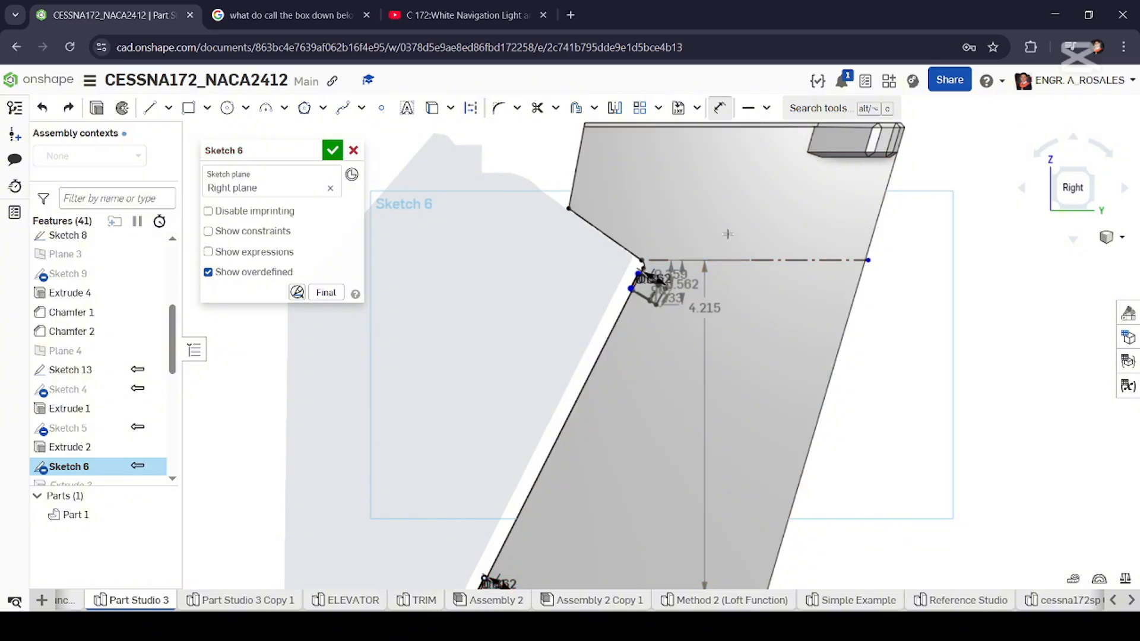
Dimension the vertical distance from the middle small rectangle's lower far corner to the horizontal construction line.
{"action": "scroll", "coordinate": [732, 288], "scroll_direction": "down", "scroll_amount": 4}
{"action": "scroll", "coordinate": [615, 493], "scroll_direction": "up", "scroll_amount": 10}
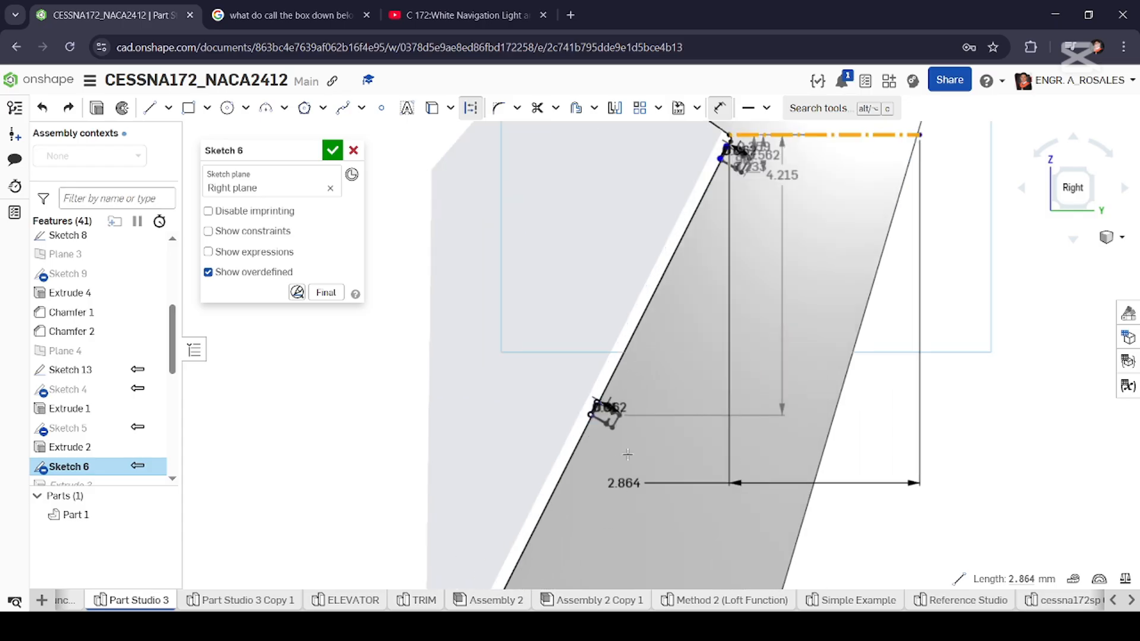
{"action": "scroll", "coordinate": [654, 451], "scroll_direction": "down", "scroll_amount": 4}
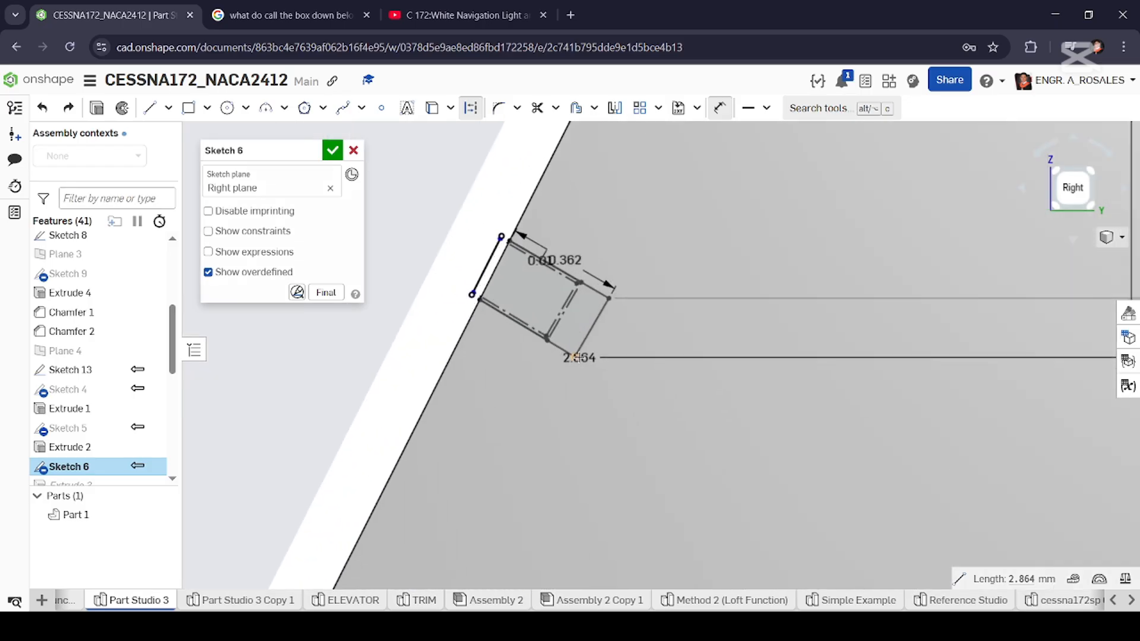
{"action": "left_click", "coordinate": [614, 405]}
{"action": "scroll", "coordinate": [717, 445], "scroll_direction": "down", "scroll_amount": 3}
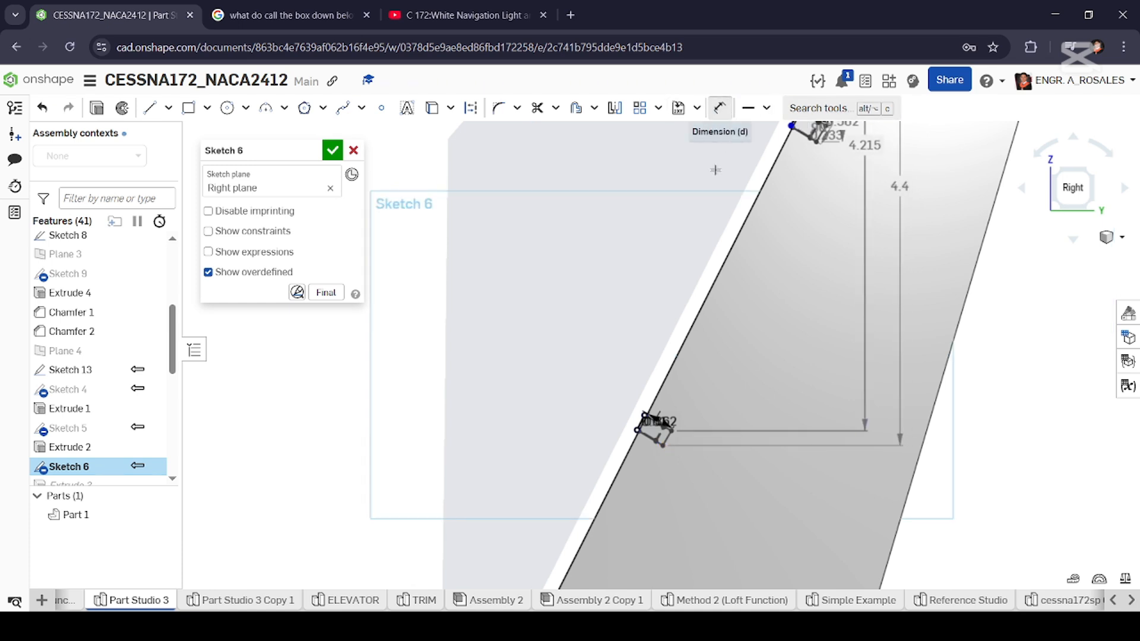
Dimension the lowest small rectangle's upper and lower far corners vertically to the horizontal construction line.
{"action": "scroll", "coordinate": [681, 295], "scroll_direction": "down", "scroll_amount": 6}
{"action": "scroll", "coordinate": [645, 416], "scroll_direction": "up", "scroll_amount": 6}
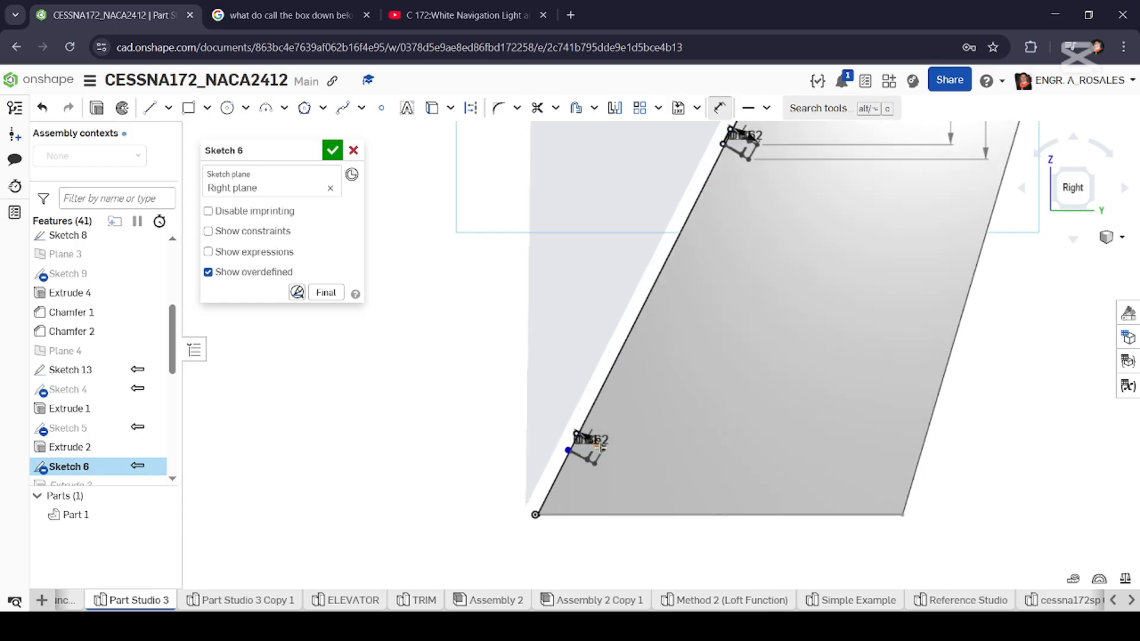
{"action": "scroll", "coordinate": [597, 445], "scroll_direction": "up", "scroll_amount": 5}
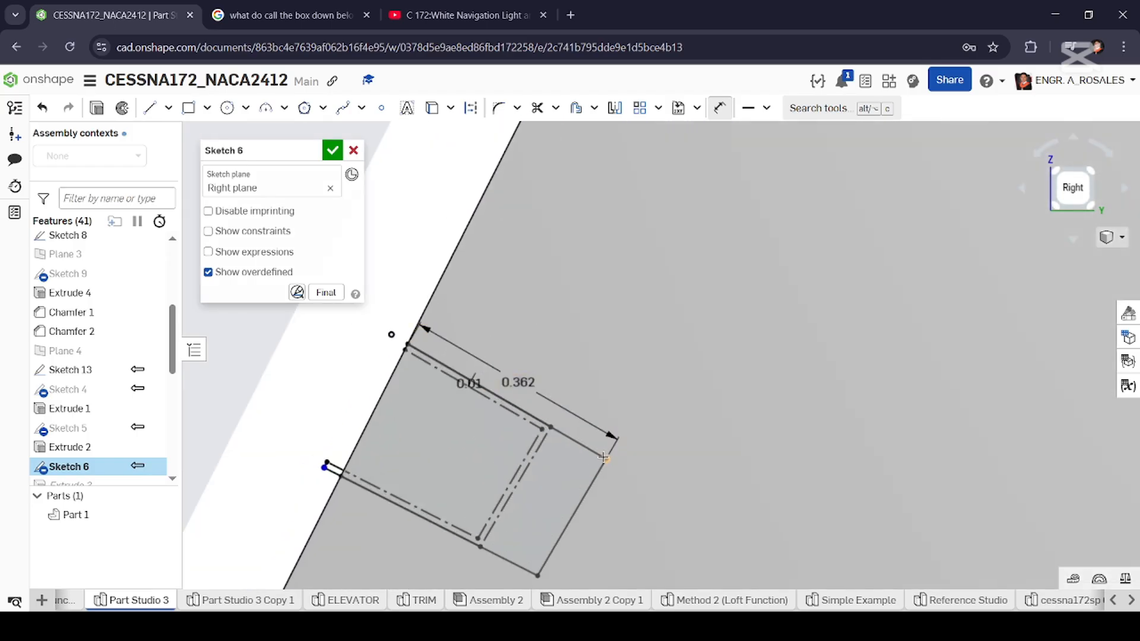
{"action": "scroll", "coordinate": [604, 458], "scroll_direction": "down", "scroll_amount": 6}
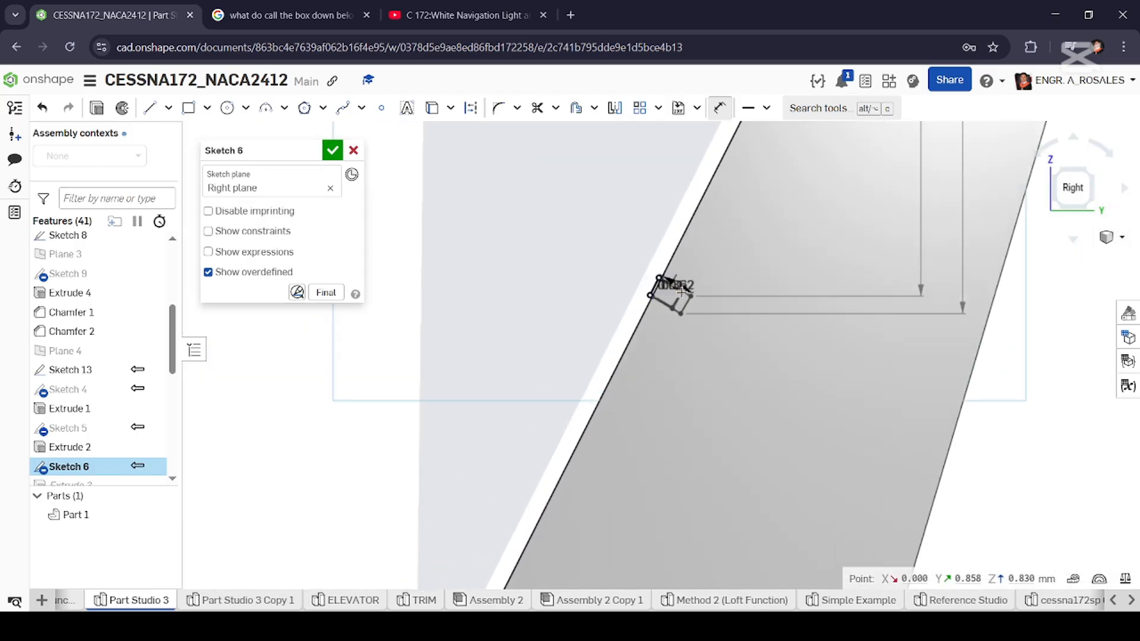
{"action": "scroll", "coordinate": [682, 291], "scroll_direction": "down", "scroll_amount": 6}
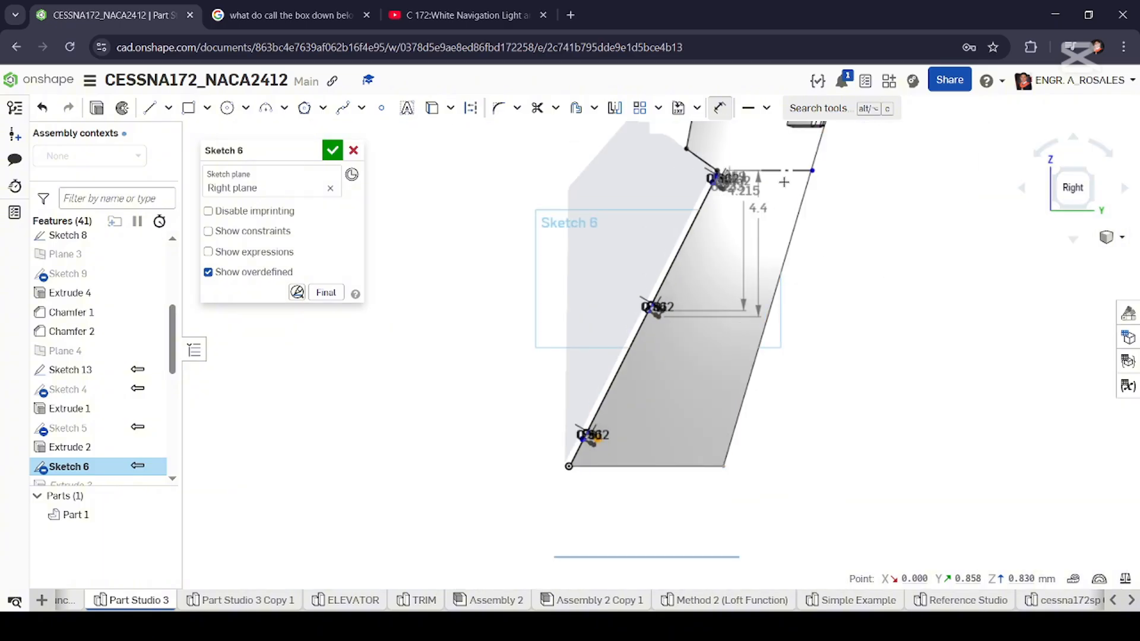
{"action": "scroll", "coordinate": [784, 182], "scroll_direction": "up", "scroll_amount": 4}
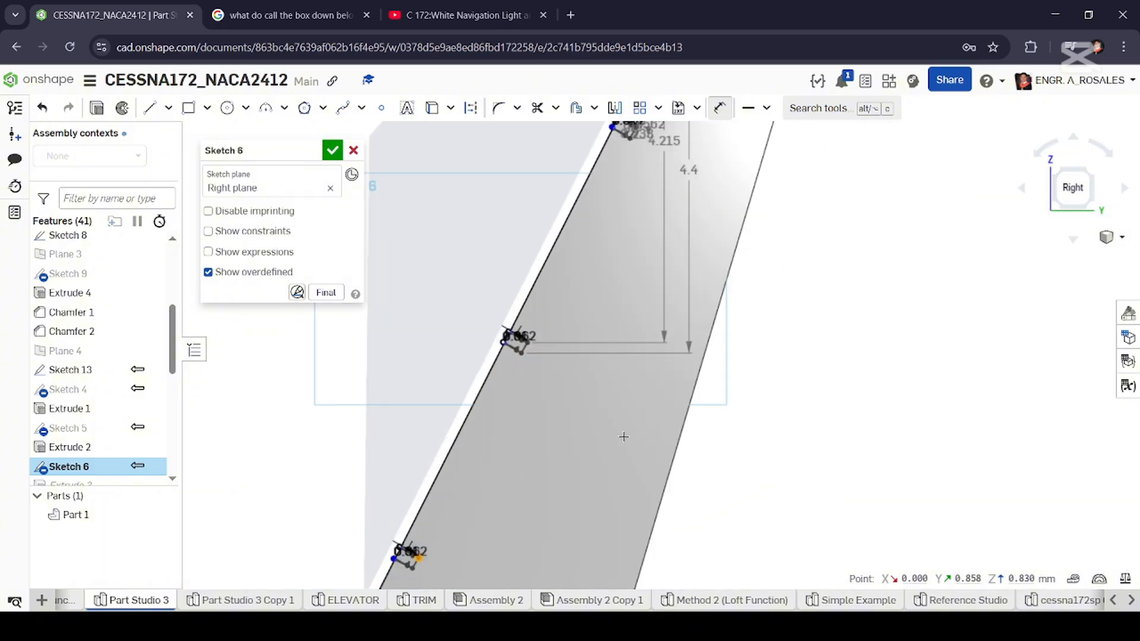
{"action": "scroll", "coordinate": [623, 436], "scroll_direction": "down", "scroll_amount": 2}
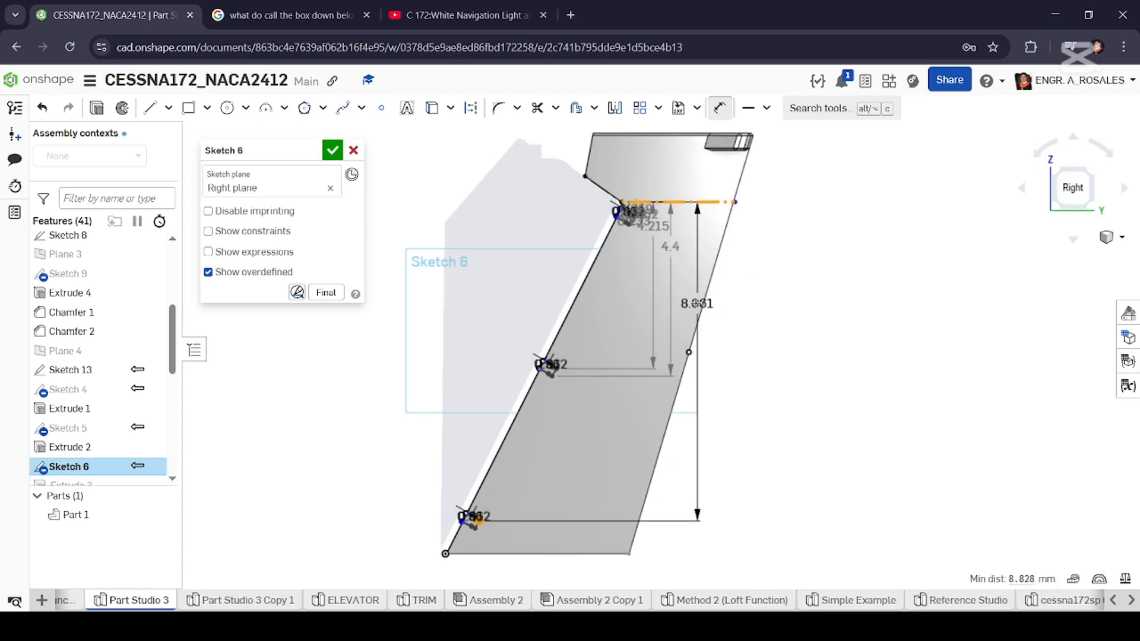
{"action": "left_click", "coordinate": [694, 301]}
{"action": "key", "text": "Return"}
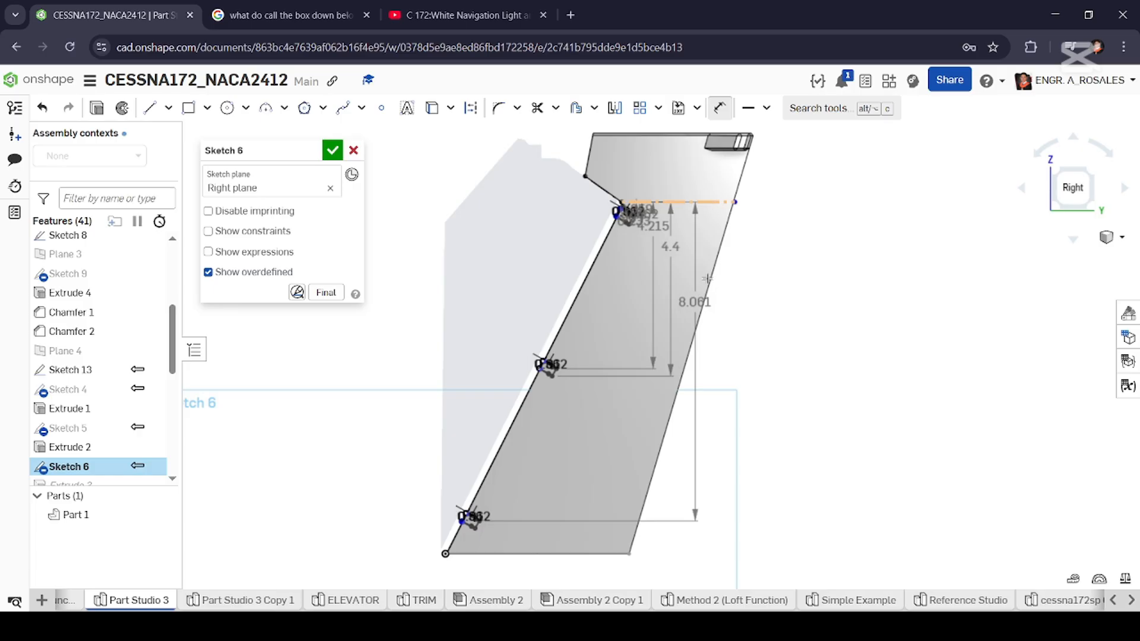
{"action": "key", "text": "d"}
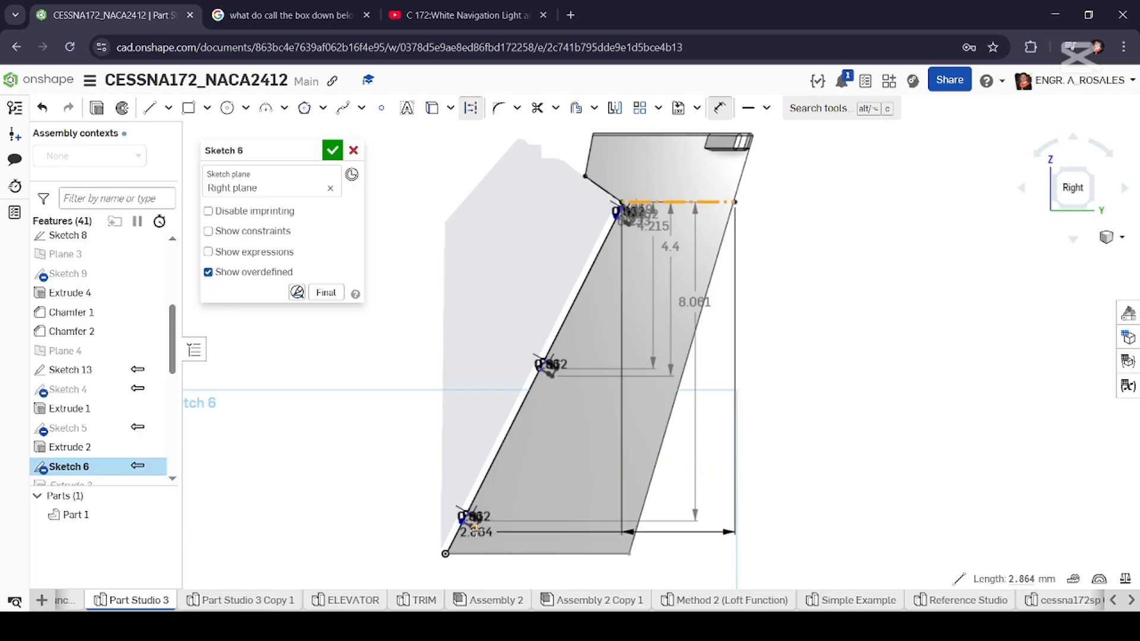
{"action": "left_click", "coordinate": [475, 528]}
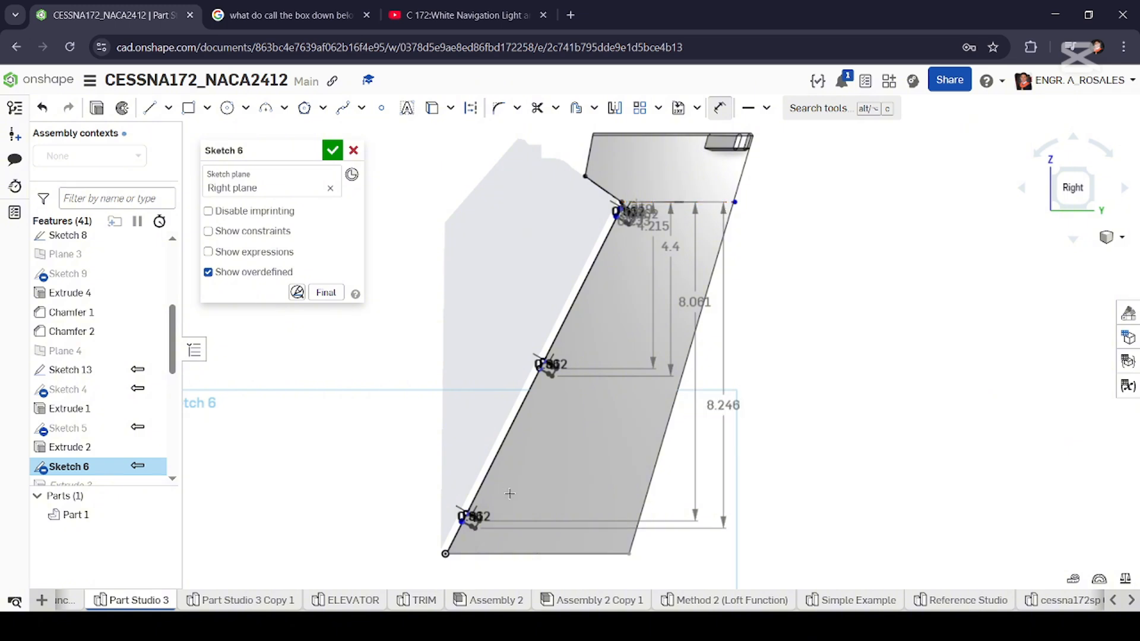
Dimension the aligned distance between the middle rectangle's lower near endpoint and the lowest rectangle's upper near endpoint along the slanted edge.
{"action": "scroll", "coordinate": [473, 526], "scroll_direction": "up", "scroll_amount": 5}
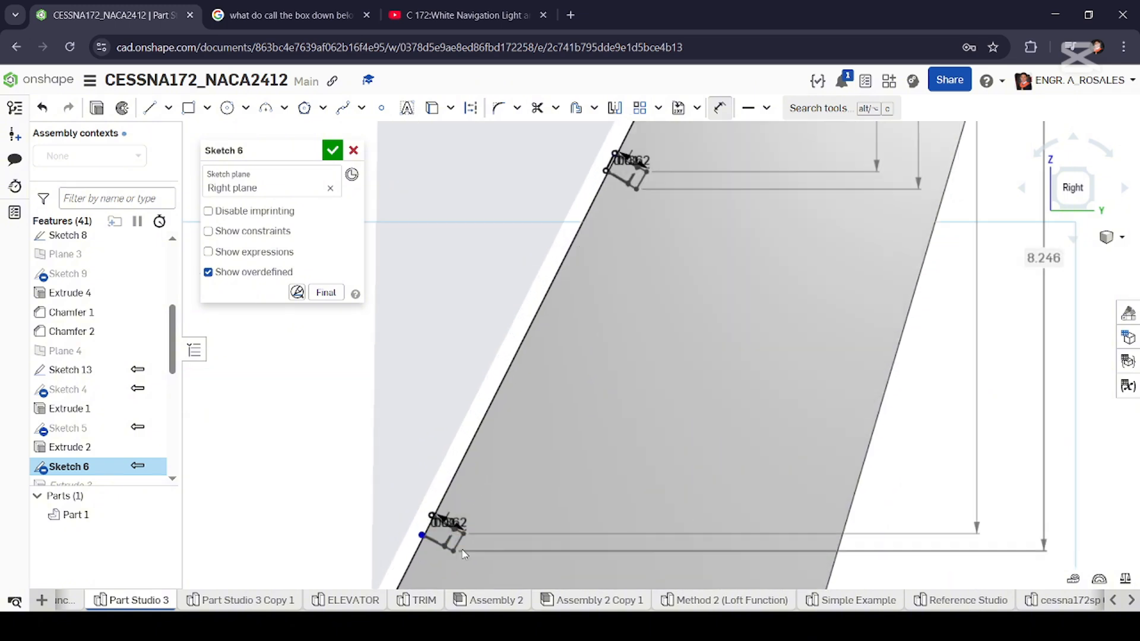
{"action": "scroll", "coordinate": [457, 550], "scroll_direction": "down", "scroll_amount": 2}
{"action": "scroll", "coordinate": [496, 499], "scroll_direction": "up", "scroll_amount": 3}
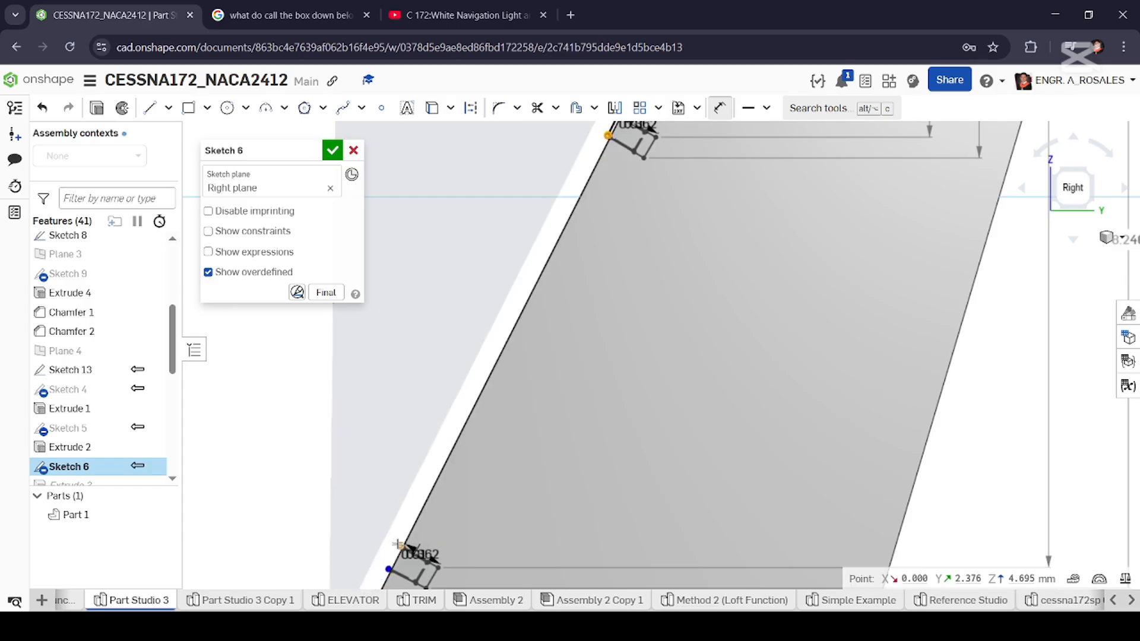
{"action": "left_click", "coordinate": [399, 545]}
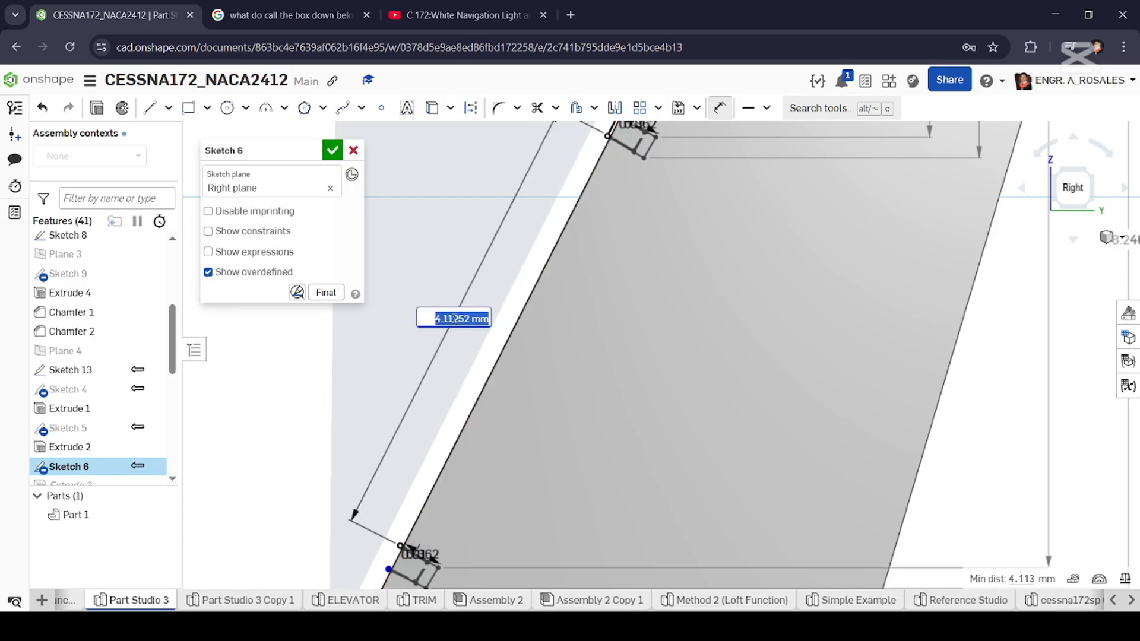
{"action": "scroll", "coordinate": [528, 419], "scroll_direction": "down", "scroll_amount": 3}
{"action": "scroll", "coordinate": [562, 270], "scroll_direction": "up", "scroll_amount": 2}
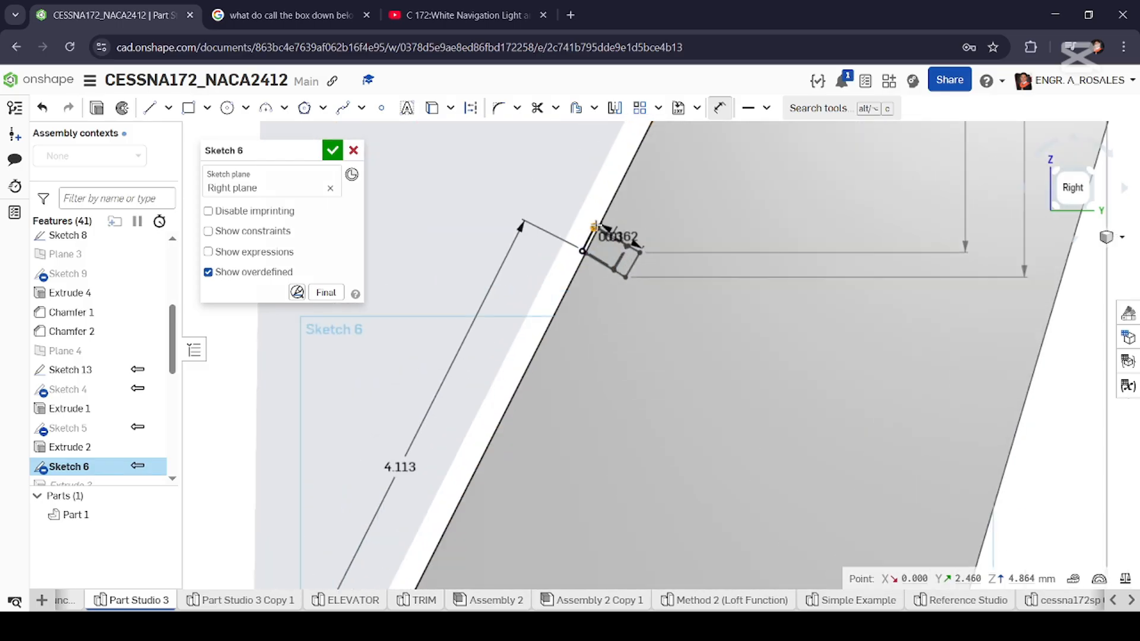
{"action": "scroll", "coordinate": [596, 227], "scroll_direction": "up", "scroll_amount": 3}
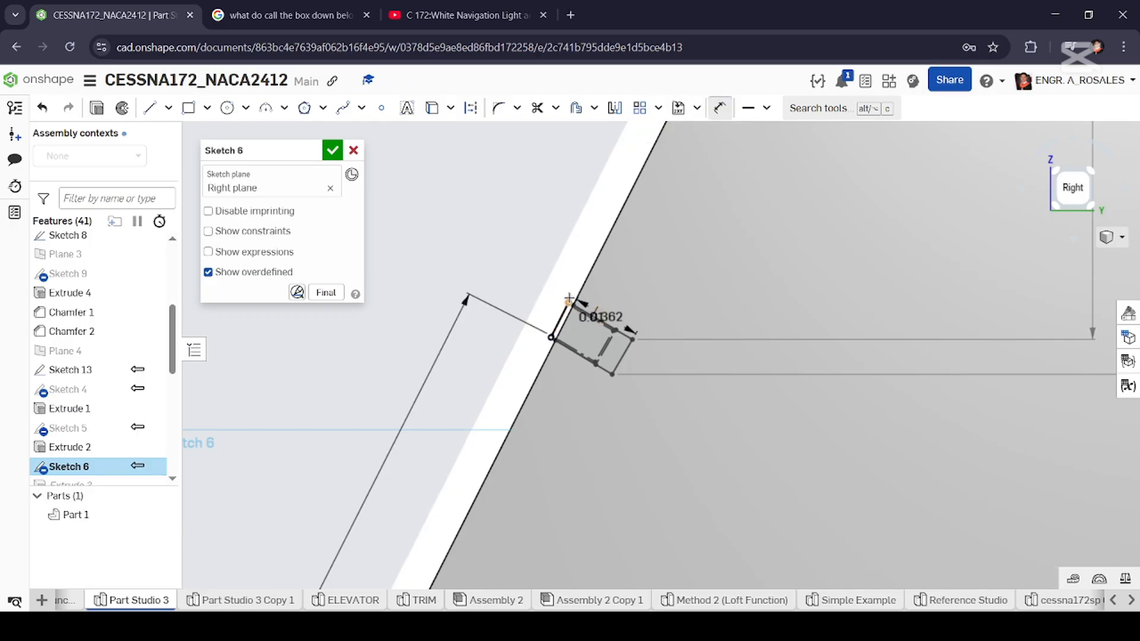
{"action": "scroll", "coordinate": [569, 299], "scroll_direction": "up", "scroll_amount": 3}
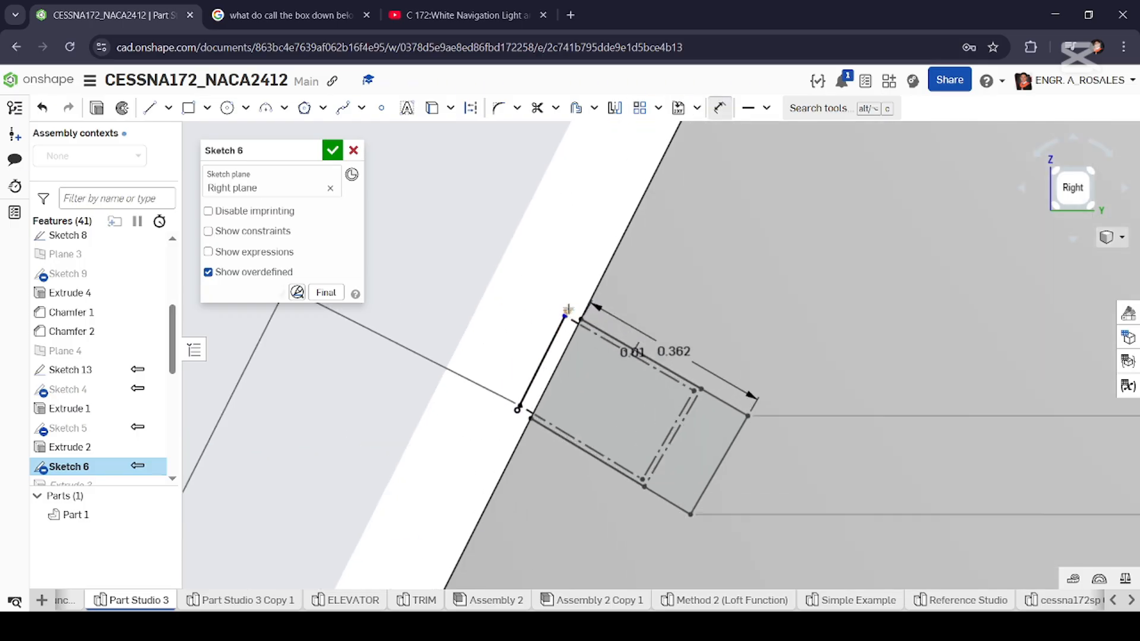
{"action": "scroll", "coordinate": [568, 309], "scroll_direction": "up", "scroll_amount": 2}
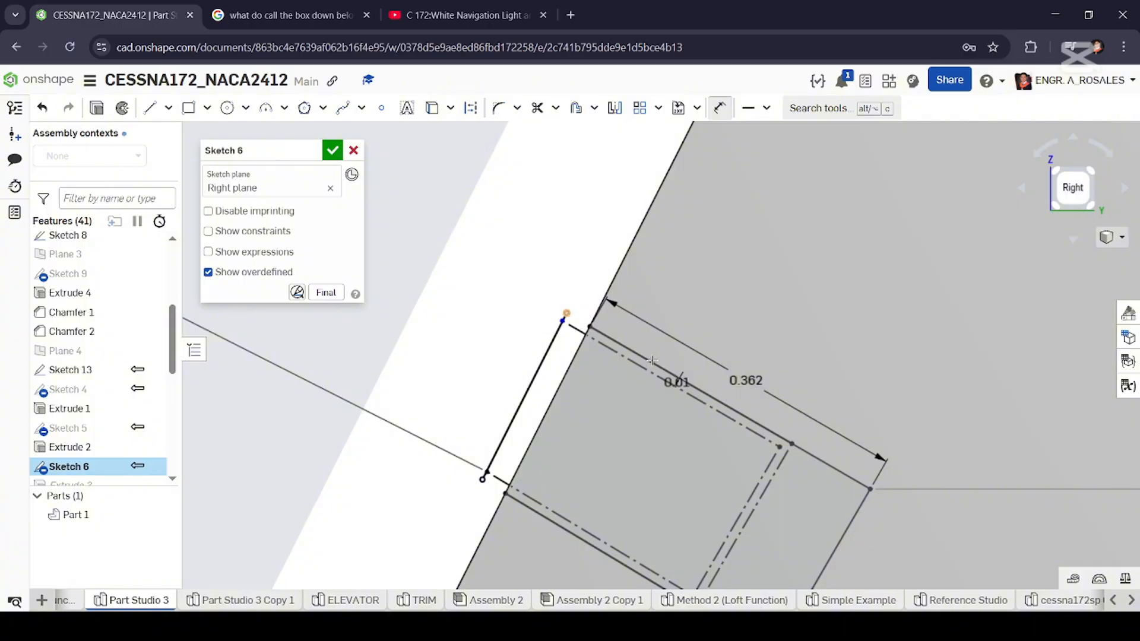
{"action": "scroll", "coordinate": [555, 456], "scroll_direction": "down", "scroll_amount": 1}
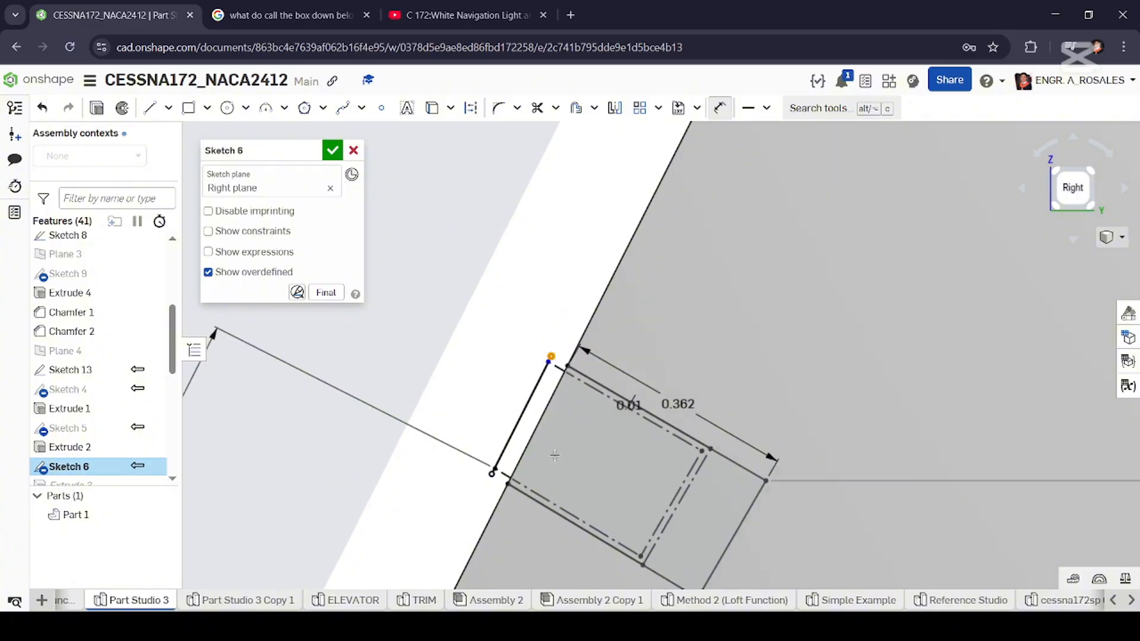
{"action": "scroll", "coordinate": [487, 495], "scroll_direction": "down", "scroll_amount": 8}
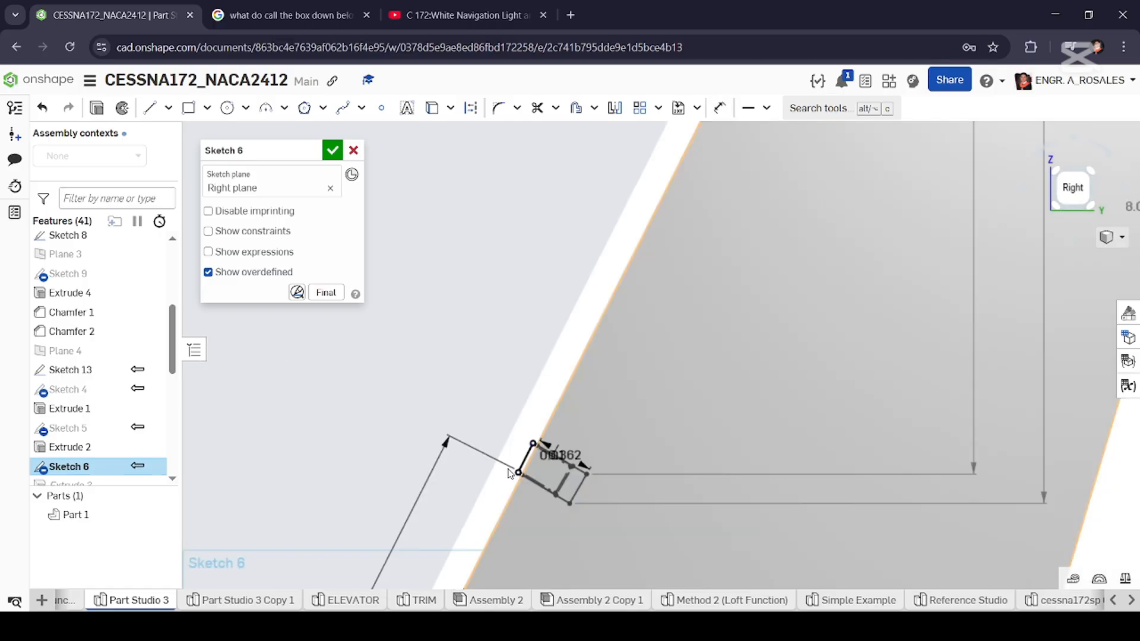
Examine the near endpoints of the middle and lowest rectangles where the aligned spacing dimension attaches.
{"action": "scroll", "coordinate": [531, 534], "scroll_direction": "down", "scroll_amount": 1}
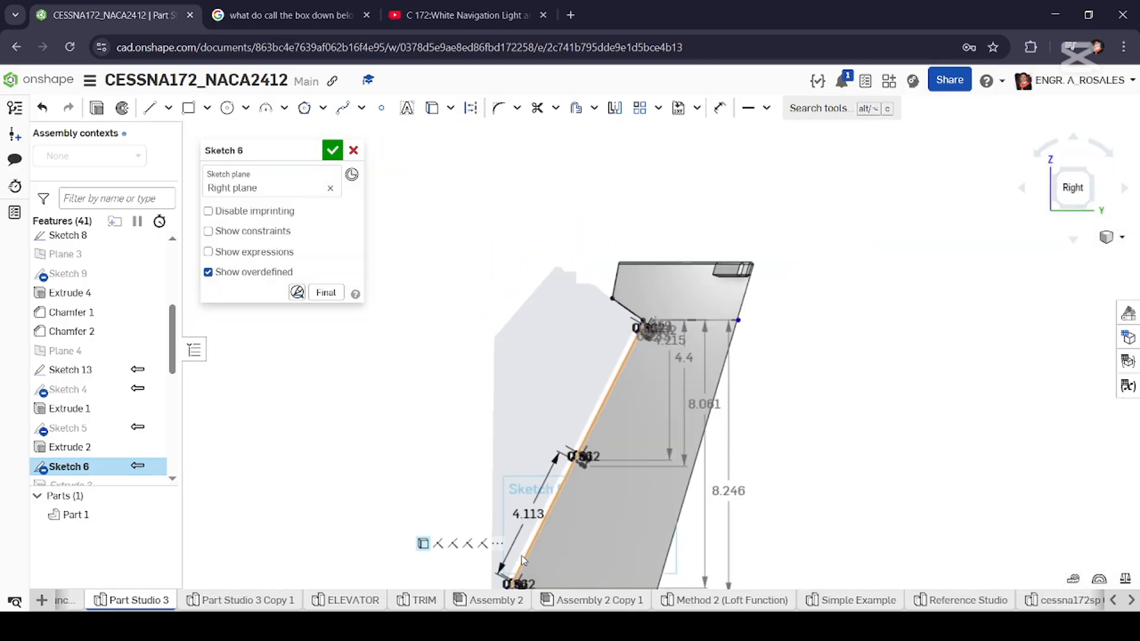
{"action": "scroll", "coordinate": [484, 563], "scroll_direction": "up", "scroll_amount": 6}
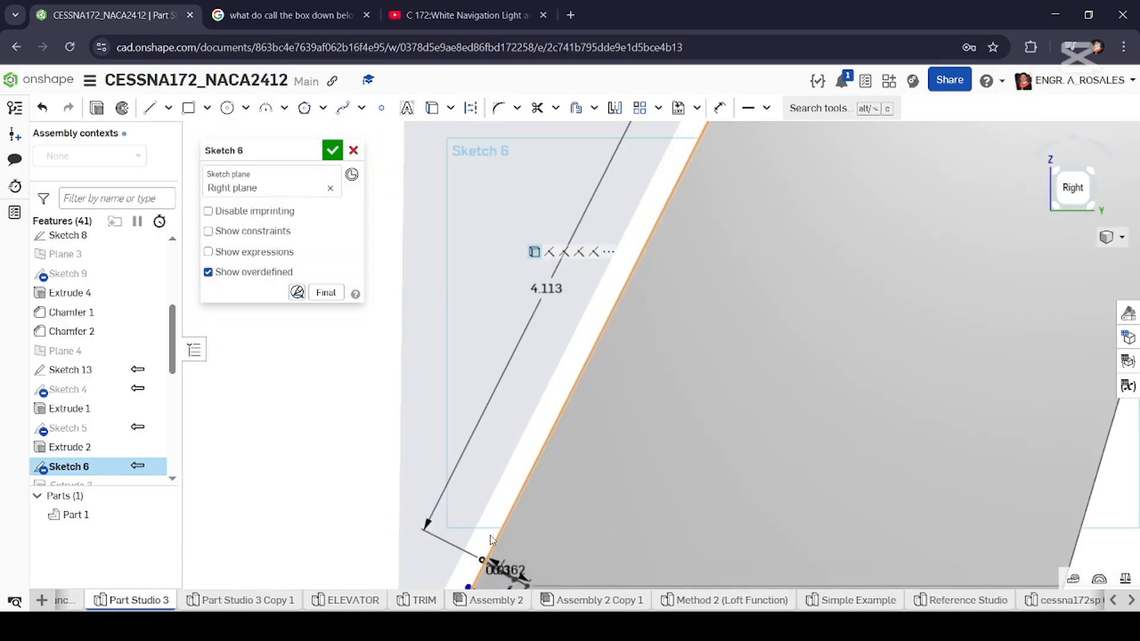
{"action": "scroll", "coordinate": [484, 563], "scroll_direction": "up", "scroll_amount": 1}
{"action": "scroll", "coordinate": [482, 551], "scroll_direction": "up", "scroll_amount": 3}
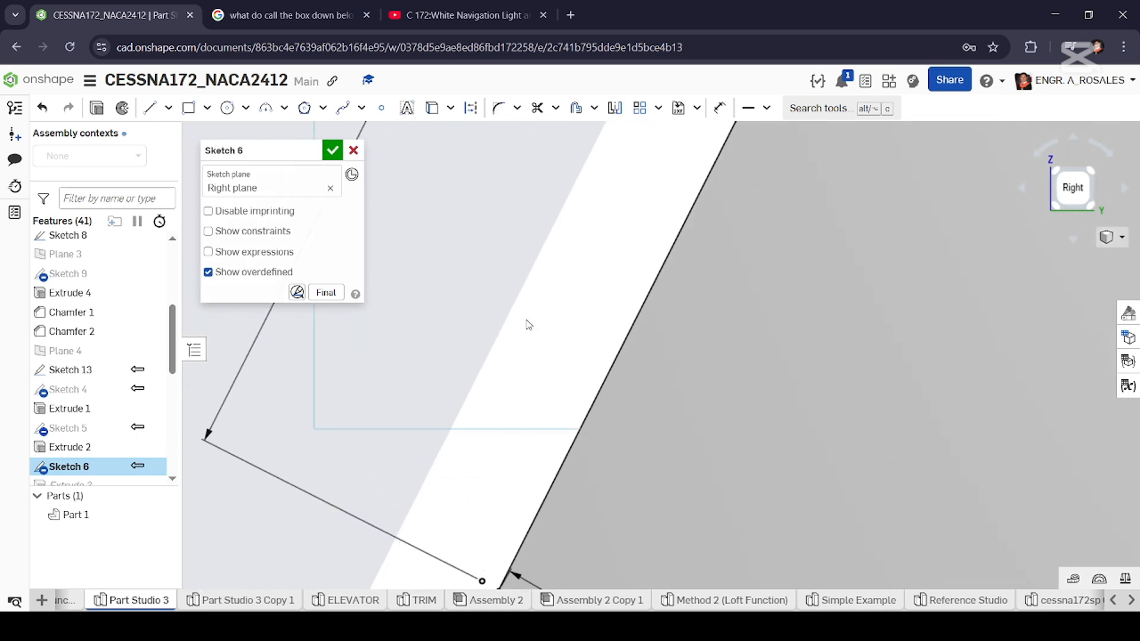
{"action": "scroll", "coordinate": [526, 326], "scroll_direction": "down", "scroll_amount": 7}
{"action": "scroll", "coordinate": [518, 426], "scroll_direction": "down", "scroll_amount": 5}
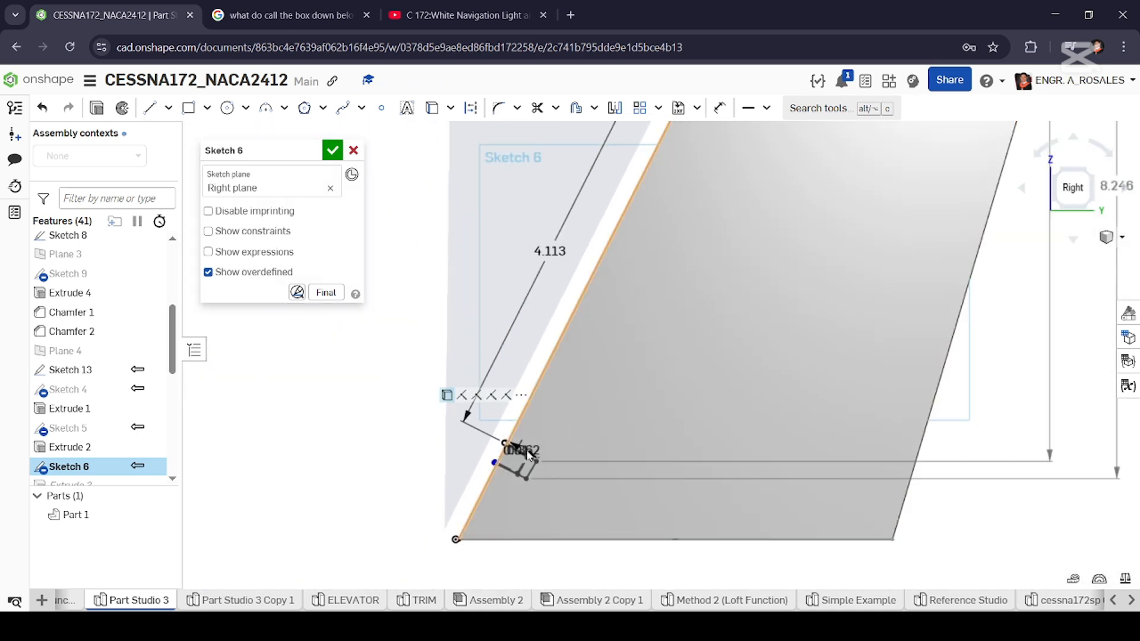
{"action": "scroll", "coordinate": [617, 243], "scroll_direction": "up", "scroll_amount": 5}
{"action": "scroll", "coordinate": [643, 218], "scroll_direction": "up", "scroll_amount": 2}
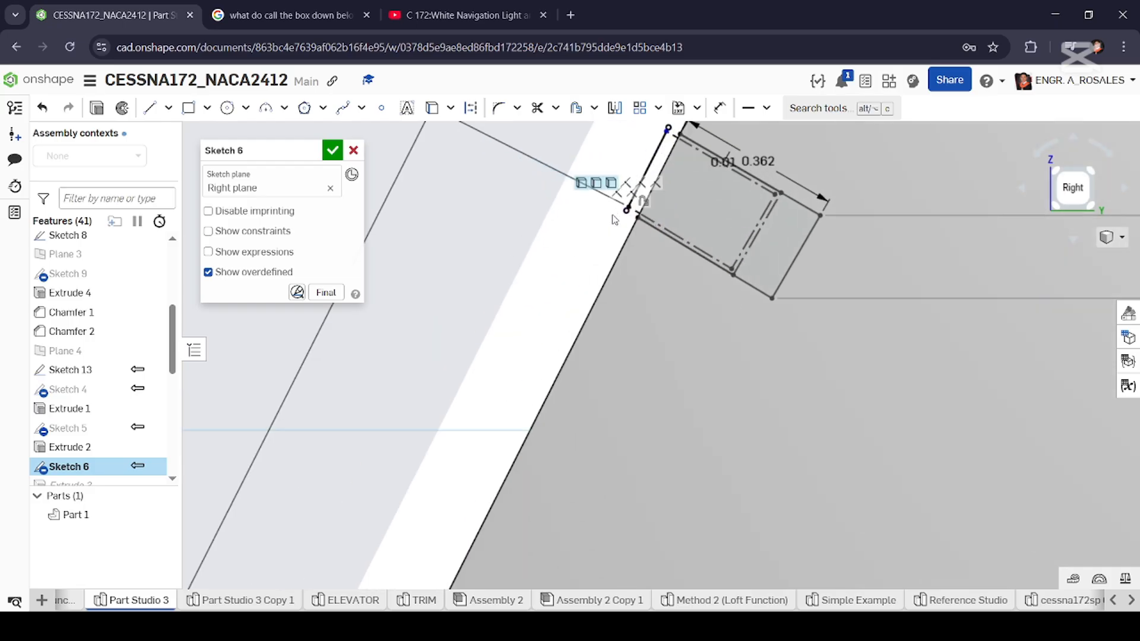
{"action": "scroll", "coordinate": [638, 214], "scroll_direction": "up", "scroll_amount": 3}
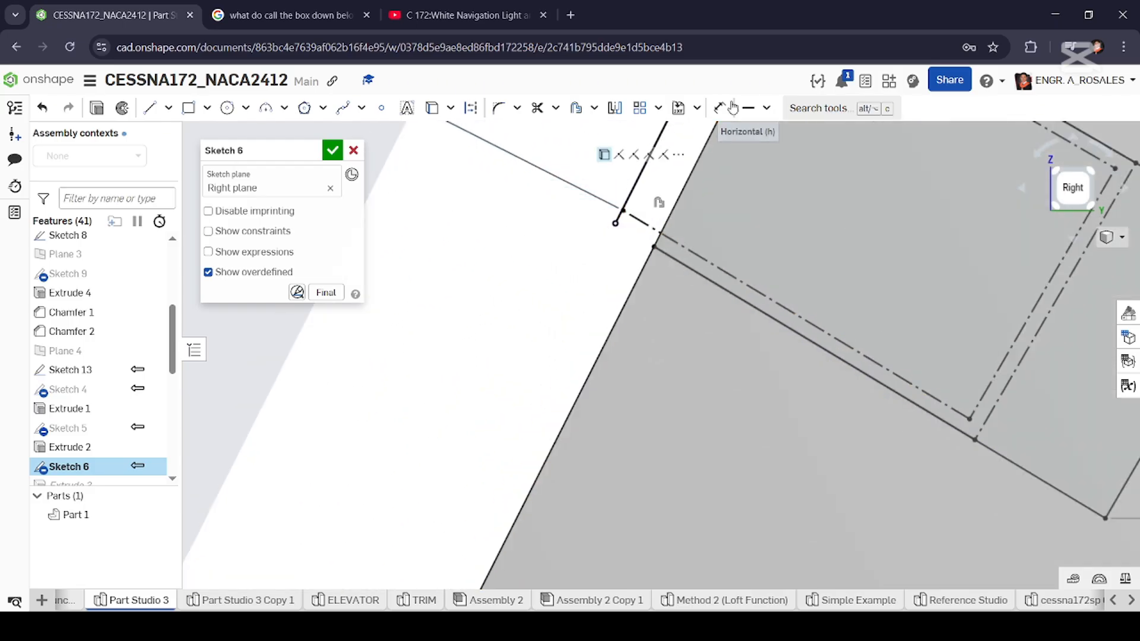
Try to dimension the aligned distance between the middle rectangle's upper near endpoint and the upper rectangle's lower near endpoint.
{"action": "scroll", "coordinate": [535, 333], "scroll_direction": "down", "scroll_amount": 8}
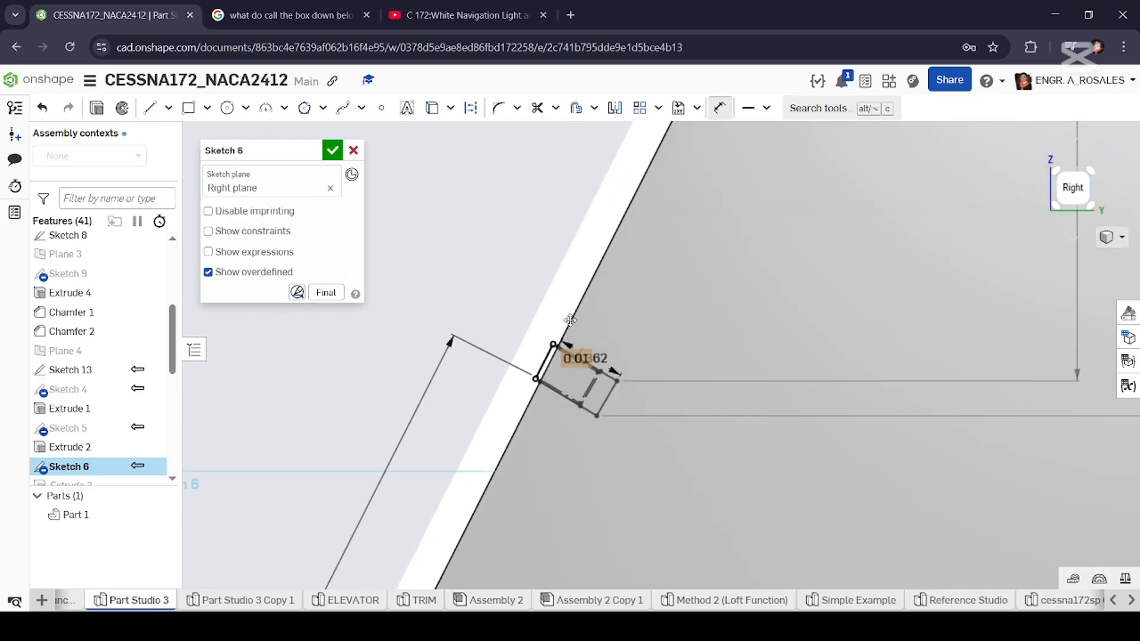
{"action": "scroll", "coordinate": [537, 375], "scroll_direction": "up", "scroll_amount": 1}
{"action": "scroll", "coordinate": [537, 375], "scroll_direction": "up", "scroll_amount": 5}
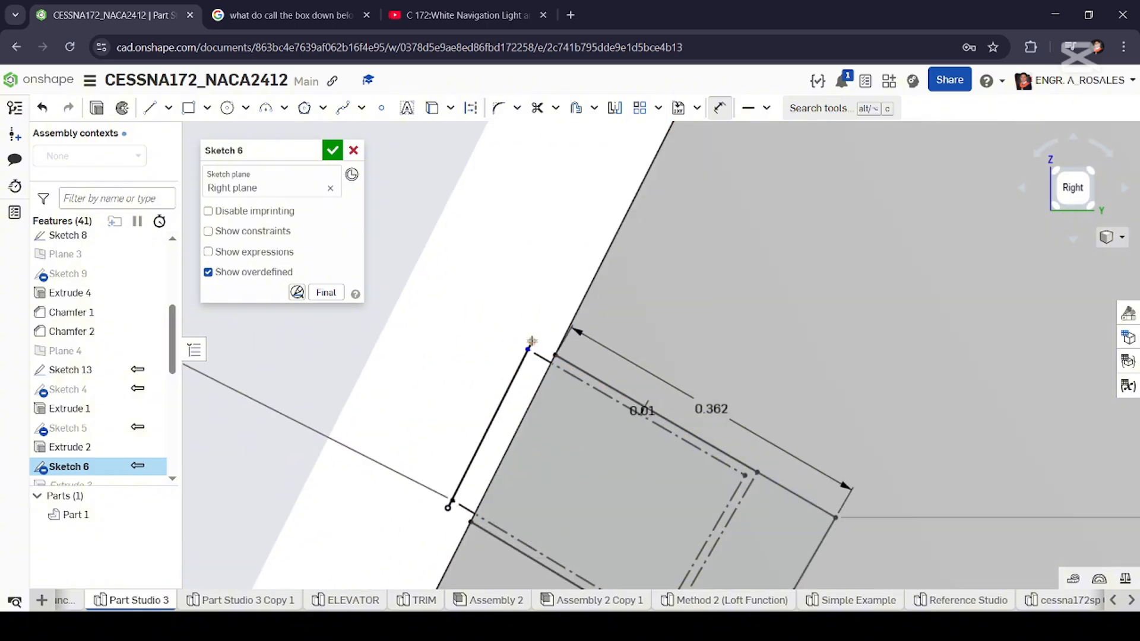
{"action": "scroll", "coordinate": [532, 341], "scroll_direction": "down", "scroll_amount": 8}
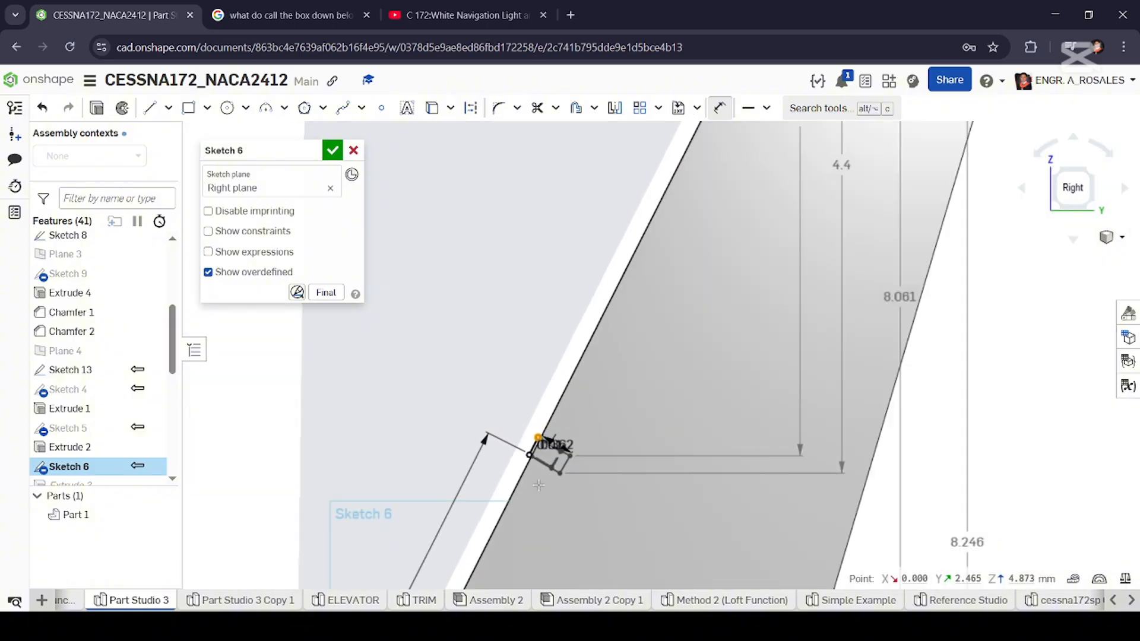
{"action": "scroll", "coordinate": [539, 485], "scroll_direction": "up", "scroll_amount": 7}
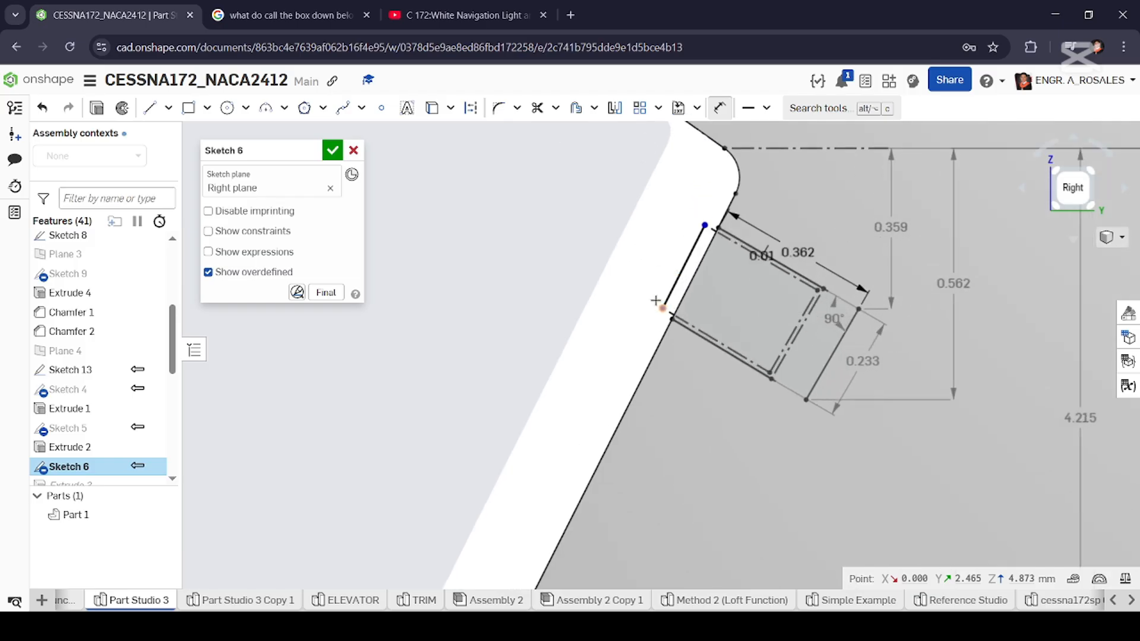
{"action": "scroll", "coordinate": [661, 306], "scroll_direction": "up", "scroll_amount": 2}
{"action": "scroll", "coordinate": [528, 338], "scroll_direction": "down", "scroll_amount": 4}
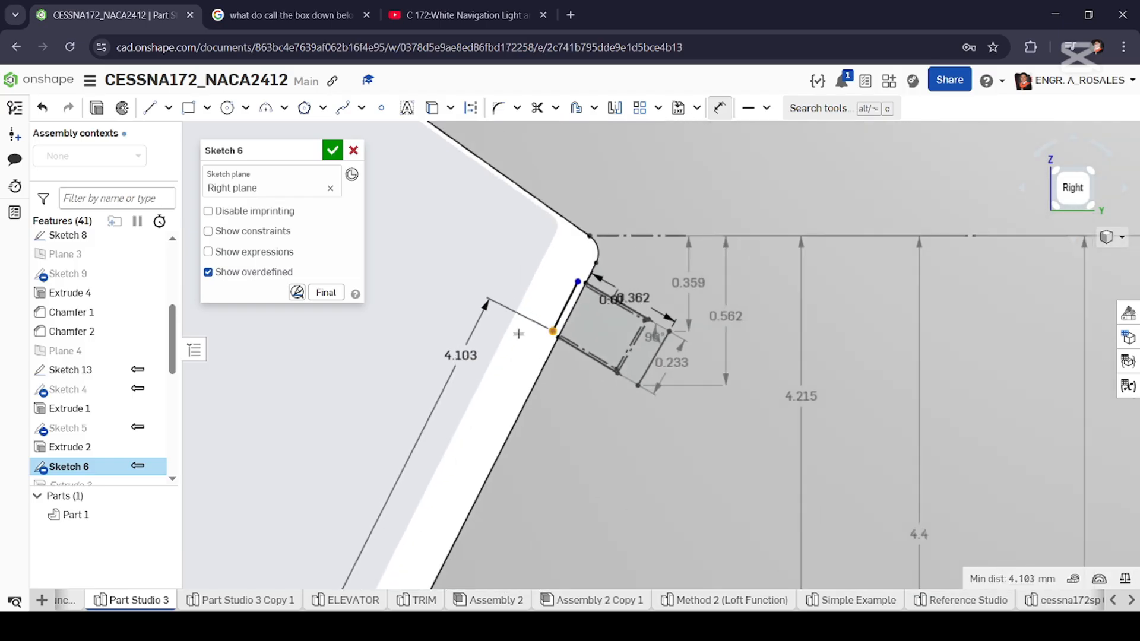
Dimension the aligned distance between the upper rectangle's lower near endpoint and the middle rectangle's upper near endpoint along the slanted edge.
{"action": "scroll", "coordinate": [565, 320], "scroll_direction": "up", "scroll_amount": 2}
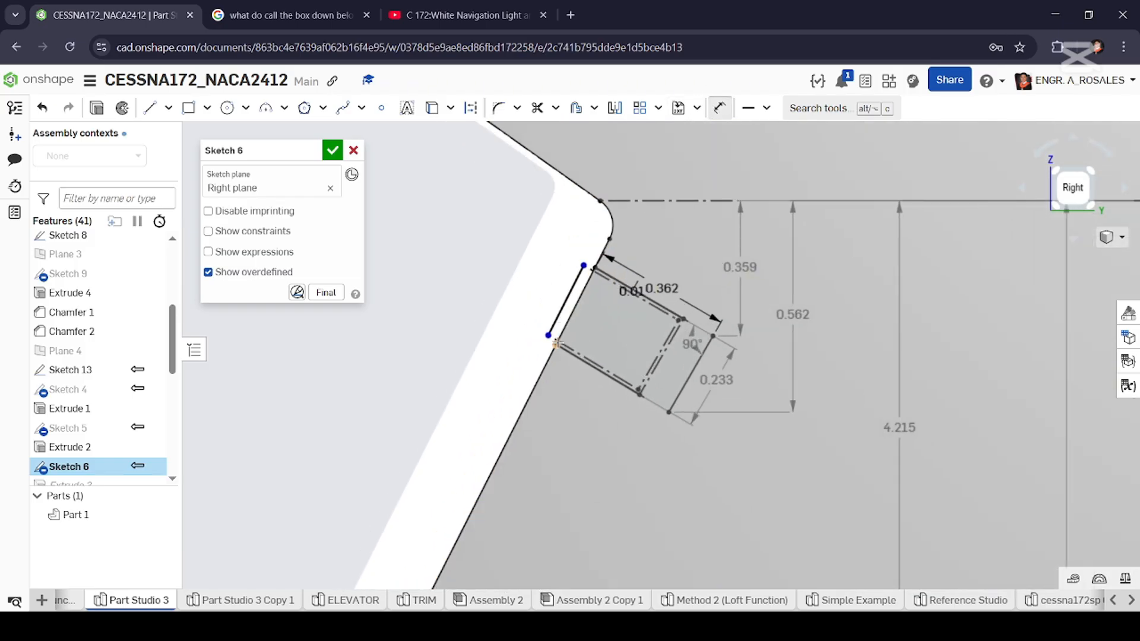
{"action": "scroll", "coordinate": [612, 294], "scroll_direction": "down", "scroll_amount": 5}
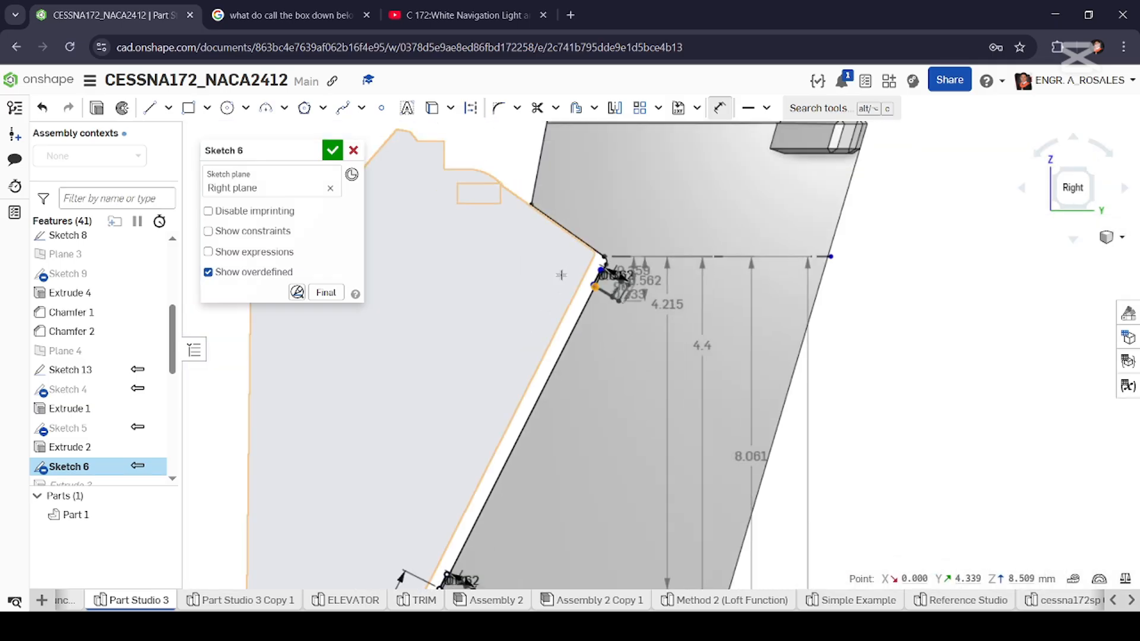
{"action": "scroll", "coordinate": [512, 443], "scroll_direction": "up", "scroll_amount": 2}
{"action": "scroll", "coordinate": [515, 445], "scroll_direction": "up", "scroll_amount": 5}
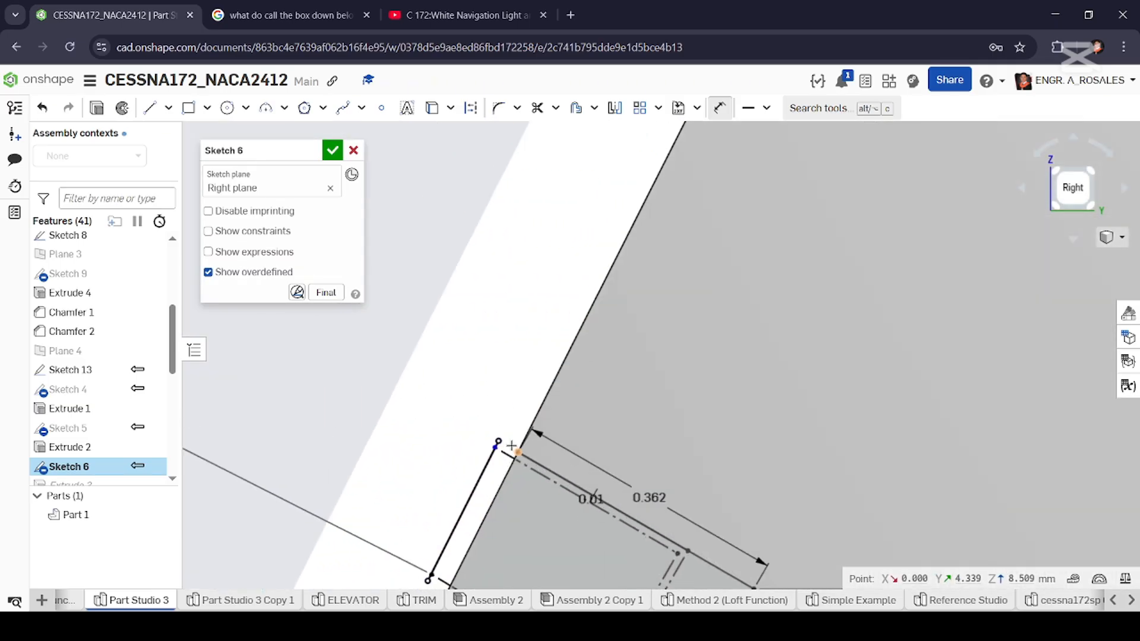
{"action": "scroll", "coordinate": [498, 443], "scroll_direction": "up", "scroll_amount": 1}
{"action": "left_click", "coordinate": [498, 440]}
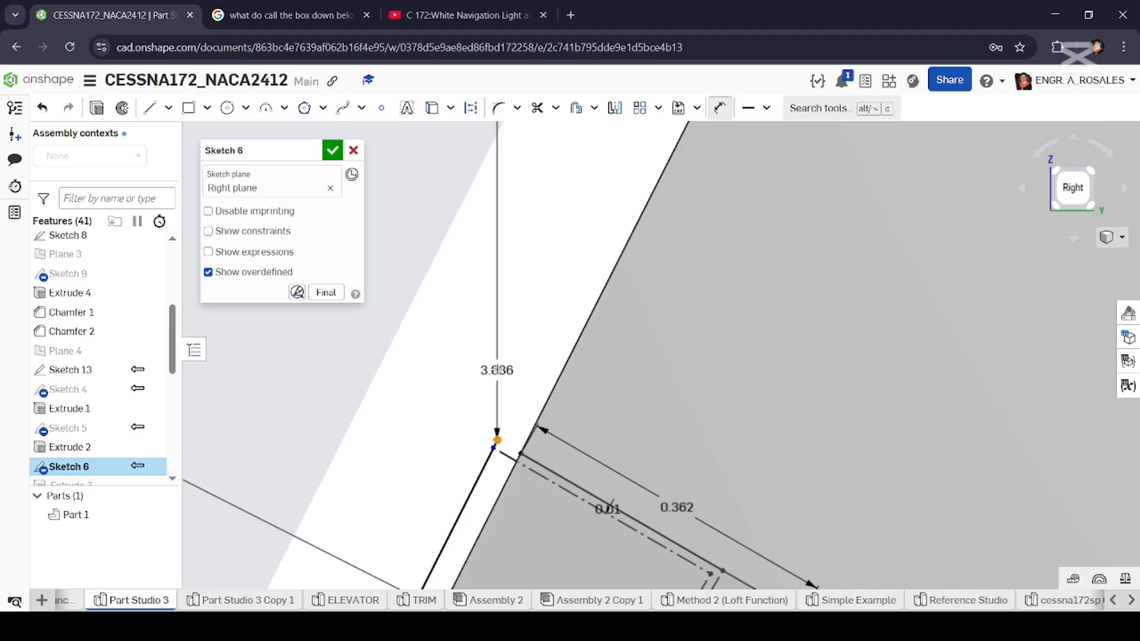
{"action": "scroll", "coordinate": [507, 363], "scroll_direction": "down", "scroll_amount": 3}
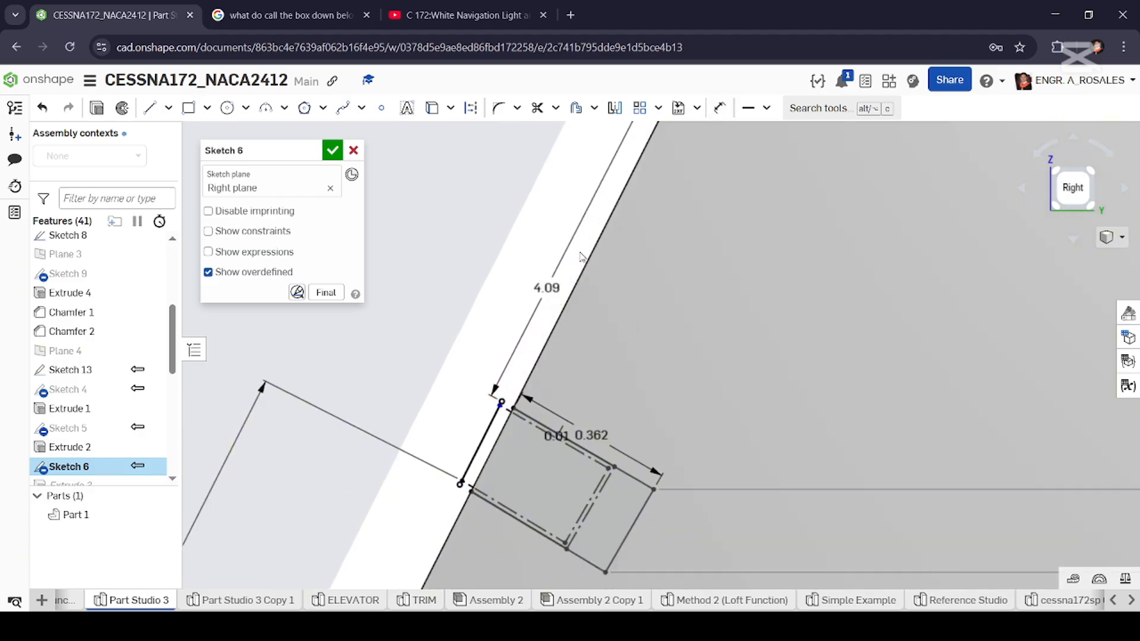
Delete the existing aligned spacing dimension between the middle and lowest rectangles along the slanted edge.
{"action": "scroll", "coordinate": [581, 257], "scroll_direction": "down", "scroll_amount": 3}
{"action": "right_click", "coordinate": [382, 396]}
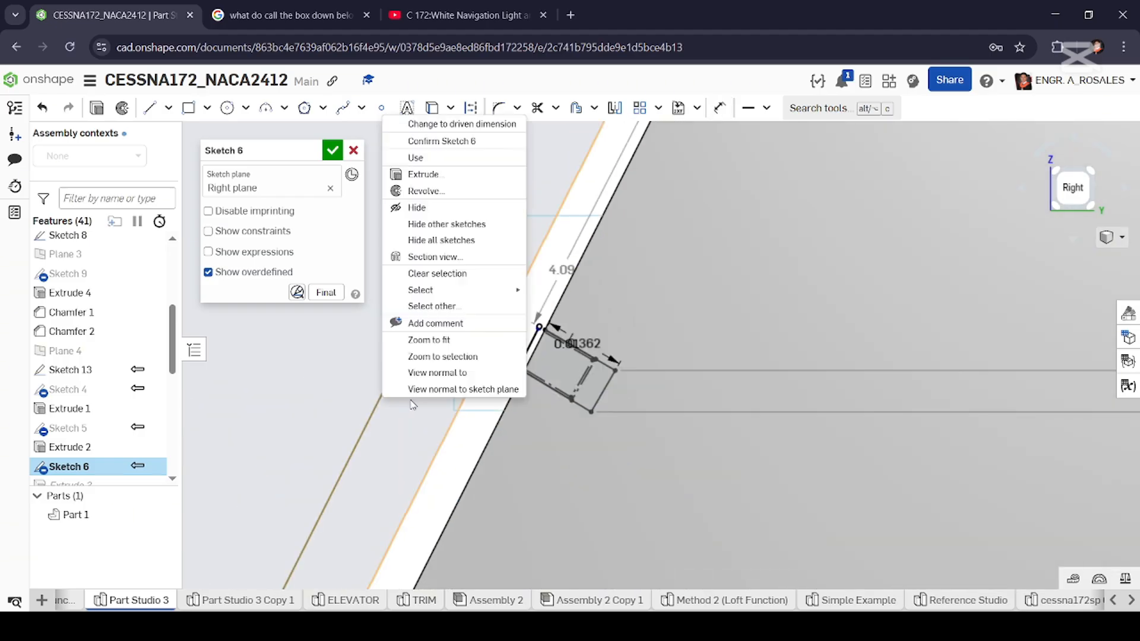
{"action": "key", "text": "Escape"}
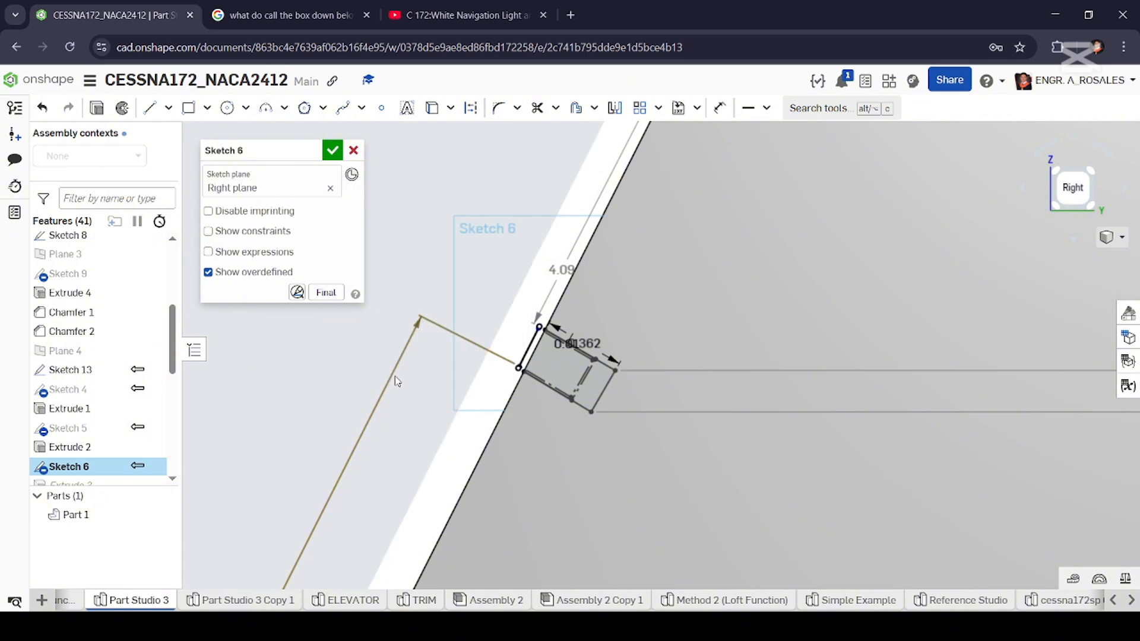
{"action": "right_click", "coordinate": [397, 380]}
{"action": "key", "text": "Escape"}
{"action": "right_click", "coordinate": [384, 395]}
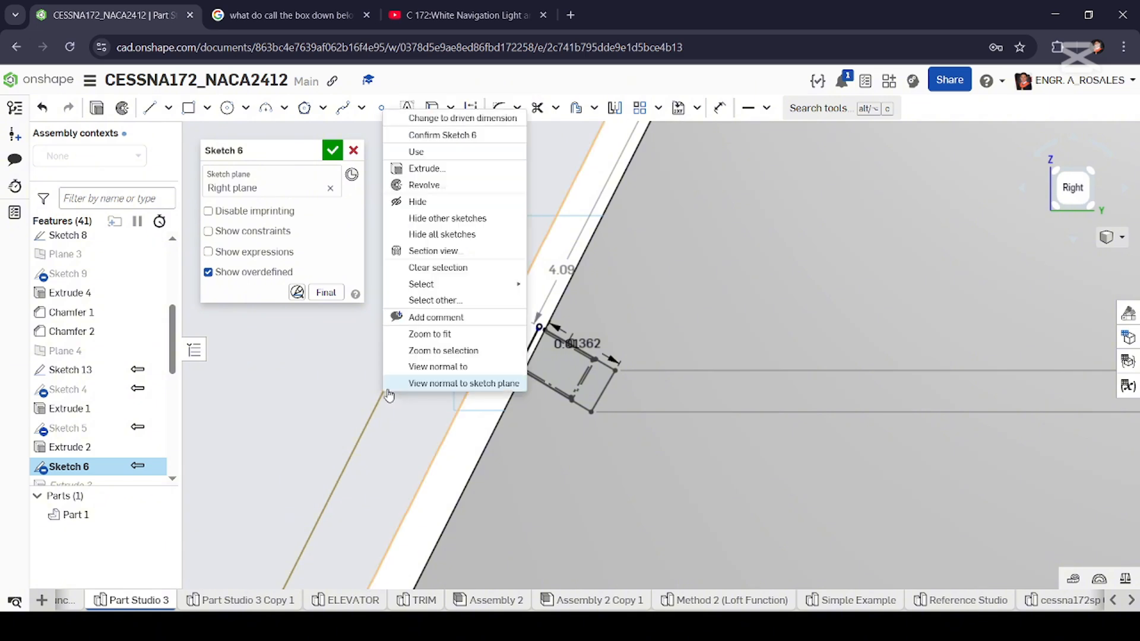
{"action": "left_click", "coordinate": [406, 425]}
{"action": "scroll", "coordinate": [406, 427], "scroll_direction": "down", "scroll_amount": 6}
{"action": "scroll", "coordinate": [505, 372], "scroll_direction": "down", "scroll_amount": 3}
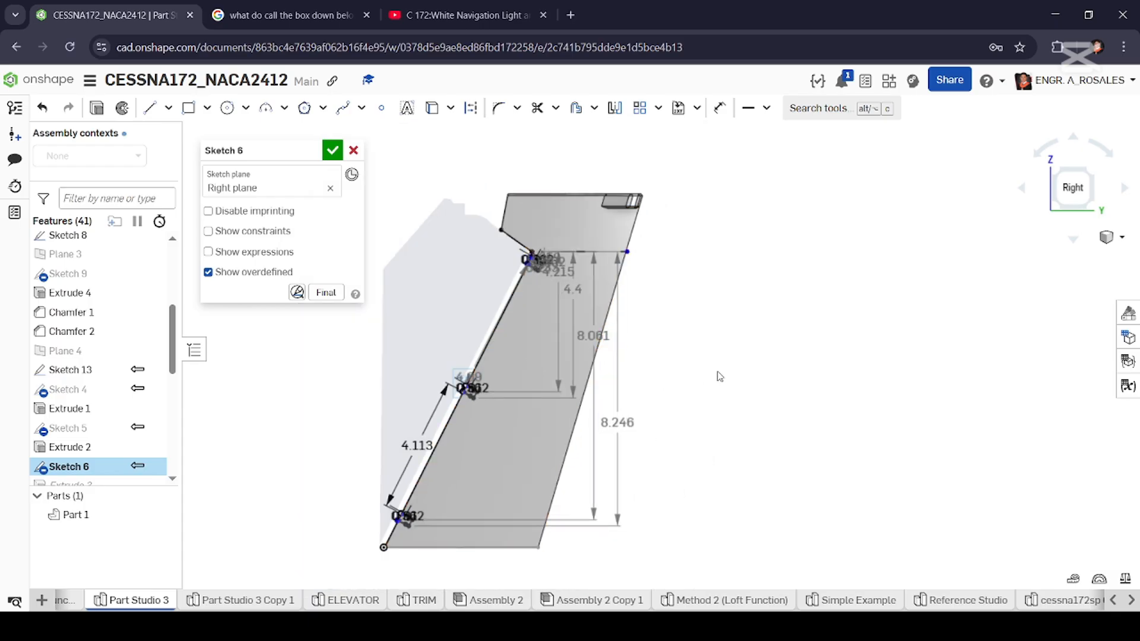
{"action": "scroll", "coordinate": [410, 439], "scroll_direction": "up", "scroll_amount": 5}
{"action": "right_click", "coordinate": [458, 466]}
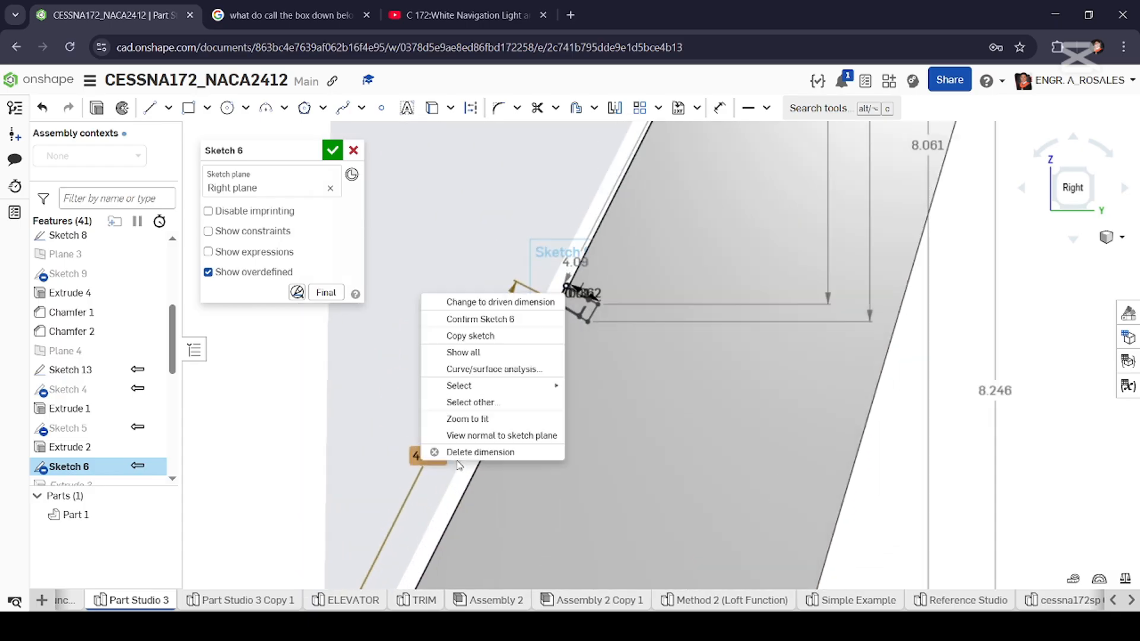
{"action": "left_click", "coordinate": [491, 453]}
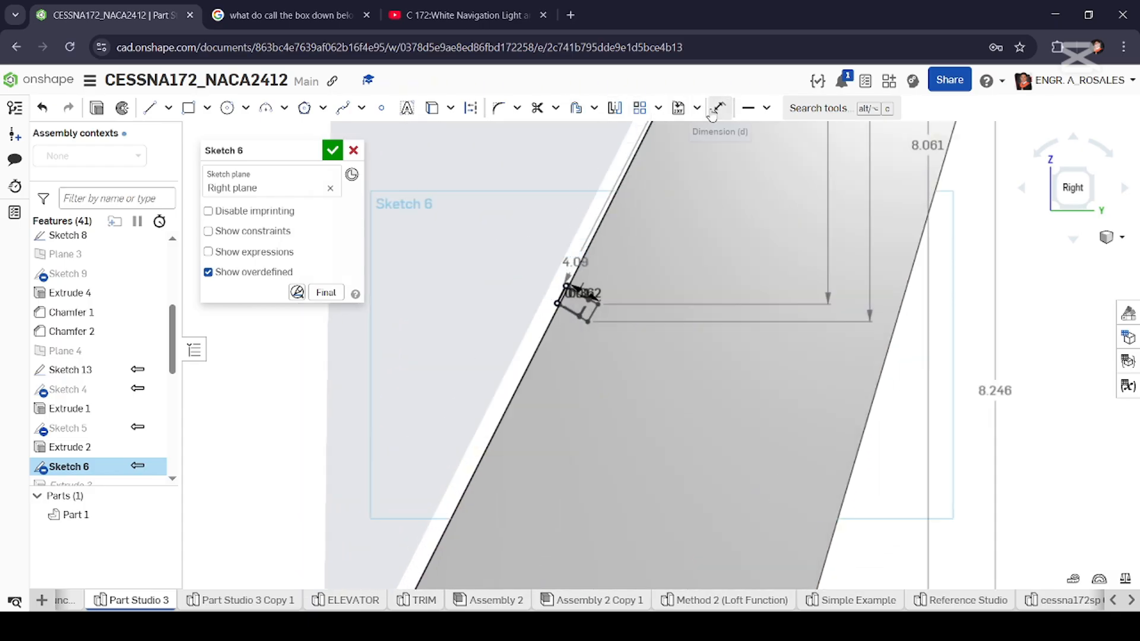
Redimension the aligned distance from the middle rectangle's lower near endpoint to the lowest rectangle's upper near endpoint along the slanted edge.
{"action": "scroll", "coordinate": [562, 259], "scroll_direction": "up", "scroll_amount": 10}
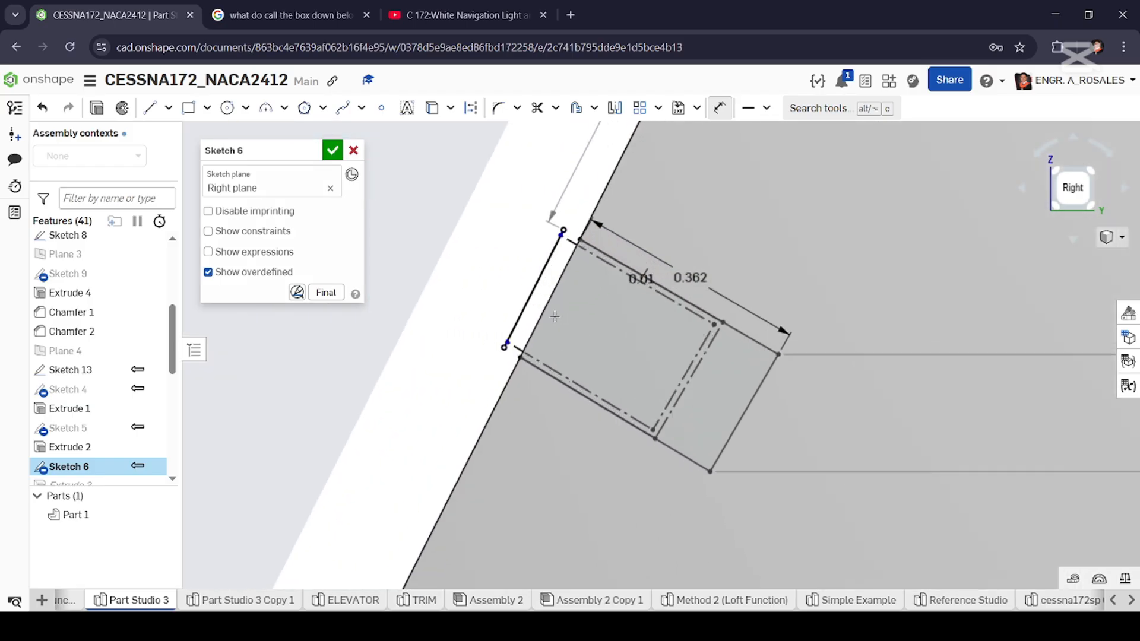
{"action": "scroll", "coordinate": [506, 311], "scroll_direction": "down", "scroll_amount": 10}
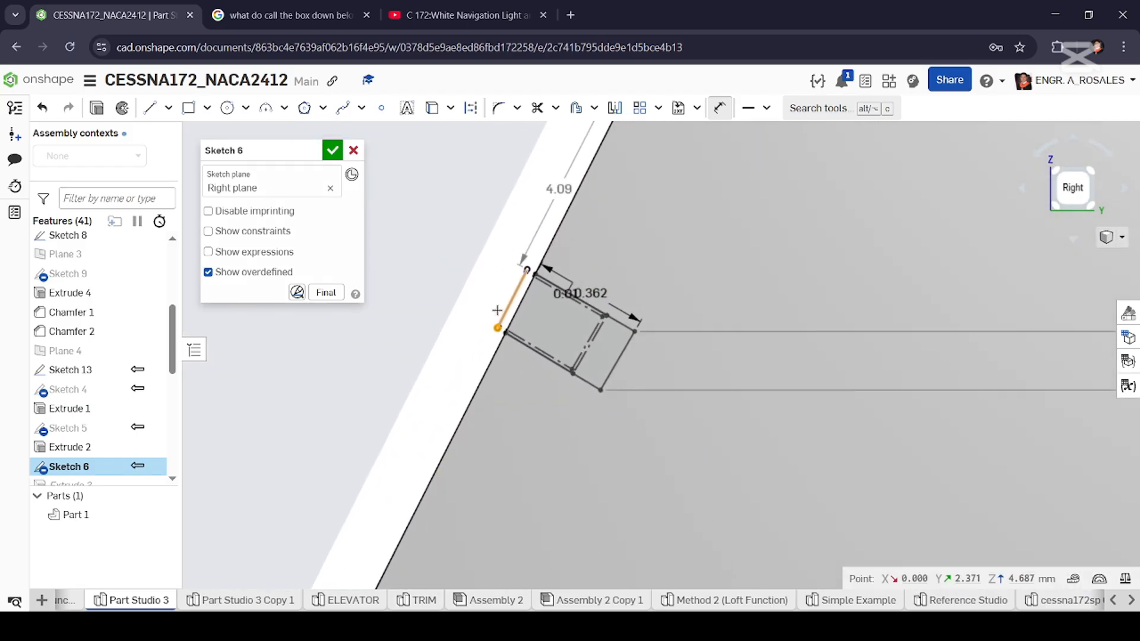
{"action": "scroll", "coordinate": [408, 497], "scroll_direction": "up", "scroll_amount": 5}
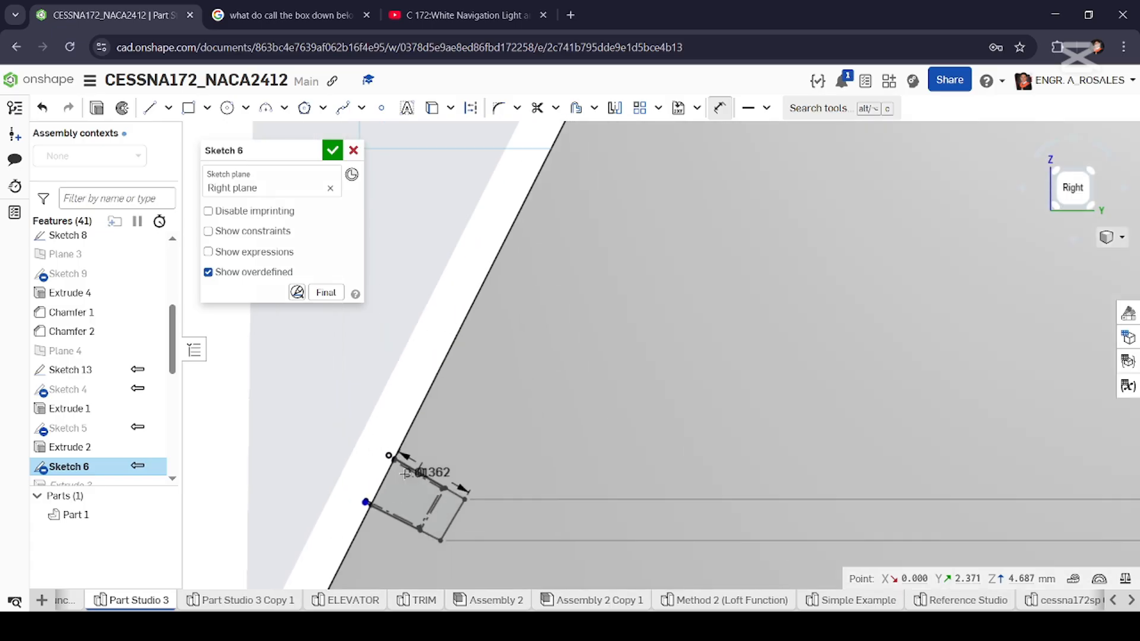
{"action": "scroll", "coordinate": [382, 430], "scroll_direction": "down", "scroll_amount": 5}
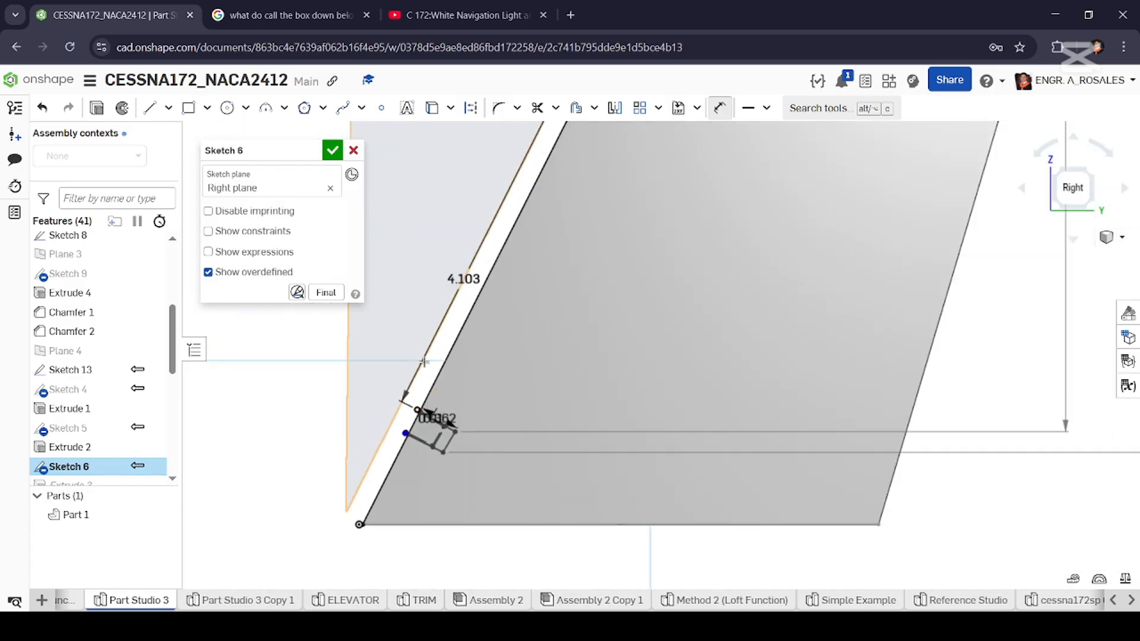
{"action": "scroll", "coordinate": [432, 396], "scroll_direction": "down", "scroll_amount": 6}
{"action": "scroll", "coordinate": [473, 331], "scroll_direction": "up", "scroll_amount": 3}
{"action": "key", "text": "Escape"}
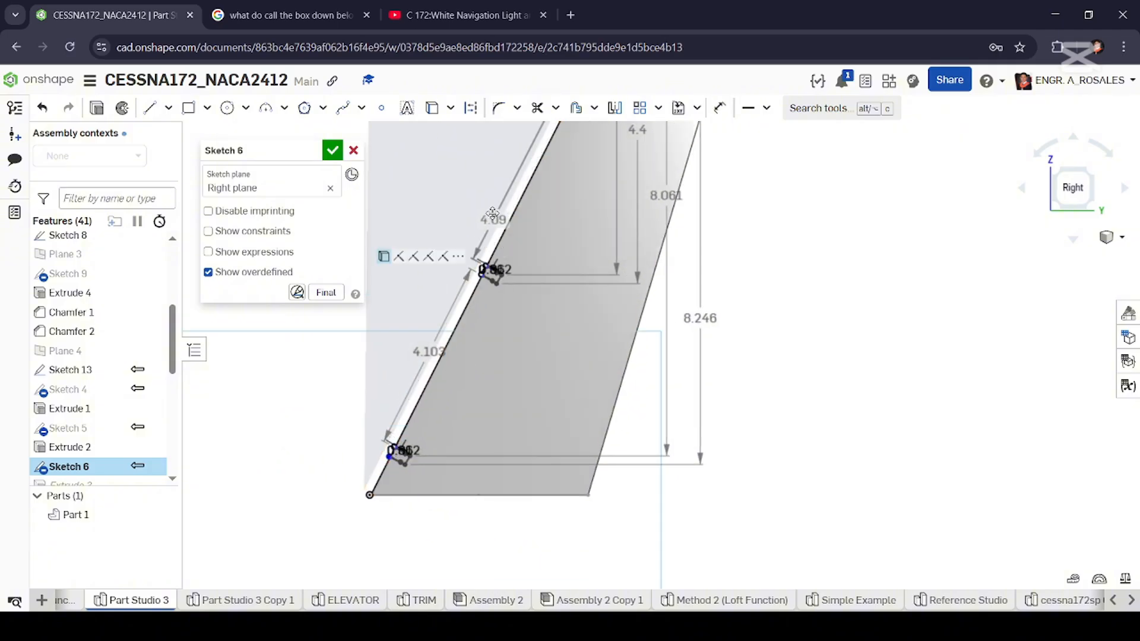
Examine the spacing and size dimensions of the three small rectangles along the slanted edge, especially those at the upper rectangle.
{"action": "scroll", "coordinate": [511, 298], "scroll_direction": "down", "scroll_amount": 3}
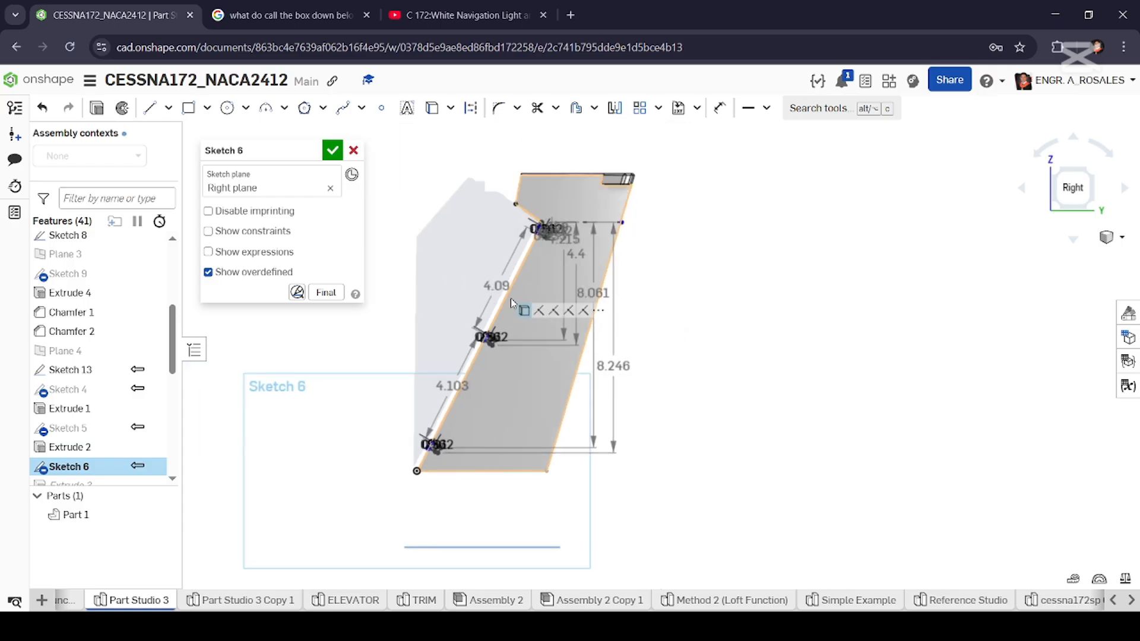
{"action": "scroll", "coordinate": [535, 321], "scroll_direction": "up", "scroll_amount": 2}
{"action": "scroll", "coordinate": [570, 220], "scroll_direction": "up", "scroll_amount": 8}
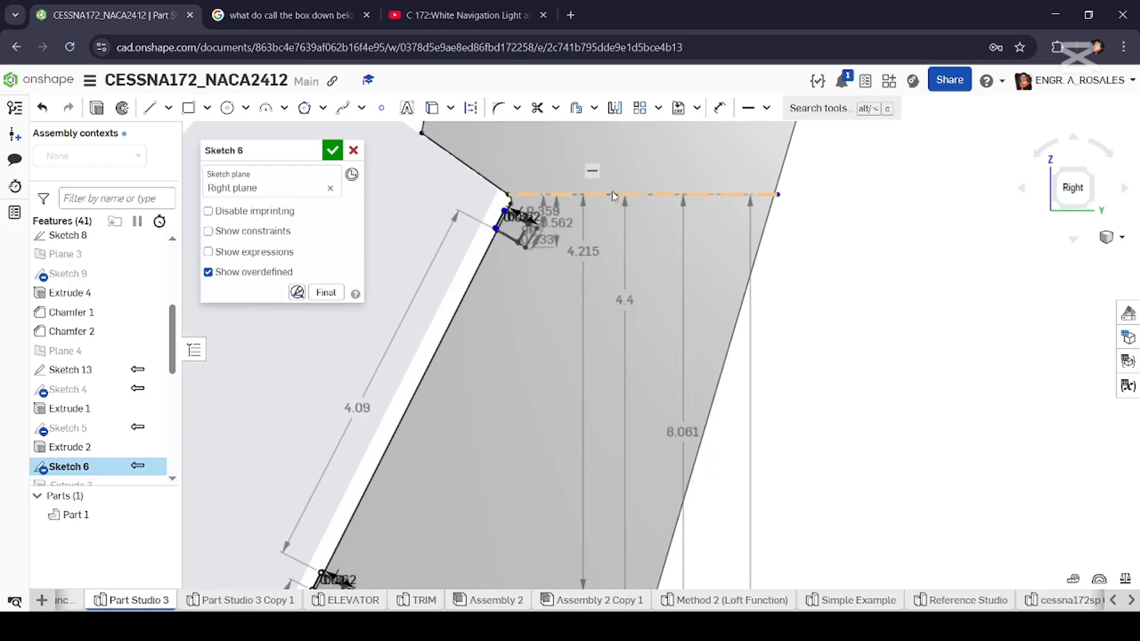
{"action": "scroll", "coordinate": [481, 240], "scroll_direction": "up", "scroll_amount": 2}
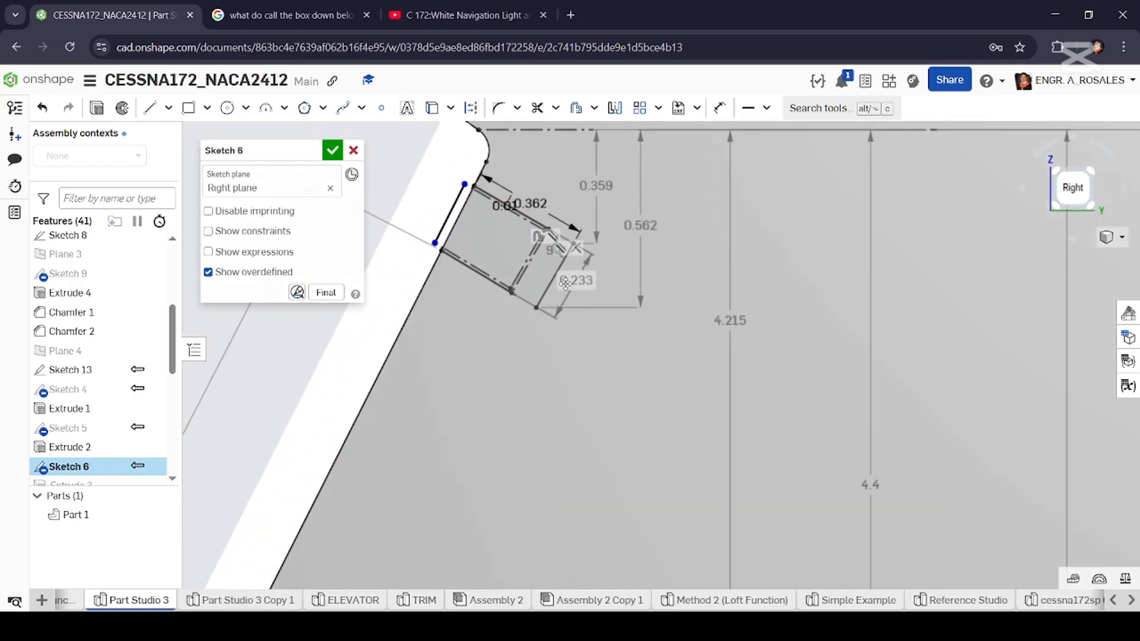
{"action": "scroll", "coordinate": [687, 256], "scroll_direction": "down", "scroll_amount": 6}
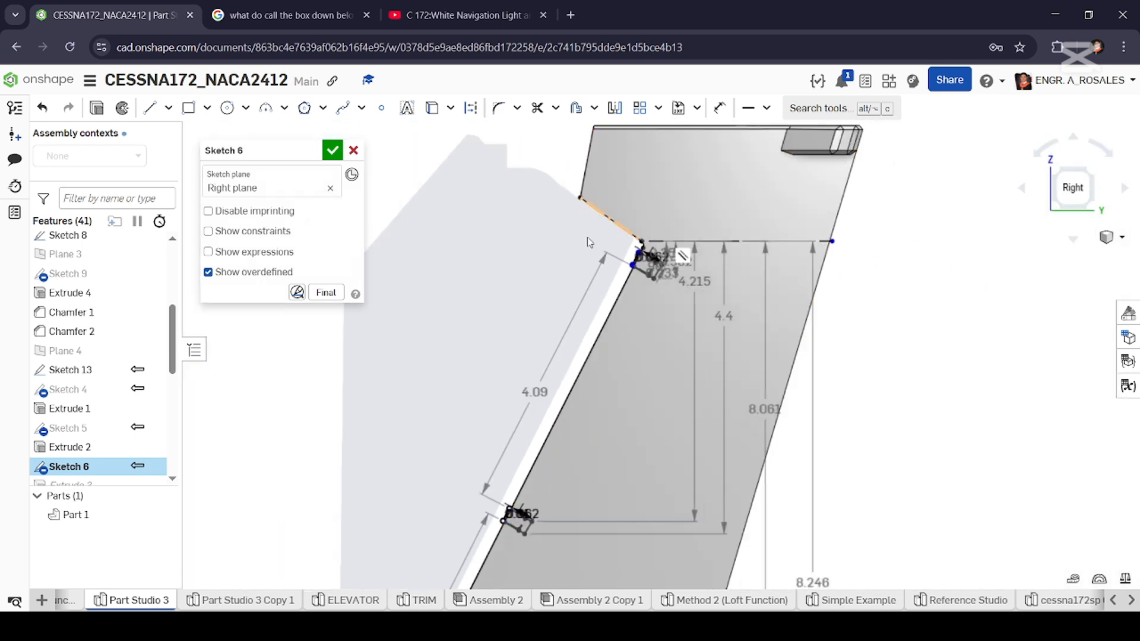
{"action": "scroll", "coordinate": [597, 326], "scroll_direction": "up", "scroll_amount": 2}
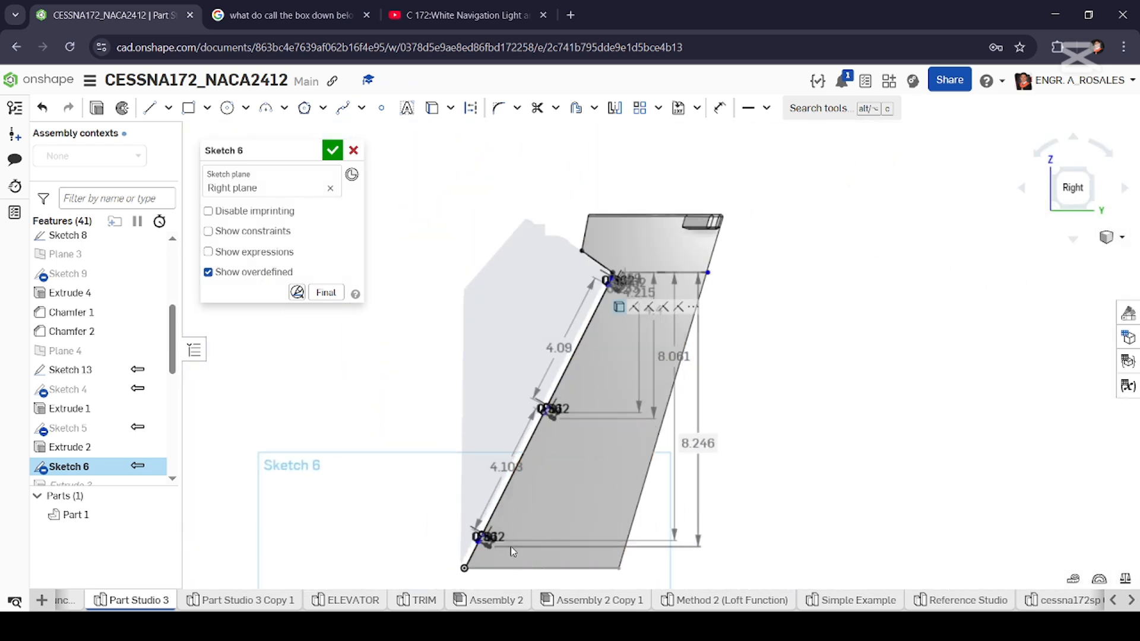
Dimension the short gap between the solid and construction line endpoints at the lowest rectangle's lower near corner.
{"action": "scroll", "coordinate": [511, 546], "scroll_direction": "up", "scroll_amount": 5}
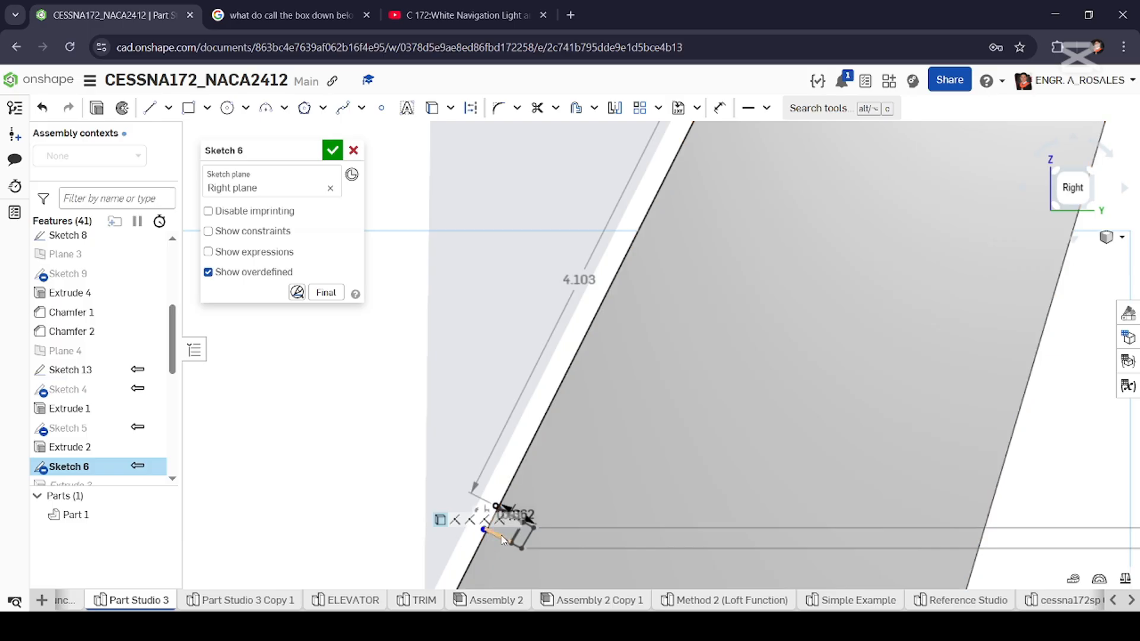
{"action": "scroll", "coordinate": [493, 545], "scroll_direction": "up", "scroll_amount": 5}
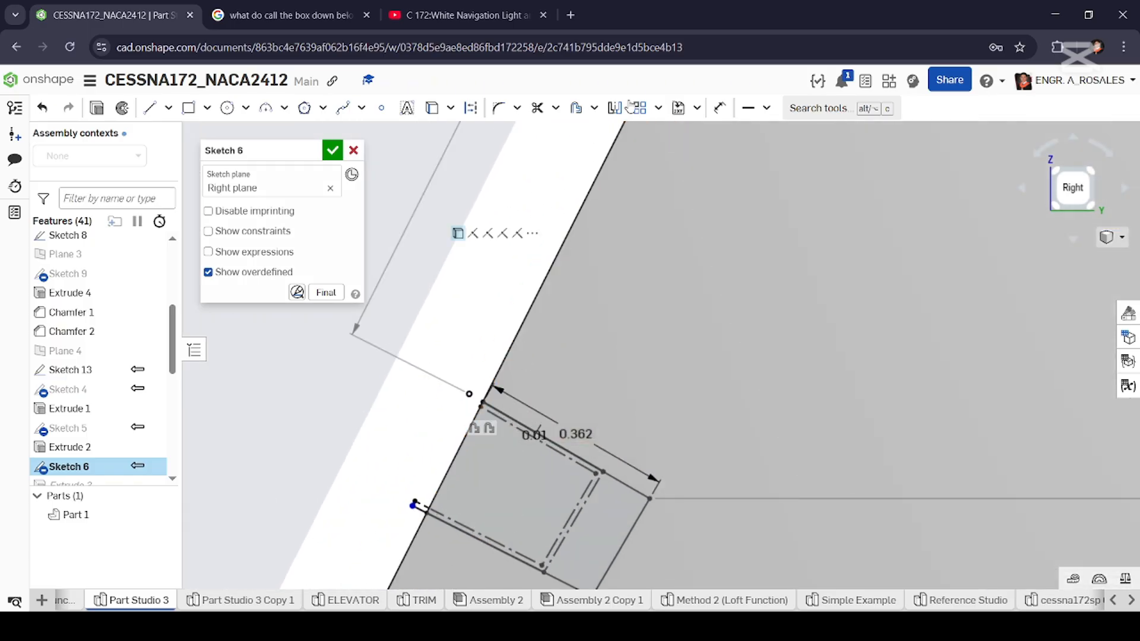
{"action": "scroll", "coordinate": [407, 525], "scroll_direction": "up", "scroll_amount": 3}
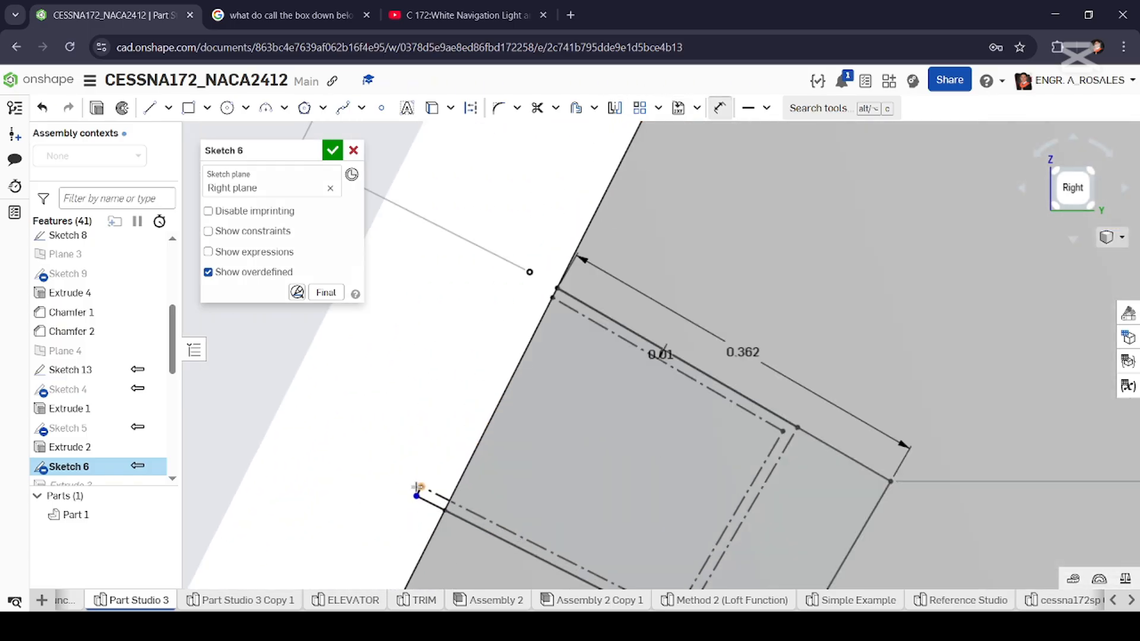
{"action": "scroll", "coordinate": [415, 496], "scroll_direction": "up", "scroll_amount": 3}
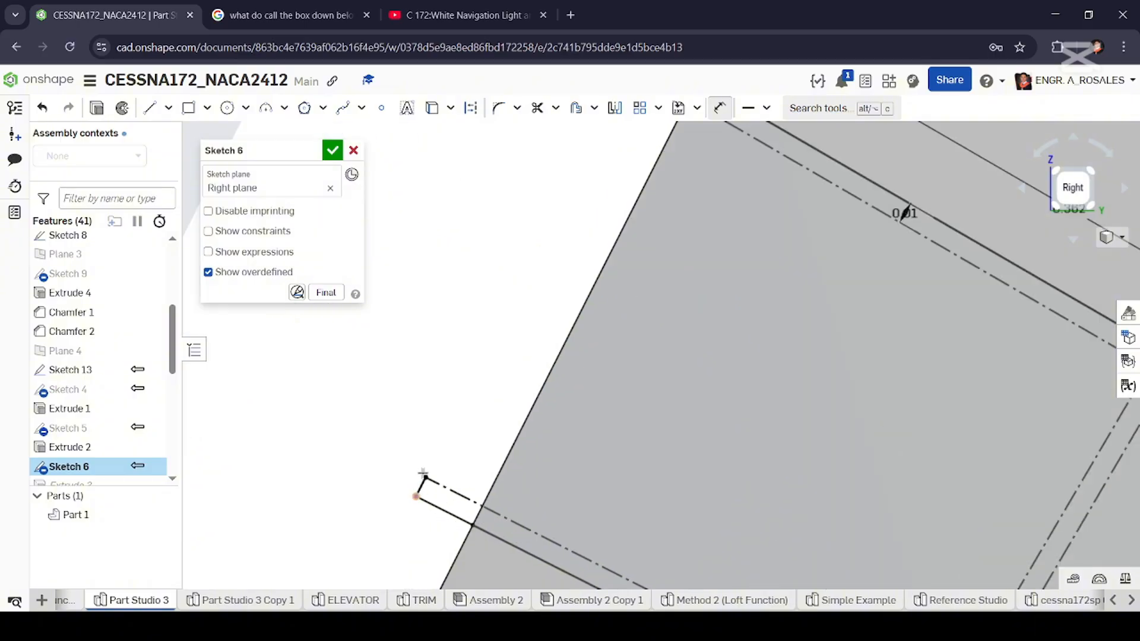
{"action": "scroll", "coordinate": [333, 452], "scroll_direction": "down", "scroll_amount": 3}
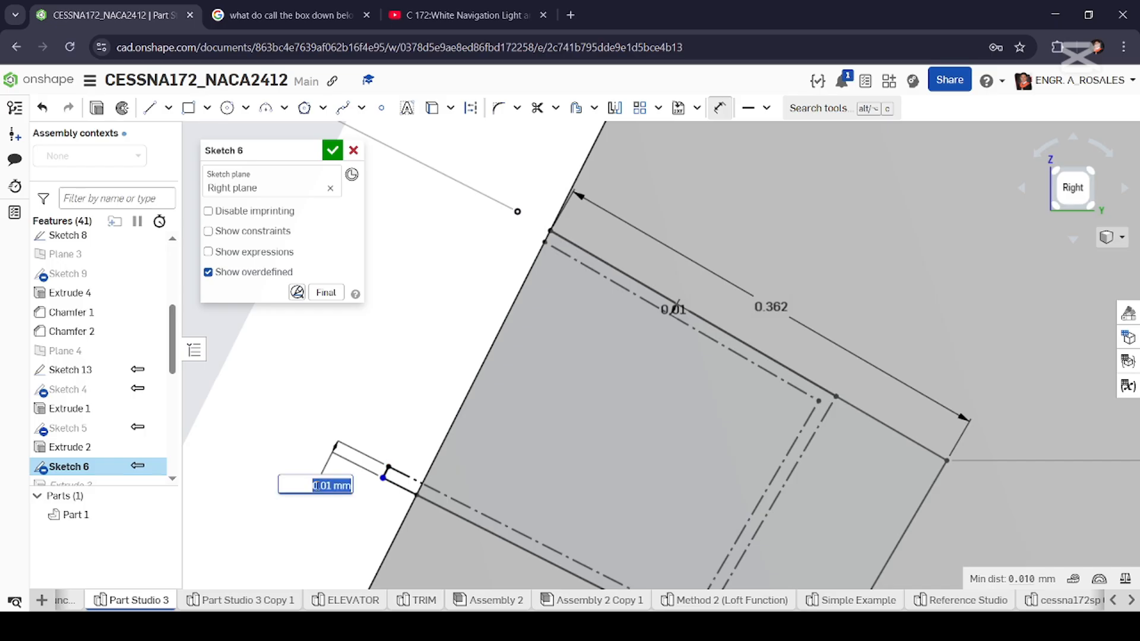
{"action": "key", "text": "Return"}
{"action": "scroll", "coordinate": [475, 506], "scroll_direction": "down", "scroll_amount": 3}
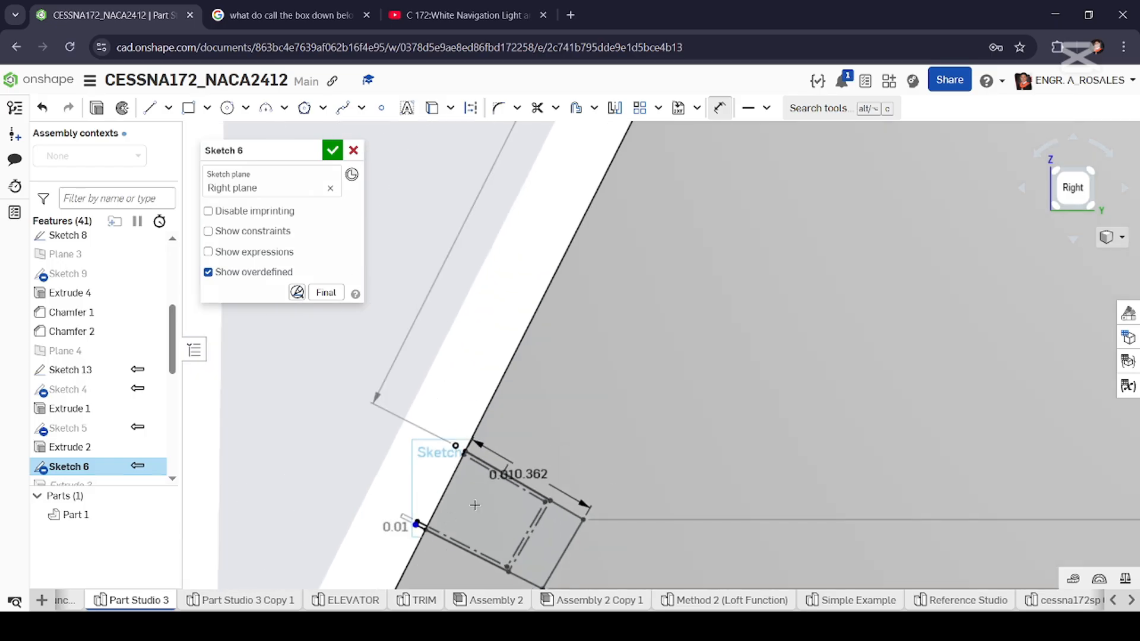
{"action": "scroll", "coordinate": [475, 506], "scroll_direction": "down", "scroll_amount": 5}
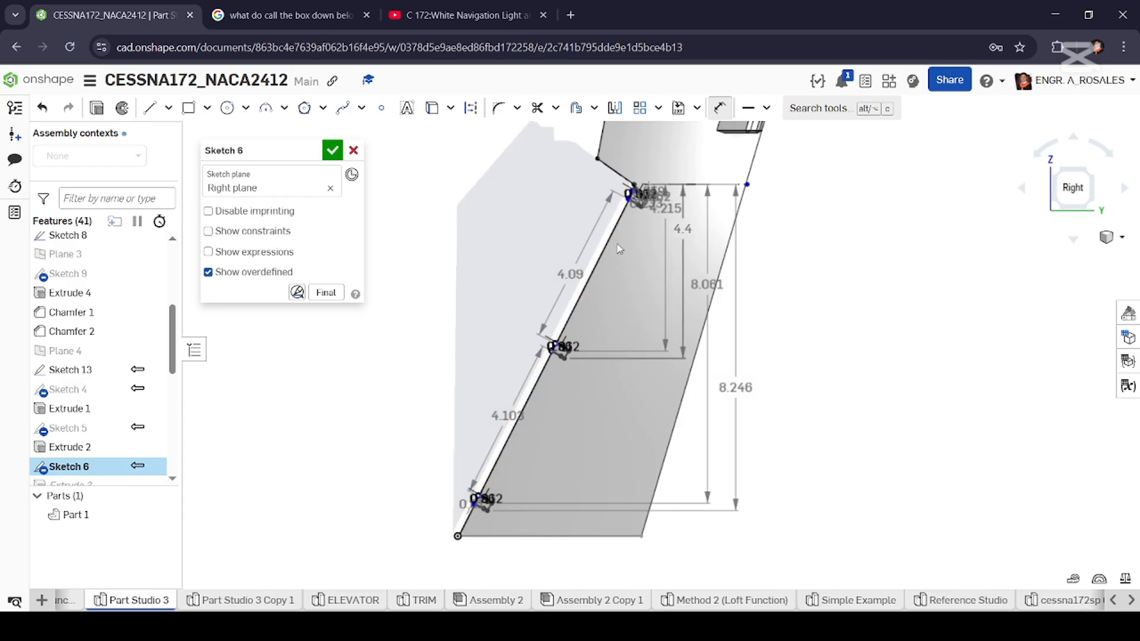
{"action": "scroll", "coordinate": [618, 248], "scroll_direction": "up", "scroll_amount": 2}
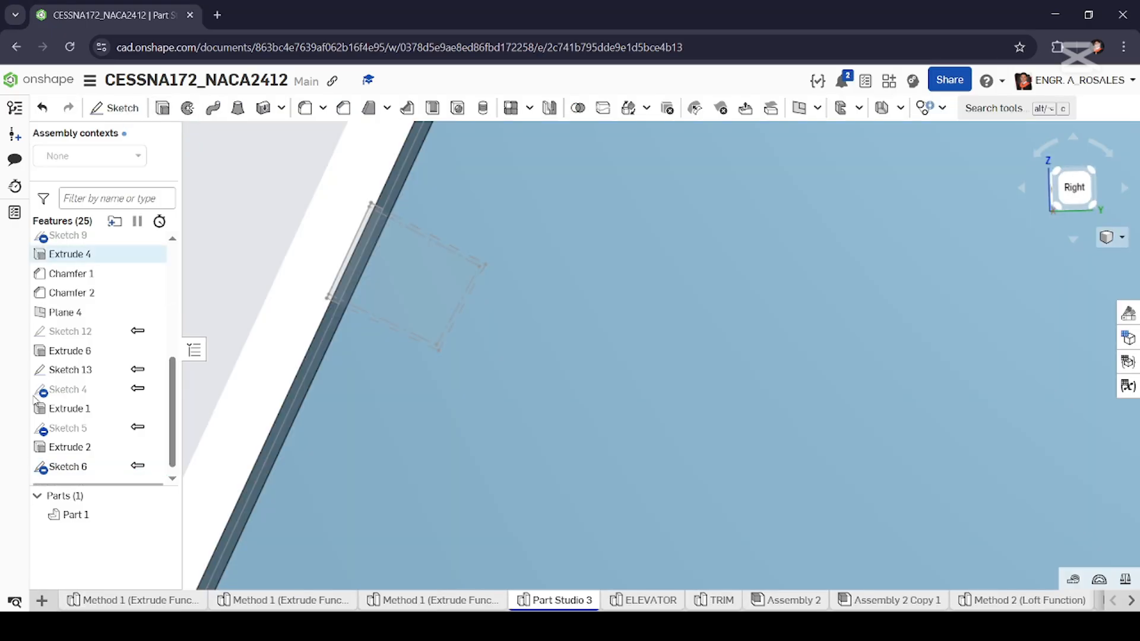
Cut the three small rectangular profiles of Sketch 6 out of Part 1 with a symmetric blind Extrude of 25 mm depth.
{"action": "key", "text": "shift+e"}
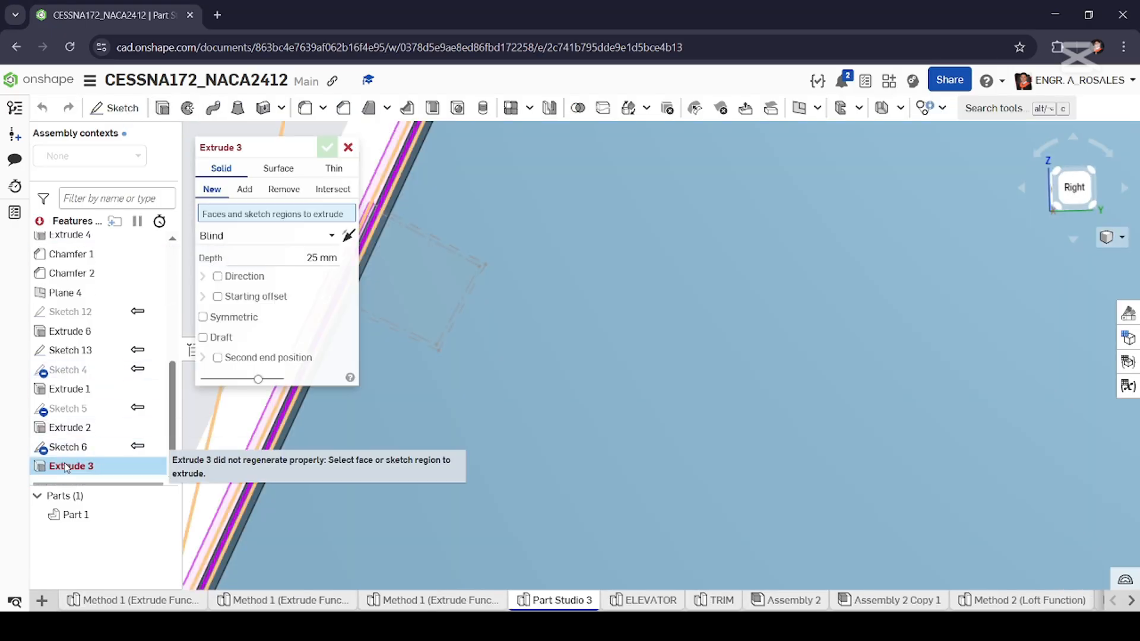
{"action": "left_click", "coordinate": [70, 446]}
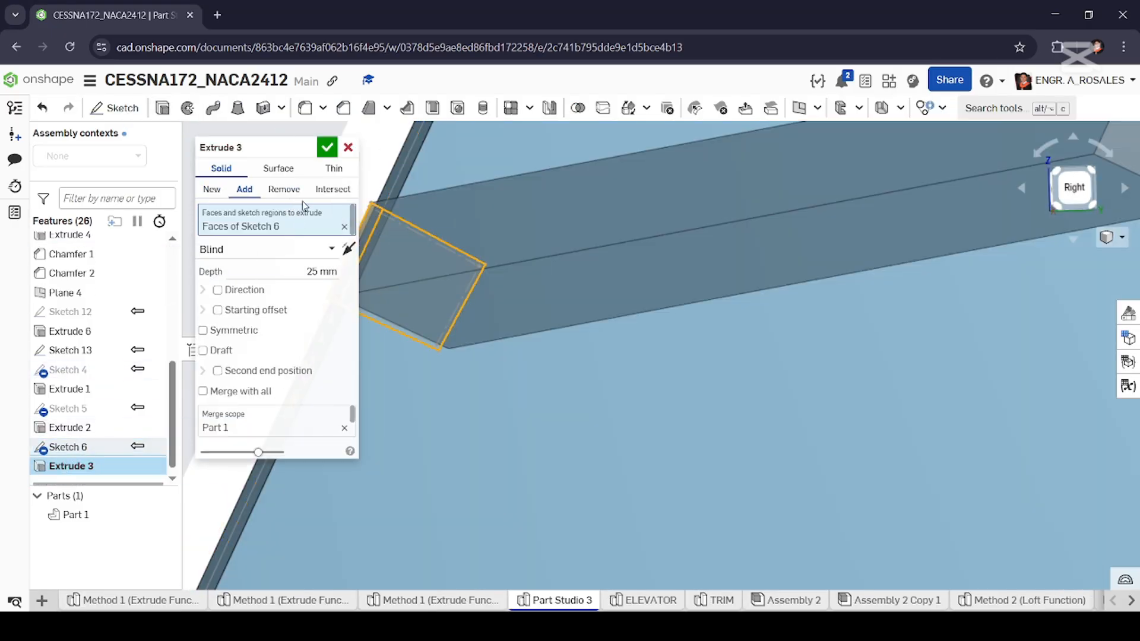
{"action": "left_click", "coordinate": [284, 189]}
{"action": "left_click", "coordinate": [203, 331]}
{"action": "scroll", "coordinate": [489, 420], "scroll_direction": "down", "scroll_amount": 5}
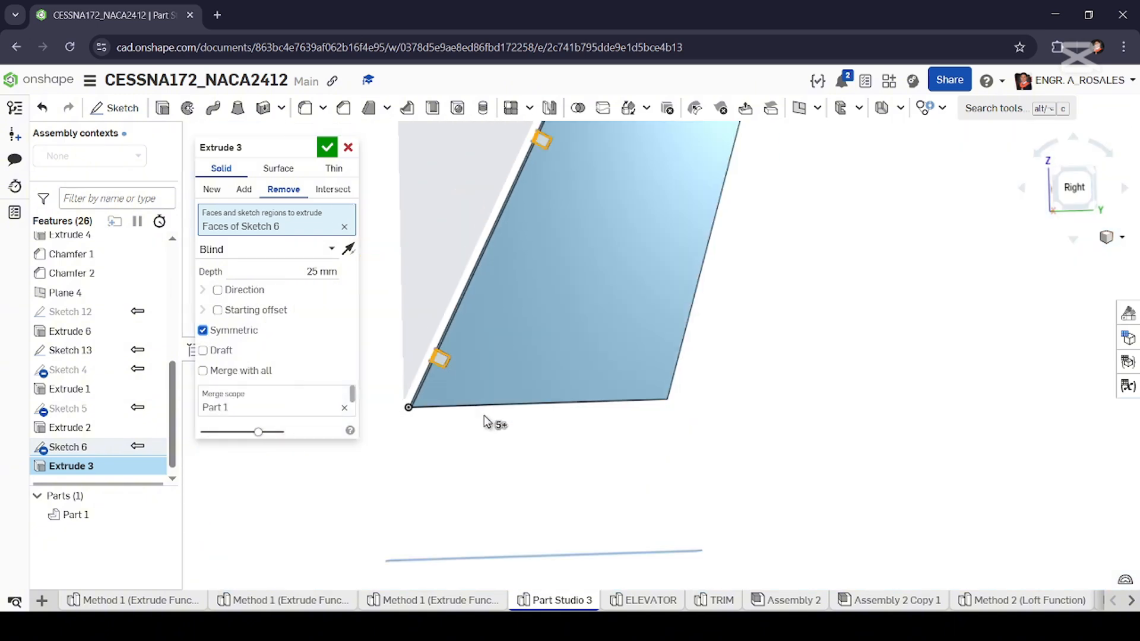
{"action": "left_click", "coordinate": [326, 148]}
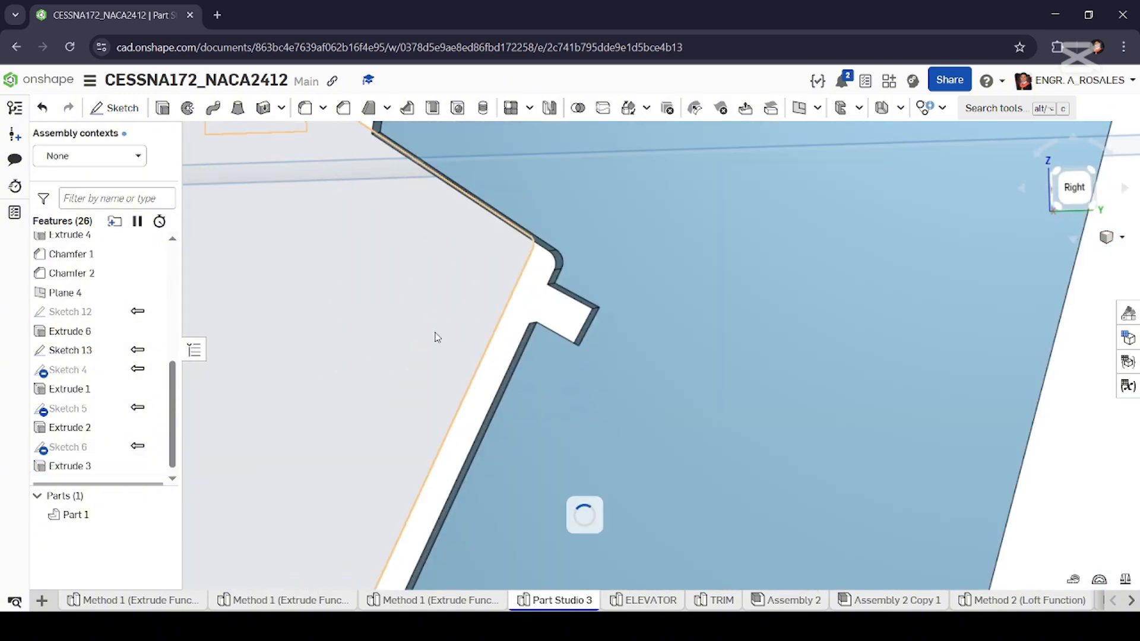
{"action": "right_click_drag", "start_coordinate": [437, 338], "coordinate": [562, 341]}
{"action": "scroll", "coordinate": [562, 328], "scroll_direction": "down", "scroll_amount": 10}
{"action": "scroll", "coordinate": [559, 334], "scroll_direction": "up", "scroll_amount": 2}
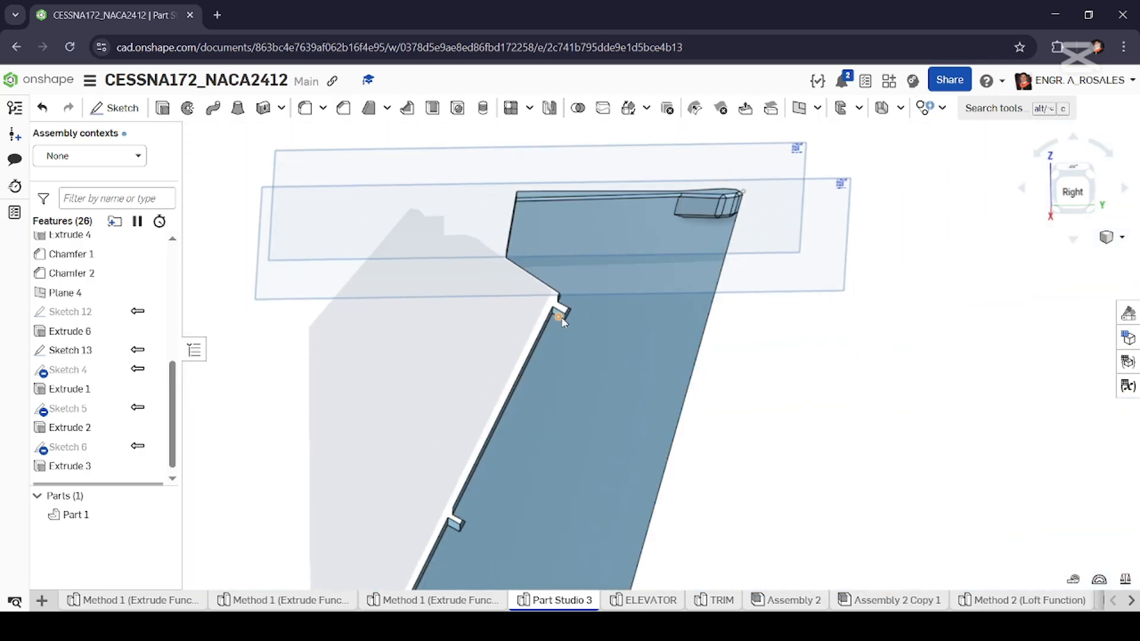
{"action": "scroll", "coordinate": [563, 320], "scroll_direction": "up", "scroll_amount": 2}
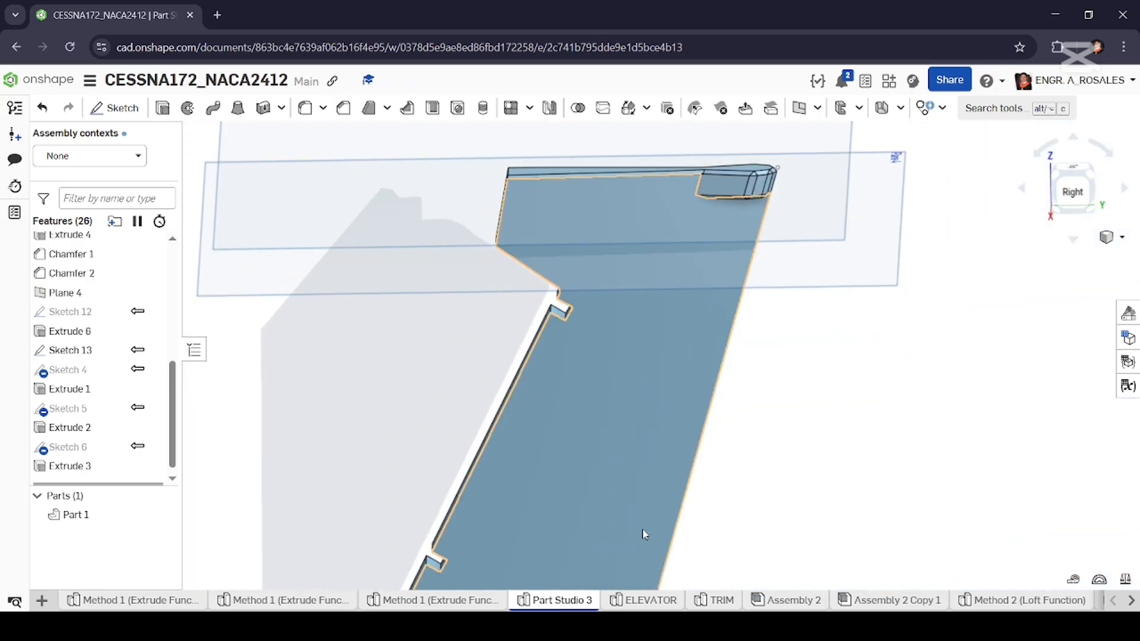
Examine in Assembly 2 Copy 1 how the three notches of the blue tail part fit around the fin's hinge tabs.
{"action": "left_click", "coordinate": [867, 601]}
{"action": "scroll", "coordinate": [861, 375], "scroll_direction": "down", "scroll_amount": 5}
{"action": "scroll", "coordinate": [865, 367], "scroll_direction": "down", "scroll_amount": 5}
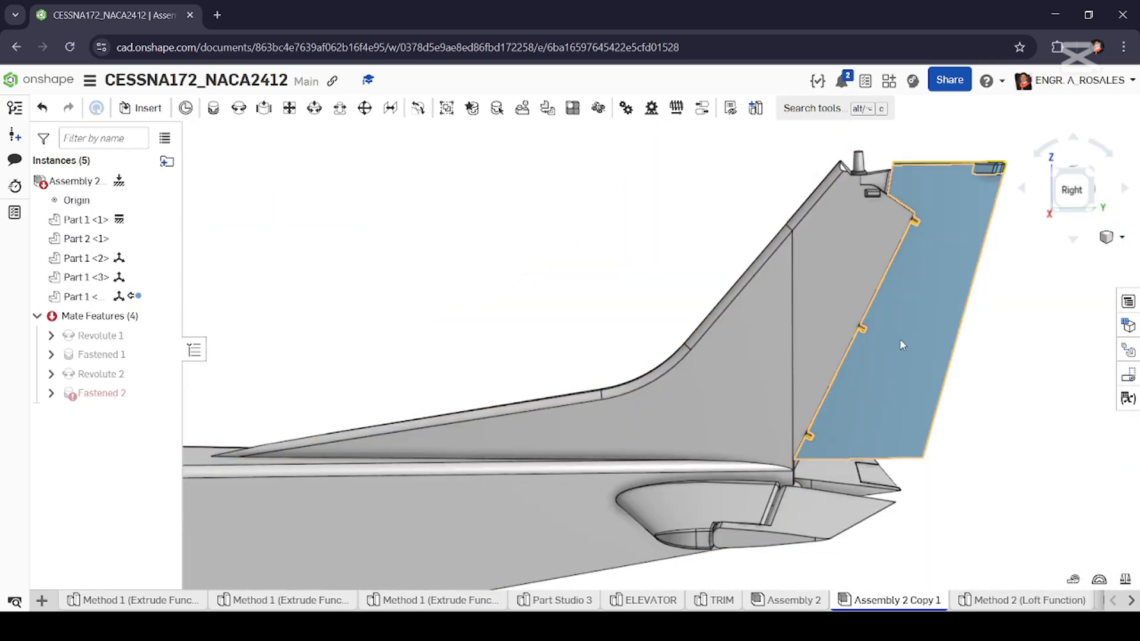
{"action": "scroll", "coordinate": [919, 181], "scroll_direction": "up", "scroll_amount": 6}
{"action": "right_click_drag", "start_coordinate": [915, 185], "coordinate": [864, 214]}
{"action": "scroll", "coordinate": [909, 194], "scroll_direction": "up", "scroll_amount": 2}
{"action": "scroll", "coordinate": [907, 194], "scroll_direction": "up", "scroll_amount": 3}
{"action": "scroll", "coordinate": [864, 212], "scroll_direction": "down", "scroll_amount": 3}
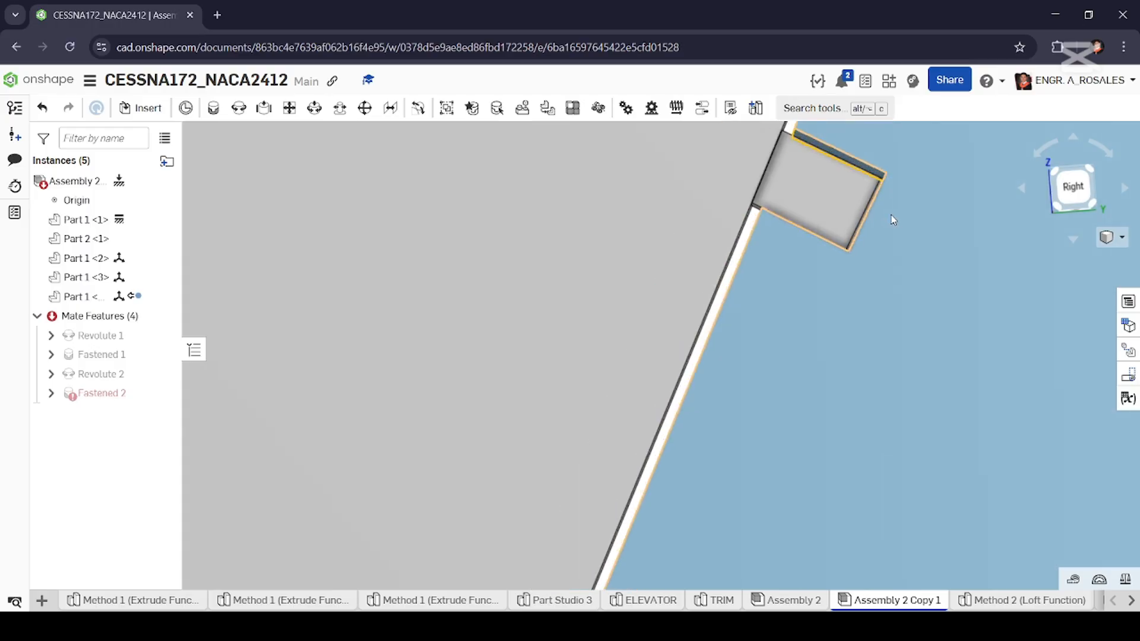
{"action": "left_click", "coordinate": [783, 208]}
{"action": "scroll", "coordinate": [776, 216], "scroll_direction": "down", "scroll_amount": 3}
{"action": "left_click", "coordinate": [922, 334]}
{"action": "scroll", "coordinate": [658, 415], "scroll_direction": "up", "scroll_amount": 6}
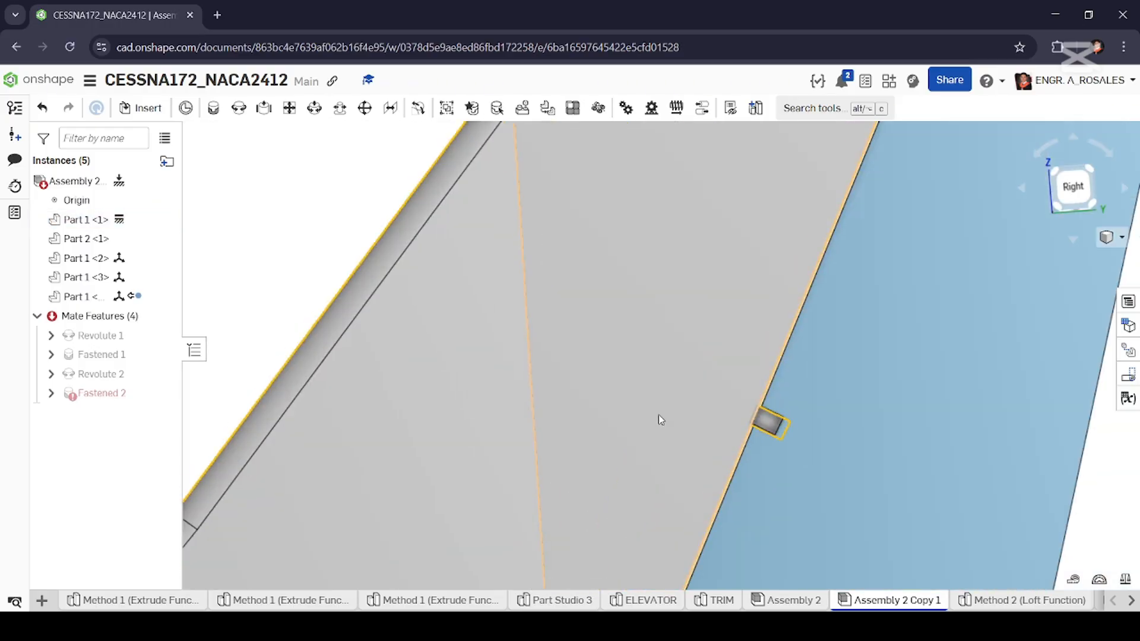
{"action": "left_click", "coordinate": [804, 419]}
{"action": "scroll", "coordinate": [804, 419], "scroll_direction": "down", "scroll_amount": 2}
{"action": "middle_click_drag", "start_coordinate": [804, 418], "coordinate": [722, 397]}
{"action": "scroll", "coordinate": [665, 374], "scroll_direction": "down", "scroll_amount": 3}
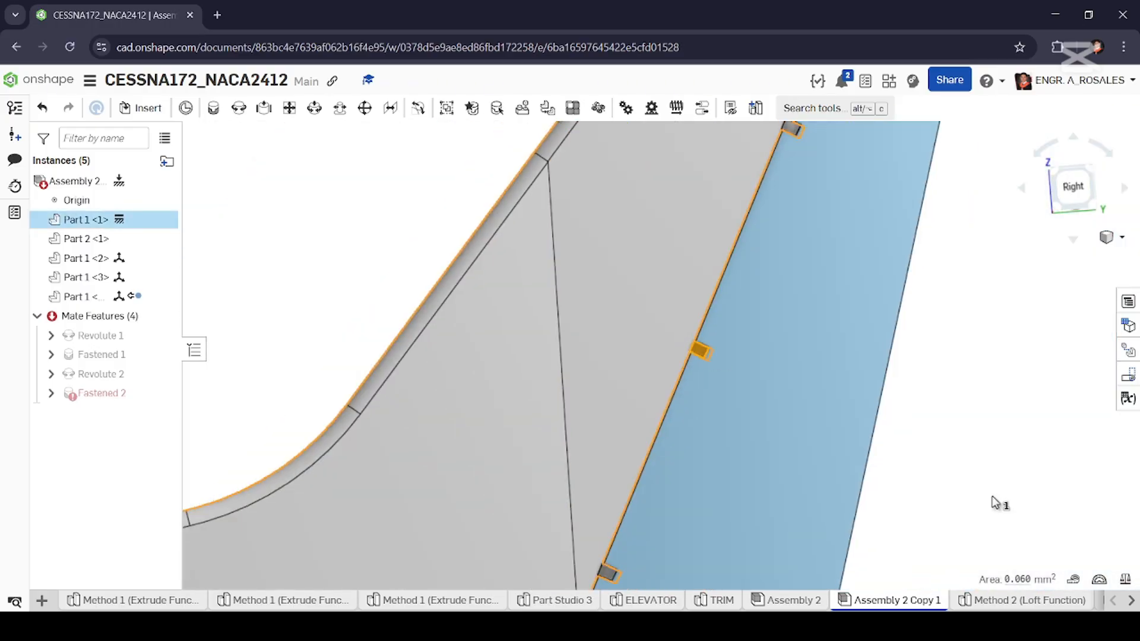
{"action": "left_click", "coordinate": [995, 500]}
{"action": "scroll", "coordinate": [772, 398], "scroll_direction": "up", "scroll_amount": 5}
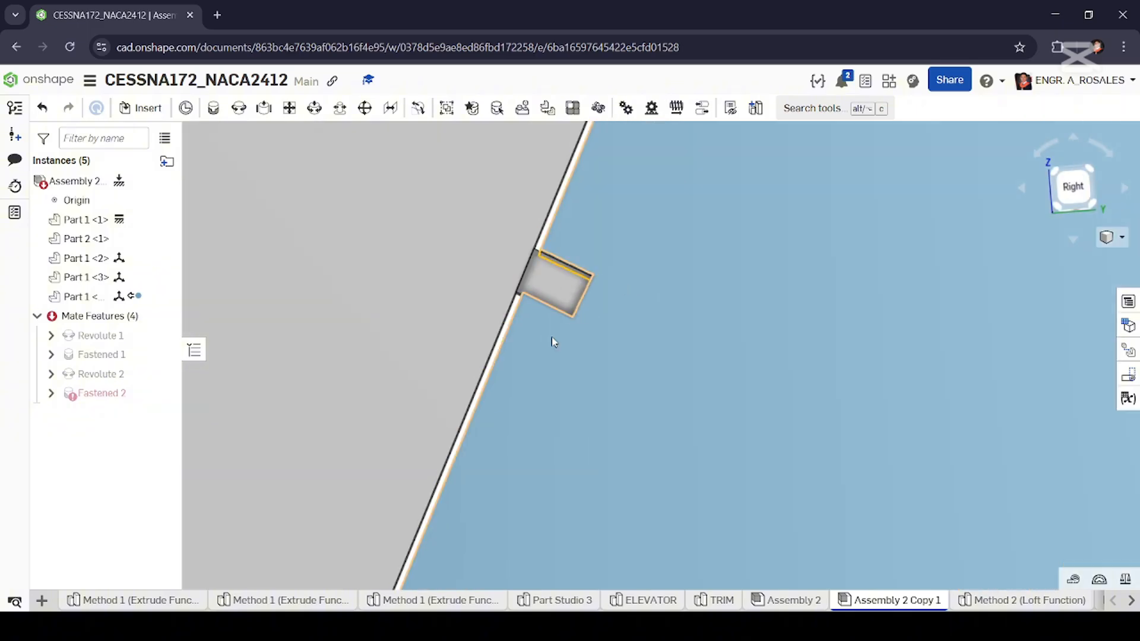
Edit the blue tail part in a newly created context of Assembly 2 Copy 1.
{"action": "mouse_move", "coordinate": [552, 339]}
{"action": "right_mouse_down"}
{"action": "mouse_move", "coordinate": [537, 380]}
{"action": "mouse_move", "coordinate": [341, 390]}
{"action": "mouse_move", "coordinate": [607, 375]}
{"action": "mouse_move", "coordinate": [551, 397]}
{"action": "mouse_move", "coordinate": [546, 356]}
{"action": "right_mouse_up"}
{"action": "scroll", "coordinate": [546, 327], "scroll_direction": "up", "scroll_amount": 5}
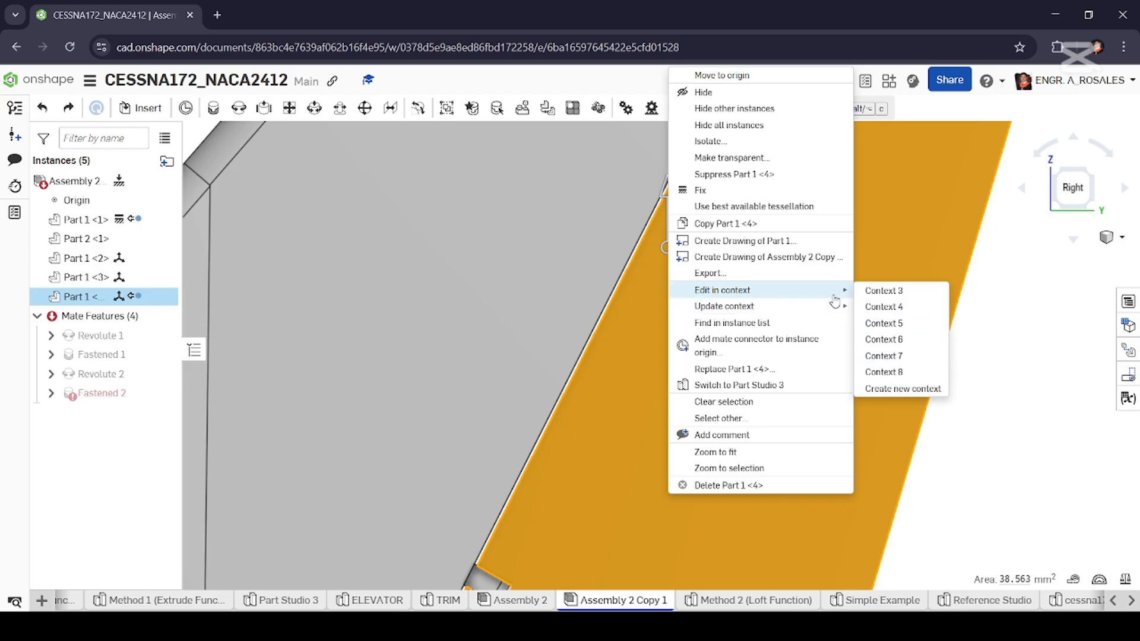
{"action": "left_click", "coordinate": [916, 390]}
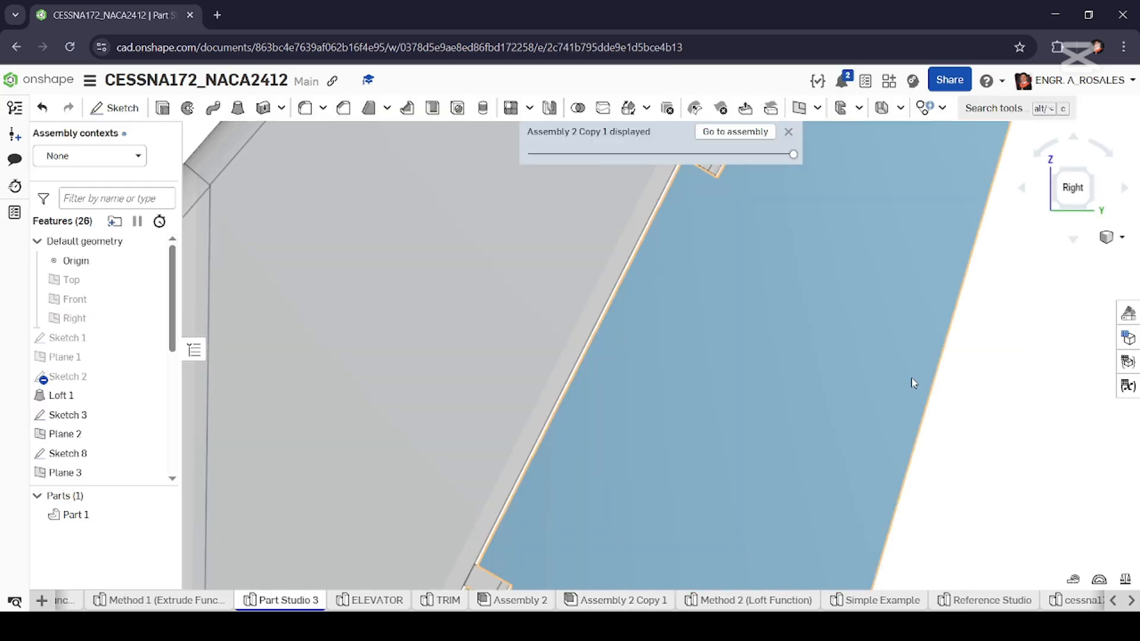
Start a new sketch on the upper notch's inner face and change its sketch plane to the face of Sketch 13.
{"action": "scroll", "coordinate": [680, 307], "scroll_direction": "up", "scroll_amount": 5}
{"action": "scroll", "coordinate": [629, 297], "scroll_direction": "up", "scroll_amount": 5}
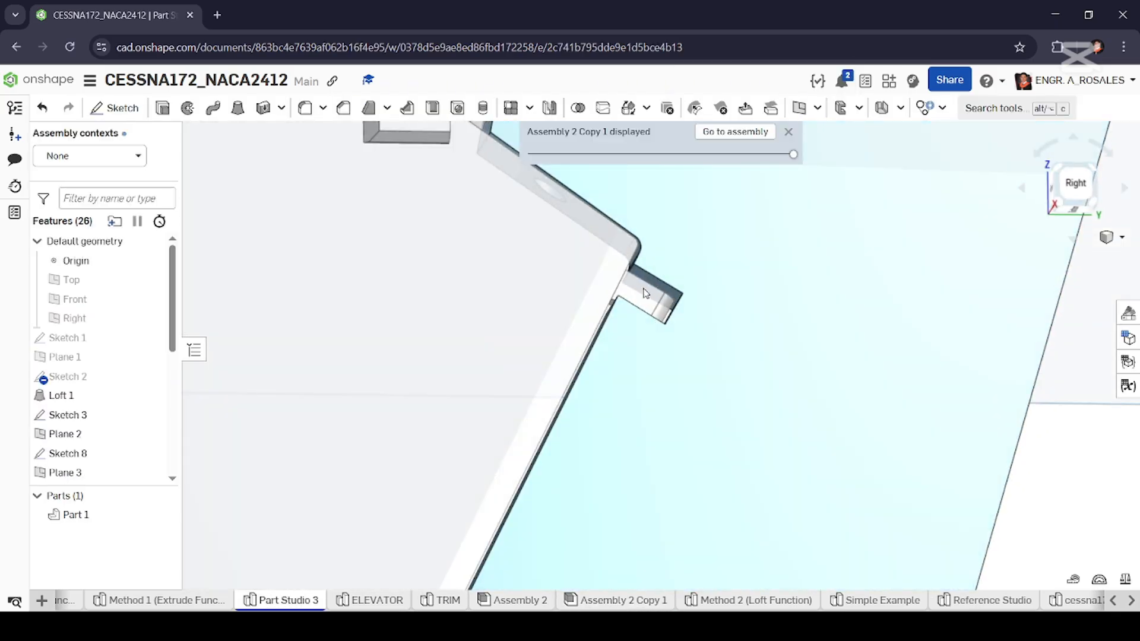
{"action": "left_click", "coordinate": [648, 287]}
{"action": "right_click", "coordinate": [648, 287]}
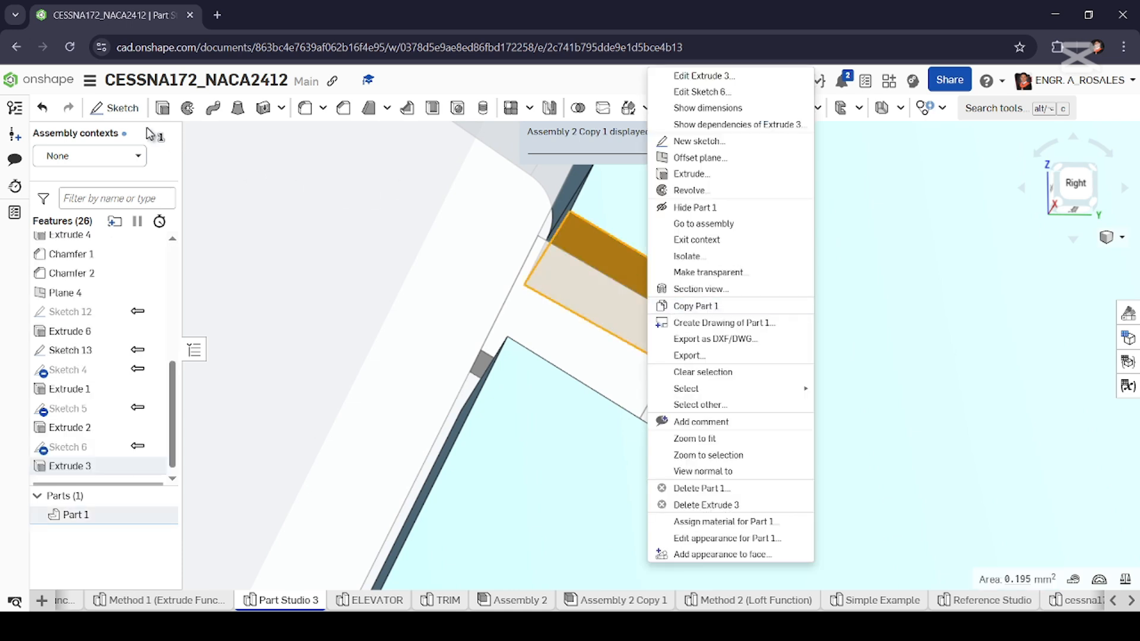
{"action": "left_click", "coordinate": [115, 107]}
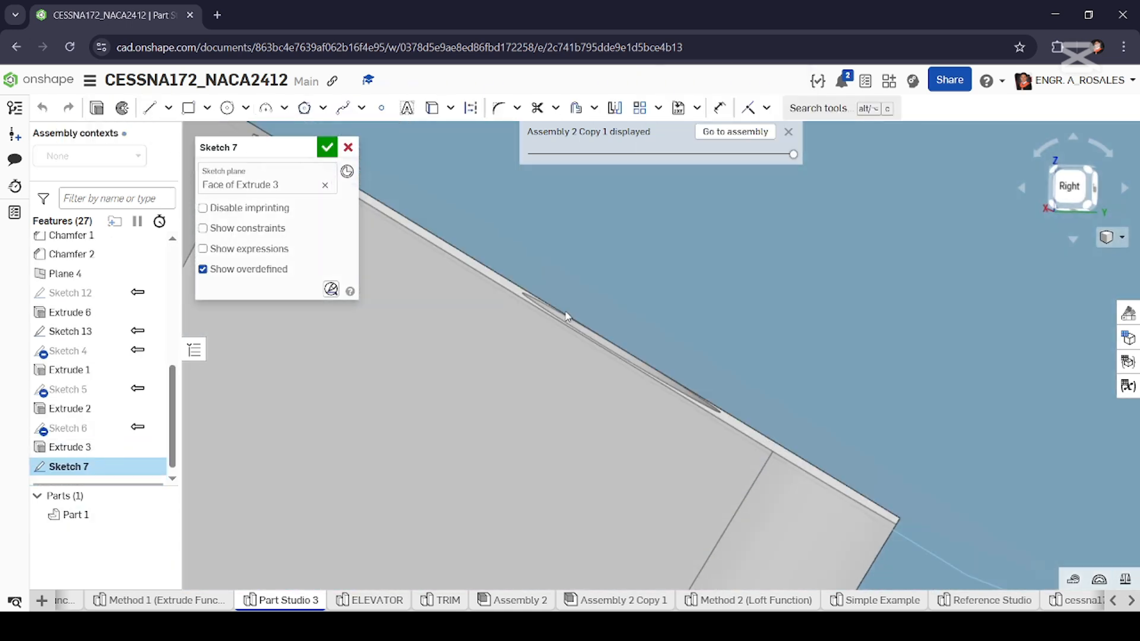
{"action": "scroll", "coordinate": [571, 325], "scroll_direction": "down", "scroll_amount": 5}
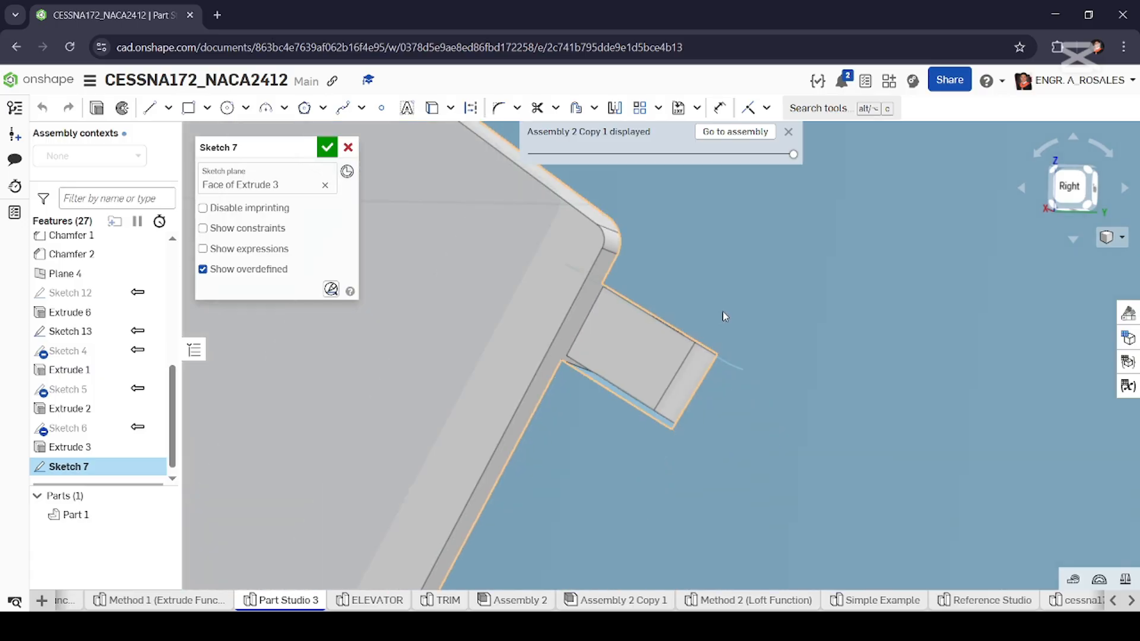
{"action": "right_click_drag", "start_coordinate": [601, 383], "coordinate": [653, 318]}
{"action": "left_click", "coordinate": [325, 185]}
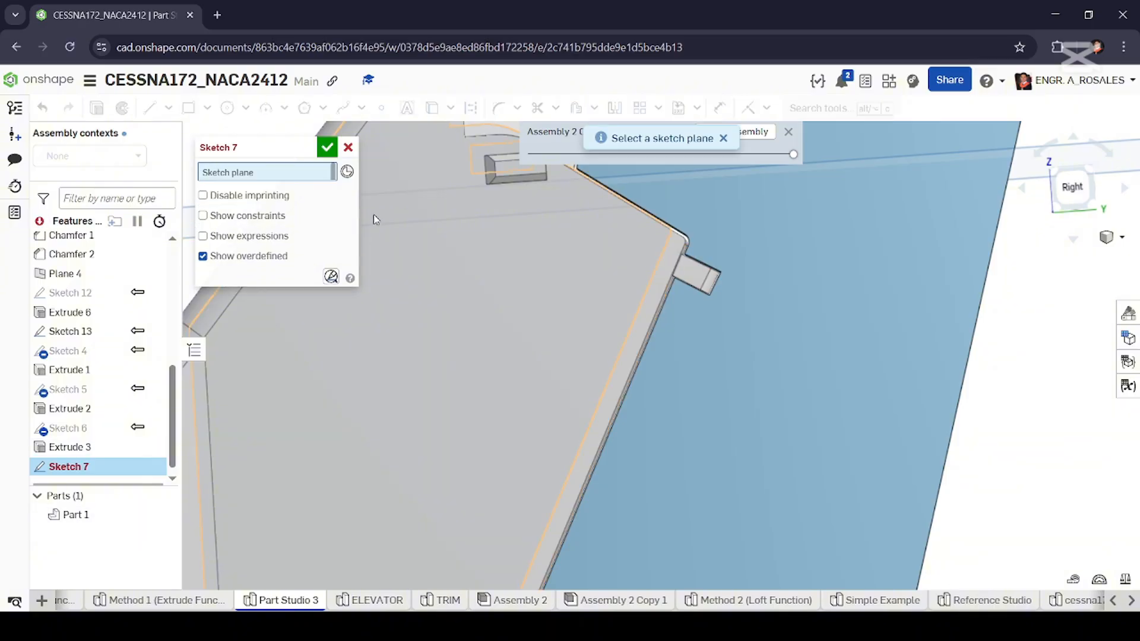
{"action": "left_click", "coordinate": [646, 326]}
{"action": "mouse_move", "coordinate": [653, 302]}
{"action": "right_mouse_down"}
{"action": "mouse_move", "coordinate": [619, 238]}
{"action": "mouse_move", "coordinate": [657, 254]}
{"action": "right_mouse_up"}
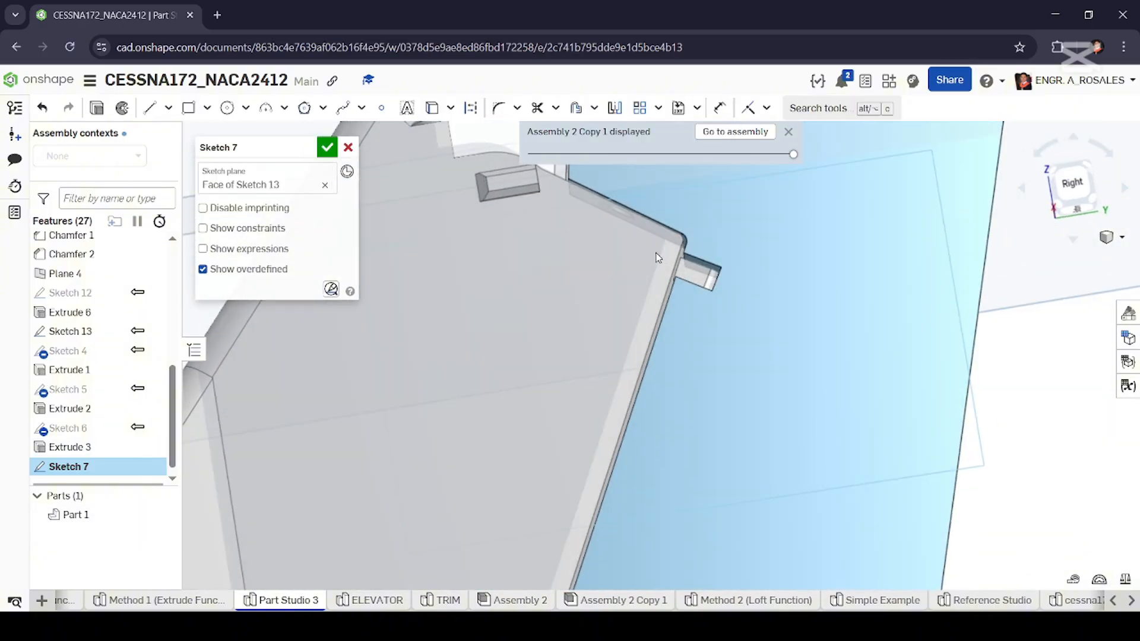
Project the fin's long slanted edge into Sketch 7 and offset it 0.19 mm towards the blue part.
{"action": "right_click", "coordinate": [676, 263]}
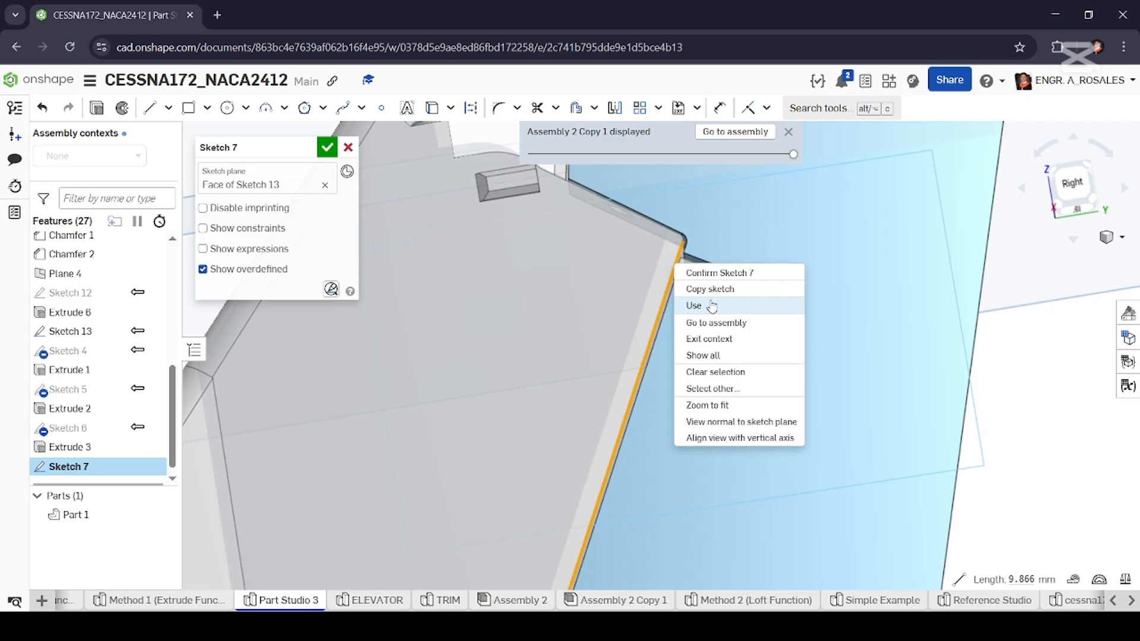
{"action": "left_click", "coordinate": [727, 311]}
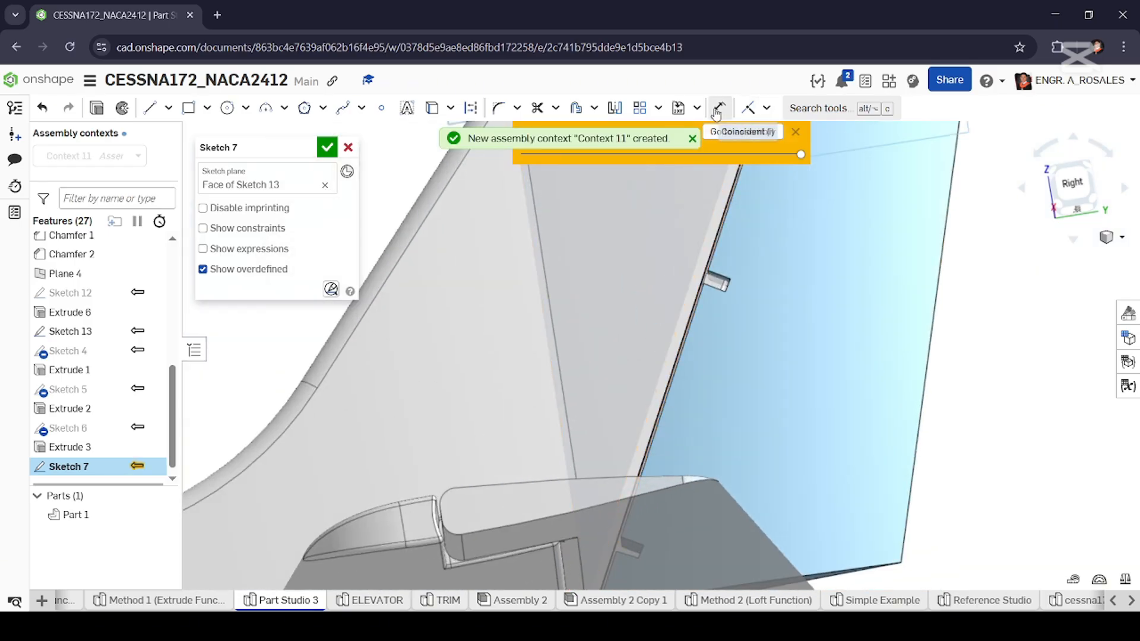
{"action": "left_click", "coordinate": [705, 278]}
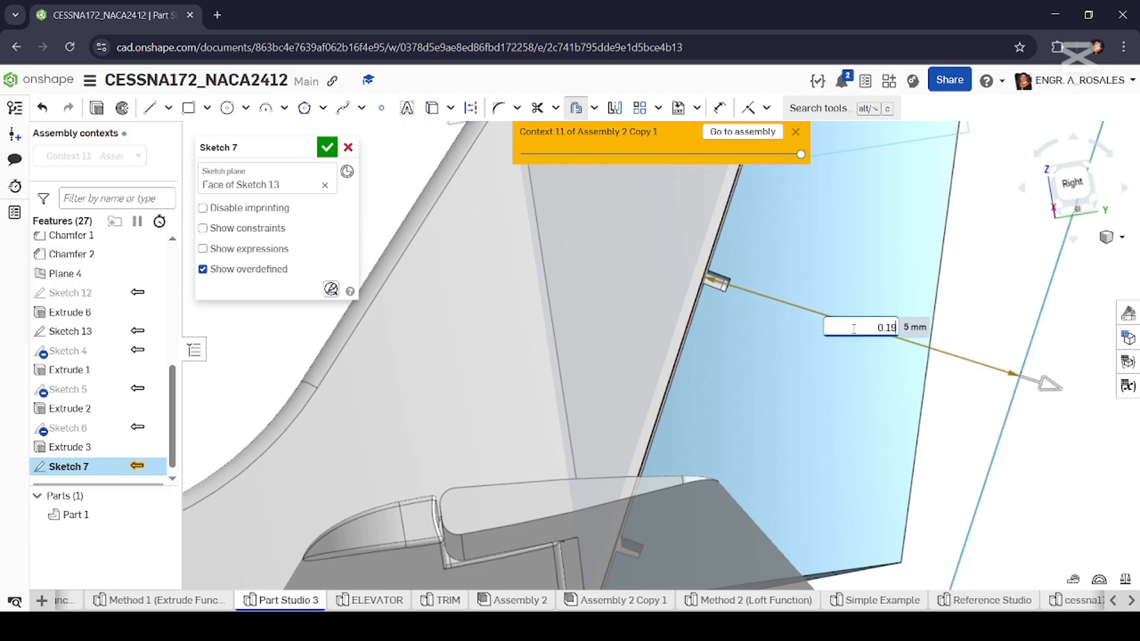
{"action": "type", "text": "0.19"}
{"action": "key", "text": "Return"}
{"action": "scroll", "coordinate": [731, 282], "scroll_direction": "up", "scroll_amount": 5}
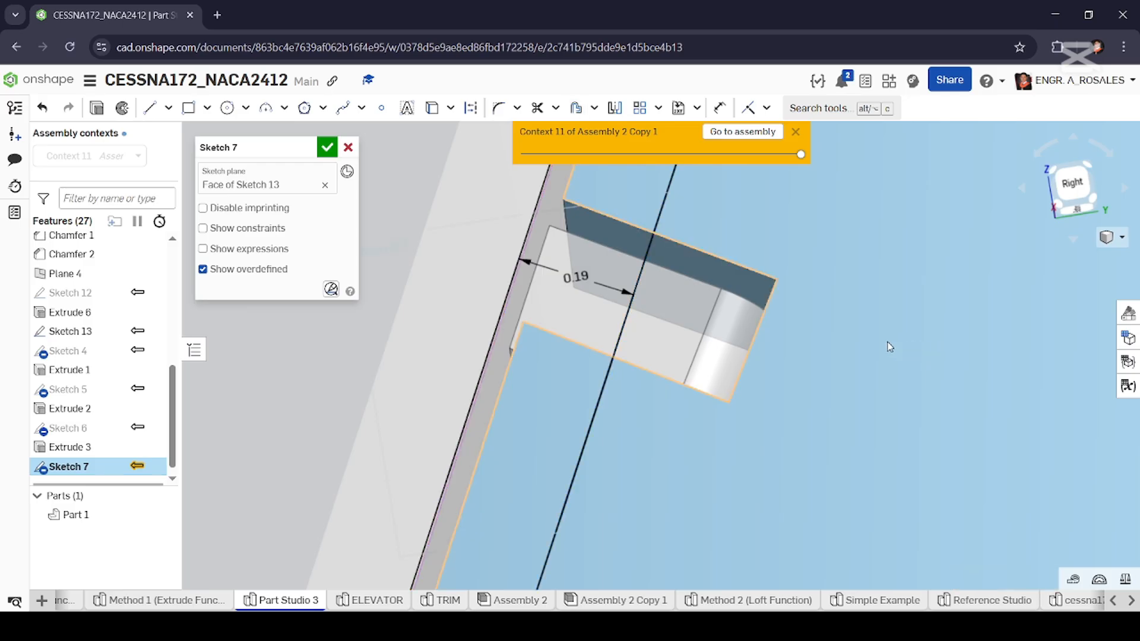
Compare the offset line's dimension in Sketch 7 with the one in Sketch 59 of the Method 1 (Extrude Function) part studio.
{"action": "double_click", "coordinate": [576, 277]}
{"action": "scroll", "coordinate": [732, 337], "scroll_direction": "down", "scroll_amount": 6}
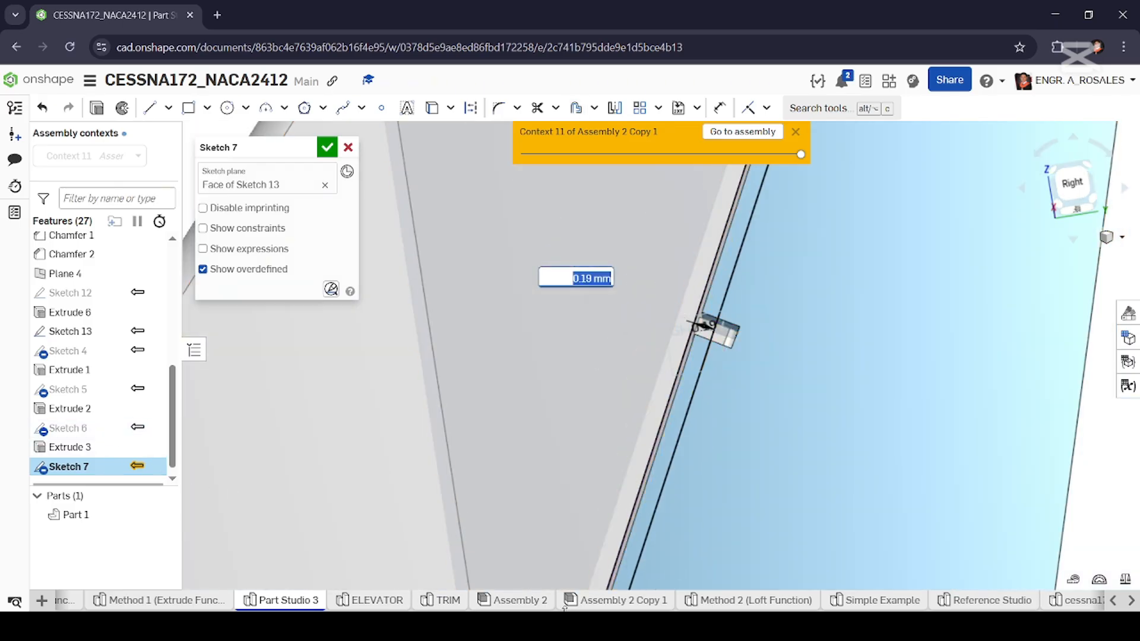
{"action": "left_click", "coordinate": [169, 602]}
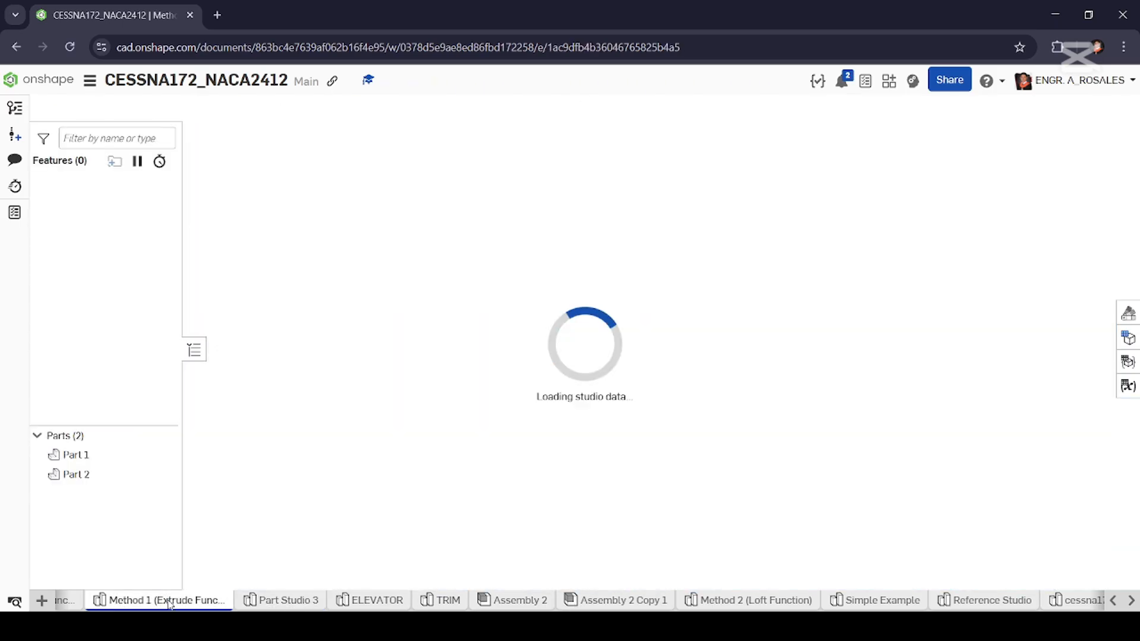
{"action": "scroll", "coordinate": [95, 464], "scroll_direction": "down", "scroll_amount": 20}
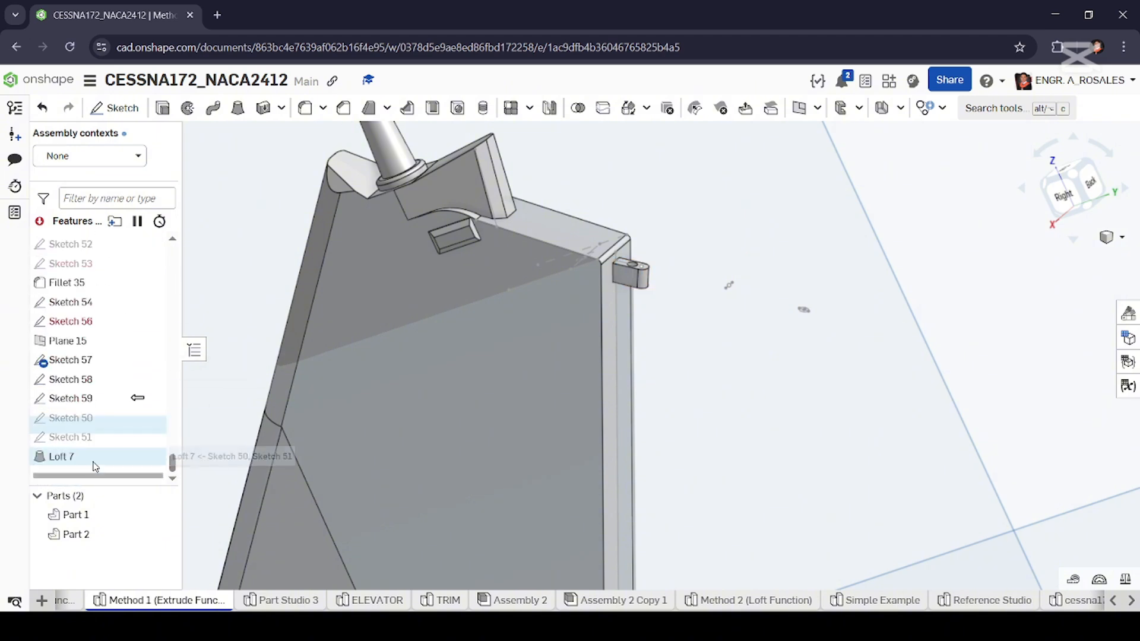
{"action": "left_click", "coordinate": [96, 401]}
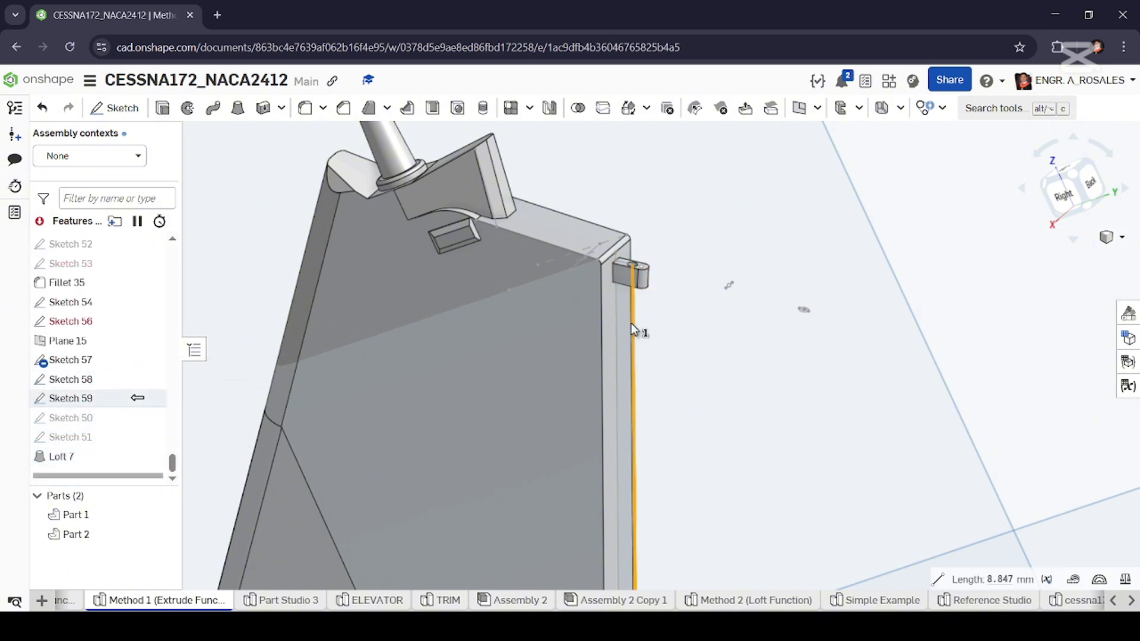
{"action": "double_click", "coordinate": [96, 403]}
{"action": "scroll", "coordinate": [611, 252], "scroll_direction": "down", "scroll_amount": 6}
{"action": "right_click_drag", "start_coordinate": [613, 380], "coordinate": [644, 386]}
{"action": "scroll", "coordinate": [644, 387], "scroll_direction": "up", "scroll_amount": 5}
{"action": "scroll", "coordinate": [644, 387], "scroll_direction": "down", "scroll_amount": 4}
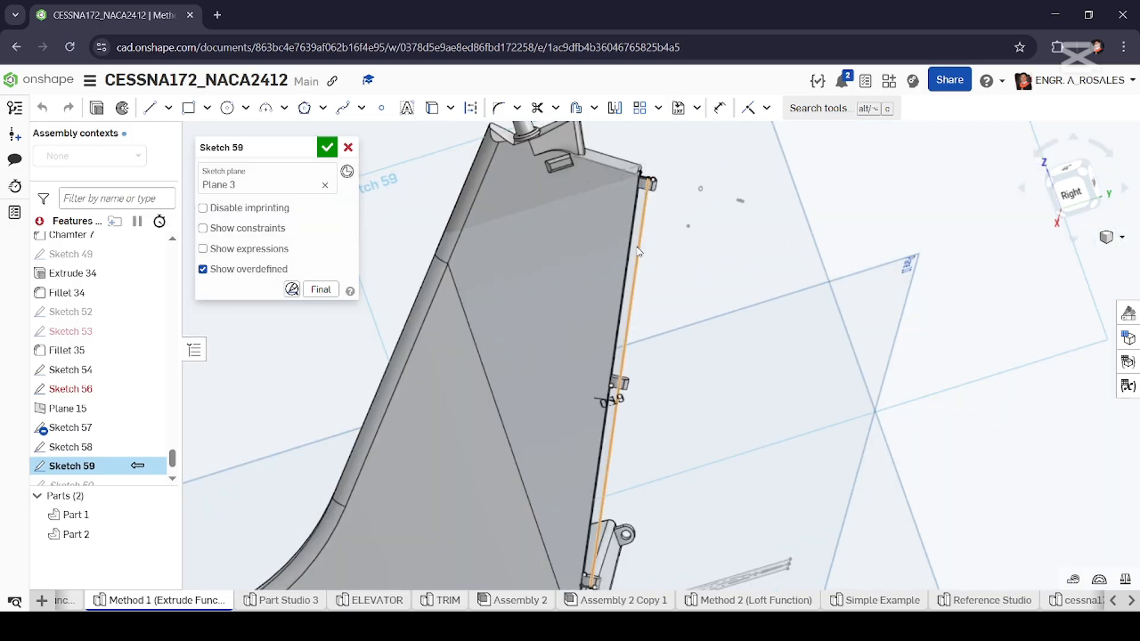
{"action": "scroll", "coordinate": [639, 252], "scroll_direction": "up", "scroll_amount": 3}
{"action": "left_click", "coordinate": [326, 147]}
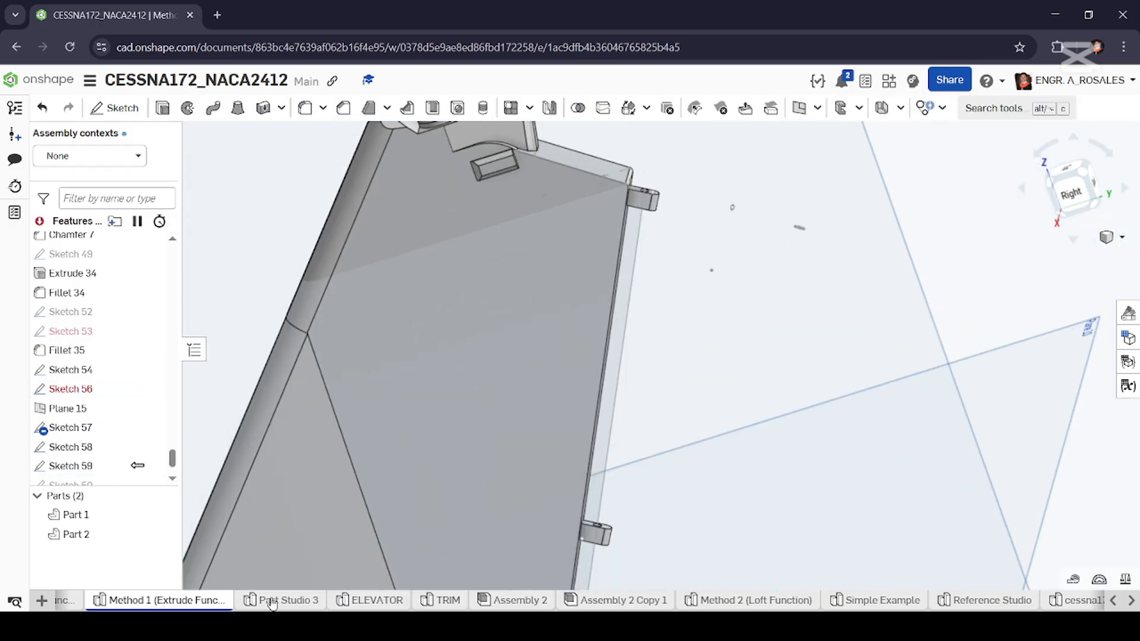
Return to Part Studio 3 and project the upper notch's upper edge into Sketch 7 with Use.
{"action": "left_click", "coordinate": [272, 602]}
{"action": "scroll", "coordinate": [719, 373], "scroll_direction": "down", "scroll_amount": 5}
{"action": "scroll", "coordinate": [718, 373], "scroll_direction": "up", "scroll_amount": 6}
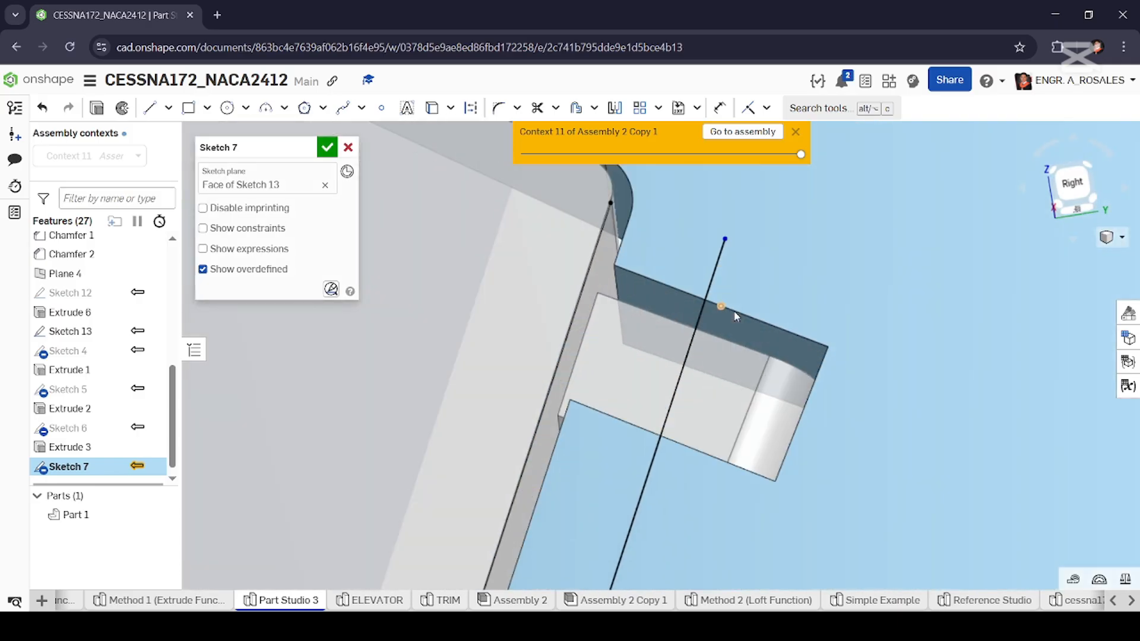
{"action": "scroll", "coordinate": [734, 317], "scroll_direction": "up", "scroll_amount": 1}
{"action": "mouse_move", "coordinate": [660, 318]}
{"action": "right_mouse_down"}
{"action": "mouse_move", "coordinate": [637, 313]}
{"action": "mouse_move", "coordinate": [658, 318]}
{"action": "right_mouse_up"}
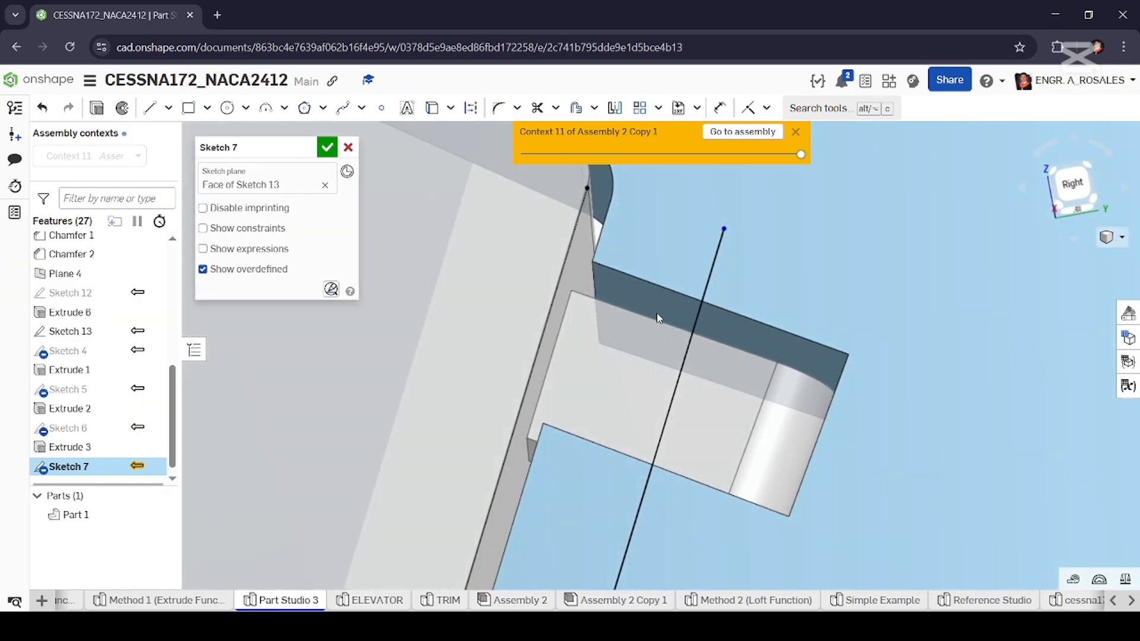
{"action": "right_click", "coordinate": [661, 288]}
{"action": "left_click", "coordinate": [679, 310]}
{"action": "scroll", "coordinate": [679, 312], "scroll_direction": "down", "scroll_amount": 2}
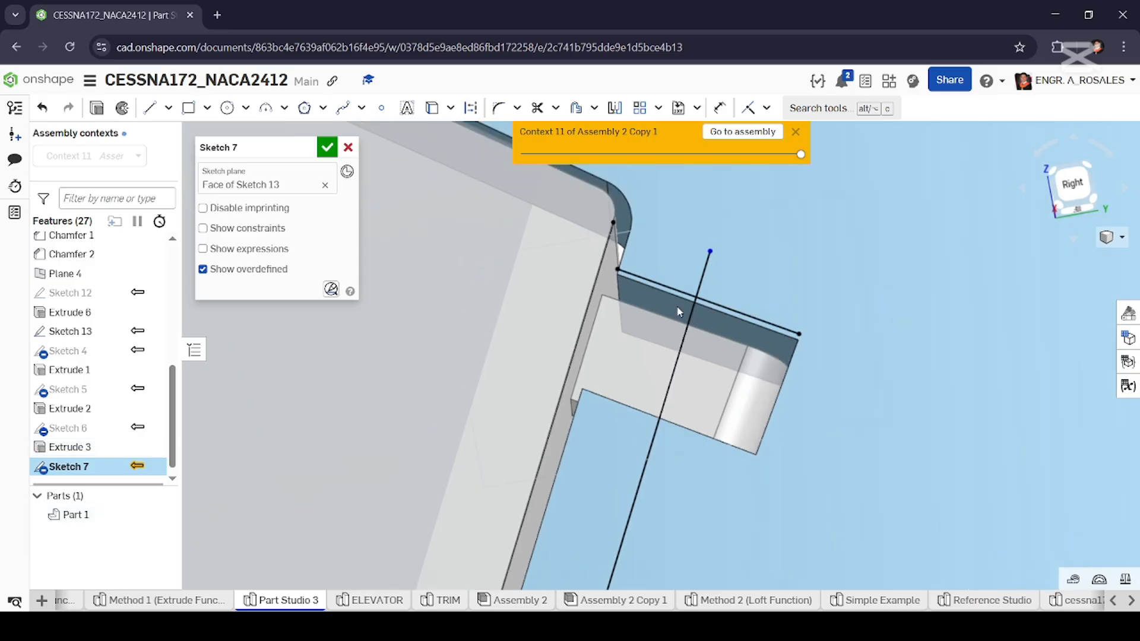
Project the lowest notch's lower edge into Sketch 7 with Use.
{"action": "scroll", "coordinate": [669, 372], "scroll_direction": "down", "scroll_amount": 6}
{"action": "scroll", "coordinate": [712, 476], "scroll_direction": "up", "scroll_amount": 6}
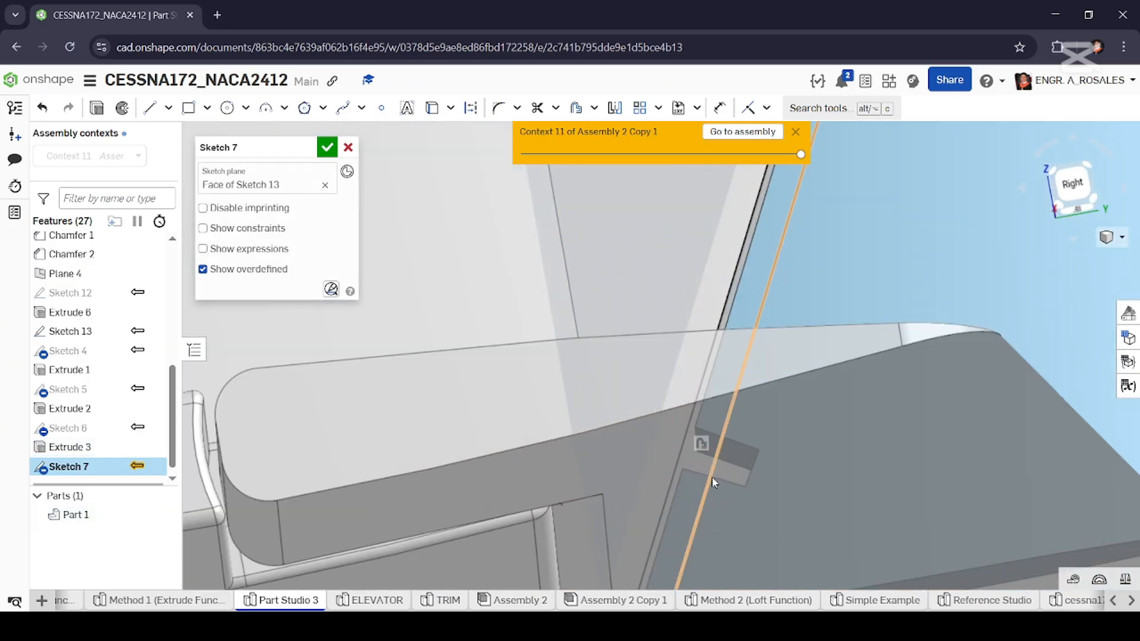
{"action": "right_click_drag", "start_coordinate": [712, 476], "coordinate": [713, 502]}
{"action": "right_click", "coordinate": [721, 481]}
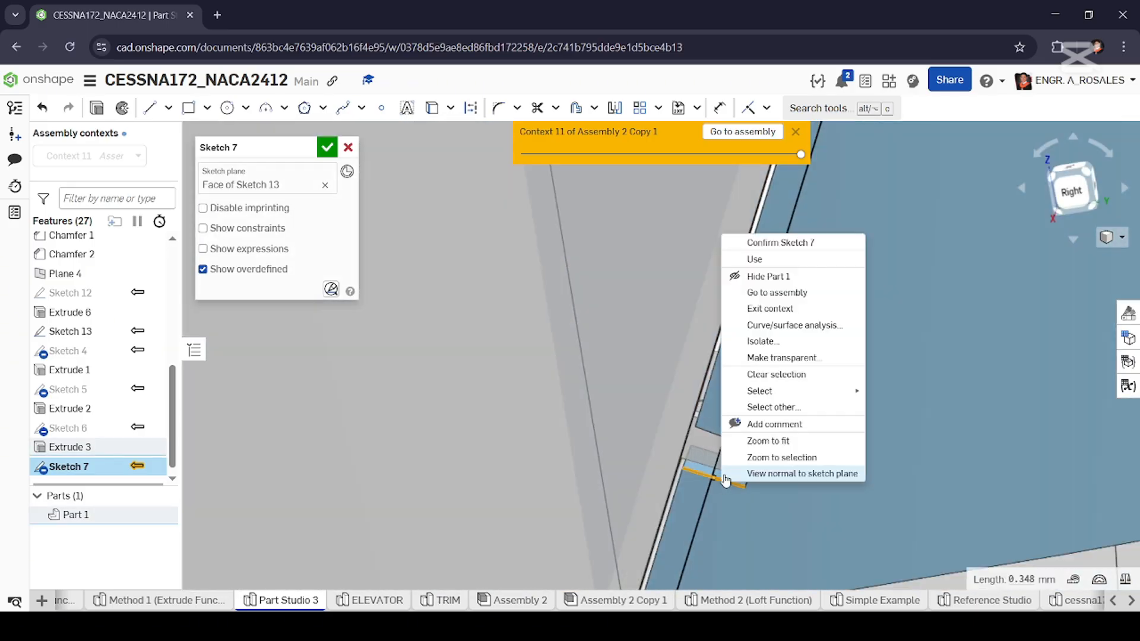
{"action": "left_click", "coordinate": [763, 260]}
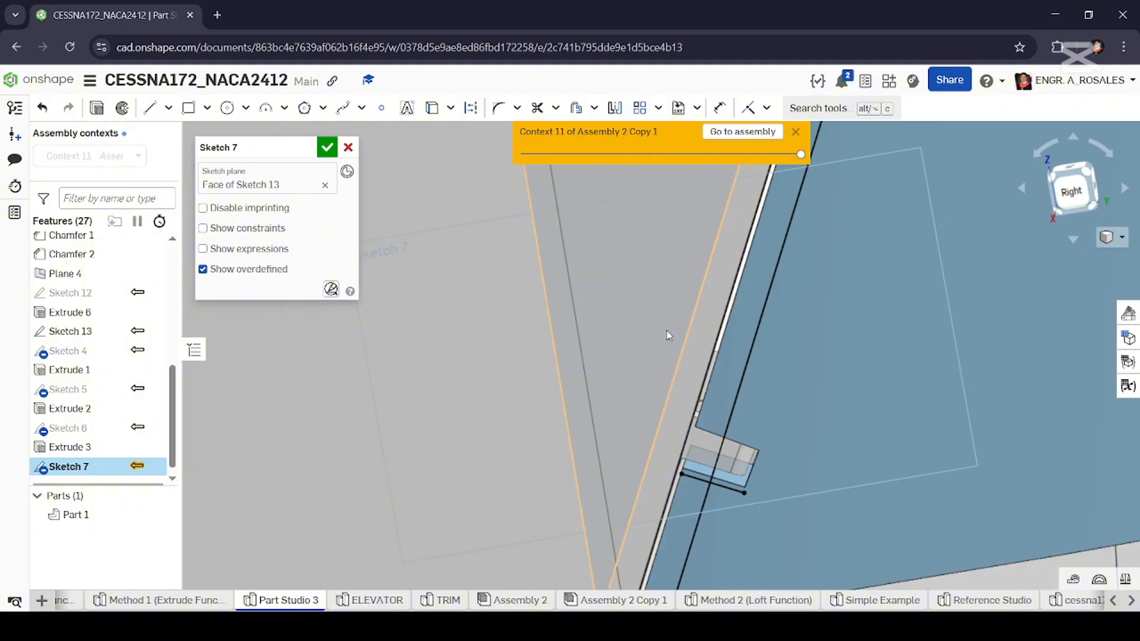
Replace the sketch plane of Sketch 7 with the Right plane.
{"action": "scroll", "coordinate": [670, 337], "scroll_direction": "down", "scroll_amount": 3}
{"action": "left_click", "coordinate": [325, 186]}
{"action": "scroll", "coordinate": [447, 389], "scroll_direction": "down", "scroll_amount": 7}
{"action": "scroll", "coordinate": [449, 394], "scroll_direction": "down", "scroll_amount": 3}
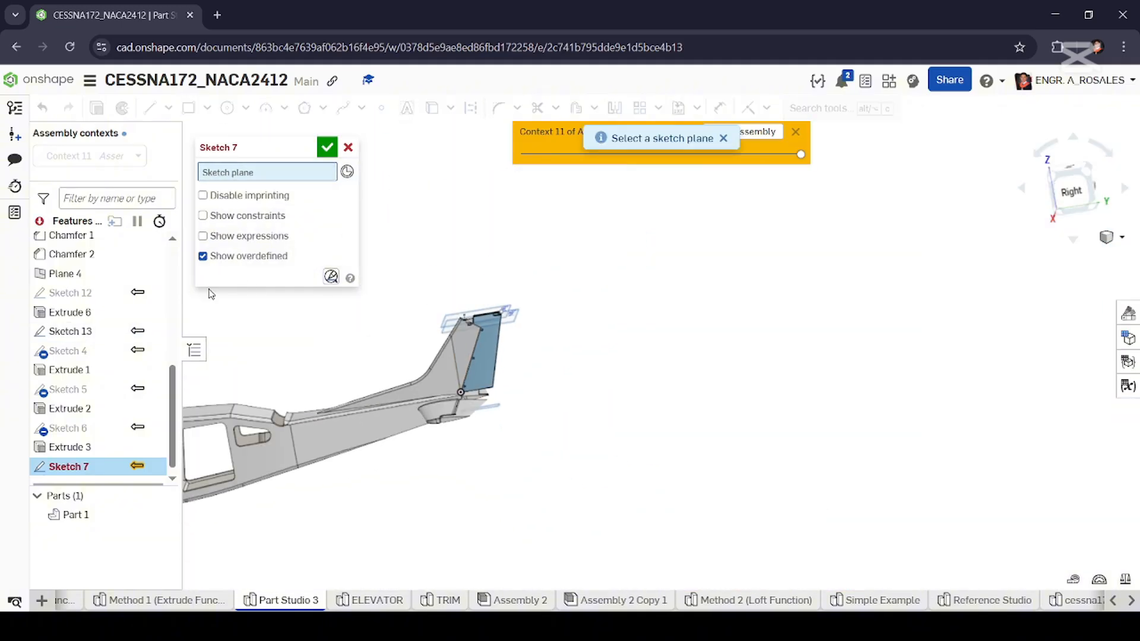
{"action": "scroll", "coordinate": [95, 297], "scroll_direction": "up", "scroll_amount": 5}
{"action": "scroll", "coordinate": [483, 343], "scroll_direction": "up", "scroll_amount": 10}
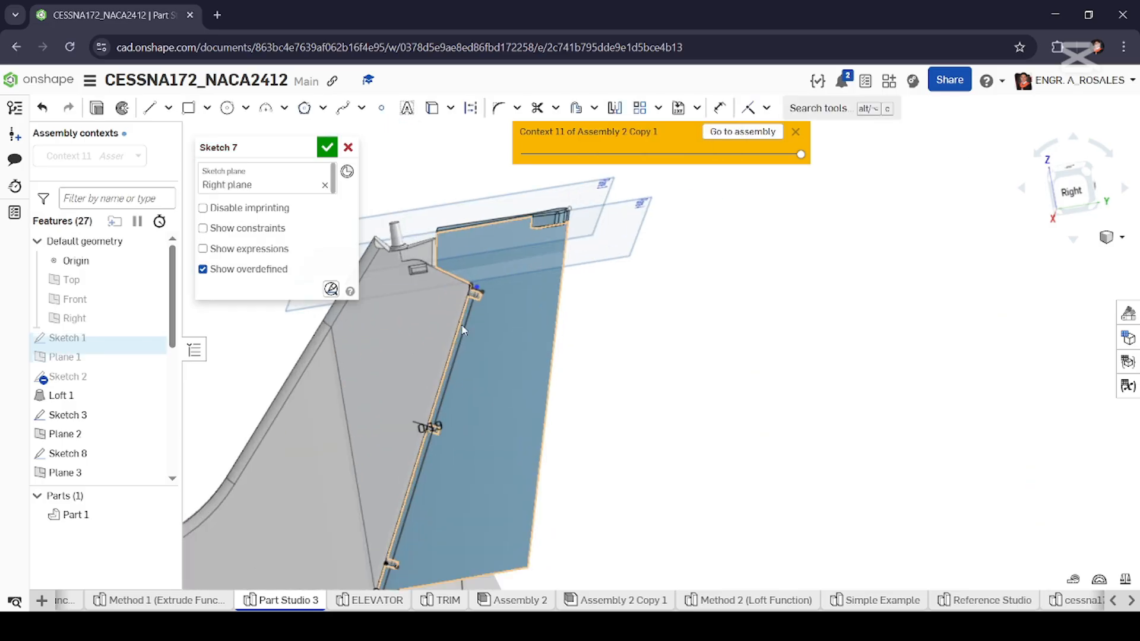
{"action": "mouse_move", "coordinate": [482, 340]}
{"action": "right_mouse_down"}
{"action": "mouse_move", "coordinate": [440, 339]}
{"action": "mouse_move", "coordinate": [501, 291]}
{"action": "right_mouse_up"}
{"action": "scroll", "coordinate": [477, 259], "scroll_direction": "up", "scroll_amount": 6}
{"action": "right_click_drag", "start_coordinate": [415, 240], "coordinate": [422, 250]}
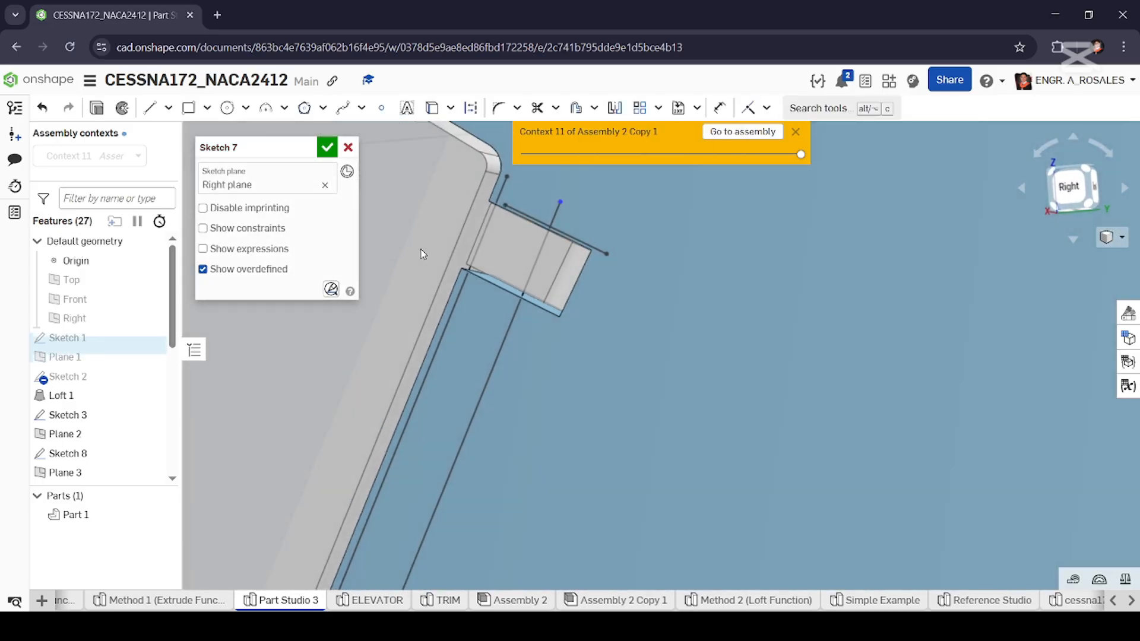
Try to constrain the front end point of the upper projected notch edge onto the slanted line along the fin.
{"action": "scroll", "coordinate": [499, 215], "scroll_direction": "up", "scroll_amount": 5}
{"action": "middle_click_drag", "start_coordinate": [504, 223], "coordinate": [477, 285]}
{"action": "left_click_drag", "start_coordinate": [504, 246], "coordinate": [494, 240]}
{"action": "left_click", "coordinate": [484, 242]}
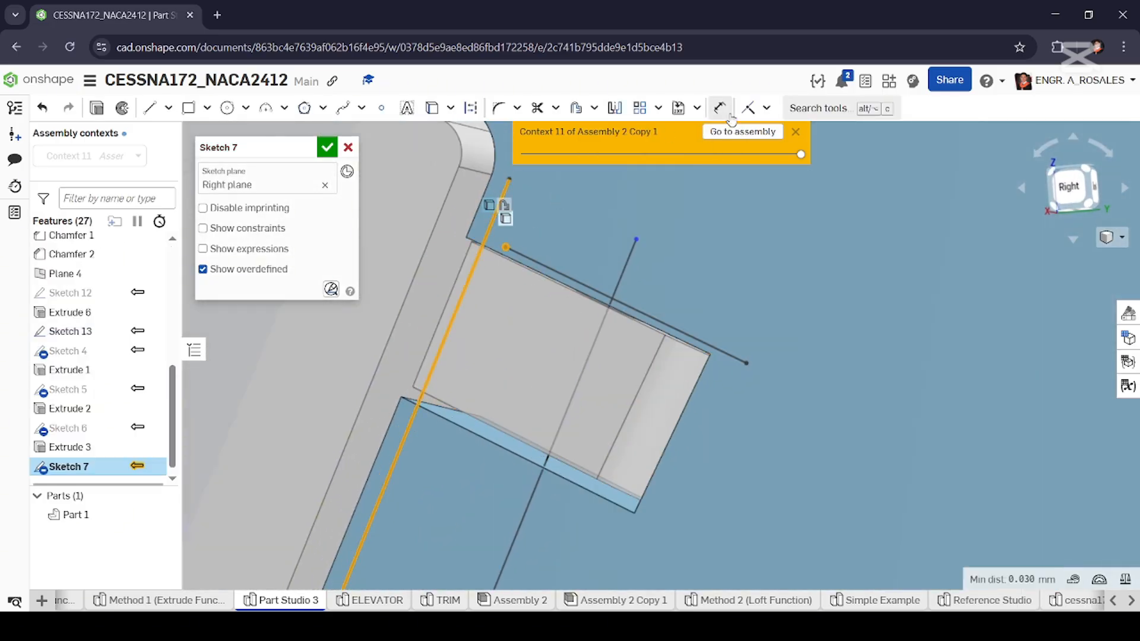
{"action": "left_click", "coordinate": [749, 109]}
{"action": "key", "text": "ctrl+z"}
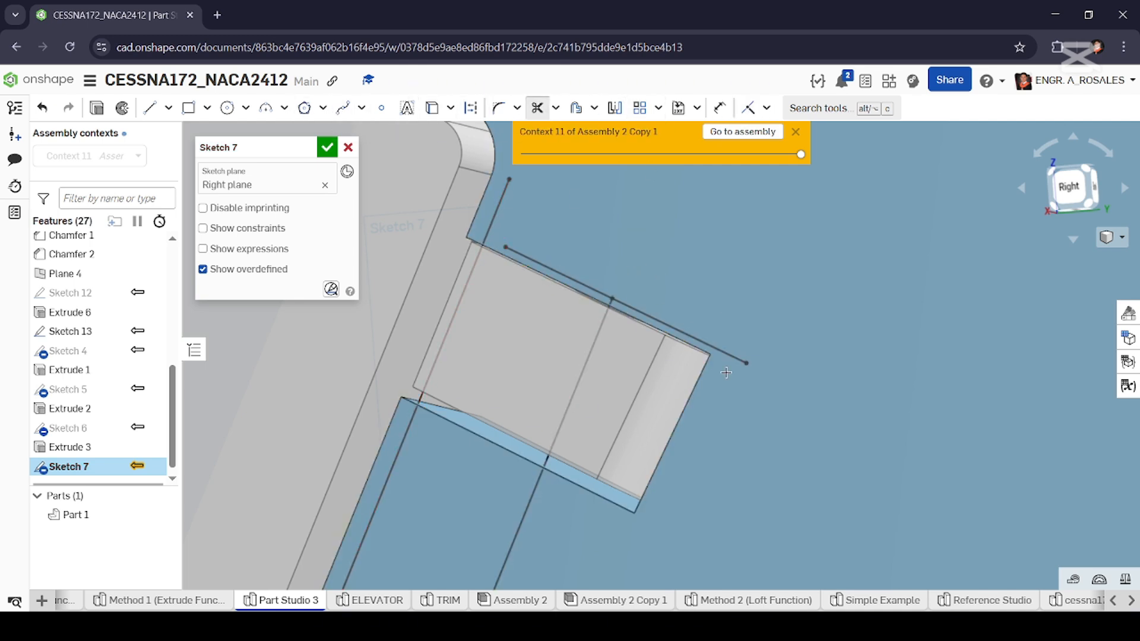
Trim the hinge line in Sketch 7 to the projected upper and lower notch edges and accept the sketch.
{"action": "scroll", "coordinate": [729, 335], "scroll_direction": "down", "scroll_amount": 6}
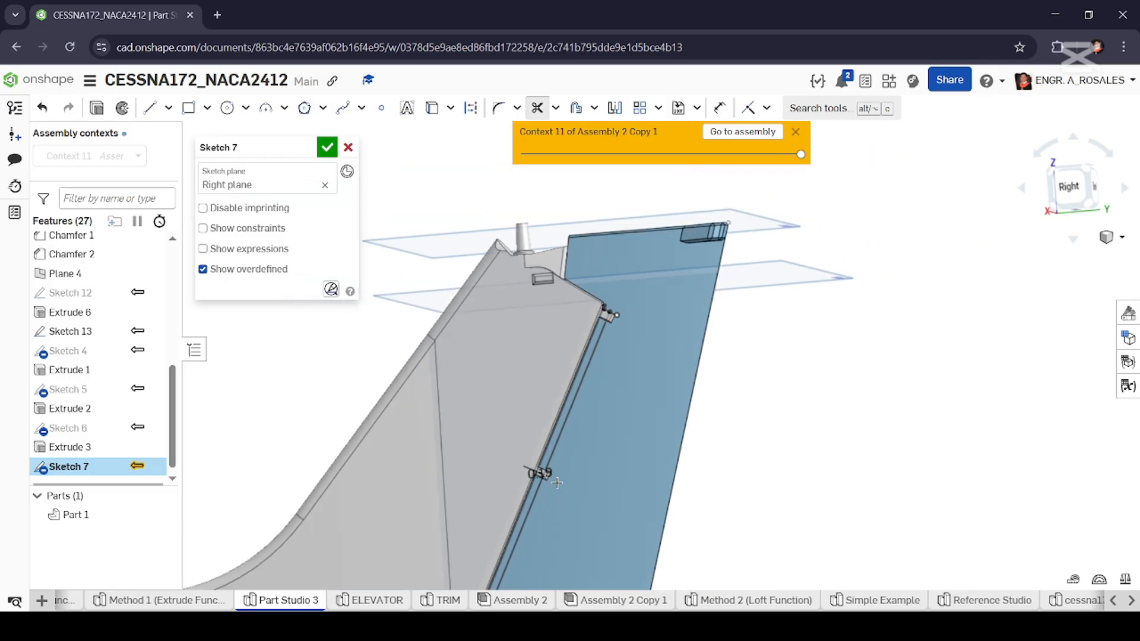
{"action": "scroll", "coordinate": [576, 480], "scroll_direction": "up", "scroll_amount": 5}
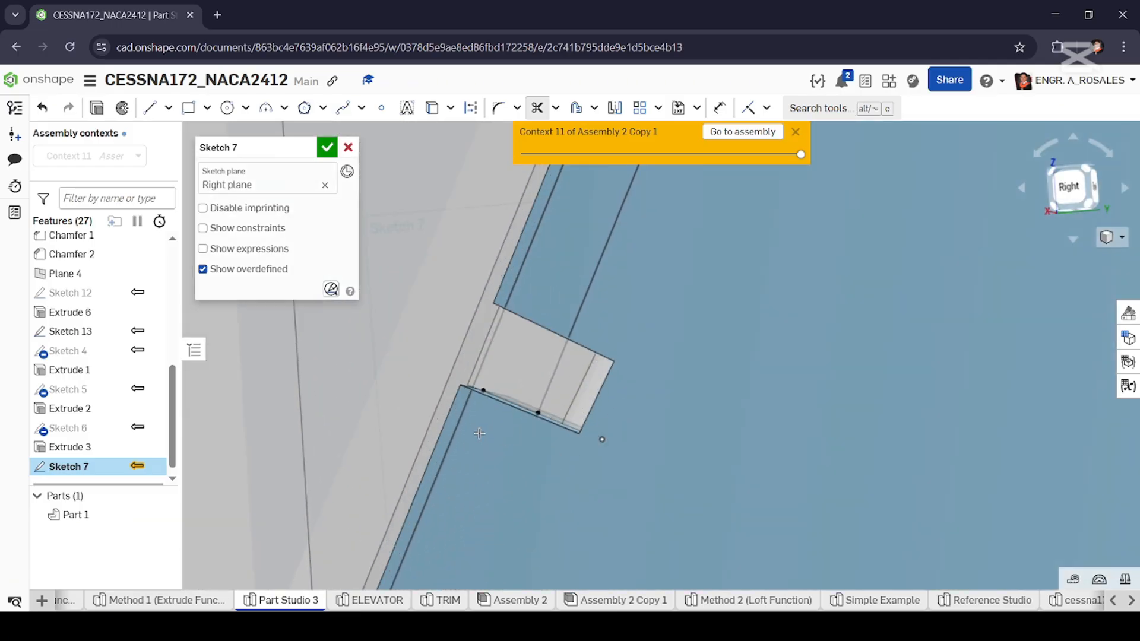
{"action": "left_click", "coordinate": [326, 145]}
{"action": "scroll", "coordinate": [523, 439], "scroll_direction": "down", "scroll_amount": 2}
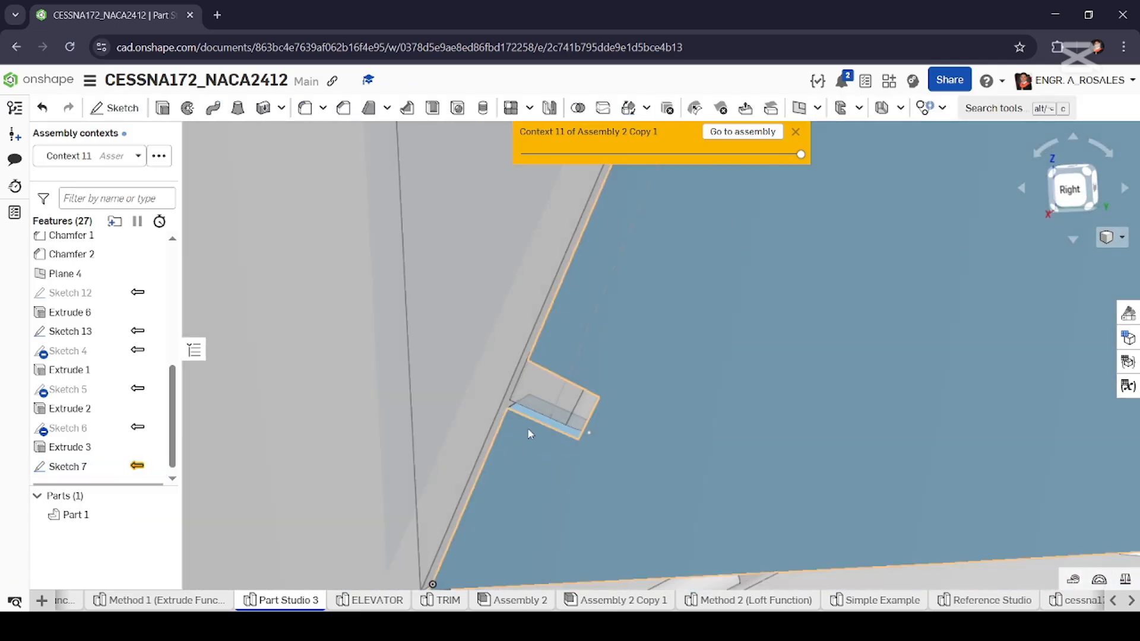
Exit the assembly context and sketch a circle centred on the hinge line's lower end on the lowest notch's lower face.
{"action": "scroll", "coordinate": [527, 427], "scroll_direction": "up", "scroll_amount": 4}
{"action": "left_click", "coordinate": [795, 133]}
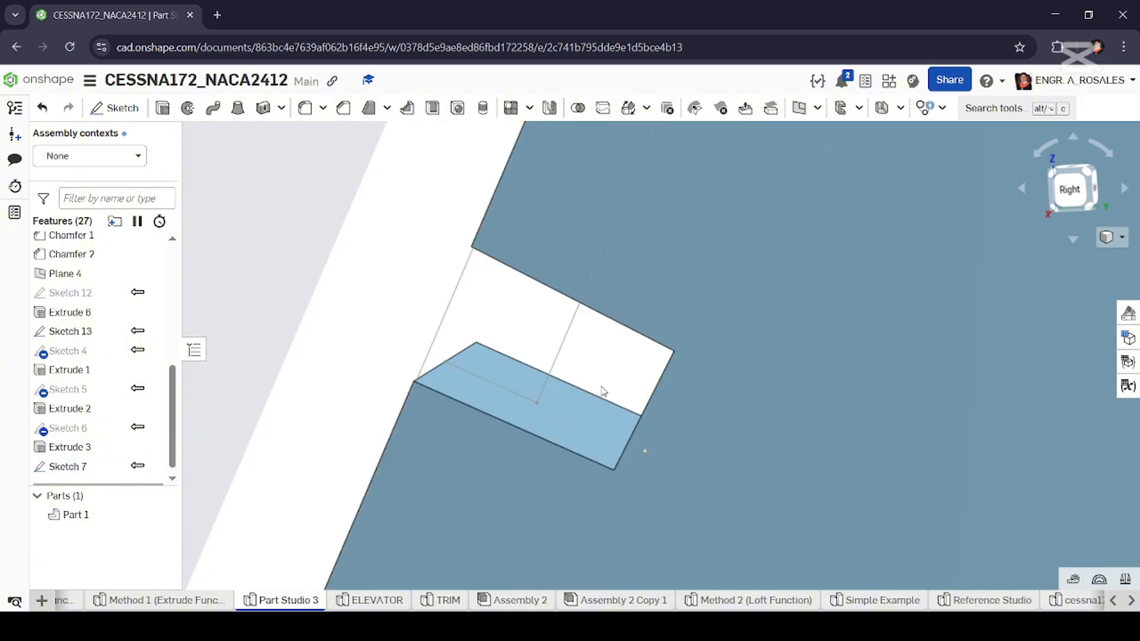
{"action": "left_click", "coordinate": [115, 109]}
{"action": "left_click", "coordinate": [500, 408]}
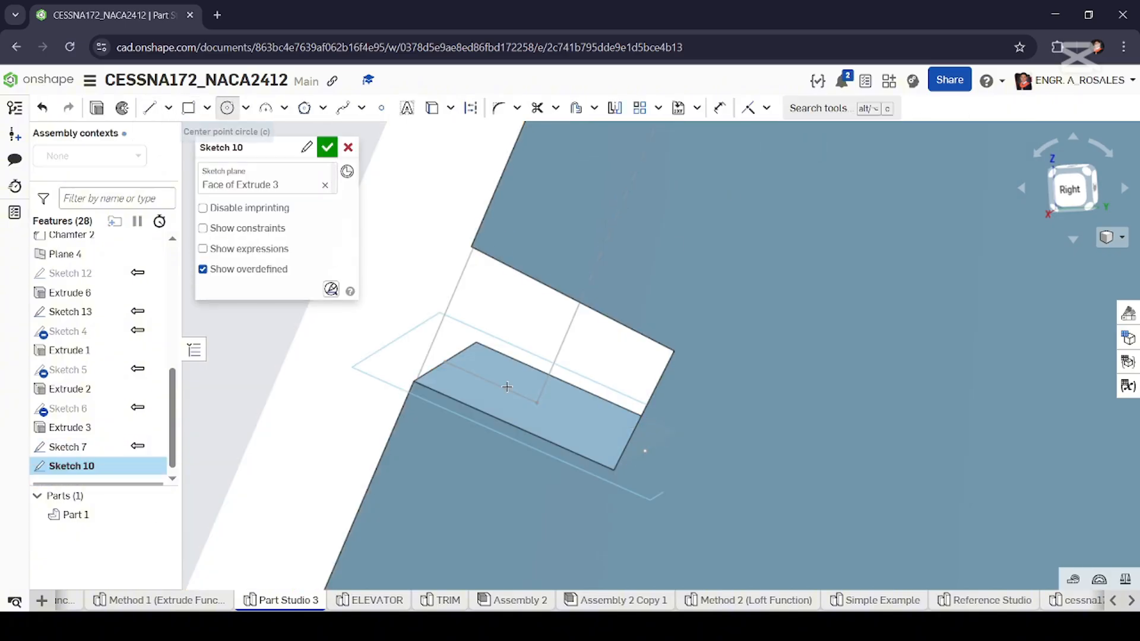
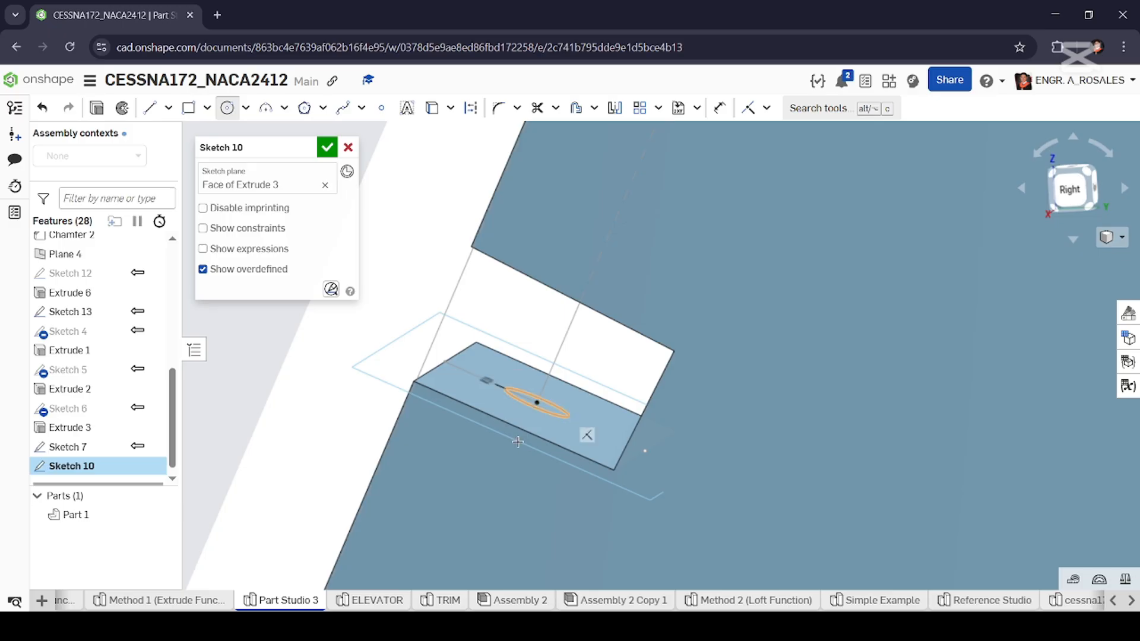
{"action": "scroll", "coordinate": [600, 434], "scroll_direction": "down", "scroll_amount": 12}
{"action": "scroll", "coordinate": [739, 167], "scroll_direction": "up", "scroll_amount": 2}
{"action": "left_click", "coordinate": [327, 147]}
Sketch a circle centred on the hinge line's upper end on the upper face of the uppermost notch.
{"action": "scroll", "coordinate": [727, 167], "scroll_direction": "up", "scroll_amount": 1}
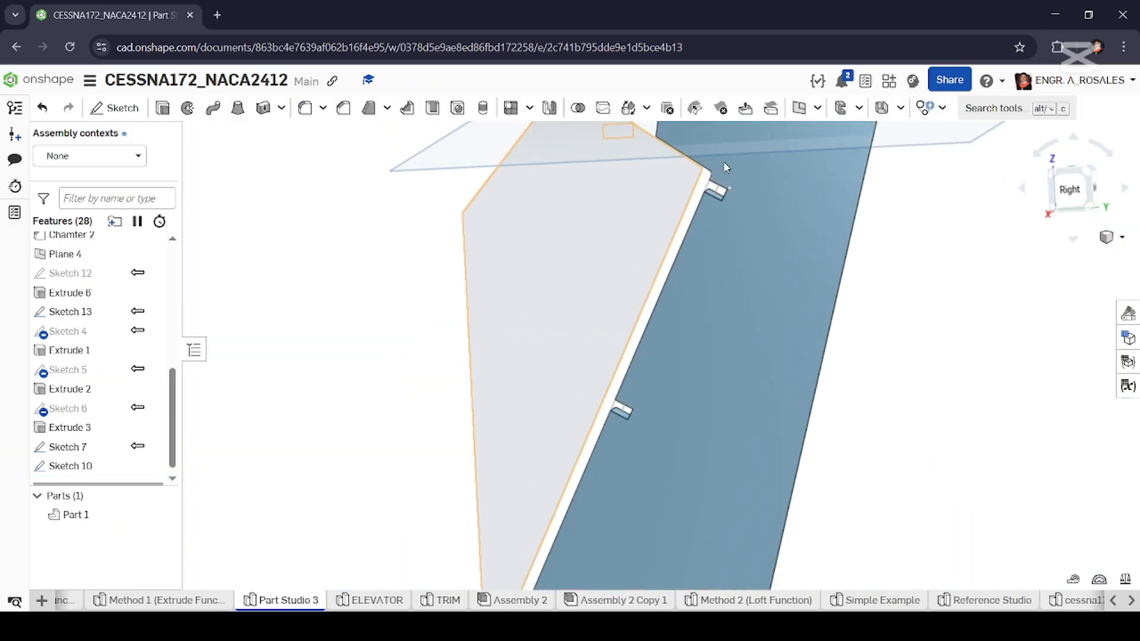
{"action": "scroll", "coordinate": [725, 168], "scroll_direction": "up", "scroll_amount": 4}
{"action": "left_click", "coordinate": [115, 108]}
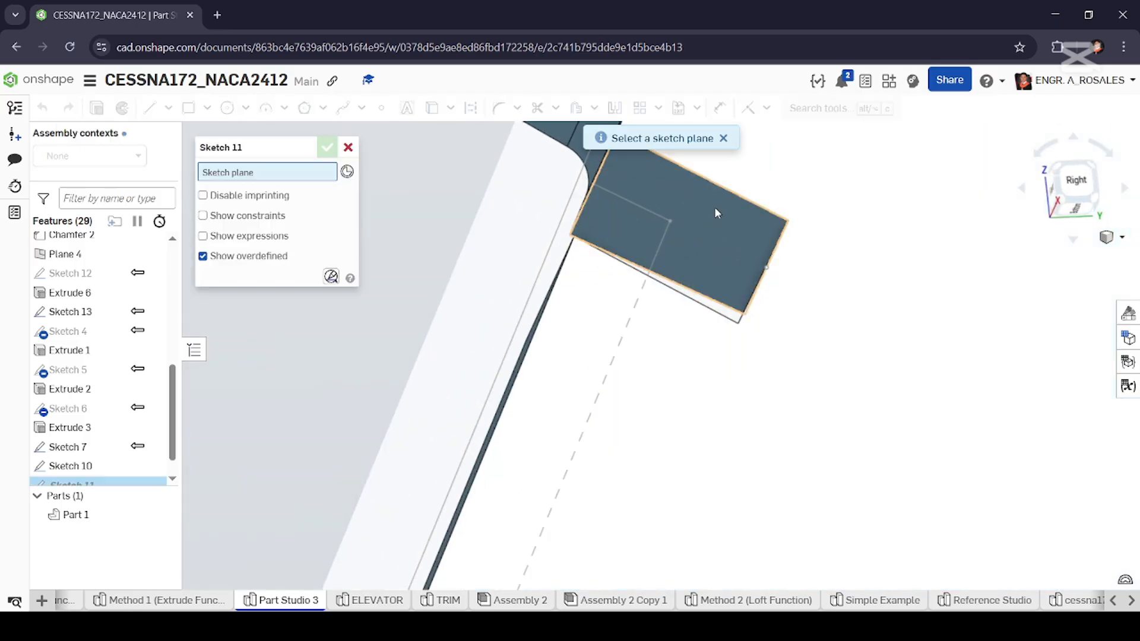
{"action": "left_click", "coordinate": [714, 207]}
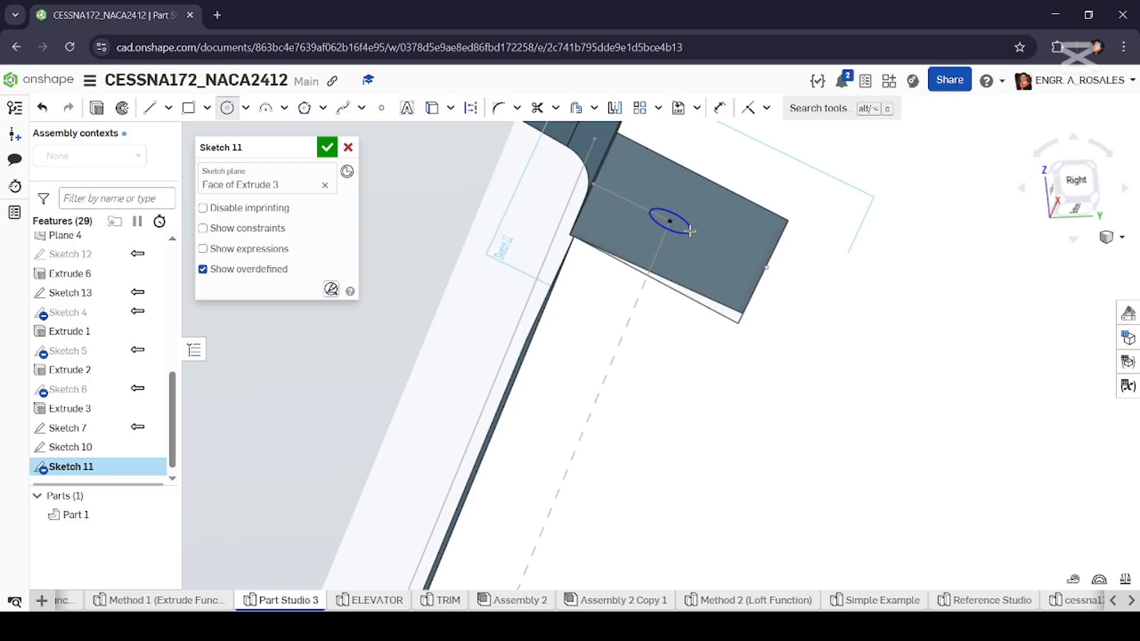
{"action": "left_click", "coordinate": [327, 147]}
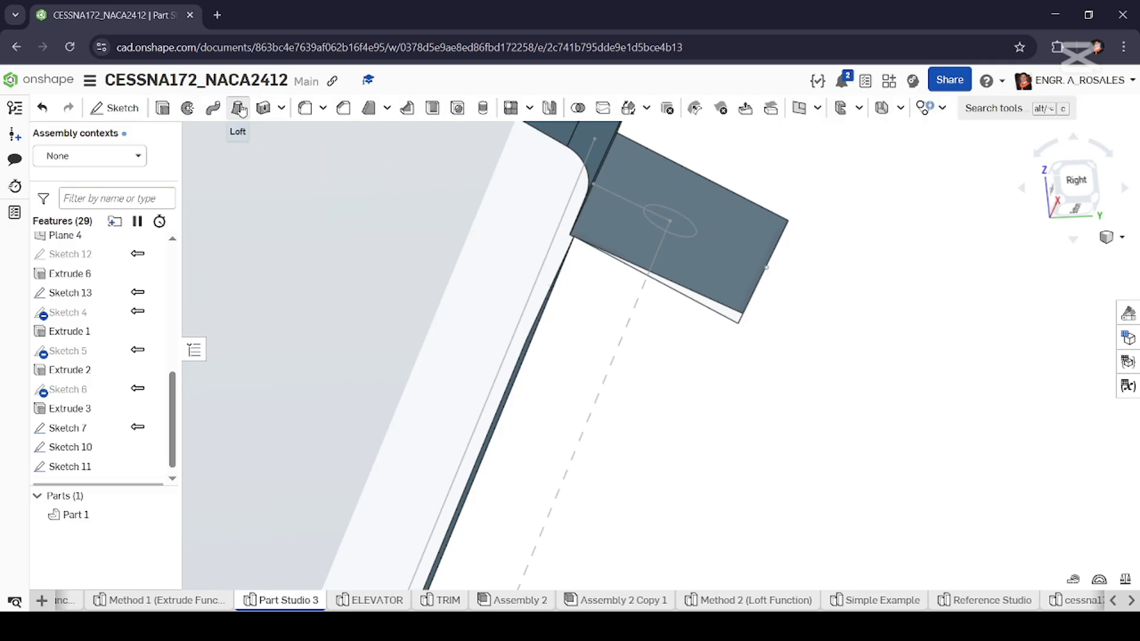
Start a solid Loft with the circle faces of Sketch 11 and Sketch 10 as profiles.
{"action": "left_click", "coordinate": [241, 111]}
{"action": "left_click", "coordinate": [666, 221]}
{"action": "scroll", "coordinate": [636, 278], "scroll_direction": "down", "scroll_amount": 5}
{"action": "scroll", "coordinate": [571, 423], "scroll_direction": "up", "scroll_amount": 6}
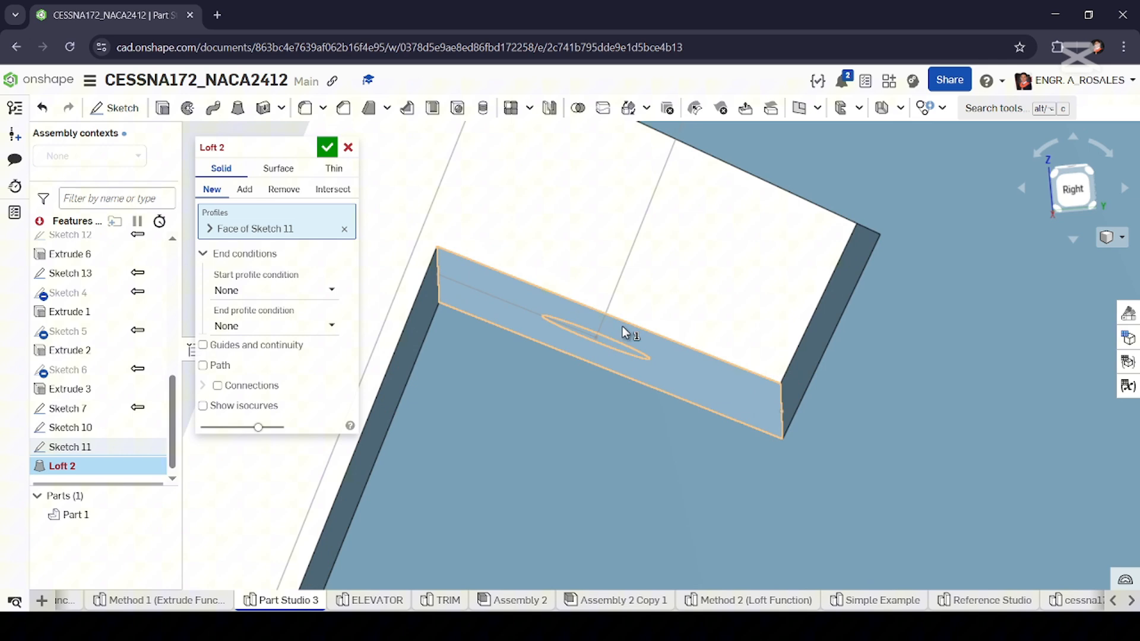
{"action": "left_click", "coordinate": [614, 344]}
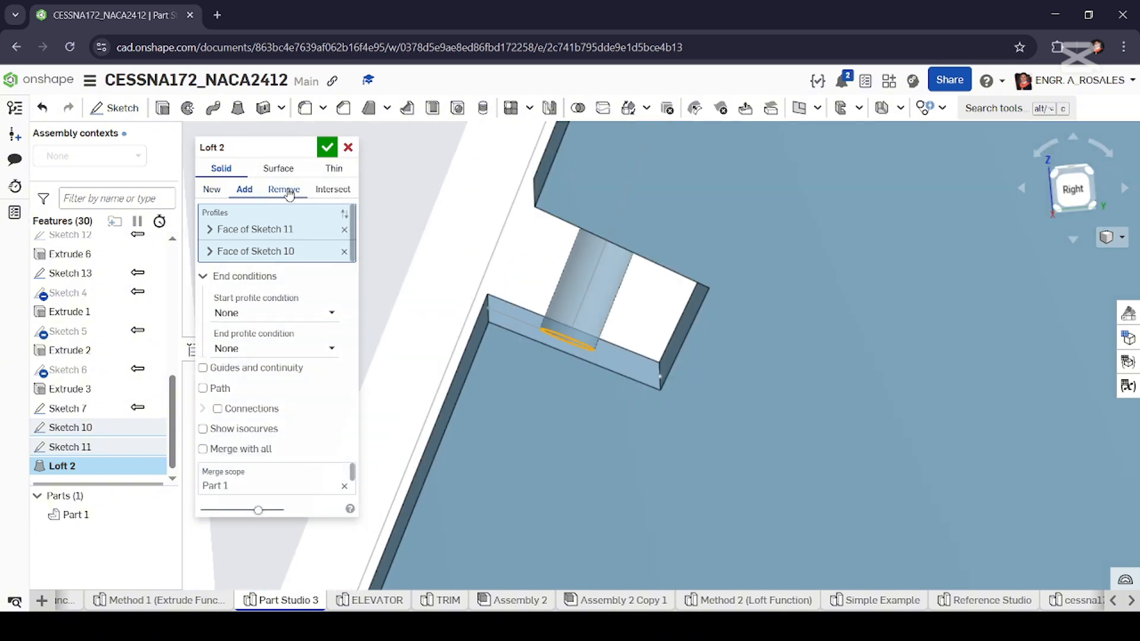
Try the loft as a Remove operation with the hinge line of Sketch 7 as its guide.
{"action": "left_click", "coordinate": [284, 190]}
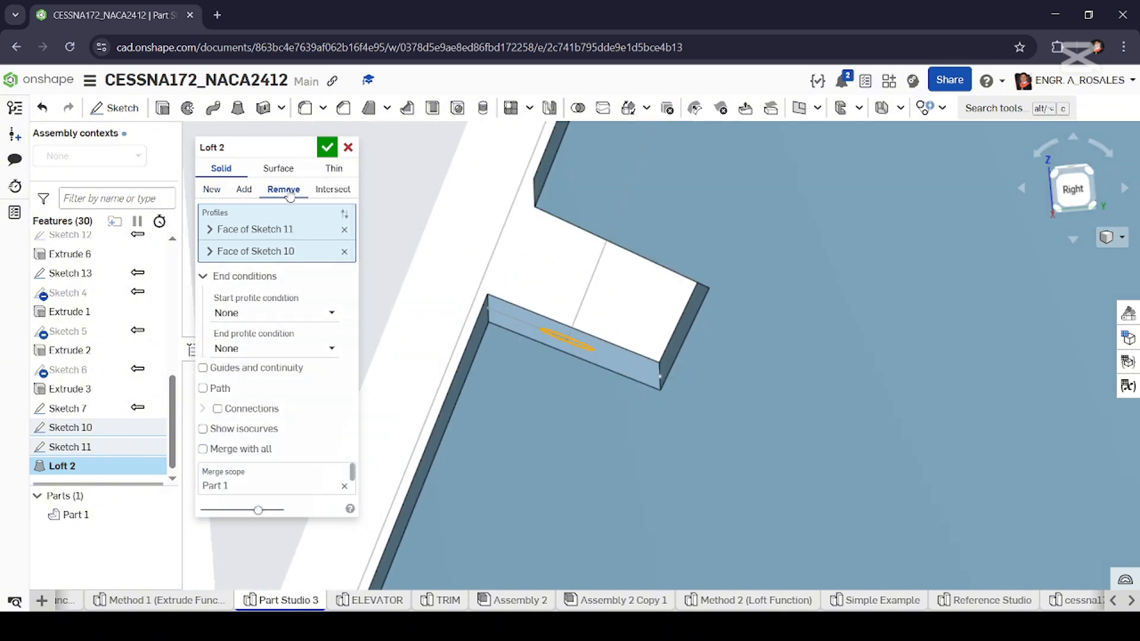
{"action": "left_click", "coordinate": [202, 388]}
{"action": "left_click", "coordinate": [202, 368]}
{"action": "left_click", "coordinate": [585, 298]}
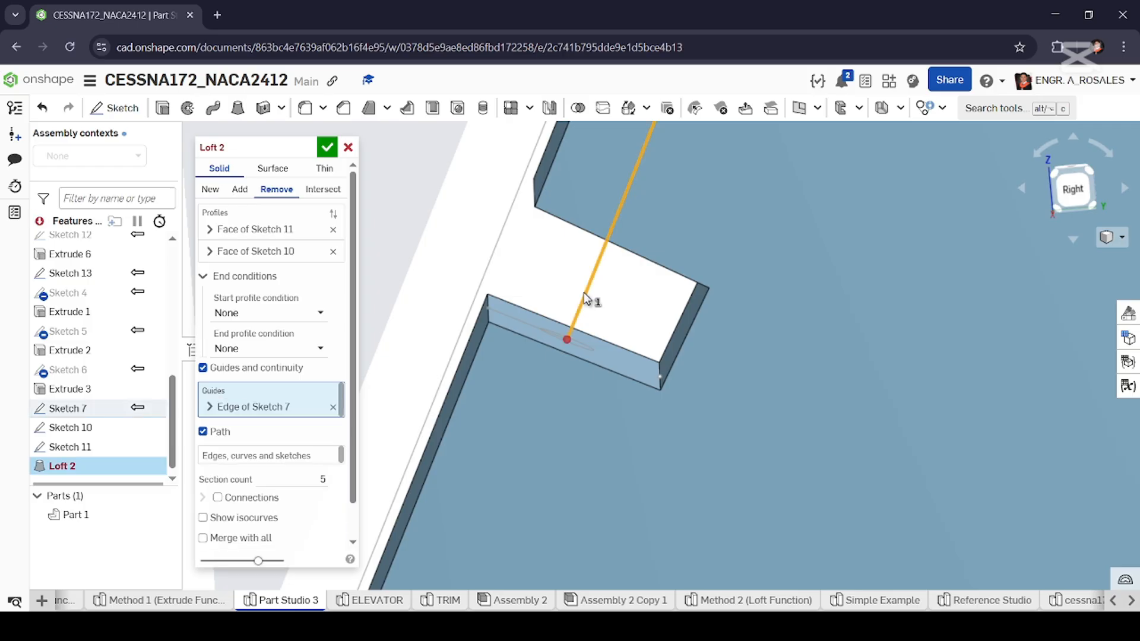
{"action": "left_click", "coordinate": [203, 431]}
{"action": "left_click", "coordinate": [203, 368]}
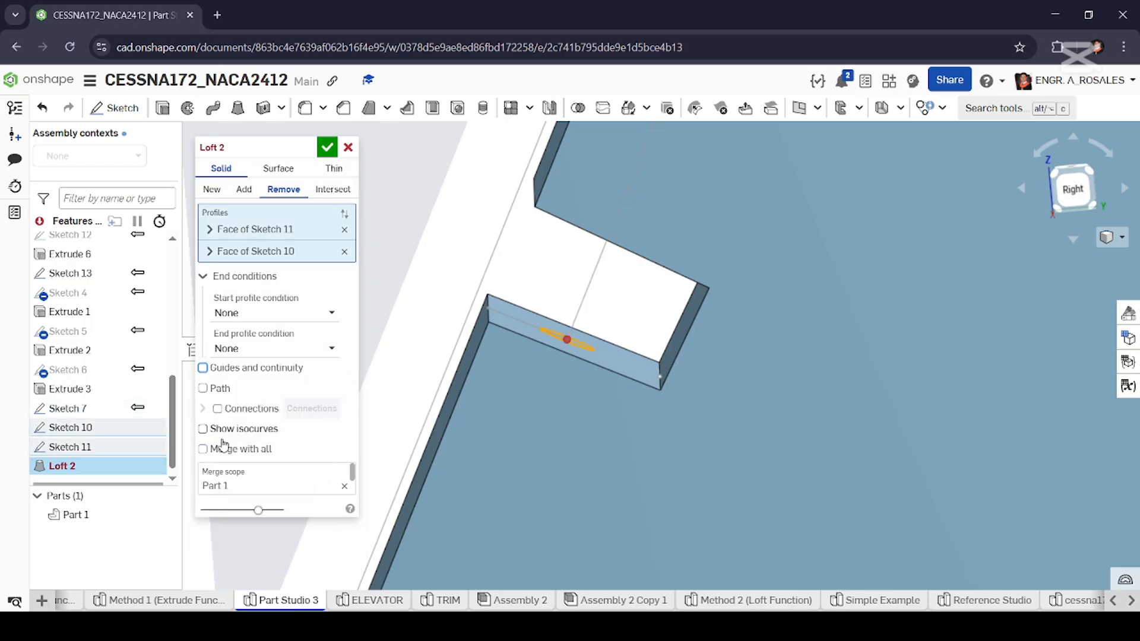
Set the hinge line of Sketch 7 as the loft path, switch the operation to Add, and accept the loft.
{"action": "left_click", "coordinate": [202, 388]}
{"action": "left_click", "coordinate": [587, 292]}
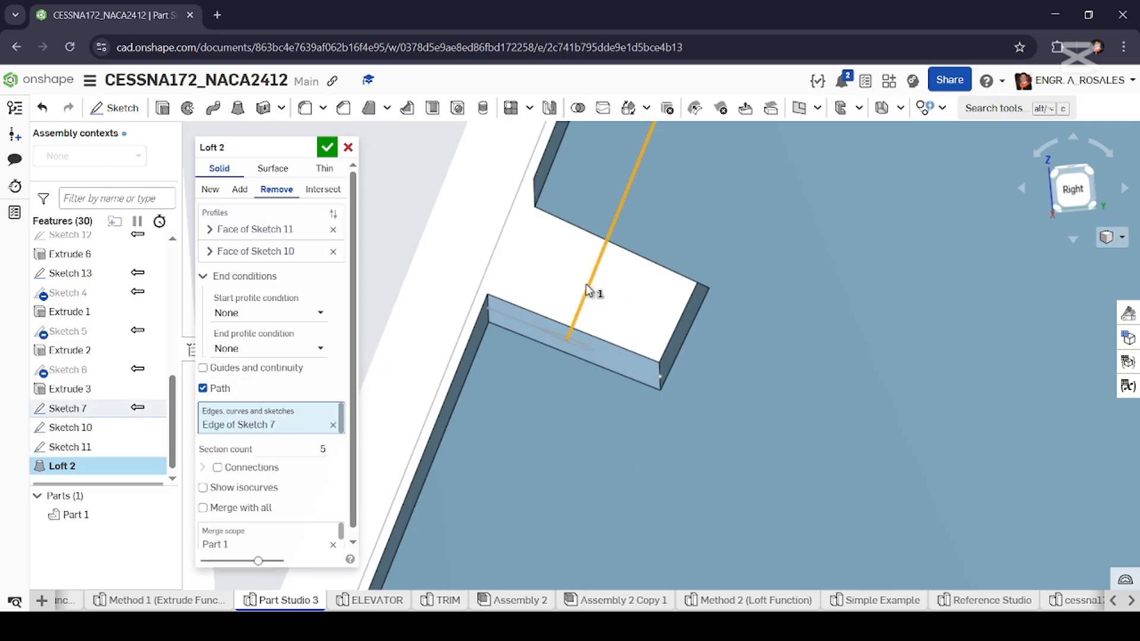
{"action": "left_click", "coordinate": [240, 190]}
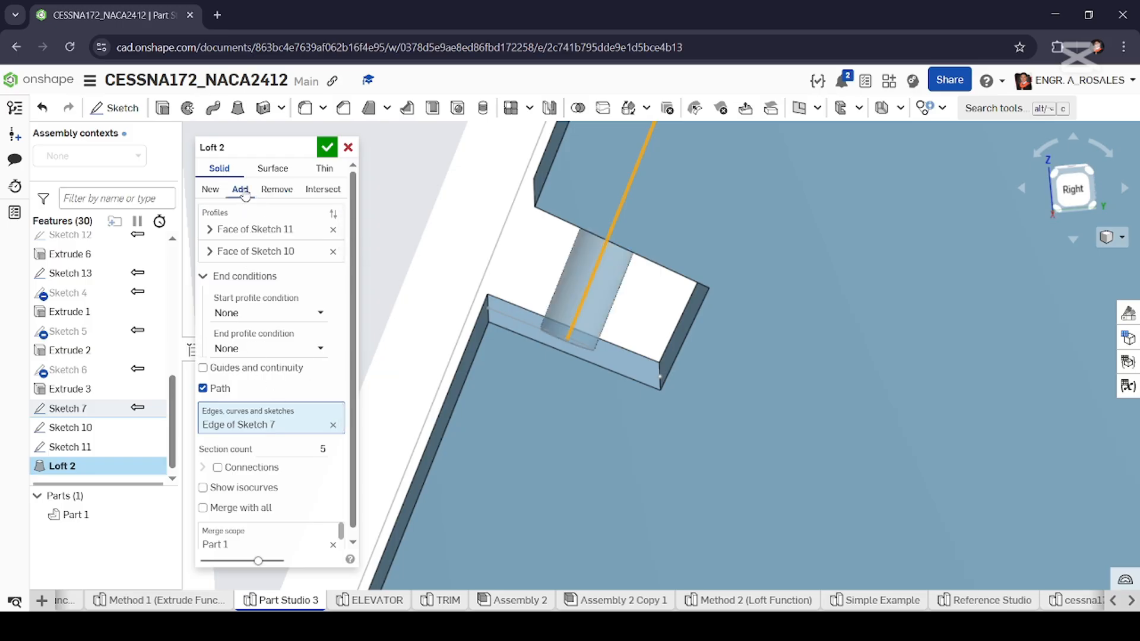
{"action": "scroll", "coordinate": [721, 286], "scroll_direction": "up", "scroll_amount": 5}
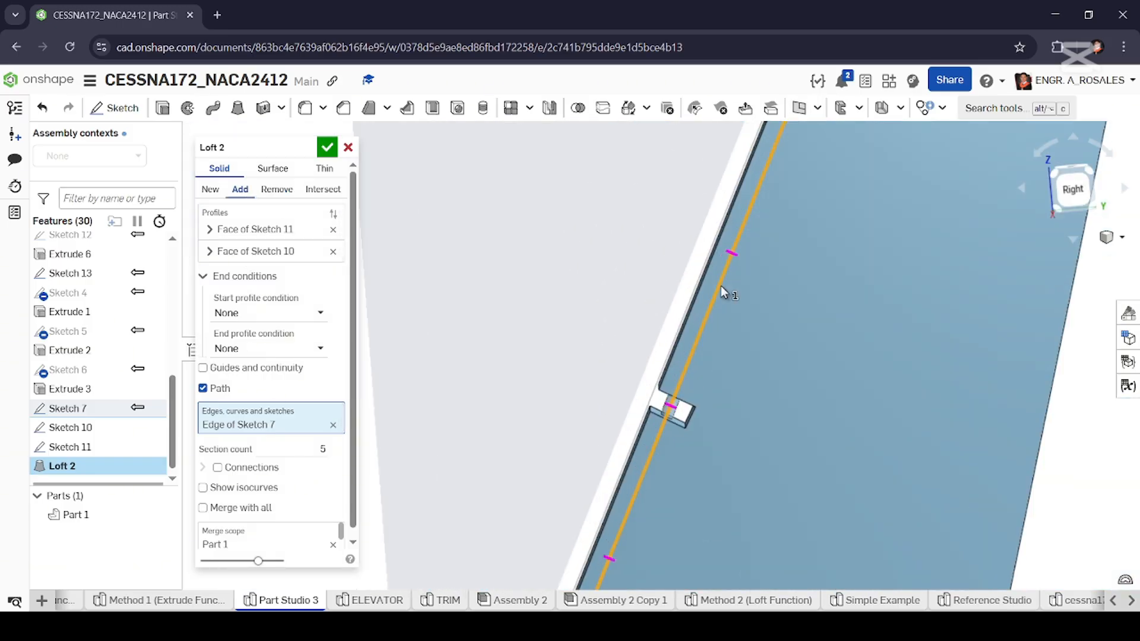
{"action": "left_click", "coordinate": [327, 148]}
{"action": "scroll", "coordinate": [868, 386], "scroll_direction": "down", "scroll_amount": 5}
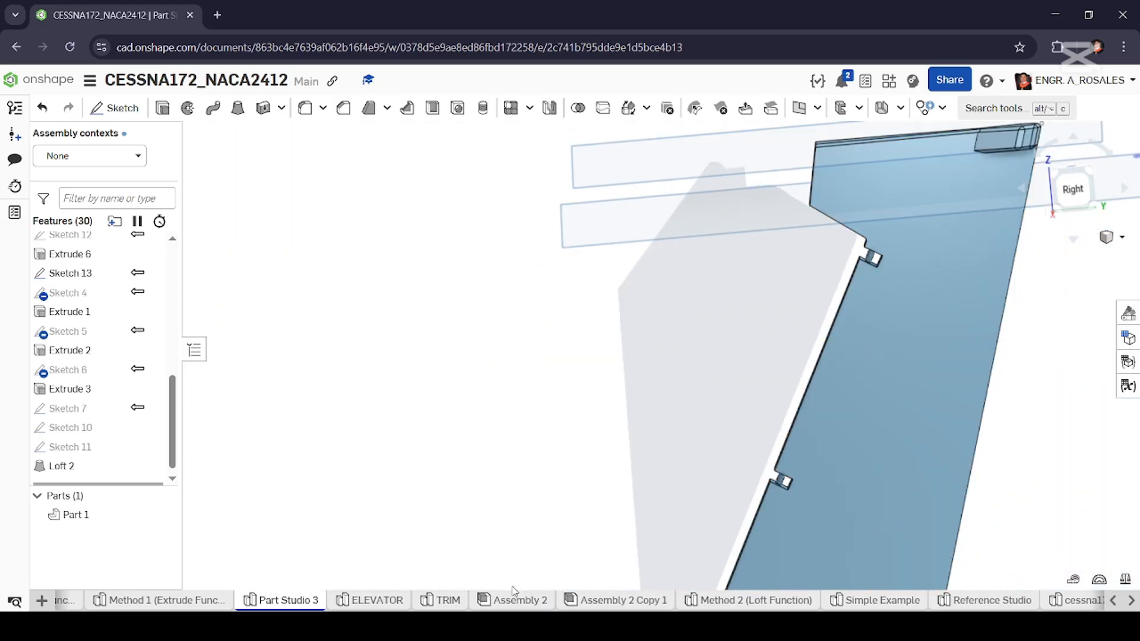
Open Assembly 2 Copy 1 and examine how the lofted hinge pin sits against the upper hinge tab.
{"action": "mouse_move", "coordinate": [525, 596]}
{"action": "left_click", "coordinate": [617, 600]}
{"action": "scroll", "coordinate": [725, 374], "scroll_direction": "up", "scroll_amount": 8}
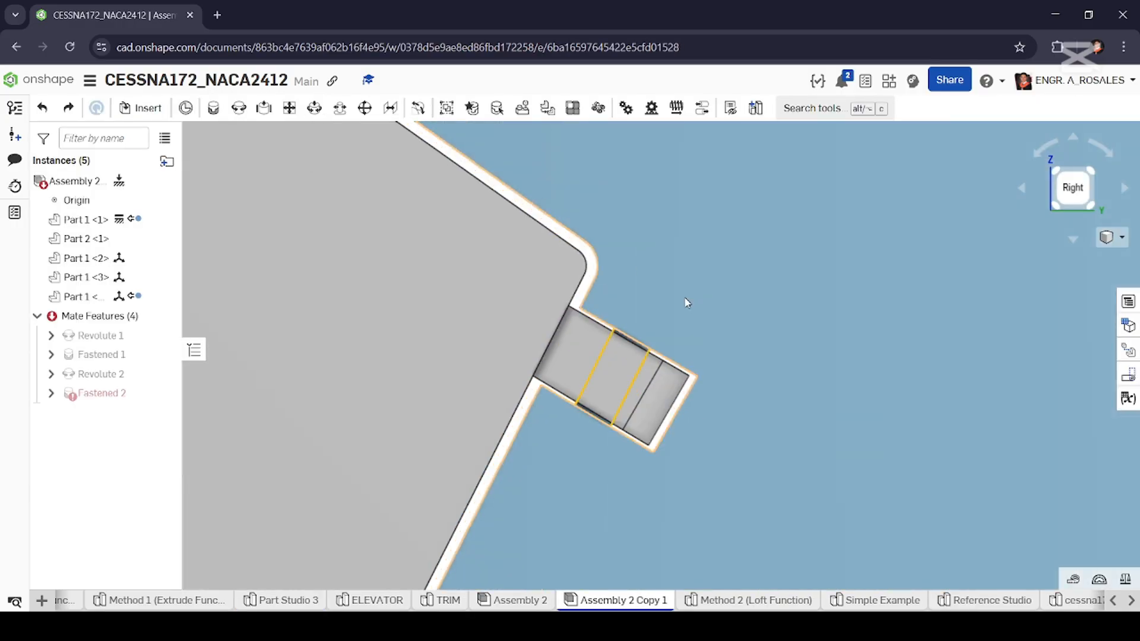
{"action": "right_click_drag", "start_coordinate": [663, 331], "coordinate": [662, 325]}
{"action": "scroll", "coordinate": [611, 376], "scroll_direction": "up", "scroll_amount": 4}
{"action": "scroll", "coordinate": [587, 330], "scroll_direction": "down", "scroll_amount": 7}
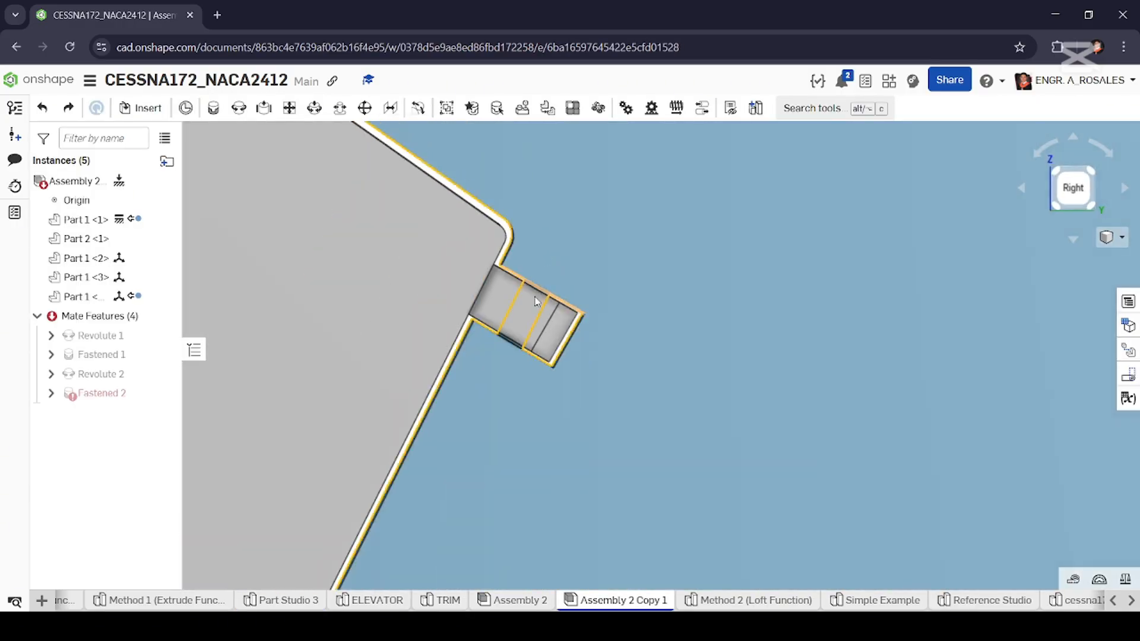
{"action": "scroll", "coordinate": [585, 326], "scroll_direction": "up", "scroll_amount": 2}
{"action": "right_click_drag", "start_coordinate": [584, 331], "coordinate": [535, 289]}
{"action": "scroll", "coordinate": [535, 289], "scroll_direction": "down", "scroll_amount": 6}
{"action": "scroll", "coordinate": [421, 533], "scroll_direction": "up", "scroll_amount": 2}
Examine the lowest hinge tab and the area beneath the blue tail part behind the fuselage.
{"action": "middle_click_drag", "start_coordinate": [422, 532], "coordinate": [432, 237]}
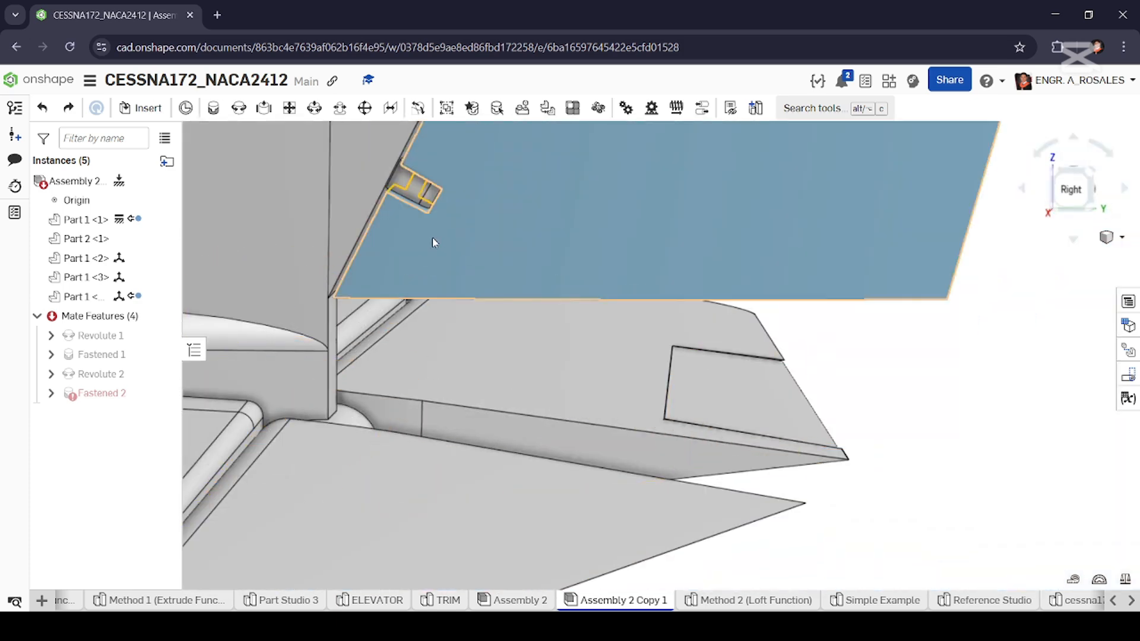
{"action": "scroll", "coordinate": [433, 238], "scroll_direction": "up", "scroll_amount": 2}
{"action": "right_click_drag", "start_coordinate": [432, 237], "coordinate": [420, 229]}
{"action": "scroll", "coordinate": [421, 326], "scroll_direction": "down", "scroll_amount": 5}
{"action": "scroll", "coordinate": [585, 374], "scroll_direction": "down", "scroll_amount": 3}
{"action": "scroll", "coordinate": [537, 308], "scroll_direction": "up", "scroll_amount": 2}
{"action": "right_click_drag", "start_coordinate": [537, 305], "coordinate": [539, 305]}
{"action": "scroll", "coordinate": [543, 328], "scroll_direction": "down", "scroll_amount": 3}
{"action": "scroll", "coordinate": [576, 169], "scroll_direction": "up", "scroll_amount": 4}
{"action": "left_click", "coordinate": [728, 281]}
{"action": "scroll", "coordinate": [665, 410], "scroll_direction": "down", "scroll_amount": 6}
{"action": "scroll", "coordinate": [633, 498], "scroll_direction": "up", "scroll_amount": 4}
{"action": "left_click", "coordinate": [732, 466]}
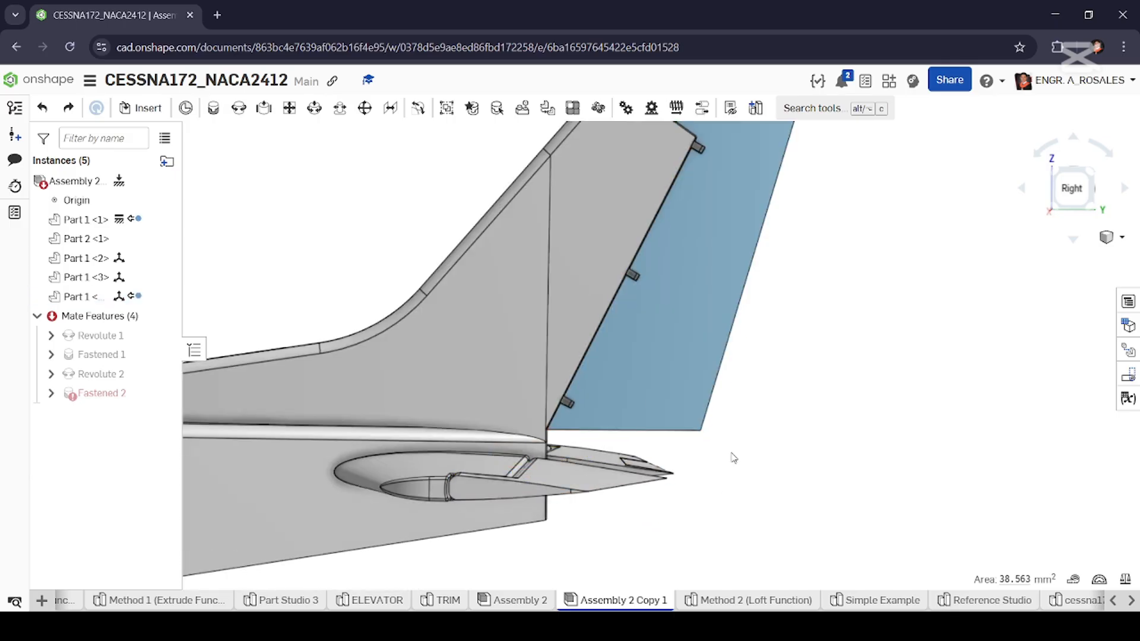
Open the blue tail part in Part Studio 3 with Assembly 2 Copy 1 displayed around it.
{"action": "left_click", "coordinate": [642, 396]}
{"action": "right_click", "coordinate": [641, 396]}
{"action": "mouse_move", "coordinate": [720, 289]}
{"action": "left_click", "coordinate": [902, 404]}
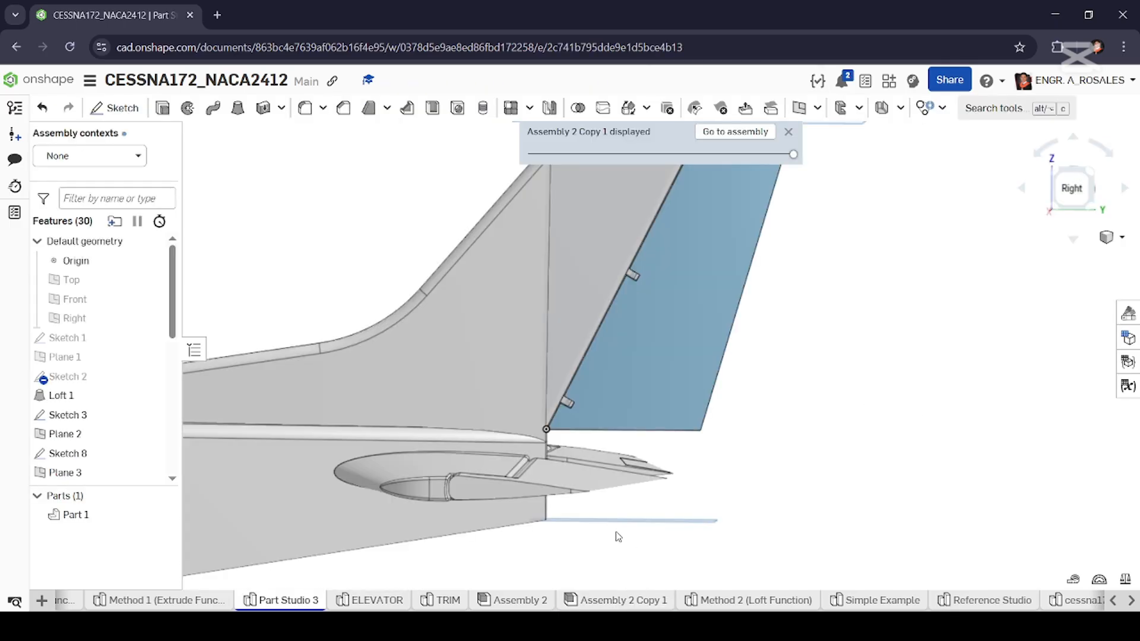
{"action": "mouse_move", "coordinate": [677, 466]}
{"action": "right_mouse_down"}
{"action": "mouse_move", "coordinate": [654, 458]}
{"action": "mouse_move", "coordinate": [649, 515]}
{"action": "right_mouse_up"}
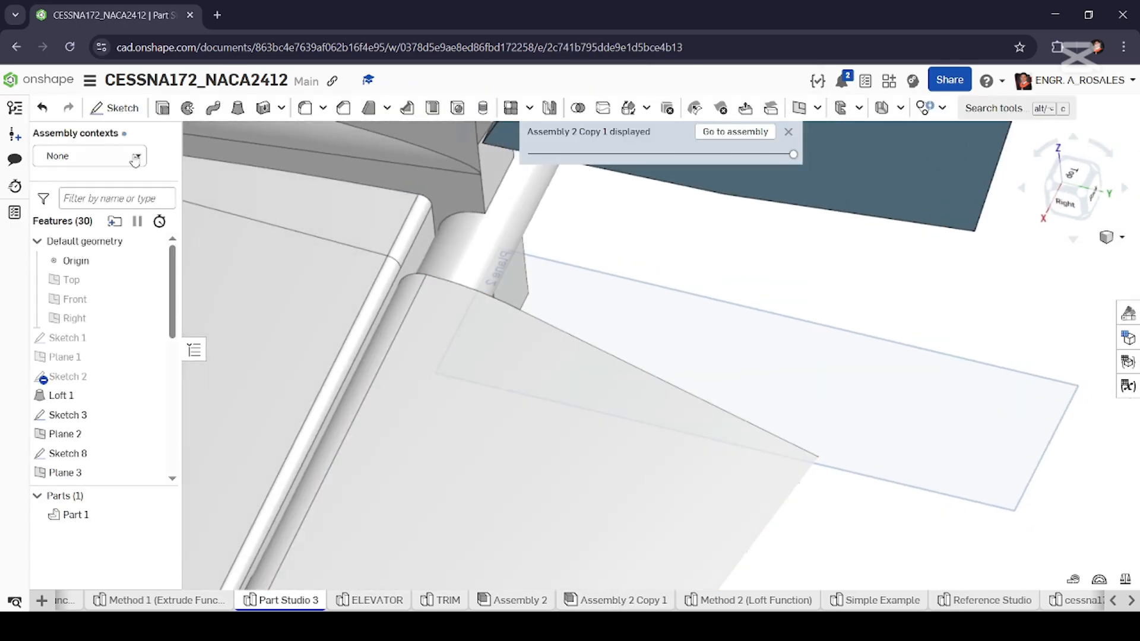
Start a sketch on Plane 2 and try to project the fuselage's rear vertical edge with Use.
{"action": "left_click", "coordinate": [116, 108]}
{"action": "left_click", "coordinate": [712, 346]}
{"action": "scroll", "coordinate": [712, 345], "scroll_direction": "down", "scroll_amount": 4}
{"action": "right_click_drag", "start_coordinate": [713, 349], "coordinate": [615, 333]}
{"action": "scroll", "coordinate": [563, 389], "scroll_direction": "up", "scroll_amount": 3}
{"action": "right_click", "coordinate": [560, 435]}
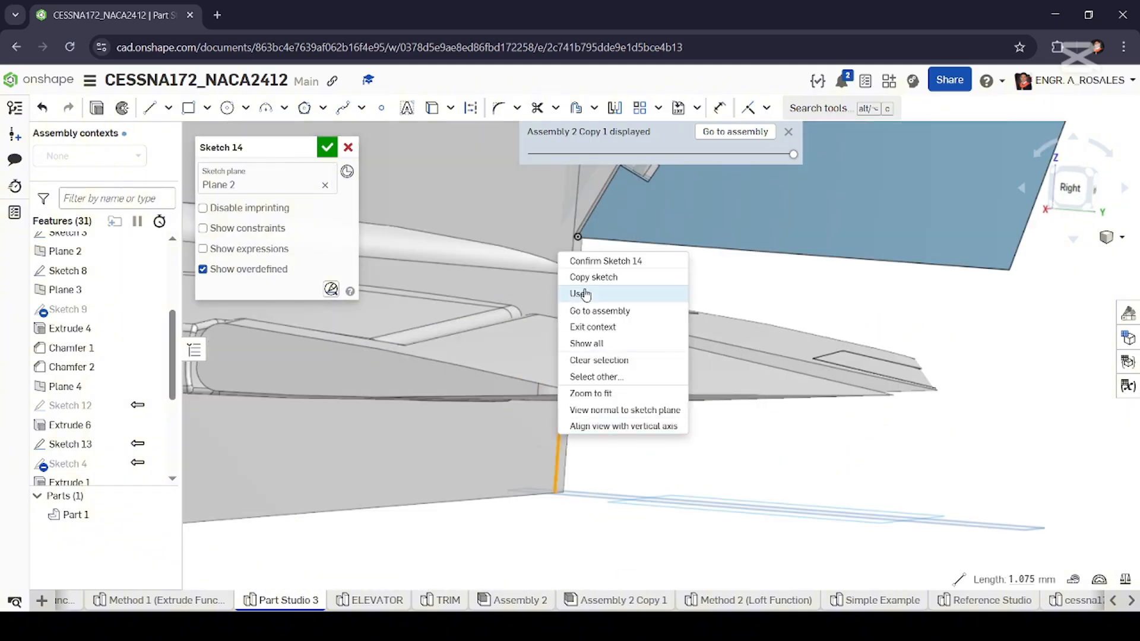
{"action": "left_click", "coordinate": [586, 294]}
{"action": "mouse_move", "coordinate": [831, 457]}
{"action": "right_mouse_down"}
{"action": "mouse_move", "coordinate": [851, 475]}
{"action": "mouse_move", "coordinate": [817, 486]}
{"action": "mouse_move", "coordinate": [781, 437]}
{"action": "right_mouse_up"}
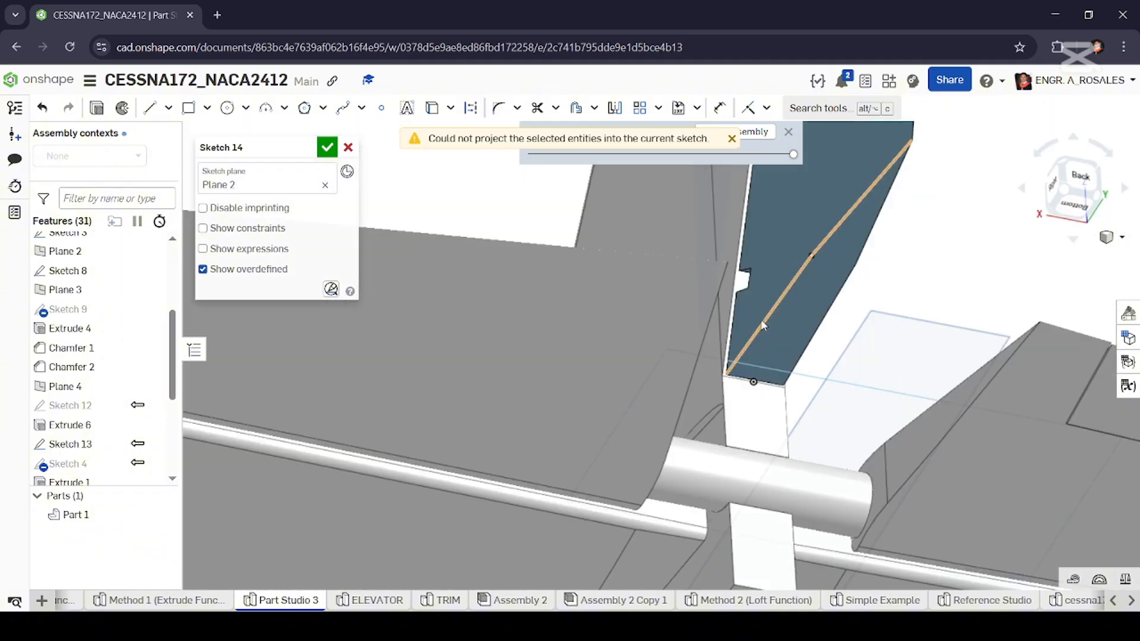
Project the blue part's two long bottom edges into Sketch 14 with Use.
{"action": "left_click", "coordinate": [760, 322]}
{"action": "left_click", "coordinate": [843, 298]}
{"action": "scroll", "coordinate": [868, 281], "scroll_direction": "down", "scroll_amount": 5}
{"action": "right_click_drag", "start_coordinate": [869, 284], "coordinate": [920, 400]}
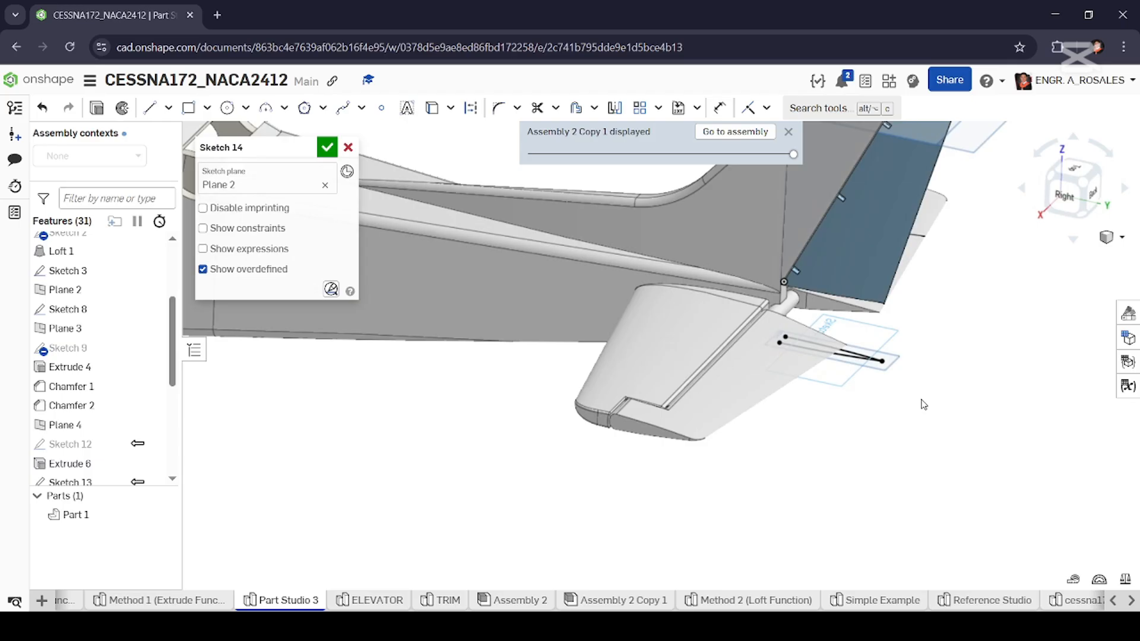
Hide the displayed assembly and reopen Sketch 14 to join the open front ends of its two curves with a line.
{"action": "left_click", "coordinate": [788, 132]}
{"action": "mouse_move", "coordinate": [799, 202]}
{"action": "right_mouse_down"}
{"action": "mouse_move", "coordinate": [850, 374]}
{"action": "mouse_move", "coordinate": [1018, 268]}
{"action": "right_mouse_up"}
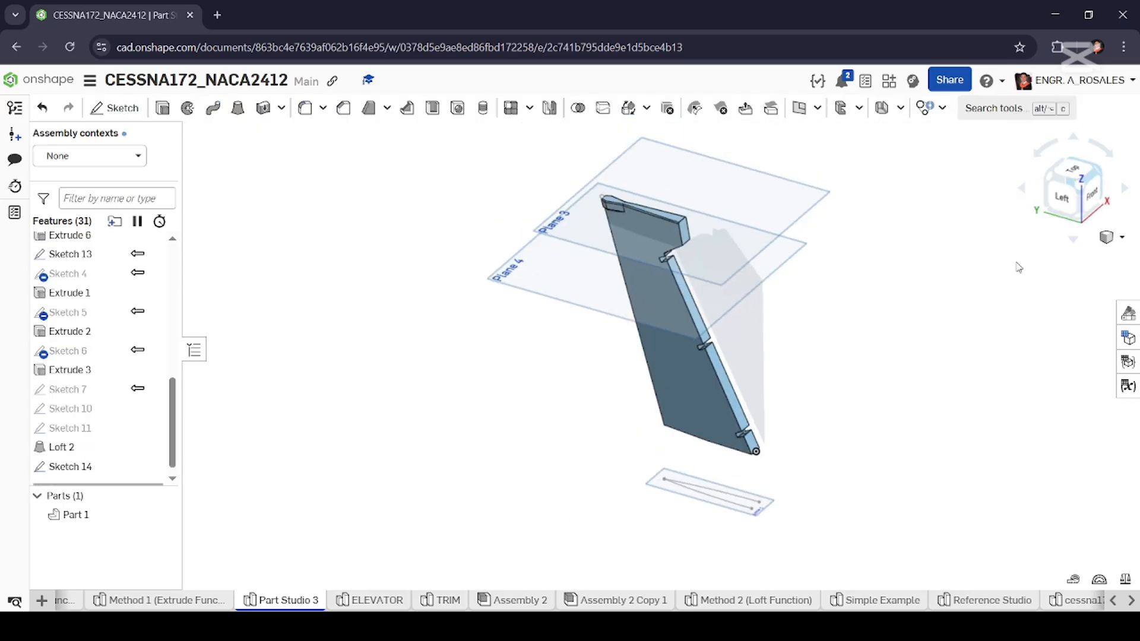
{"action": "scroll", "coordinate": [740, 487], "scroll_direction": "up", "scroll_amount": 5}
{"action": "double_click", "coordinate": [90, 468]}
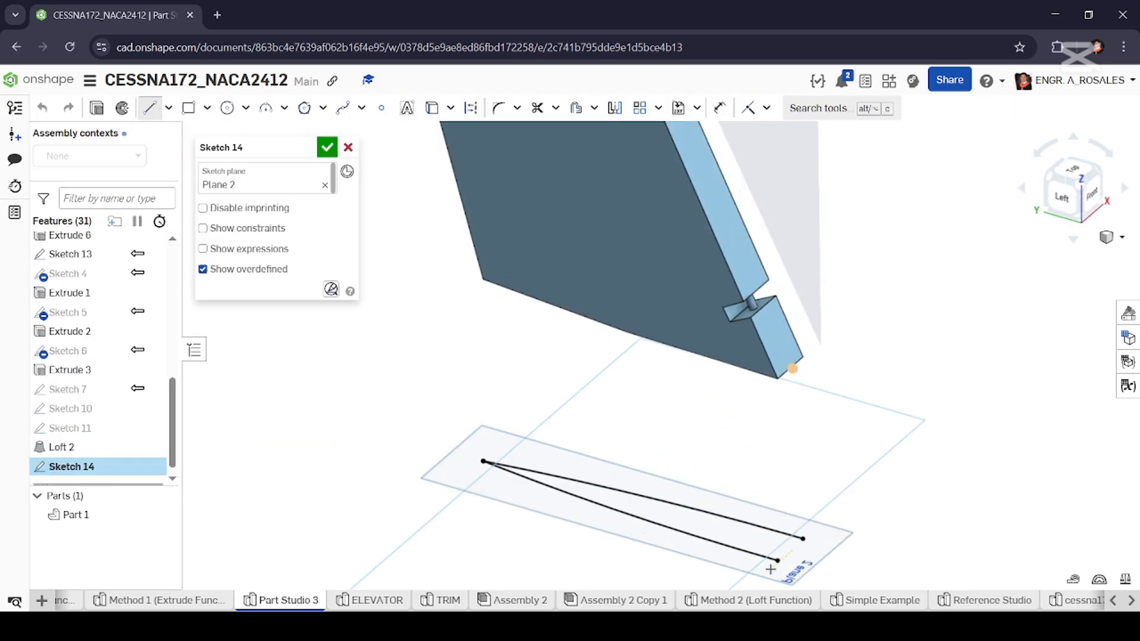
Open Sketch 21 in the Reference Studio and examine the dimensions of the tail's lower outline.
{"action": "left_click", "coordinate": [986, 600]}
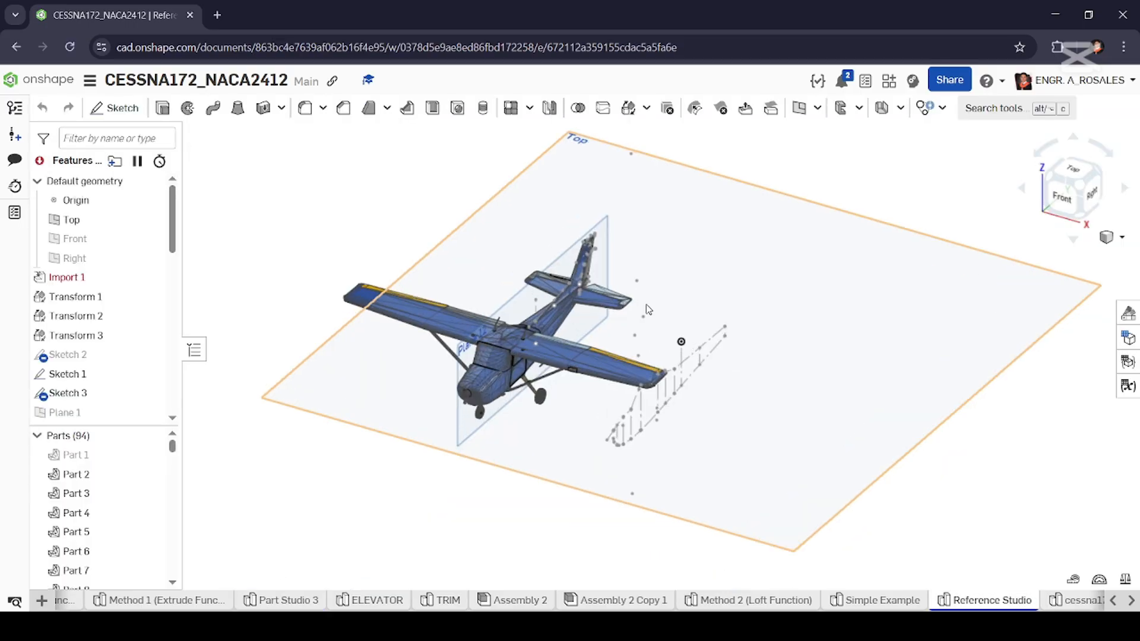
{"action": "scroll", "coordinate": [89, 297], "scroll_direction": "down", "scroll_amount": 10}
{"action": "double_click", "coordinate": [71, 377]}
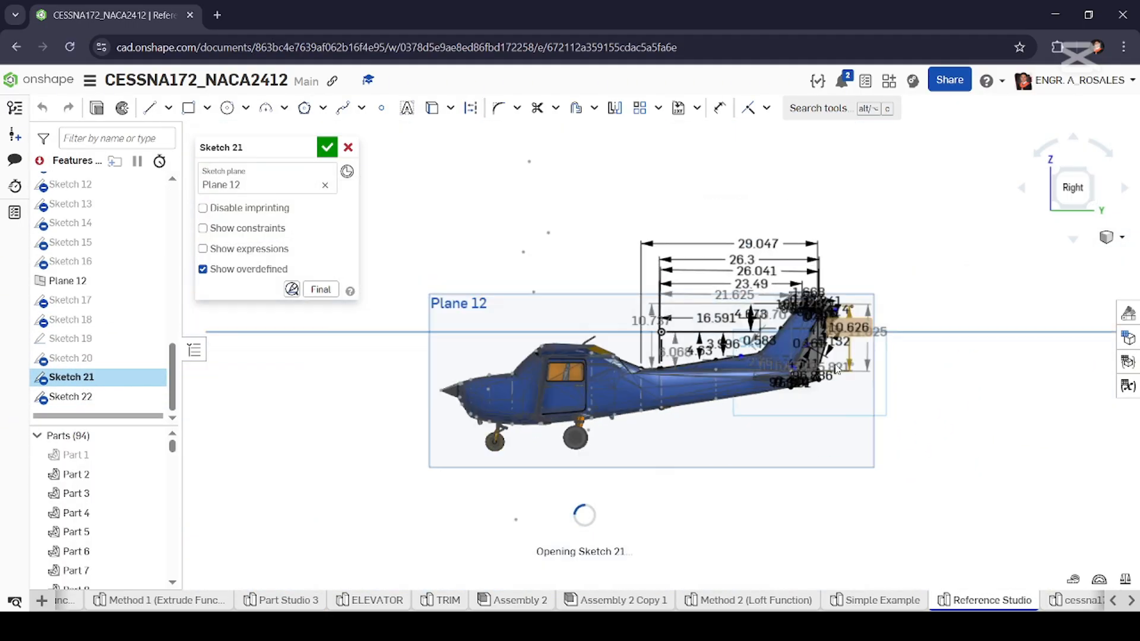
{"action": "scroll", "coordinate": [597, 477], "scroll_direction": "up", "scroll_amount": 3}
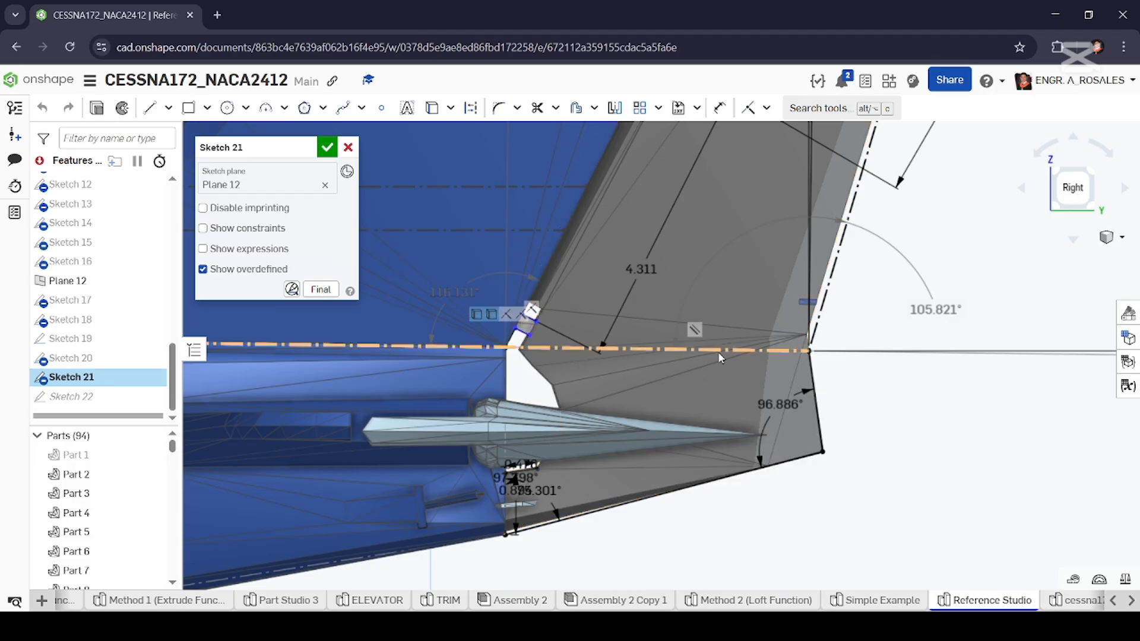
Review Plane 2's offset from the bottom loft face in Part Studio 3, and identify the feature forming the lower section.
{"action": "key", "text": "d"}
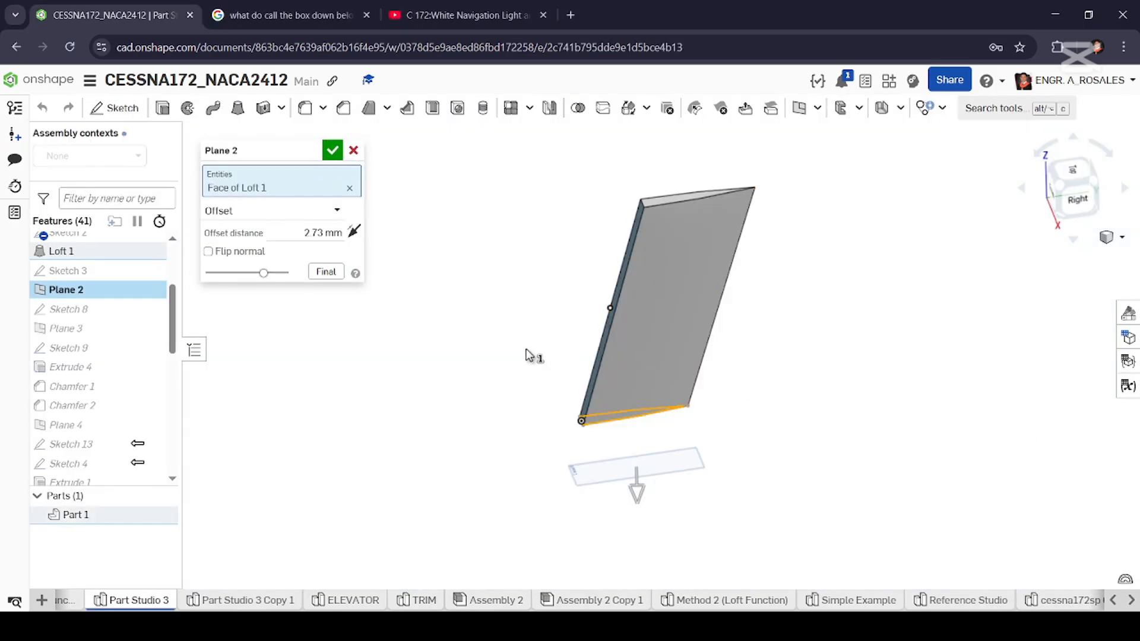
{"action": "left_click", "coordinate": [322, 235]}
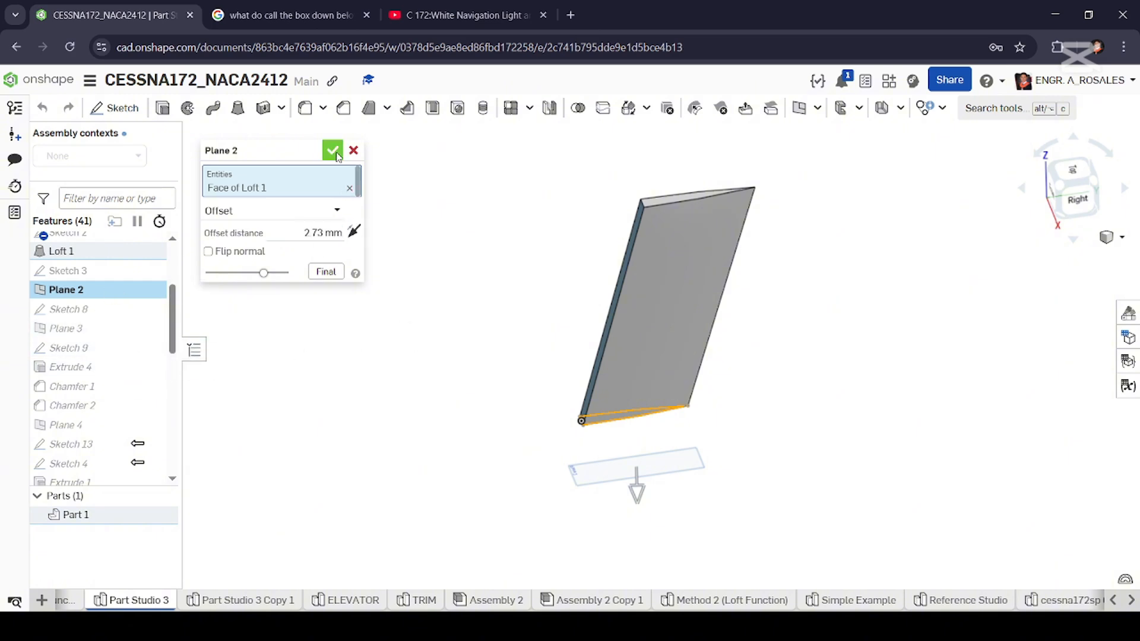
{"action": "scroll", "coordinate": [88, 445], "scroll_direction": "down", "scroll_amount": 1}
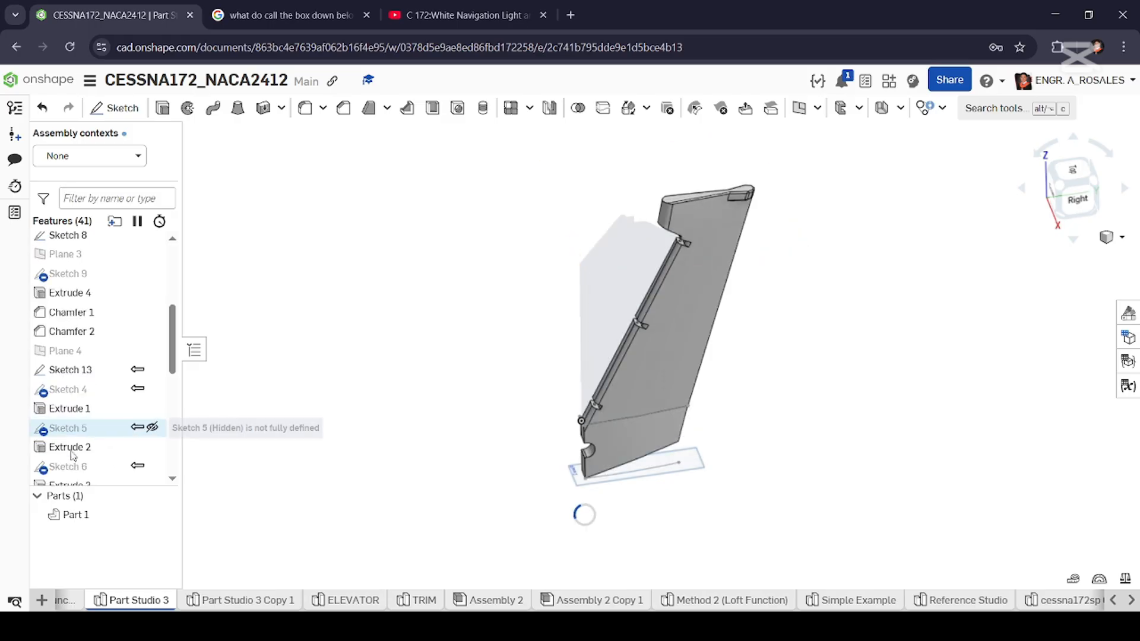
{"action": "left_click", "coordinate": [618, 442]}
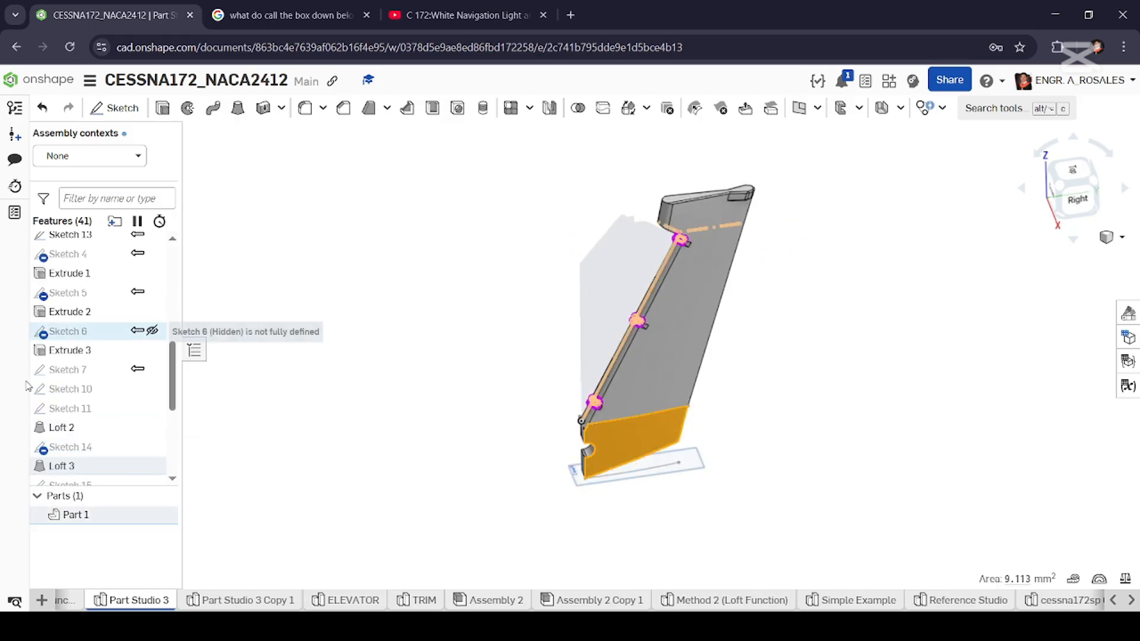
Open Sketch 14 on Plane 2 and examine the tapered profile below the part.
{"action": "left_click", "coordinate": [70, 448]}
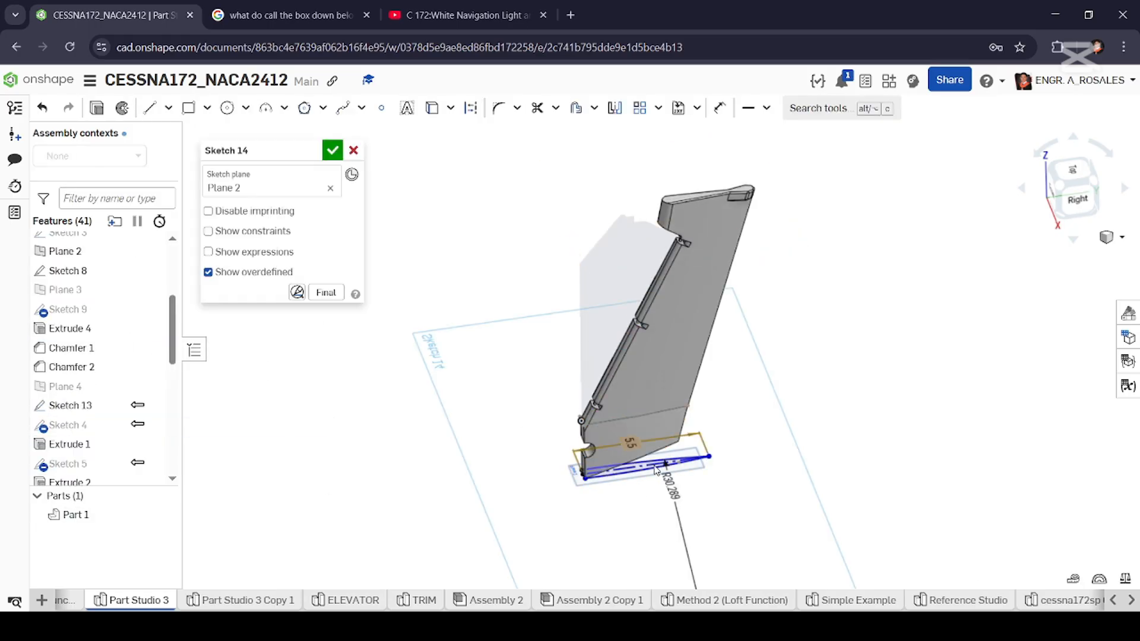
{"action": "scroll", "coordinate": [660, 476], "scroll_direction": "up", "scroll_amount": 3}
{"action": "mouse_move", "coordinate": [711, 511]}
{"action": "right_mouse_down"}
{"action": "mouse_move", "coordinate": [747, 488]}
{"action": "mouse_move", "coordinate": [754, 519]}
{"action": "mouse_move", "coordinate": [735, 531]}
{"action": "mouse_move", "coordinate": [702, 480]}
{"action": "right_mouse_up"}
{"action": "scroll", "coordinate": [702, 479], "scroll_direction": "up", "scroll_amount": 3}
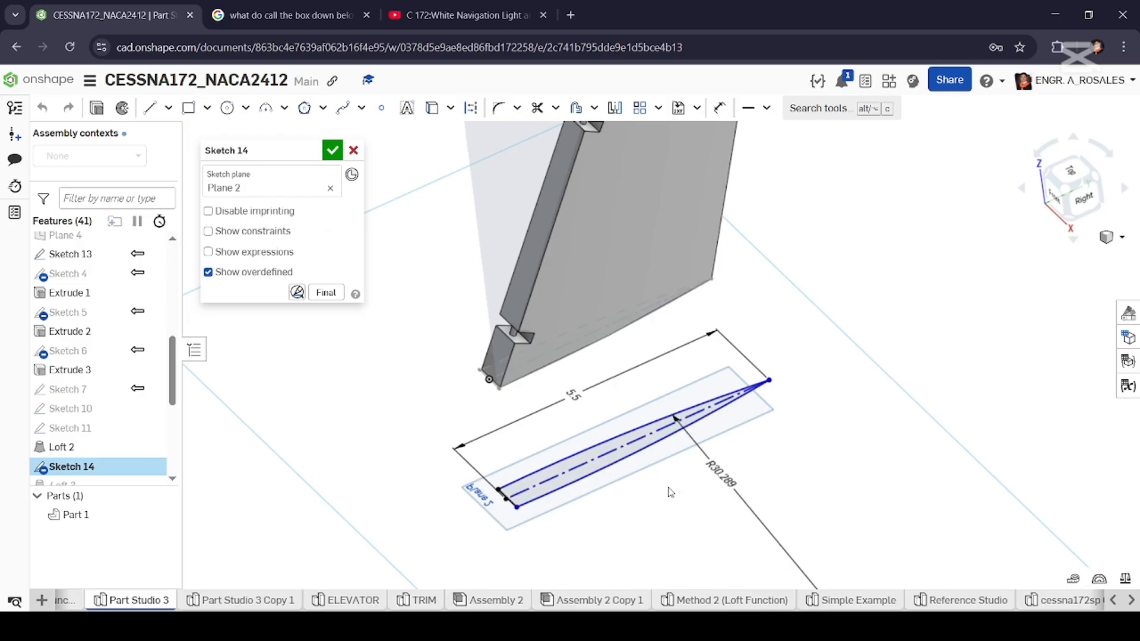
{"action": "scroll", "coordinate": [66, 451], "scroll_direction": "down", "scroll_amount": 3}
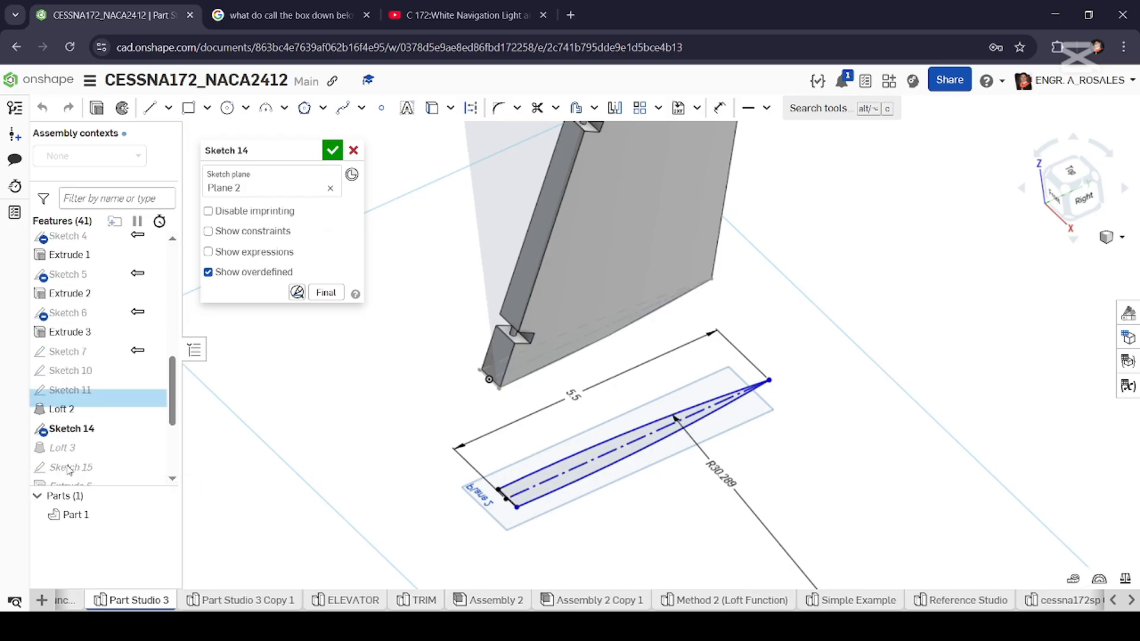
Open Loft 3 and inspect how it joins the Sketch 14 profile to the bottom face of Loft 1, keeping its settings.
{"action": "double_click", "coordinate": [65, 412]}
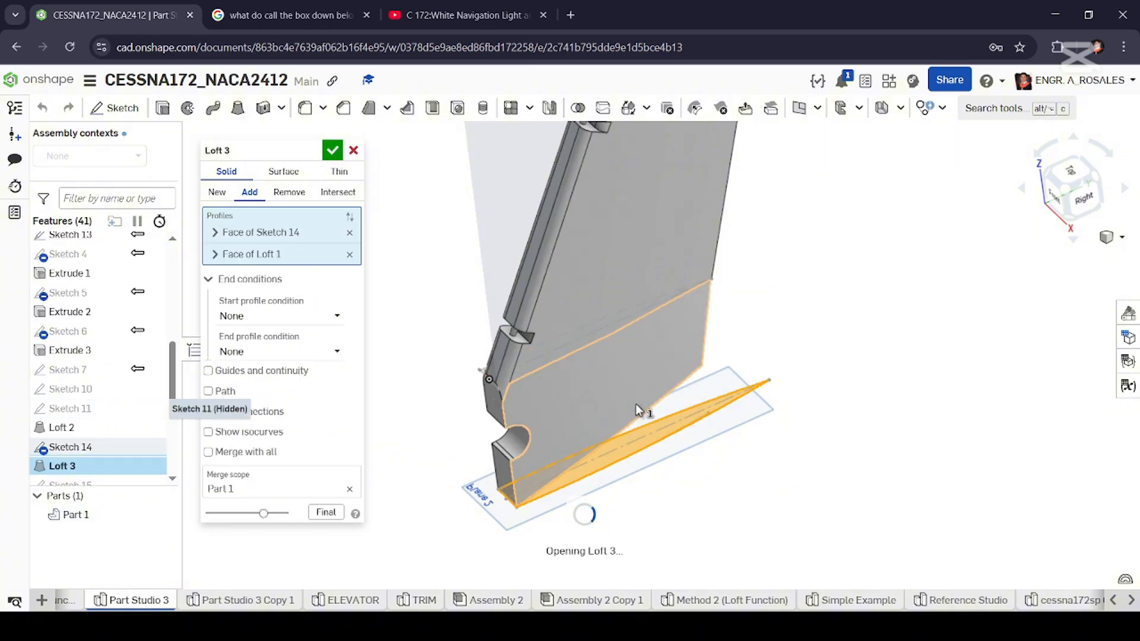
{"action": "scroll", "coordinate": [635, 406], "scroll_direction": "down", "scroll_amount": 3}
{"action": "mouse_move", "coordinate": [631, 419]}
{"action": "right_mouse_down"}
{"action": "mouse_move", "coordinate": [610, 371]}
{"action": "mouse_move", "coordinate": [558, 390]}
{"action": "mouse_move", "coordinate": [591, 391]}
{"action": "right_mouse_up"}
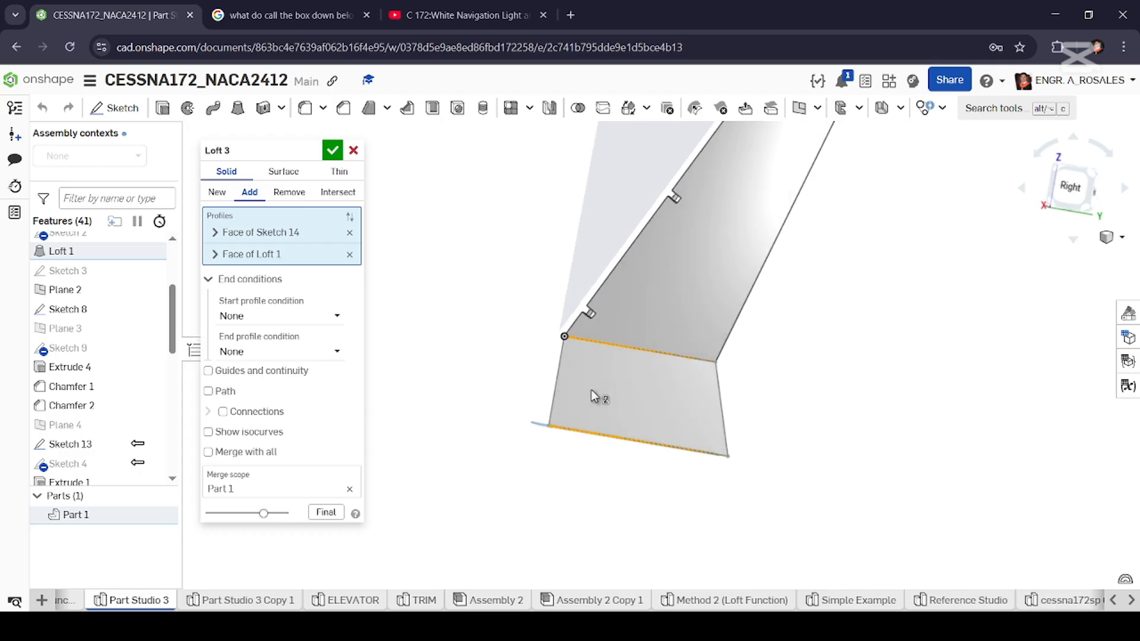
{"action": "left_click", "coordinate": [331, 153]}
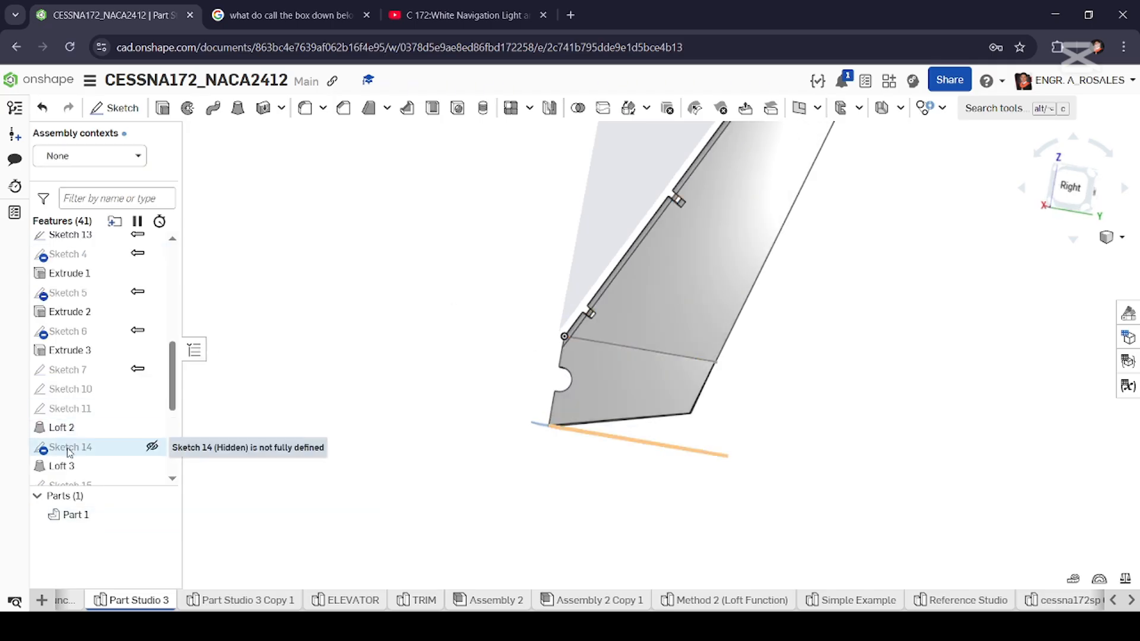
Open Sketch 15, view it straight on and move the notch's height and offset dimension labels clear of the geometry.
{"action": "scroll", "coordinate": [65, 466], "scroll_direction": "down", "scroll_amount": 3}
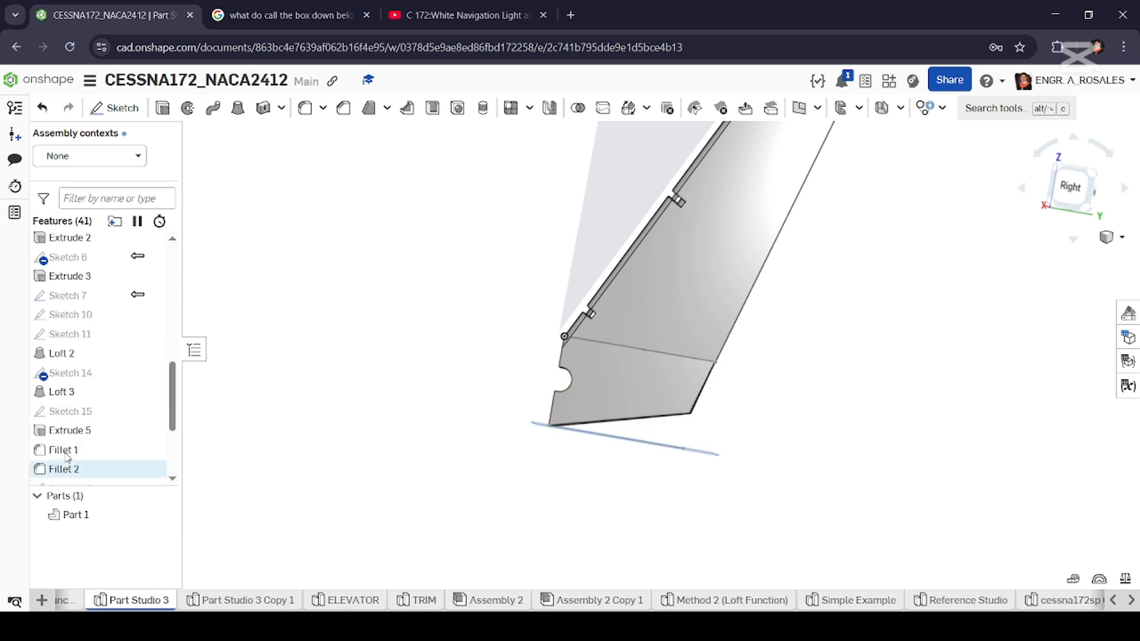
{"action": "double_click", "coordinate": [69, 414]}
{"action": "left_click", "coordinate": [1066, 195]}
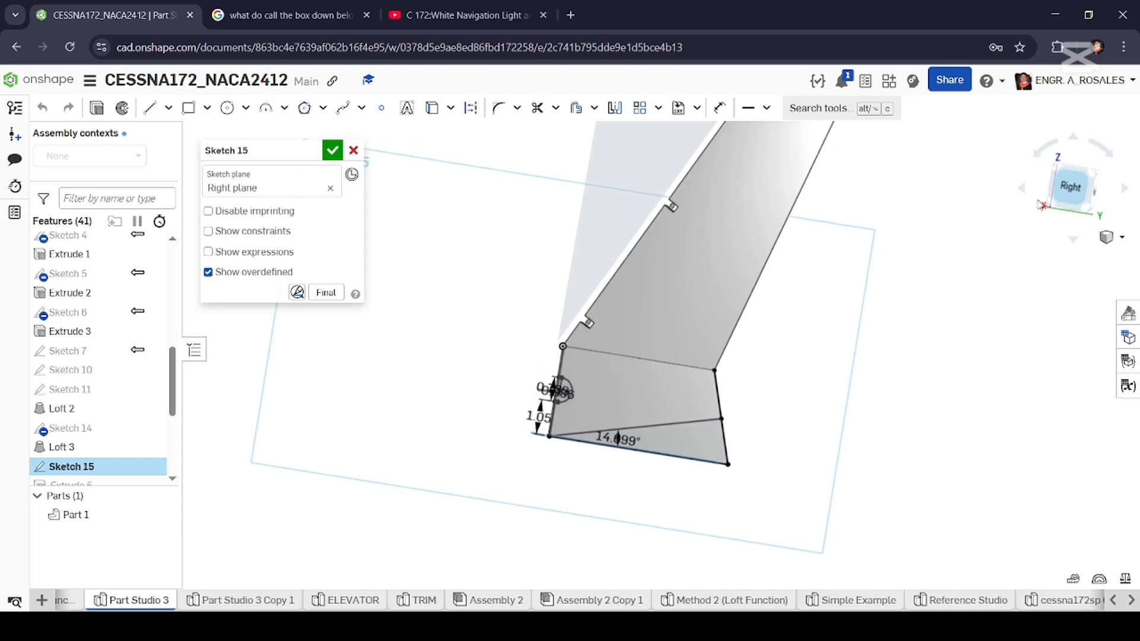
{"action": "scroll", "coordinate": [691, 519], "scroll_direction": "up", "scroll_amount": 5}
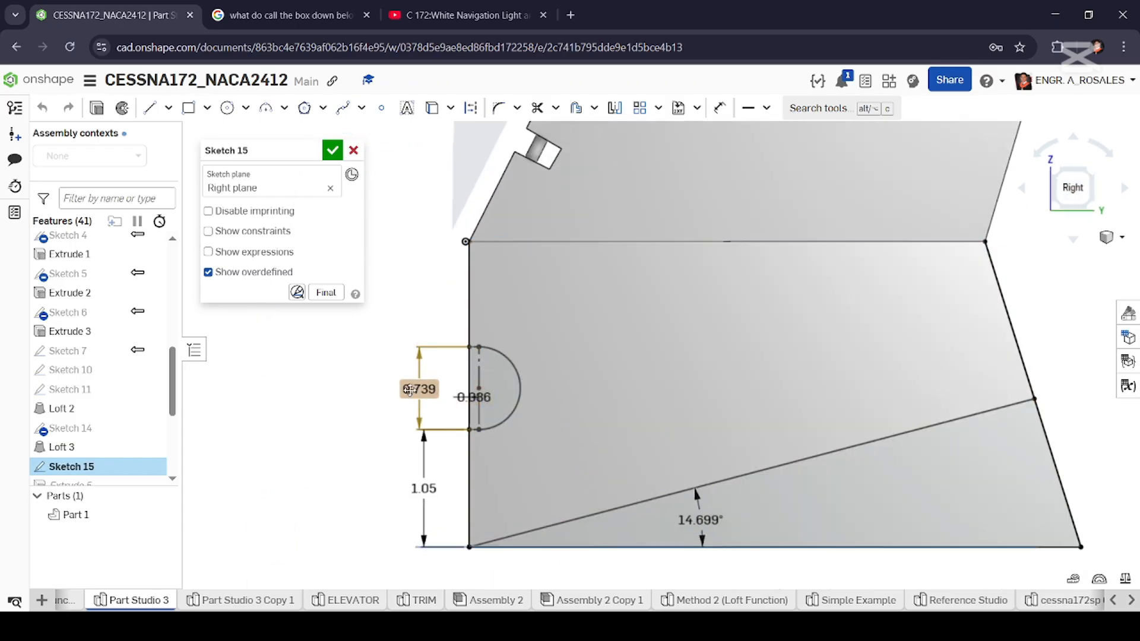
{"action": "left_click_drag", "start_coordinate": [476, 393], "coordinate": [485, 402]}
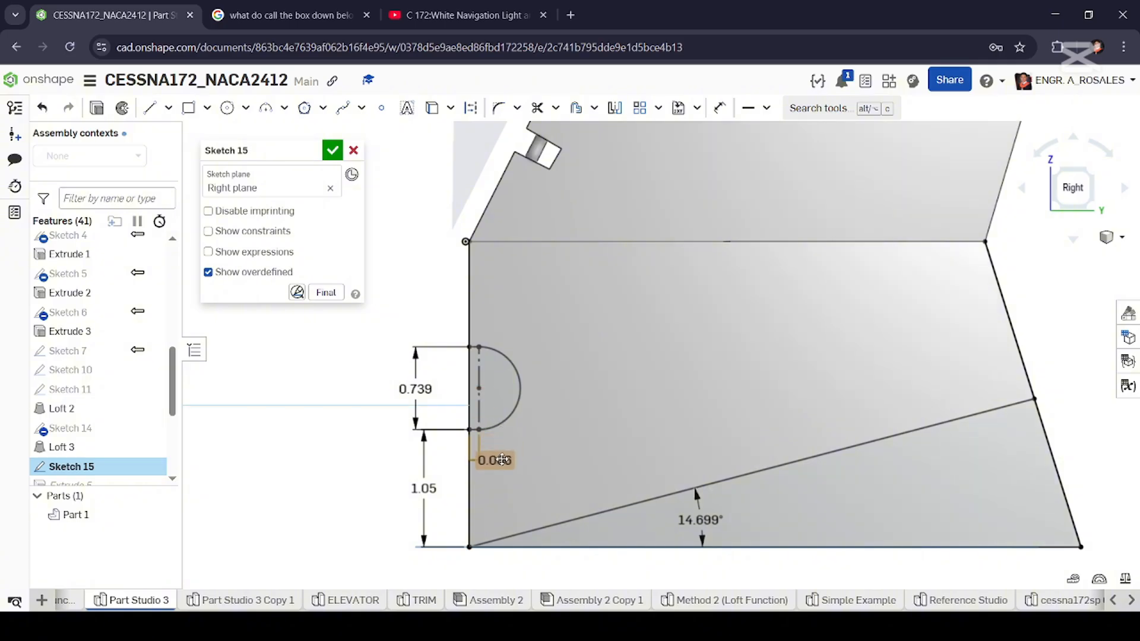
Add a driven radius dimension to the notch arc in Sketch 15.
{"action": "scroll", "coordinate": [679, 342], "scroll_direction": "down", "scroll_amount": 1}
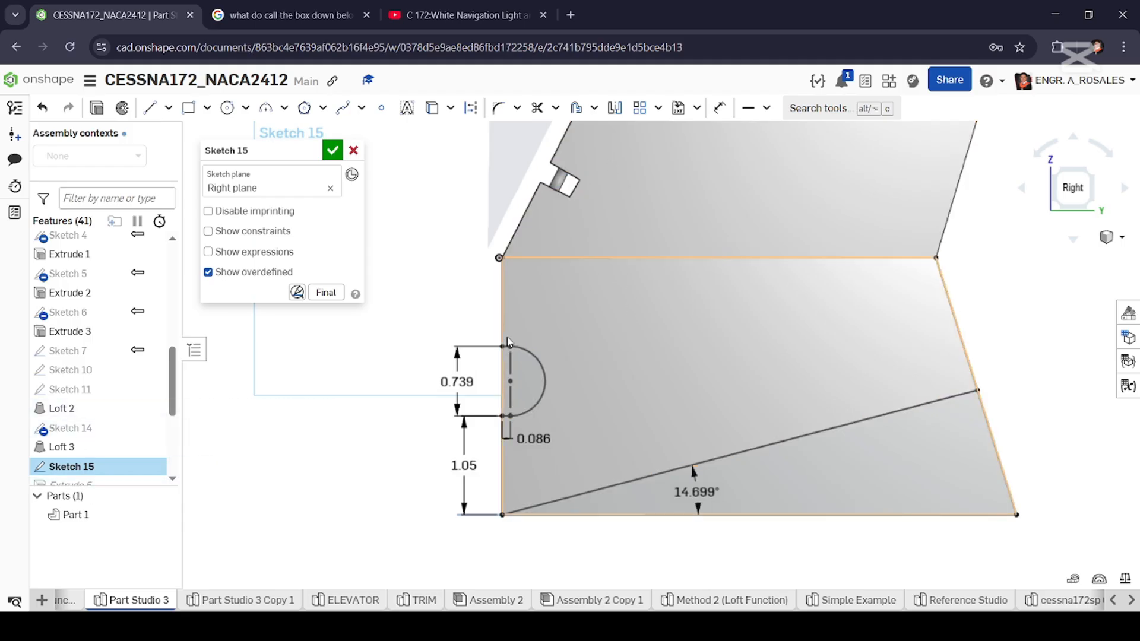
{"action": "scroll", "coordinate": [89, 386], "scroll_direction": "down", "scroll_amount": 3}
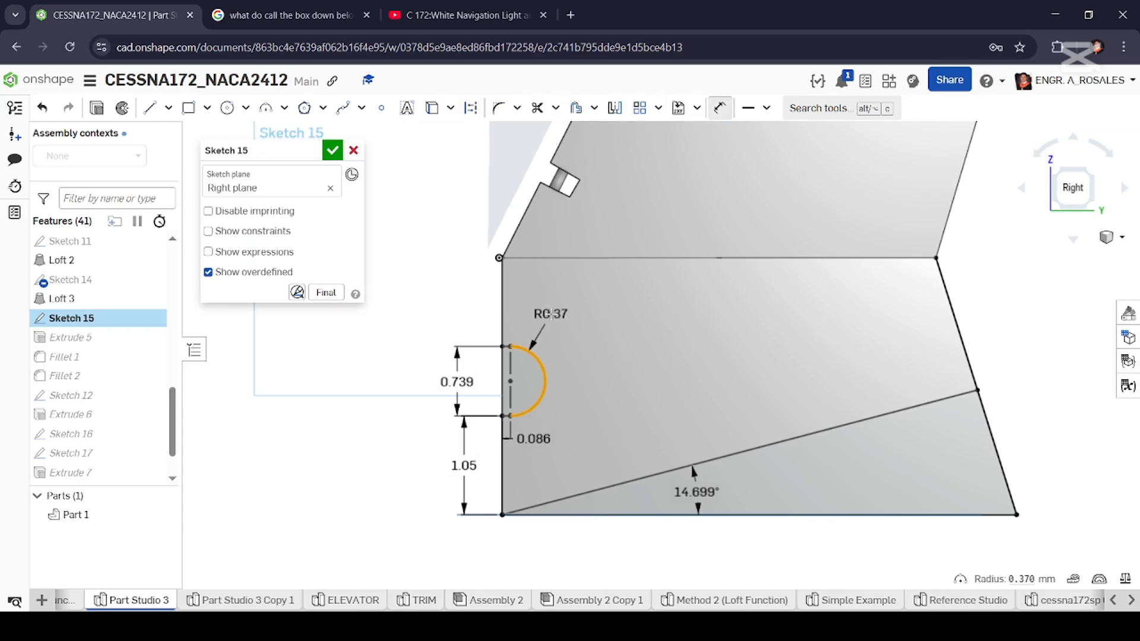
{"action": "key", "text": "Return"}
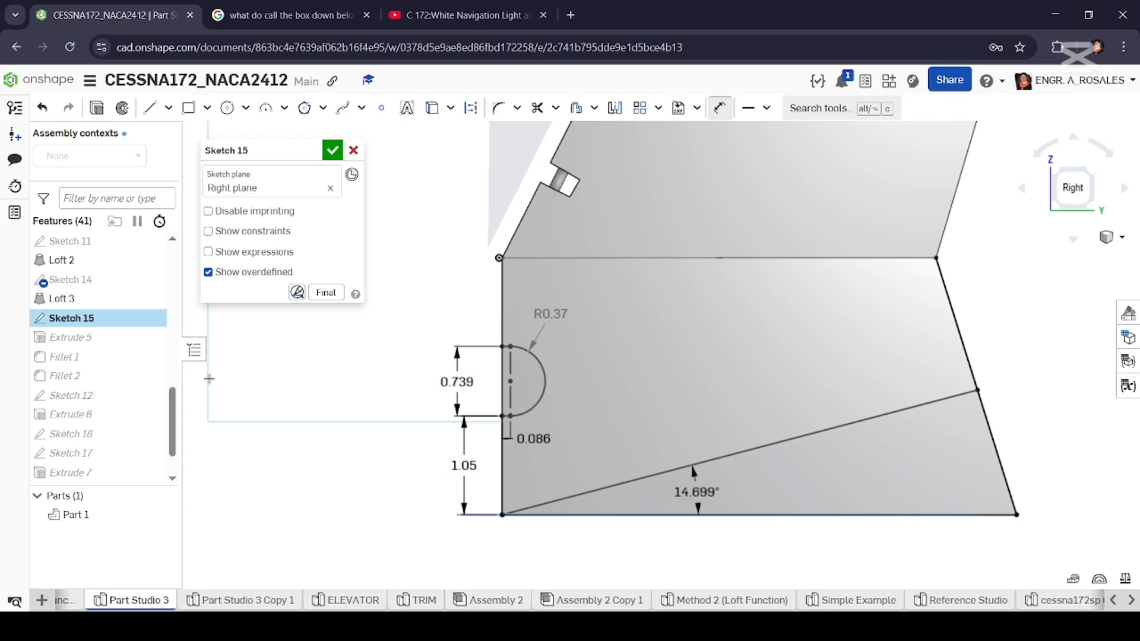
Open Extrude 5 and inspect the symmetric cut that removes the notch and the slanted bottom wedge.
{"action": "scroll", "coordinate": [59, 437], "scroll_direction": "down", "scroll_amount": 1}
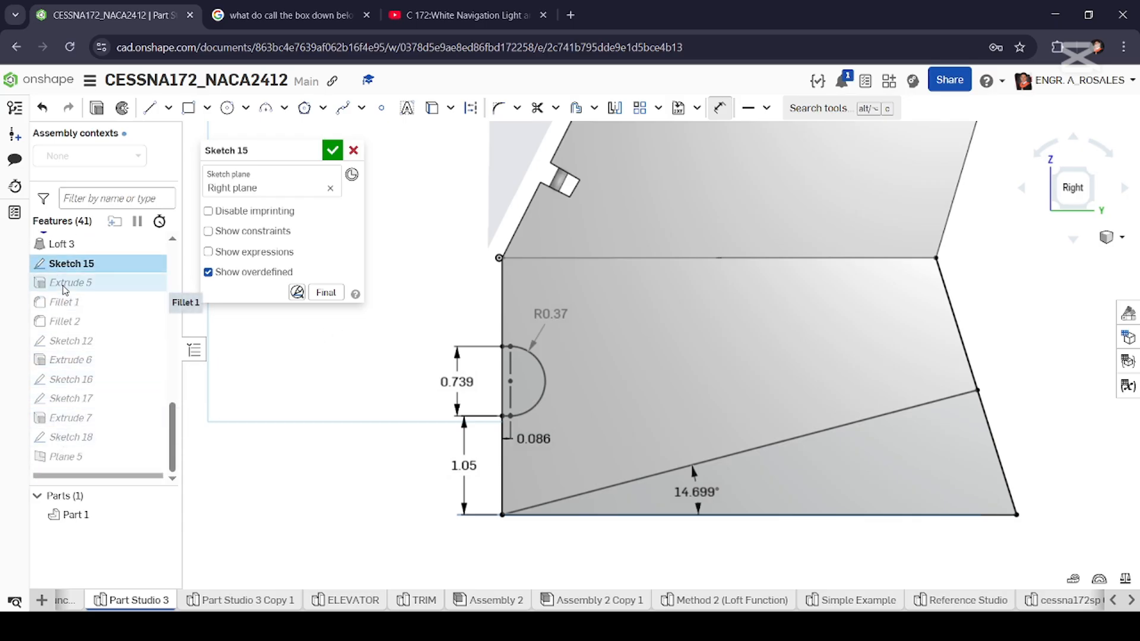
{"action": "double_click", "coordinate": [66, 284]}
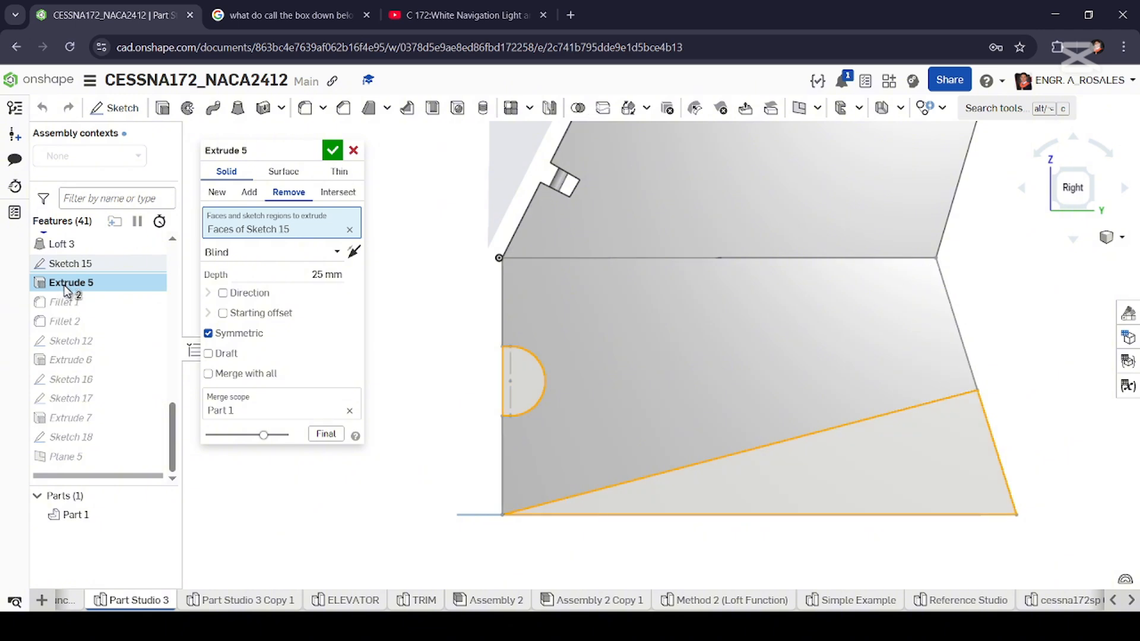
{"action": "right_click_drag", "start_coordinate": [458, 343], "coordinate": [519, 361]}
{"action": "scroll", "coordinate": [883, 383], "scroll_direction": "down", "scroll_amount": 5}
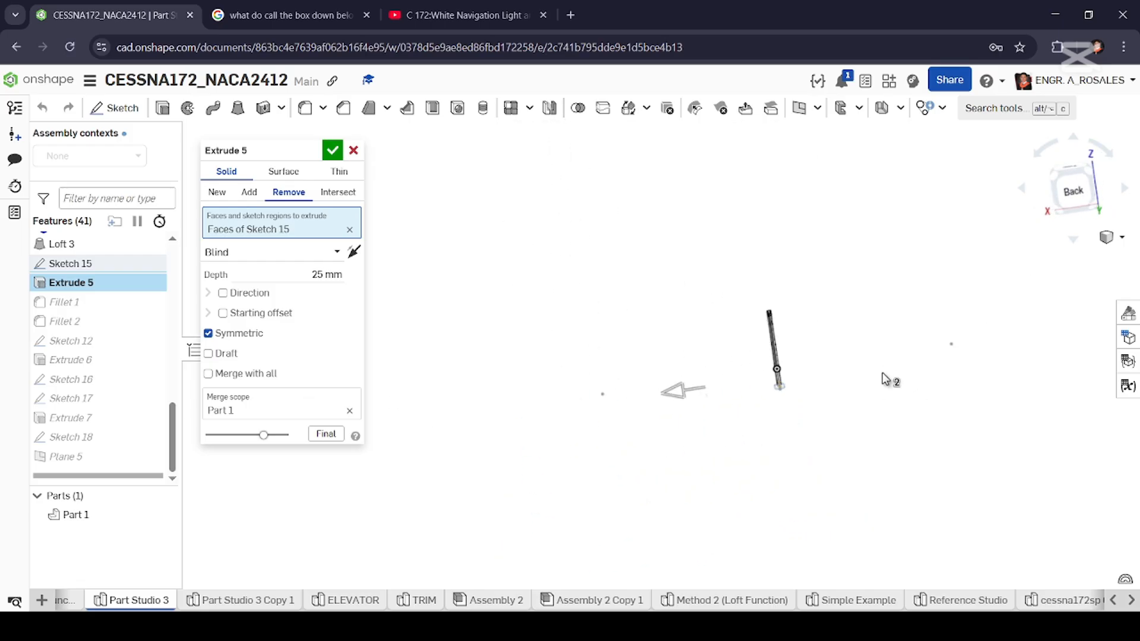
{"action": "scroll", "coordinate": [787, 382], "scroll_direction": "up", "scroll_amount": 9}
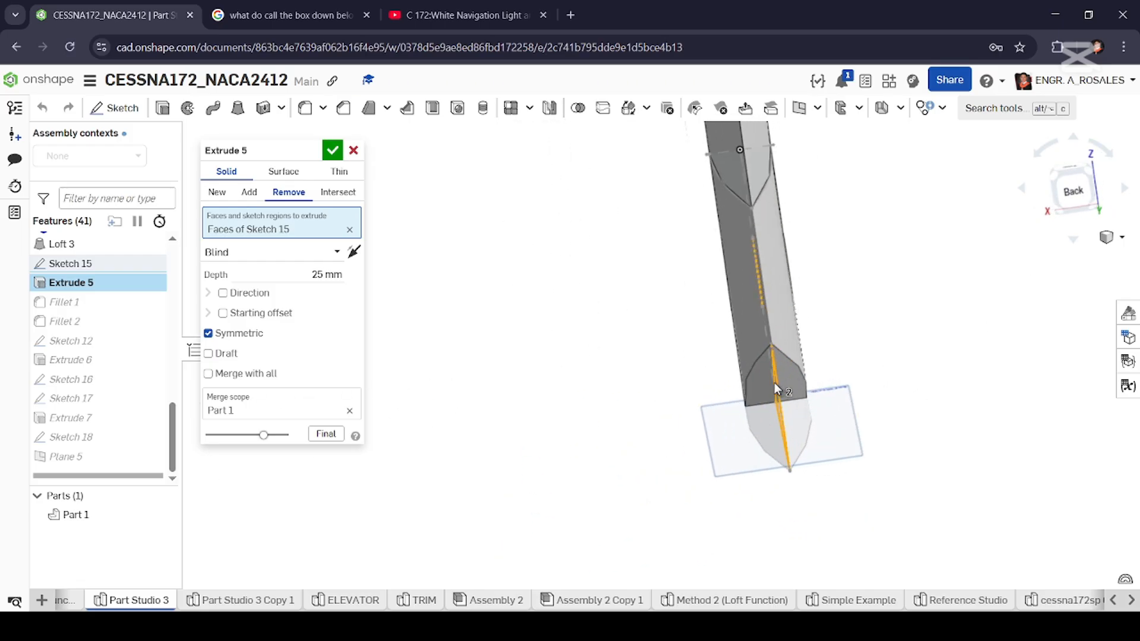
{"action": "right_click_drag", "start_coordinate": [774, 383], "coordinate": [826, 392]}
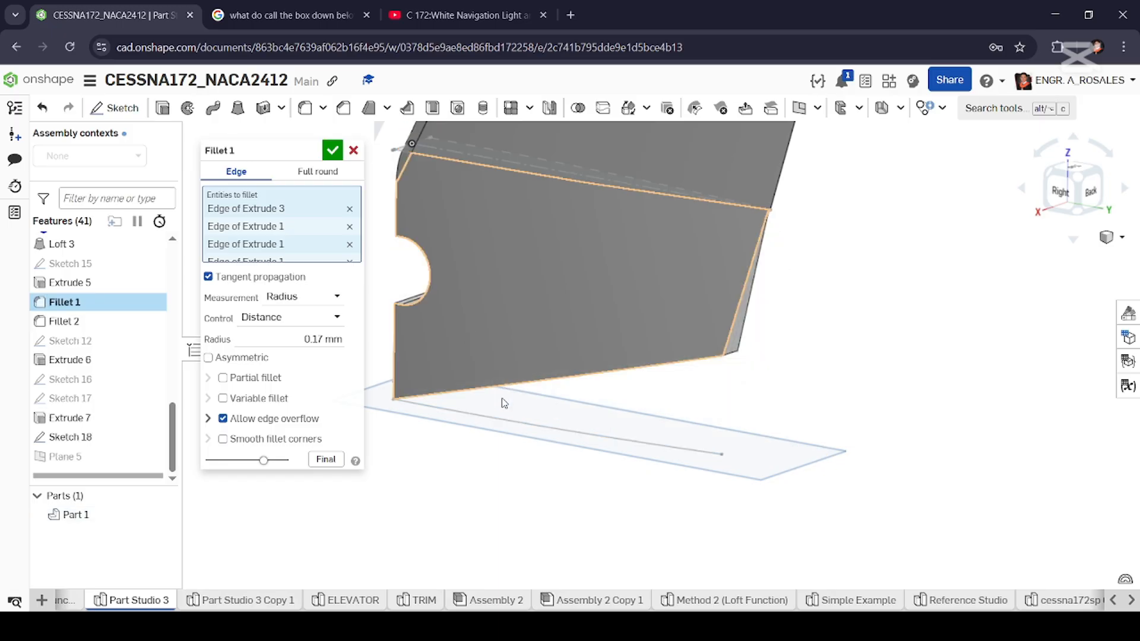
Examine the edges rounded by Fillet 1 along the slanted hinge side of the part.
{"action": "scroll", "coordinate": [506, 406], "scroll_direction": "down", "scroll_amount": 8}
{"action": "scroll", "coordinate": [513, 303], "scroll_direction": "up", "scroll_amount": 5}
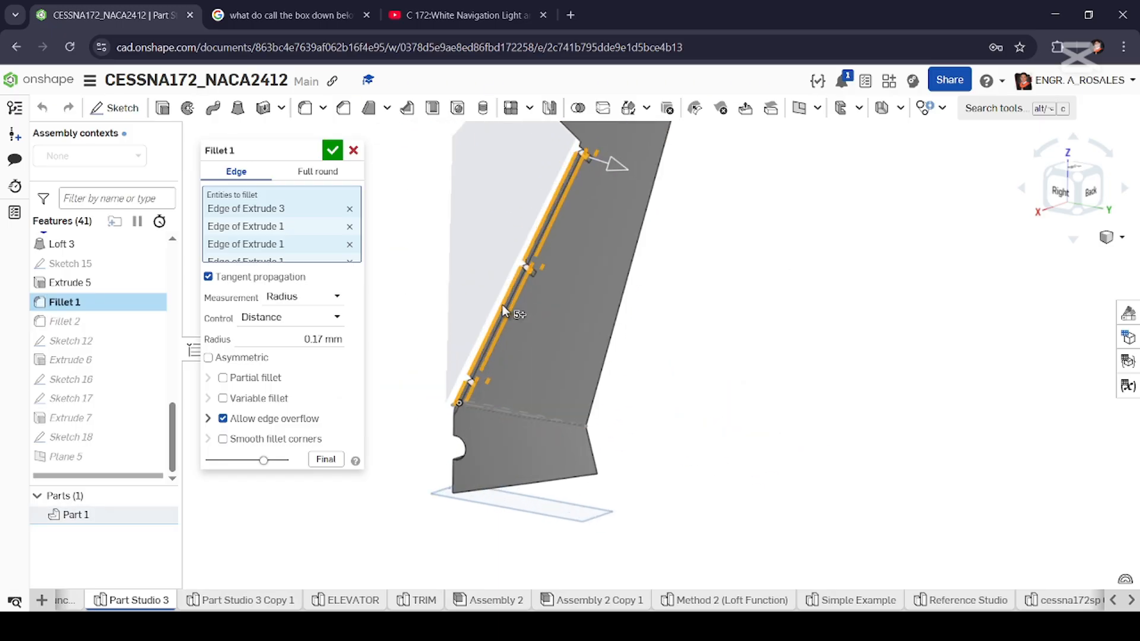
{"action": "right_click_drag", "start_coordinate": [513, 303], "coordinate": [591, 295]}
{"action": "scroll", "coordinate": [522, 300], "scroll_direction": "down", "scroll_amount": 3}
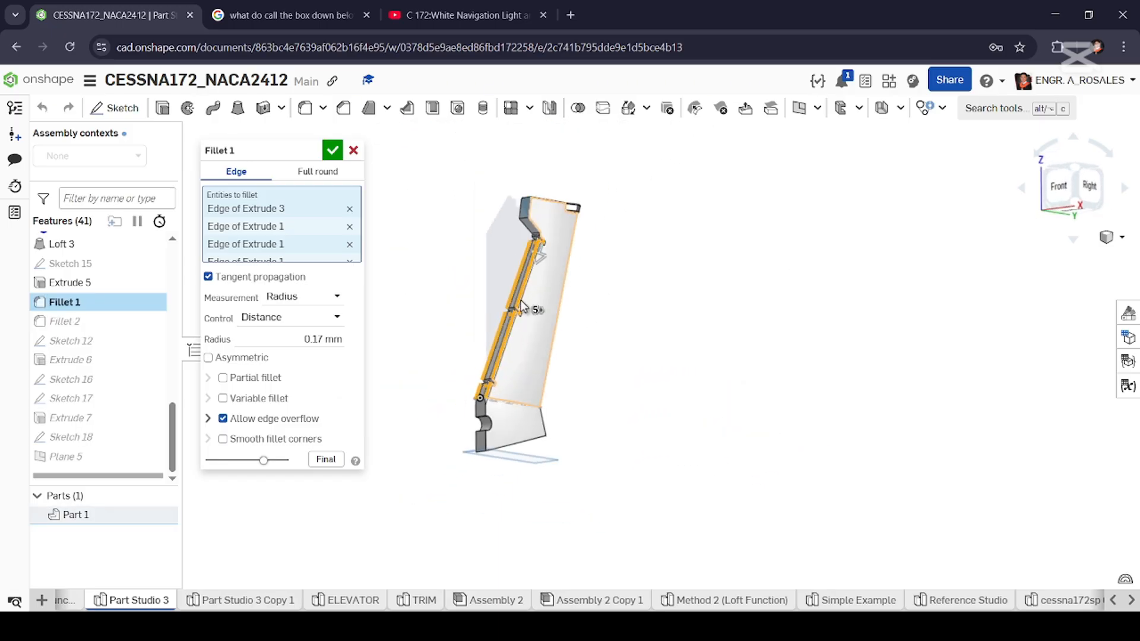
{"action": "middle_click_drag", "start_coordinate": [521, 301], "coordinate": [506, 364]}
{"action": "scroll", "coordinate": [495, 382], "scroll_direction": "up", "scroll_amount": 5}
{"action": "right_click_drag", "start_coordinate": [498, 382], "coordinate": [375, 383]}
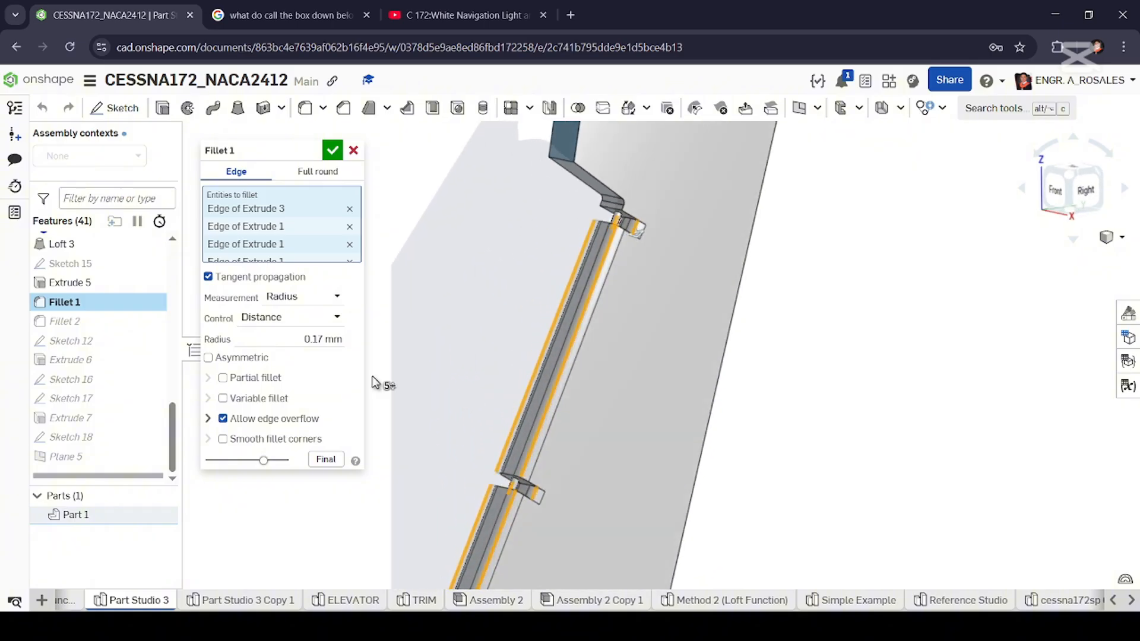
Open Fillet 2 and examine the two rounded edges at the part's upper front end.
{"action": "double_click", "coordinate": [66, 324]}
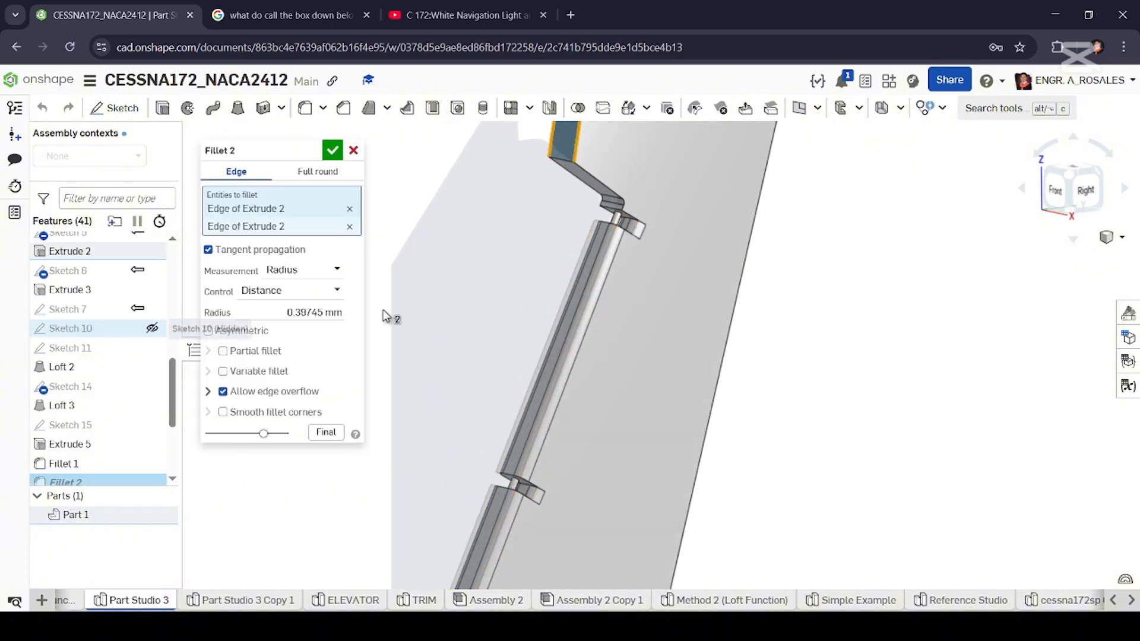
{"action": "scroll", "coordinate": [603, 221], "scroll_direction": "down", "scroll_amount": 3}
{"action": "scroll", "coordinate": [603, 221], "scroll_direction": "up", "scroll_amount": 3}
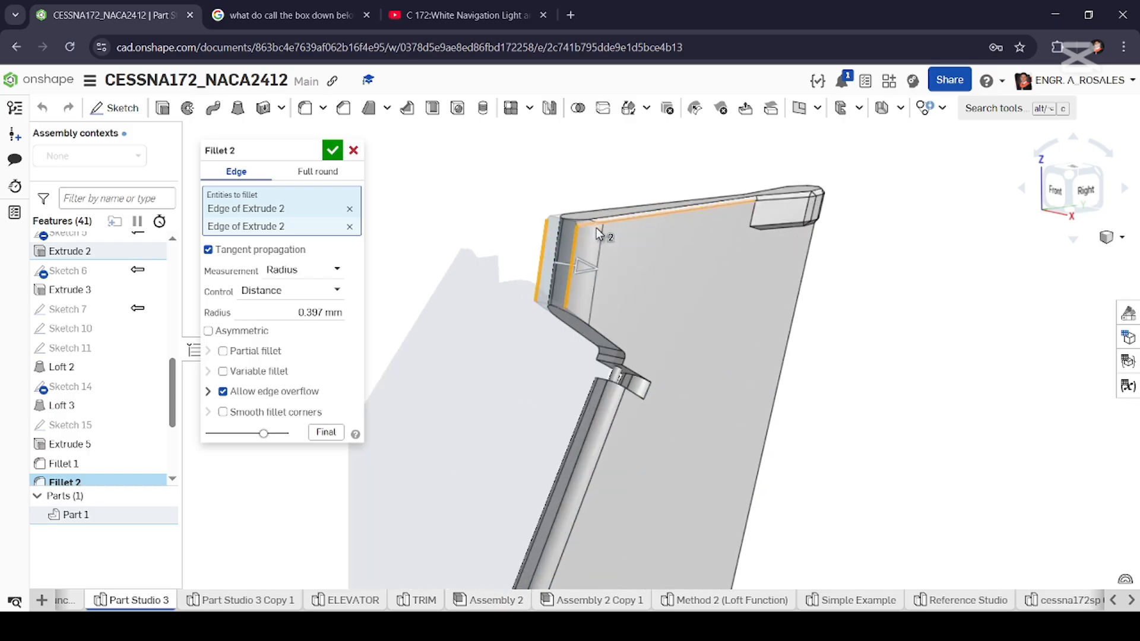
{"action": "scroll", "coordinate": [89, 451], "scroll_direction": "down", "scroll_amount": 3}
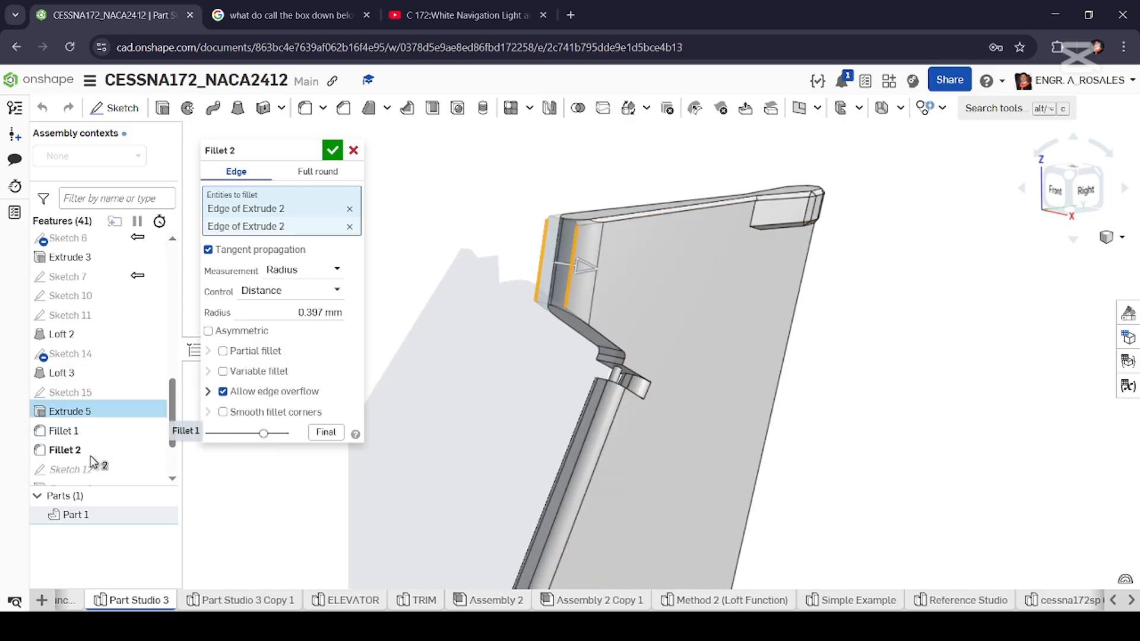
Open Sketch 12 and examine the triangular region at the lower rear corner.
{"action": "double_click", "coordinate": [66, 427]}
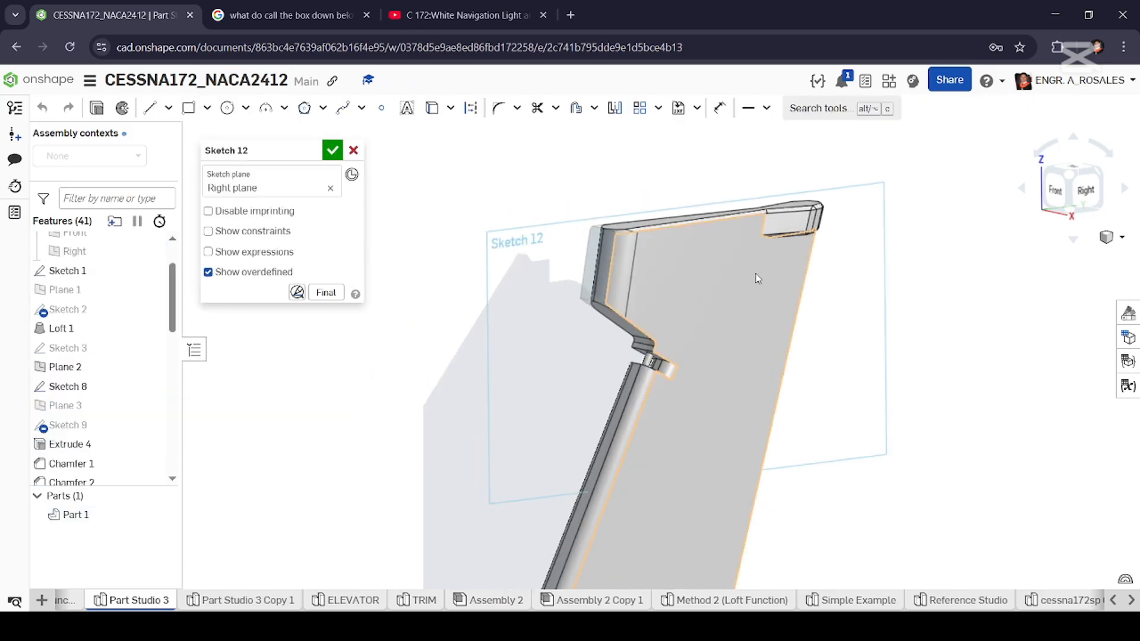
{"action": "scroll", "coordinate": [642, 476], "scroll_direction": "down", "scroll_amount": 5}
{"action": "scroll", "coordinate": [641, 425], "scroll_direction": "up", "scroll_amount": 9}
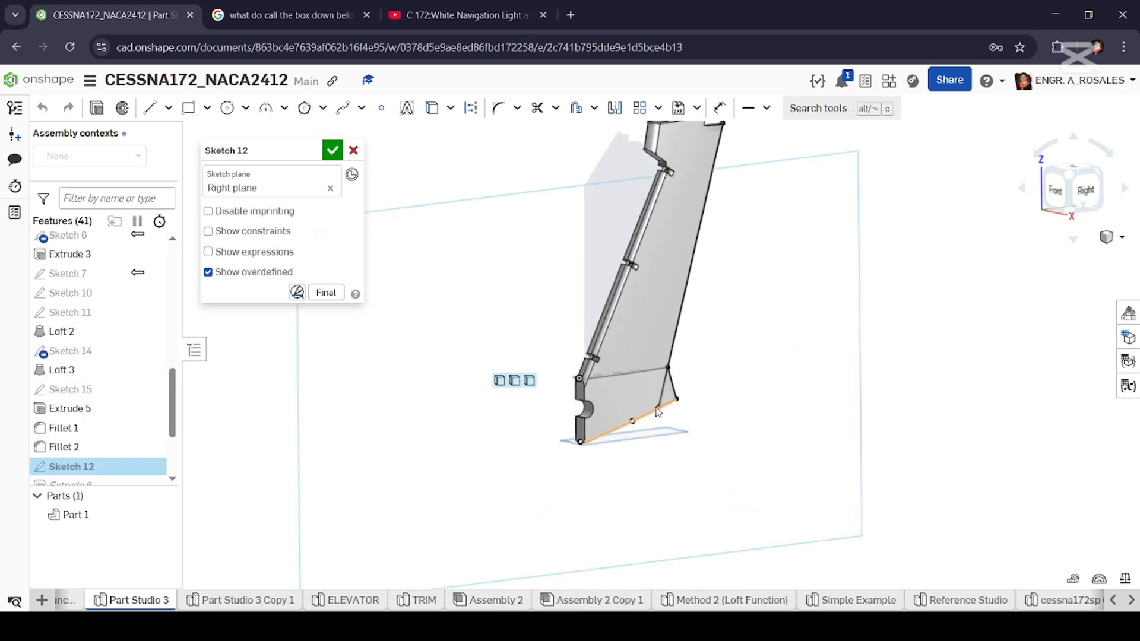
{"action": "right_click_drag", "start_coordinate": [576, 408], "coordinate": [533, 411]}
{"action": "key", "text": "n"}
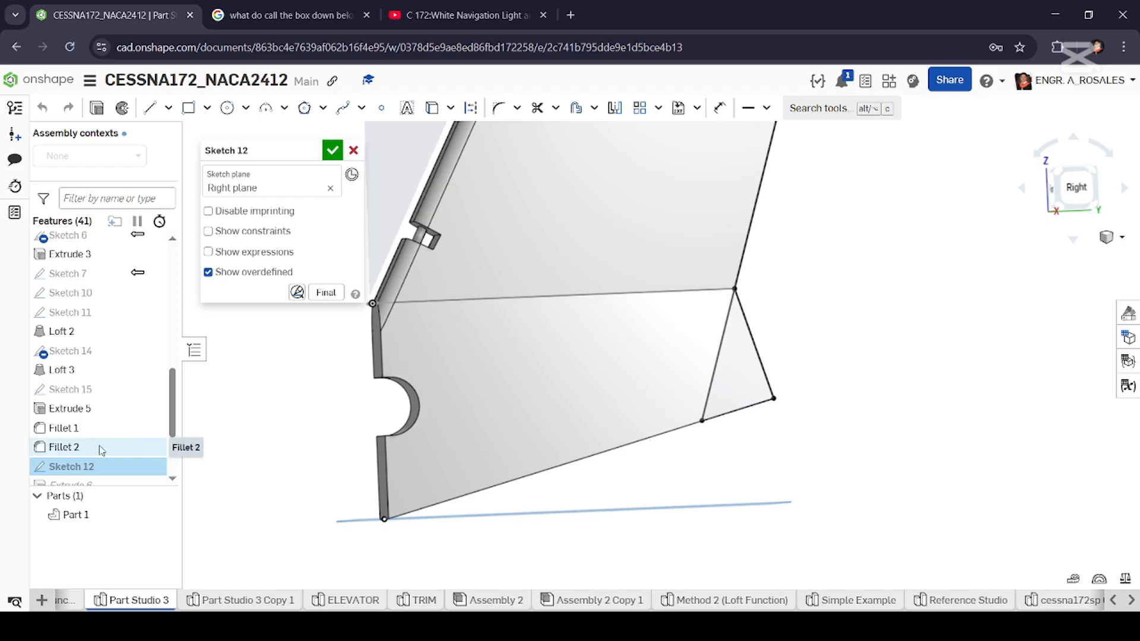
Open Extrude 6 and inspect the symmetric cut that removes the triangular lower rear corner.
{"action": "scroll", "coordinate": [101, 450], "scroll_direction": "down", "scroll_amount": 3}
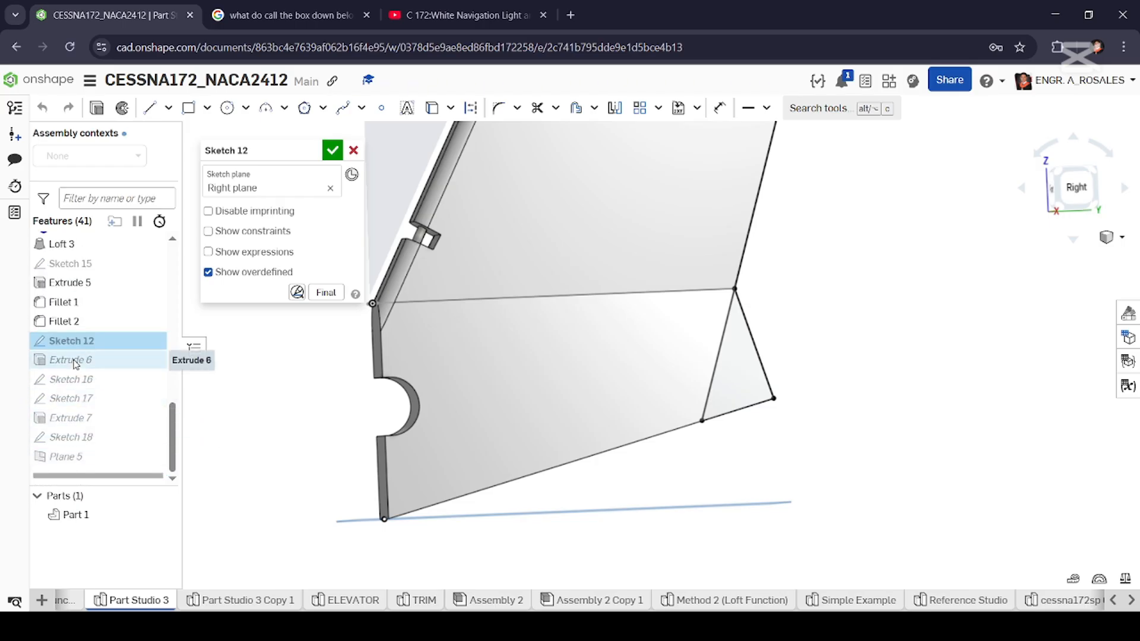
{"action": "double_click", "coordinate": [73, 360]}
{"action": "scroll", "coordinate": [635, 394], "scroll_direction": "down", "scroll_amount": 2}
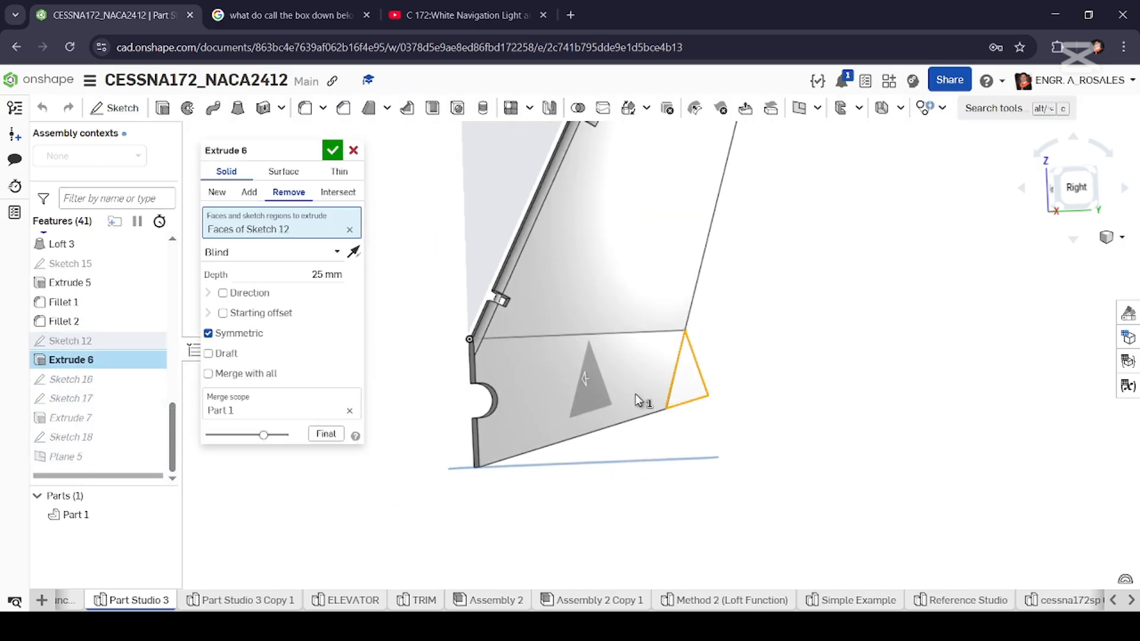
{"action": "right_click_drag", "start_coordinate": [635, 394], "coordinate": [607, 404]}
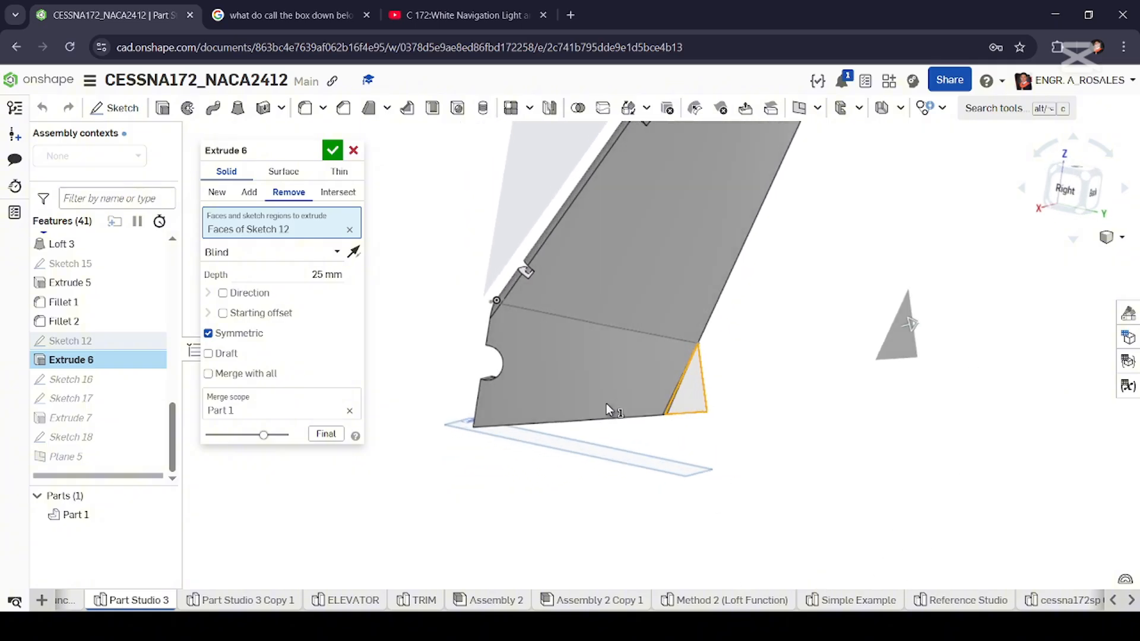
{"action": "double_click", "coordinate": [78, 379]}
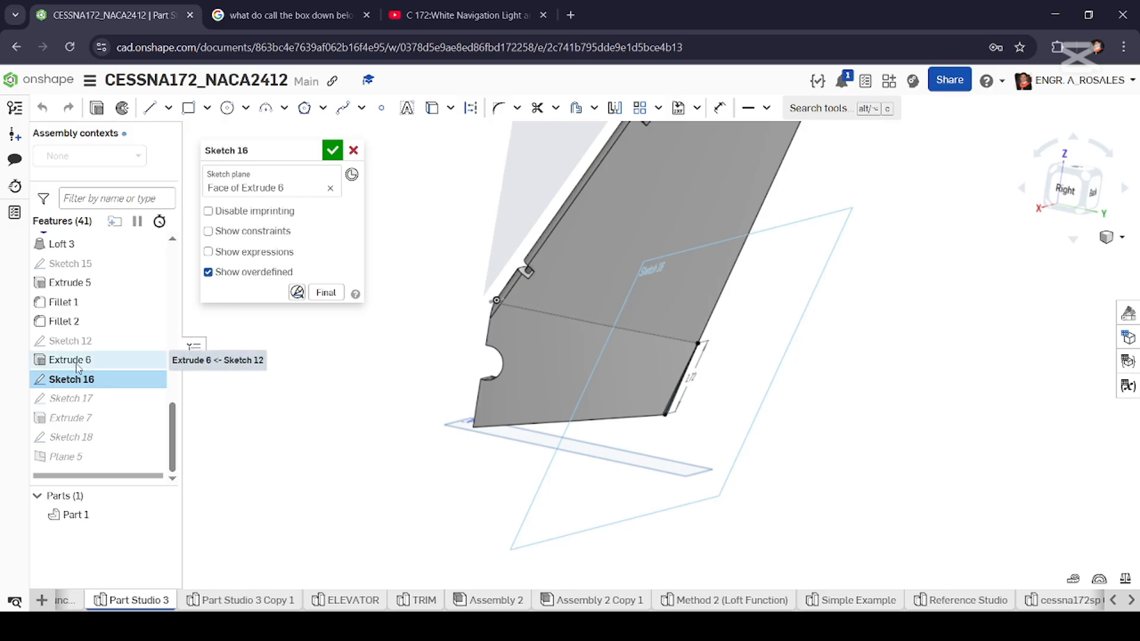
{"action": "double_click", "coordinate": [77, 362]}
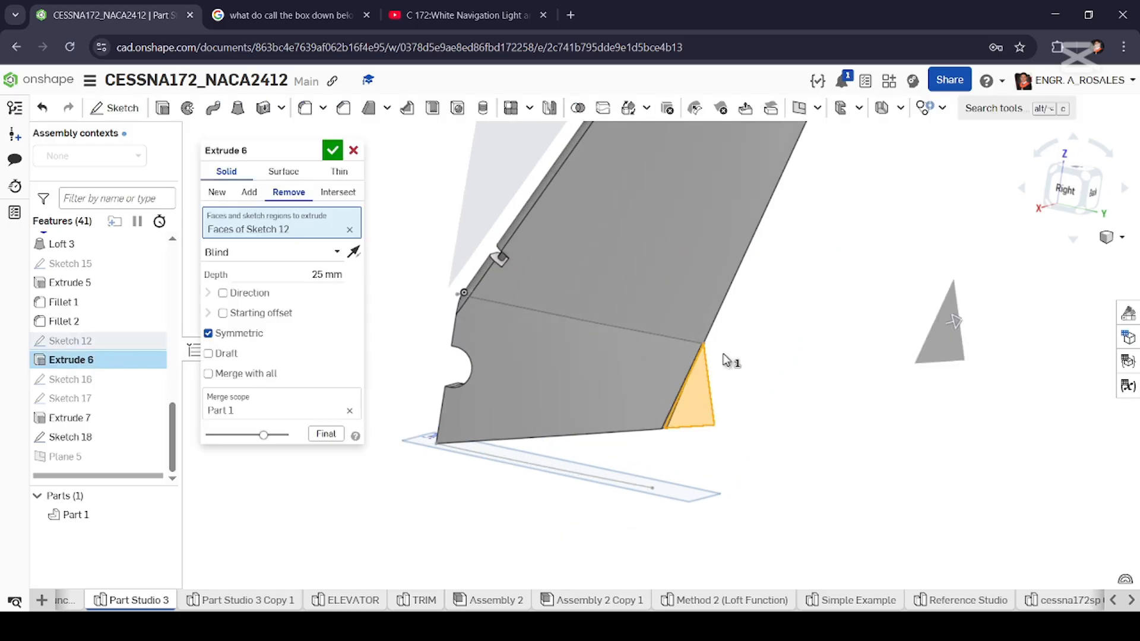
{"action": "scroll", "coordinate": [720, 350], "scroll_direction": "up", "scroll_amount": 5}
{"action": "scroll", "coordinate": [745, 343], "scroll_direction": "up", "scroll_amount": 3}
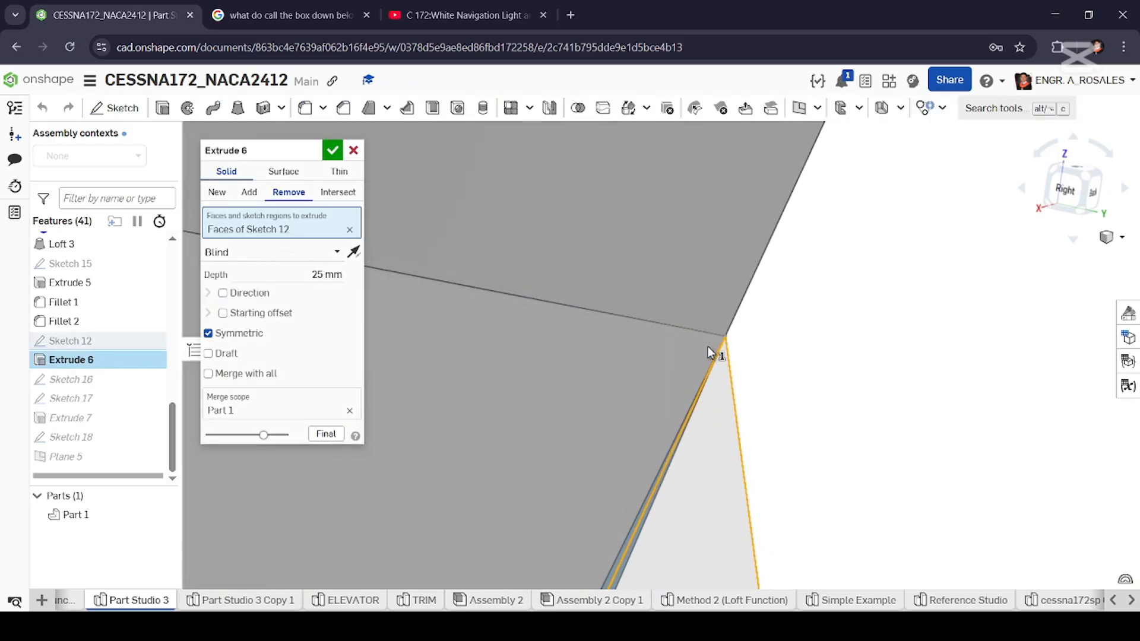
Open Sketch 16 and examine its line along the slanted face left by Extrude 6.
{"action": "double_click", "coordinate": [87, 383]}
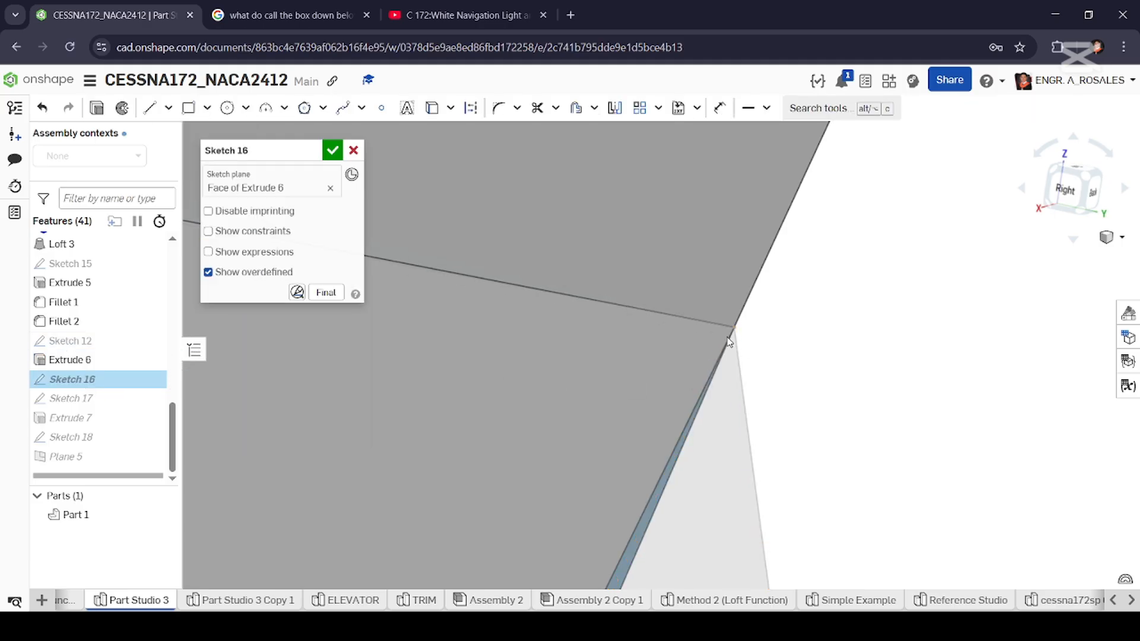
{"action": "scroll", "coordinate": [729, 342], "scroll_direction": "down", "scroll_amount": 8}
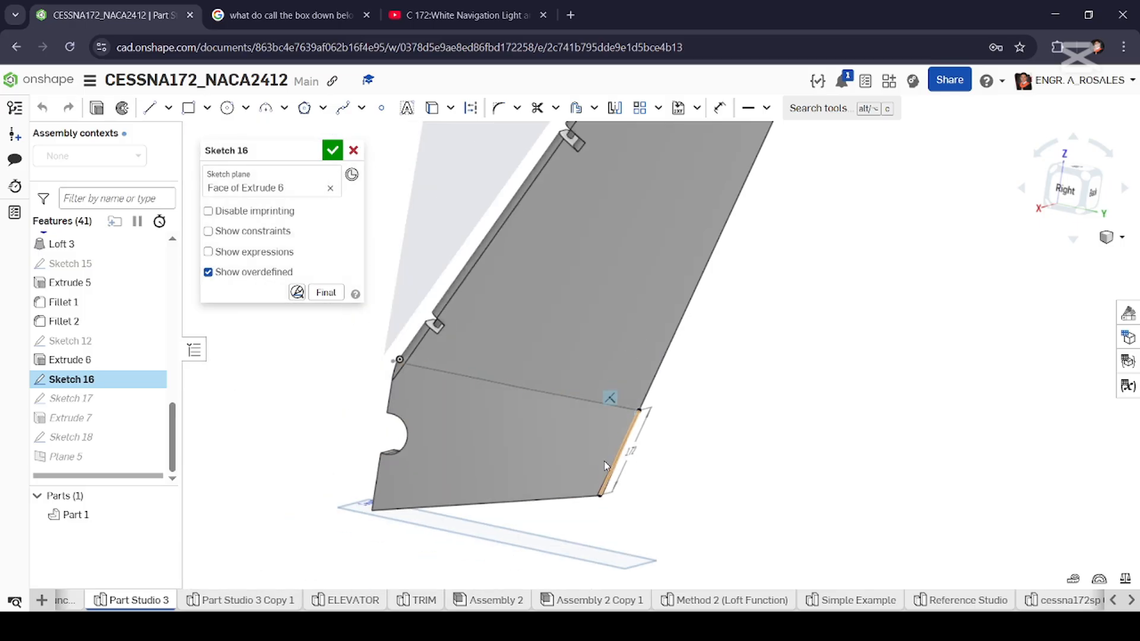
{"action": "right_click_drag", "start_coordinate": [605, 462], "coordinate": [542, 442]}
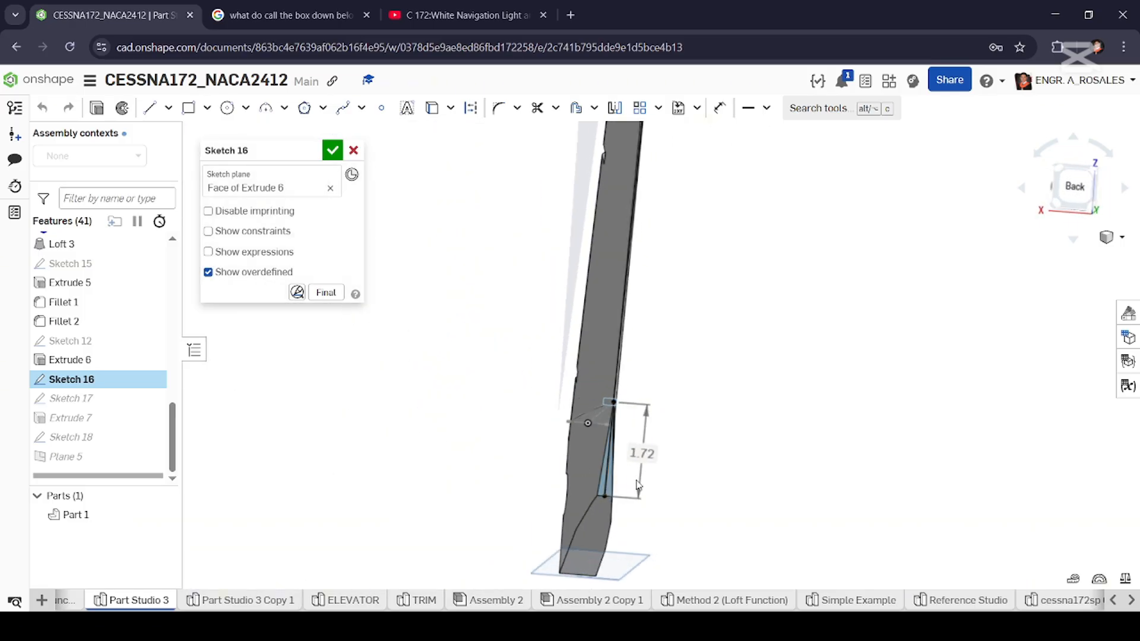
Open Sketch 17 on the part's bottom face and view the part from the bottom.
{"action": "double_click", "coordinate": [55, 407]}
{"action": "scroll", "coordinate": [631, 510], "scroll_direction": "up", "scroll_amount": 2}
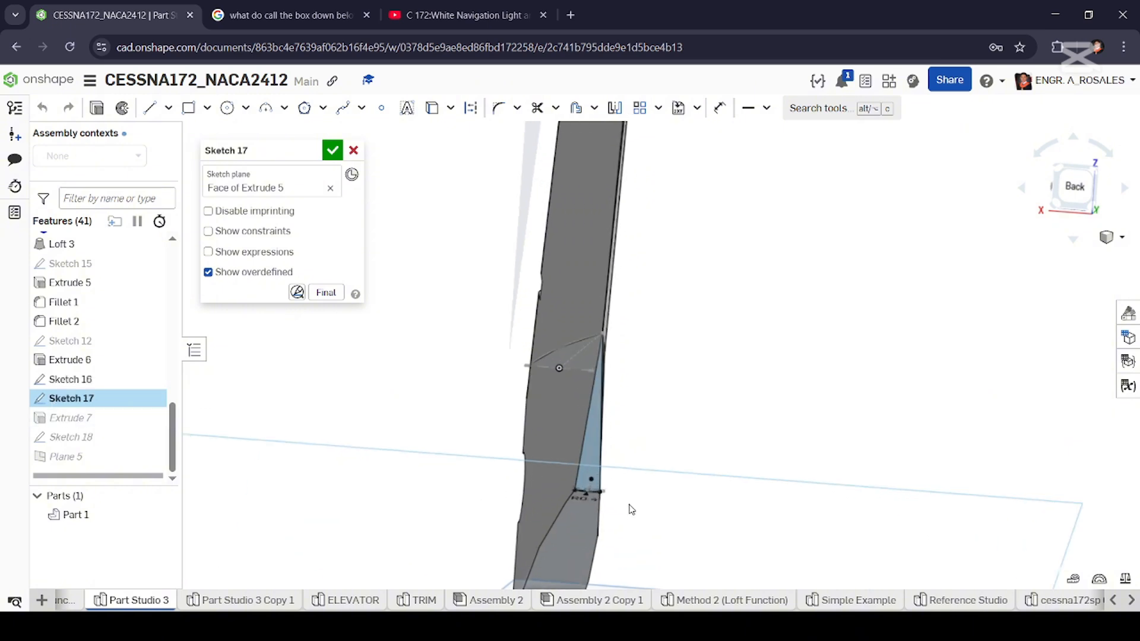
{"action": "scroll", "coordinate": [603, 504], "scroll_direction": "up", "scroll_amount": 4}
{"action": "right_click_drag", "start_coordinate": [576, 502], "coordinate": [583, 437]}
{"action": "scroll", "coordinate": [583, 438], "scroll_direction": "up", "scroll_amount": 2}
{"action": "right_click", "coordinate": [579, 463]}
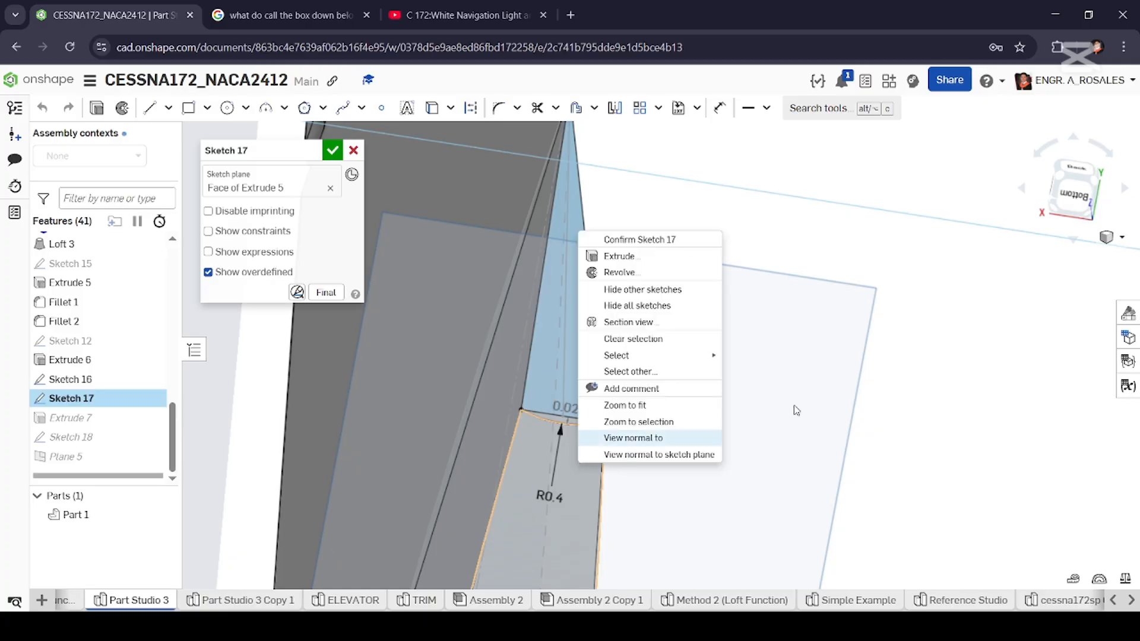
{"action": "left_click", "coordinate": [1068, 226]}
{"action": "left_click", "coordinate": [1074, 198]}
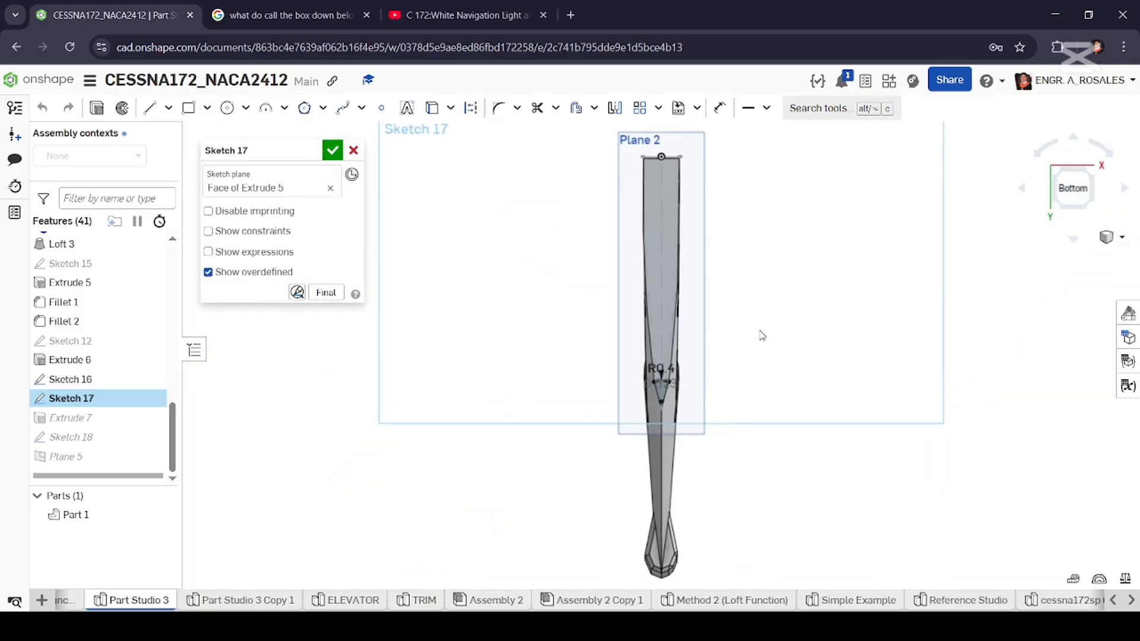
Examine the R0.4 arc of Sketch 17 and the Extrude 7 cut that follows the edge of Sketch 16.
{"action": "scroll", "coordinate": [677, 386], "scroll_direction": "up", "scroll_amount": 3}
{"action": "scroll", "coordinate": [476, 436], "scroll_direction": "down", "scroll_amount": 5}
{"action": "mouse_move", "coordinate": [477, 436]}
{"action": "right_mouse_down"}
{"action": "mouse_move", "coordinate": [627, 408]}
{"action": "mouse_move", "coordinate": [677, 494]}
{"action": "mouse_move", "coordinate": [587, 497]}
{"action": "mouse_move", "coordinate": [580, 524]}
{"action": "mouse_move", "coordinate": [623, 513]}
{"action": "right_mouse_up"}
{"action": "scroll", "coordinate": [713, 325], "scroll_direction": "up", "scroll_amount": 3}
{"action": "scroll", "coordinate": [713, 325], "scroll_direction": "up", "scroll_amount": 10}
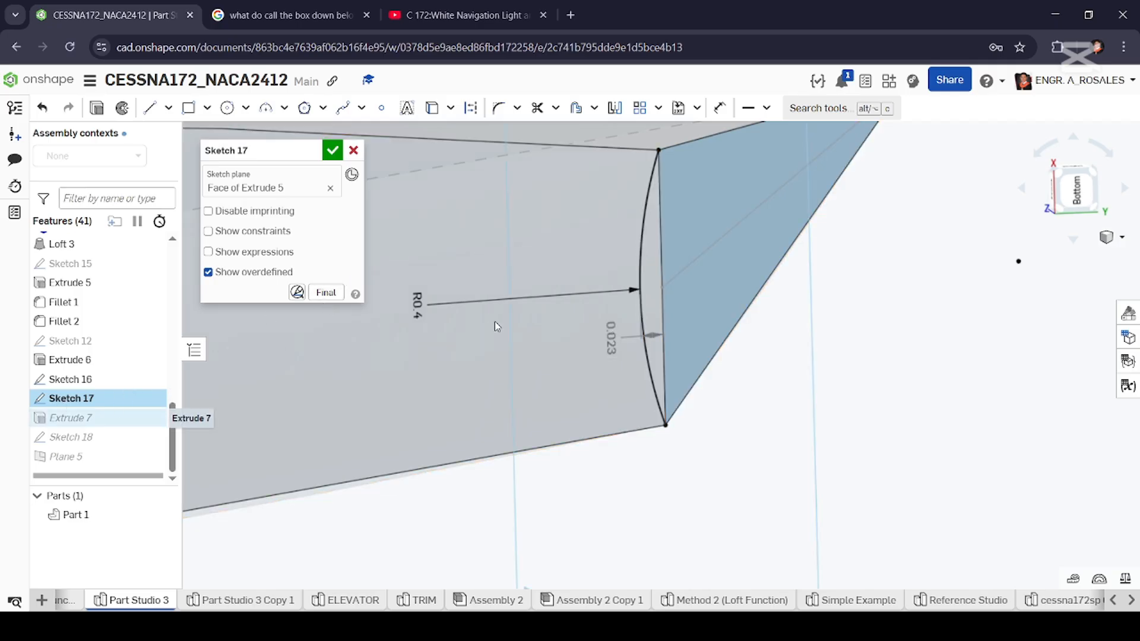
{"action": "scroll", "coordinate": [493, 332], "scroll_direction": "down", "scroll_amount": 4}
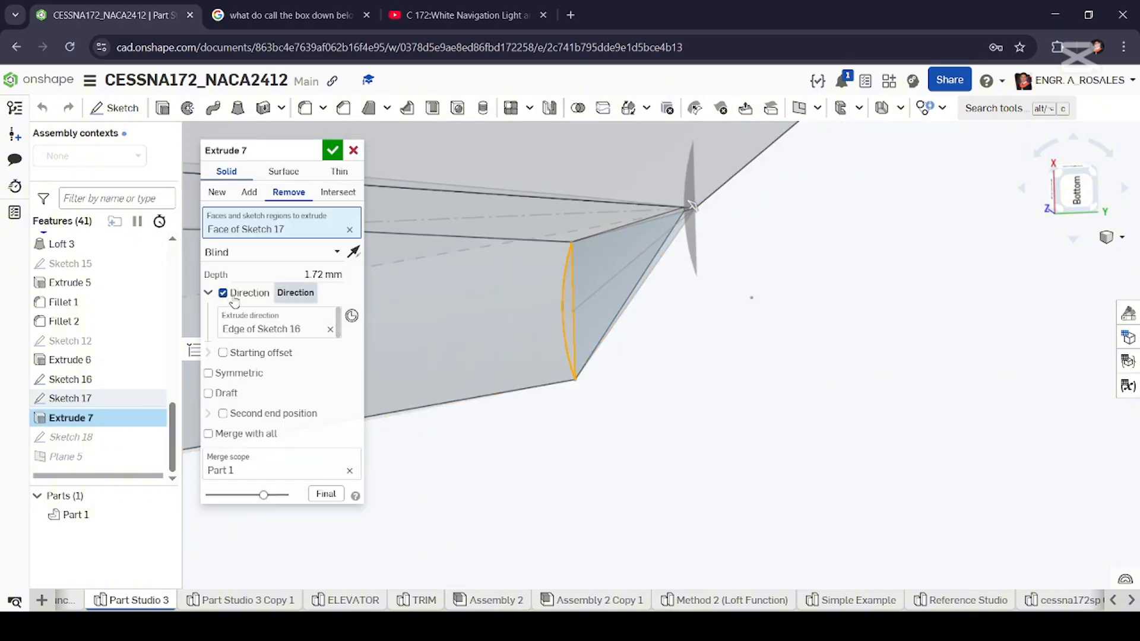
{"action": "right_click_drag", "start_coordinate": [588, 293], "coordinate": [683, 255]}
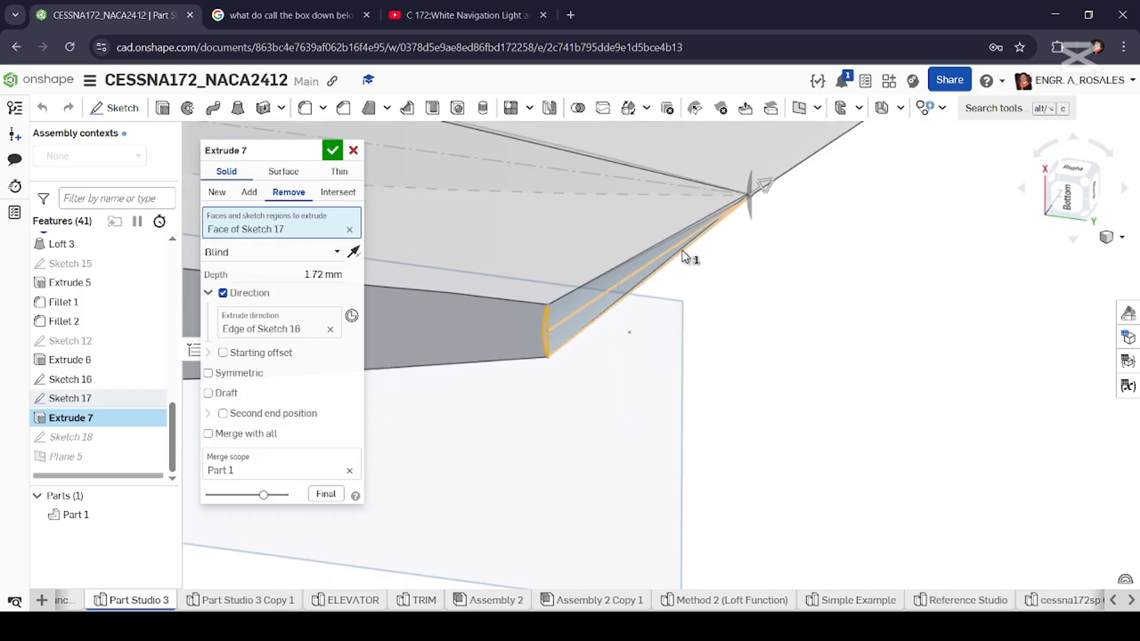
Open Sketch 18 on Plane 2, examine its line below the part's bottom end, and close the sketch.
{"action": "double_click", "coordinate": [65, 437]}
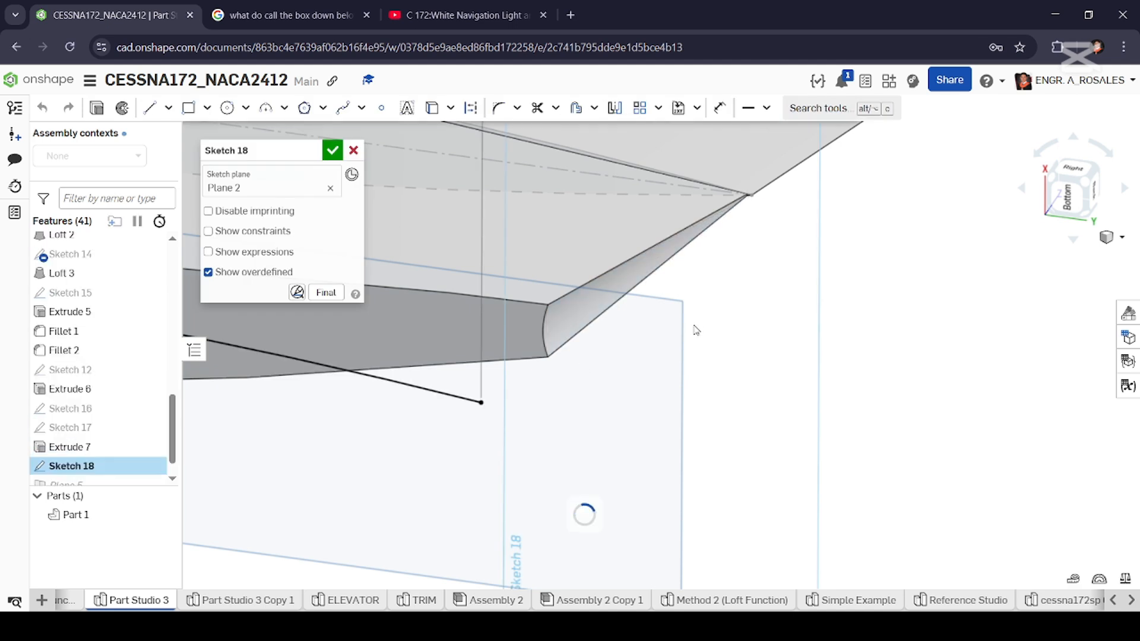
{"action": "mouse_move", "coordinate": [498, 274]}
{"action": "right_mouse_down"}
{"action": "mouse_move", "coordinate": [500, 318]}
{"action": "mouse_move", "coordinate": [547, 301]}
{"action": "mouse_move", "coordinate": [547, 286]}
{"action": "mouse_move", "coordinate": [509, 323]}
{"action": "right_mouse_up"}
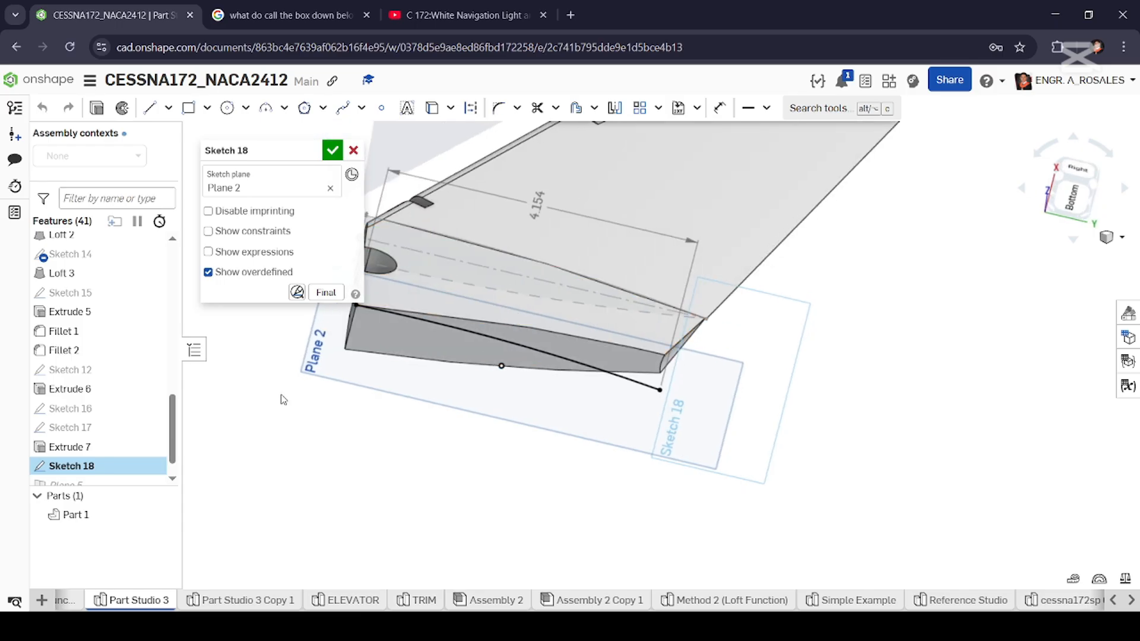
{"action": "scroll", "coordinate": [80, 456], "scroll_direction": "down", "scroll_amount": 1}
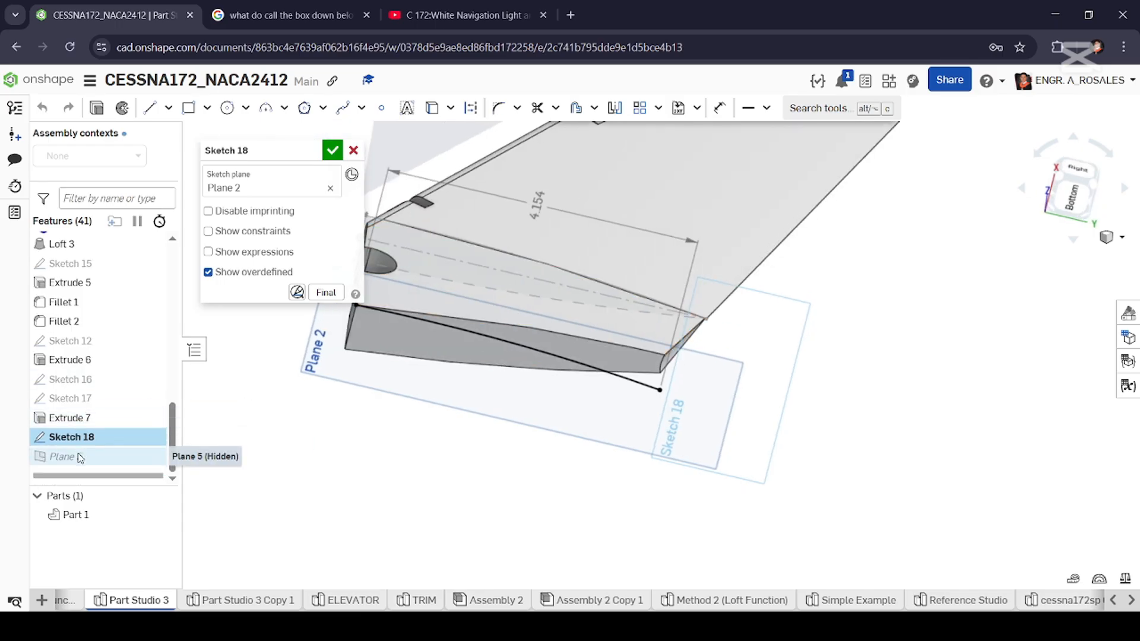
{"action": "left_click", "coordinate": [332, 152]}
{"action": "scroll", "coordinate": [735, 369], "scroll_direction": "down", "scroll_amount": 4}
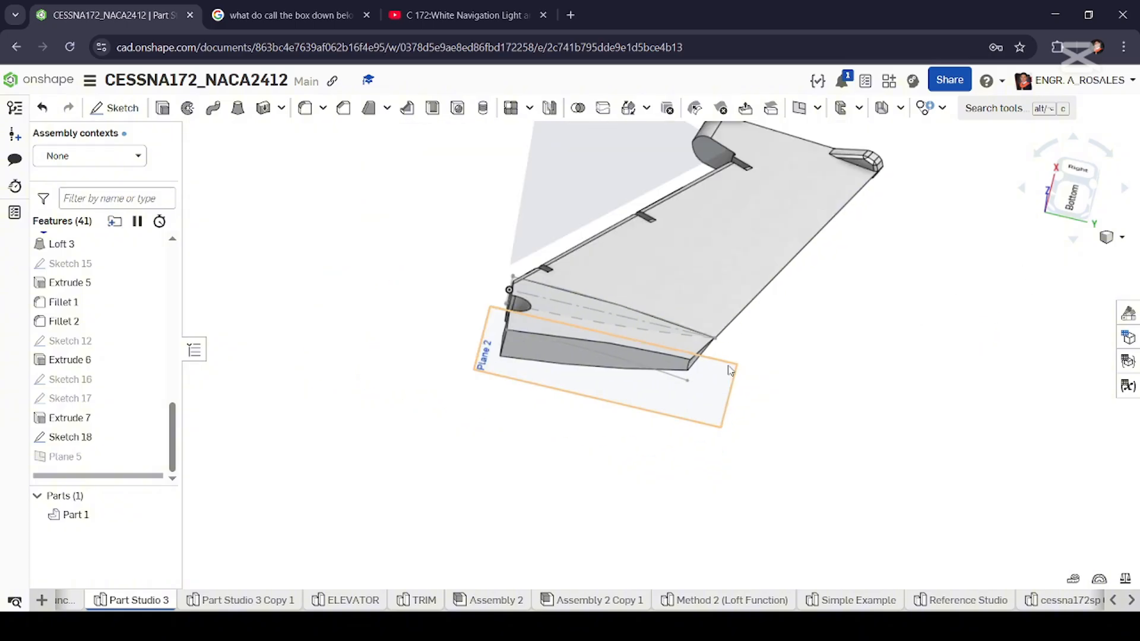
{"action": "right_click_drag", "start_coordinate": [728, 279], "coordinate": [708, 349]}
{"action": "scroll", "coordinate": [683, 411], "scroll_direction": "down", "scroll_amount": 3}
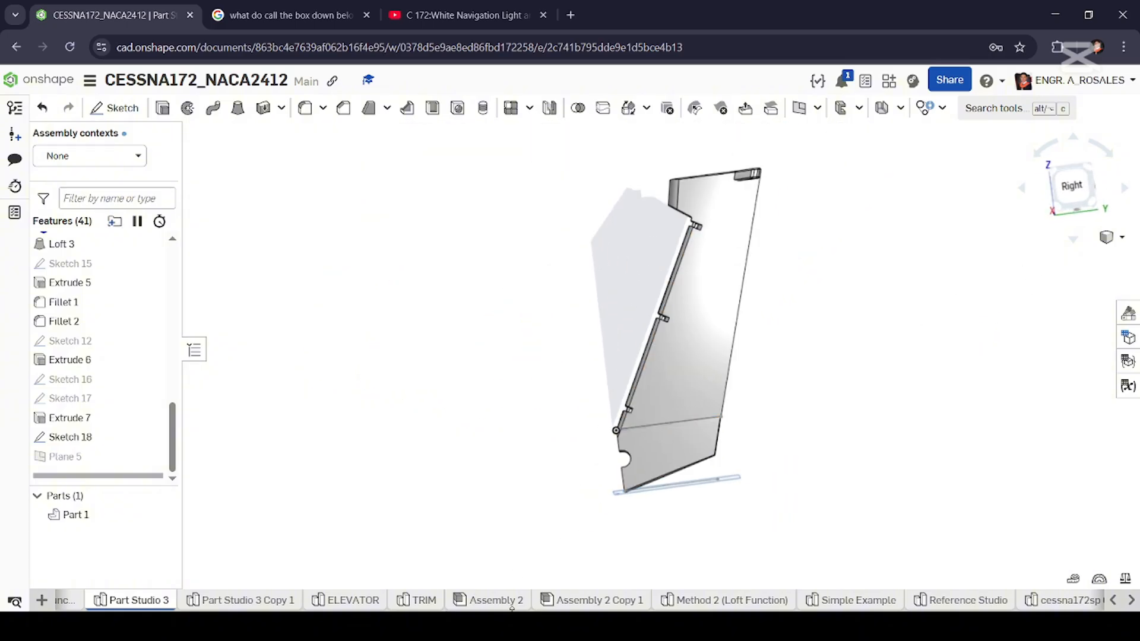
Open Part Studio 3 Copy 1 and view its small corner wedge from the right side.
{"action": "left_click", "coordinate": [221, 601]}
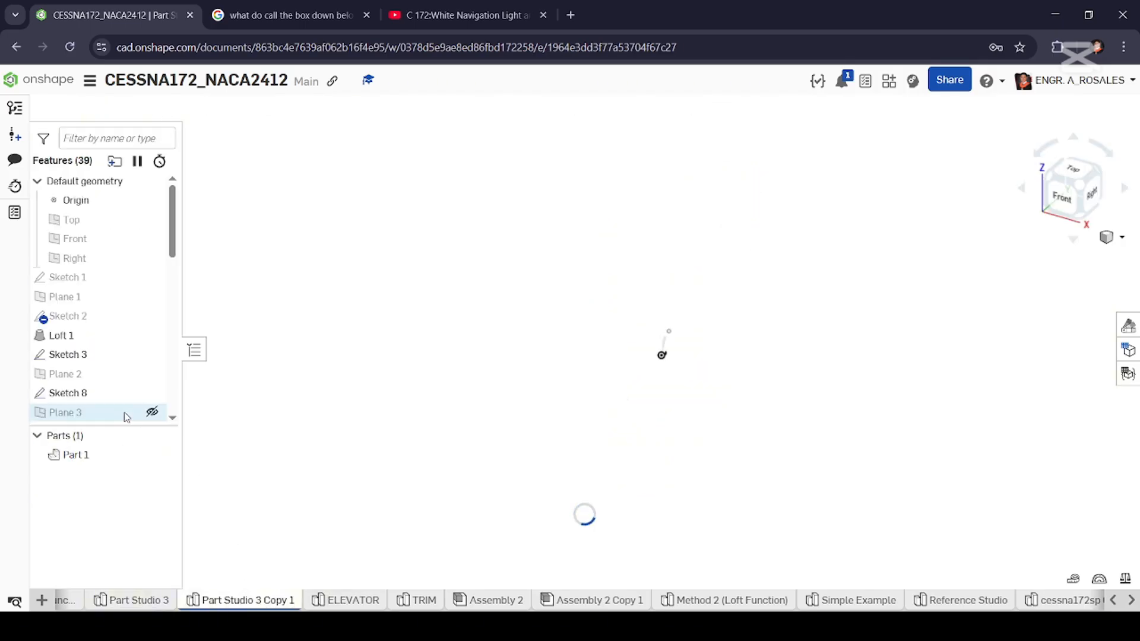
{"action": "right_click_drag", "start_coordinate": [667, 358], "coordinate": [613, 409]}
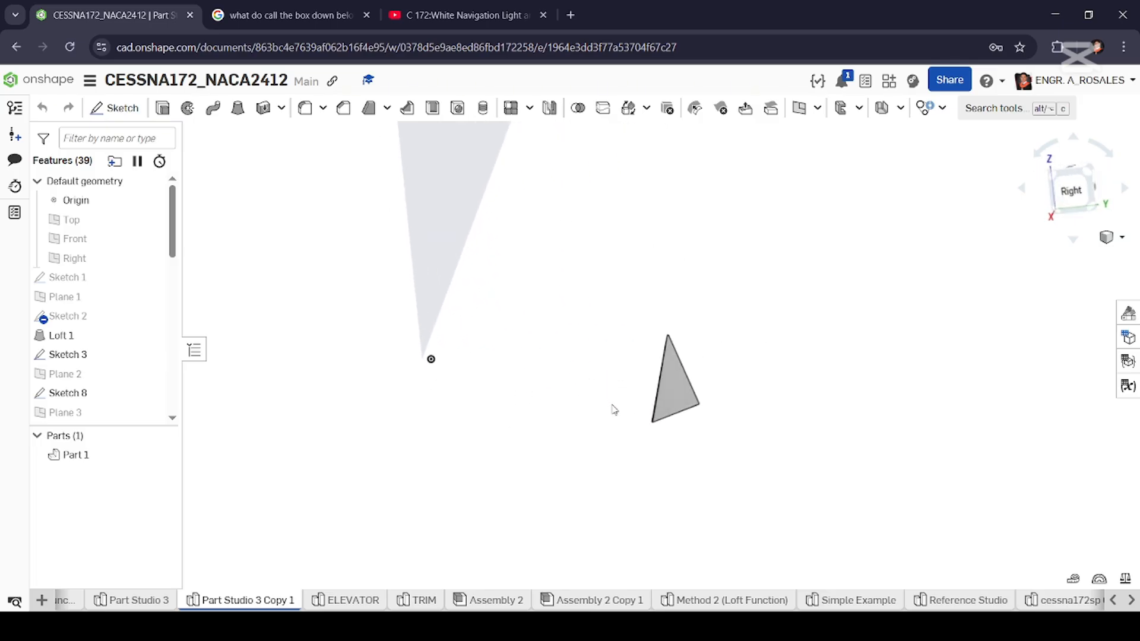
{"action": "scroll", "coordinate": [614, 407], "scroll_direction": "down", "scroll_amount": 3}
{"action": "left_click", "coordinate": [1079, 199]}
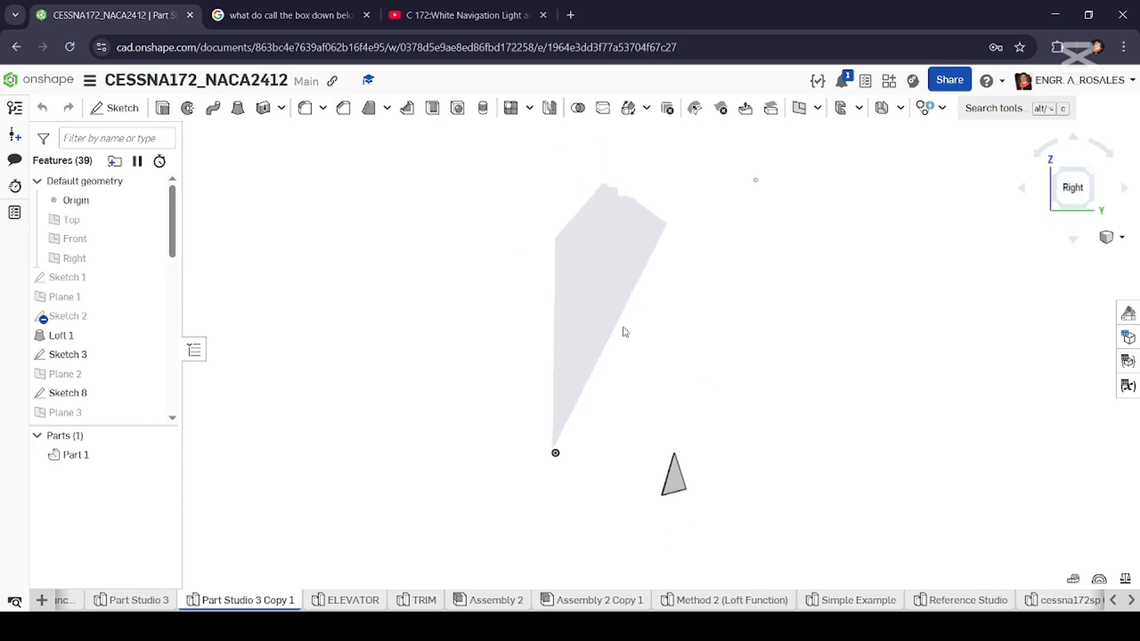
{"action": "scroll", "coordinate": [72, 414], "scroll_direction": "down", "scroll_amount": 10}
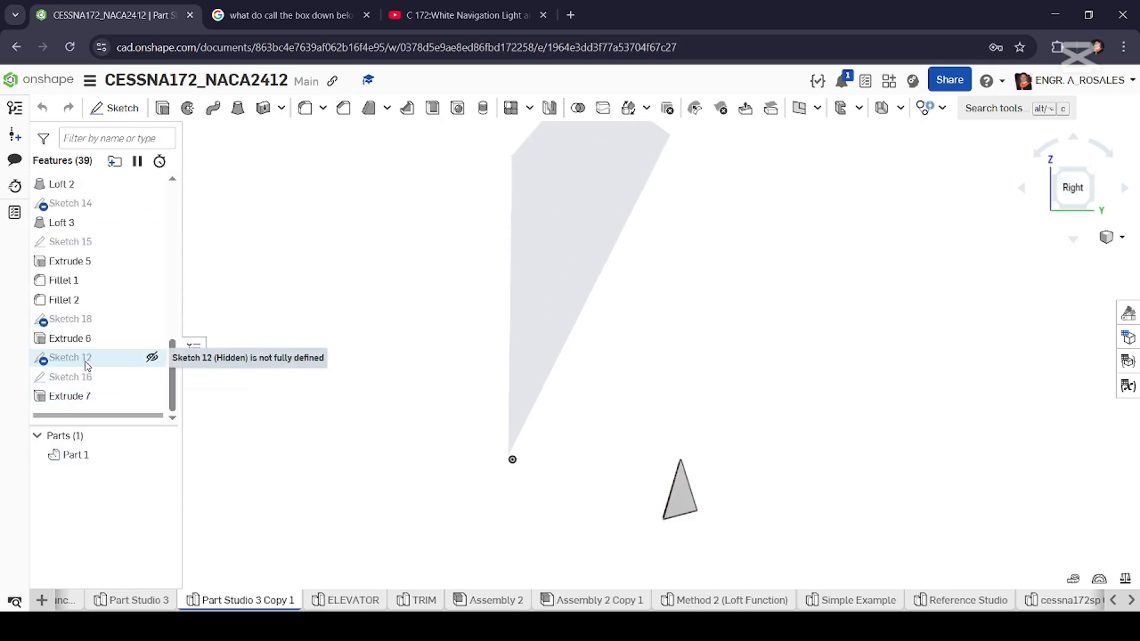
Examine the Sketch 18 outline on the Right plane and the symmetric Extrude 6 cut made from it.
{"action": "double_click", "coordinate": [73, 319]}
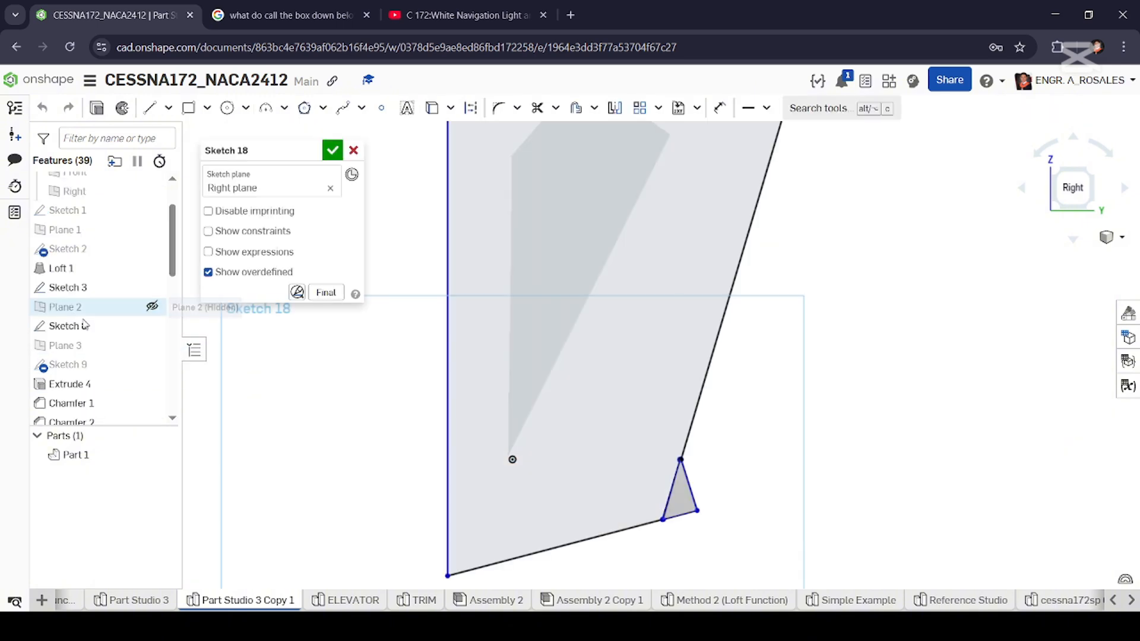
{"action": "mouse_move", "coordinate": [738, 484]}
{"action": "right_mouse_down"}
{"action": "mouse_move", "coordinate": [708, 463]}
{"action": "mouse_move", "coordinate": [716, 490]}
{"action": "right_mouse_up"}
{"action": "scroll", "coordinate": [675, 499], "scroll_direction": "up", "scroll_amount": 2}
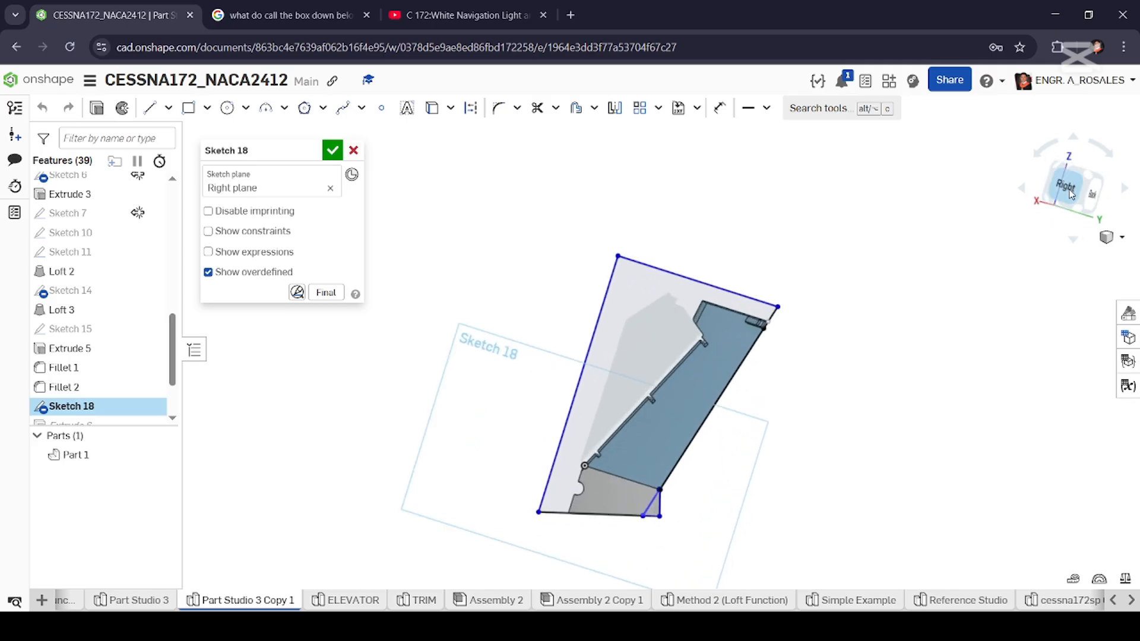
{"action": "left_click", "coordinate": [1072, 195]}
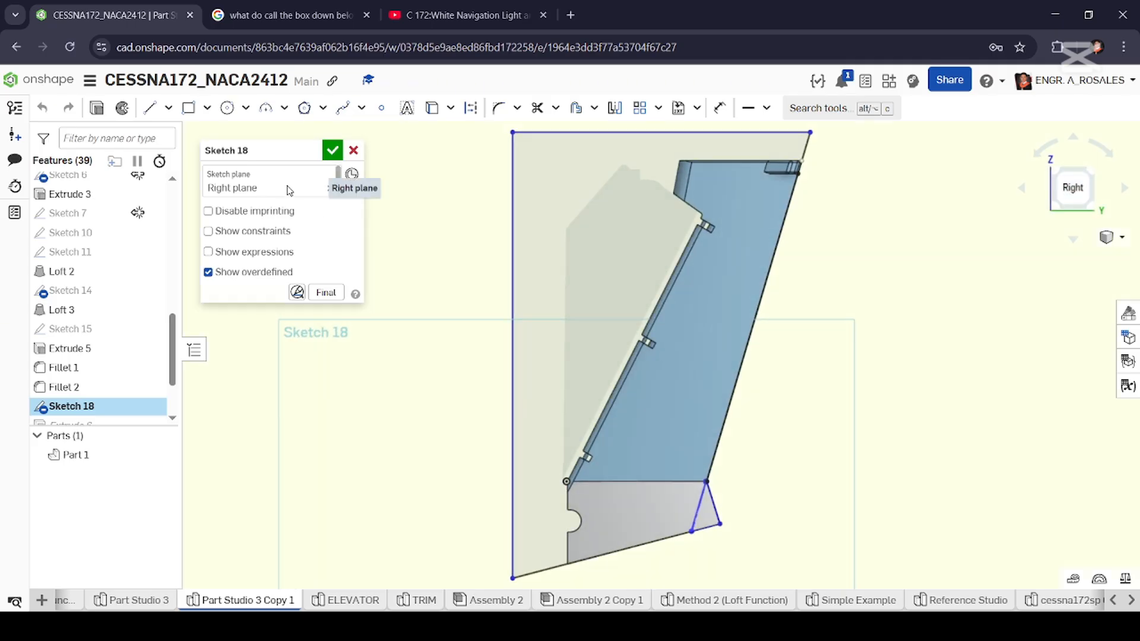
{"action": "scroll", "coordinate": [696, 386], "scroll_direction": "down", "scroll_amount": 2}
{"action": "scroll", "coordinate": [88, 384], "scroll_direction": "down", "scroll_amount": 3}
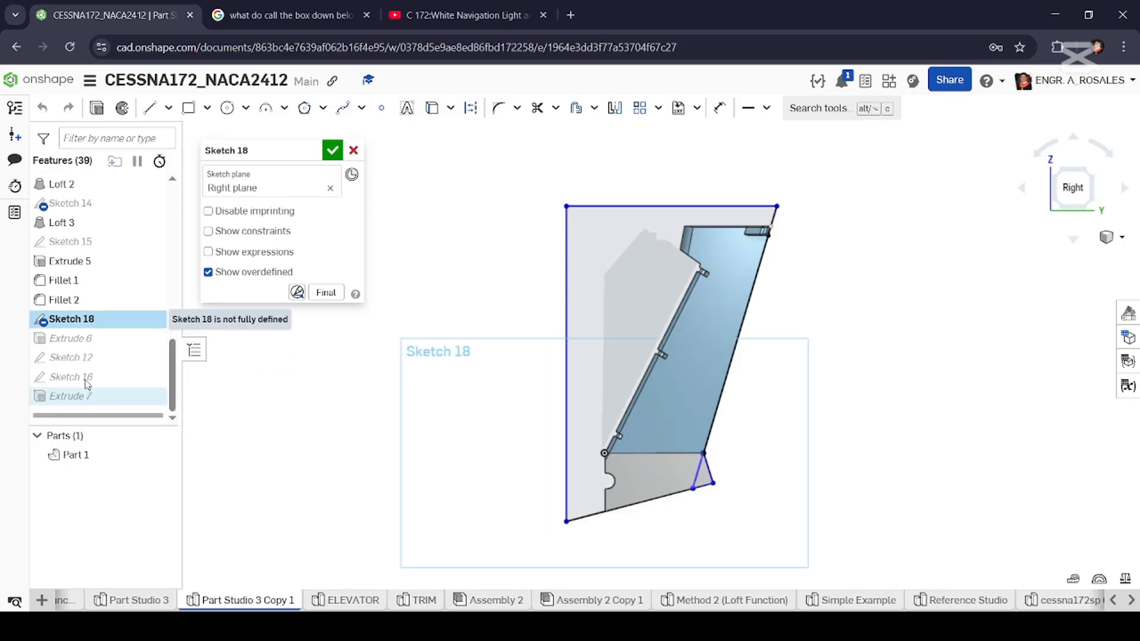
{"action": "double_click", "coordinate": [70, 340]}
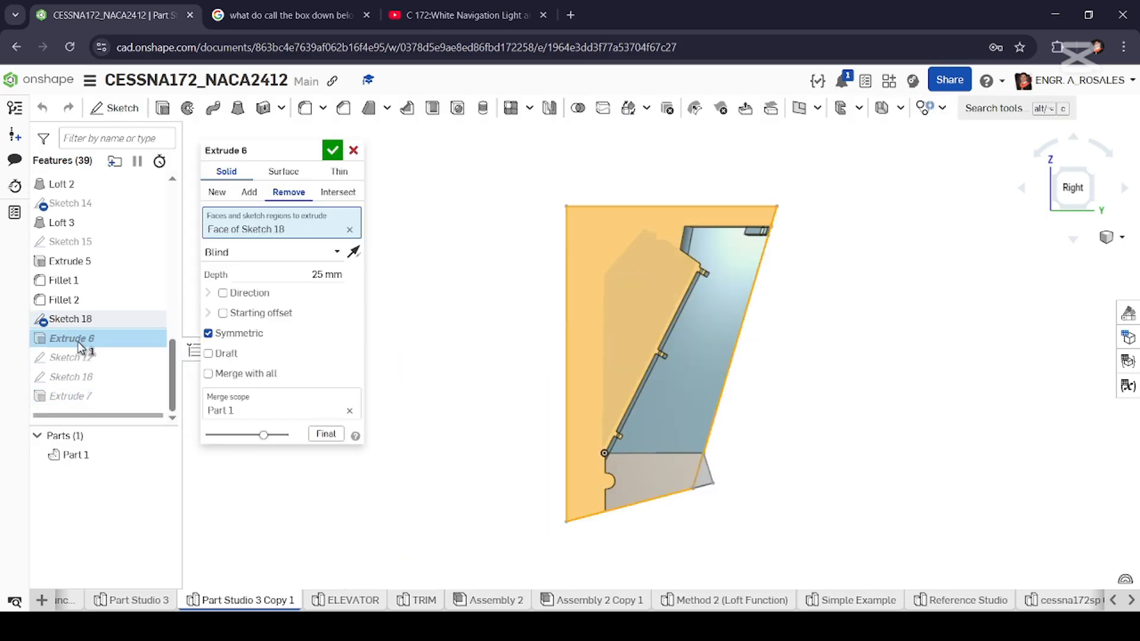
{"action": "right_click_drag", "start_coordinate": [583, 372], "coordinate": [555, 375]}
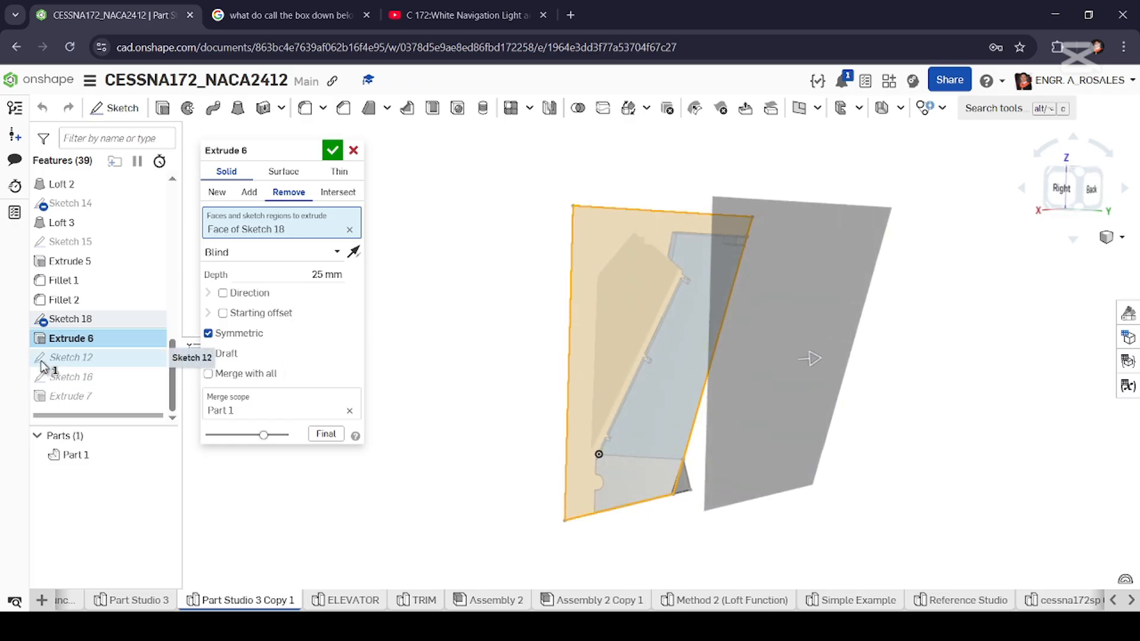
Open Sketch 12 in the copy and examine the R0.4 arc profile at the wedge's bottom face, viewed normal to it.
{"action": "double_click", "coordinate": [65, 358]}
{"action": "scroll", "coordinate": [677, 502], "scroll_direction": "up", "scroll_amount": 5}
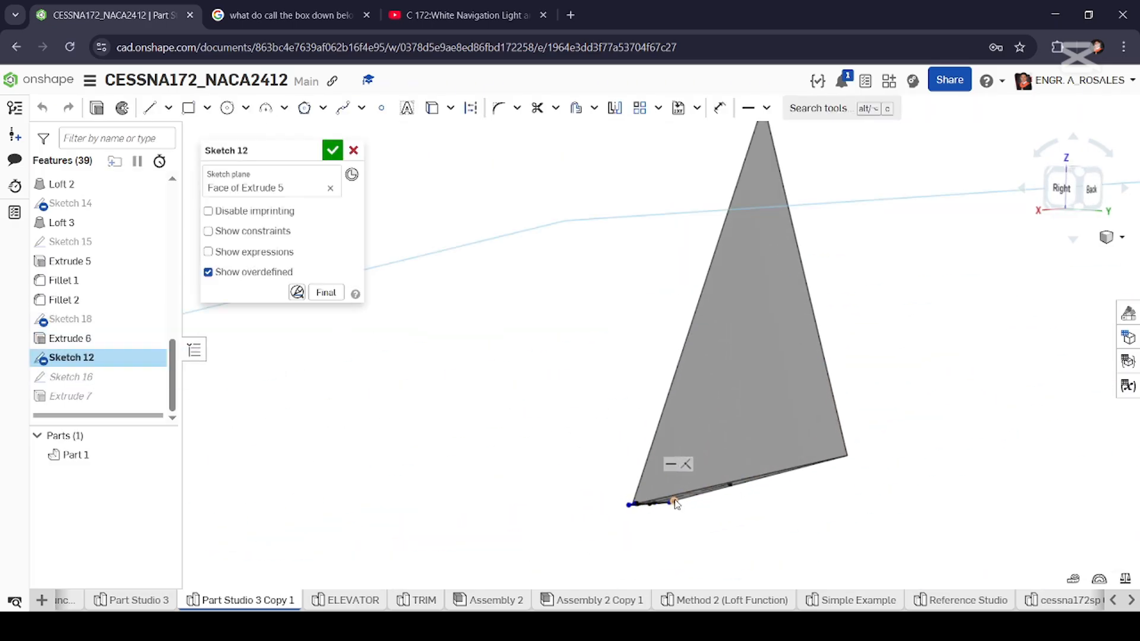
{"action": "scroll", "coordinate": [634, 512], "scroll_direction": "up", "scroll_amount": 4}
{"action": "mouse_move", "coordinate": [634, 507]}
{"action": "right_mouse_down"}
{"action": "mouse_move", "coordinate": [634, 542]}
{"action": "mouse_move", "coordinate": [562, 444]}
{"action": "right_mouse_up"}
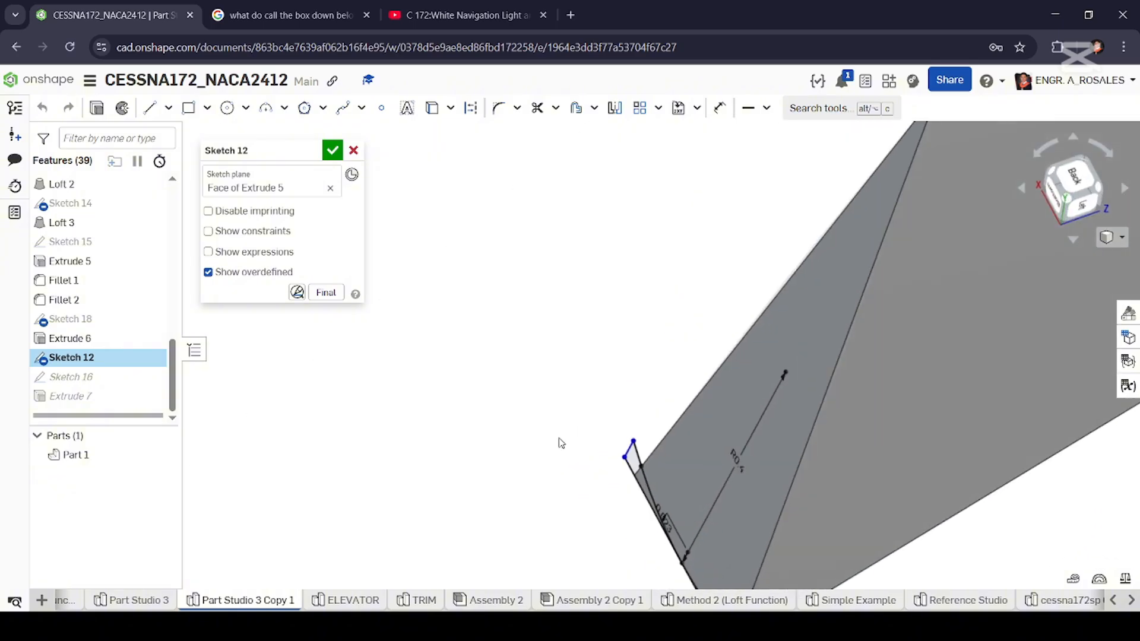
{"action": "key", "text": "n"}
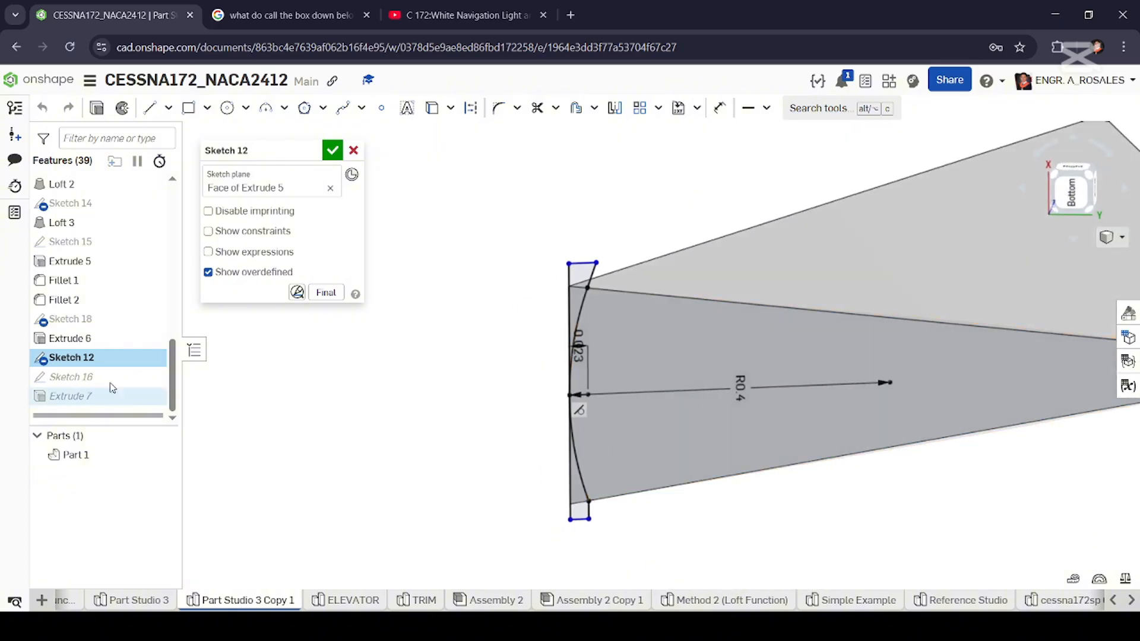
Examine the direction line in Sketch 16 and the Extrude 7 cut that rounds the wedge's front edge along it.
{"action": "double_click", "coordinate": [71, 376]}
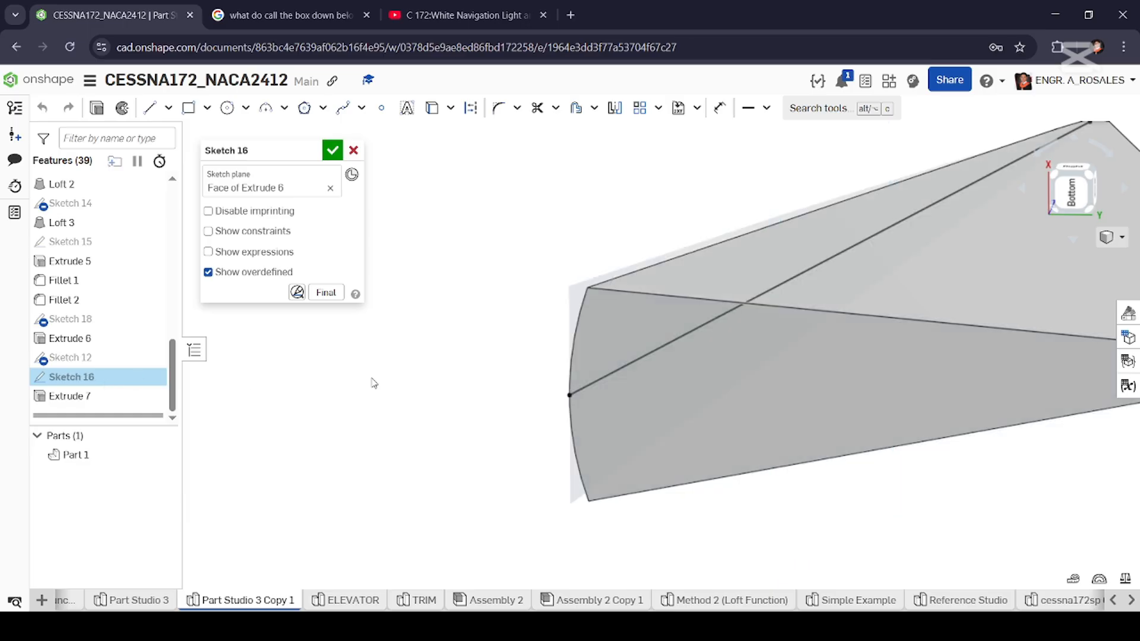
{"action": "scroll", "coordinate": [564, 380], "scroll_direction": "down", "scroll_amount": 3}
{"action": "right_click_drag", "start_coordinate": [582, 373], "coordinate": [671, 389]}
{"action": "scroll", "coordinate": [578, 356], "scroll_direction": "up", "scroll_amount": 3}
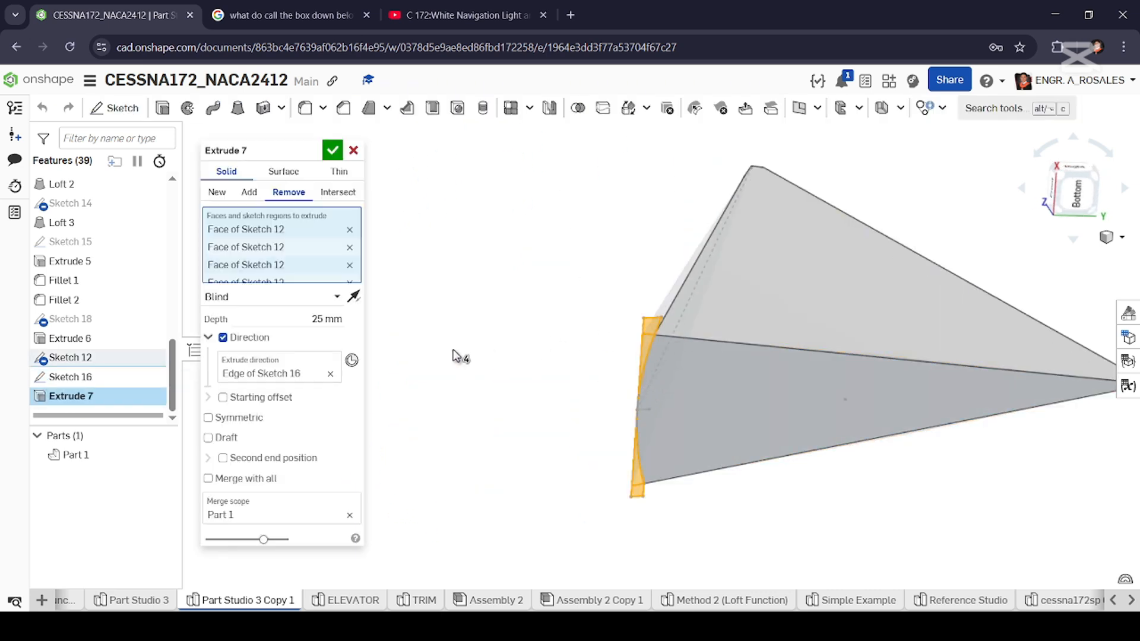
Check the rounded edge cut of Extrude 7, close the feature and open Assembly 2 Copy 1.
{"action": "right_click_drag", "start_coordinate": [694, 371], "coordinate": [618, 381]}
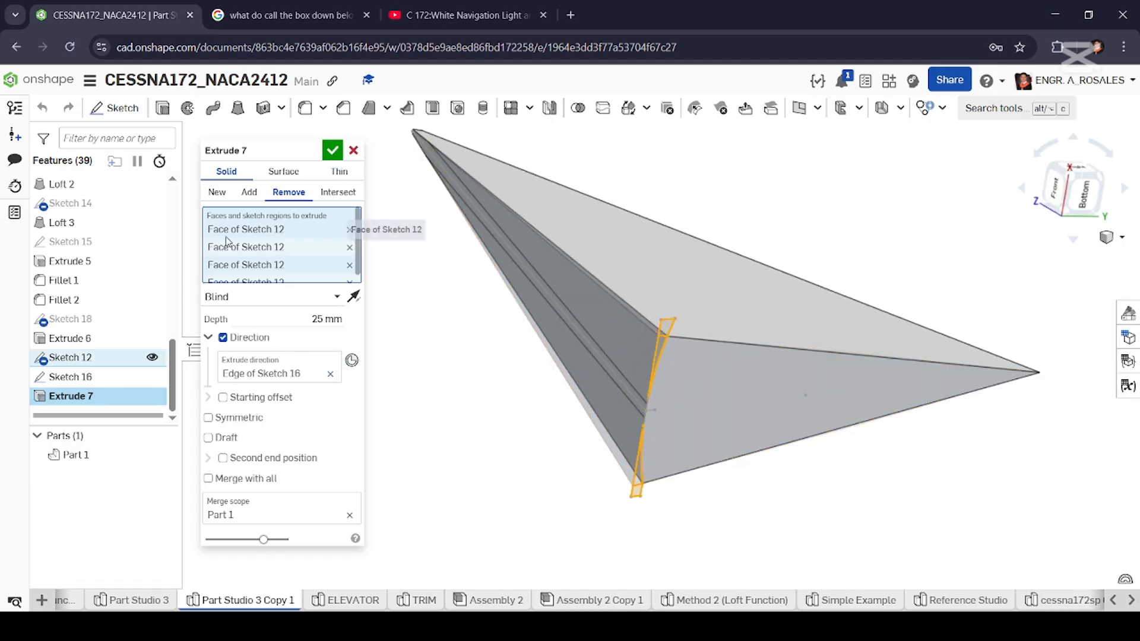
{"action": "left_click", "coordinate": [330, 154]}
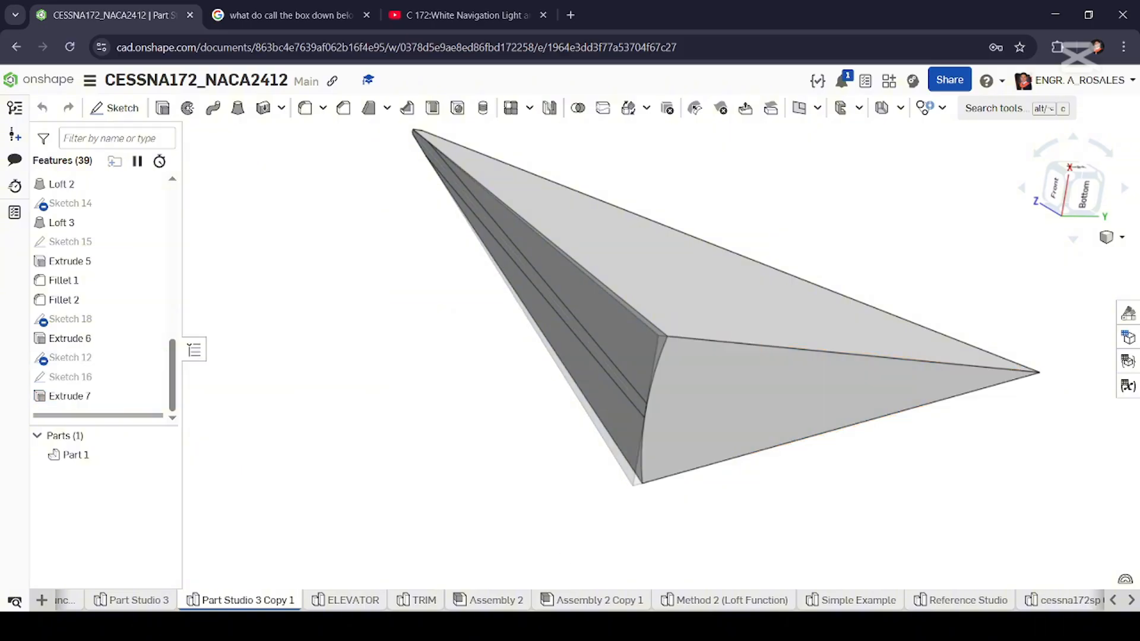
{"action": "left_click", "coordinate": [582, 601]}
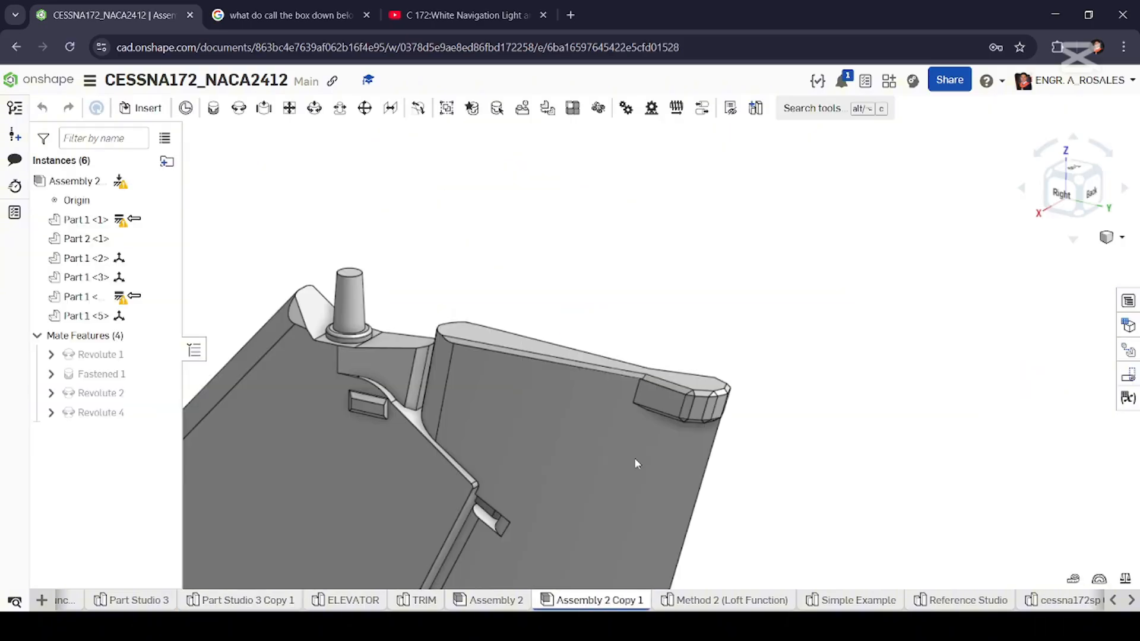
Swing the small corner wedge at the rudder's lower rear corner outward in the assembly.
{"action": "scroll", "coordinate": [615, 428], "scroll_direction": "down", "scroll_amount": 5}
{"action": "scroll", "coordinate": [550, 502], "scroll_direction": "up", "scroll_amount": 5}
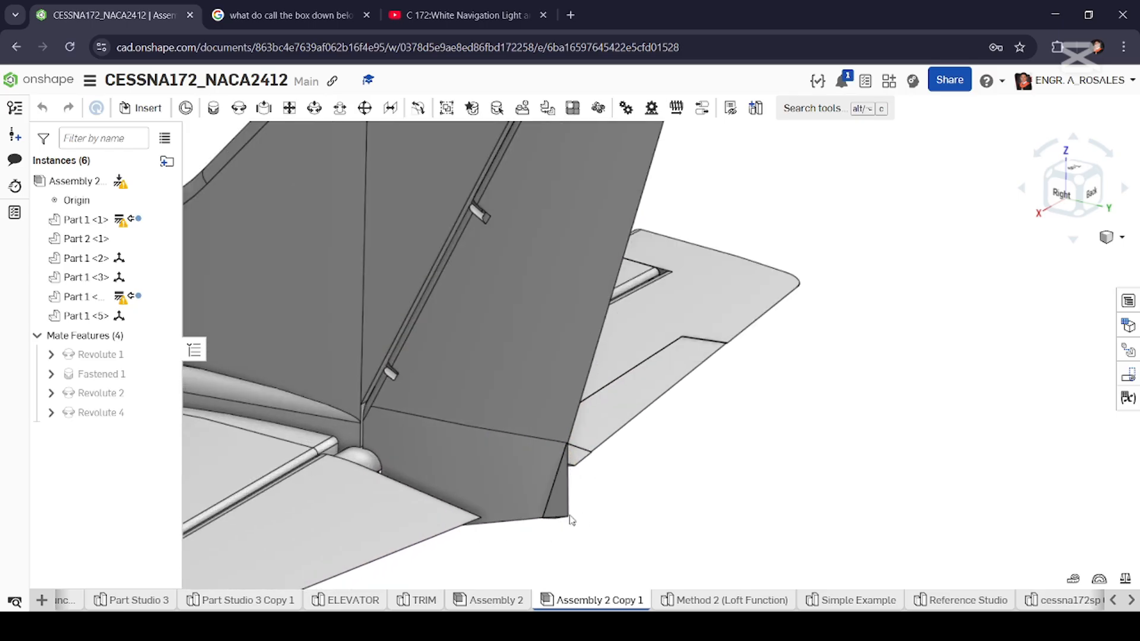
{"action": "left_click_drag", "start_coordinate": [571, 521], "coordinate": [597, 521]}
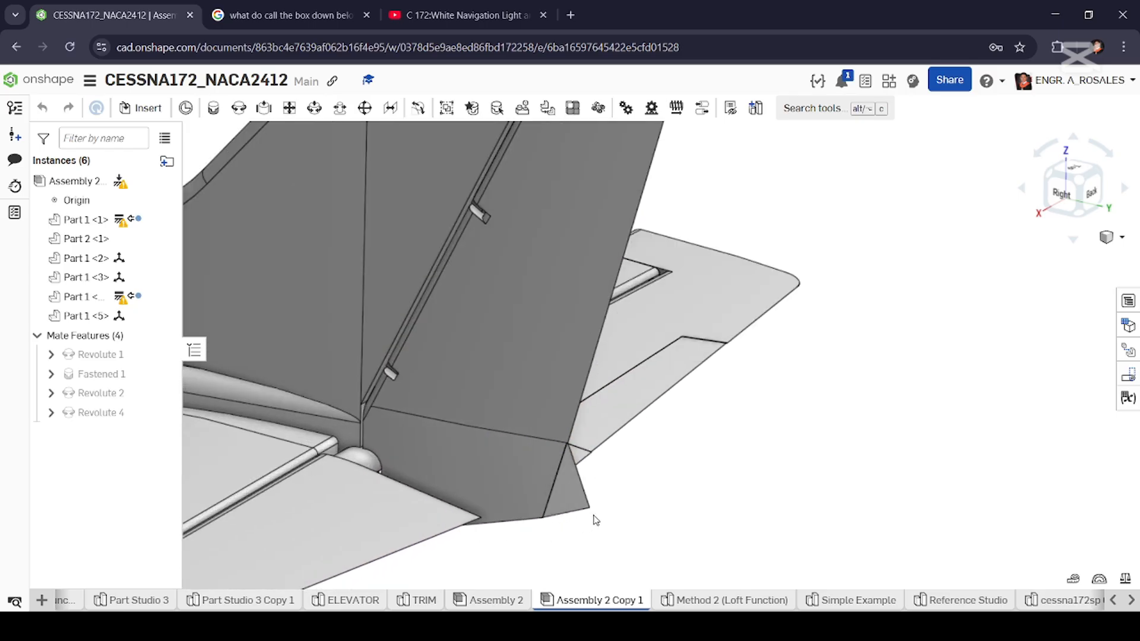
Compare the faceted block at the rudder's top rear corner with the Cessna 172 navigation light video and Google image results, and return to Onshape.
{"action": "scroll", "coordinate": [587, 502], "scroll_direction": "down", "scroll_amount": 5}
{"action": "right_click_drag", "start_coordinate": [582, 490], "coordinate": [598, 420]}
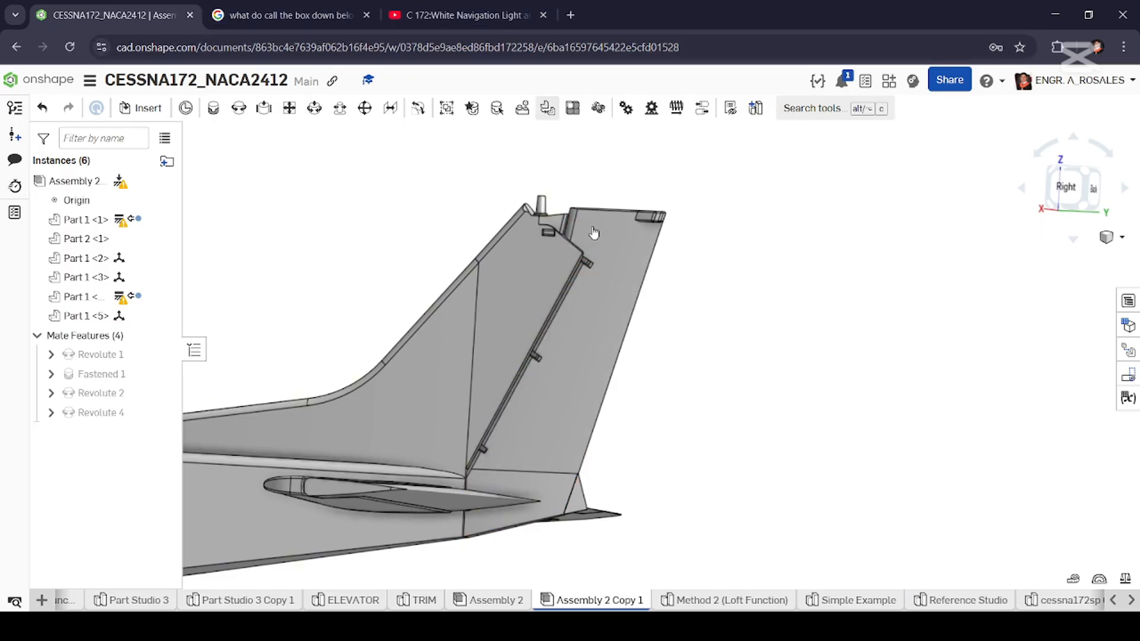
{"action": "scroll", "coordinate": [662, 202], "scroll_direction": "up", "scroll_amount": 10}
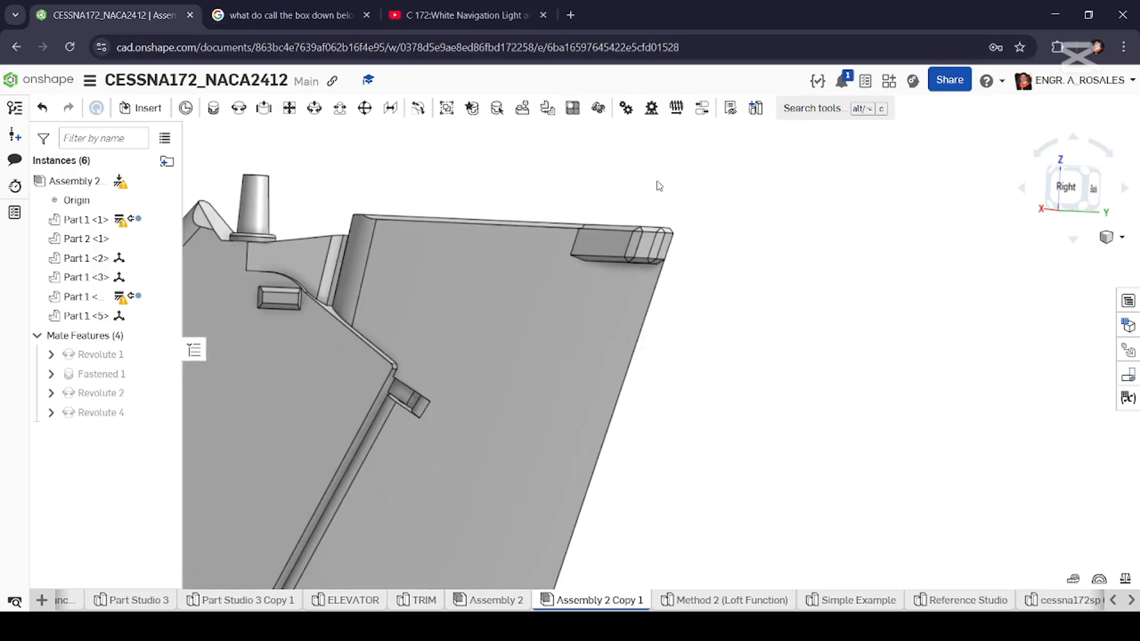
{"action": "left_click", "coordinate": [626, 265]}
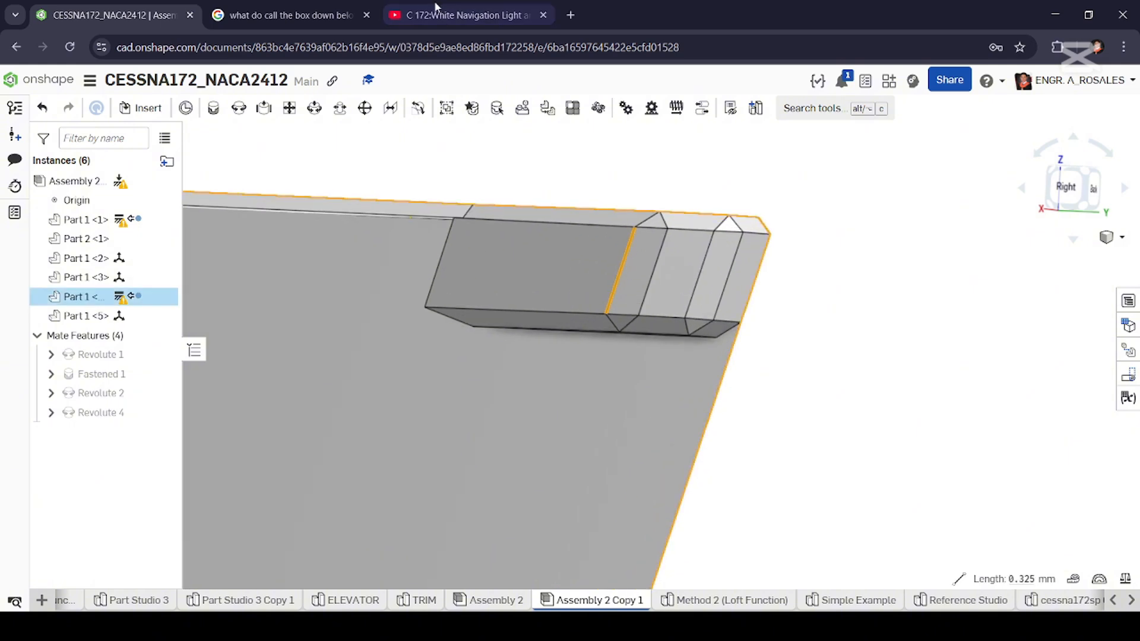
{"action": "left_click", "coordinate": [467, 15]}
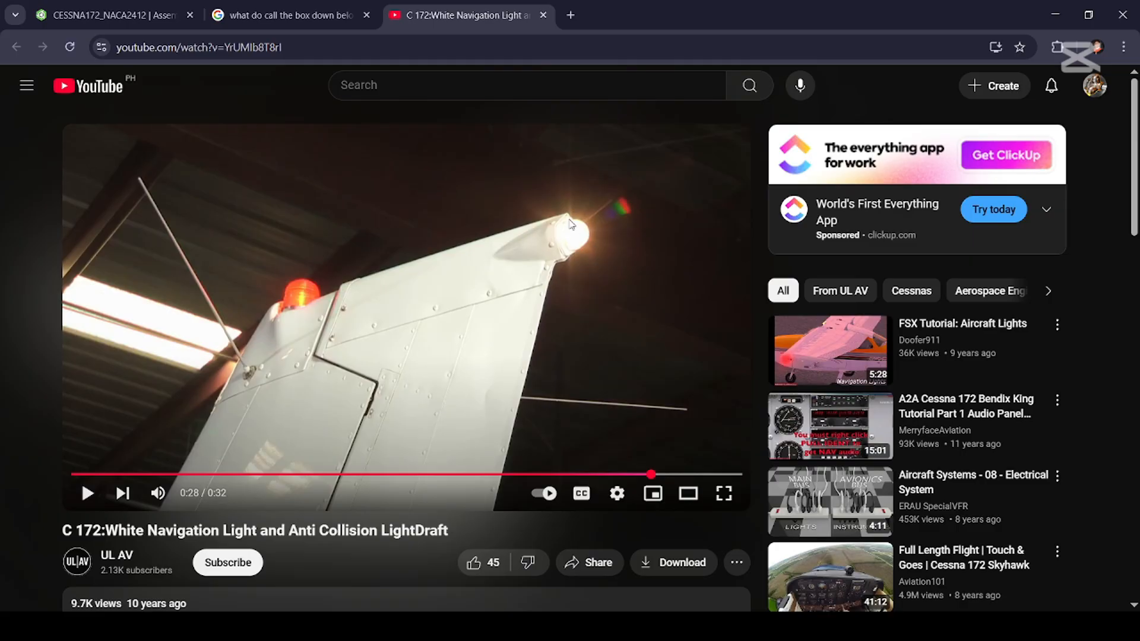
{"action": "left_click", "coordinate": [305, 20]}
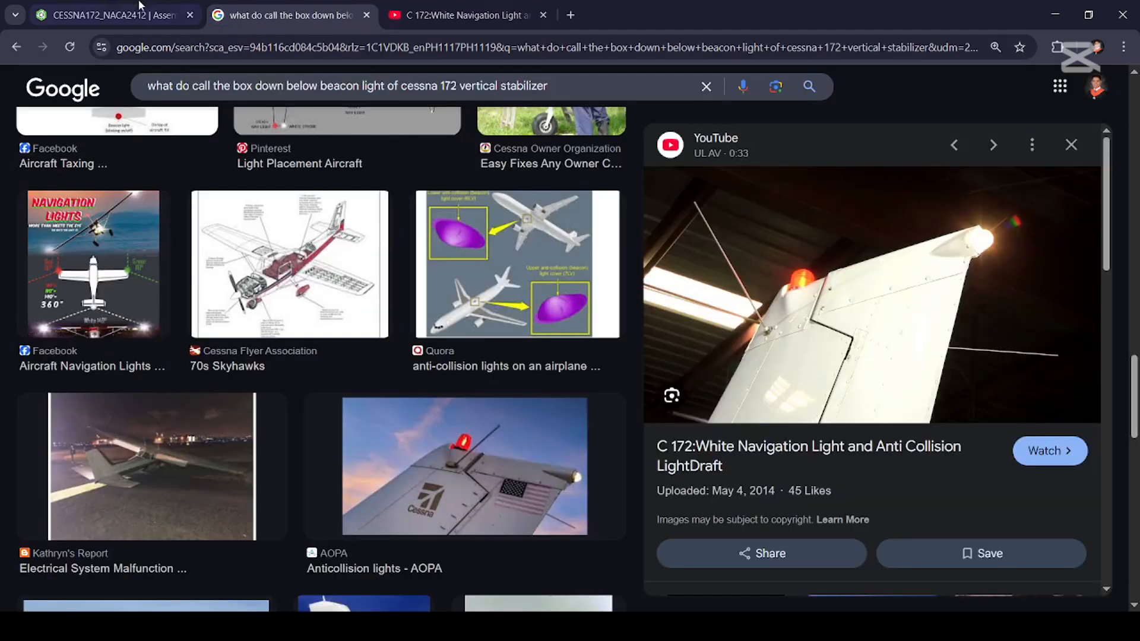
{"action": "left_click", "coordinate": [81, 6]}
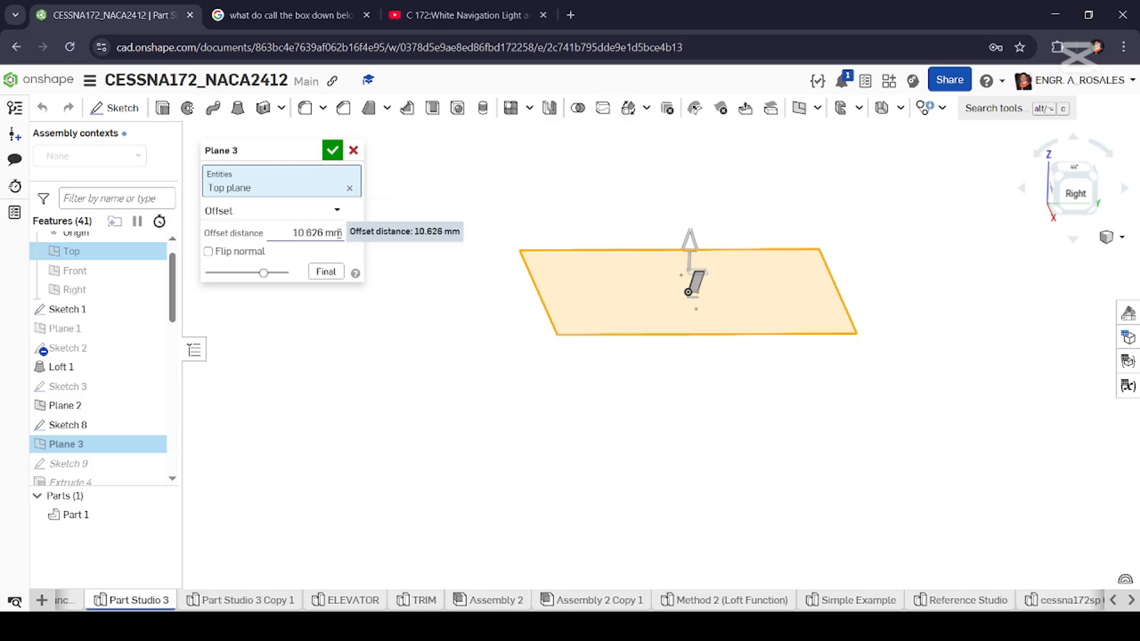
Examine the offset definition of Plane 3 at the rudder's top end in Part Studio 3 and accept it.
{"action": "scroll", "coordinate": [689, 309], "scroll_direction": "up", "scroll_amount": 5}
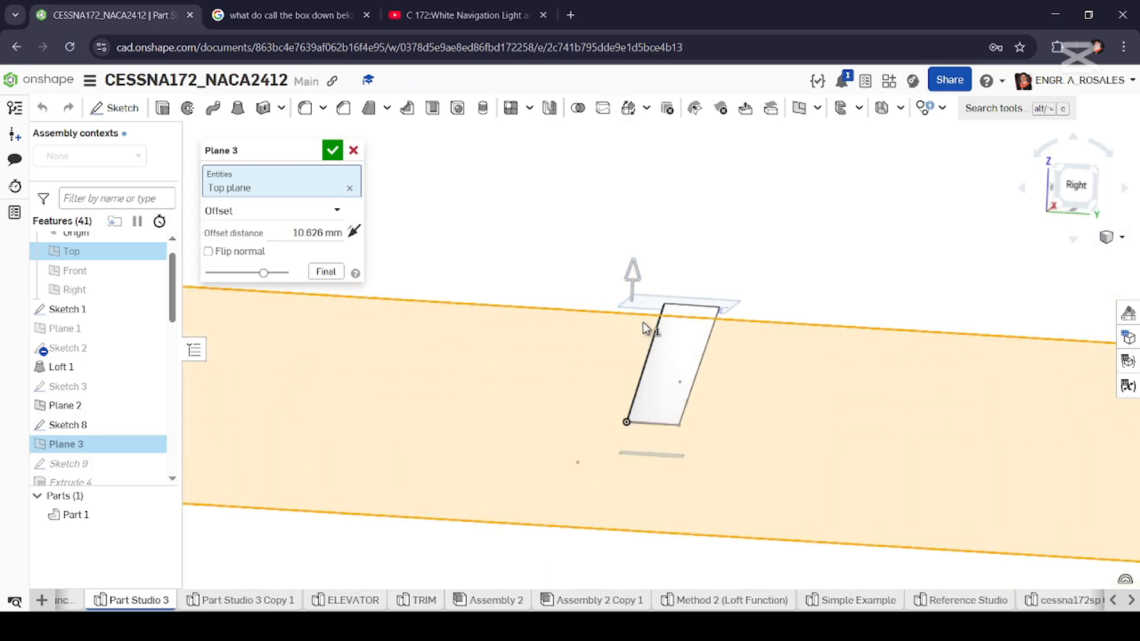
{"action": "scroll", "coordinate": [643, 321], "scroll_direction": "up", "scroll_amount": 6}
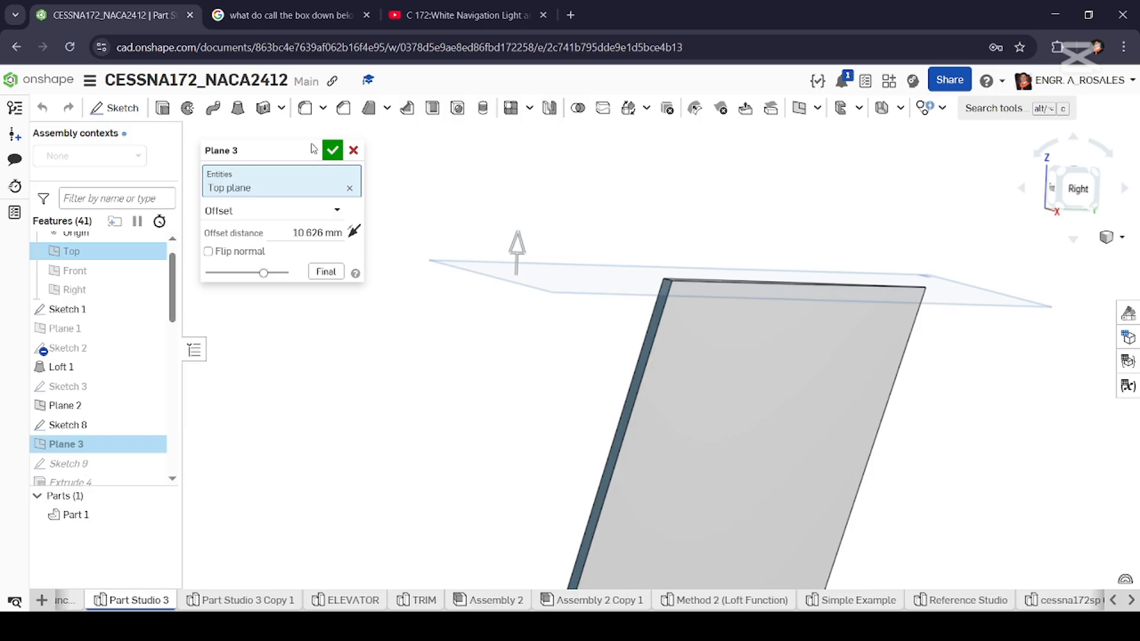
{"action": "key", "text": "Return"}
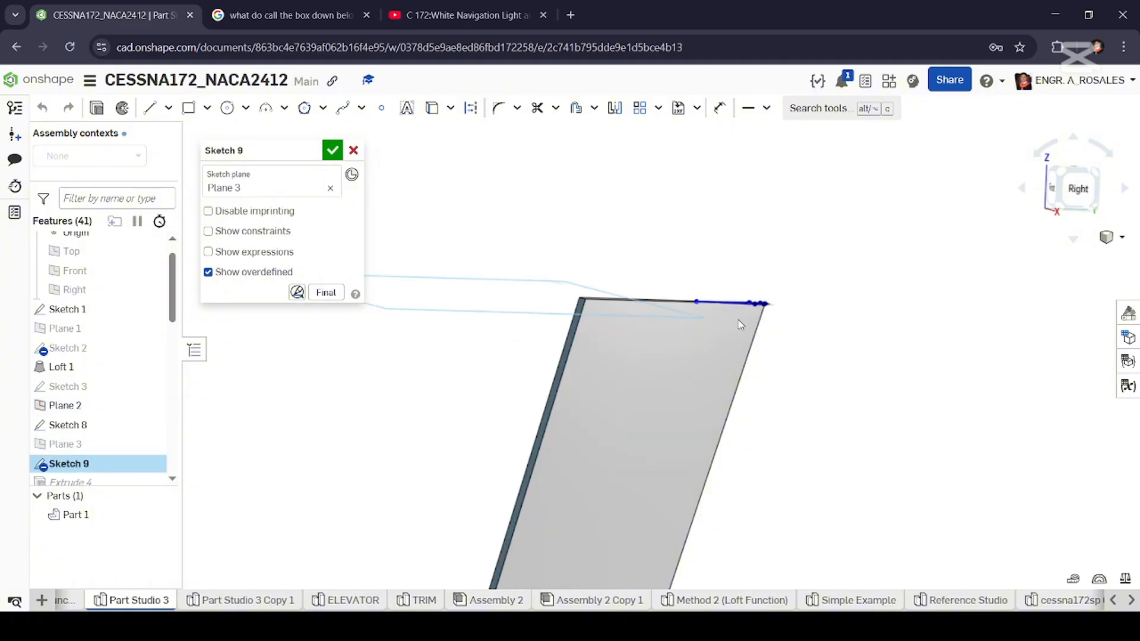
In Sketch 9, dimension the distance from the midpoint of the rudder's front top edge to the profile's sharp forward vertex.
{"action": "scroll", "coordinate": [690, 301], "scroll_direction": "up", "scroll_amount": 5}
{"action": "right_click_drag", "start_coordinate": [657, 297], "coordinate": [647, 359]}
{"action": "scroll", "coordinate": [718, 379], "scroll_direction": "up", "scroll_amount": 4}
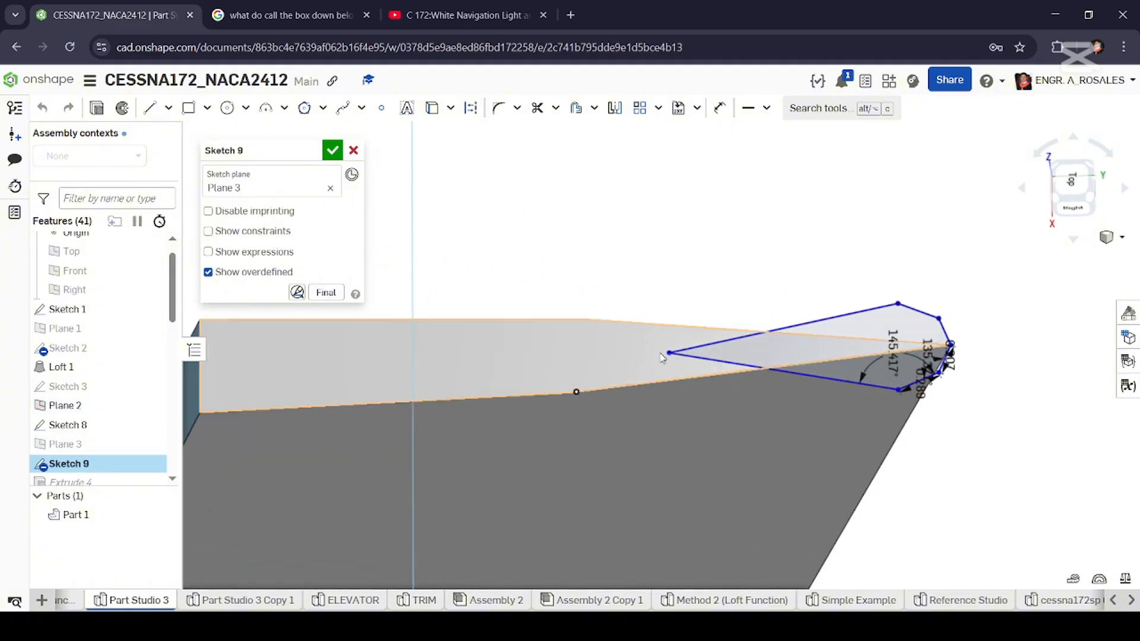
{"action": "right_click_drag", "start_coordinate": [667, 265], "coordinate": [675, 267]}
{"action": "left_click", "coordinate": [713, 108]}
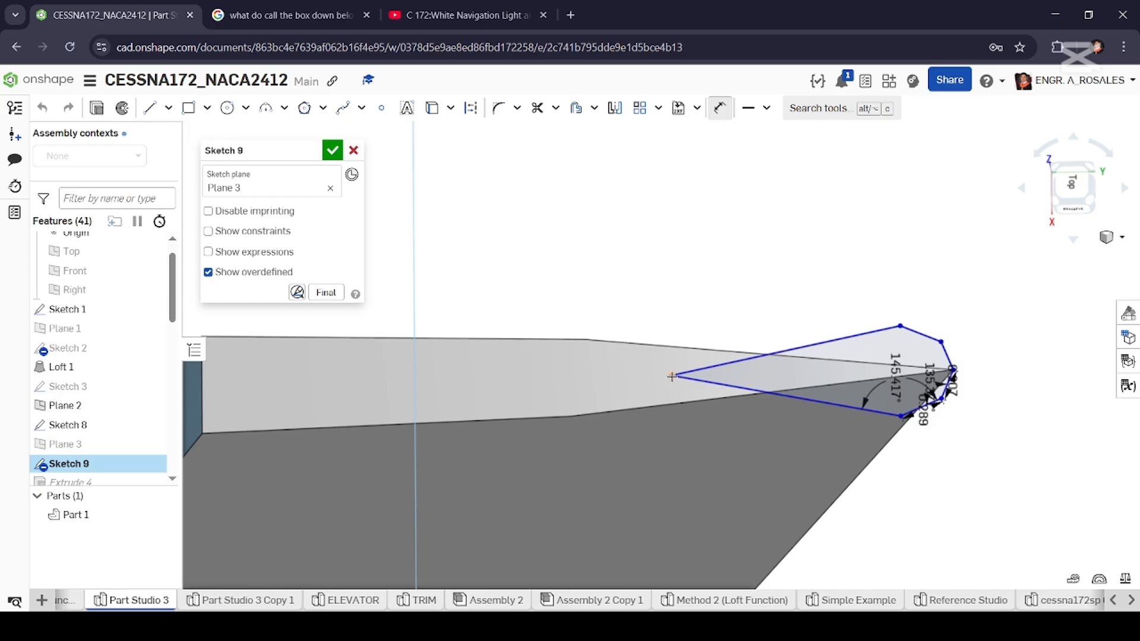
{"action": "scroll", "coordinate": [751, 350], "scroll_direction": "down", "scroll_amount": 3}
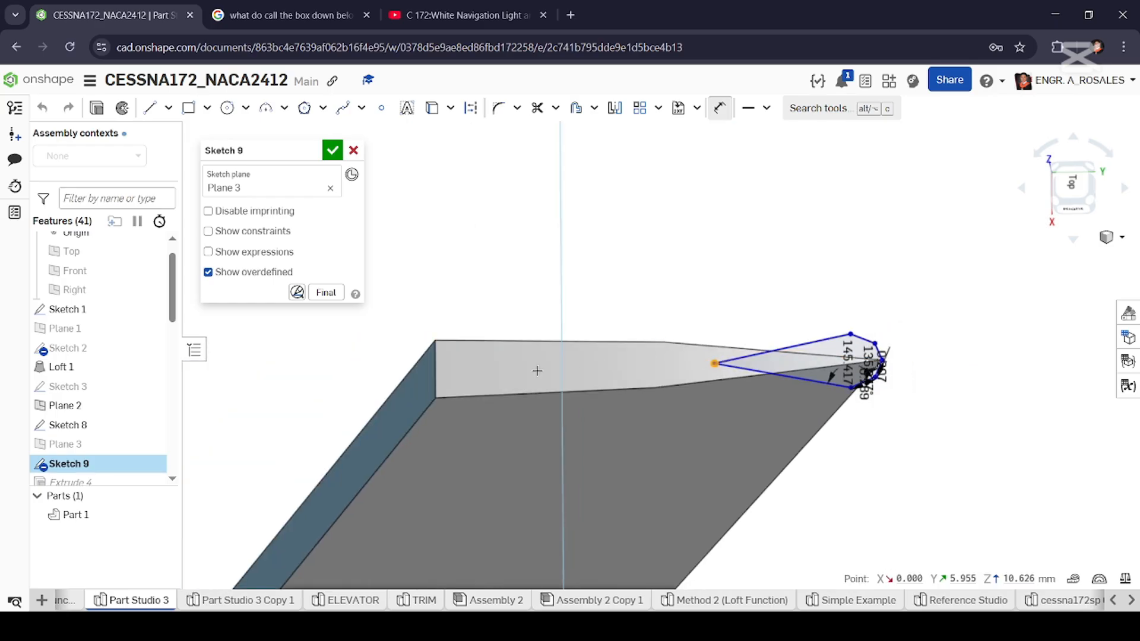
{"action": "left_click", "coordinate": [436, 369]}
{"action": "scroll", "coordinate": [523, 364], "scroll_direction": "up", "scroll_amount": 3}
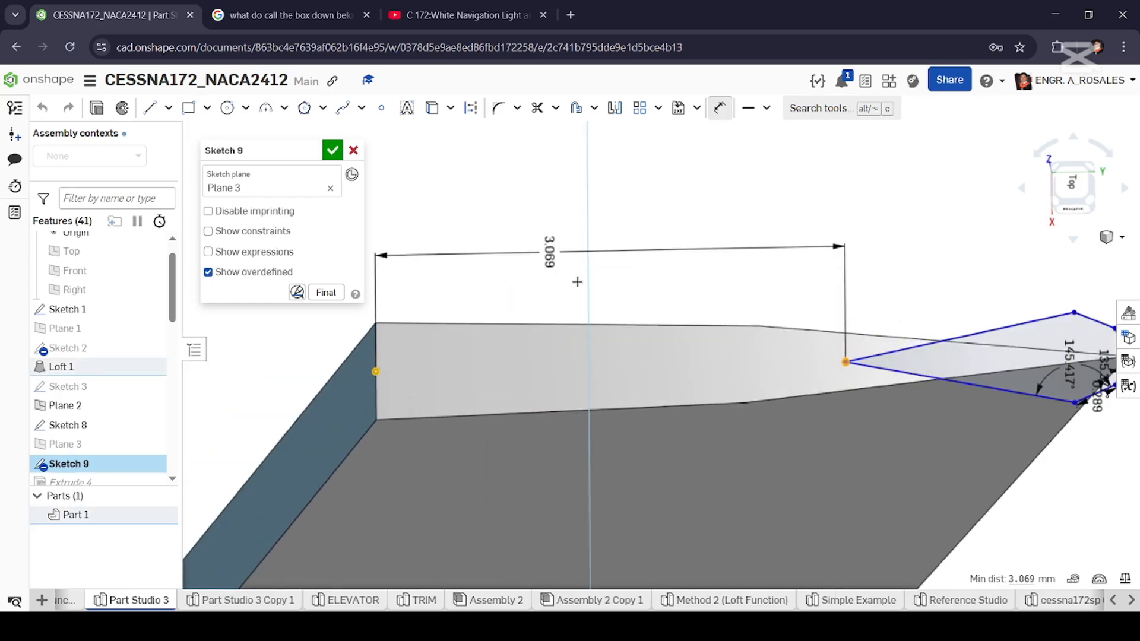
{"action": "key", "text": "Escape"}
{"action": "scroll", "coordinate": [680, 292], "scroll_direction": "down", "scroll_amount": 3}
{"action": "right_click_drag", "start_coordinate": [665, 298], "coordinate": [643, 309]}
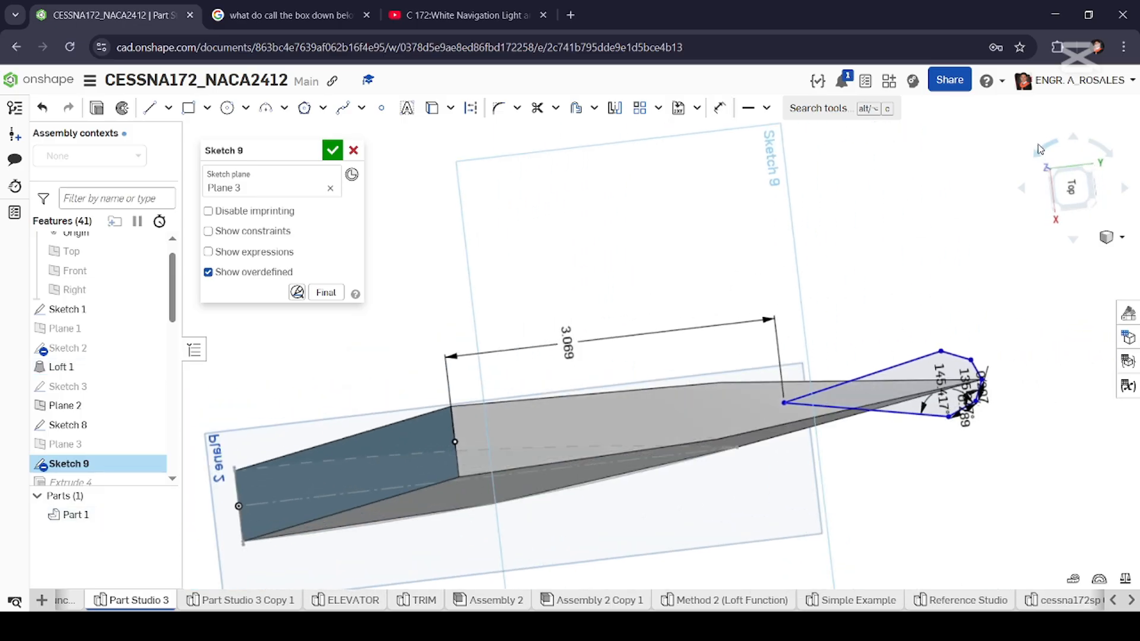
Move the length dimension of the short segment at the Sketch 9 profile's rear tip outside the outline.
{"action": "left_click", "coordinate": [1069, 191]}
{"action": "scroll", "coordinate": [683, 143], "scroll_direction": "up", "scroll_amount": 5}
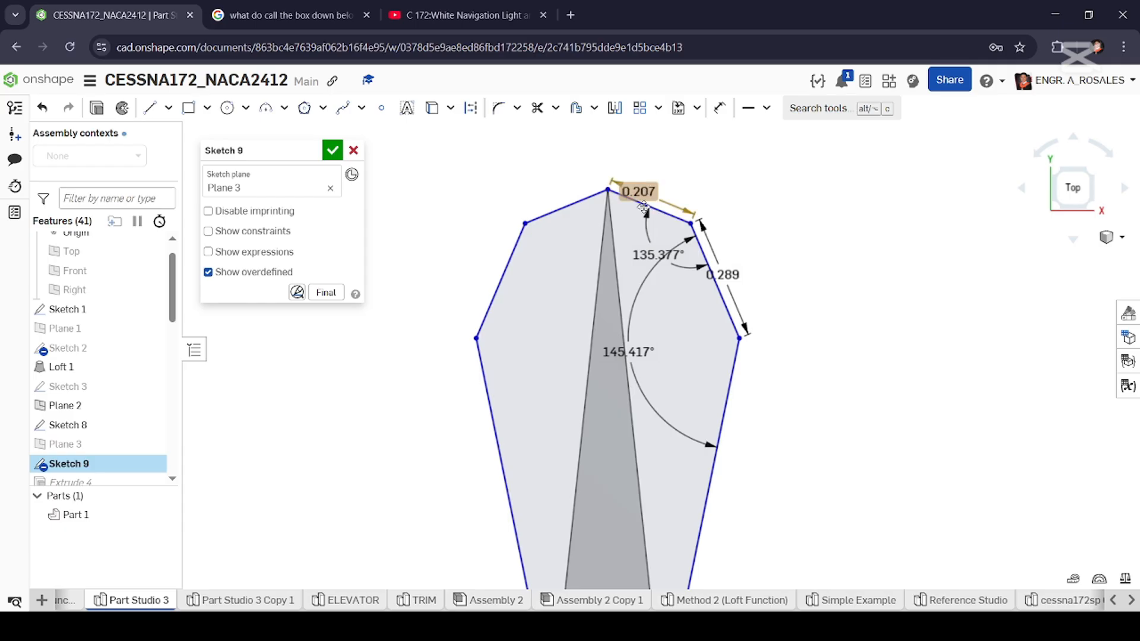
{"action": "left_click_drag", "start_coordinate": [640, 191], "coordinate": [736, 181]}
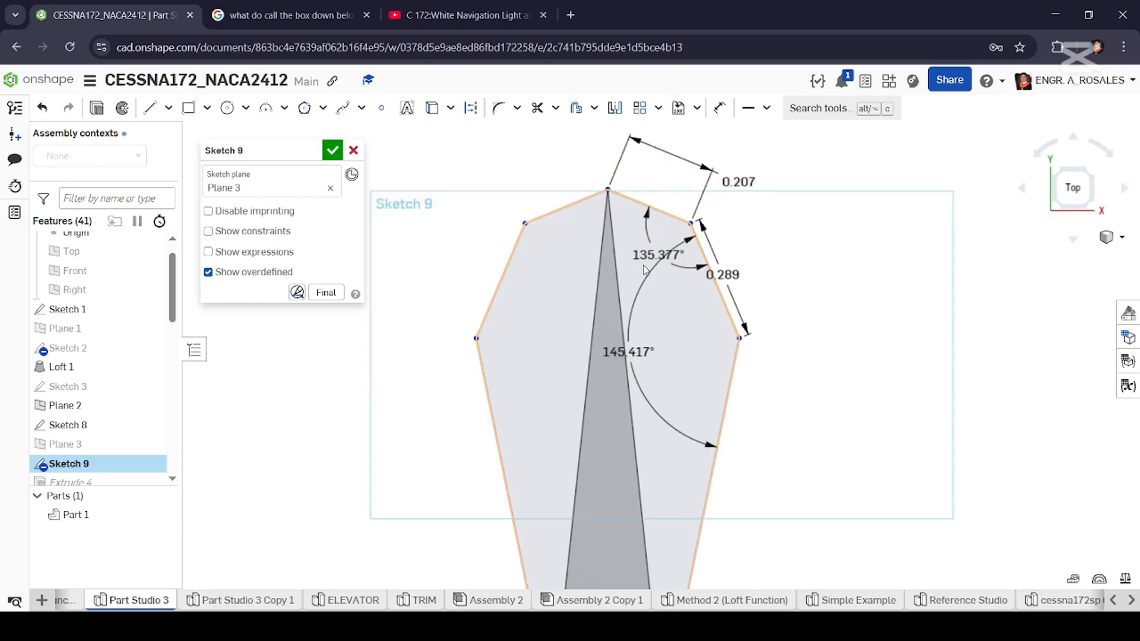
Draw a construction centerline in Sketch 9 from the profile's rear tip to its sharp forward vertex.
{"action": "left_click", "coordinate": [150, 108]}
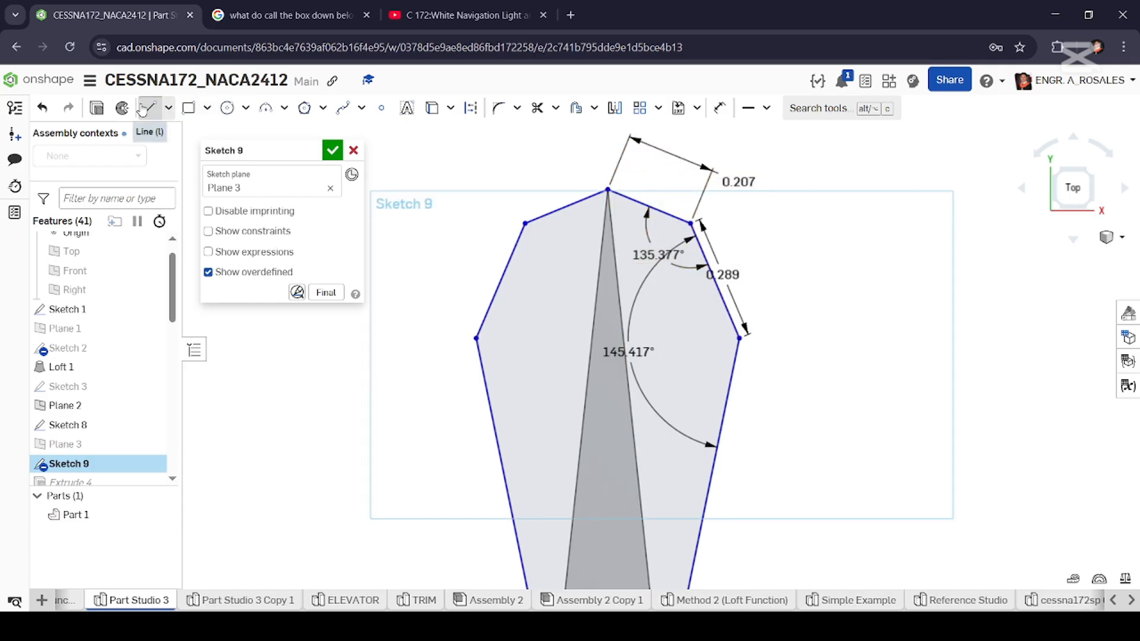
{"action": "left_click", "coordinate": [471, 107]}
{"action": "left_click", "coordinate": [608, 189]}
{"action": "scroll", "coordinate": [607, 189], "scroll_direction": "down", "scroll_amount": 5}
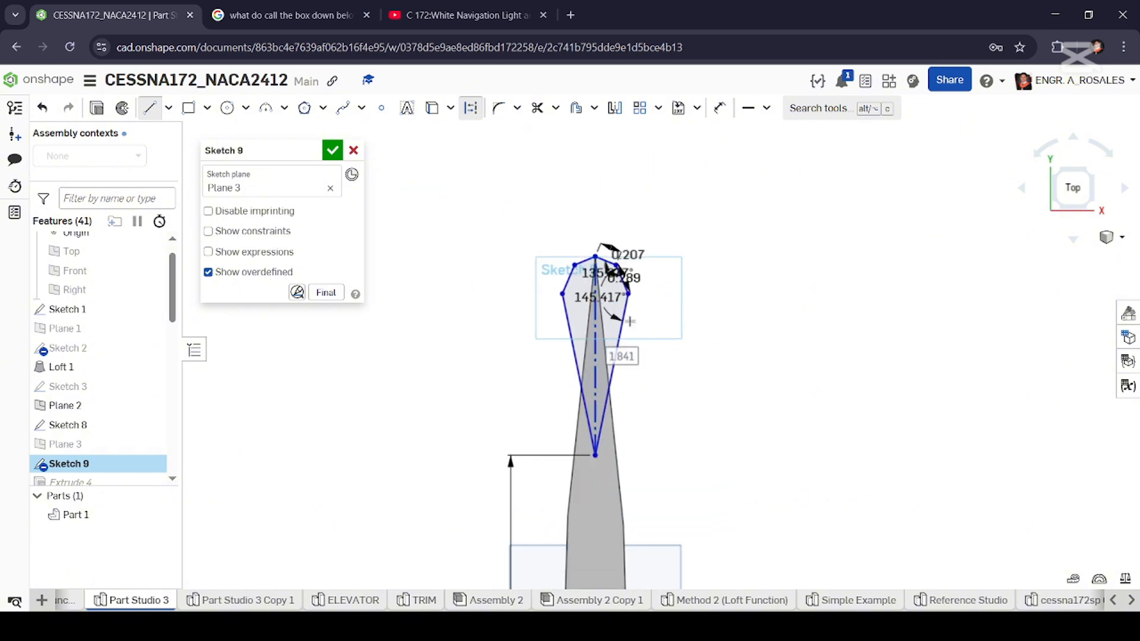
{"action": "scroll", "coordinate": [631, 285], "scroll_direction": "up", "scroll_amount": 5}
{"action": "key", "text": "Escape"}
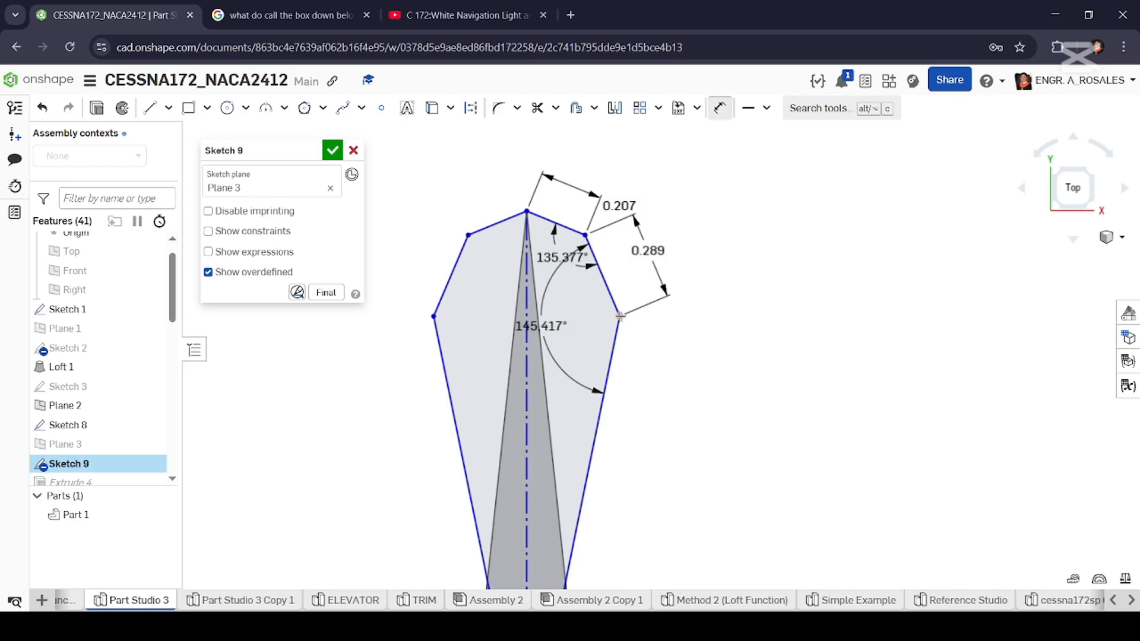
Dimension the length of the long slanted side on the right of the Sketch 9 profile.
{"action": "scroll", "coordinate": [638, 223], "scroll_direction": "down", "scroll_amount": 3}
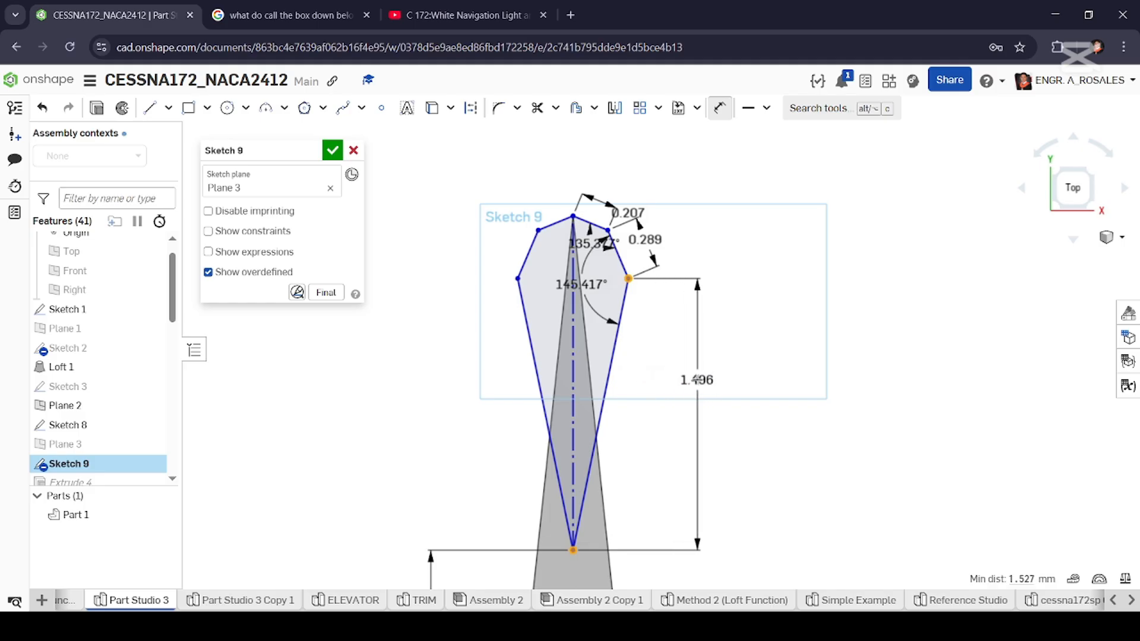
{"action": "left_click_drag", "start_coordinate": [590, 342], "coordinate": [618, 358]}
{"action": "left_click", "coordinate": [617, 358]}
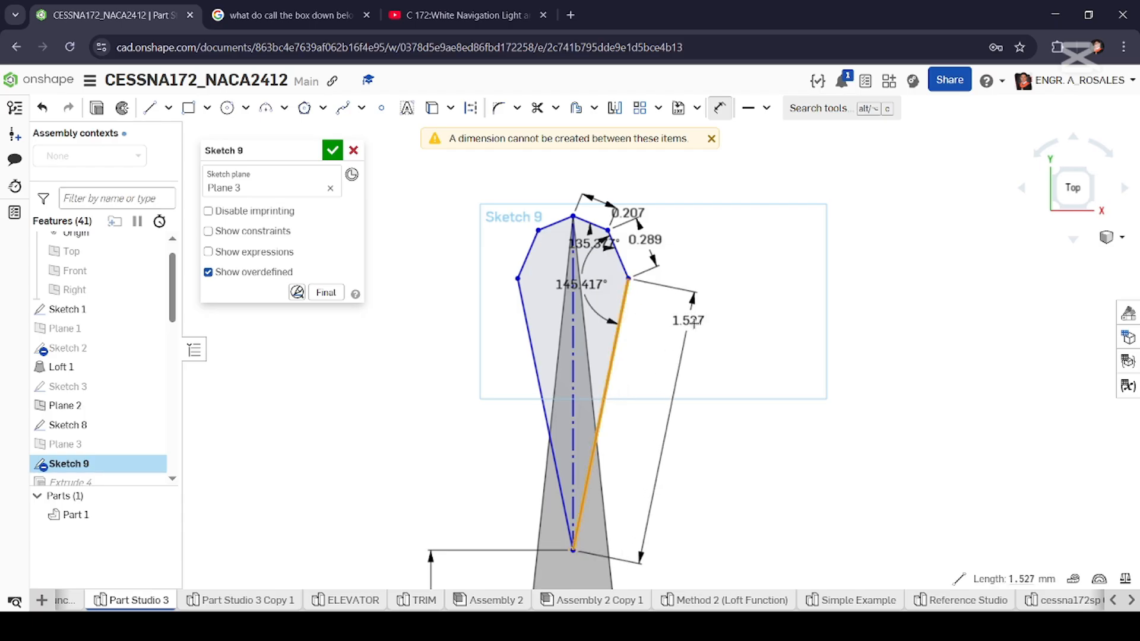
{"action": "key", "text": "Return"}
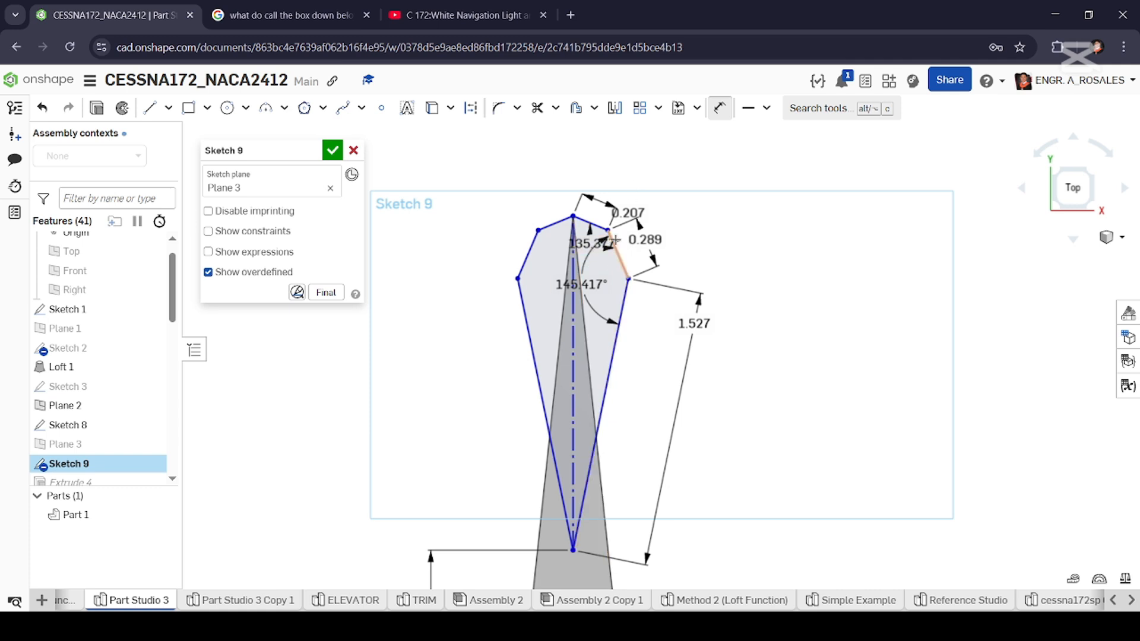
{"action": "scroll", "coordinate": [616, 239], "scroll_direction": "up", "scroll_amount": 3}
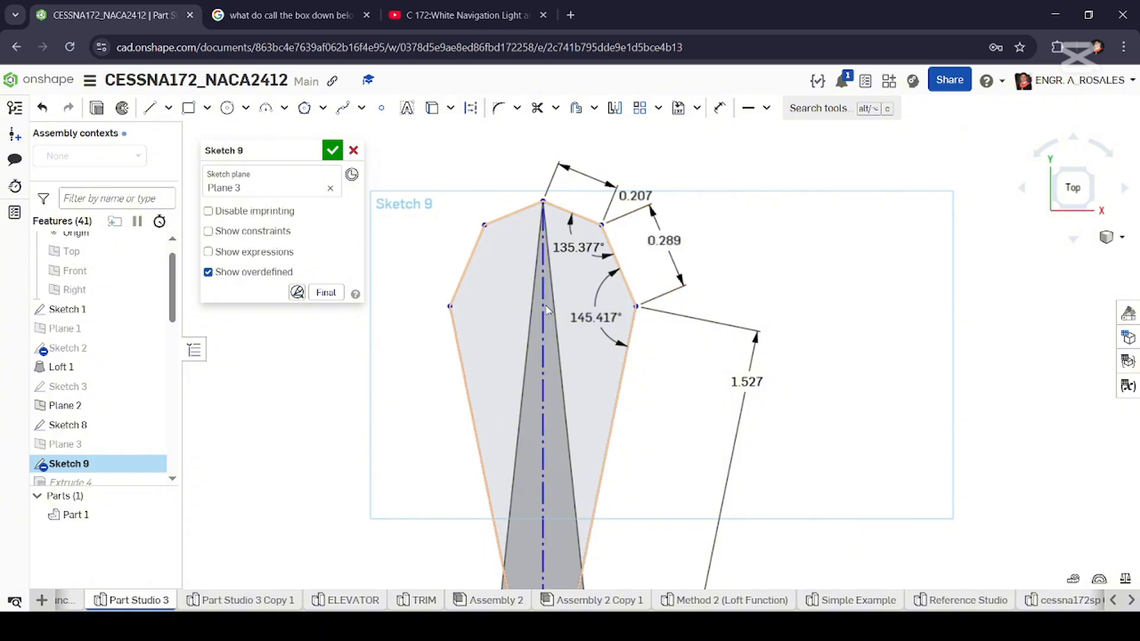
Open Extrude 4 and examine how the Sketch 9 face is added to the rudder along an edge of Loft 1.
{"action": "scroll", "coordinate": [547, 309], "scroll_direction": "down", "scroll_amount": 8}
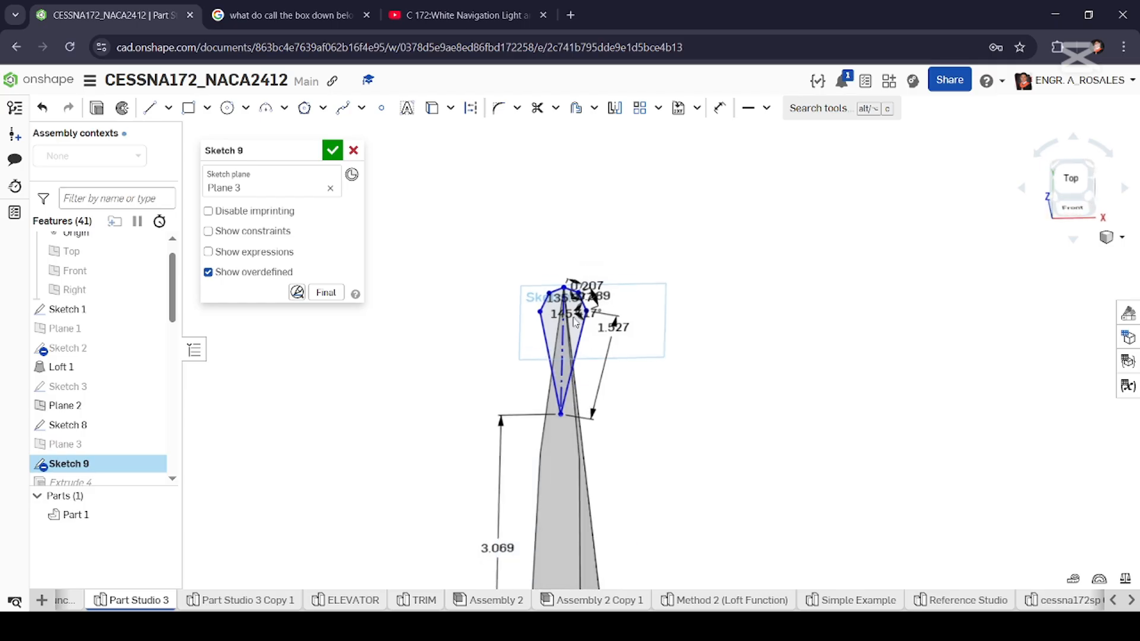
{"action": "right_click_drag", "start_coordinate": [575, 322], "coordinate": [565, 306]}
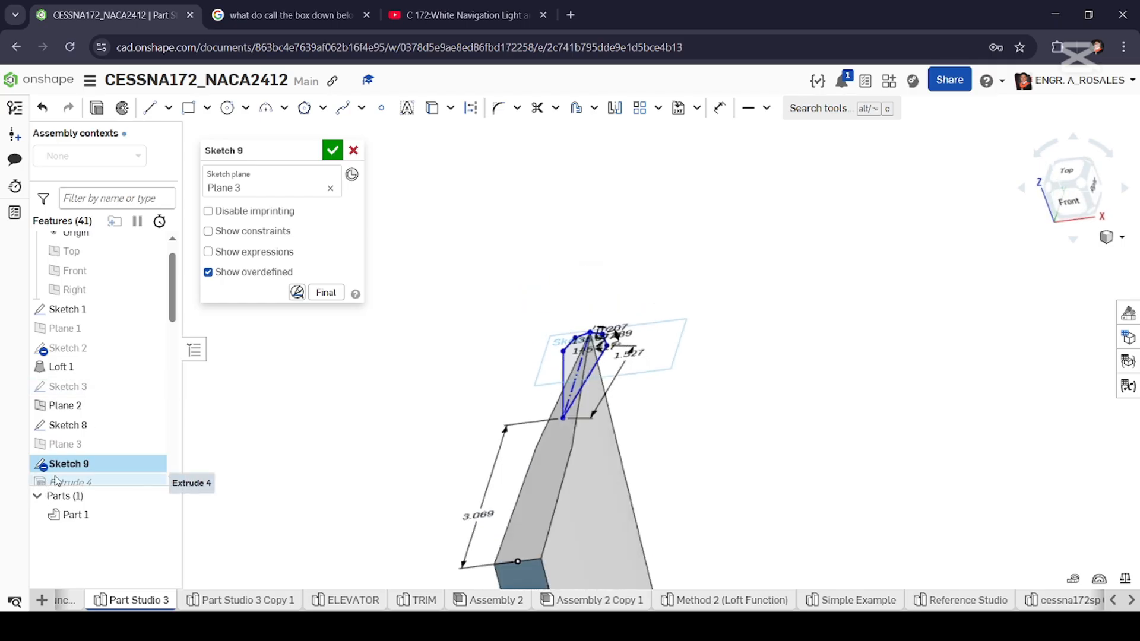
{"action": "double_click", "coordinate": [92, 477]}
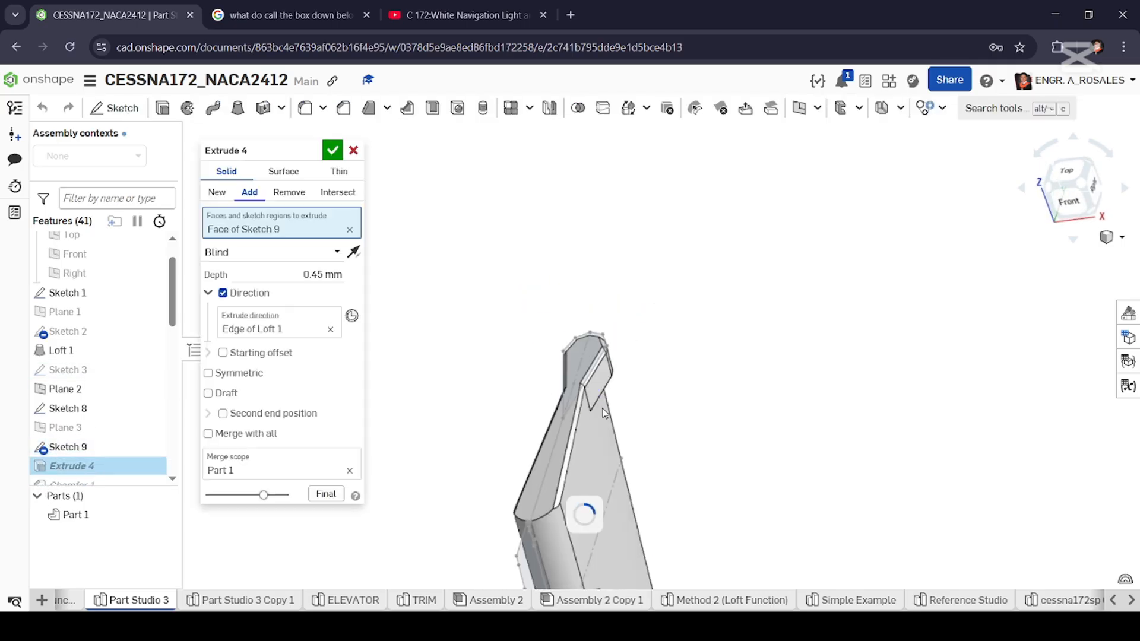
{"action": "mouse_move", "coordinate": [602, 399]}
{"action": "right_mouse_down"}
{"action": "mouse_move", "coordinate": [596, 355]}
{"action": "mouse_move", "coordinate": [572, 341]}
{"action": "mouse_move", "coordinate": [558, 362]}
{"action": "mouse_move", "coordinate": [497, 393]}
{"action": "right_mouse_up"}
{"action": "scroll", "coordinate": [594, 362], "scroll_direction": "up", "scroll_amount": 3}
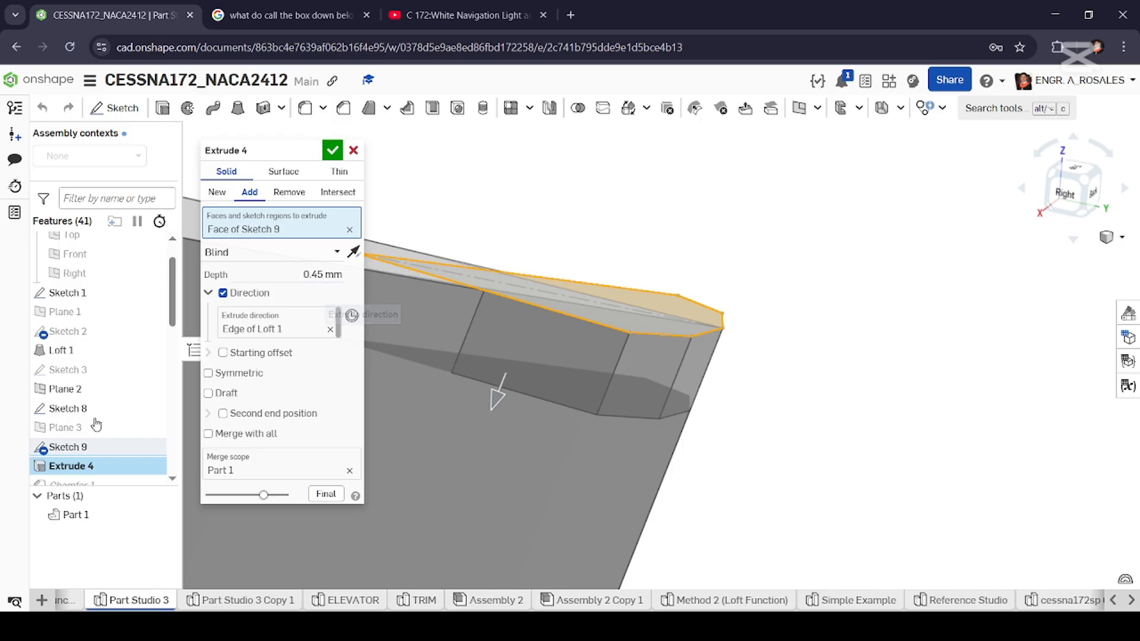
Open Chamfer 1 and examine the equal-distance chamfer on the edges of the Extrude 4 block from behind.
{"action": "scroll", "coordinate": [89, 424], "scroll_direction": "down", "scroll_amount": 3}
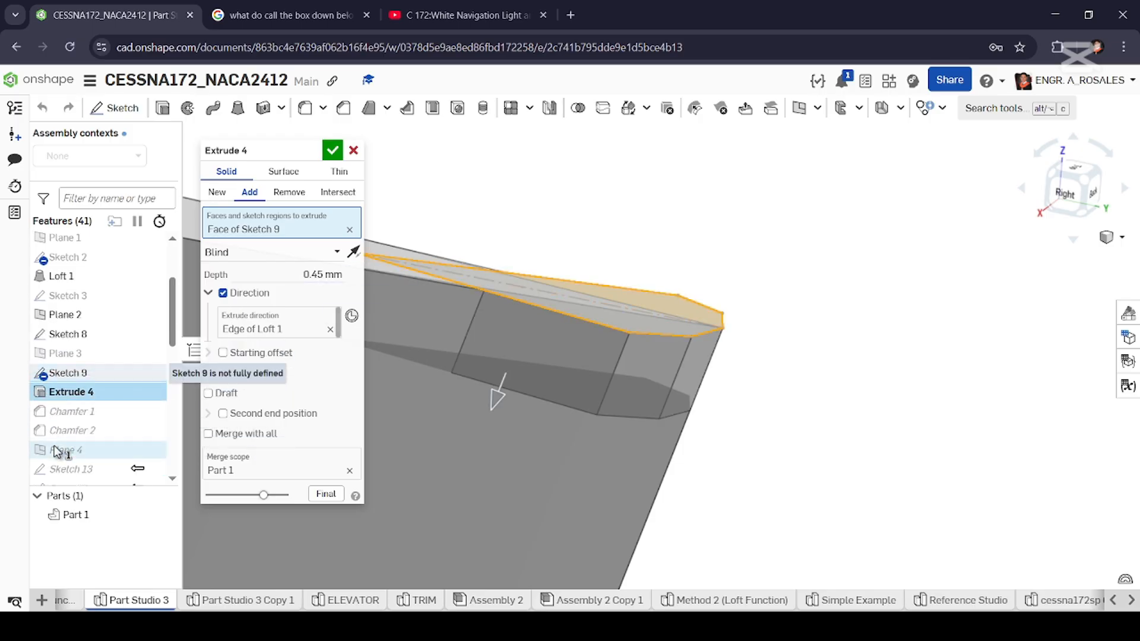
{"action": "double_click", "coordinate": [74, 417]}
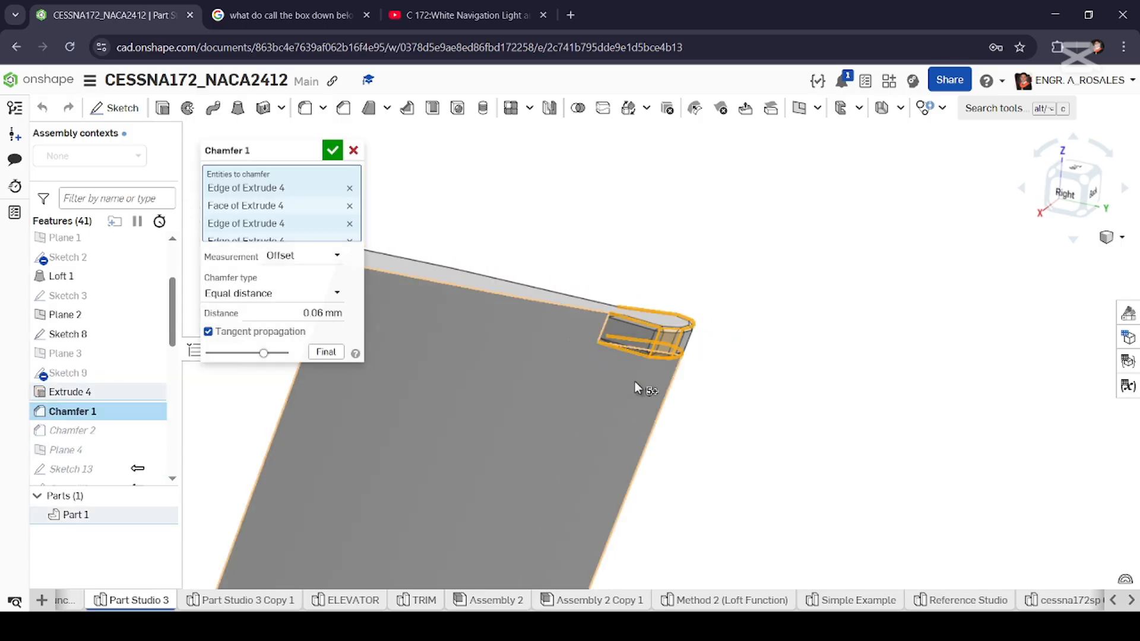
{"action": "scroll", "coordinate": [635, 383], "scroll_direction": "down", "scroll_amount": 1}
{"action": "right_click_drag", "start_coordinate": [636, 383], "coordinate": [608, 355]}
{"action": "scroll", "coordinate": [667, 311], "scroll_direction": "up", "scroll_amount": 6}
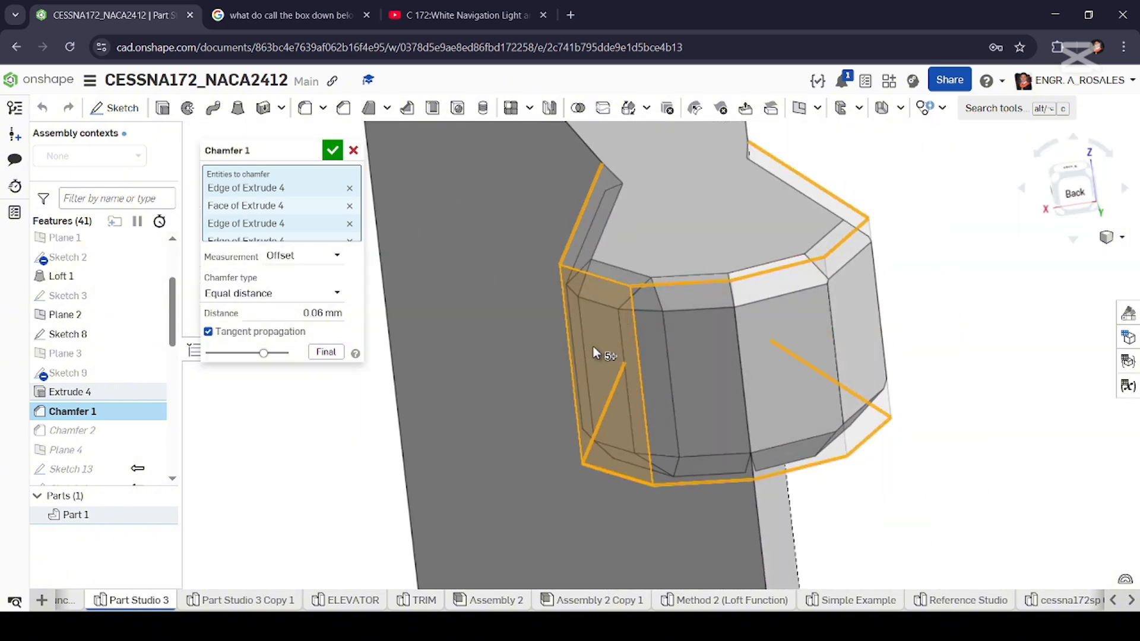
Take the side face of Extrude 4 out of the Chamfer 1 selection and keep the edges.
{"action": "left_click", "coordinate": [593, 347]}
{"action": "right_click_drag", "start_coordinate": [677, 334], "coordinate": [578, 338]}
{"action": "left_click", "coordinate": [657, 316]}
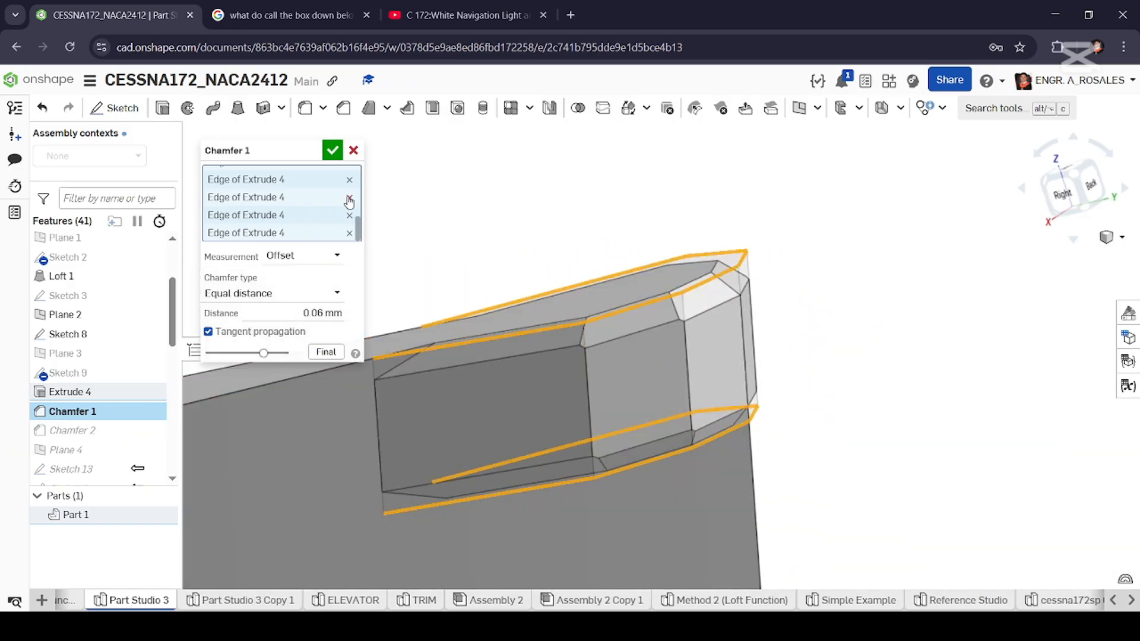
Open Chamfer 2 and examine the equal-distance chamfer on the two upper Loft 1 edges of the rudder.
{"action": "double_click", "coordinate": [117, 426]}
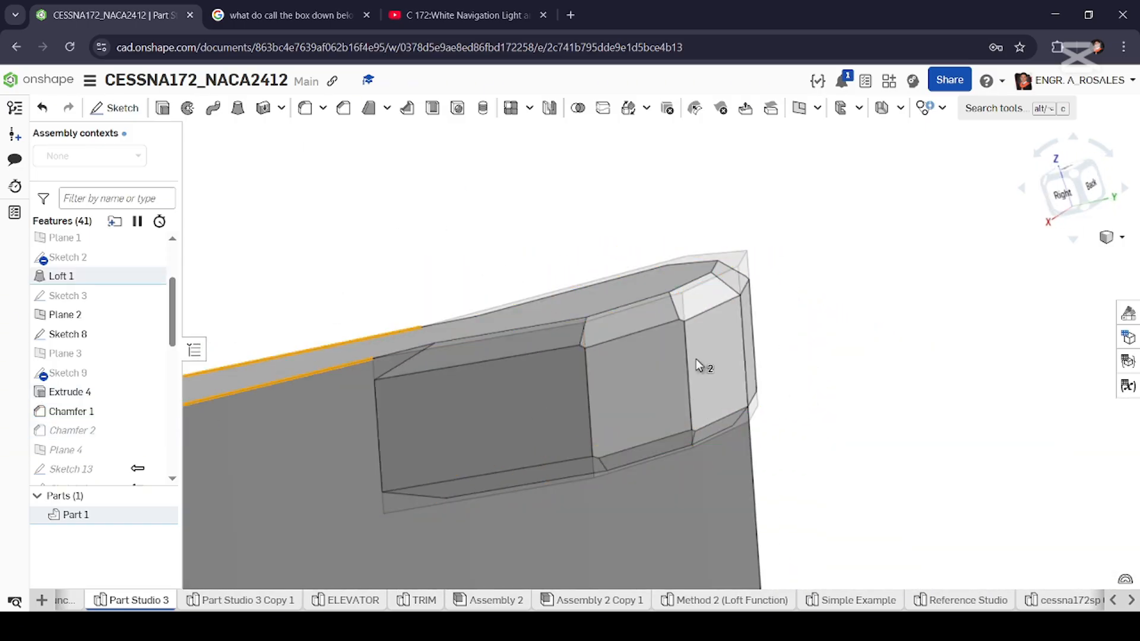
{"action": "scroll", "coordinate": [700, 359], "scroll_direction": "down", "scroll_amount": 8}
{"action": "scroll", "coordinate": [585, 340], "scroll_direction": "up", "scroll_amount": 10}
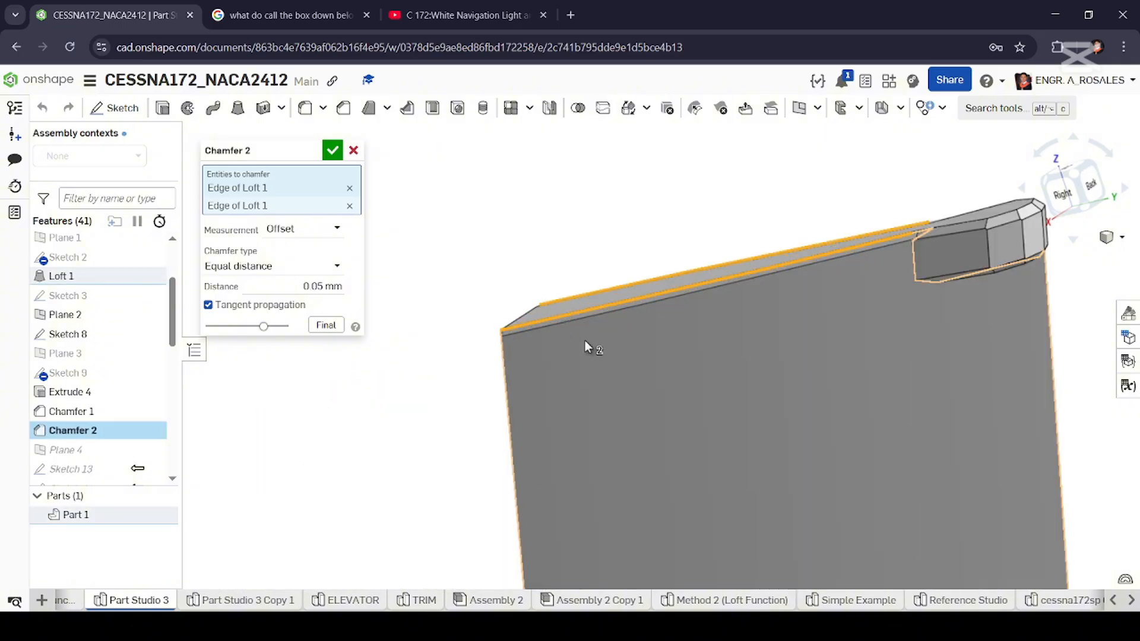
{"action": "right_click_drag", "start_coordinate": [579, 333], "coordinate": [662, 318]}
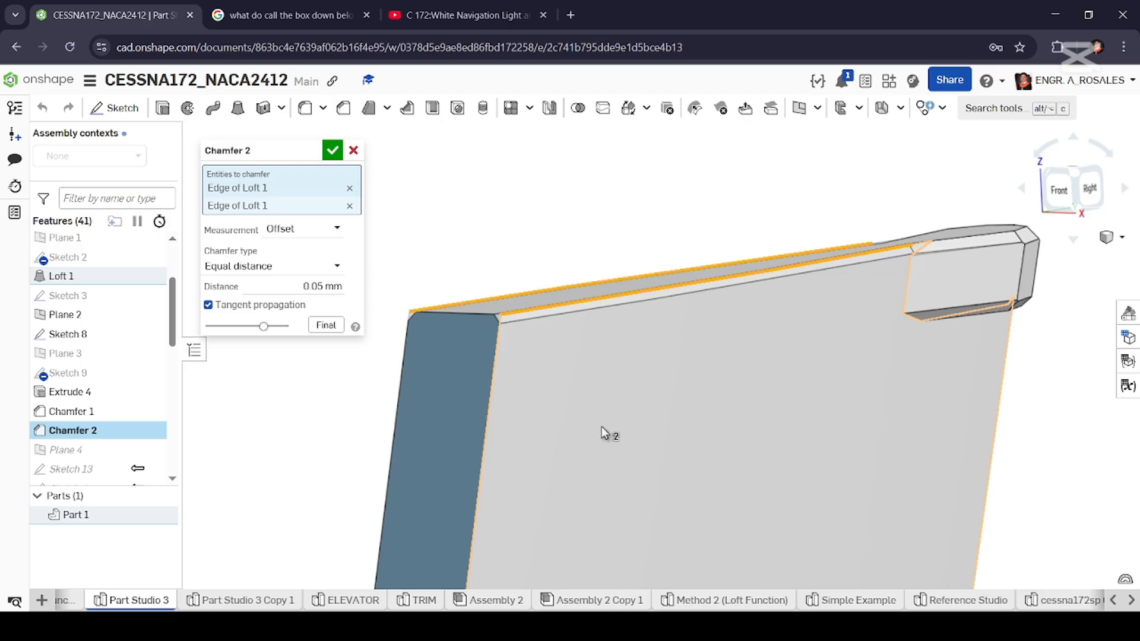
{"action": "left_click", "coordinate": [331, 151]}
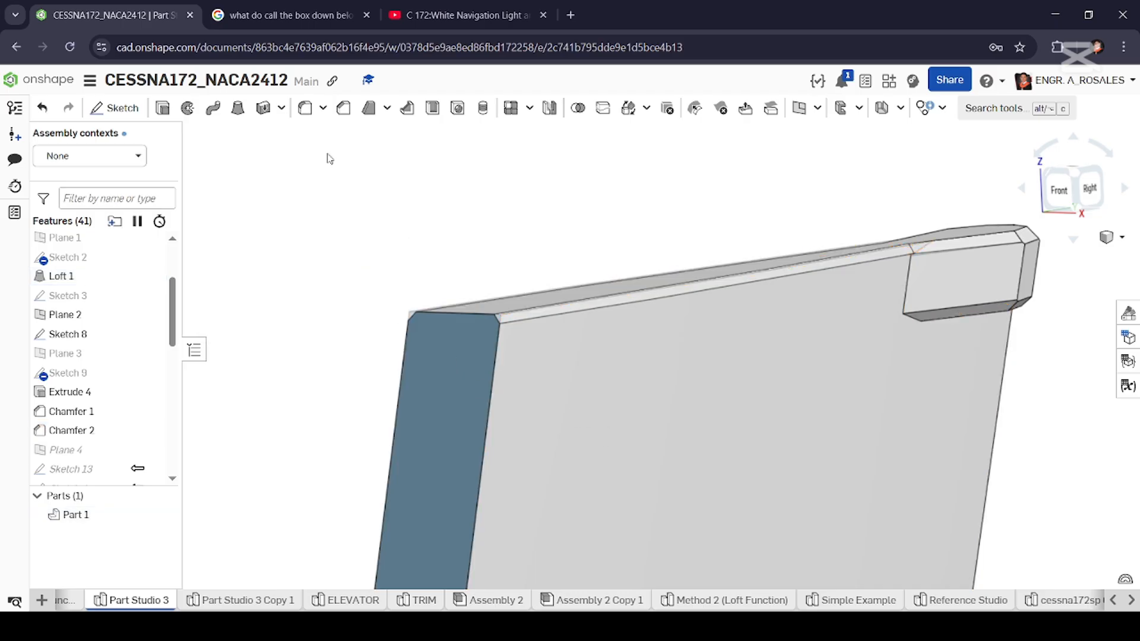
Examine the full rudder down to its lower section, and compare it with the tail in Assembly 2 Copy 1.
{"action": "scroll", "coordinate": [591, 333], "scroll_direction": "down", "scroll_amount": 10}
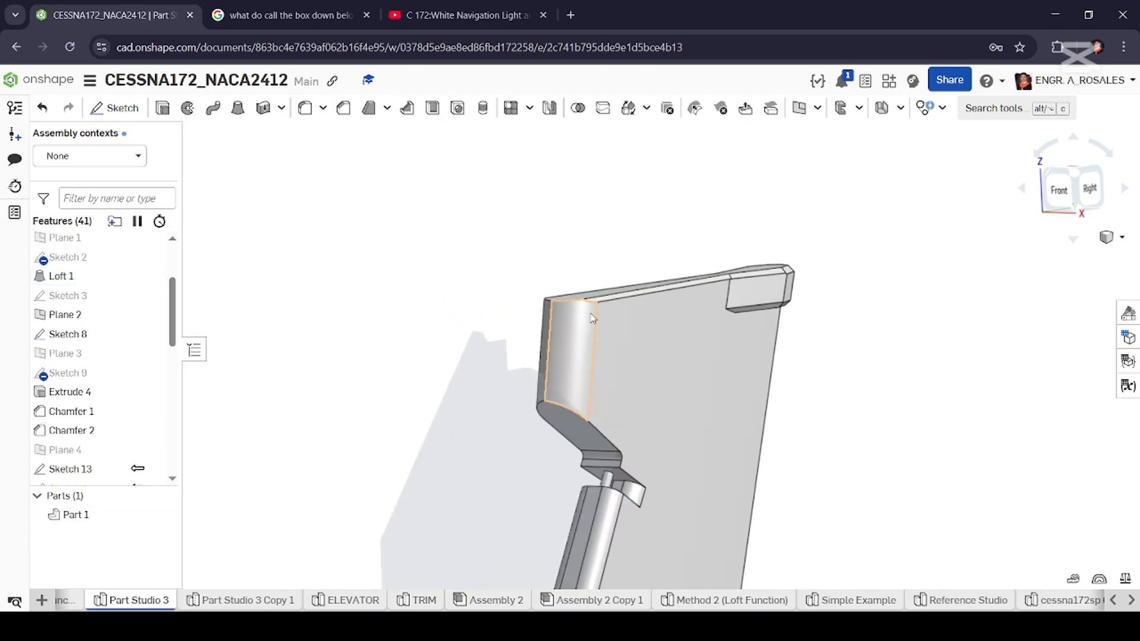
{"action": "scroll", "coordinate": [592, 511], "scroll_direction": "up", "scroll_amount": 5}
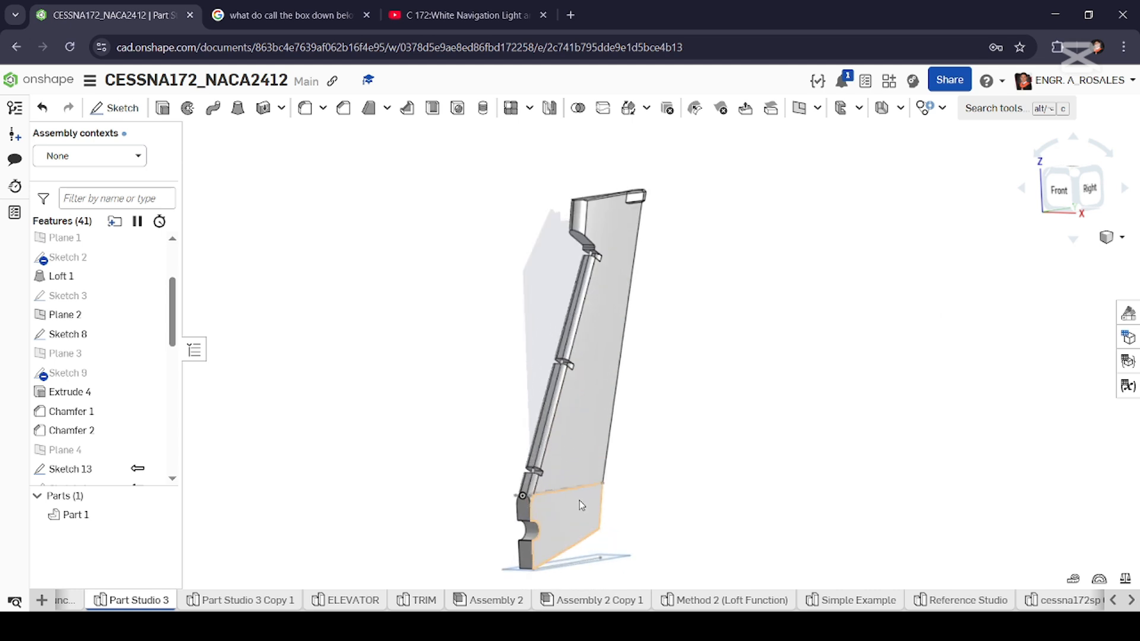
{"action": "mouse_move", "coordinate": [581, 505]}
{"action": "right_mouse_down"}
{"action": "mouse_move", "coordinate": [557, 492]}
{"action": "mouse_move", "coordinate": [601, 515]}
{"action": "mouse_move", "coordinate": [582, 516]}
{"action": "right_mouse_up"}
{"action": "scroll", "coordinate": [598, 534], "scroll_direction": "up", "scroll_amount": 3}
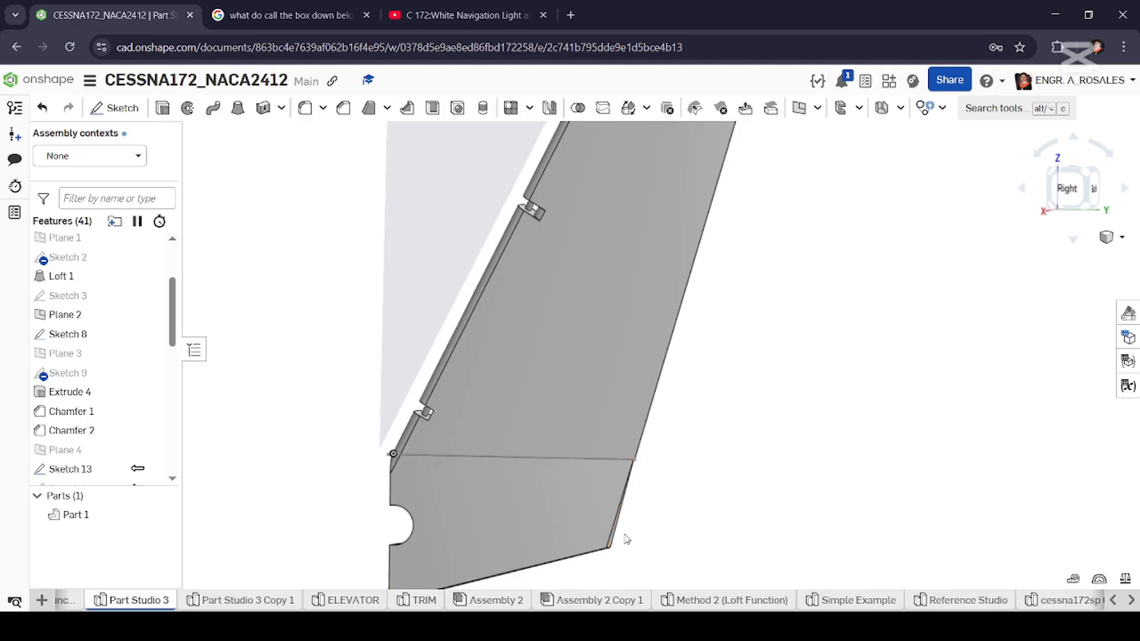
{"action": "left_click", "coordinate": [588, 601]}
{"action": "scroll", "coordinate": [642, 220], "scroll_direction": "down", "scroll_amount": 5}
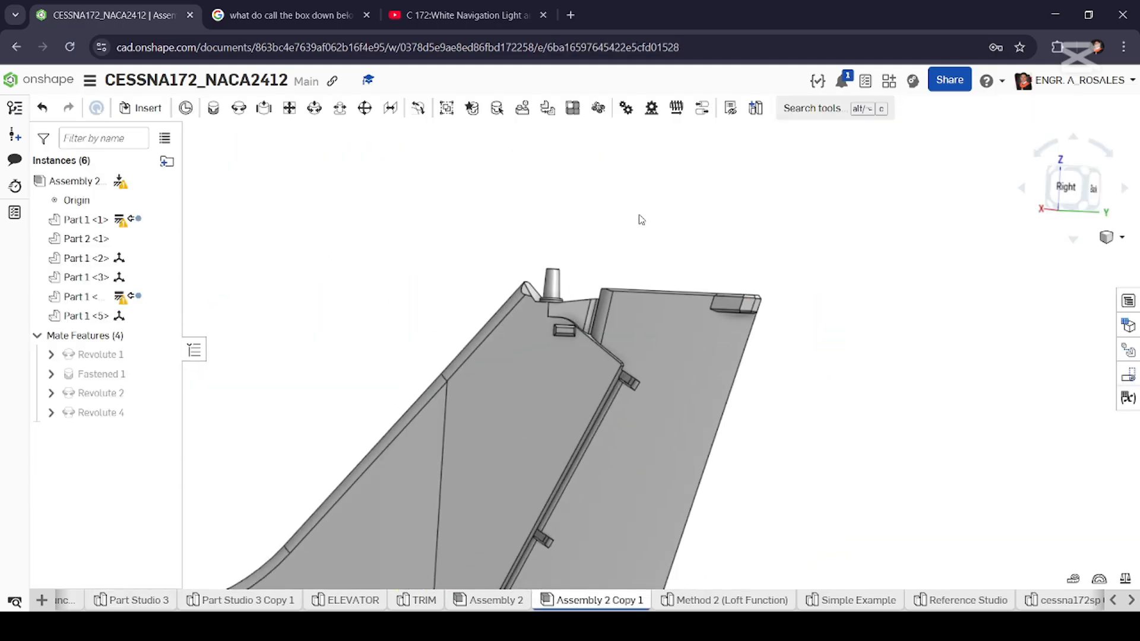
{"action": "scroll", "coordinate": [634, 277], "scroll_direction": "down", "scroll_amount": 5}
{"action": "scroll", "coordinate": [593, 425], "scroll_direction": "up", "scroll_amount": 3}
{"action": "right_click_drag", "start_coordinate": [573, 424], "coordinate": [577, 440]}
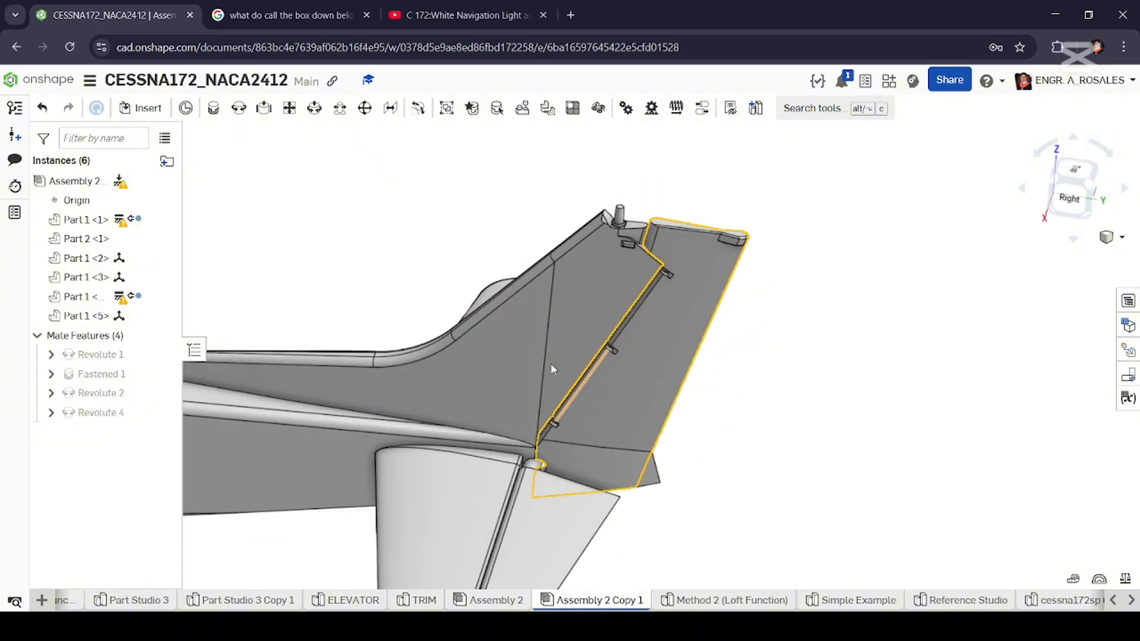
Examine the rudder's lower rear corner between the elevators from behind, below and the side in Assembly 2 Copy 1.
{"action": "right_click_drag", "start_coordinate": [551, 363], "coordinate": [444, 414]}
{"action": "scroll", "coordinate": [594, 464], "scroll_direction": "up", "scroll_amount": 5}
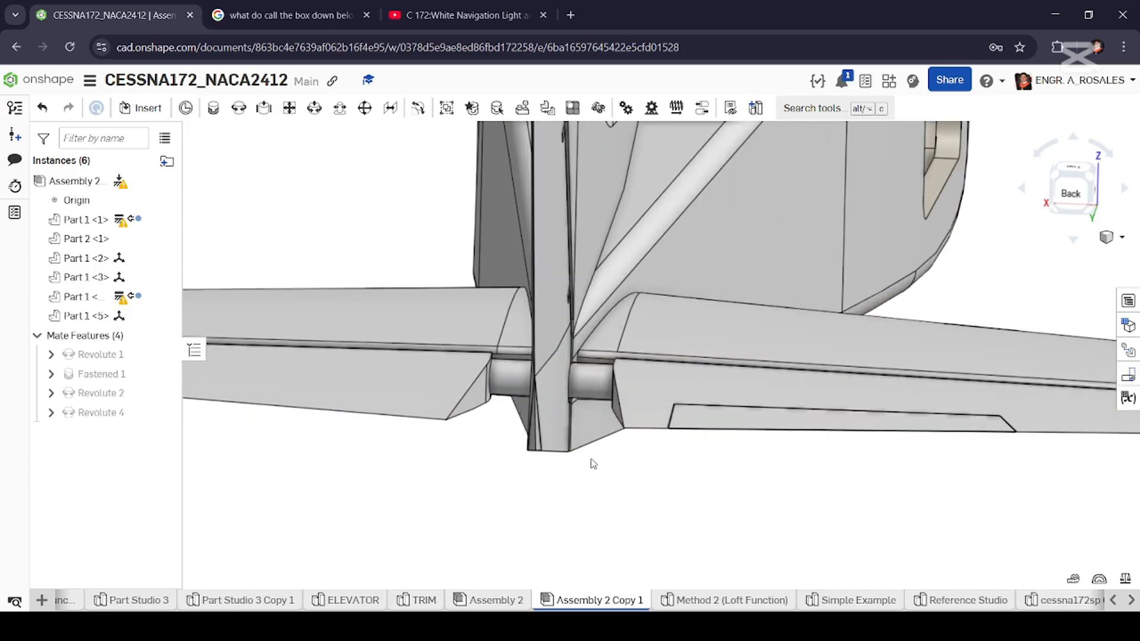
{"action": "scroll", "coordinate": [594, 464], "scroll_direction": "up", "scroll_amount": 8}
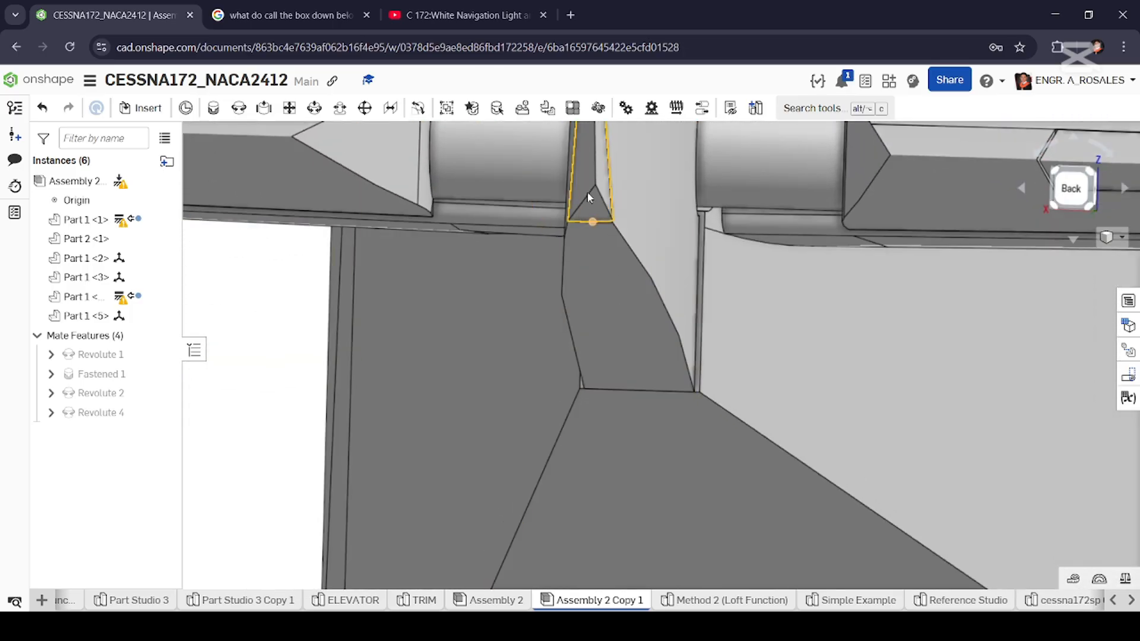
{"action": "scroll", "coordinate": [588, 197], "scroll_direction": "up", "scroll_amount": 4}
{"action": "right_click_drag", "start_coordinate": [602, 232], "coordinate": [540, 303]}
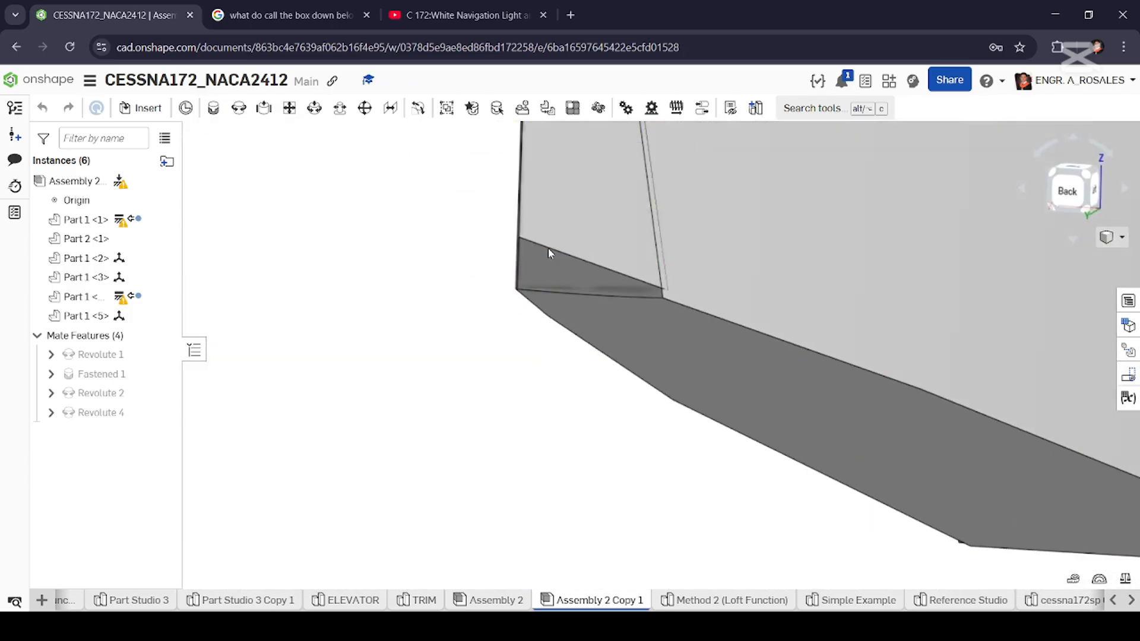
{"action": "left_click_drag", "start_coordinate": [525, 260], "coordinate": [421, 276]}
{"action": "scroll", "coordinate": [640, 516], "scroll_direction": "down", "scroll_amount": 4}
{"action": "scroll", "coordinate": [621, 323], "scroll_direction": "down", "scroll_amount": 4}
{"action": "right_click_drag", "start_coordinate": [620, 321], "coordinate": [667, 314]}
{"action": "scroll", "coordinate": [601, 345], "scroll_direction": "up", "scroll_amount": 4}
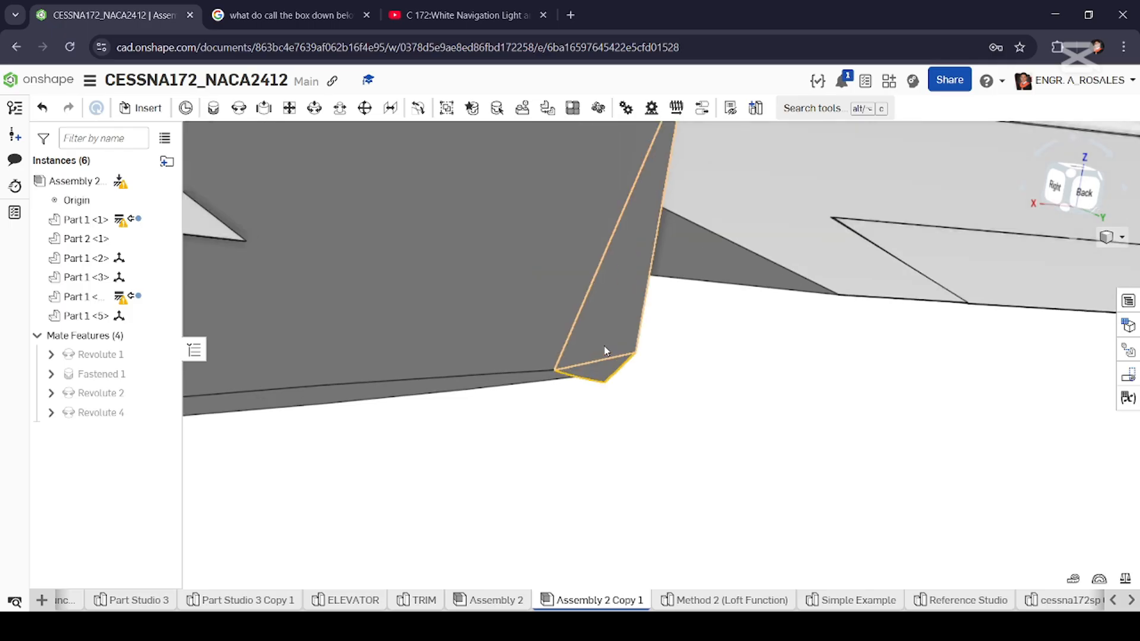
{"action": "right_click_drag", "start_coordinate": [601, 345], "coordinate": [557, 360]}
{"action": "scroll", "coordinate": [601, 361], "scroll_direction": "down", "scroll_amount": 4}
{"action": "left_click_drag", "start_coordinate": [617, 353], "coordinate": [636, 358]}
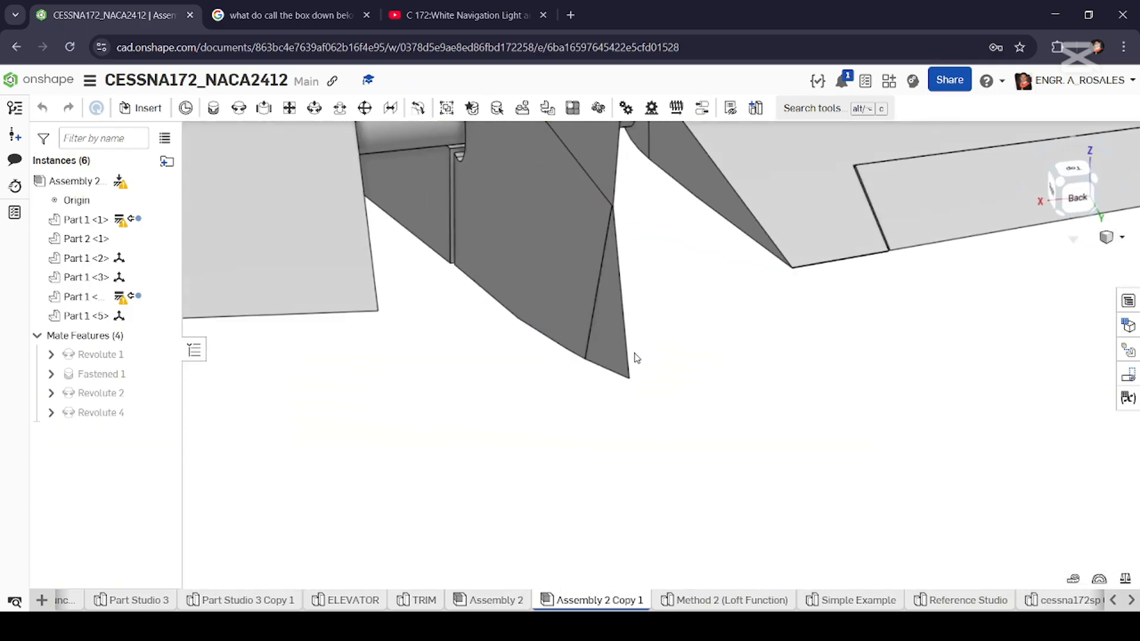
{"action": "right_click_drag", "start_coordinate": [602, 368], "coordinate": [531, 362]}
{"action": "scroll", "coordinate": [438, 340], "scroll_direction": "up", "scroll_amount": 5}
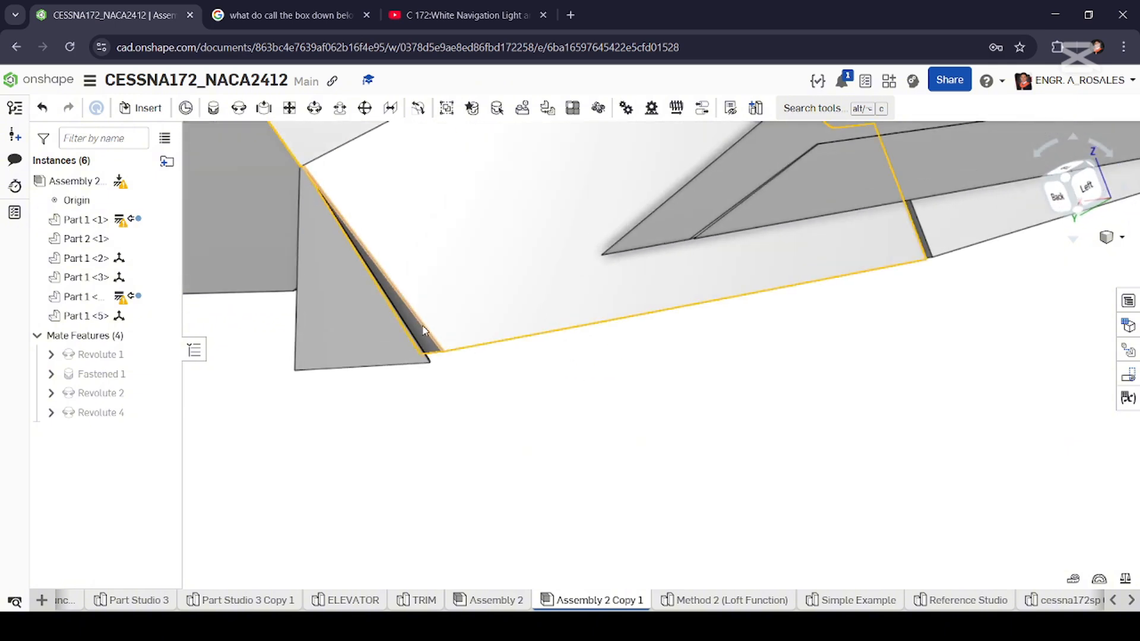
{"action": "right_click_drag", "start_coordinate": [386, 360], "coordinate": [425, 342]}
{"action": "scroll", "coordinate": [432, 335], "scroll_direction": "up", "scroll_amount": 3}
{"action": "scroll", "coordinate": [450, 330], "scroll_direction": "down", "scroll_amount": 3}
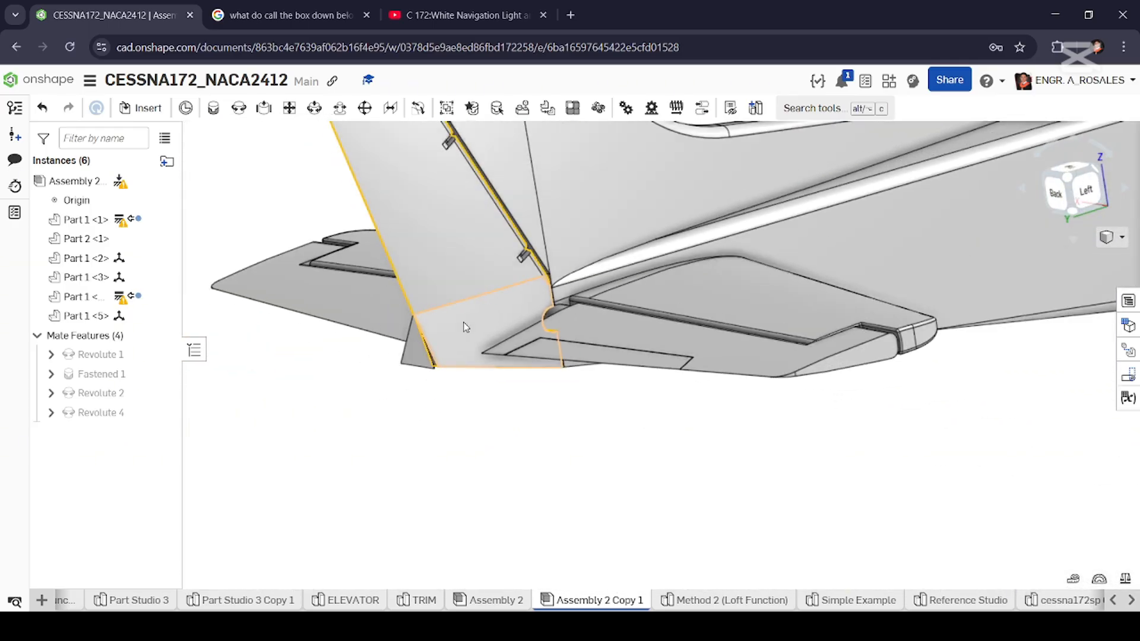
Look over the assembled fuselage, fin, rudder and horizontal tail from several angles in Assembly 2 Copy 1.
{"action": "scroll", "coordinate": [424, 326], "scroll_direction": "up", "scroll_amount": 4}
{"action": "scroll", "coordinate": [455, 367], "scroll_direction": "down", "scroll_amount": 9}
{"action": "right_click_drag", "start_coordinate": [503, 327], "coordinate": [612, 291]}
{"action": "scroll", "coordinate": [632, 350], "scroll_direction": "down", "scroll_amount": 5}
{"action": "scroll", "coordinate": [479, 337], "scroll_direction": "up", "scroll_amount": 4}
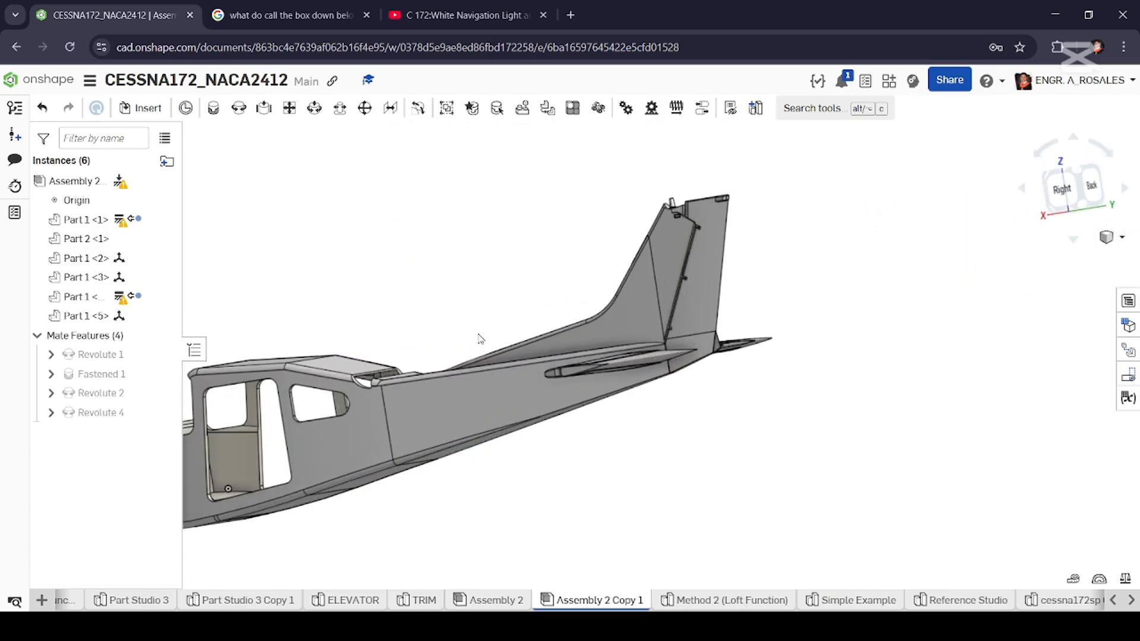
{"action": "right_click_drag", "start_coordinate": [479, 339], "coordinate": [507, 377]}
{"action": "scroll", "coordinate": [557, 330], "scroll_direction": "down", "scroll_amount": 4}
{"action": "scroll", "coordinate": [506, 333], "scroll_direction": "up", "scroll_amount": 3}
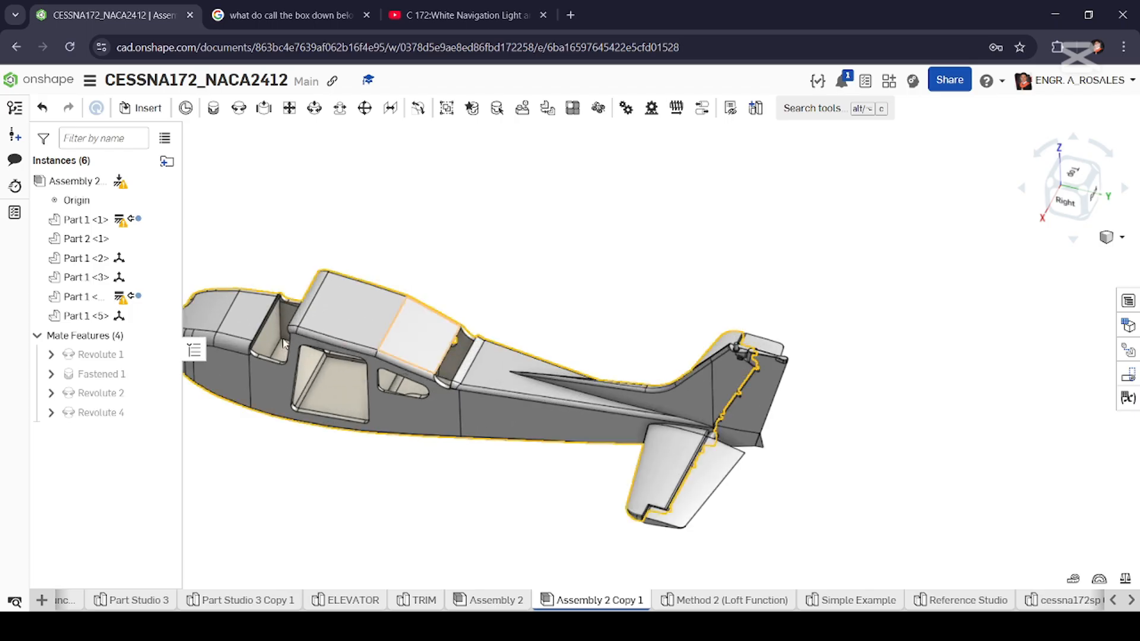
{"action": "scroll", "coordinate": [239, 344], "scroll_direction": "down", "scroll_amount": 3}
{"action": "scroll", "coordinate": [236, 306], "scroll_direction": "down", "scroll_amount": 2}
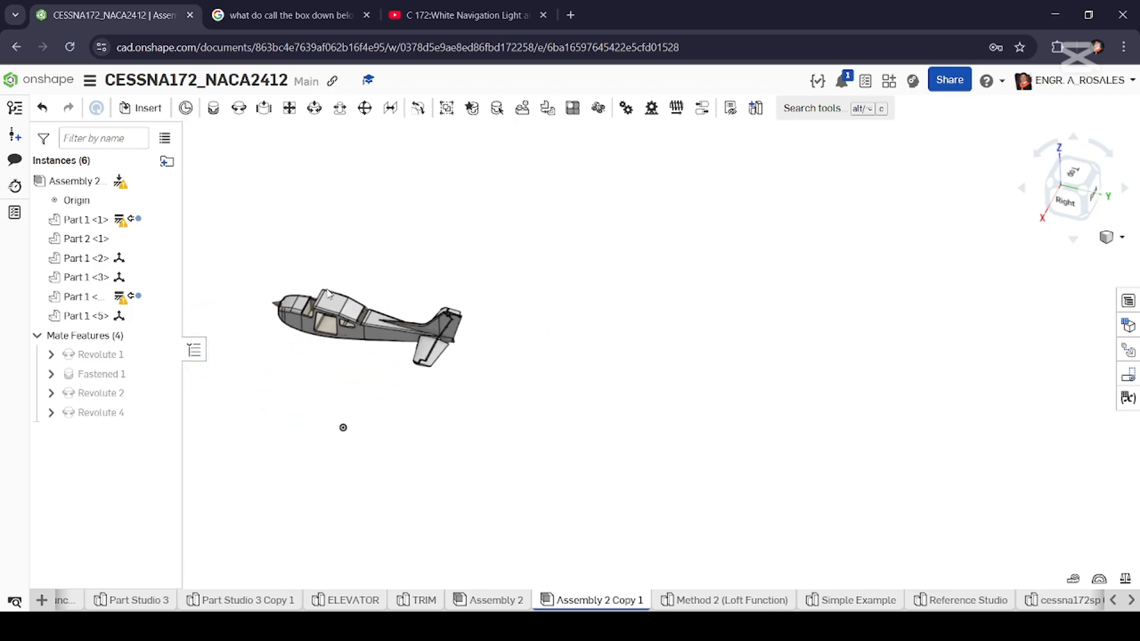
{"action": "scroll", "coordinate": [275, 305], "scroll_direction": "up", "scroll_amount": 5}
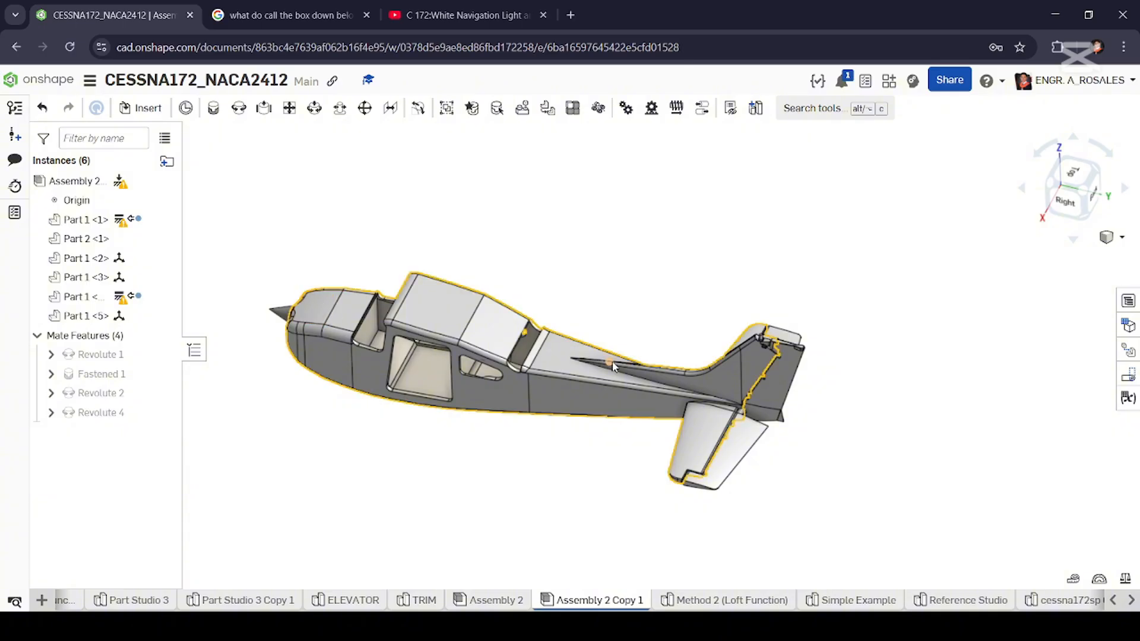
{"action": "right_click_drag", "start_coordinate": [616, 295], "coordinate": [627, 268]}
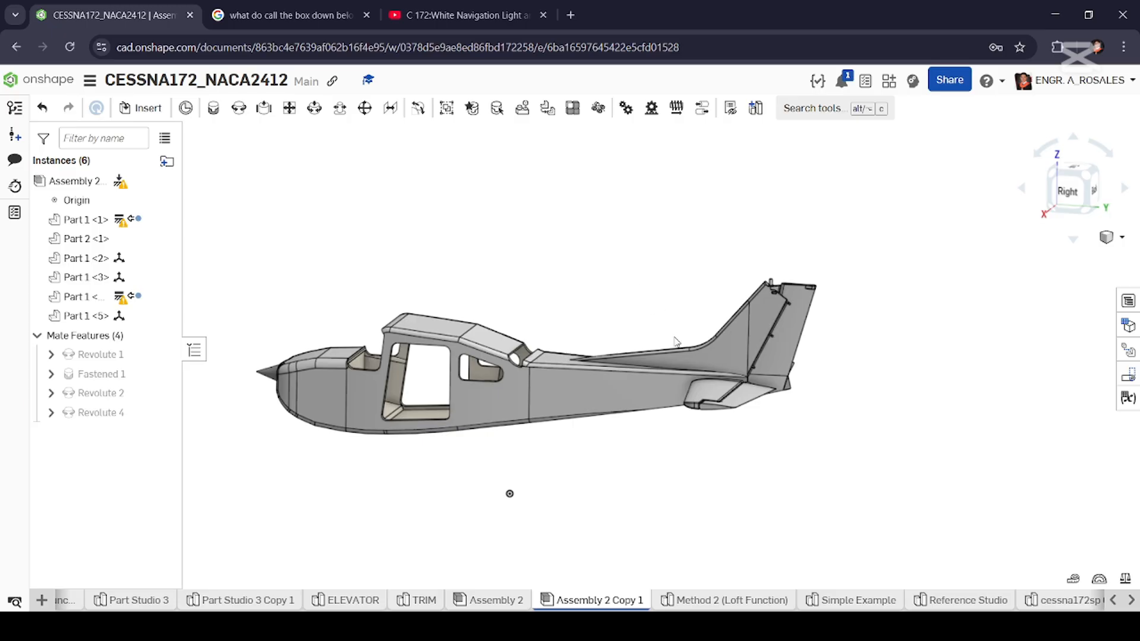
{"action": "scroll", "coordinate": [833, 360], "scroll_direction": "up", "scroll_amount": 4}
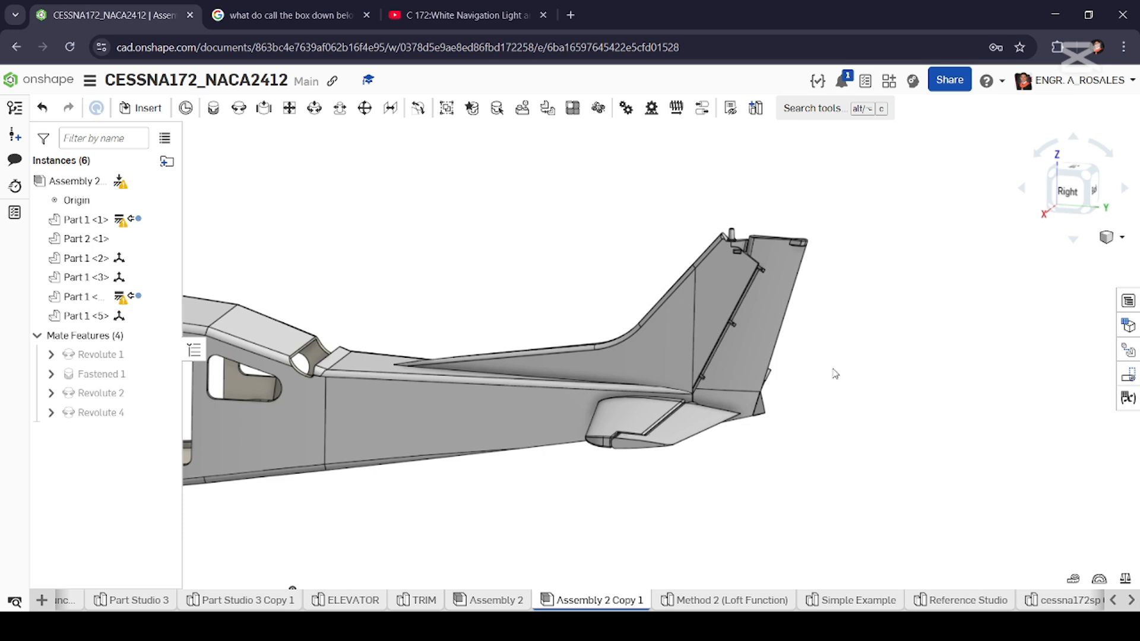
{"action": "right_click_drag", "start_coordinate": [835, 374], "coordinate": [825, 378]}
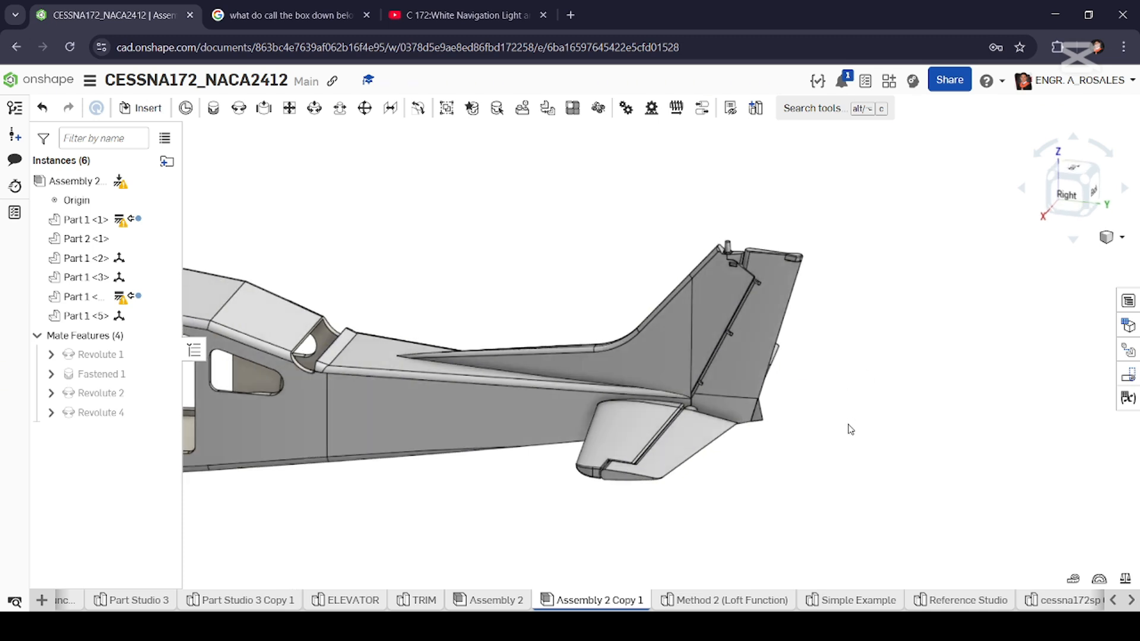
{"action": "scroll", "coordinate": [825, 444], "scroll_direction": "up", "scroll_amount": 1}
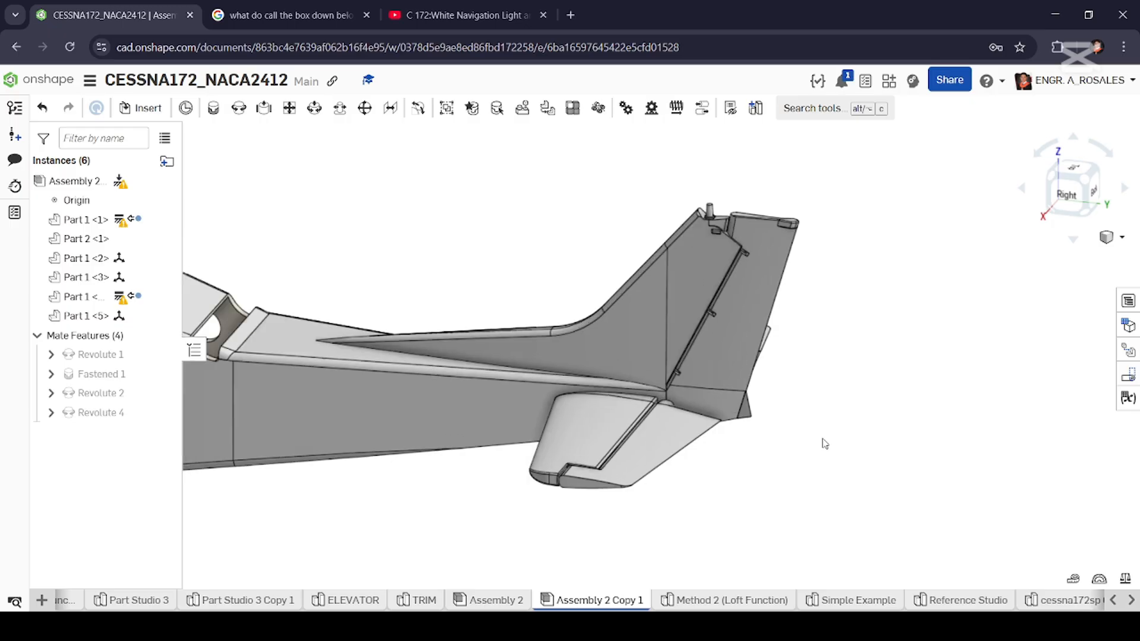
{"action": "right_click_drag", "start_coordinate": [802, 407], "coordinate": [803, 417]}
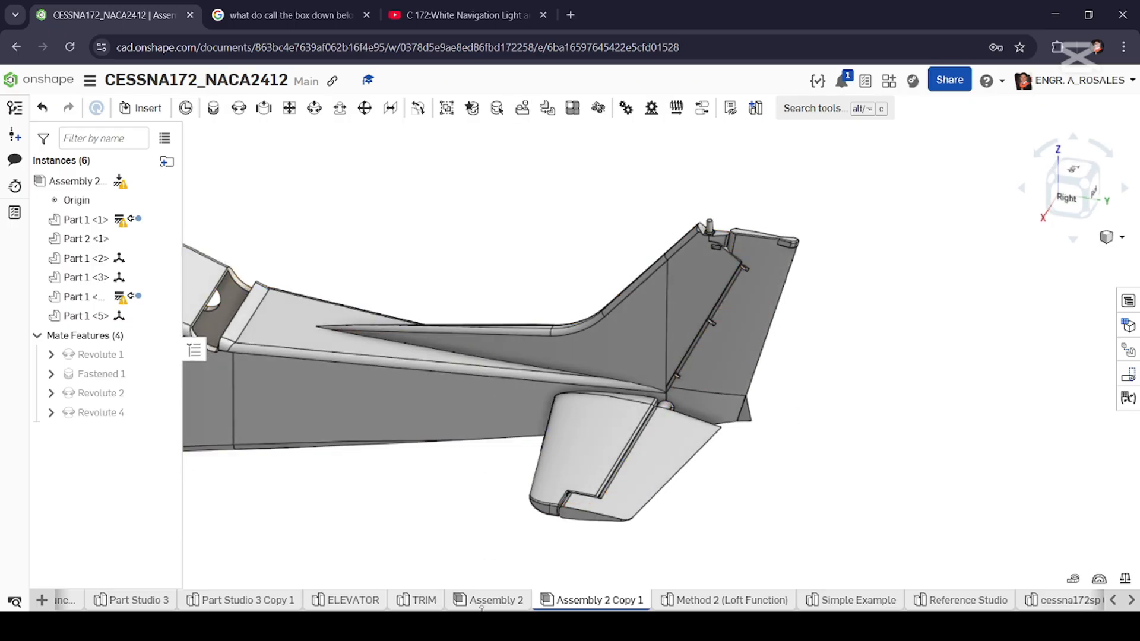
{"action": "left_click", "coordinate": [481, 627]}
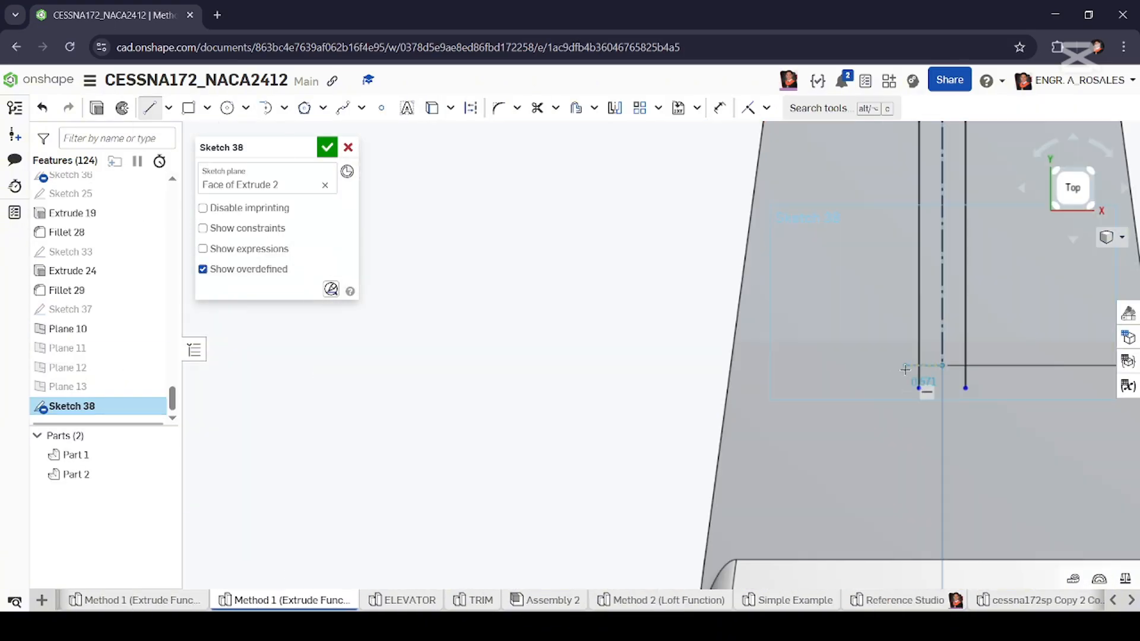
{"action": "right_click", "coordinate": [806, 366]}
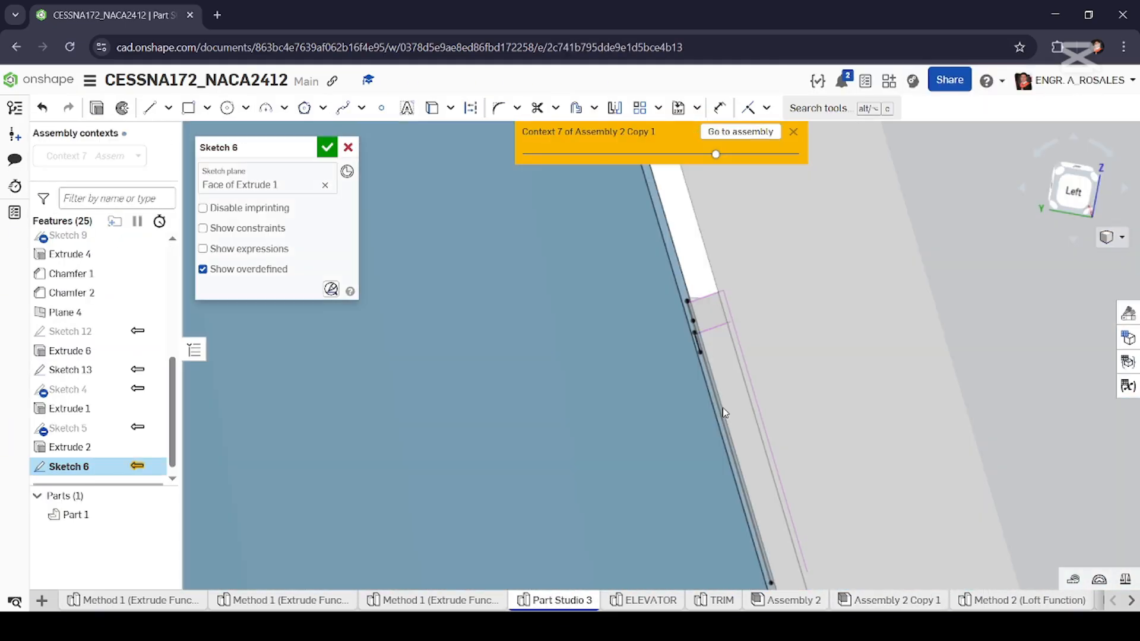
{"action": "right_click", "coordinate": [580, 273]}
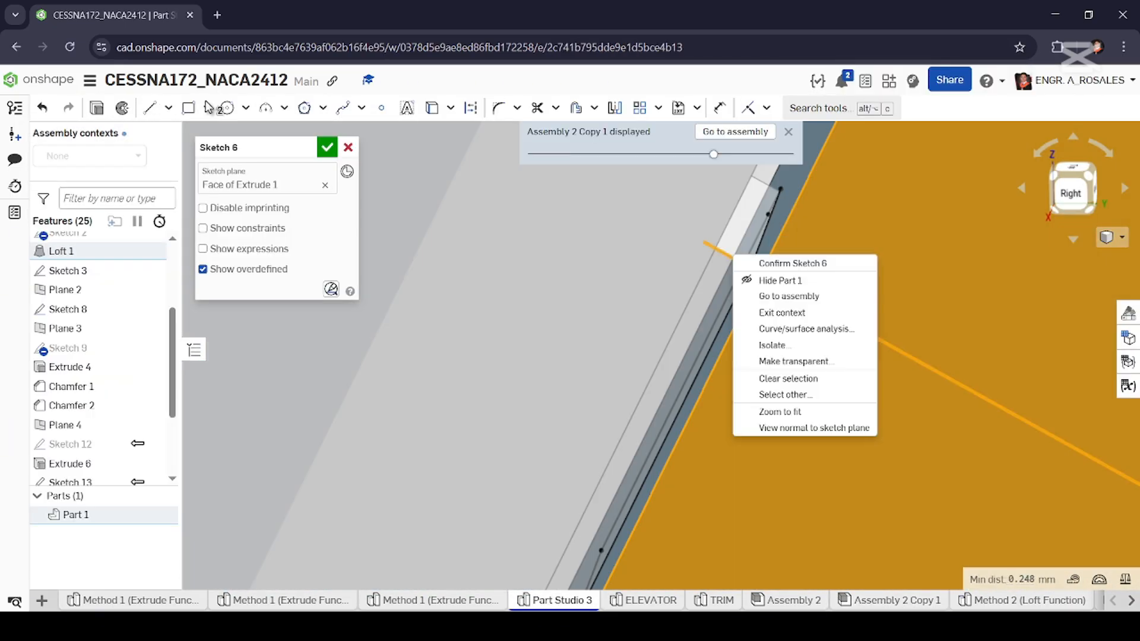